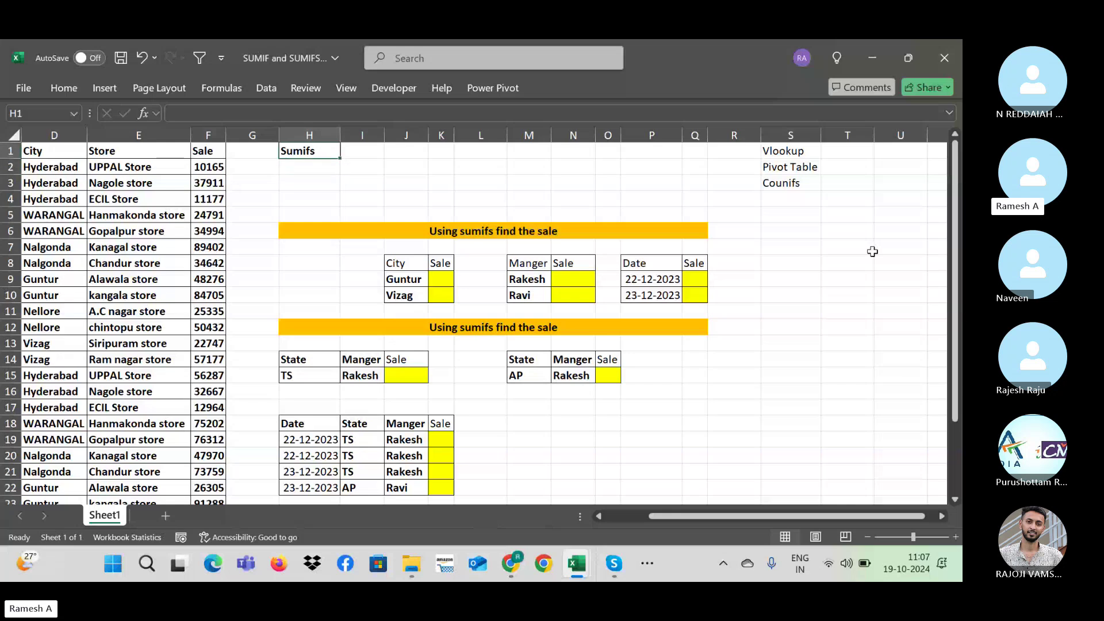
Step: Enter the label 'Sumif' in I1, beside the Sumifs heading in H1
type("Sumif")
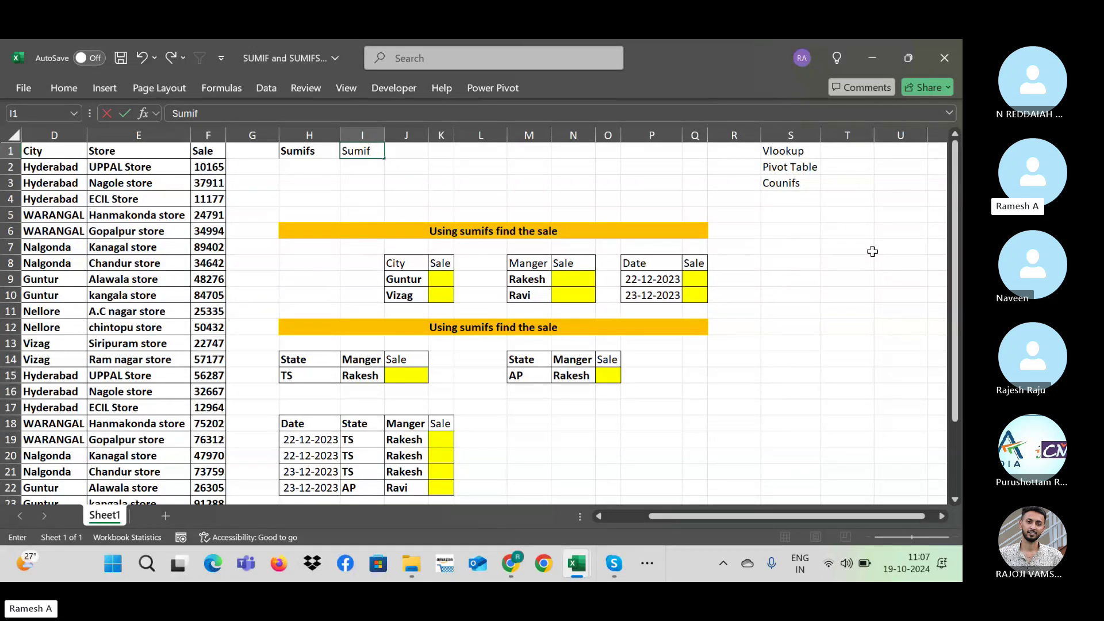
left_click(796, 183)
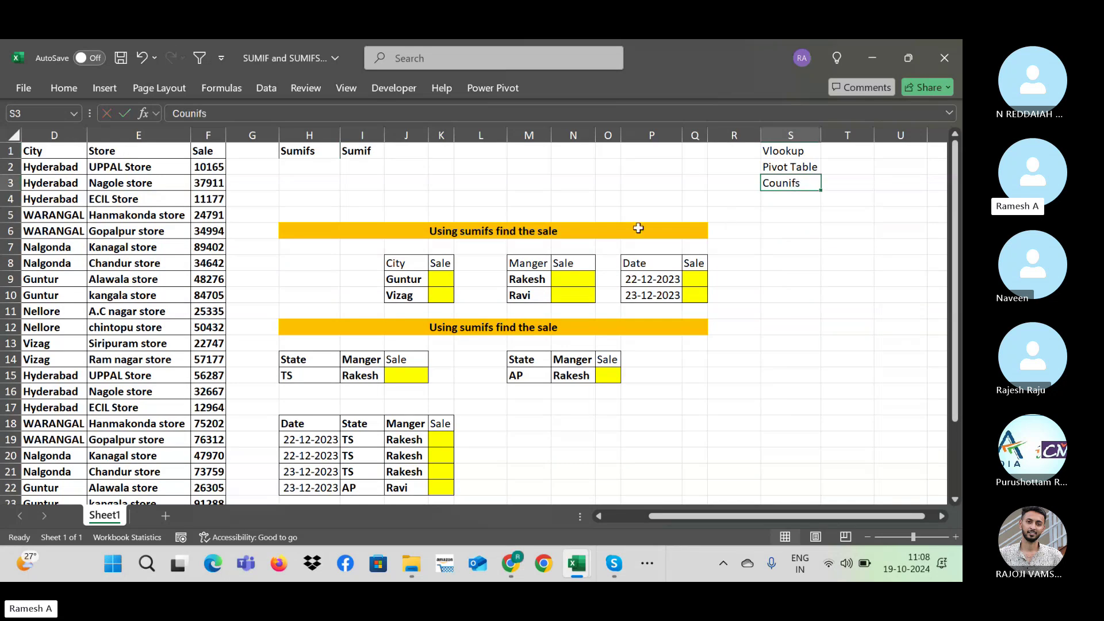
left_click(366, 149)
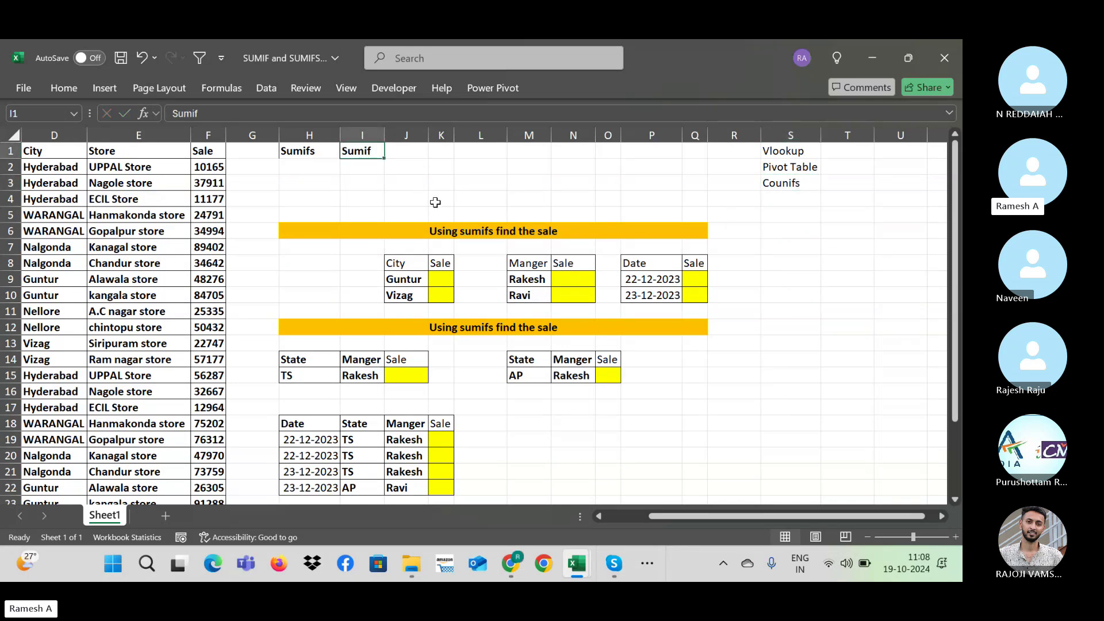
left_click(307, 156)
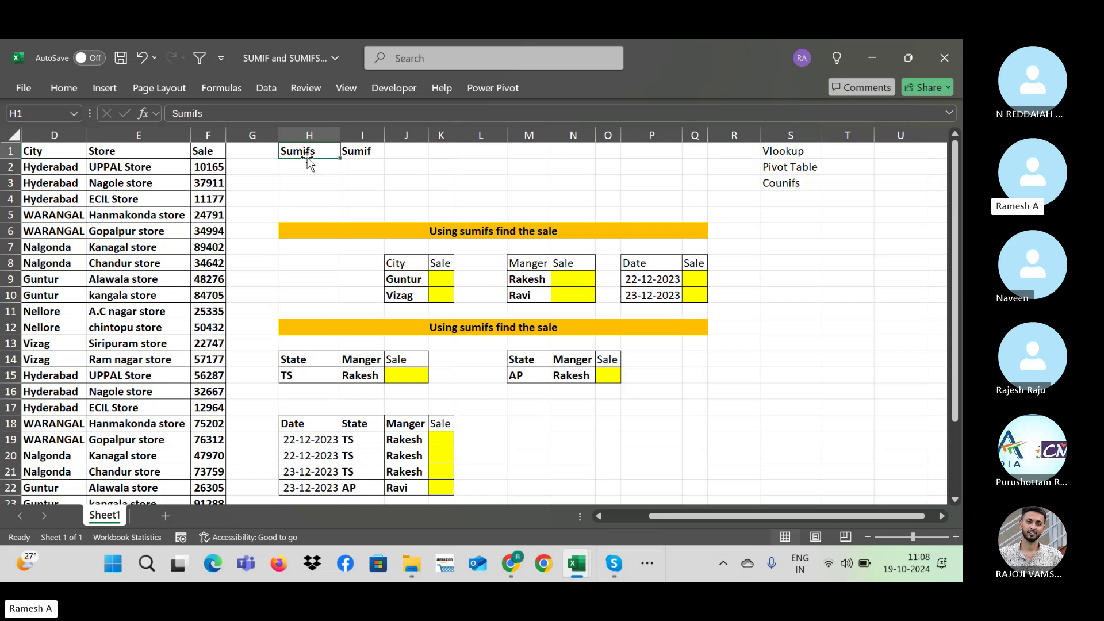
left_click(360, 150)
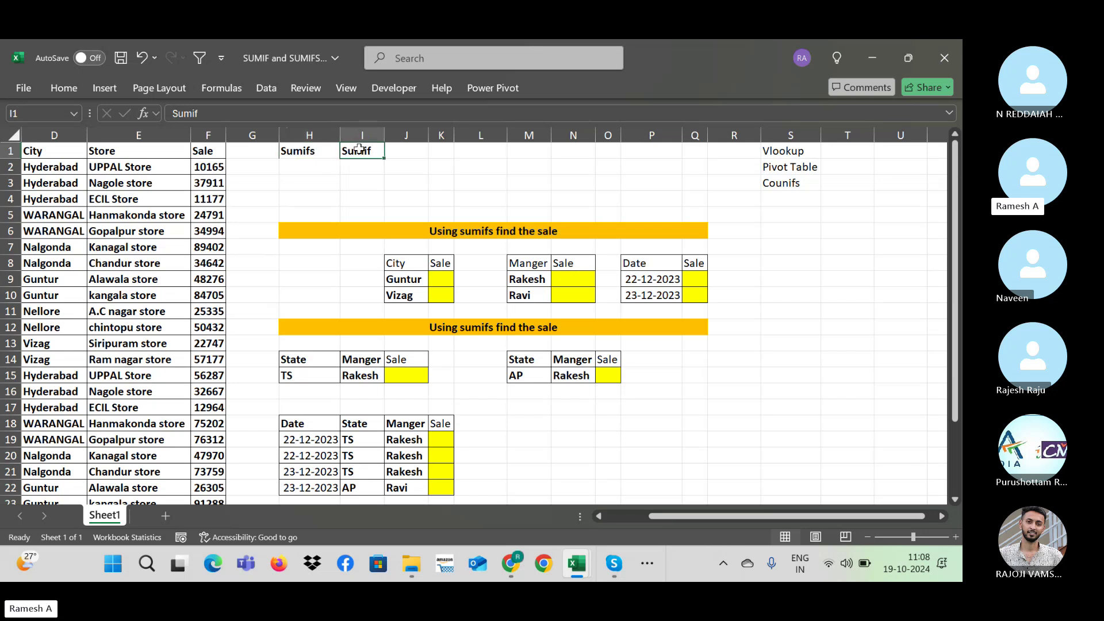
left_click(329, 149)
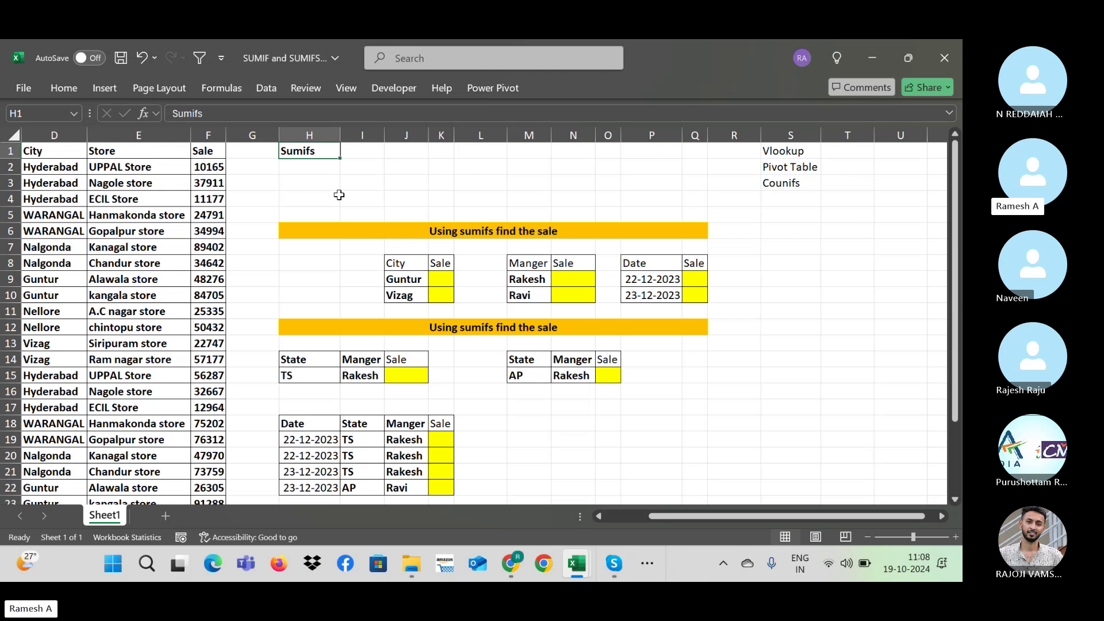
Step: Move left from H1 until the Date, State and Manger columns A–C are in view
left_click(337, 199)
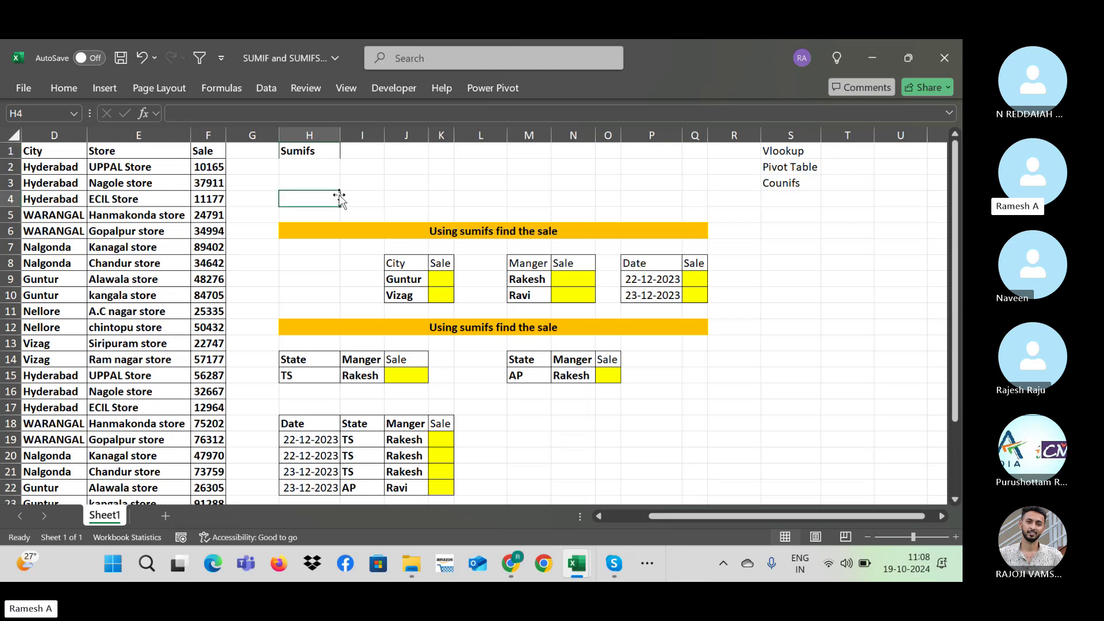
key("Up")
key("Up")
key("Up")
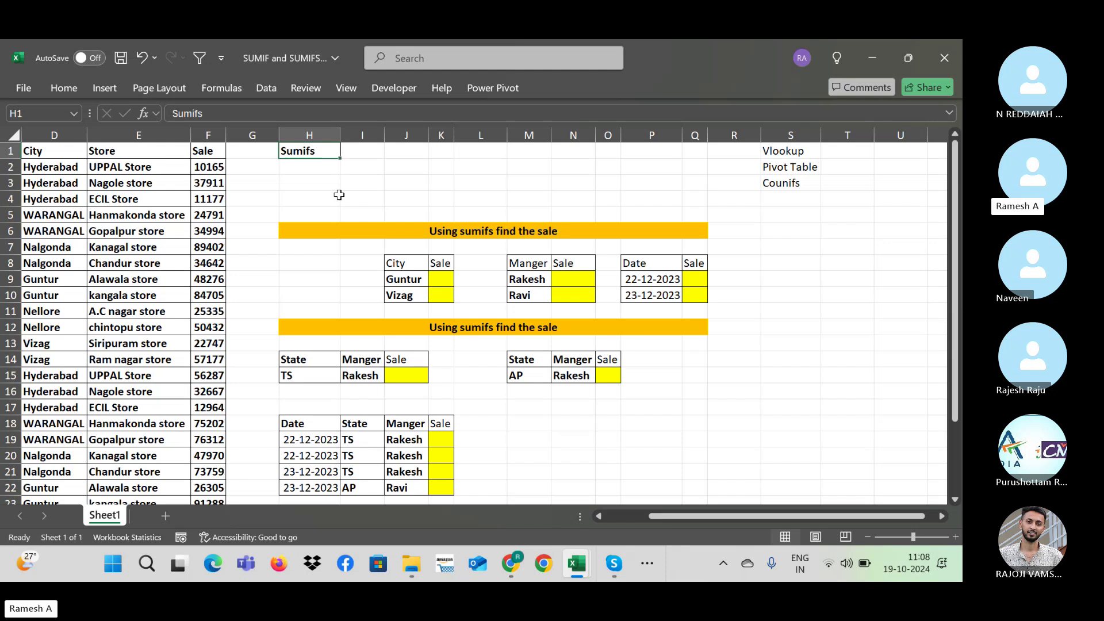
key("Right")
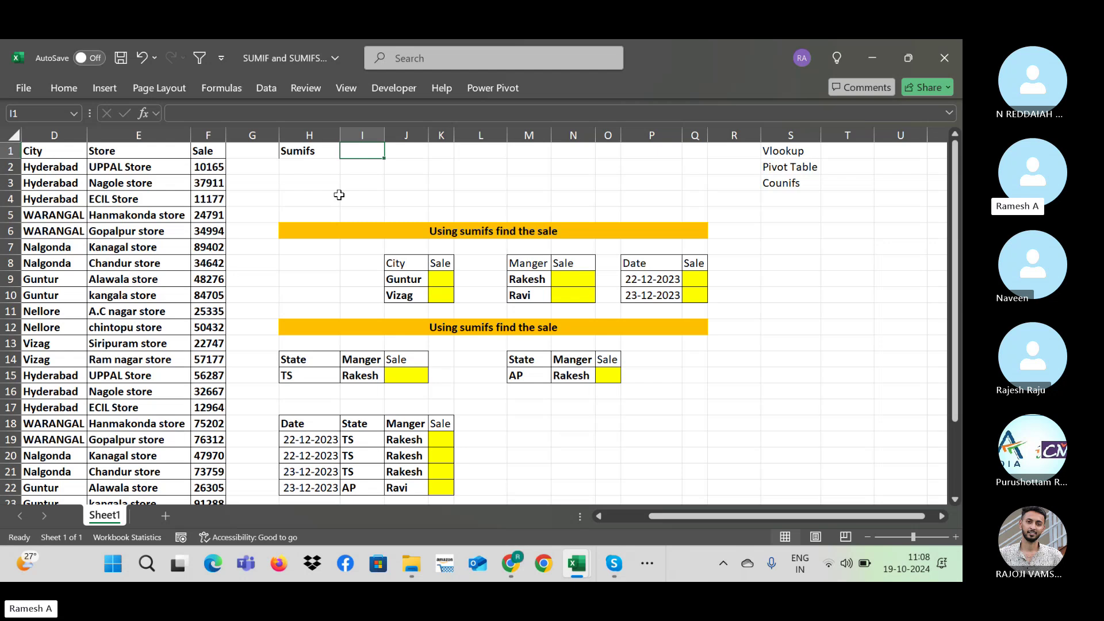
key("Left")
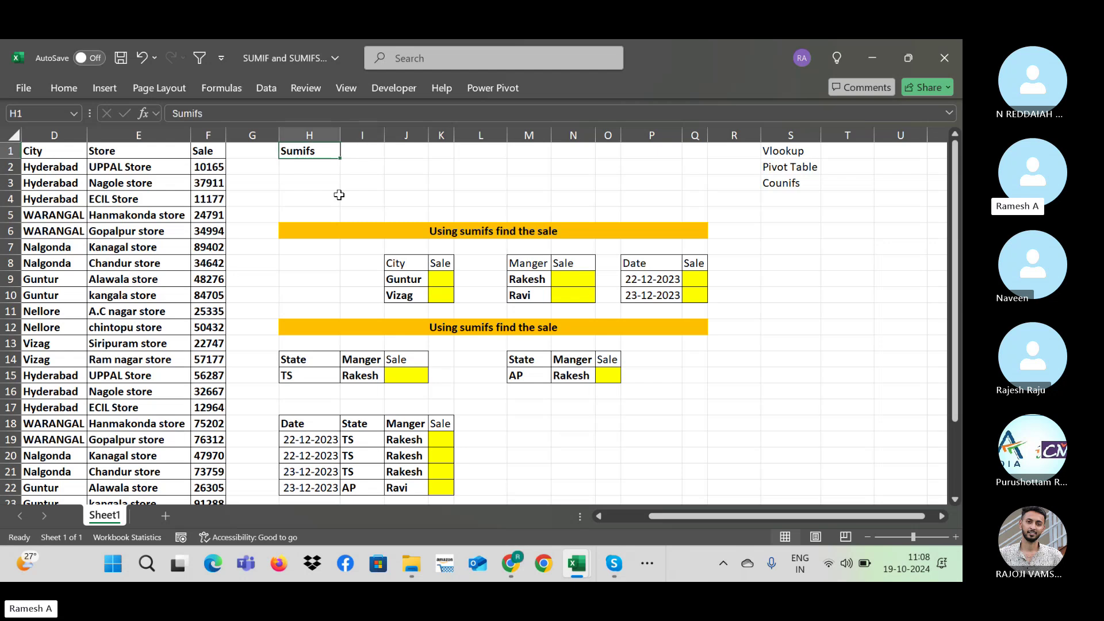
key("Left")
key("Left")
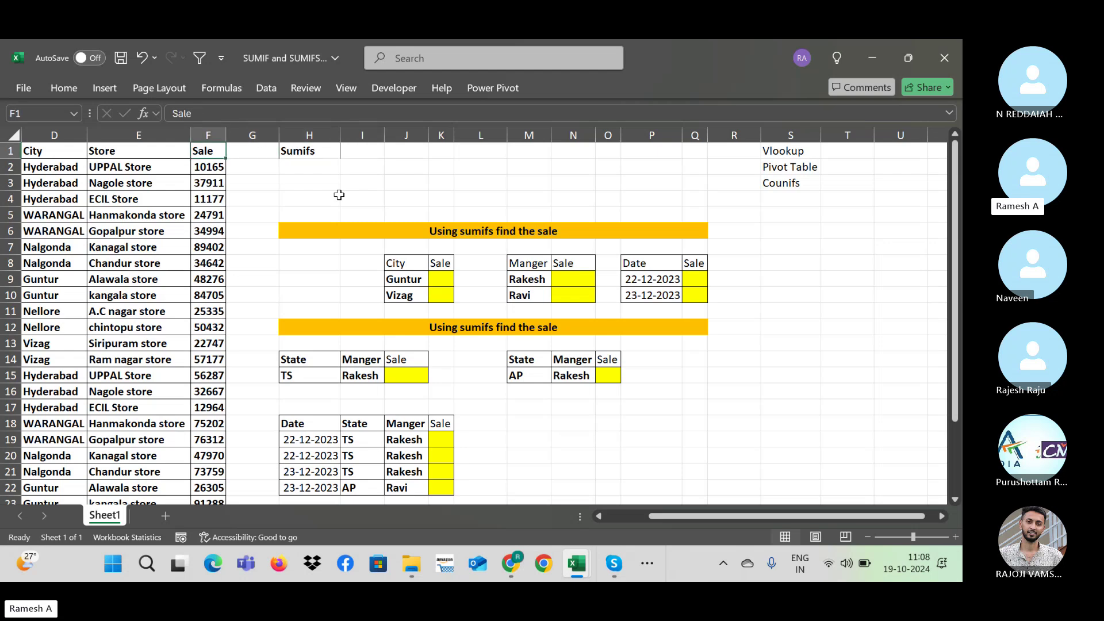
key("Left")
key("Left")
key("Left")
key("Left")
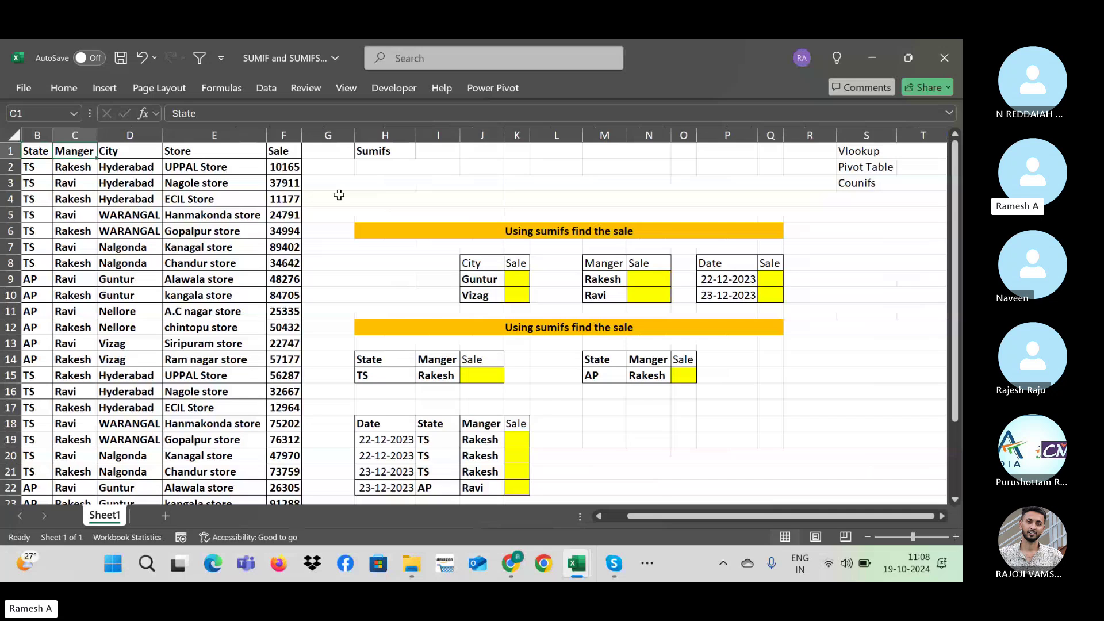
key("Left")
key("Right")
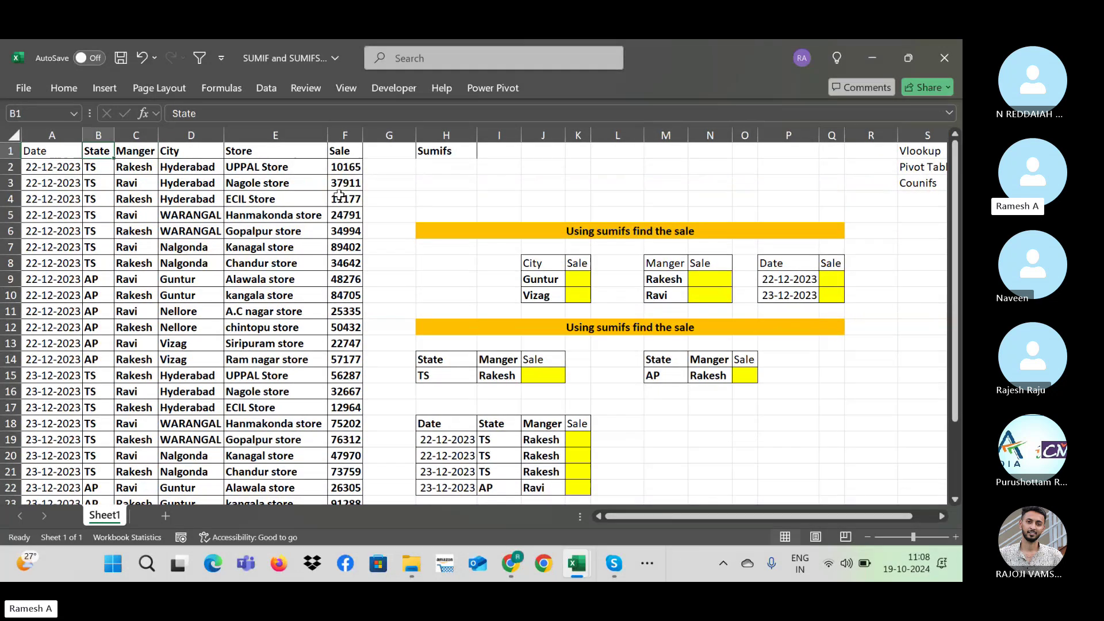
key("Right")
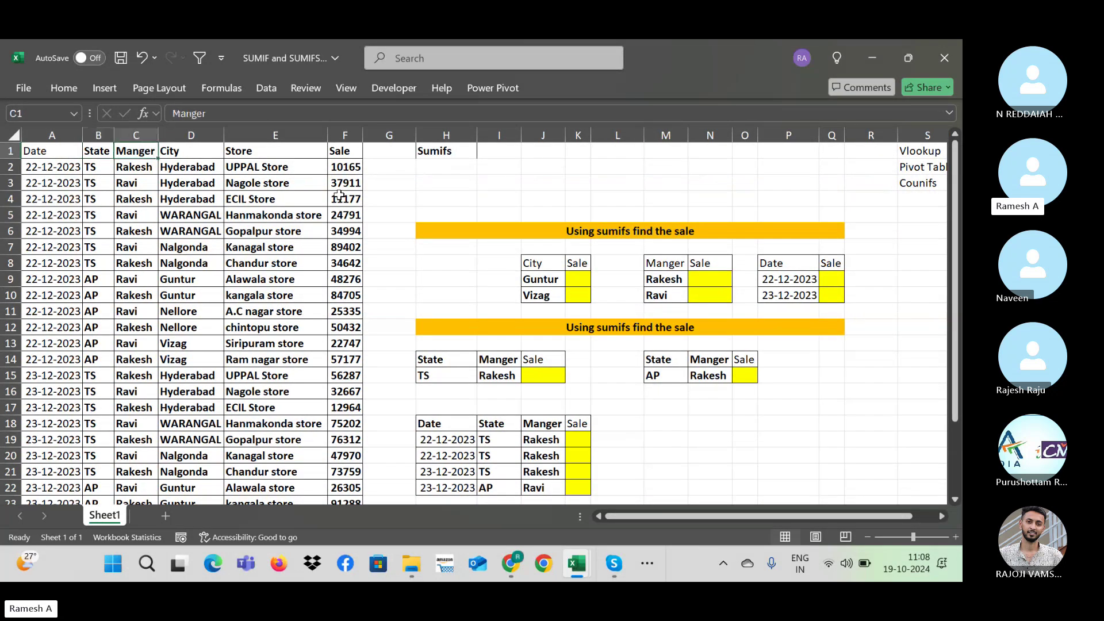
key("Right")
key("Right")
key("Right")
key("Right")
key("Right")
key("Right")
key("Left")
key("Down")
key("Left")
key("Home")
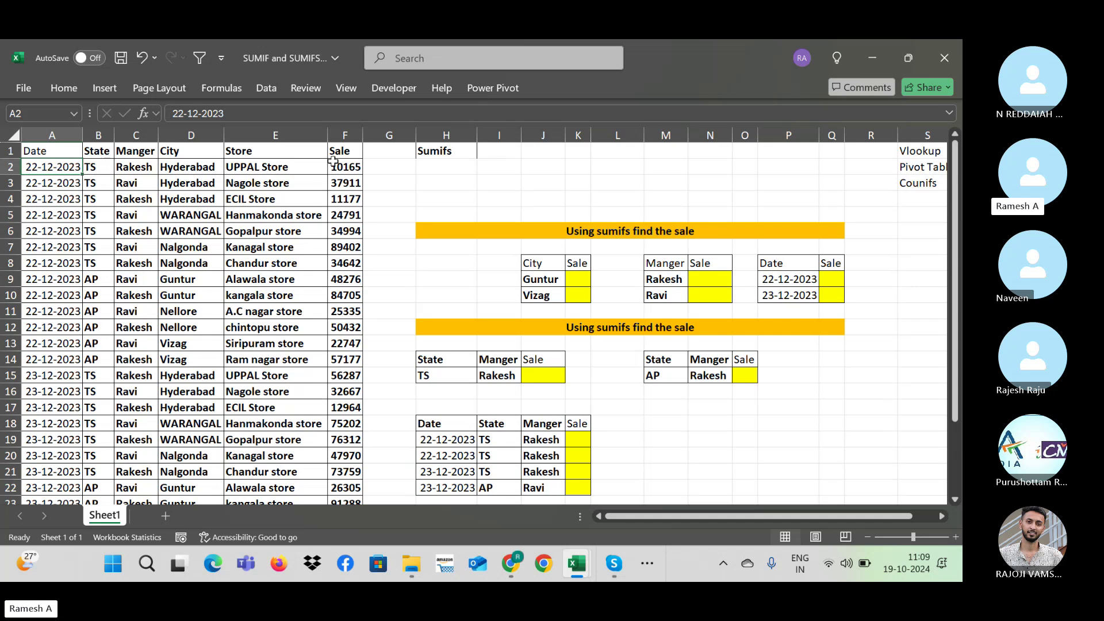
left_click(268, 135)
left_click(429, 178)
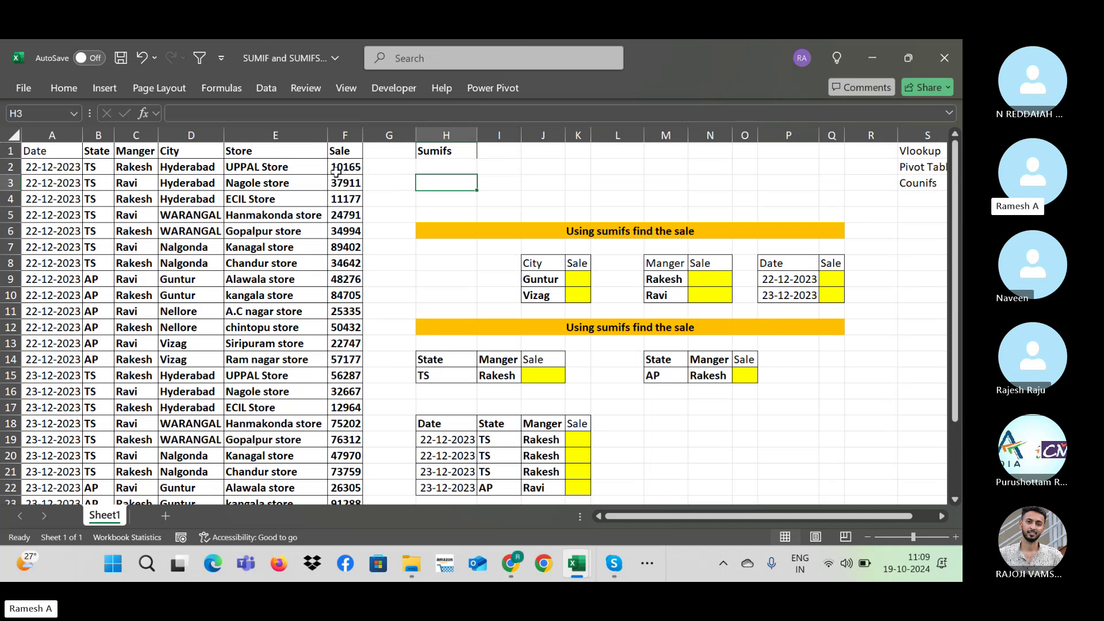
left_click(138, 168)
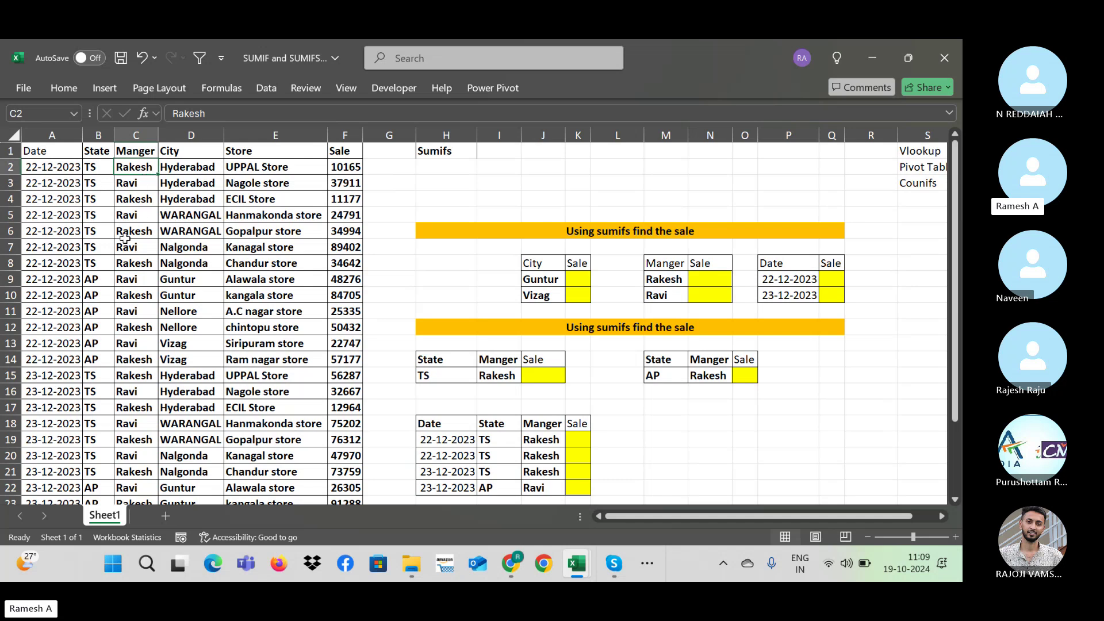
Step: Filter the Manger column to Rakesh and select his Sale figures to read their sum
left_click(129, 154)
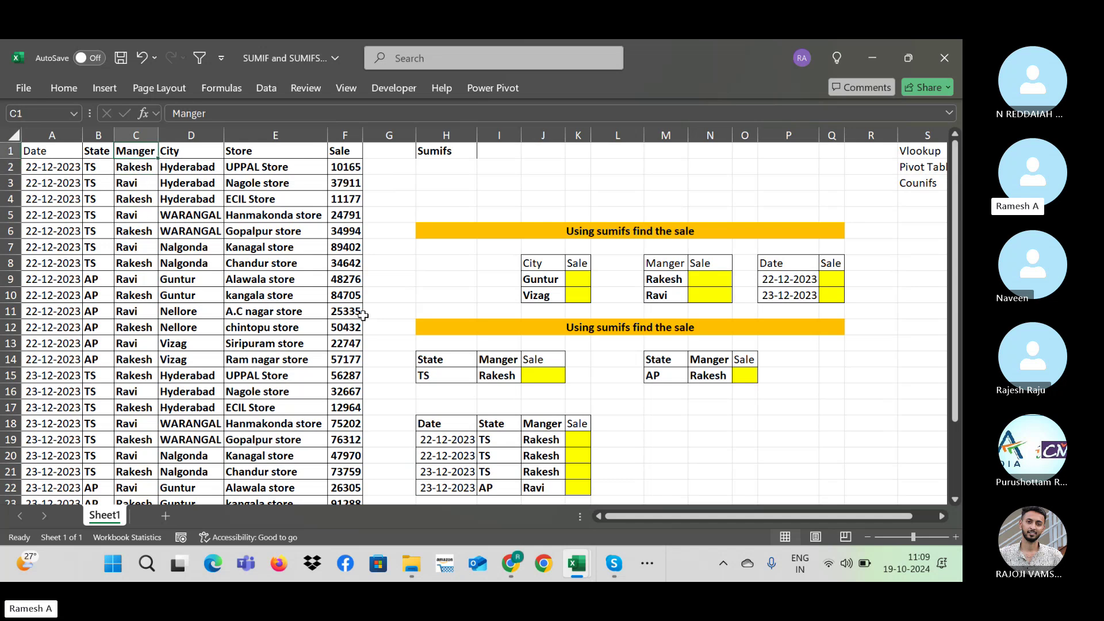
key("ctrl+shift+l")
key("alt+Down")
key("Down")
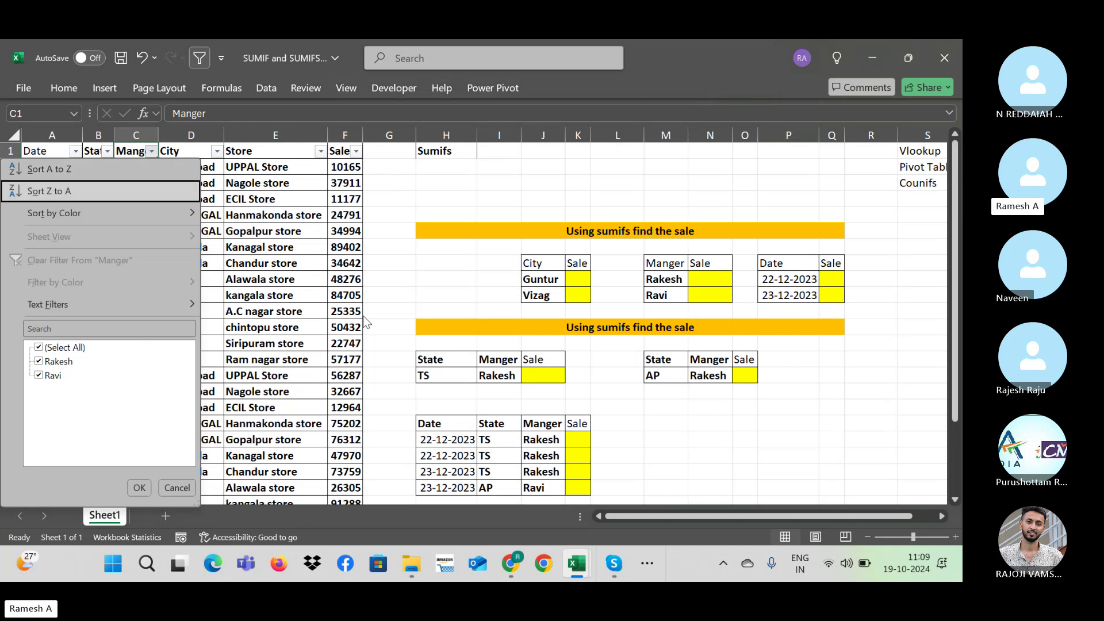
key("Tab")
key("space")
key("Down")
key("space")
key("Return")
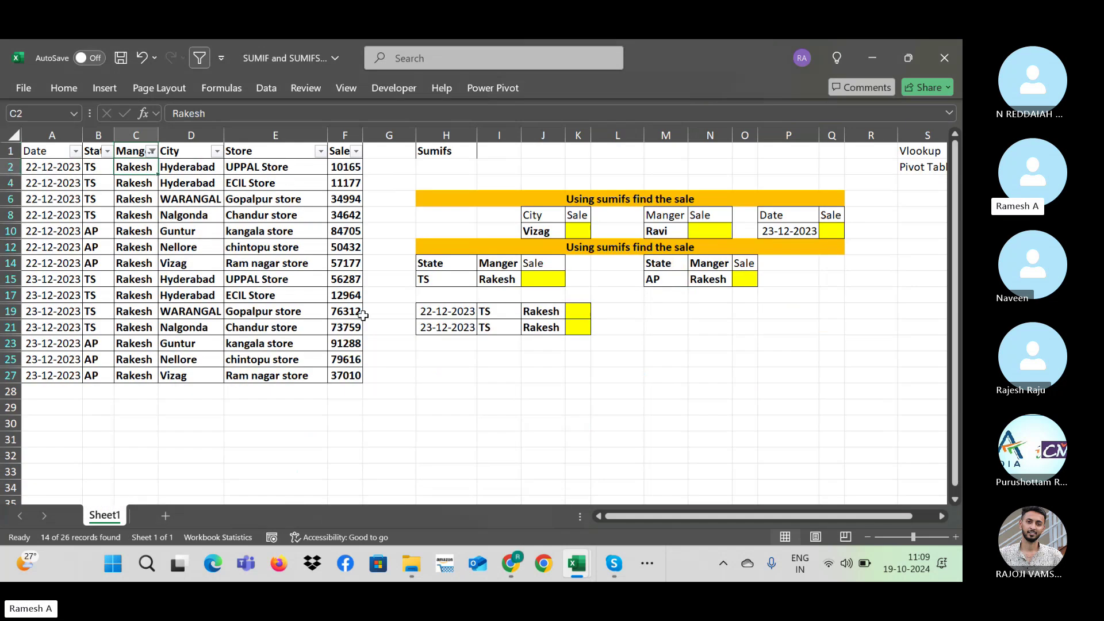
key("Right")
key("Right")
key("Right")
key("ctrl+shift+Down")
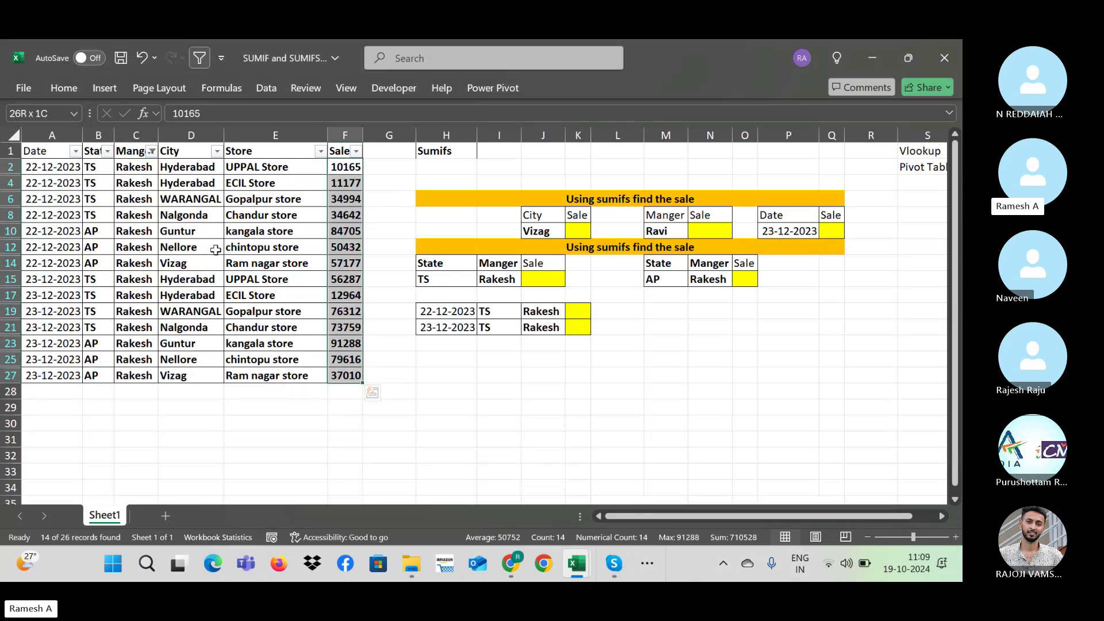
Step: Switch the Manger filter to Ravi and select his Sale figures to read the total
left_click(144, 151)
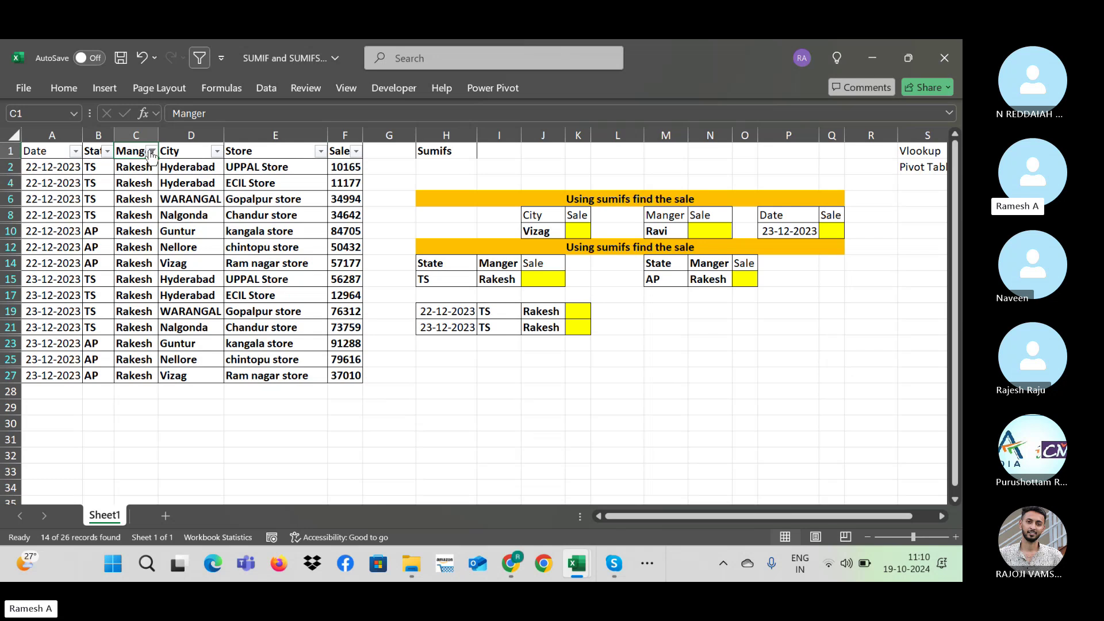
left_click(151, 151)
left_click(39, 361)
left_click(39, 375)
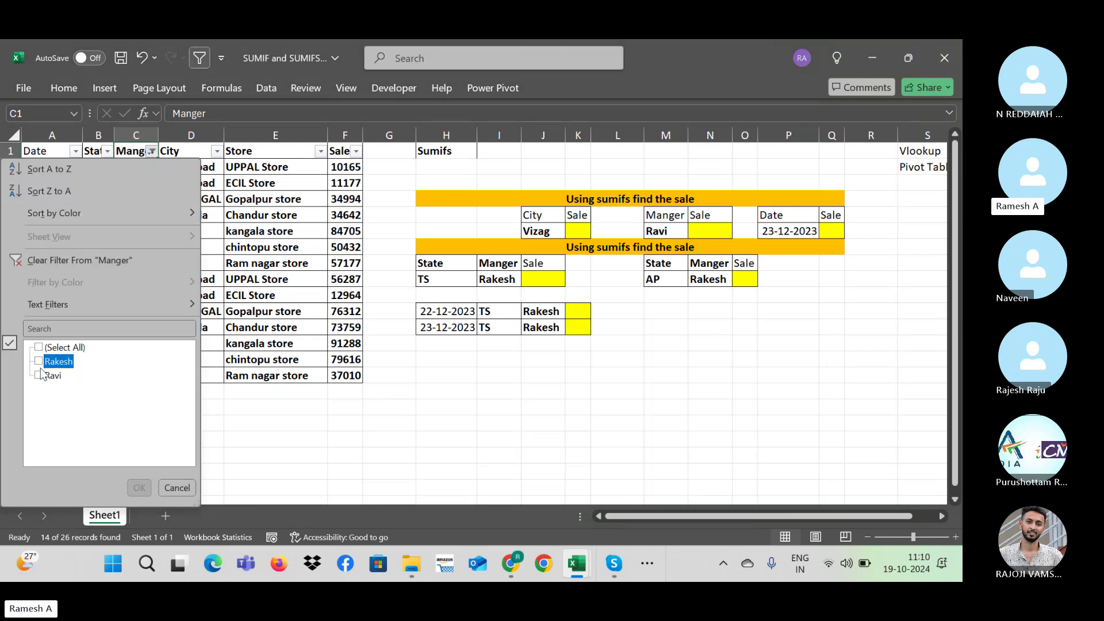
left_click(132, 487)
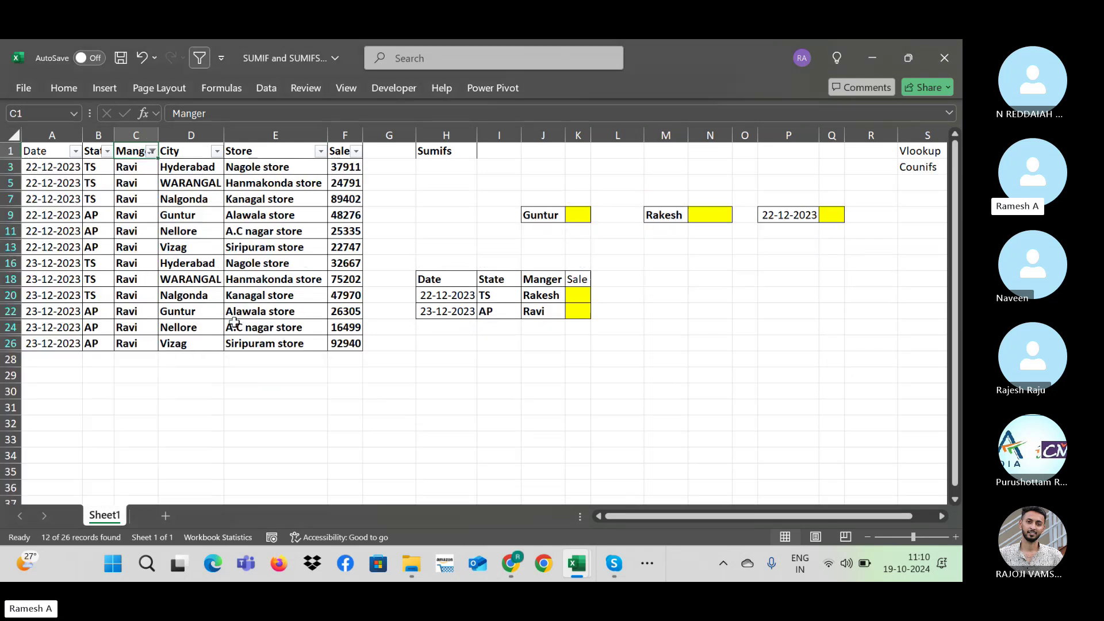
left_click(348, 164)
key("ctrl+shift+Down")
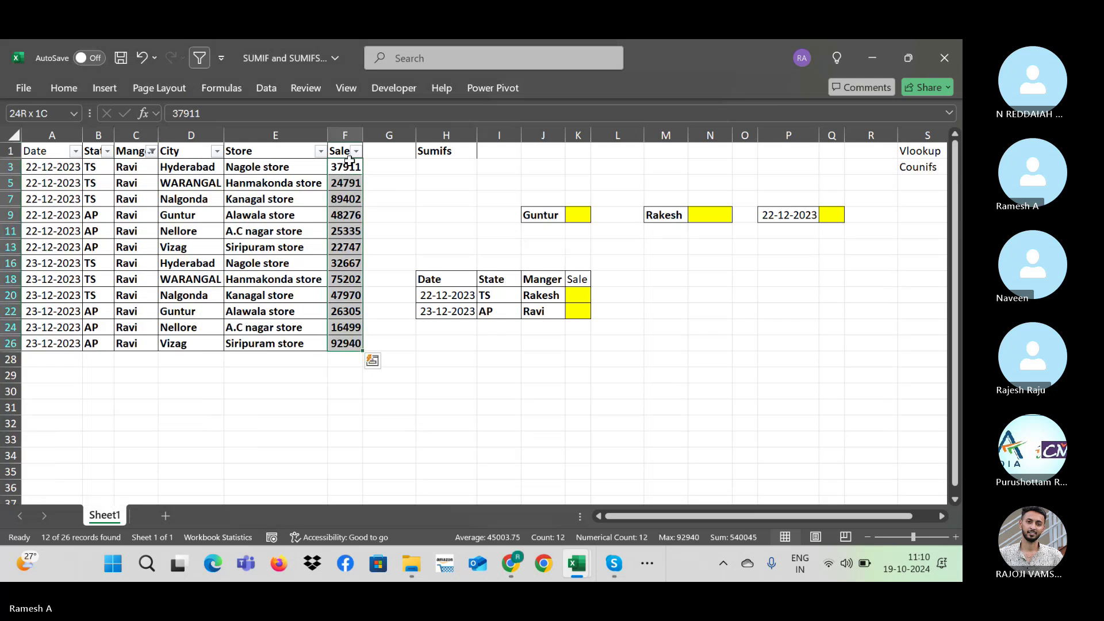
left_click(348, 161)
key("ctrl+shift+Down")
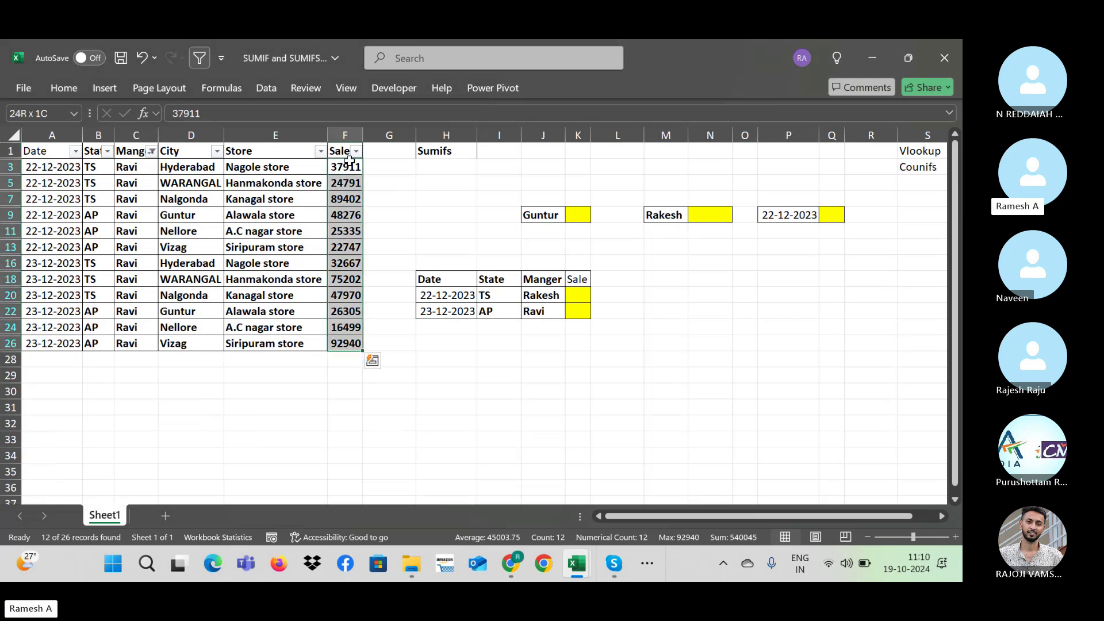
key("ctrl+z")
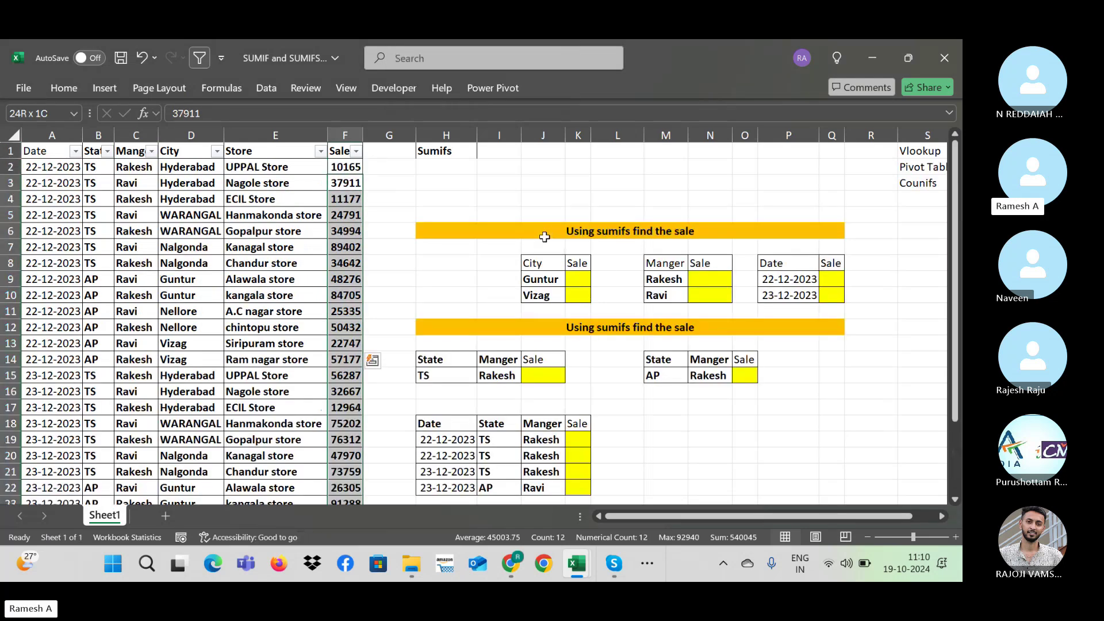
key("ctrl+z")
key("Right")
key("ctrl+shift+l")
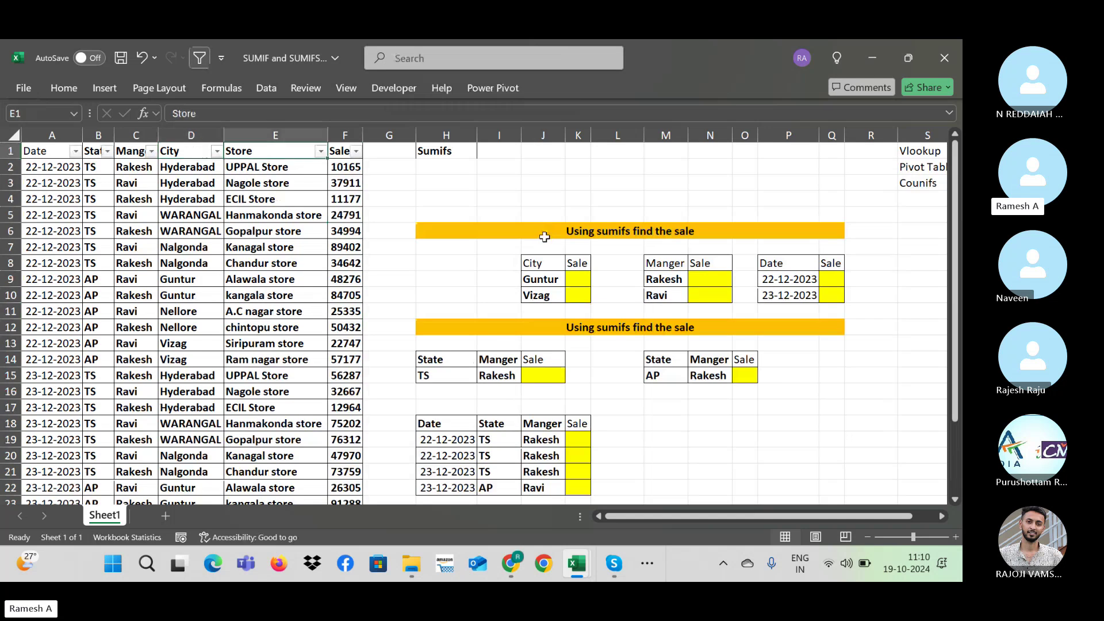
key("alt+Down")
key("Down")
key("Down")
key("Down")
key("Down")
key("Down")
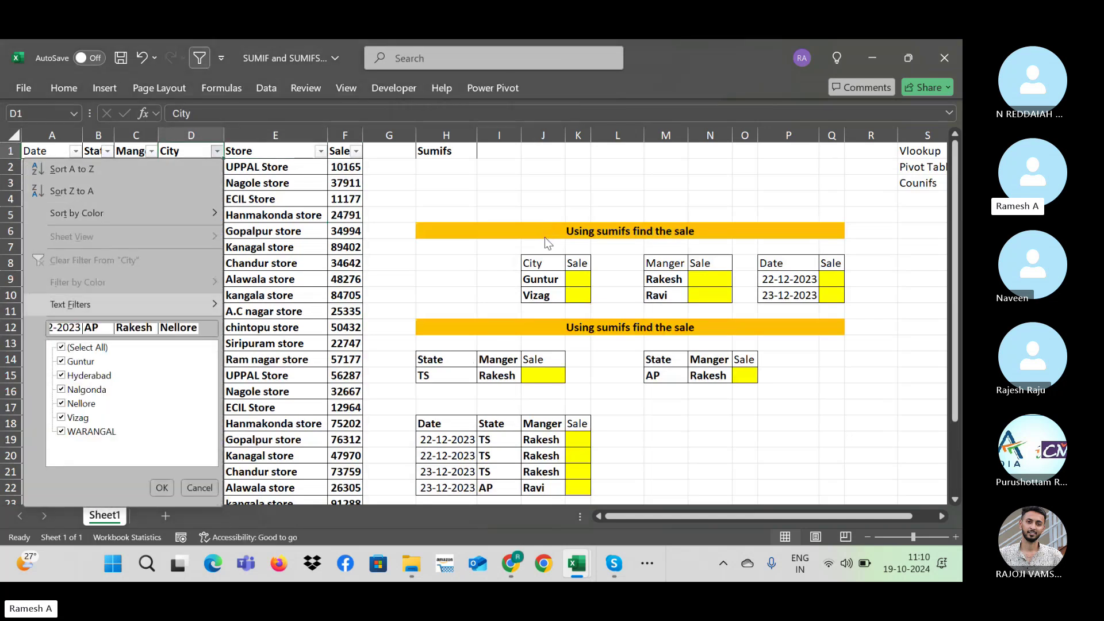
key("space")
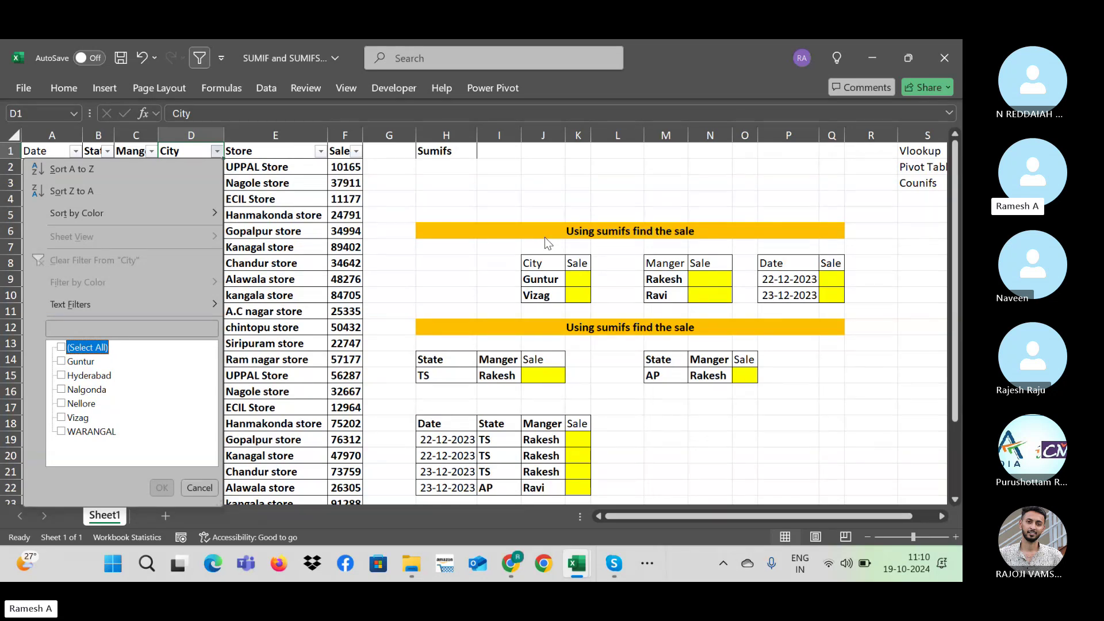
key("Down")
key("space")
key("Return")
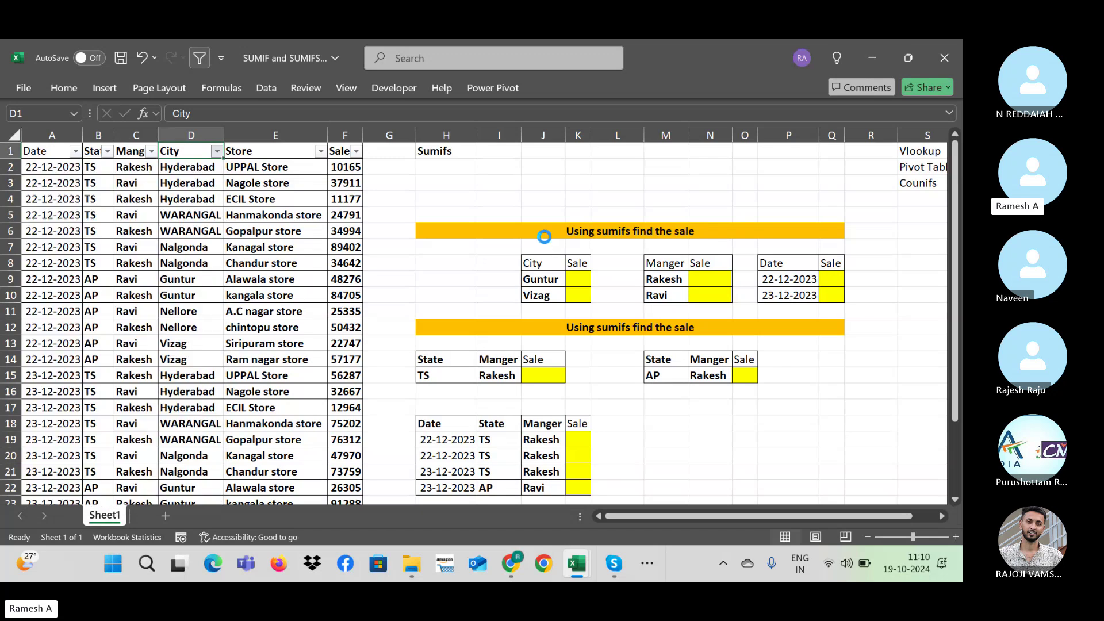
key("Right")
key("Down")
key("ctrl+shift+Down")
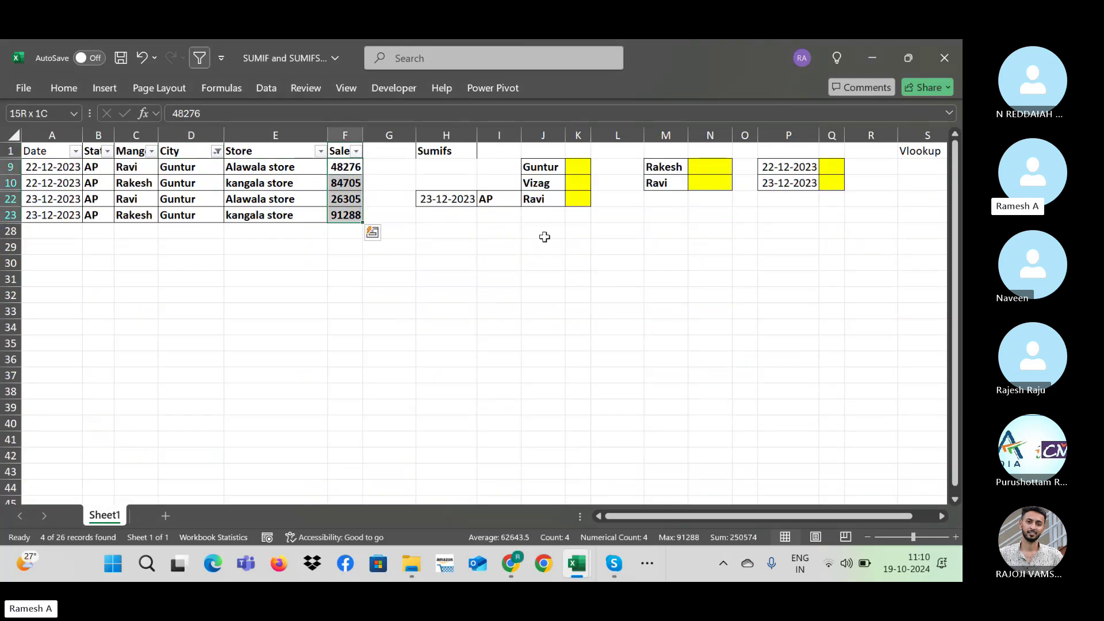
key("ctrl+shift+l")
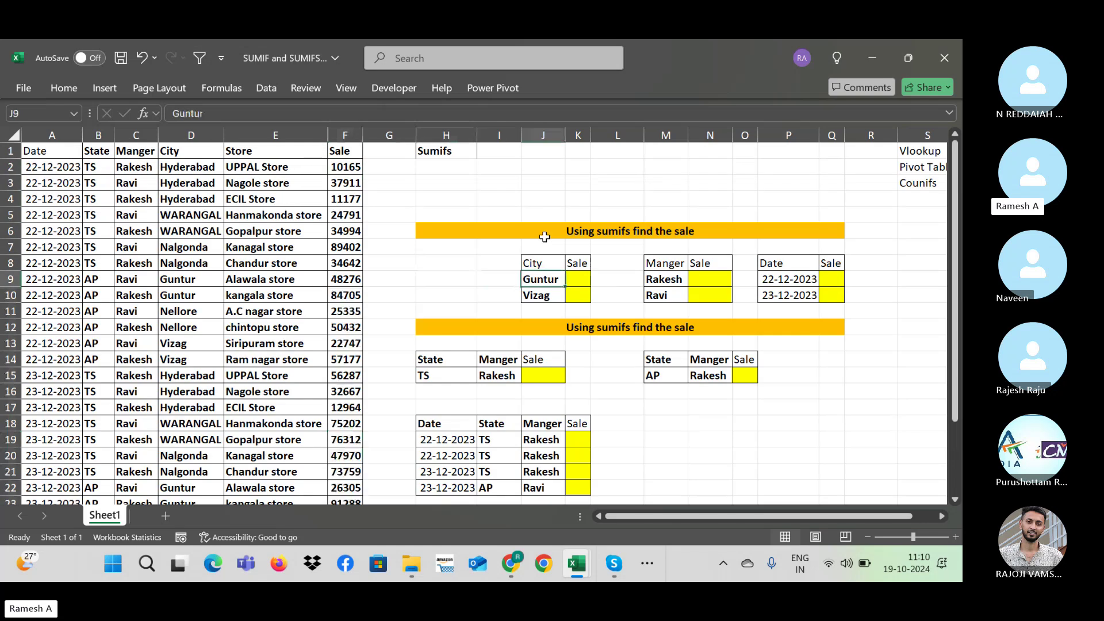
key("Right")
key("Right")
key("Right")
key("Right")
key("Left")
key("Left")
key("Left")
key("Left")
key("Up")
key("Down")
key("Down")
key("Right")
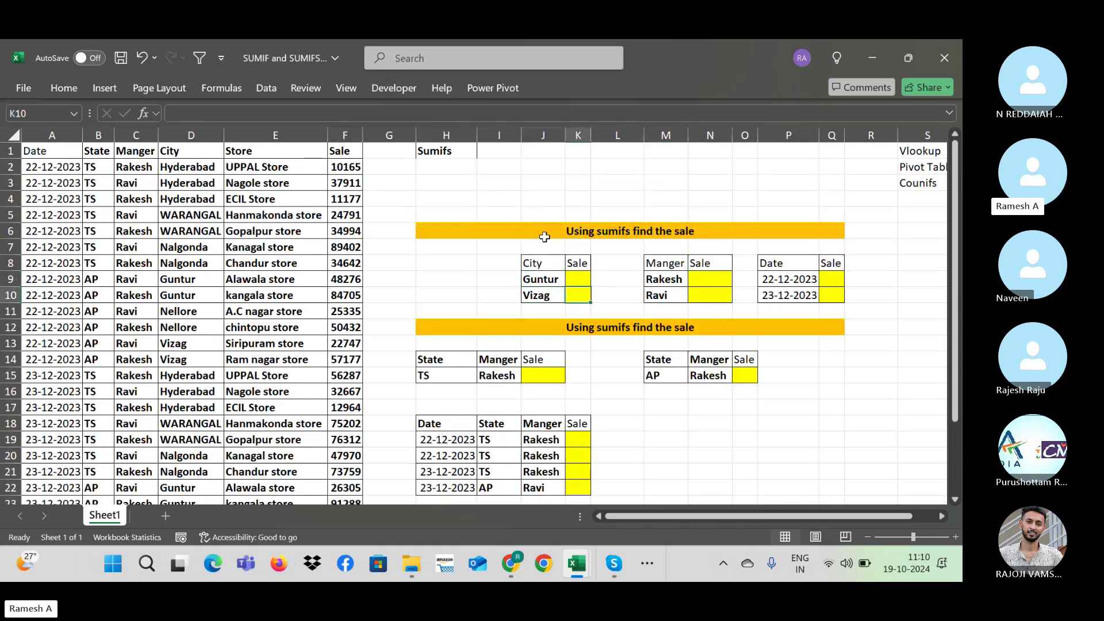
key("Up")
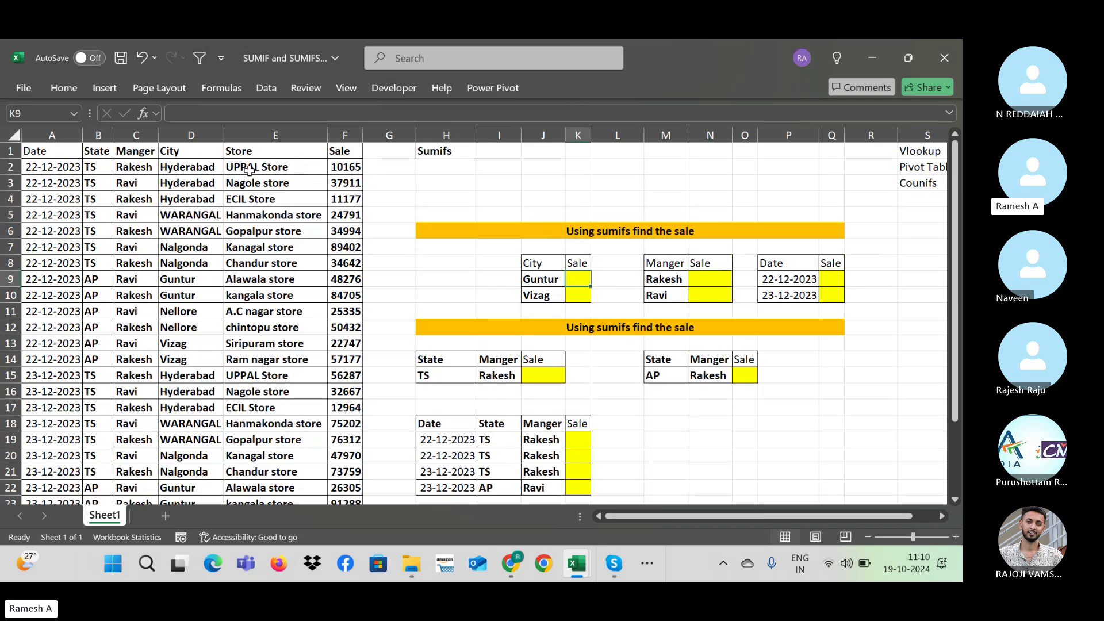
left_click(144, 262)
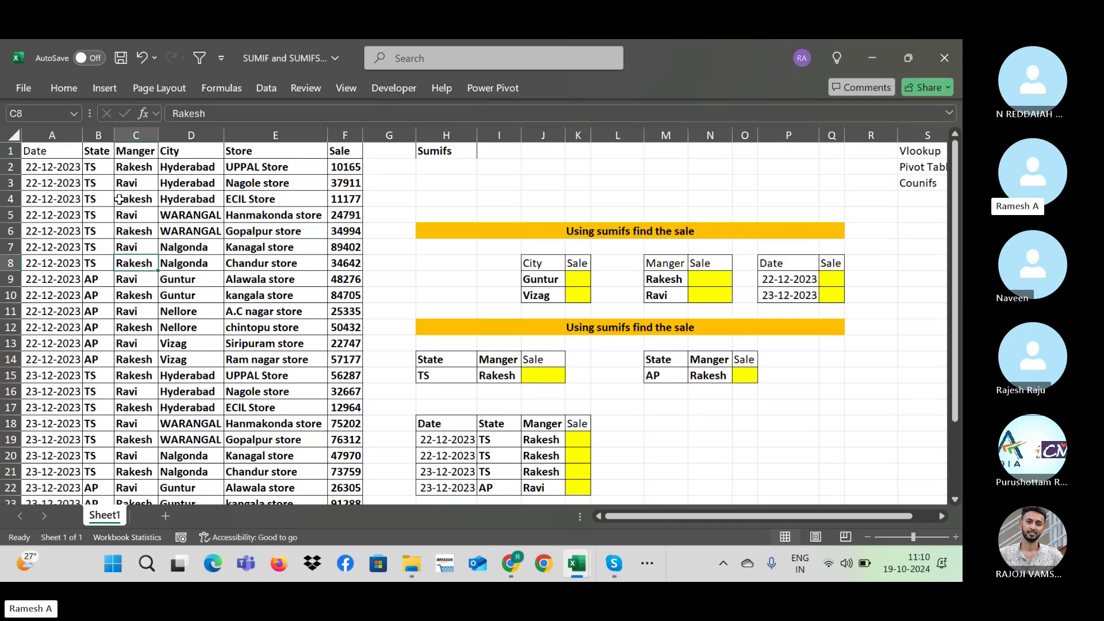
right_click(523, 259)
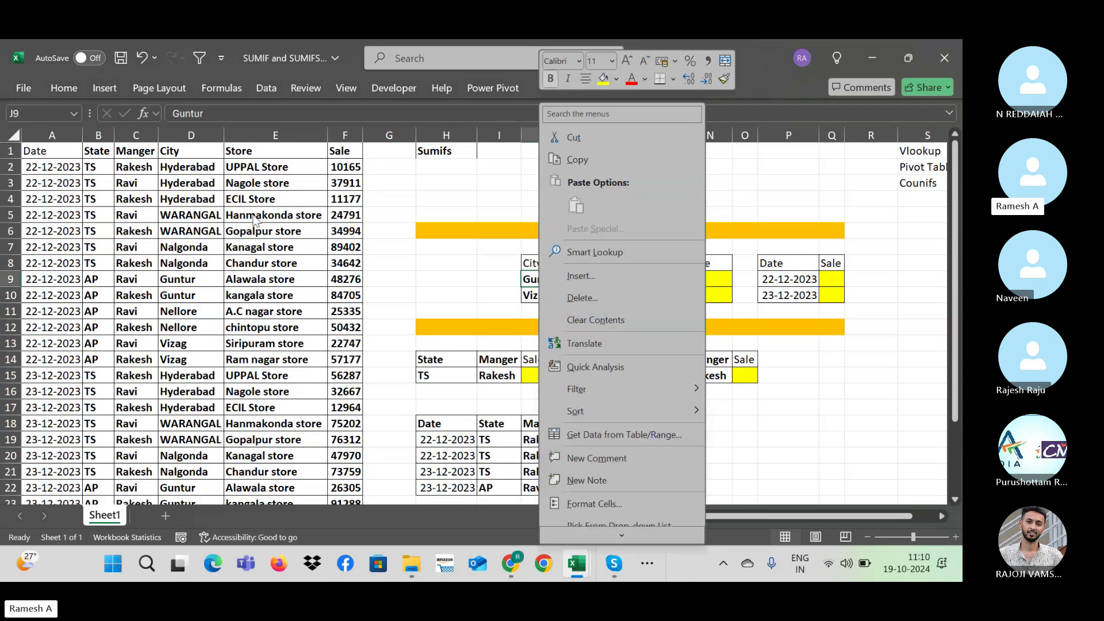
left_click(422, 195)
left_click(579, 278)
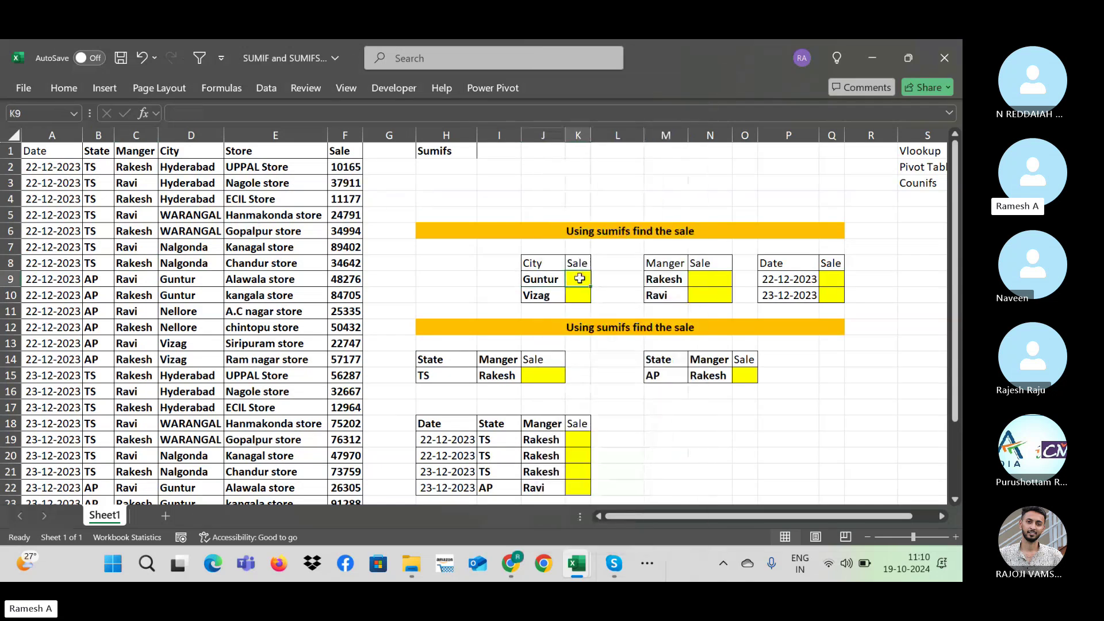
type("=")
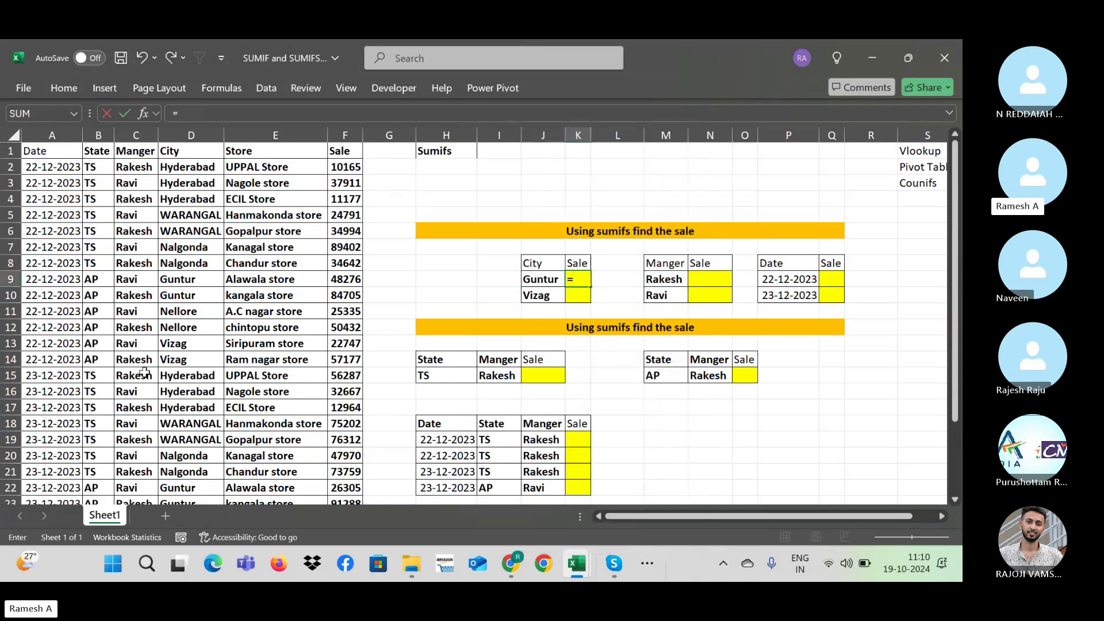
left_click(348, 278)
type("+")
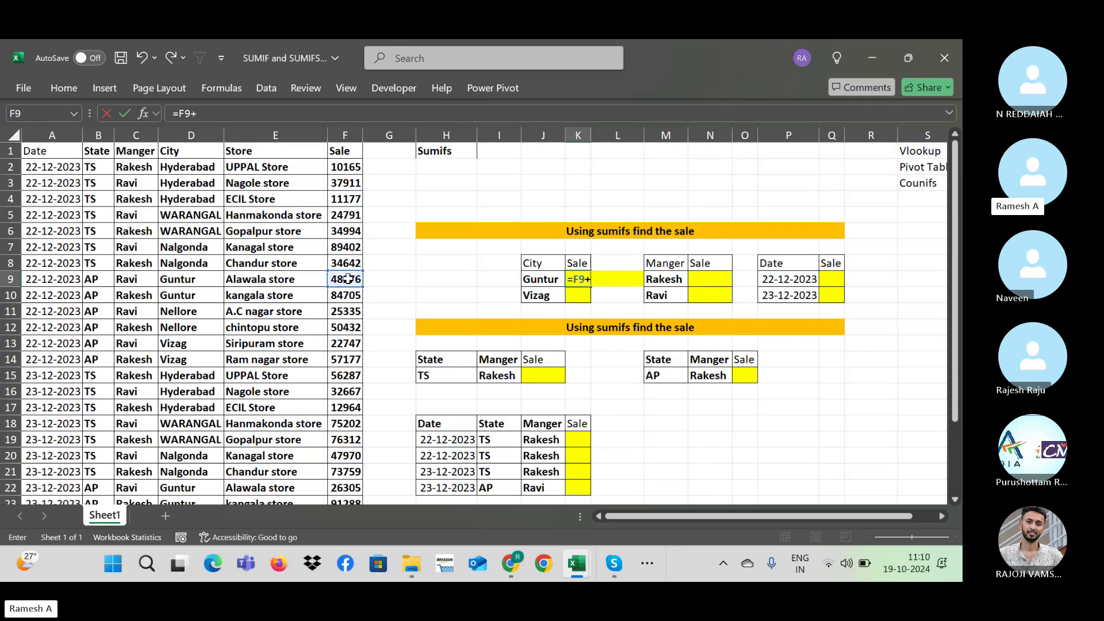
left_click(342, 297)
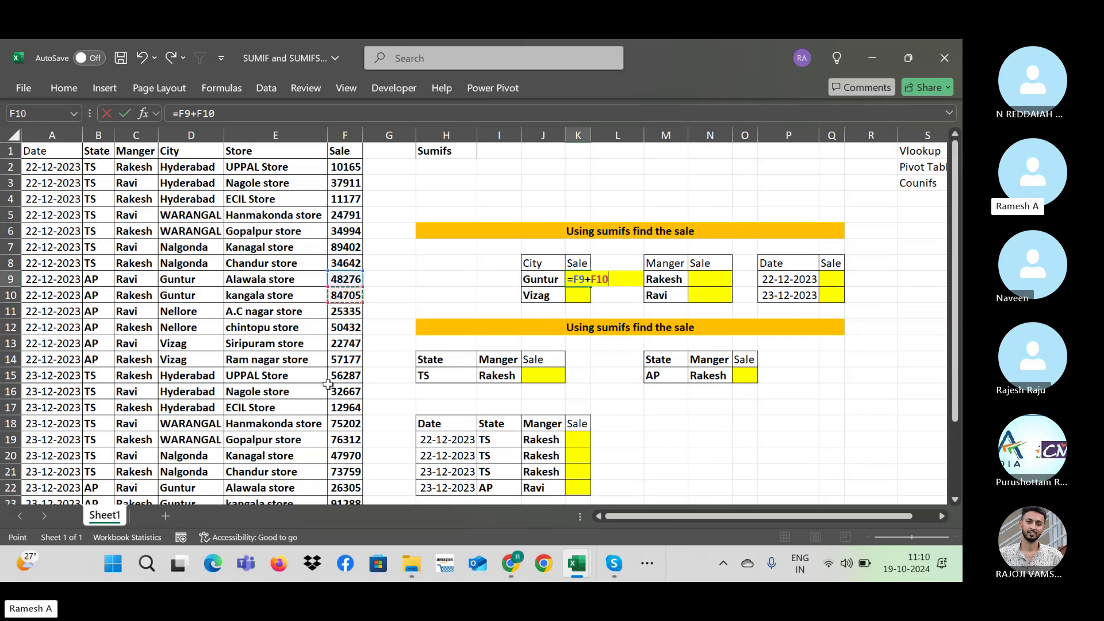
key("ctrl+Return")
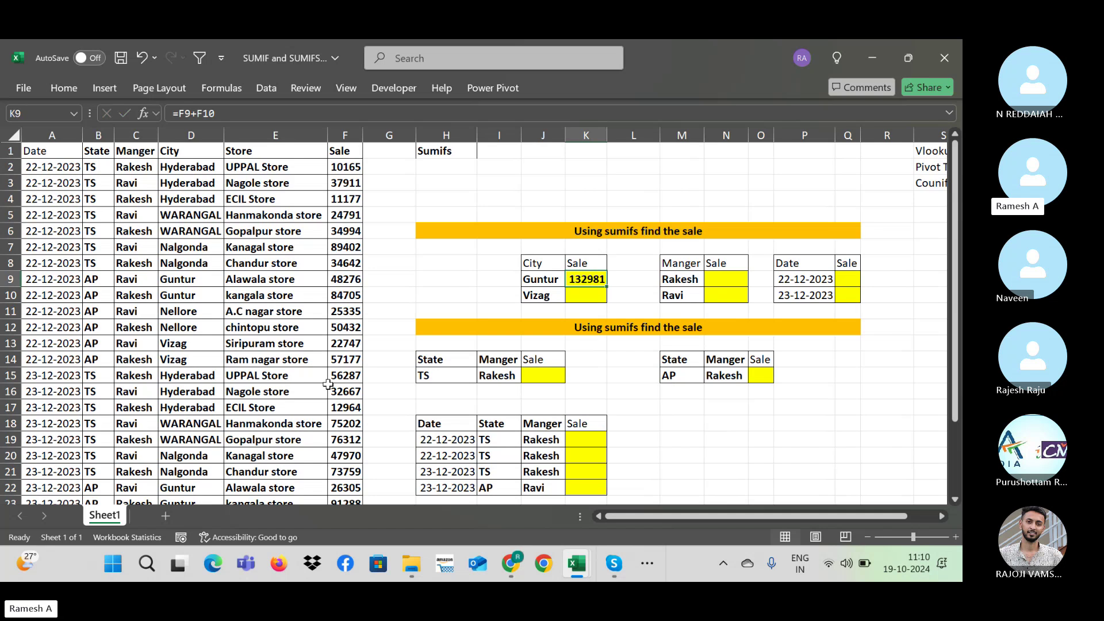
key("Delete")
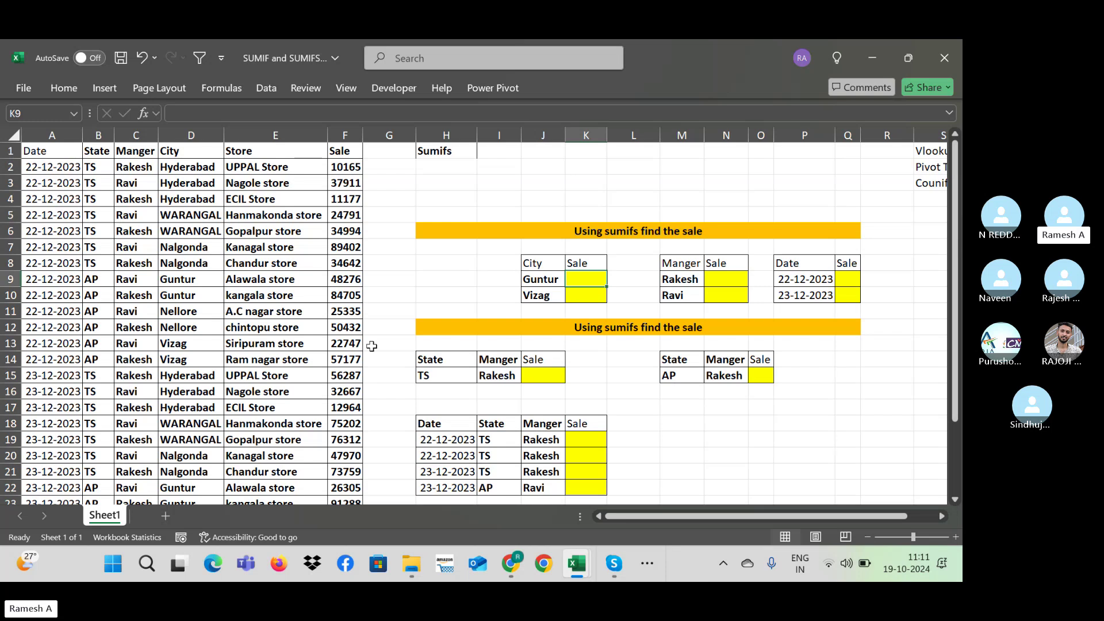
left_click(547, 285)
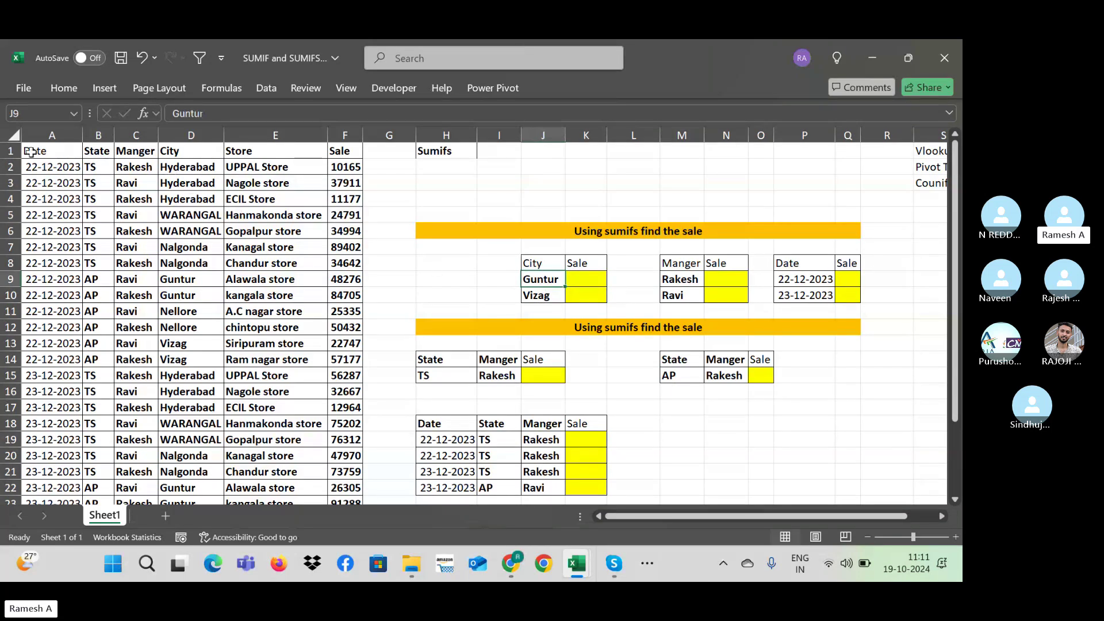
left_click(182, 140)
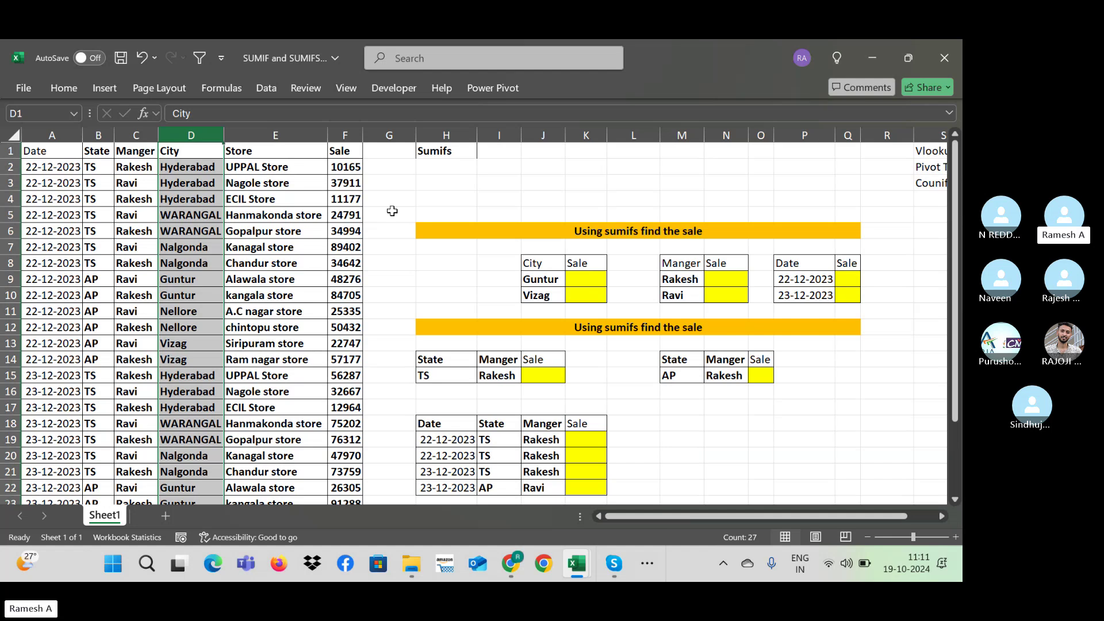
Step: Start a SUMIFS formula in K9 with the absolute sum range $F$2:$F$27
left_click(592, 280)
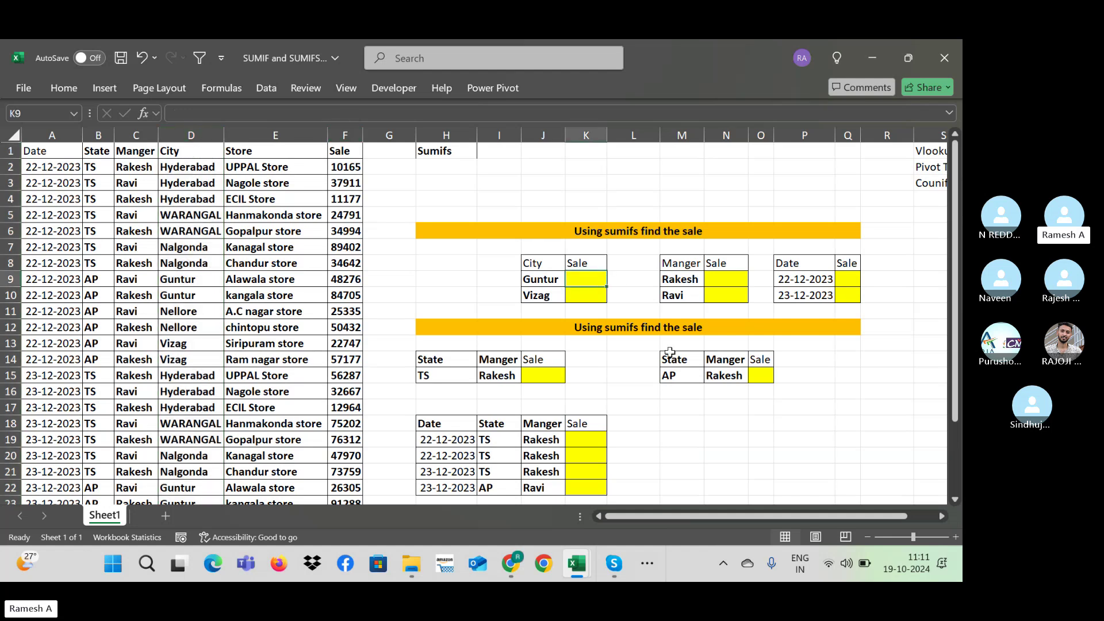
type("=")
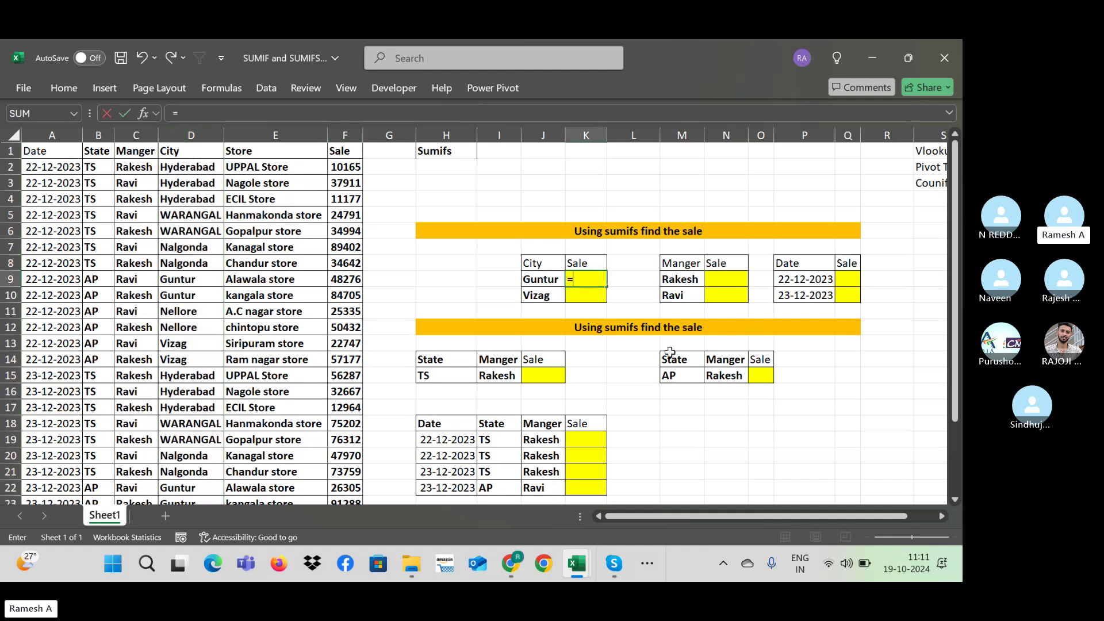
type("sumifs(")
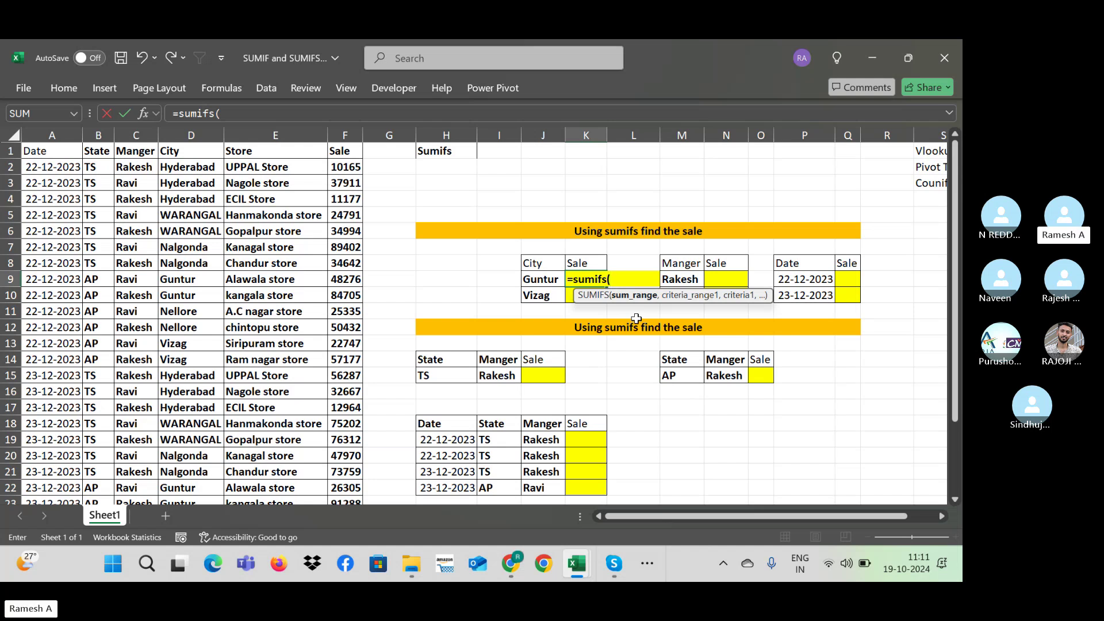
left_click(334, 164)
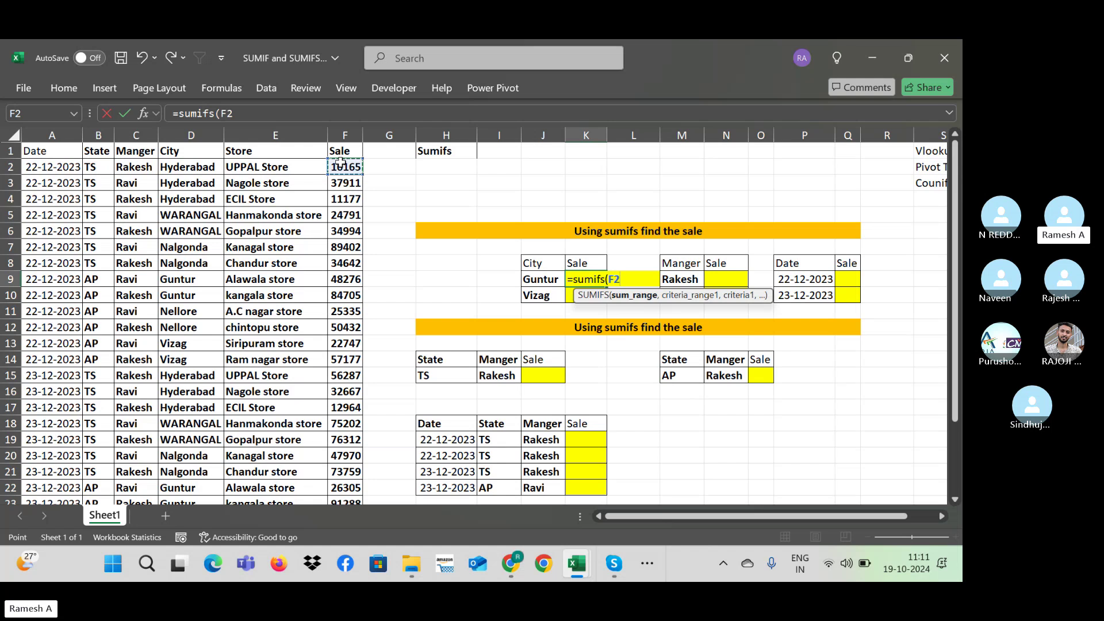
key("ctrl+shift+Down")
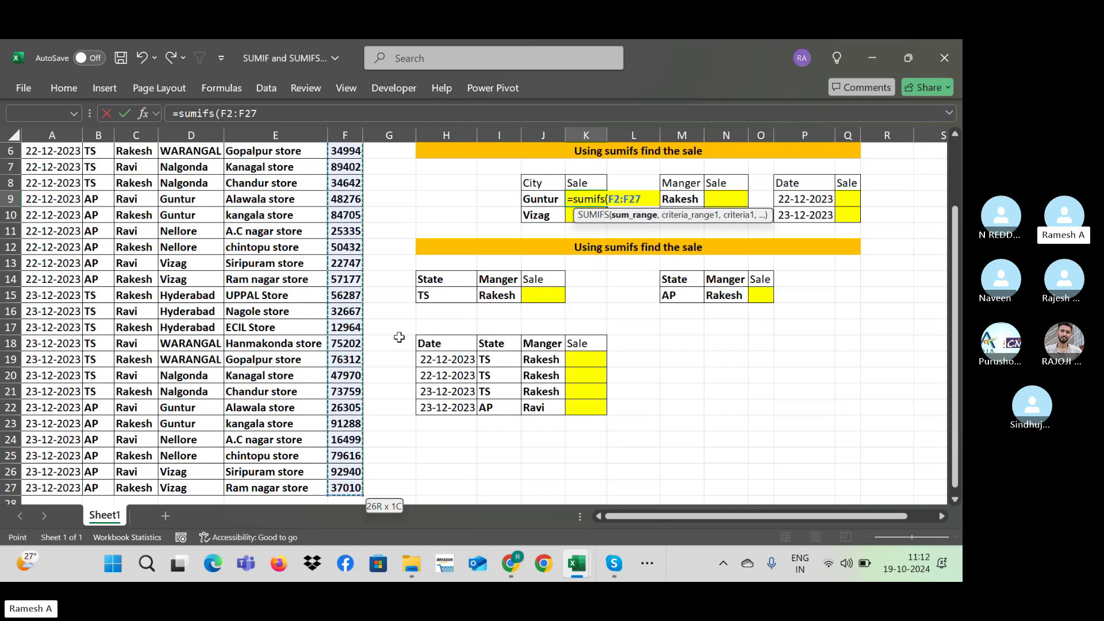
key("F4")
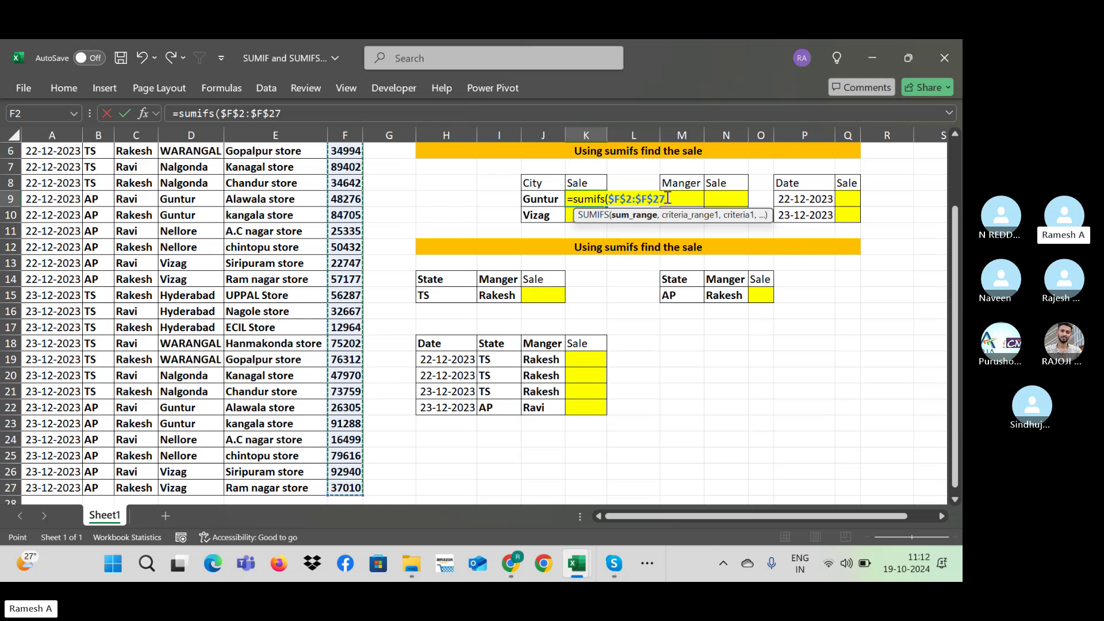
type(",")
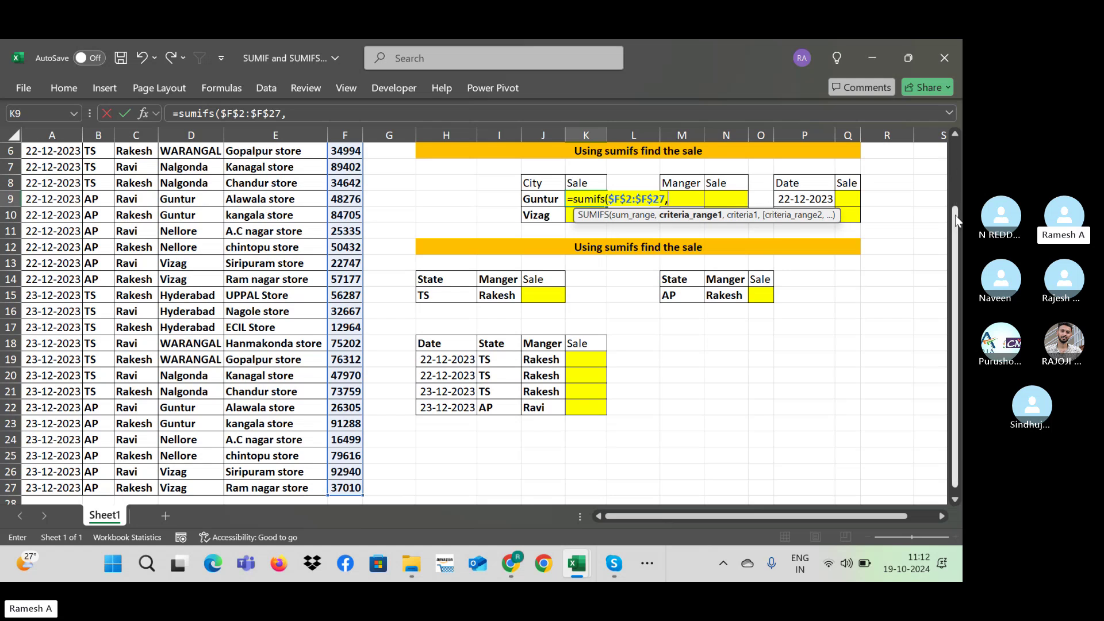
Step: Add criteria range $D$2:$D$27 and criterion J9, then enter the formula for 250574
left_click_drag(955, 216, 961, 147)
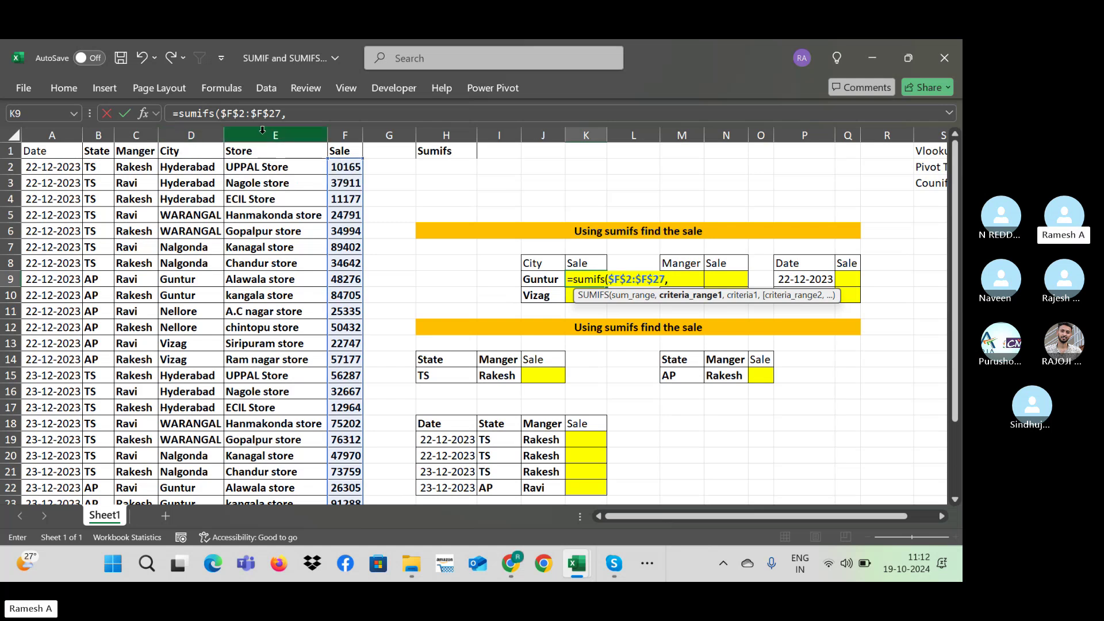
left_click(188, 168)
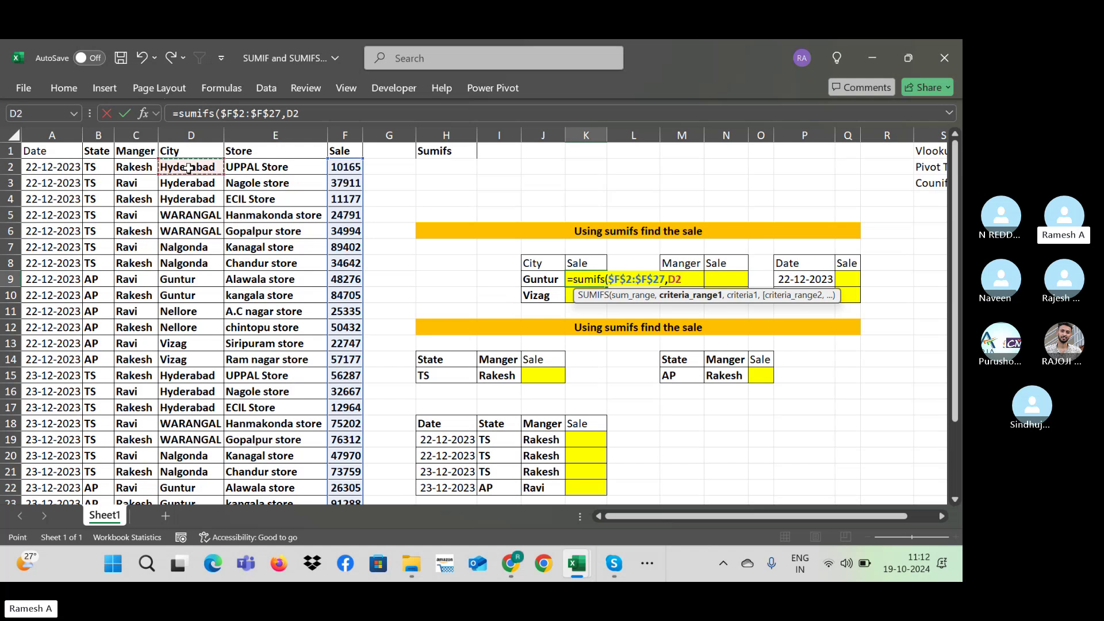
key("ctrl+shift+Down")
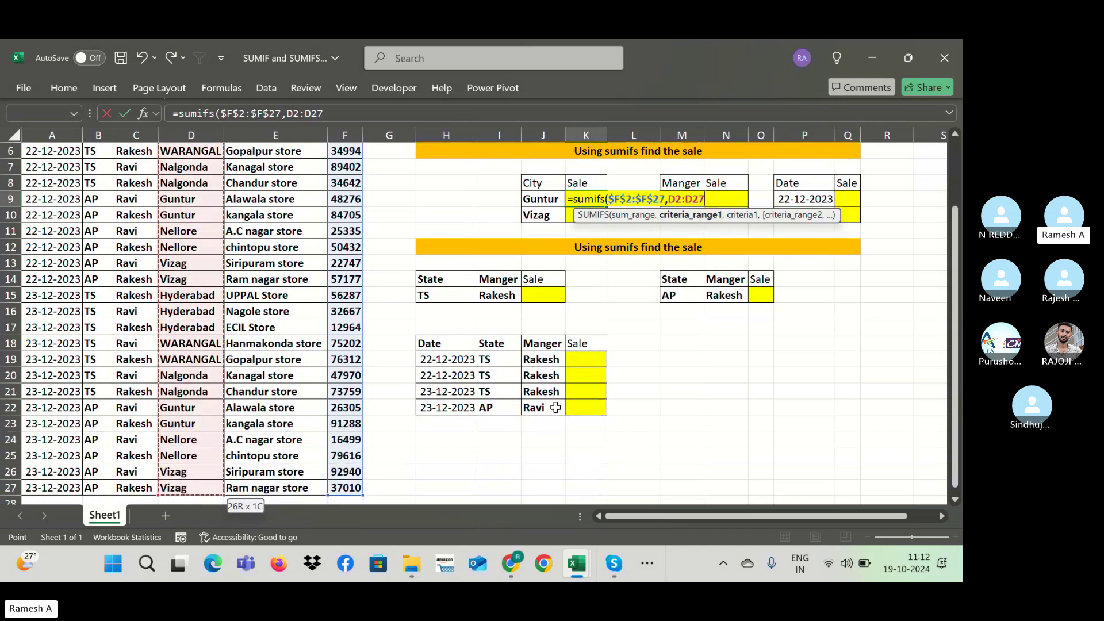
key("F4")
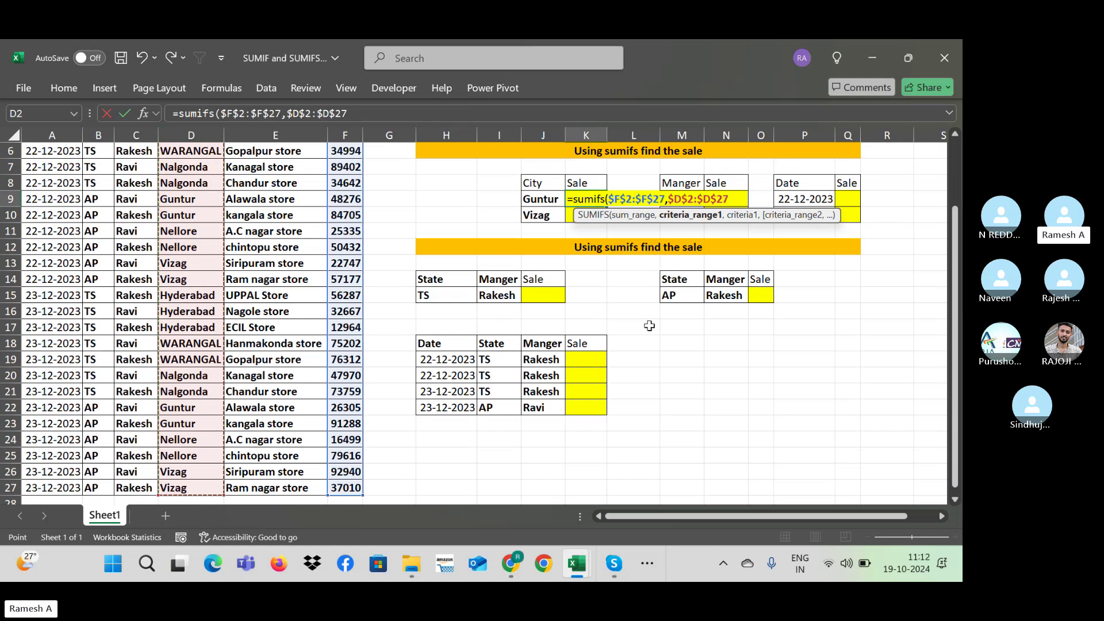
type(",")
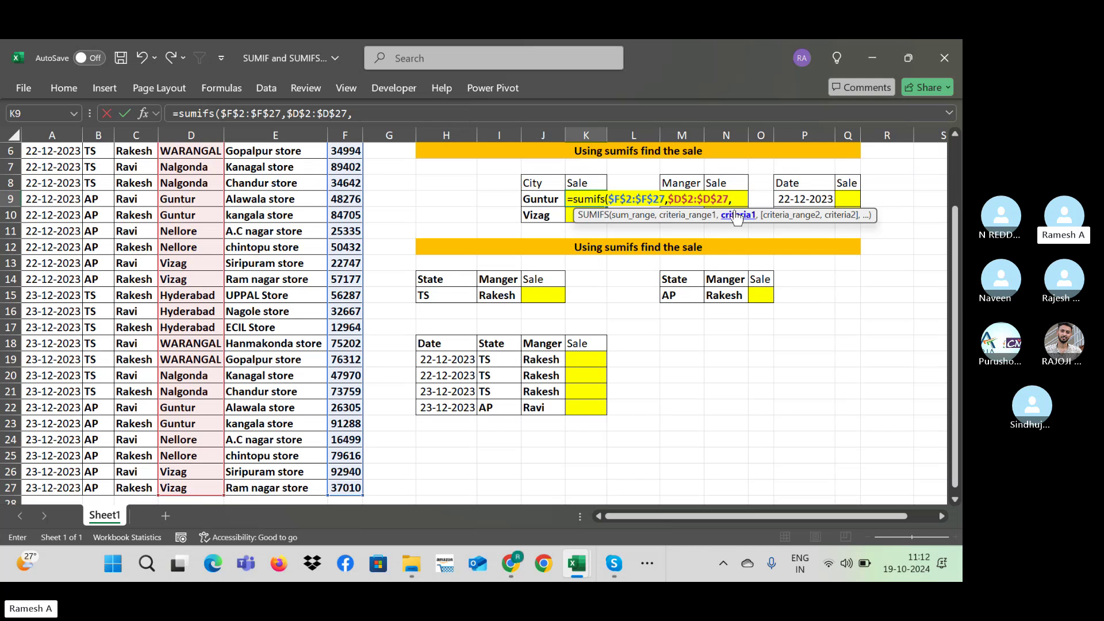
left_click(536, 201)
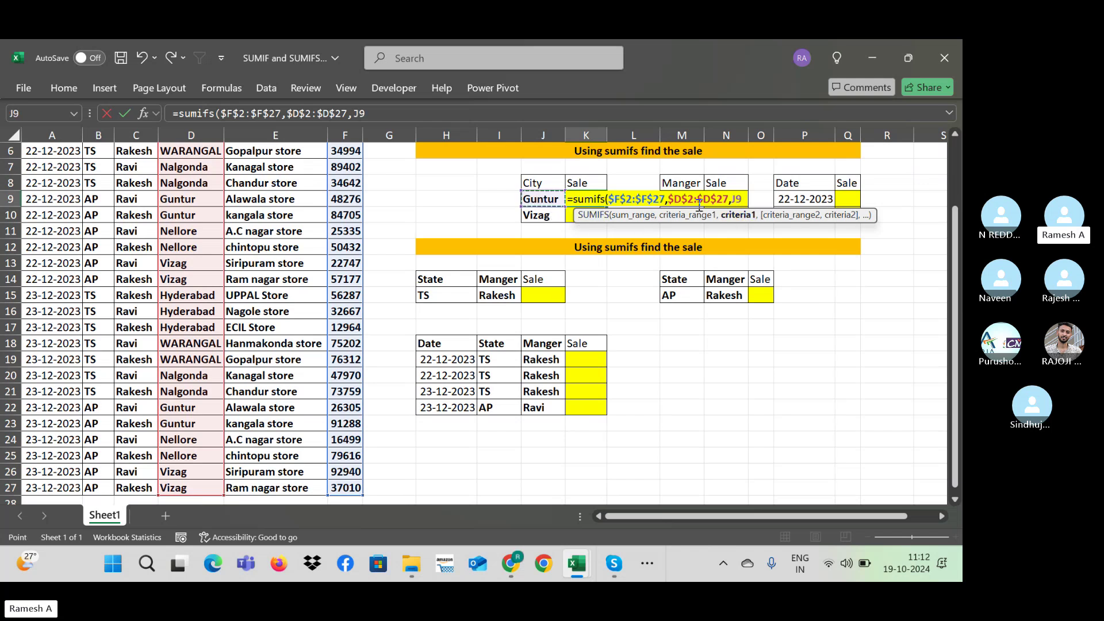
key("BackSpace")
key("BackSpace")
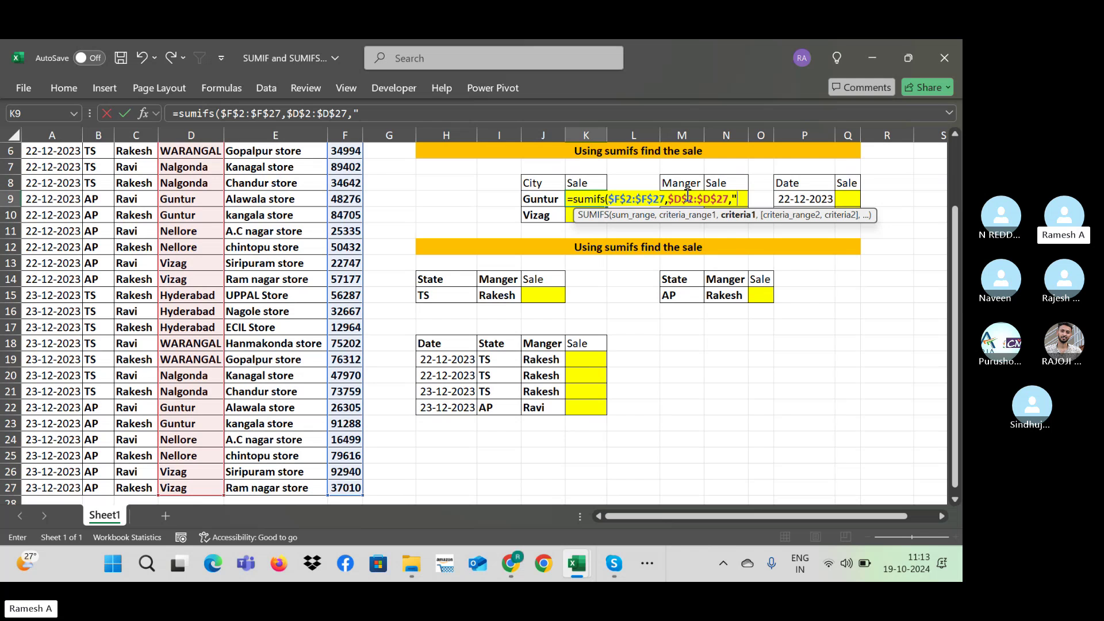
left_click(547, 201)
key("Return")
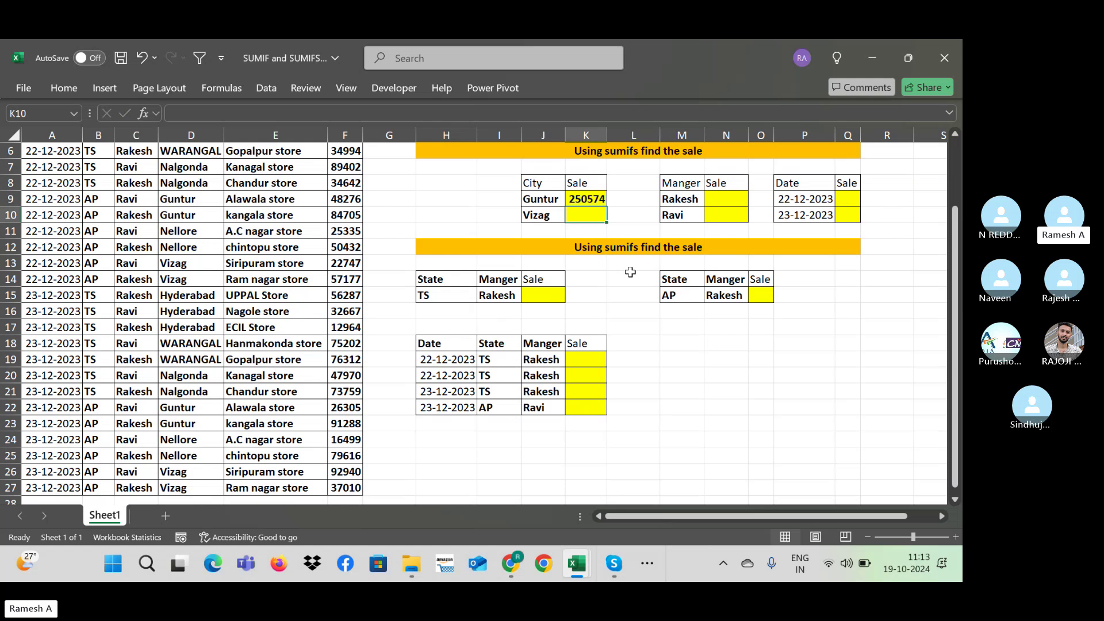
Step: Fill the K9 SUMIFS formula down to K10 so Vizag shows 209874, then return to the top
key("Up")
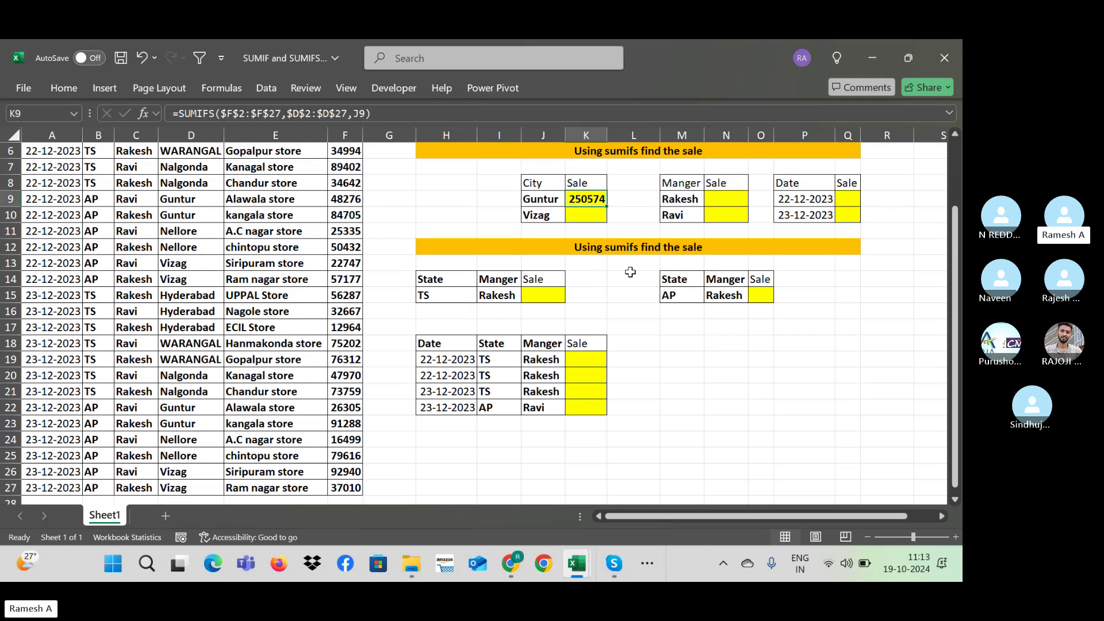
key("shift+Down")
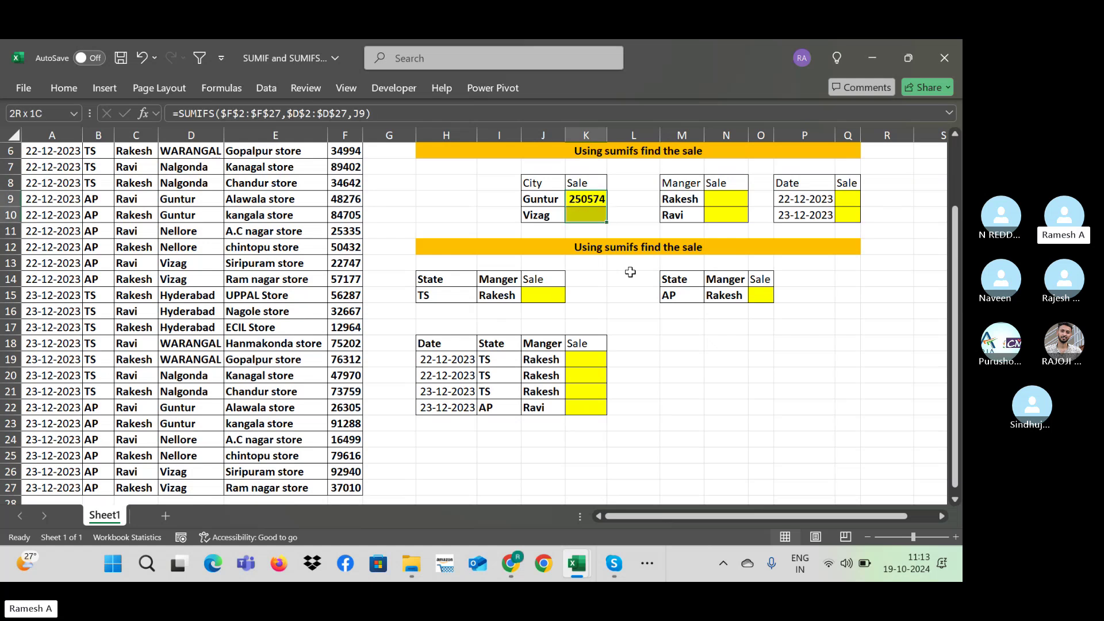
key("ctrl+d")
key("Up")
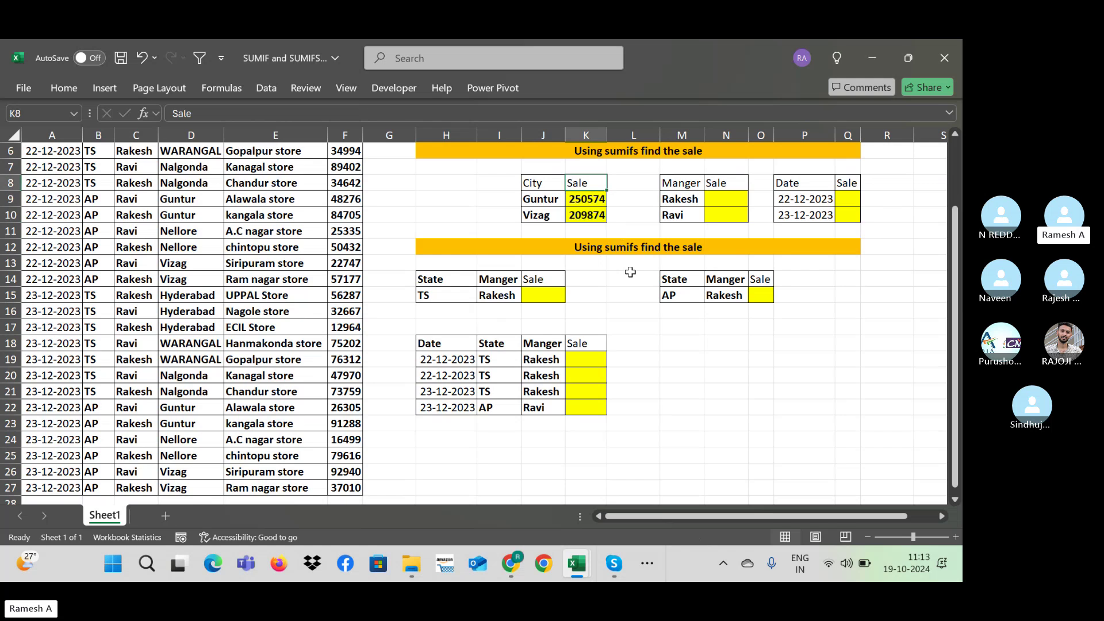
key("ctrl+z")
left_click(598, 202)
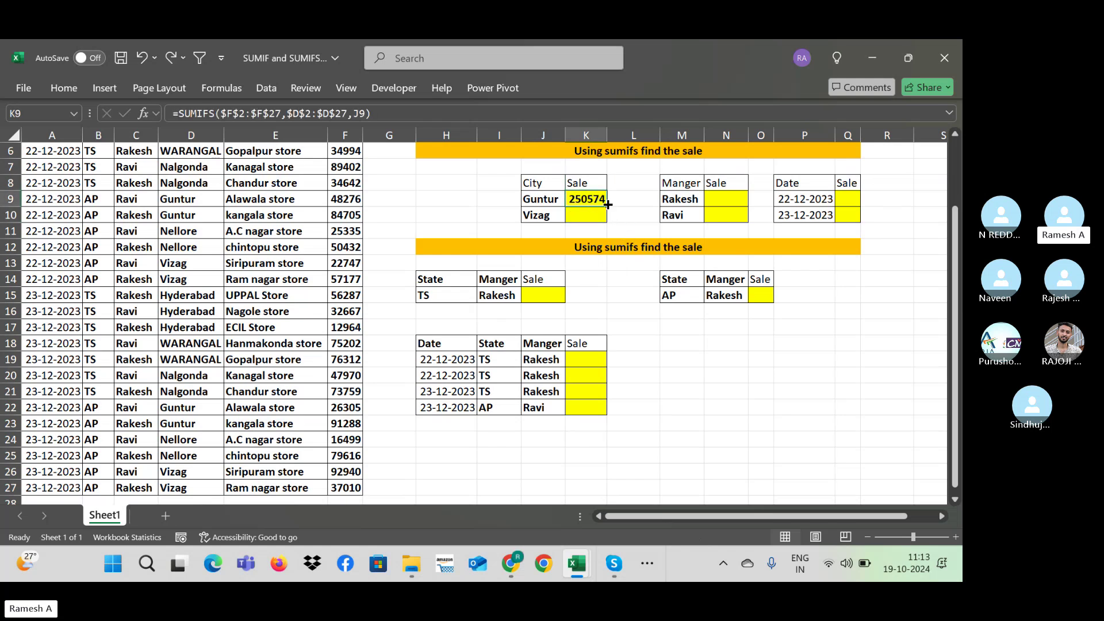
left_click_drag(608, 204, 610, 223)
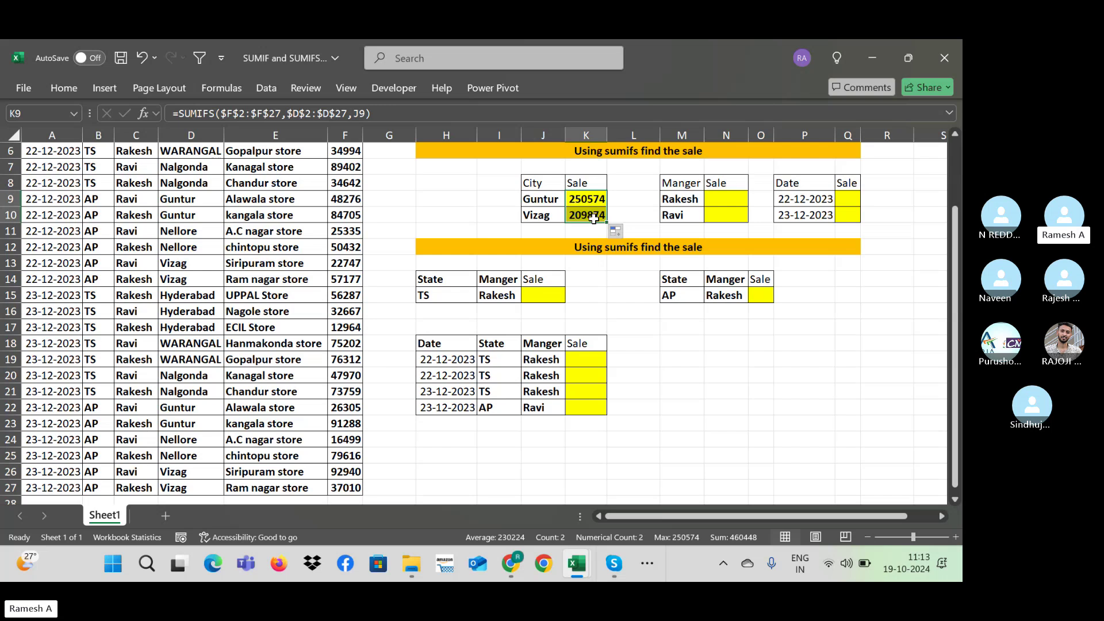
left_click(298, 247)
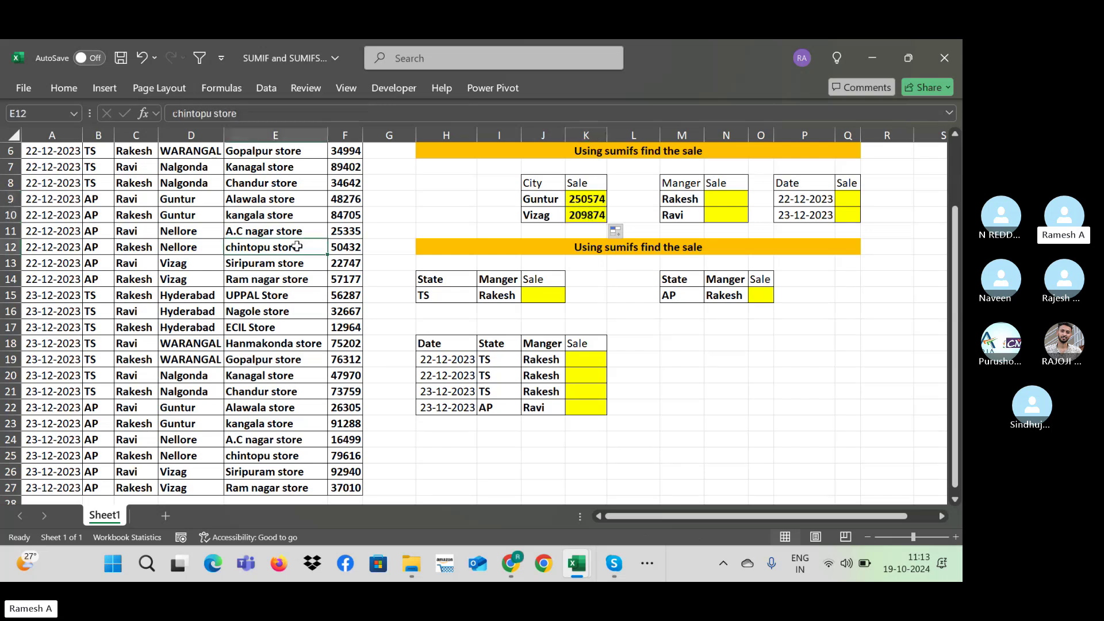
key("ctrl+Up")
key("Left")
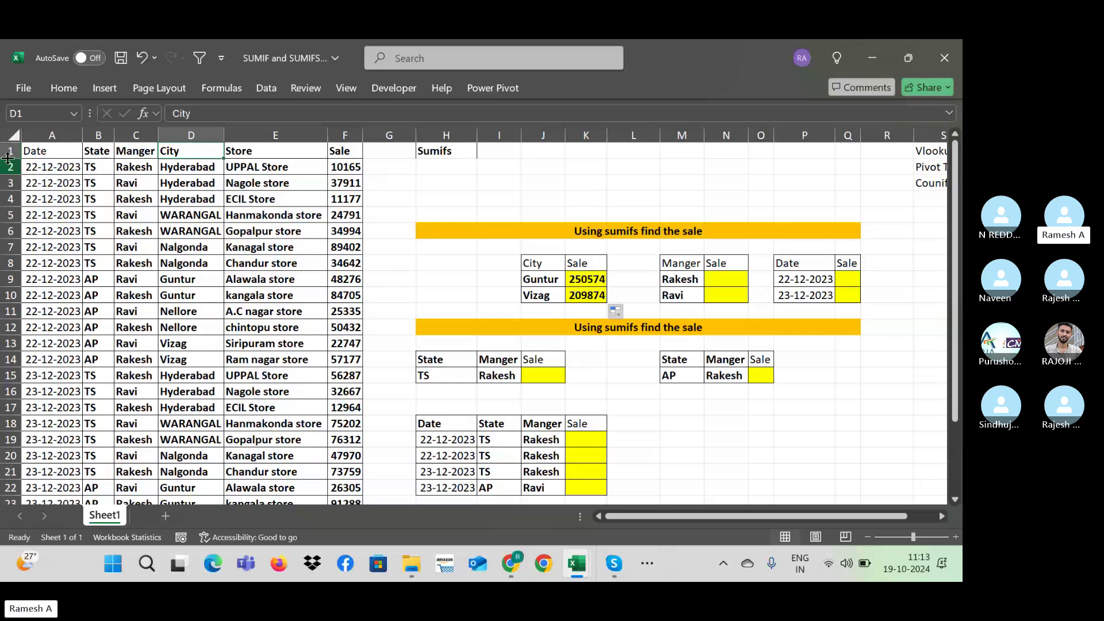
left_click(174, 280)
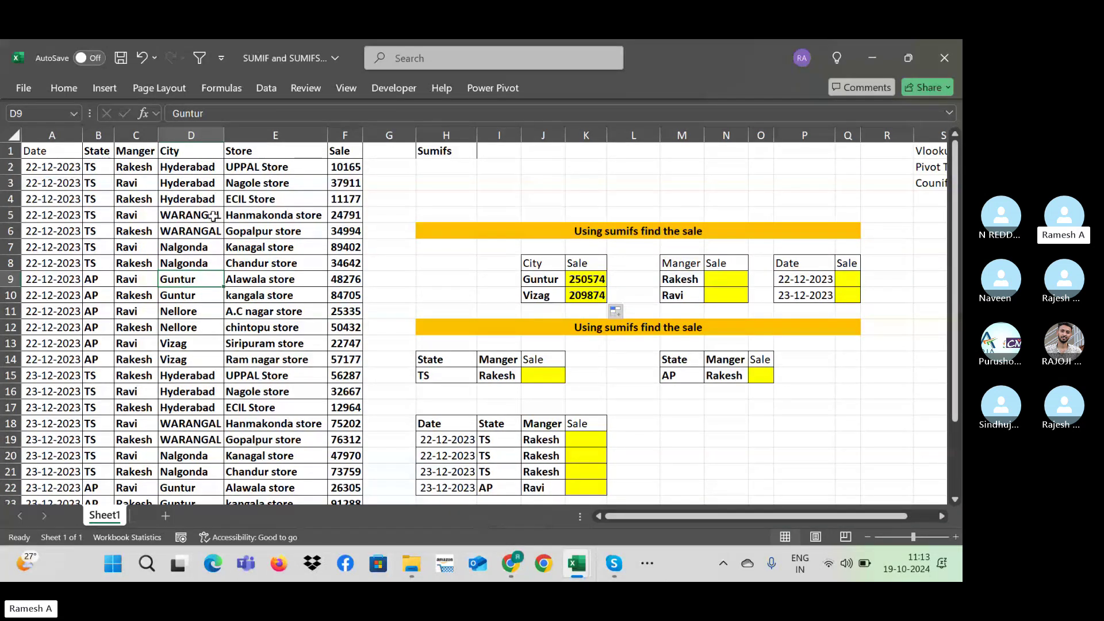
key("Right")
key("Right")
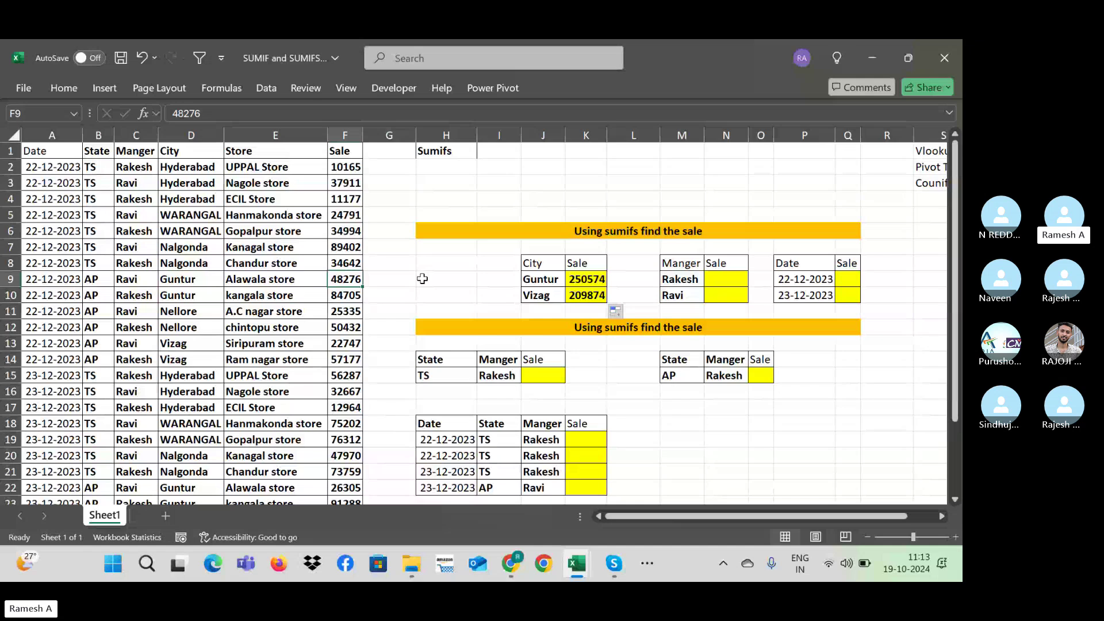
key("Right")
key("Right")
key("Right")
key("Right")
key("Right")
key("Right")
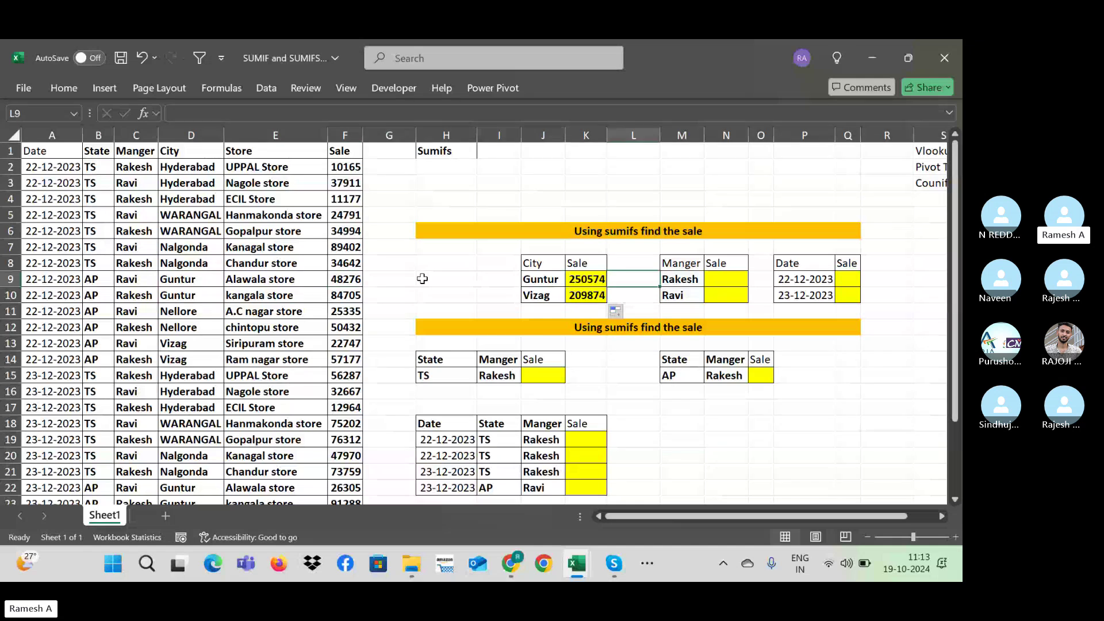
key("Right")
key("Right")
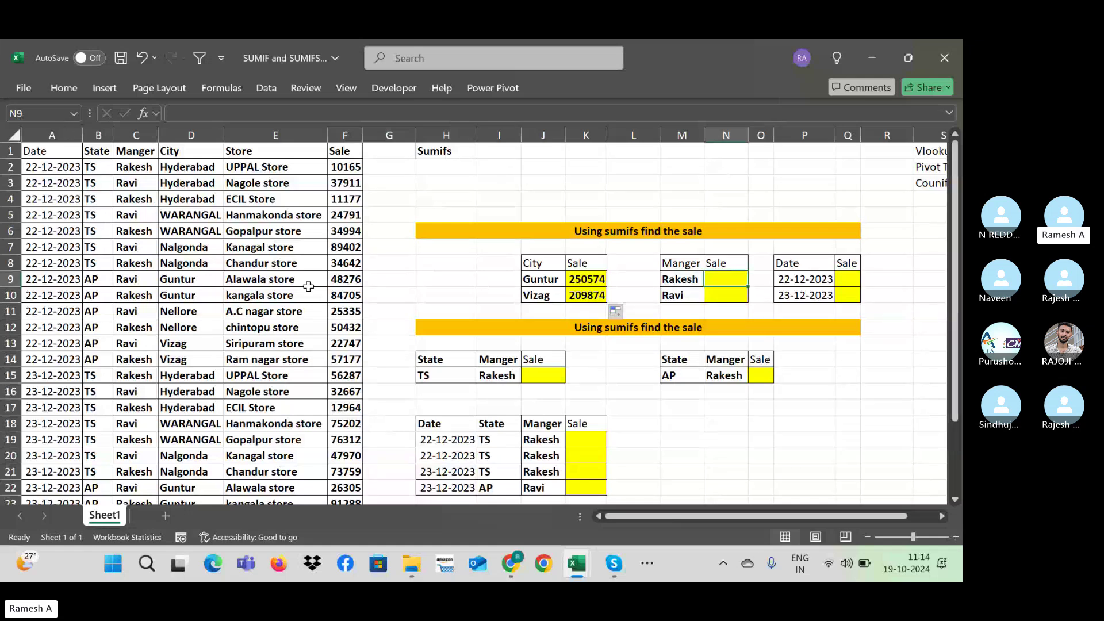
Step: Enter =SUMIFS(F:F,C:C,M9) in N9 to total Rakesh's sales as 710528
type("=sumif")
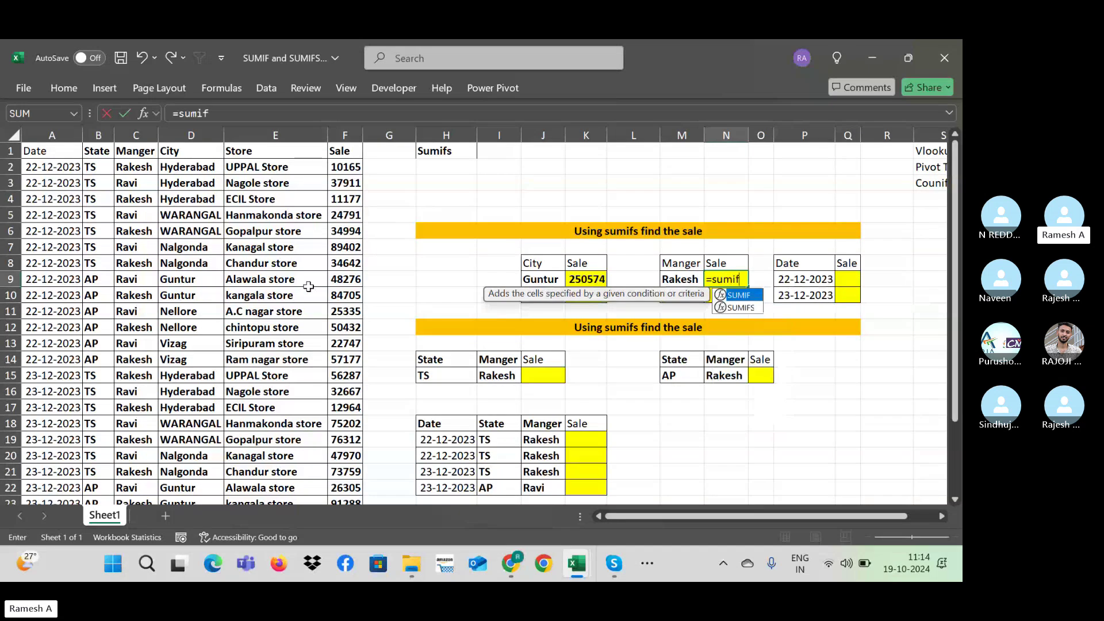
type("s(")
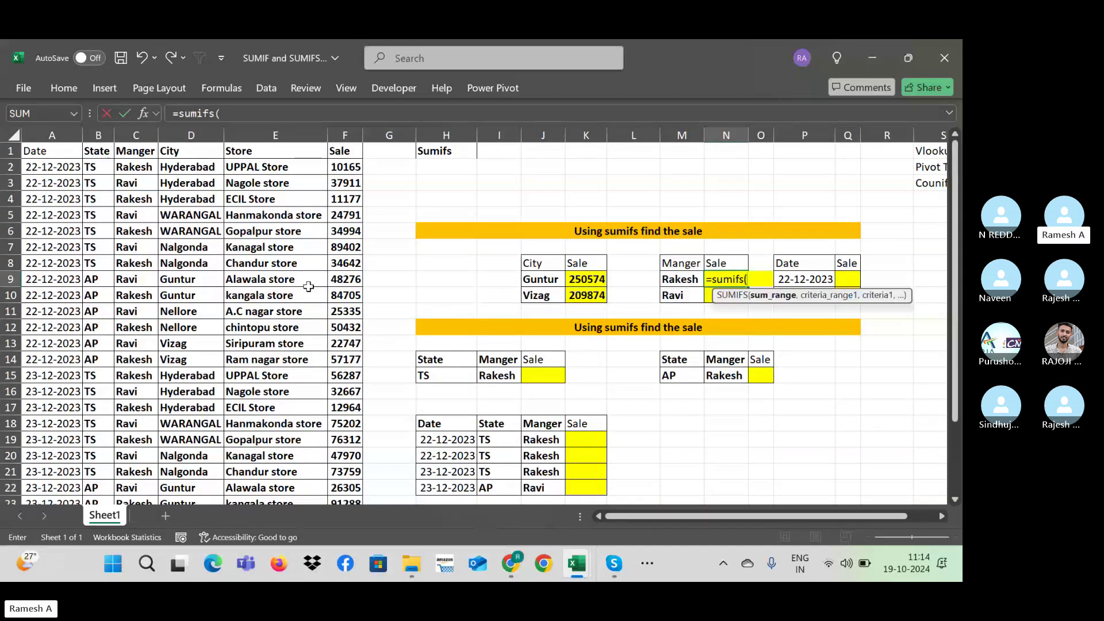
left_click(346, 166)
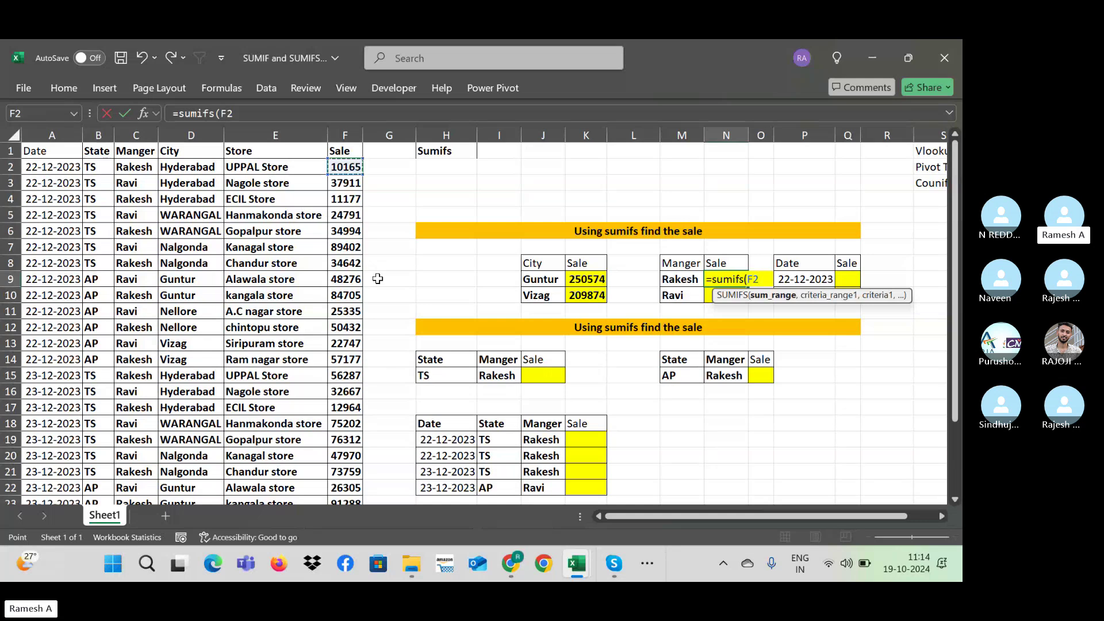
left_click(345, 133)
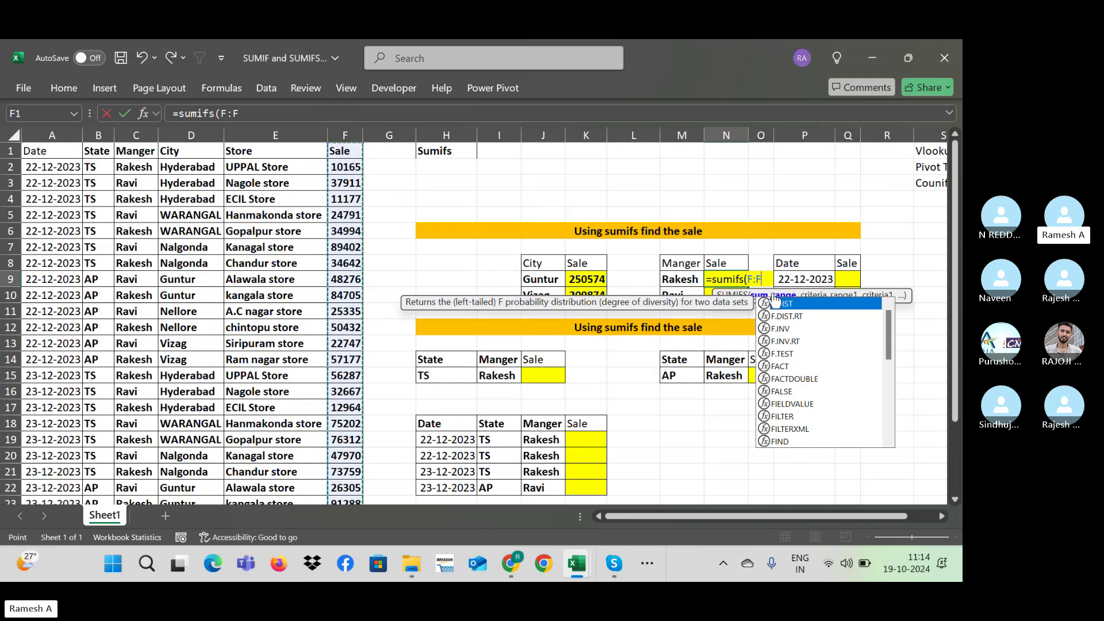
left_click(351, 133)
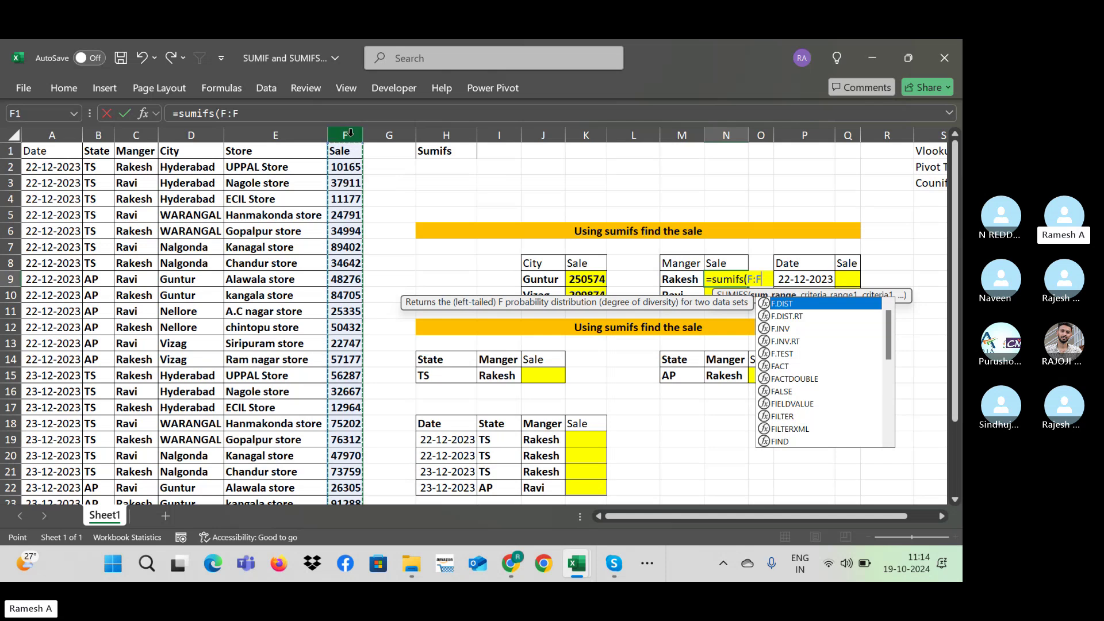
type(",")
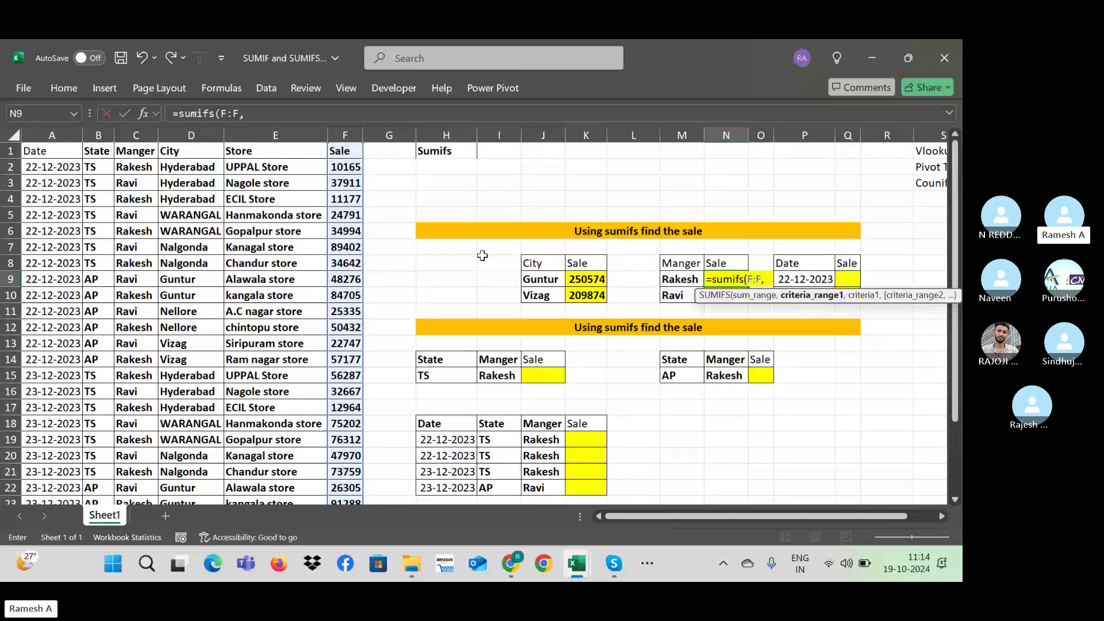
left_click(132, 133)
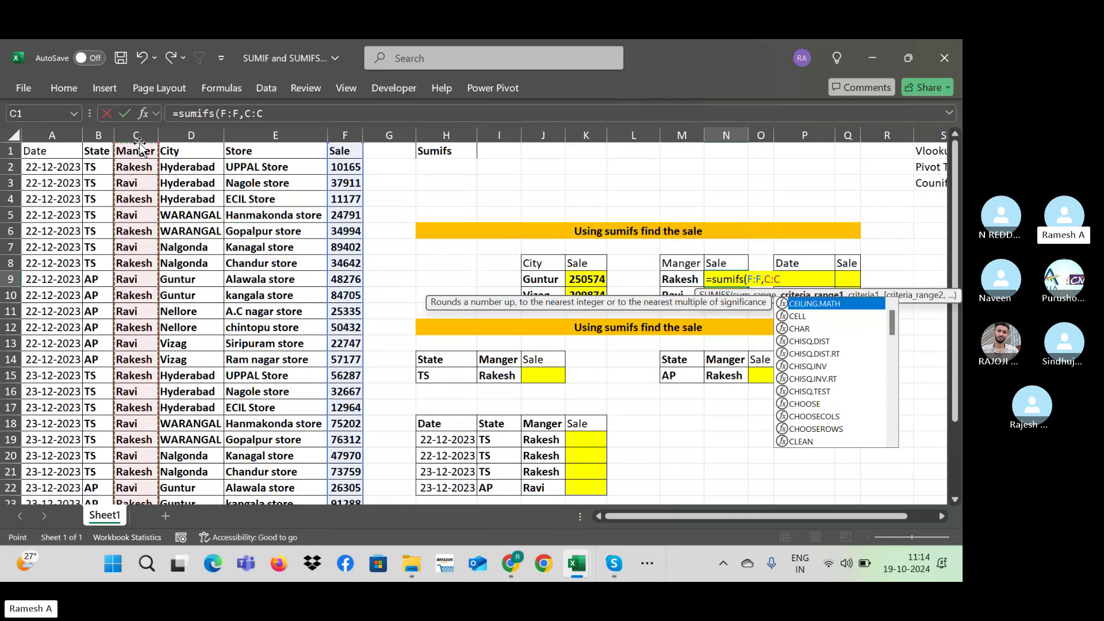
type(",")
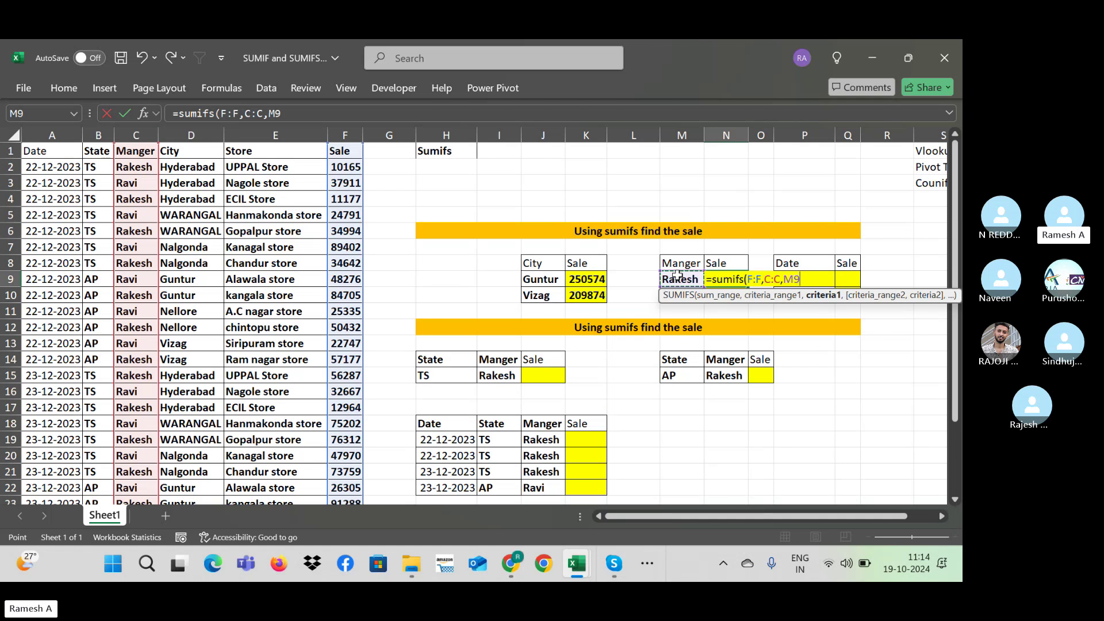
left_click(678, 276)
key("Return")
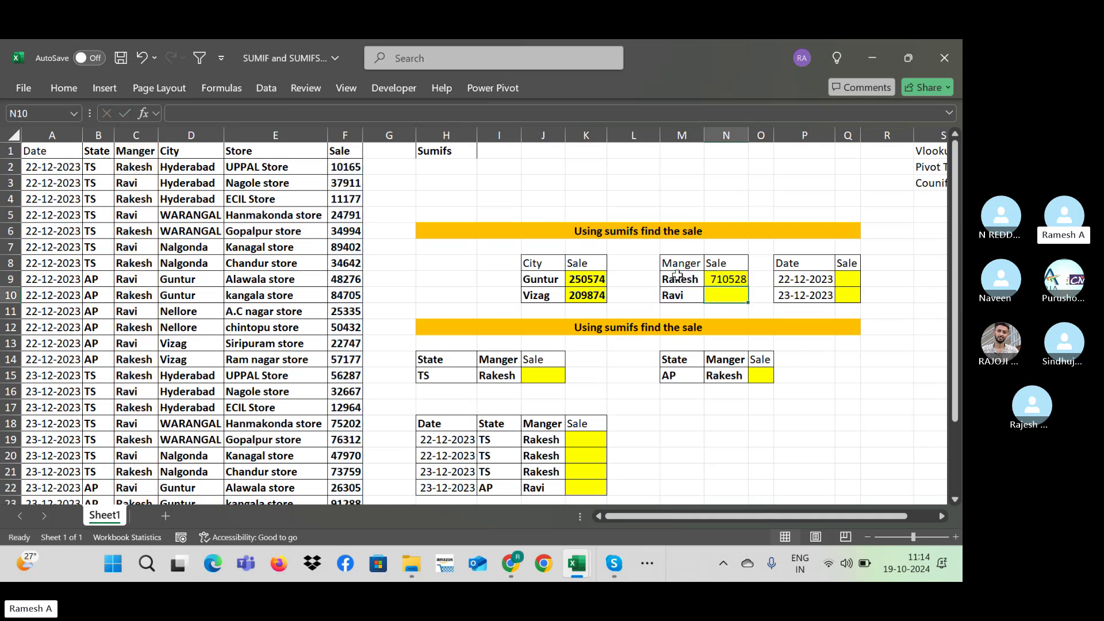
Step: Fill the formula down to N10 for Ravi's 540045 and widen column Q
key("Up")
key("shift+Down")
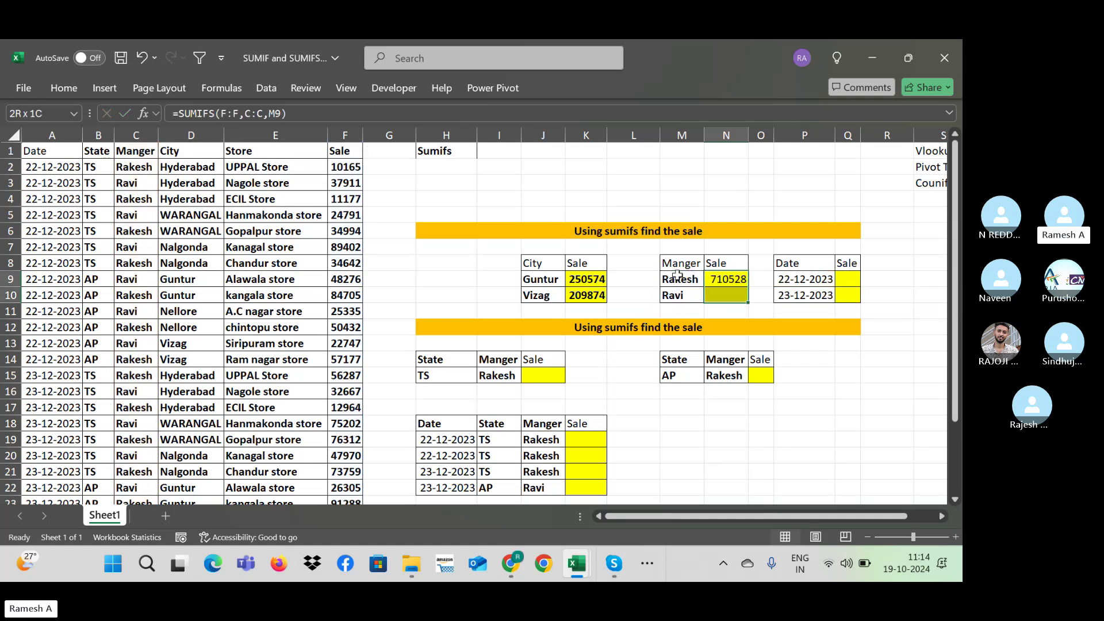
key("ctrl+d")
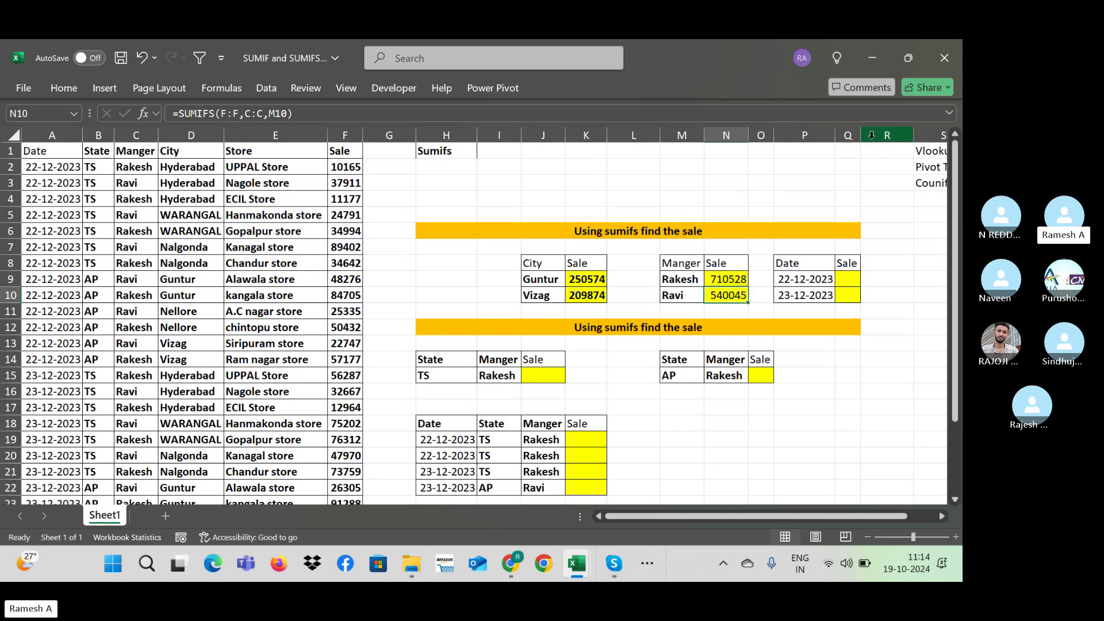
left_click_drag(864, 138, 886, 138)
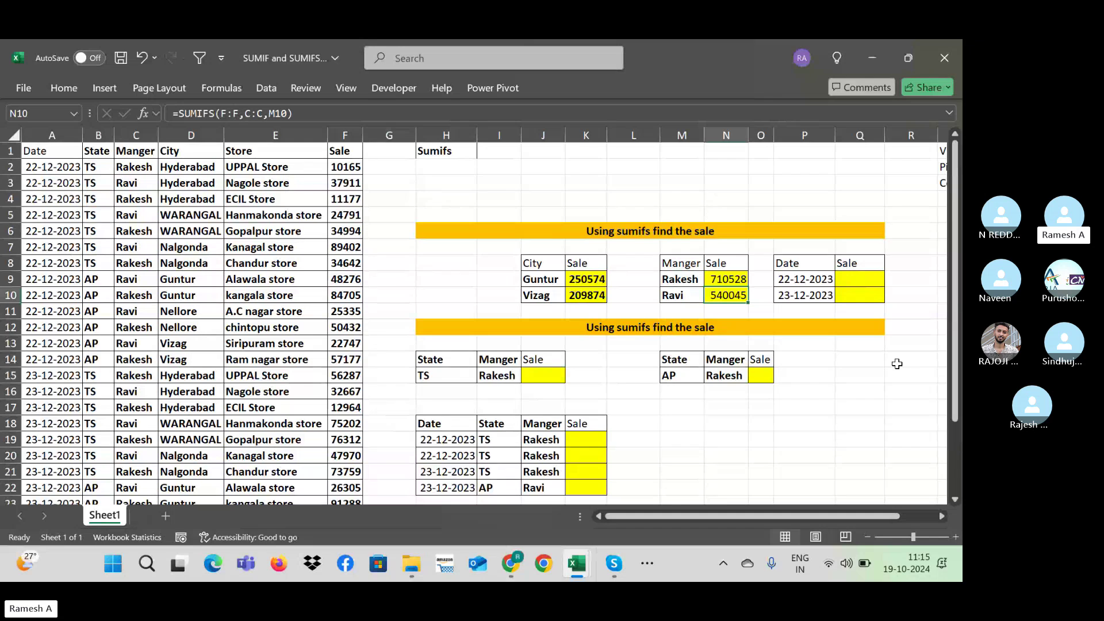
left_click(854, 280)
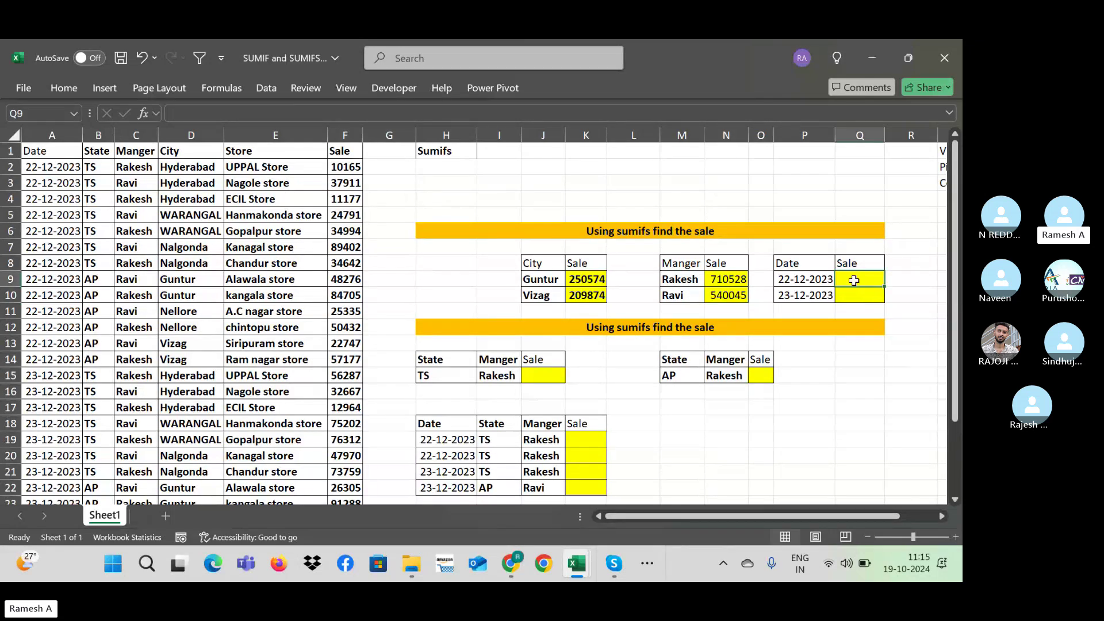
Step: Enter =SUMIFS(F:F,A:A,P9) in Q9 to total 22-12-2023 sales as 531754
type("=sumi")
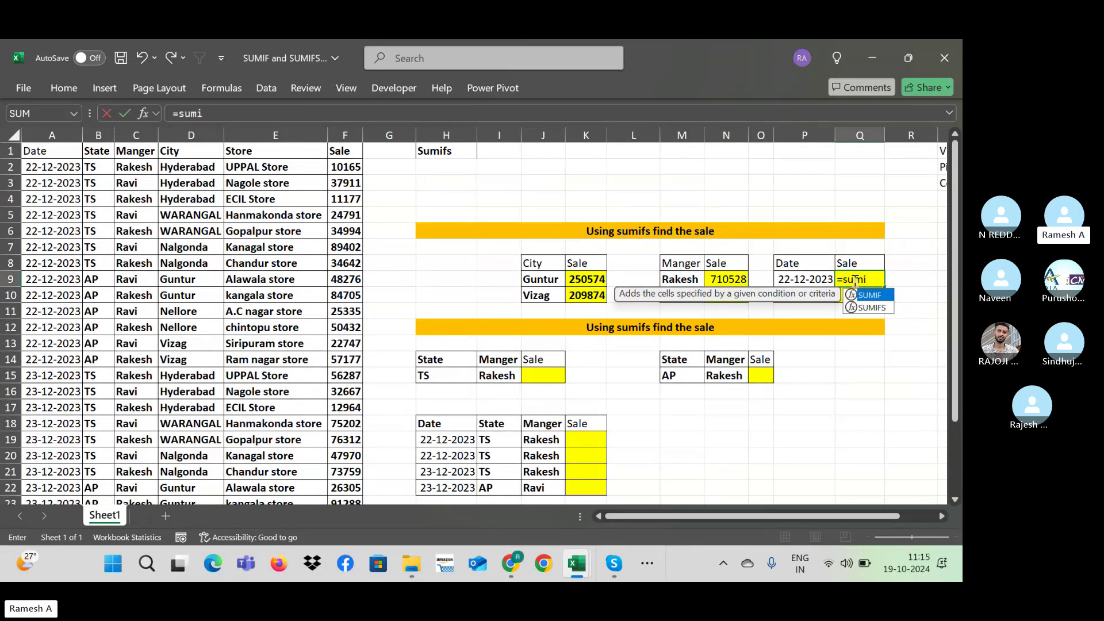
type("fs")
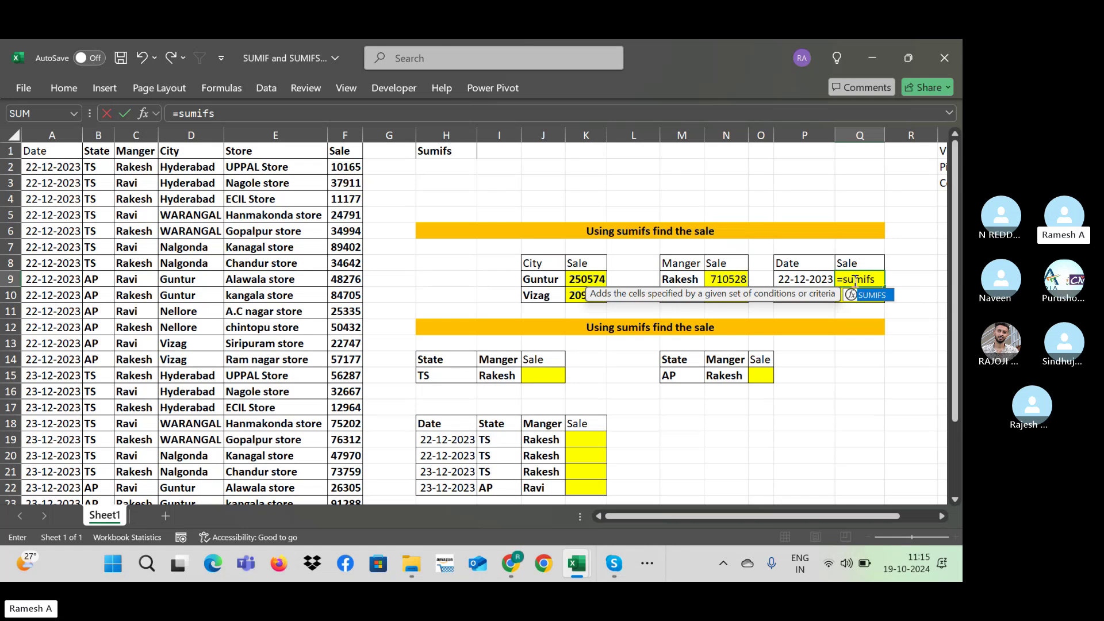
type("(")
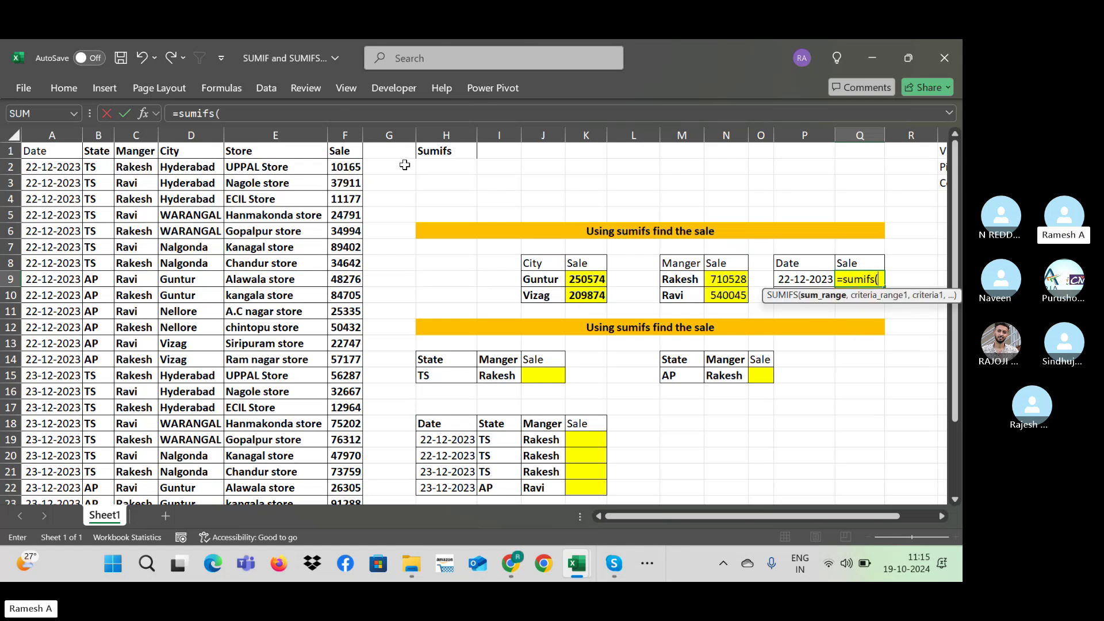
left_click(345, 132)
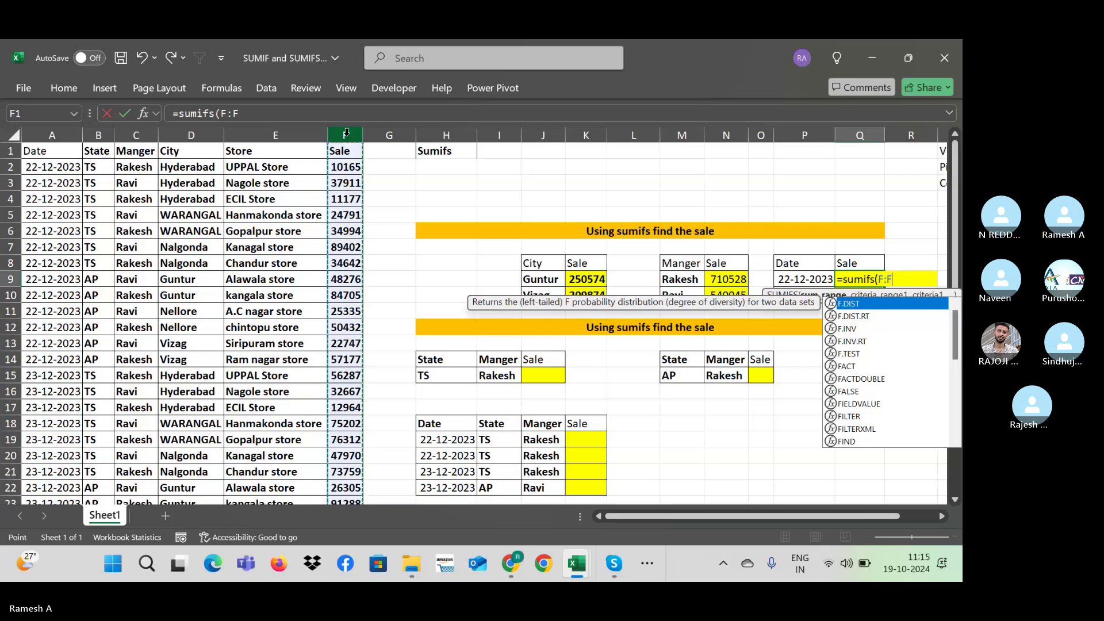
type(",")
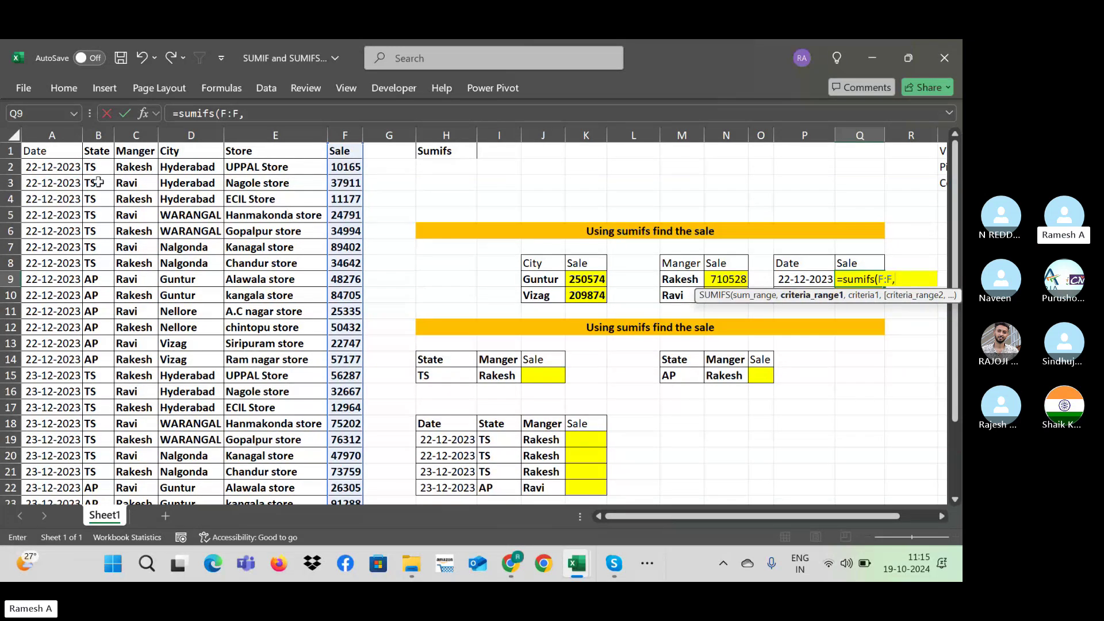
left_click(40, 125)
left_click(40, 131)
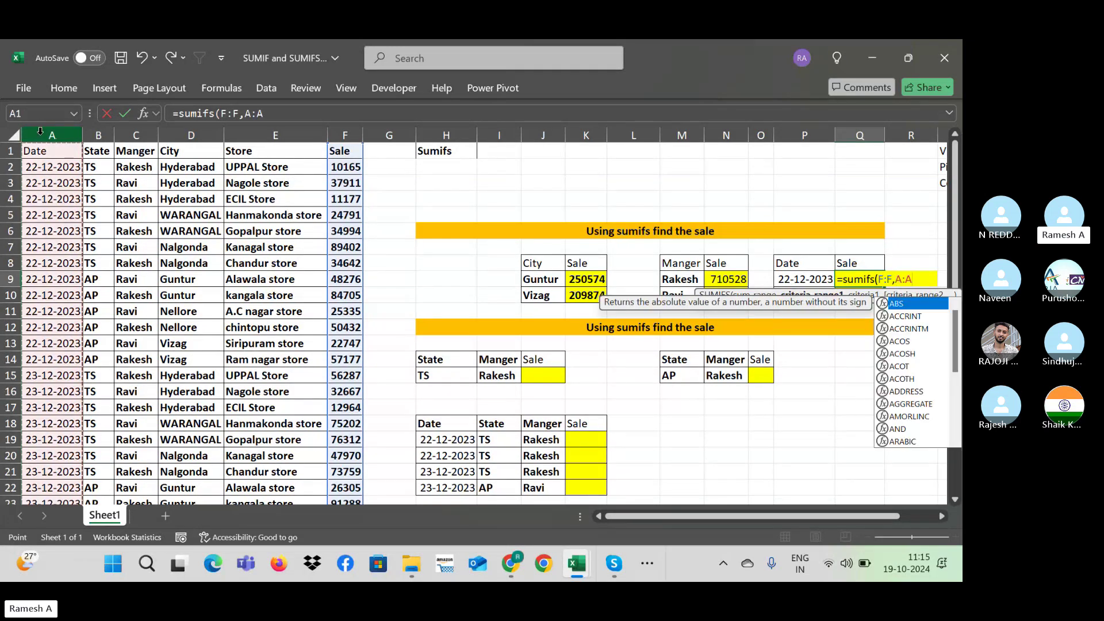
type(",")
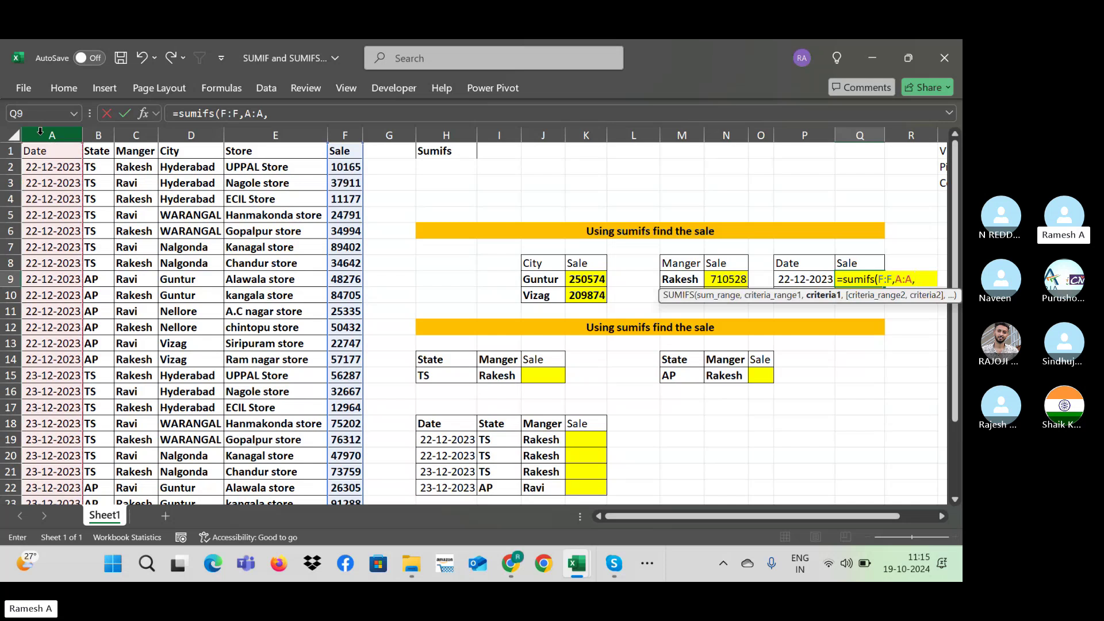
left_click(811, 278)
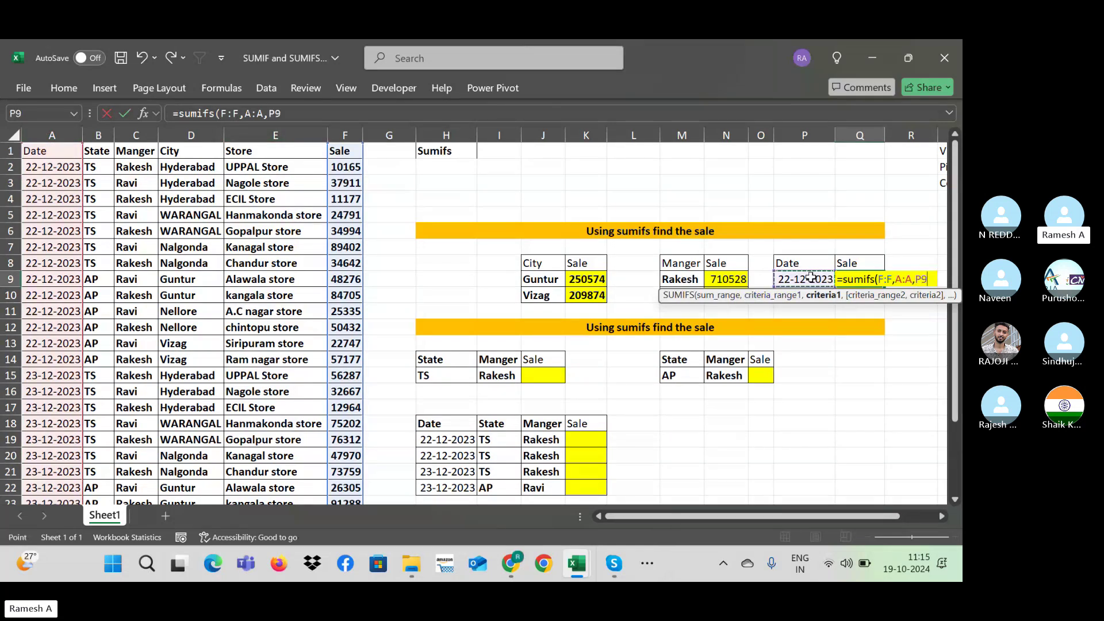
type(")")
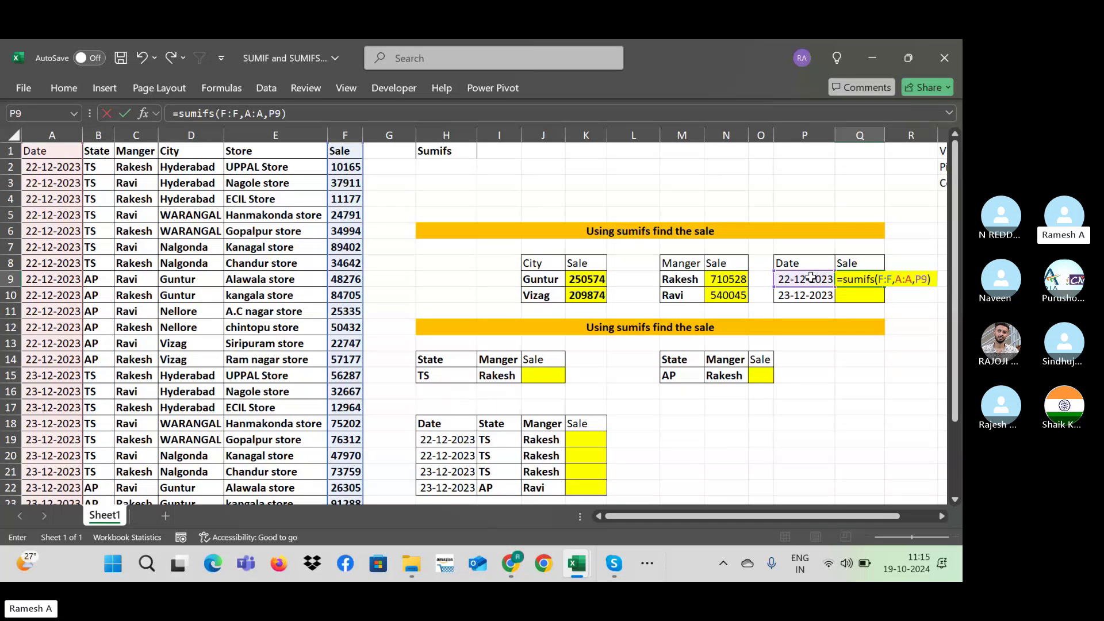
key("Return")
Step: Fill the Q9 formula down to Q10 so 23-12-2023 shows 718819
key("Up")
key("shift+Down")
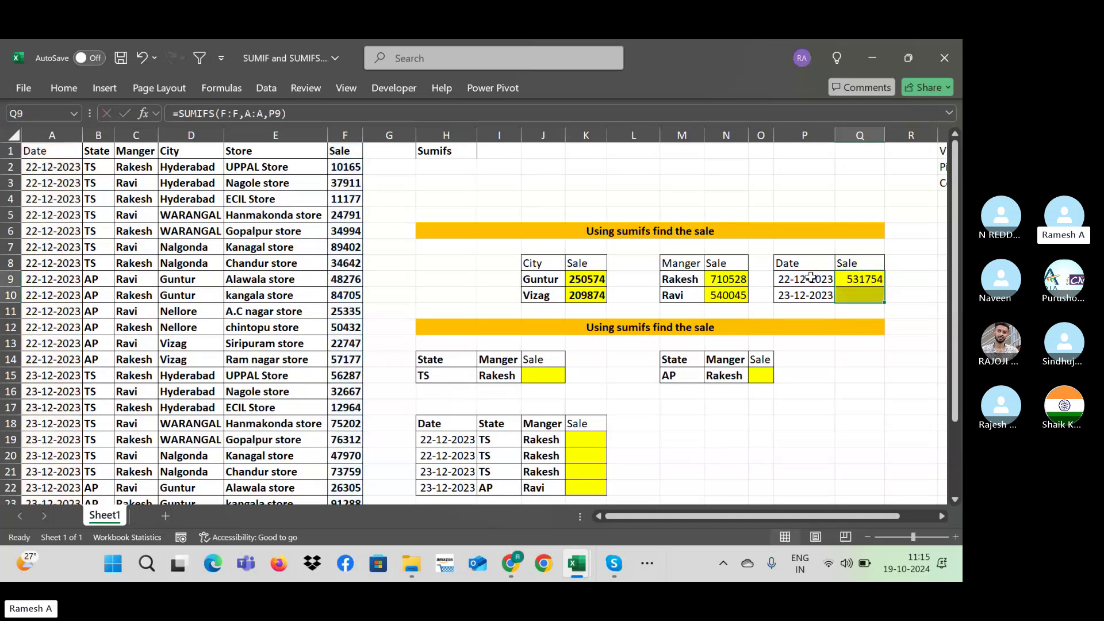
key("ctrl+d")
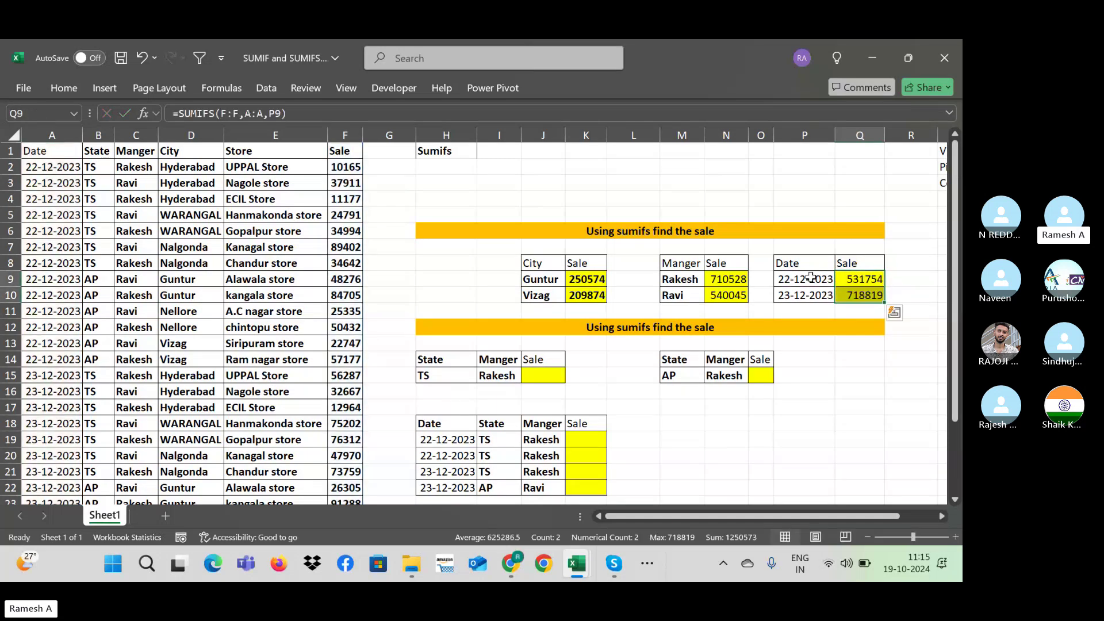
key("Down")
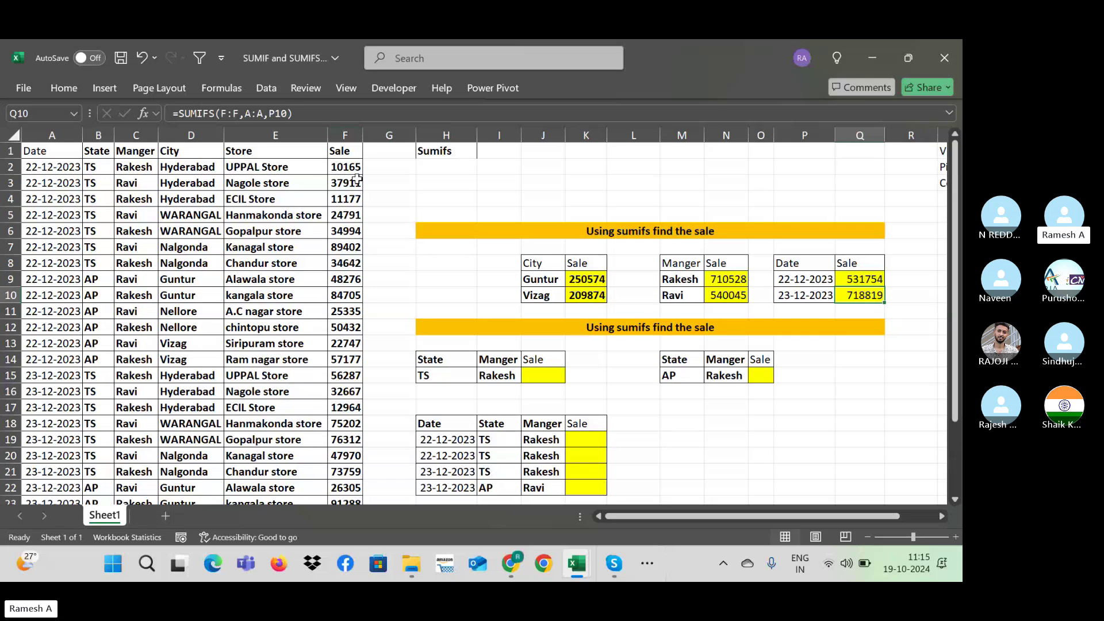
Step: Add a 'Qty' header in G1 and enter =RANDBETWEEN(300,1000) in G2
left_click(376, 131)
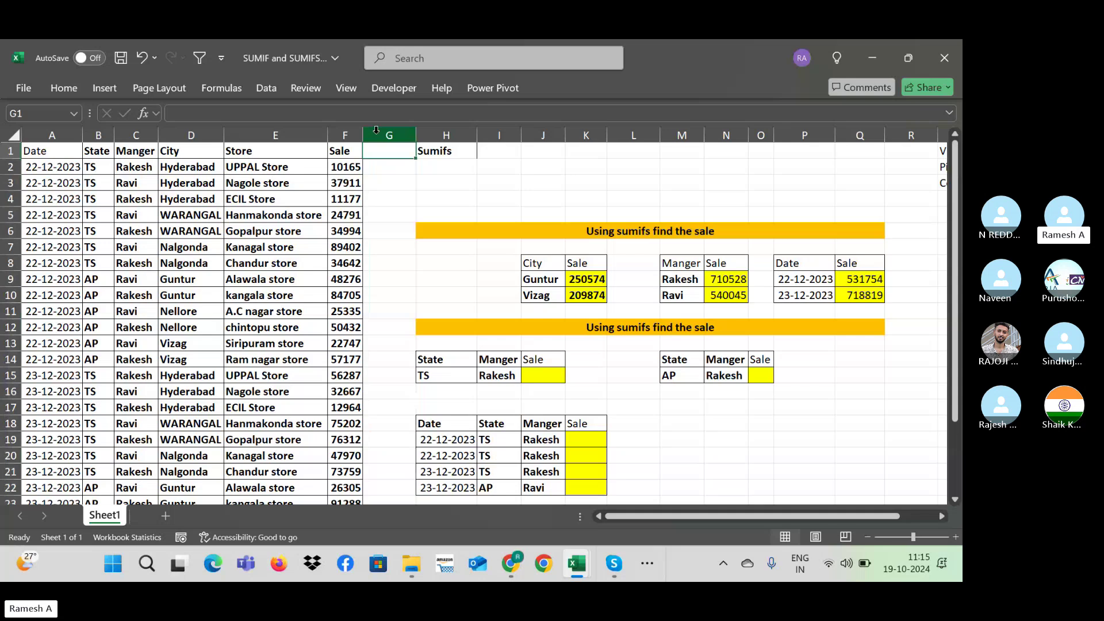
type("Qty")
key("Return")
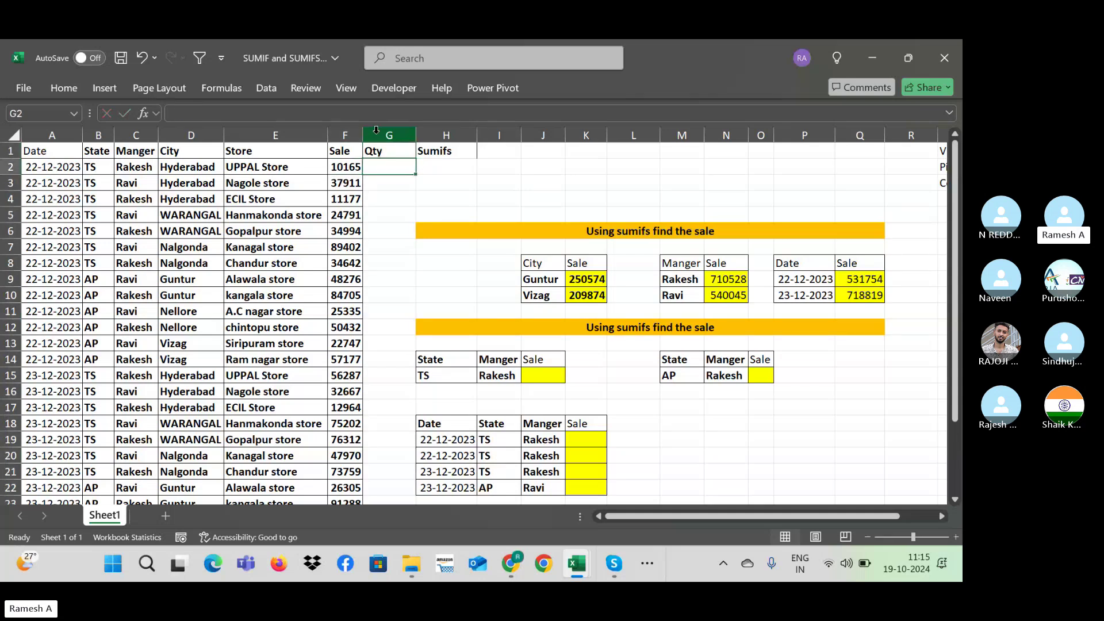
key("shift+Down")
key("shift+Down")
key("shift+Down")
key("shift+Down")
key("shift+Down")
key("shift+Down")
key("shift+Down")
key("shift+Down")
key("shift+Down")
key("shift+Down")
key("shift+Down")
key("shift+Down")
key("shift+Down")
key("shift+Down")
key("shift+Down")
key("shift+Down")
key("shift+Down")
key("shift+Down")
key("shift+Down")
key("shift+Down")
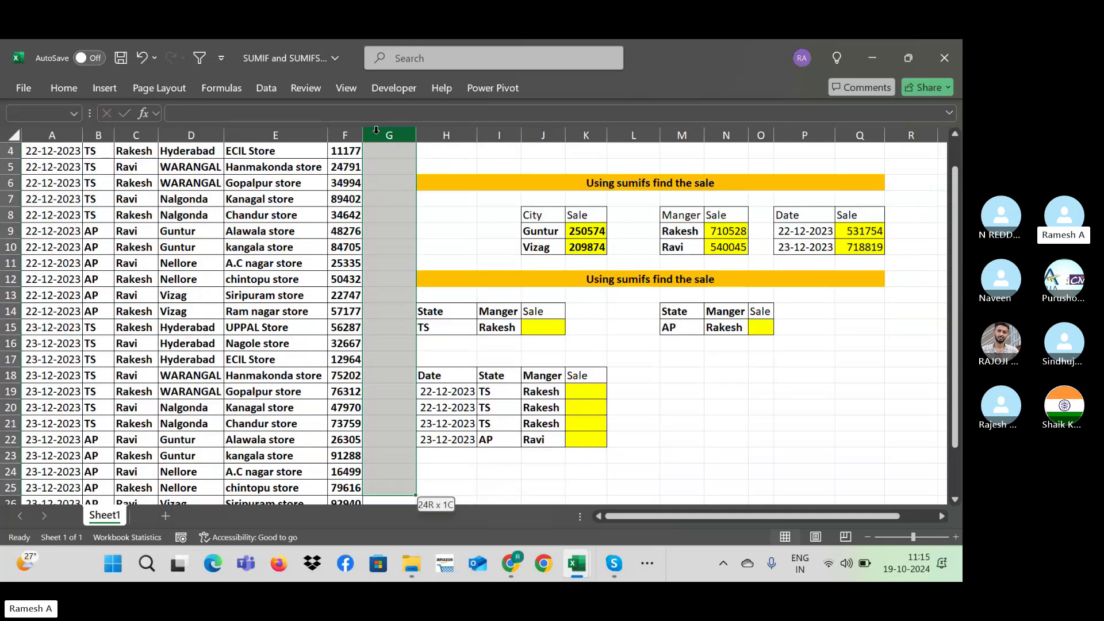
key("shift+Up")
key("shift+Up")
key("shift+Up")
key("shift+Up")
key("shift+Up")
key("shift+Up")
key("shift+Up")
key("shift+Up")
key("shift+Up")
key("shift+Up")
key("shift+Up")
key("shift+Up")
key("shift+Up")
key("shift+Up")
key("shift+Up")
key("shift+Down")
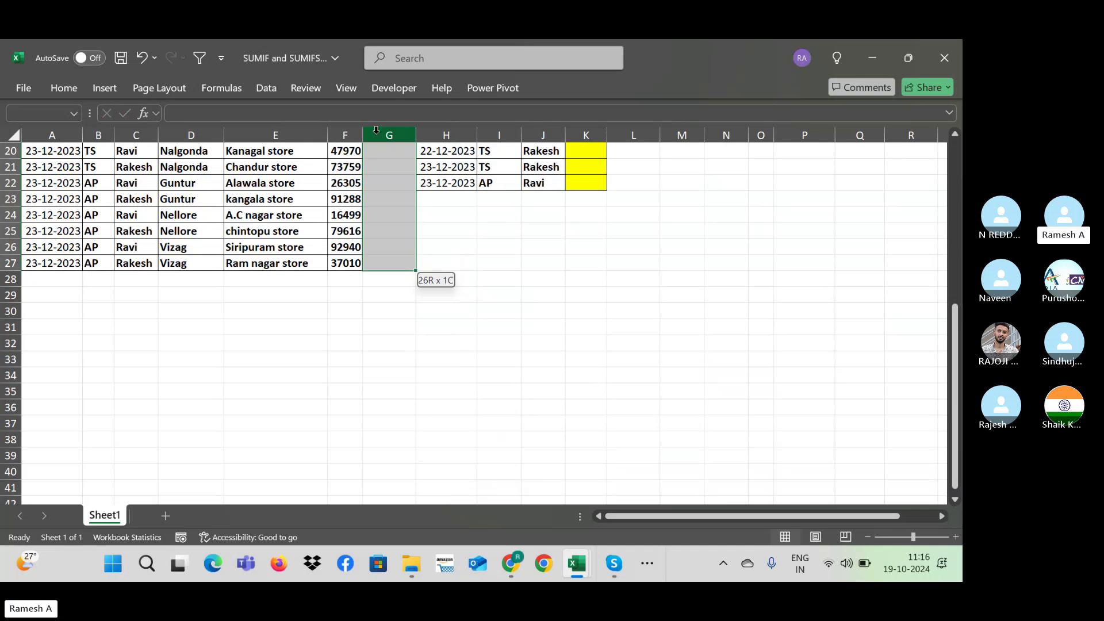
type("=r")
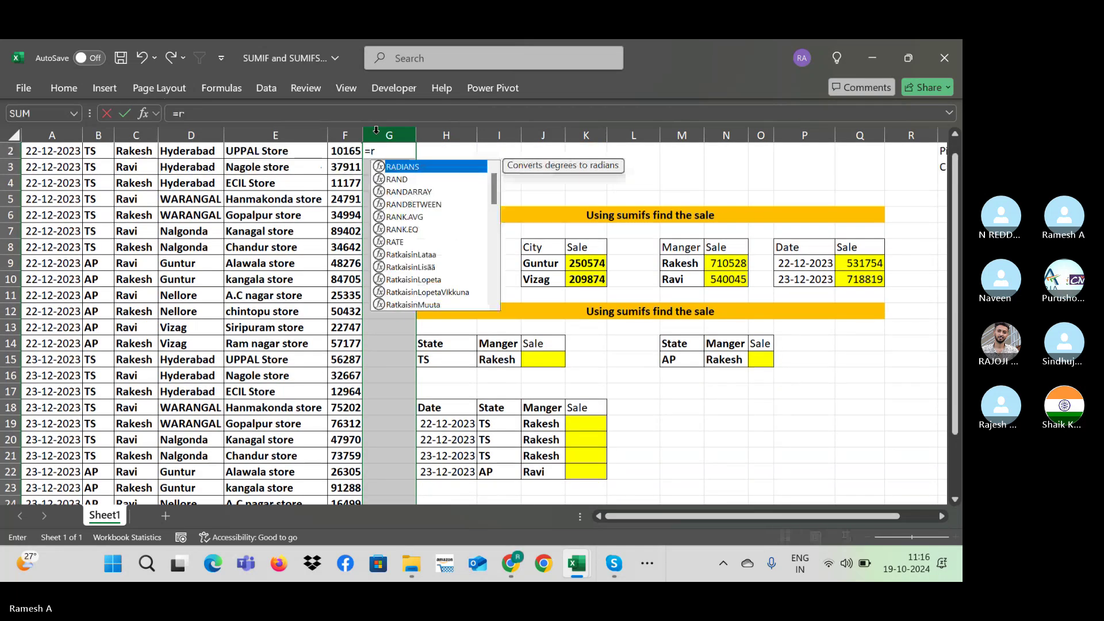
type("andbetwee")
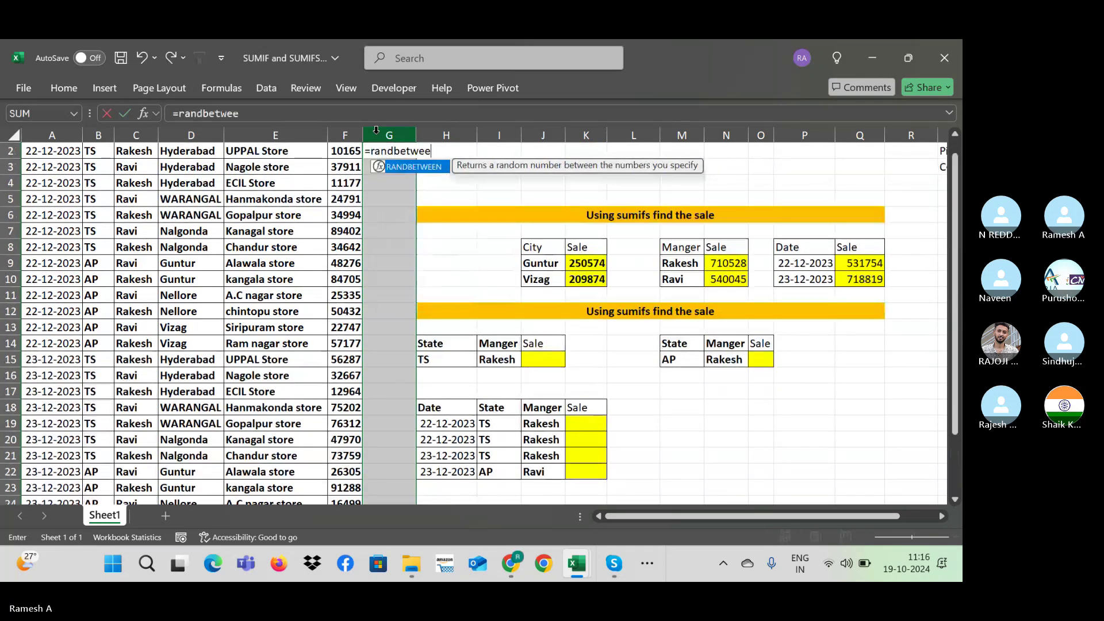
type("n(300")
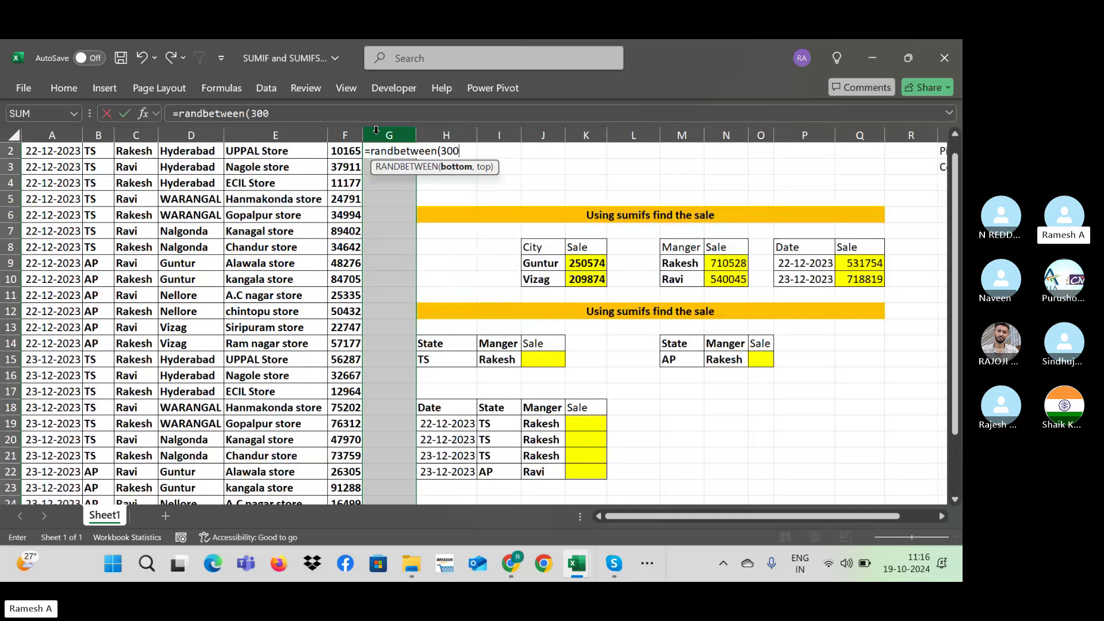
type(",100")
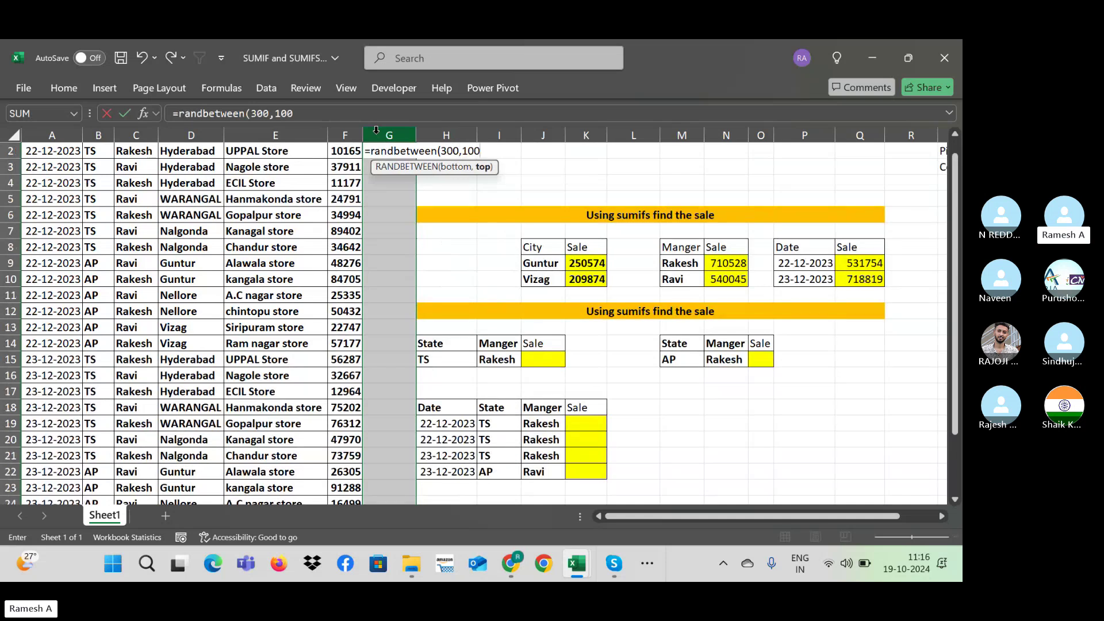
type("0)")
key("Return")
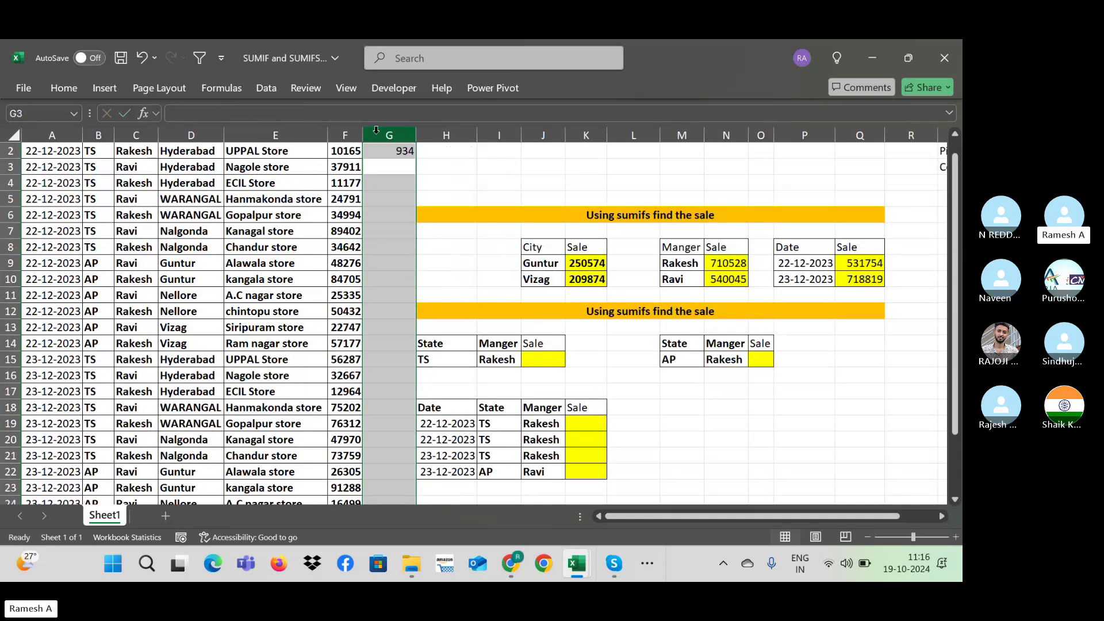
Step: Fill the random quantities down to row 27 and paste them back as fixed values
key("Up")
key("Up")
left_click_drag(388, 167, 376, 130)
key("ctrl+c")
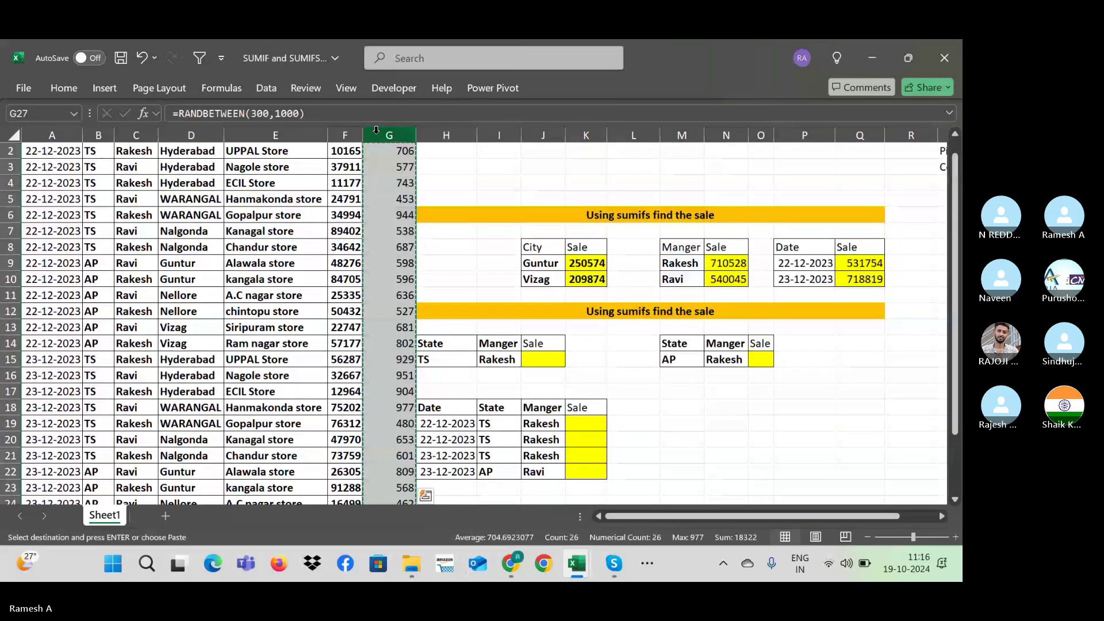
key("alt+h")
key("v")
key("v")
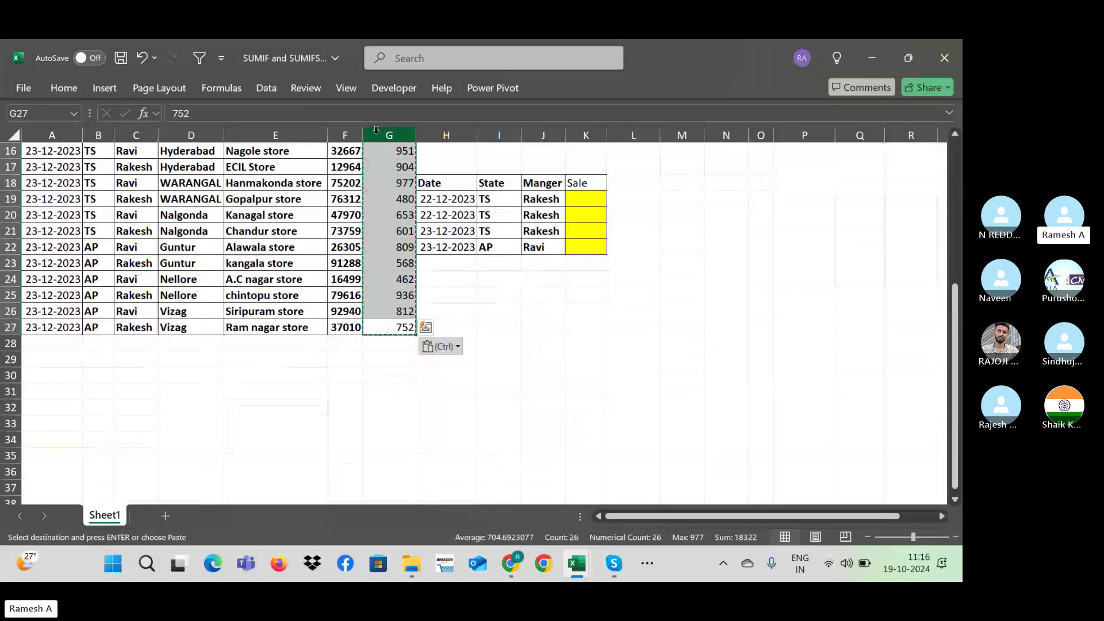
key("Escape")
key("Up")
key("Up")
key("Up")
key("Up")
key("Up")
key("Up")
key("Up")
key("Up")
key("Up")
key("Up")
key("Up")
key("Up")
key("Up")
key("Up")
key("Up")
key("Up")
key("Up")
key("Up")
key("Up")
key("Up")
key("Up")
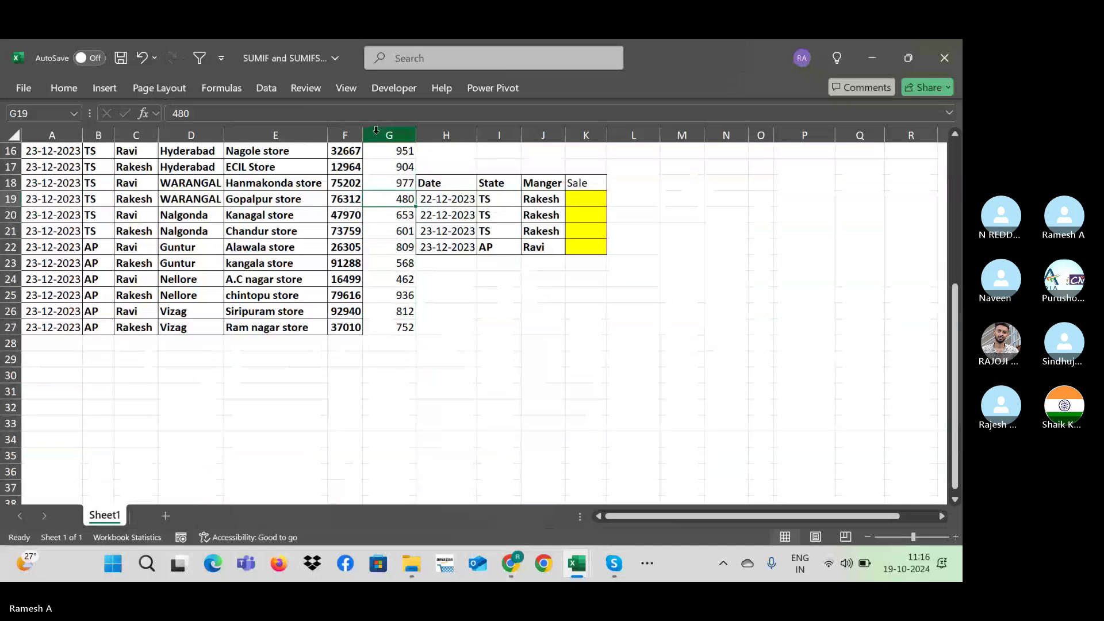
Step: Rename the F1 header to 'Sale Value' and autofit column F
key("Down")
key("Down")
key("Right")
key("Right")
key("Right")
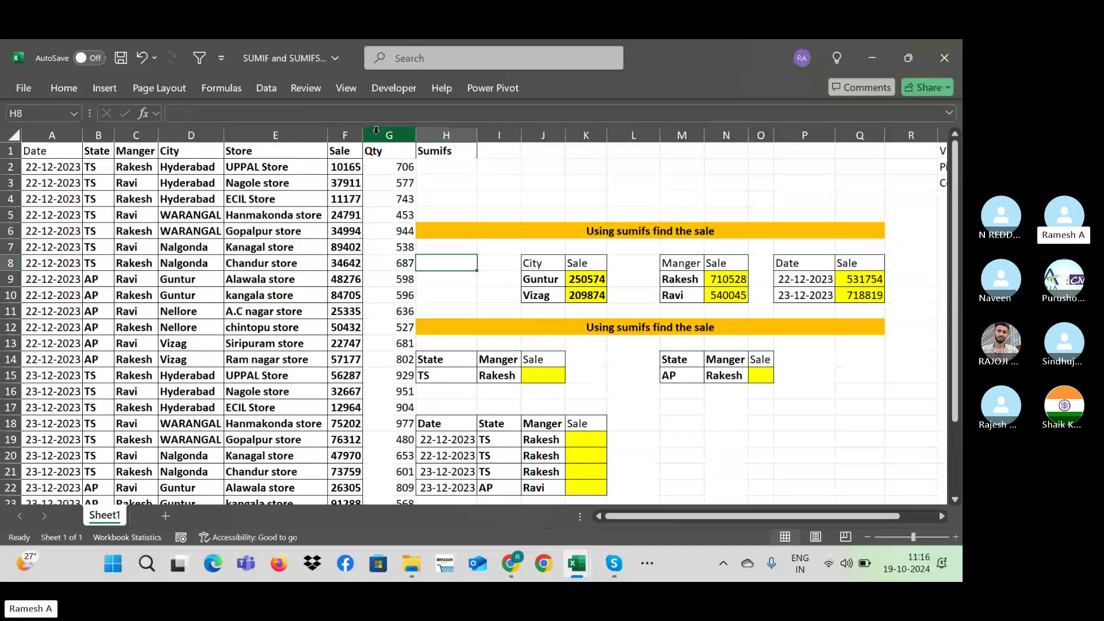
key("shift+Right")
key("shift+Down")
key("shift+Down")
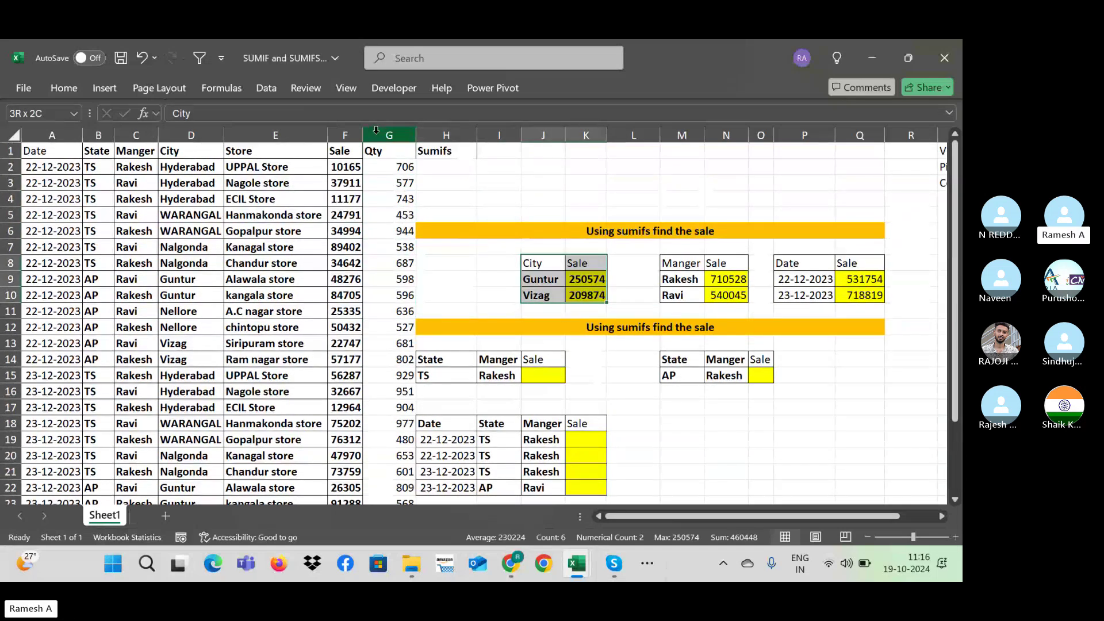
key("shift+Right")
key("shift+Right")
key("shift+Right")
key("shift+Right")
key("shift+Right")
key("shift+Right")
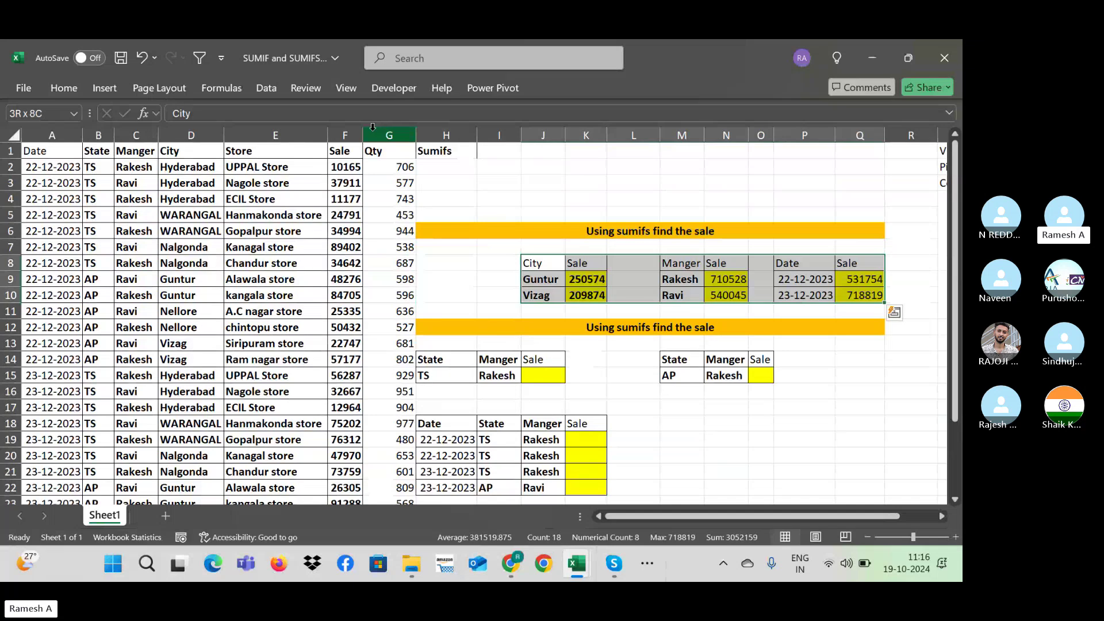
double_click(350, 150)
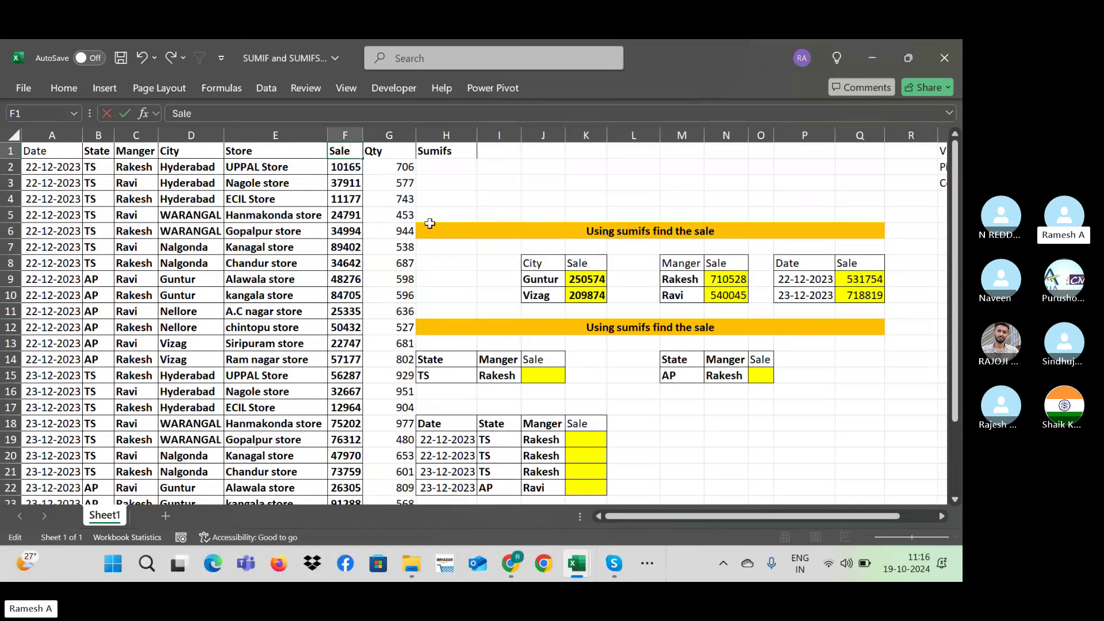
type("Value")
key("ctrl+Return")
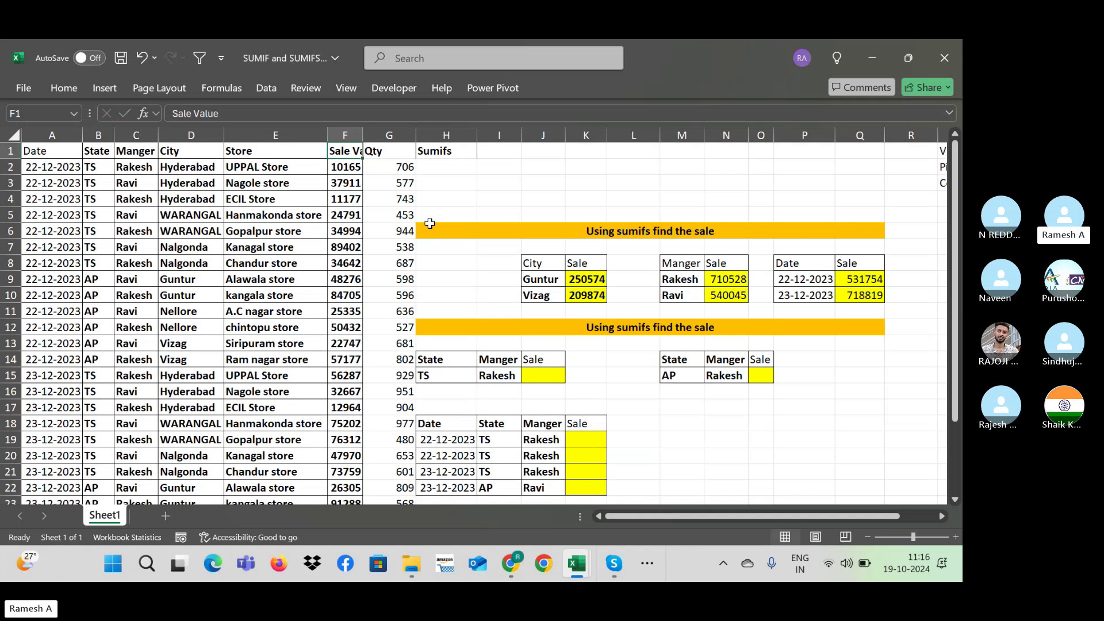
key("alt+o")
key("c")
key("a")
key("Right")
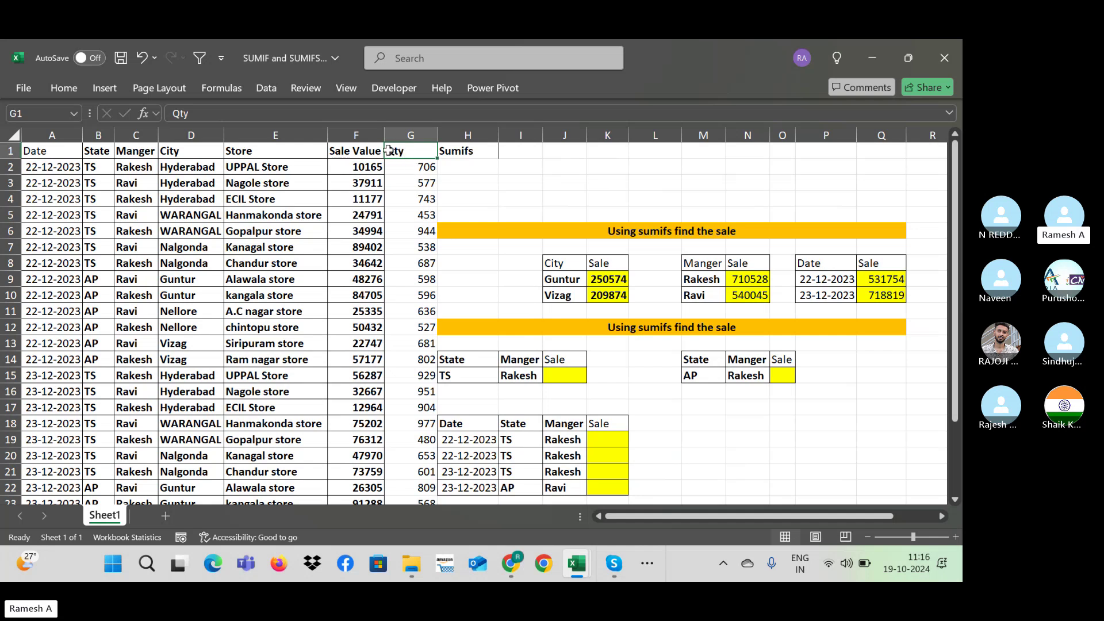
Step: Change the G1 header text from 'Qty' to 'Sale Qty'
double_click(393, 152)
type("Sale")
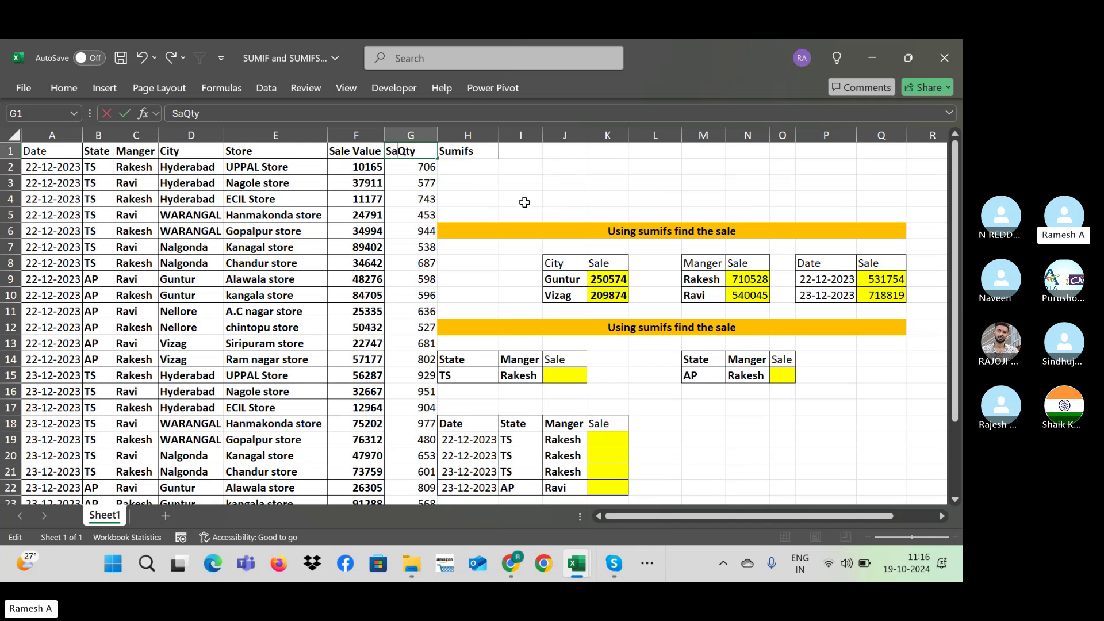
key("Return")
key("Down")
key("Down")
key("Down")
key("Down")
key("Down")
key("Down")
key("Down")
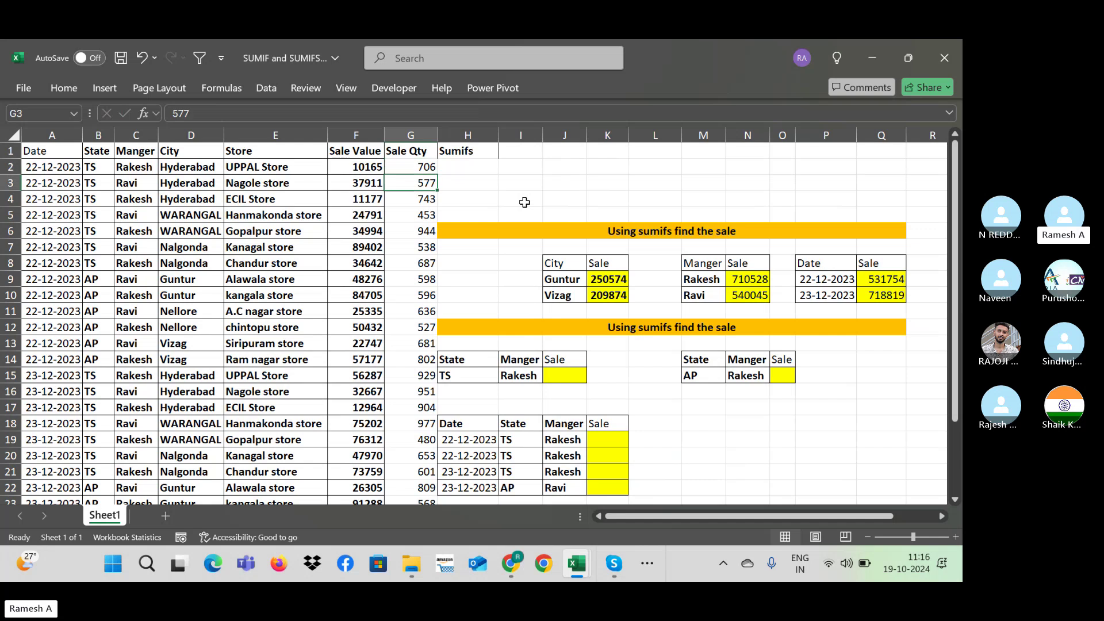
Step: Copy the City/Sale table J8:K10 and paste it at S8
key("Right")
key("Right")
key("Right")
key("shift+Right")
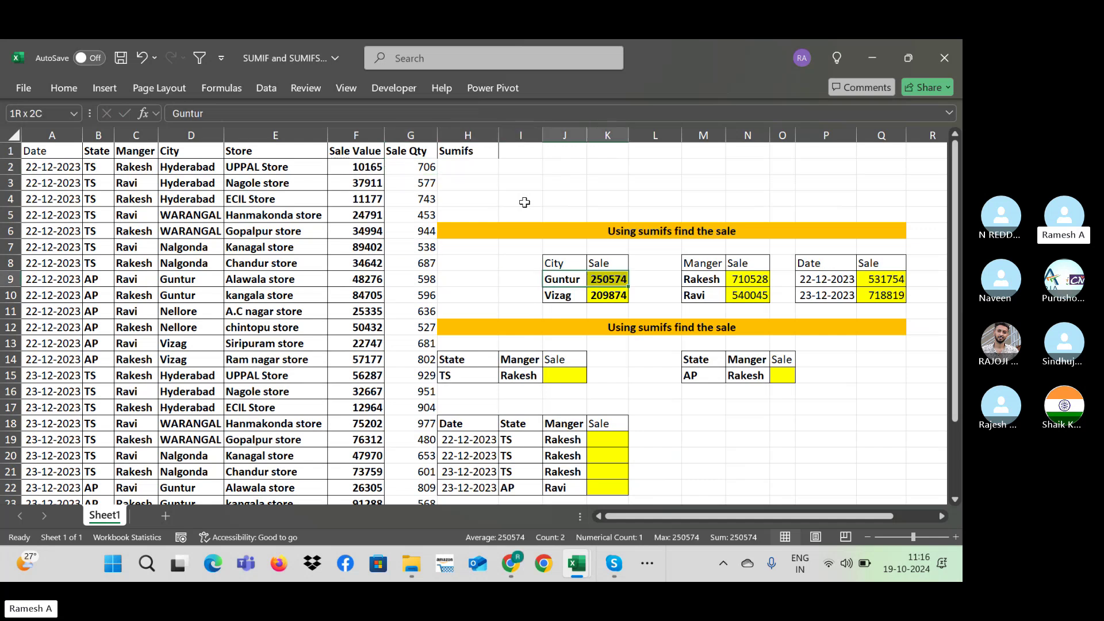
key("Up")
key("shift+Right")
key("shift+Down")
key("shift+Down")
key("shift+Down")
key("shift+Up")
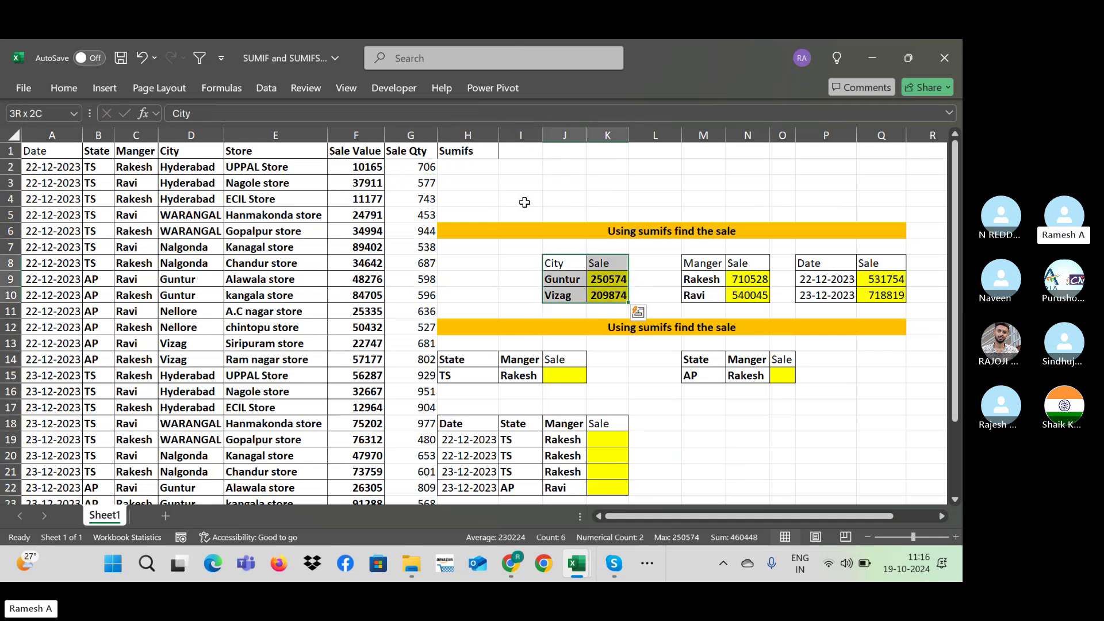
key("ctrl+c")
key("Right")
key("Right")
key("Right")
key("Right")
key("Right")
key("Right")
key("Right")
key("Right")
key("Right")
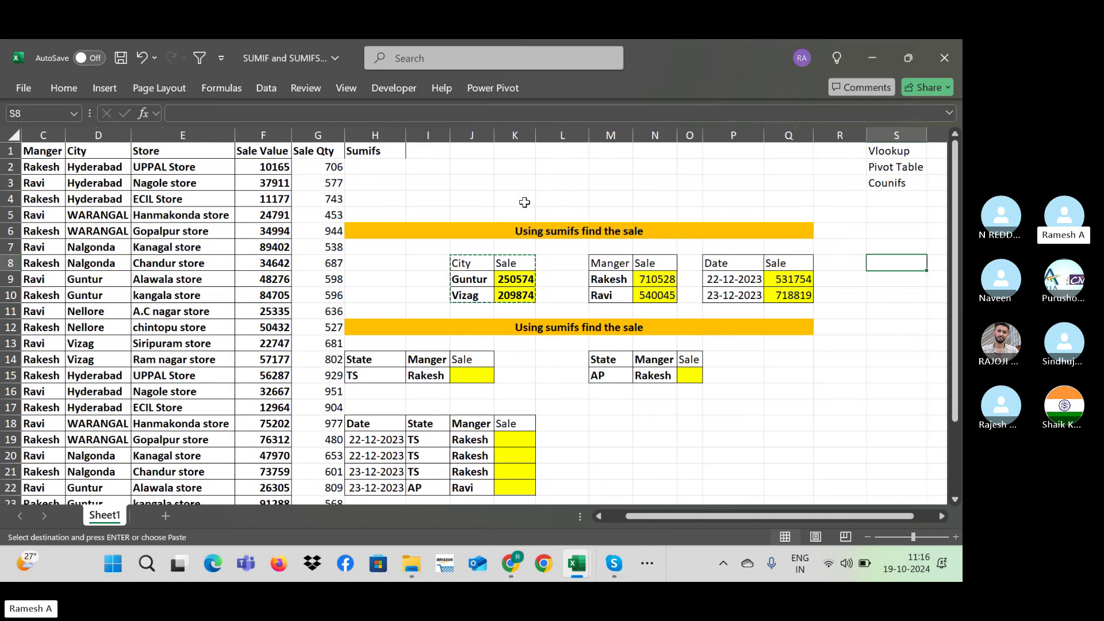
key("ctrl+v")
key("Right")
key("Right")
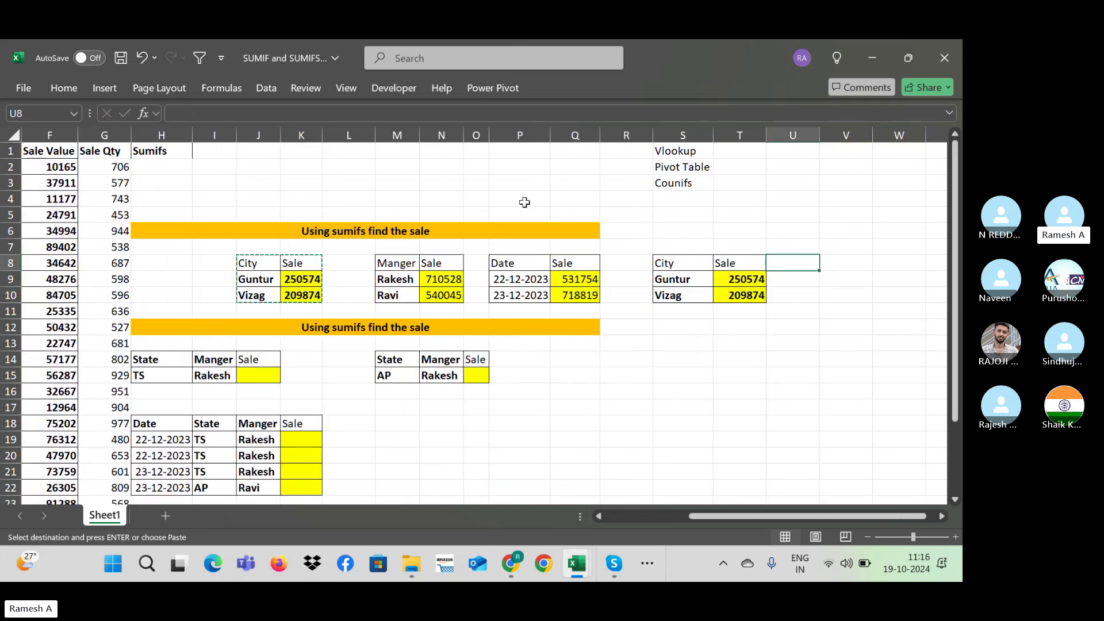
Step: Head the copy's second column 'Sale qty' and clear its copied Guntur and Vizag values
key("Left")
type("Sa")
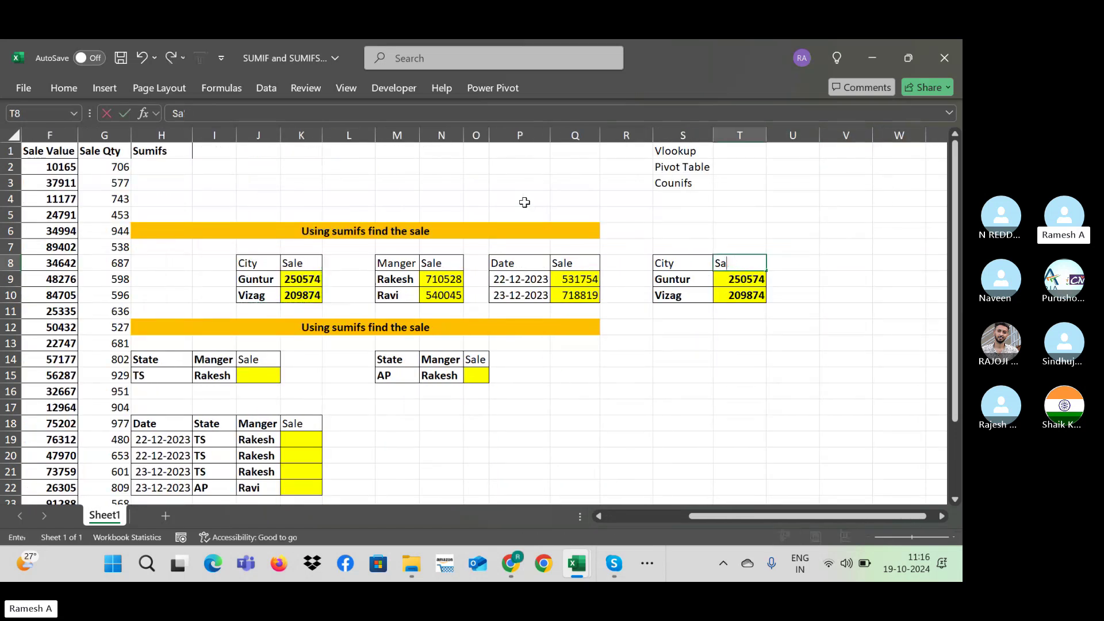
type("le qty")
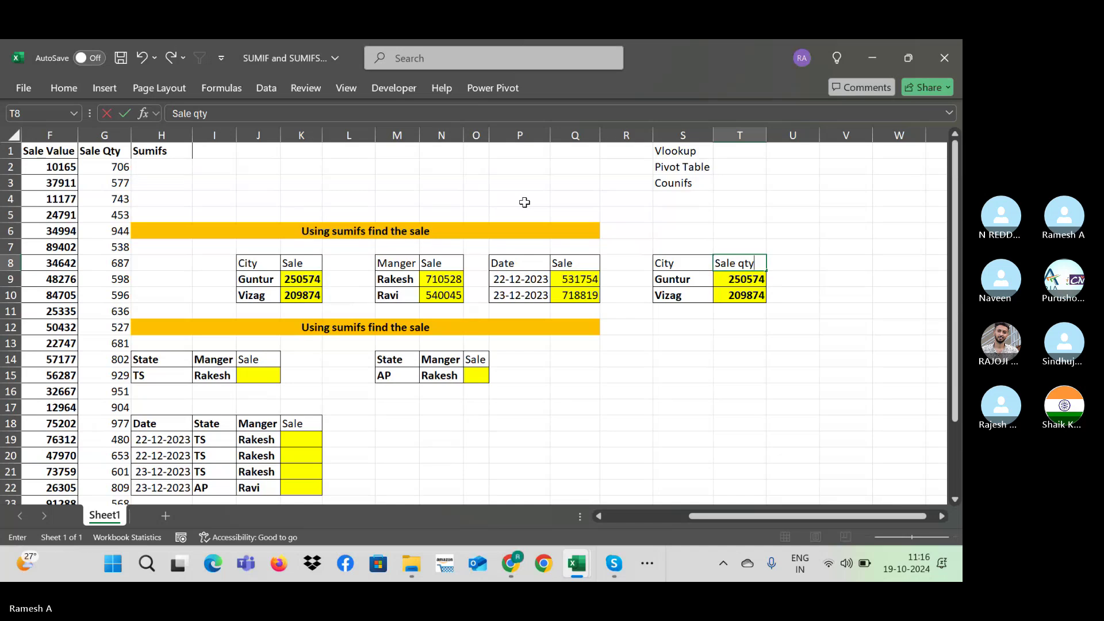
key("Return")
key("shift+Down")
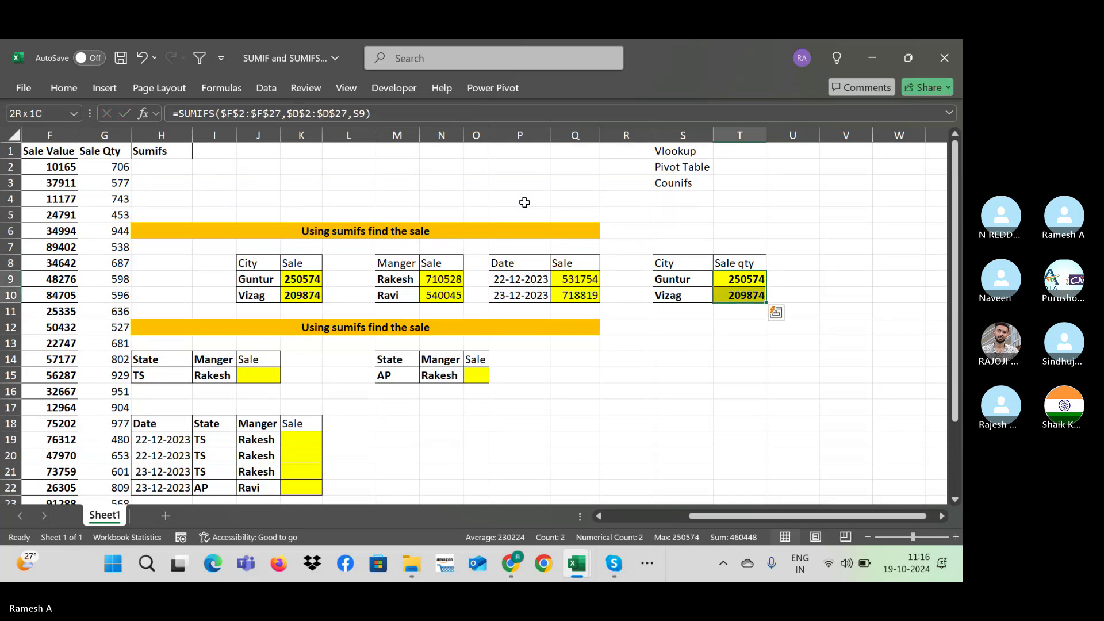
key("Delete")
key("shift+Up")
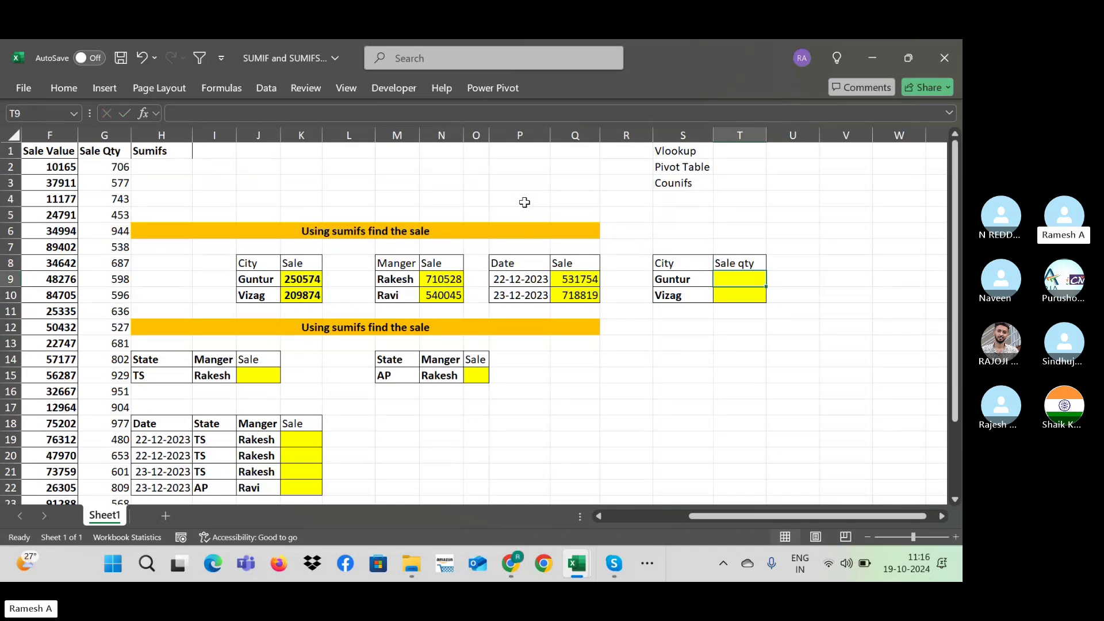
Step: Enter =SUMIFS(G:G,D:D,S9) in T9 to total Guntur's quantity, 2571
type("=su")
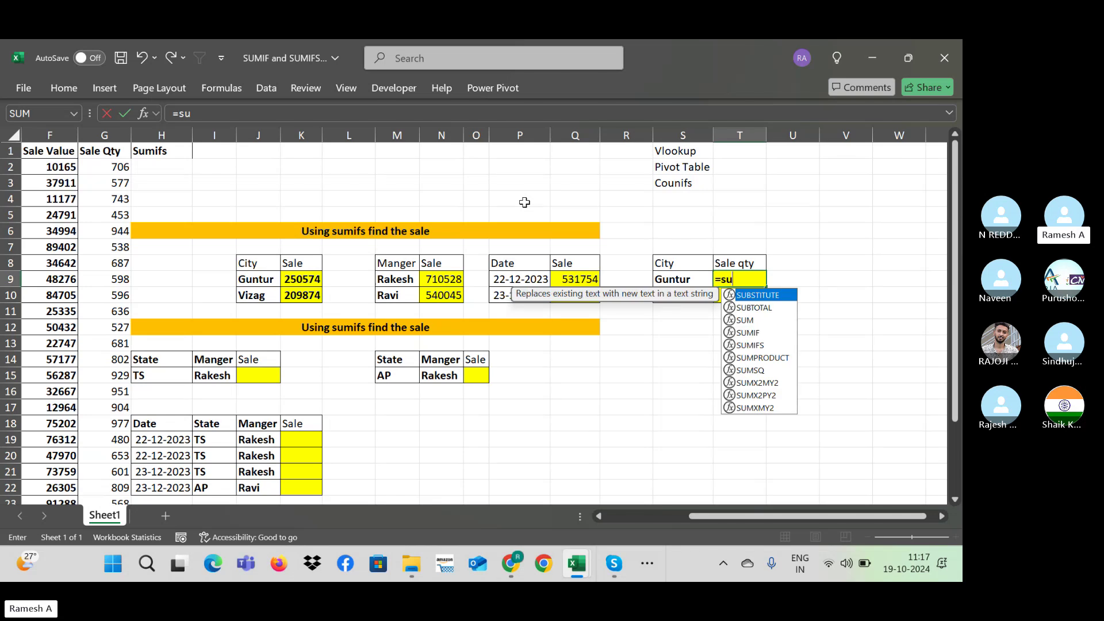
type("mifs(")
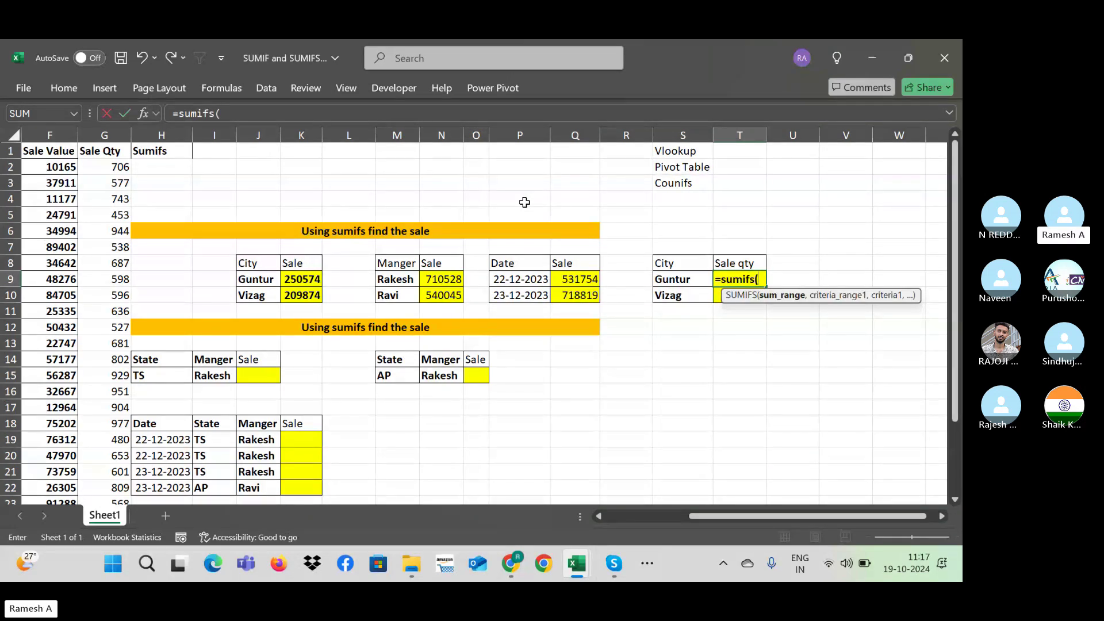
key("Left")
key("Left")
key("Left")
key("Left")
key("Left")
key("Left")
key("Left")
key("Left")
key("Left")
key("Left")
key("Left")
key("Left")
key("Left")
key("Left")
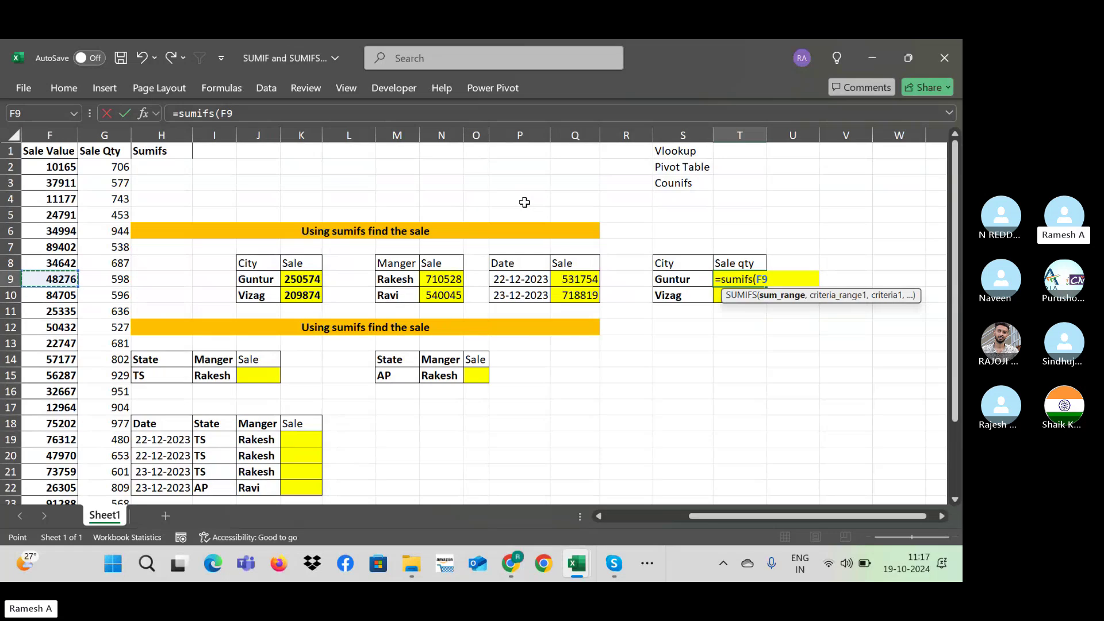
key("Right")
key("Up")
key("Up")
key("Up")
key("Up")
key("Up")
key("Up")
key("Up")
key("shift+Down")
key("shift+Down")
key("shift+Down")
key("shift+Down")
key("shift+Down")
key("shift+Down")
key("shift+Down")
key("shift+Down")
key("shift+Down")
key("shift+Down")
key("shift+Down")
key("shift+Down")
key("shift+Down")
key("shift+Down")
key("shift+Down")
key("shift+Down")
key("shift+Down")
key("shift+Down")
key("shift+Down")
key("shift+Down")
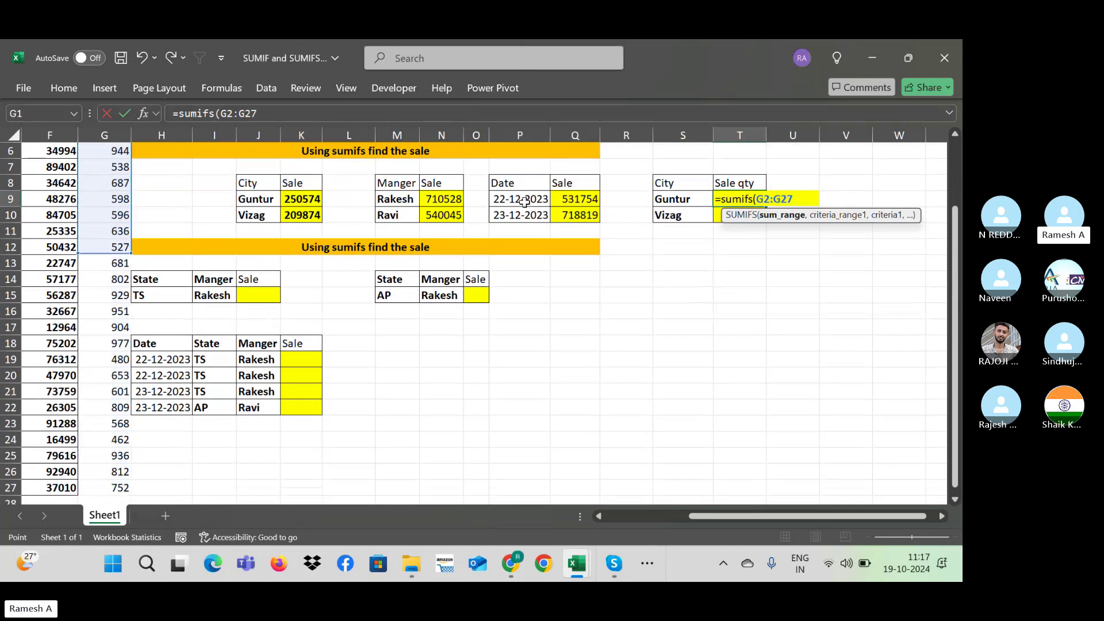
scroll(524, 202, "up", 2)
left_click(99, 135)
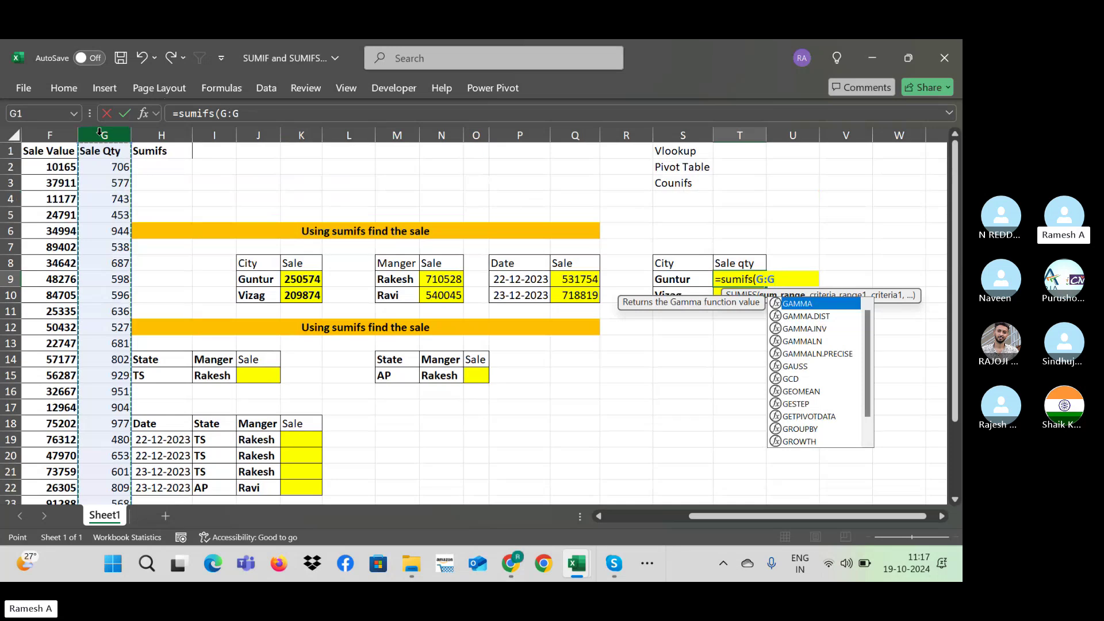
type(",")
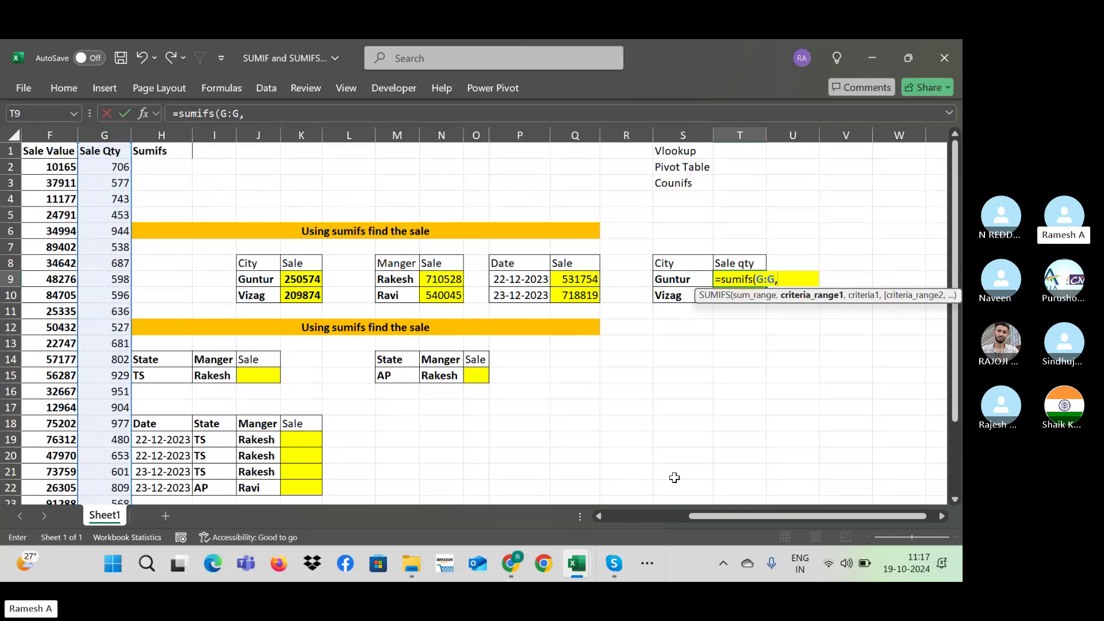
left_click_drag(715, 523, 643, 520)
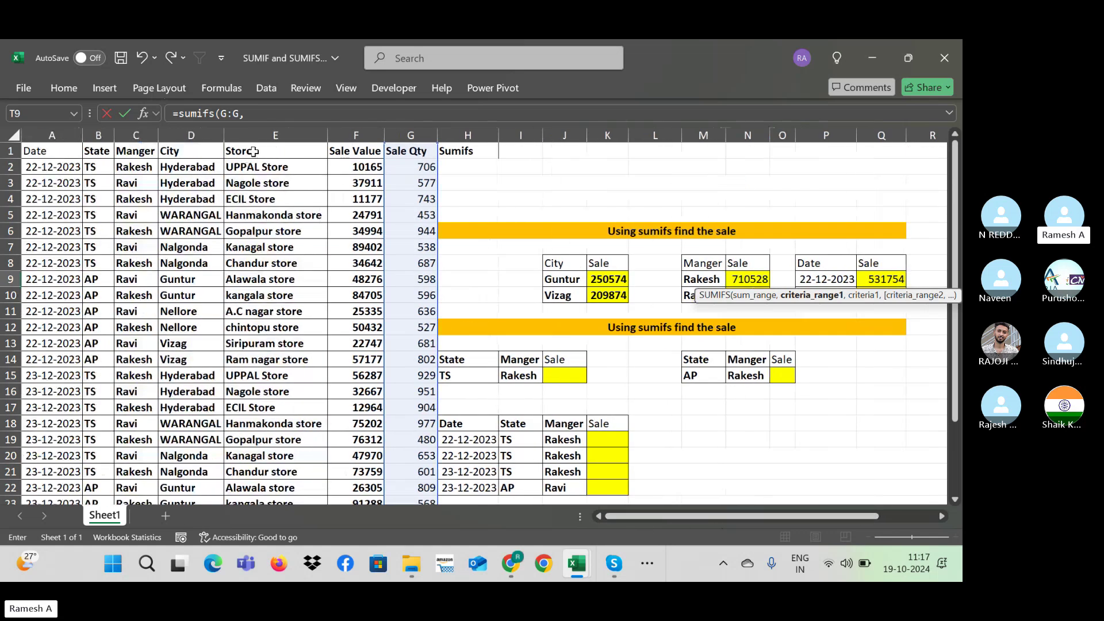
left_click(191, 132)
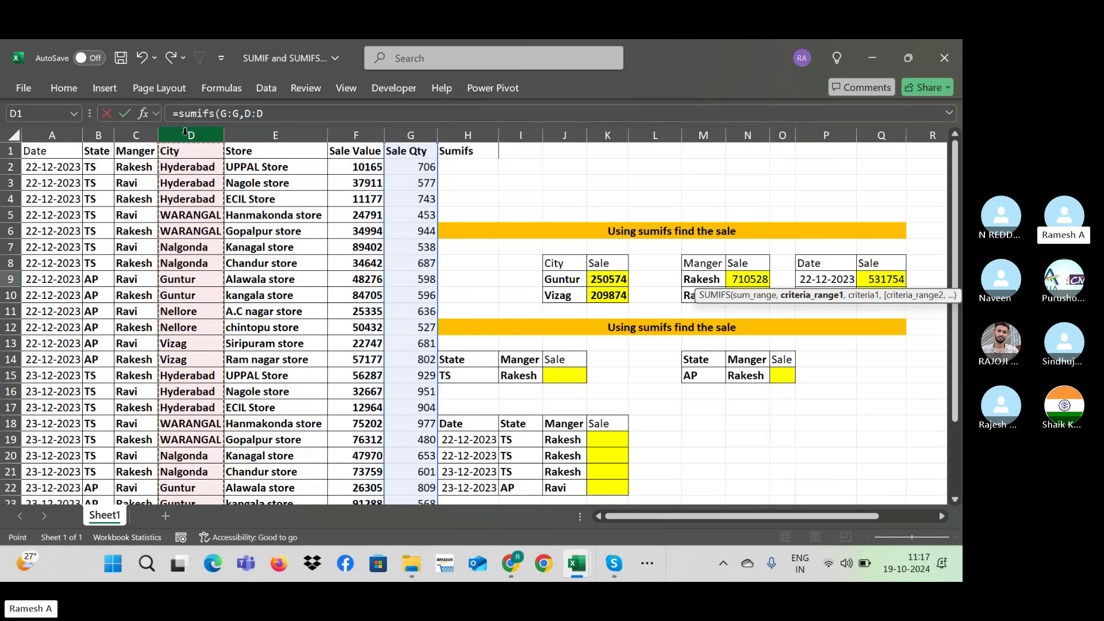
type(",")
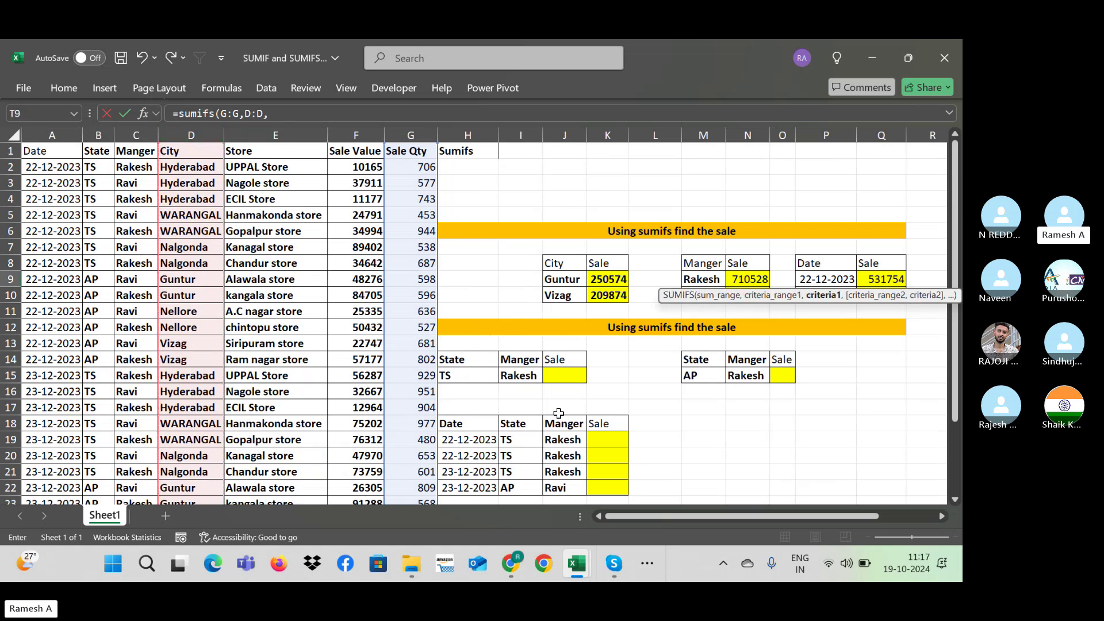
left_click_drag(757, 516, 815, 516)
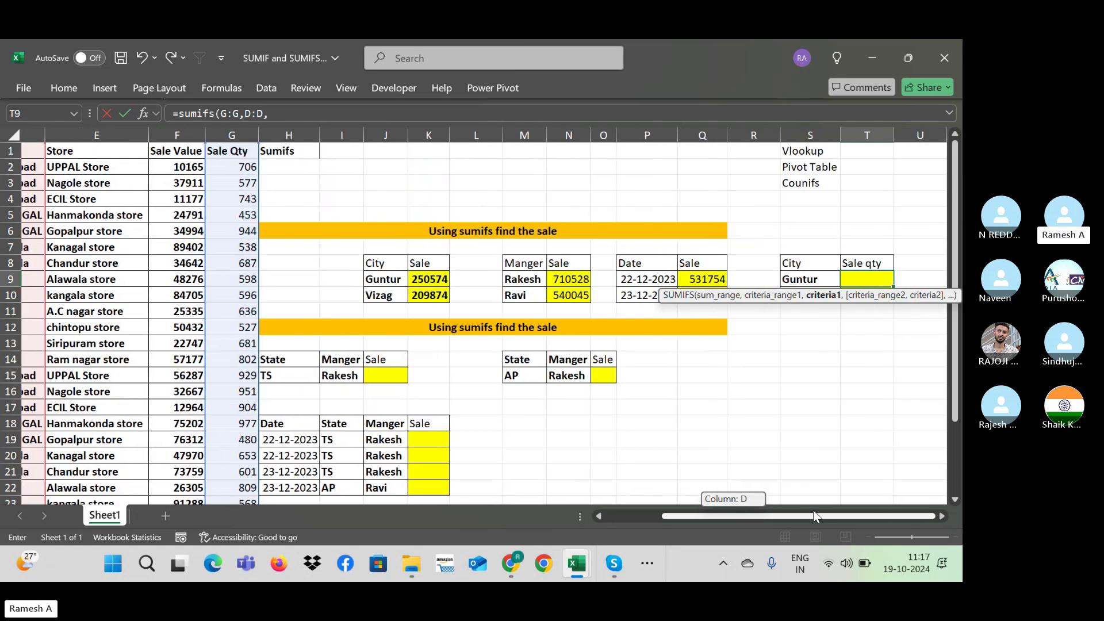
left_click(806, 283)
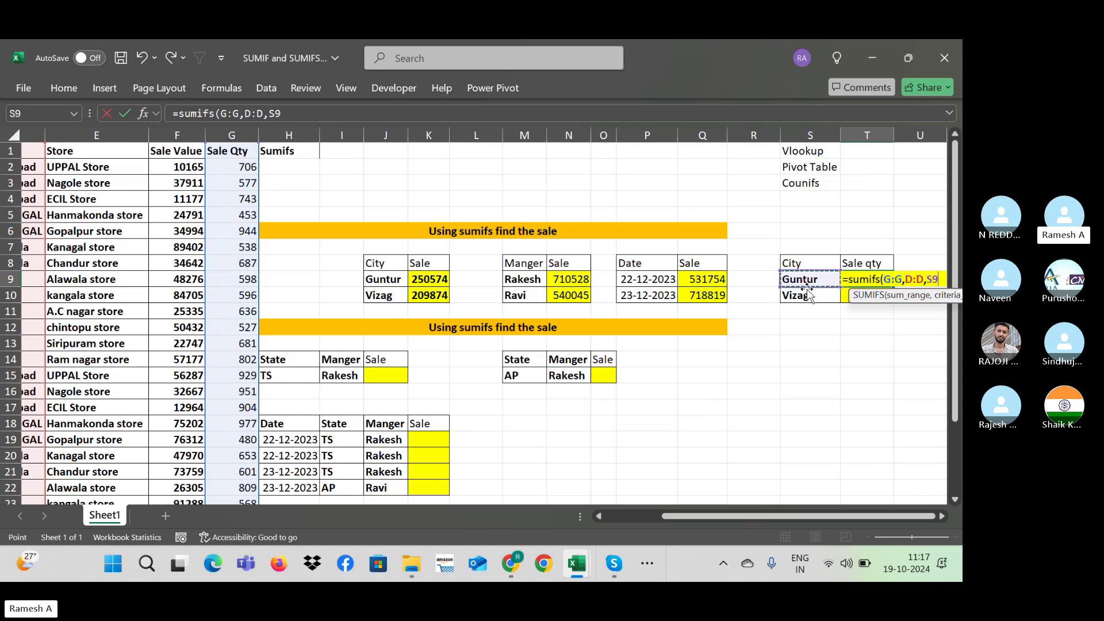
type(")")
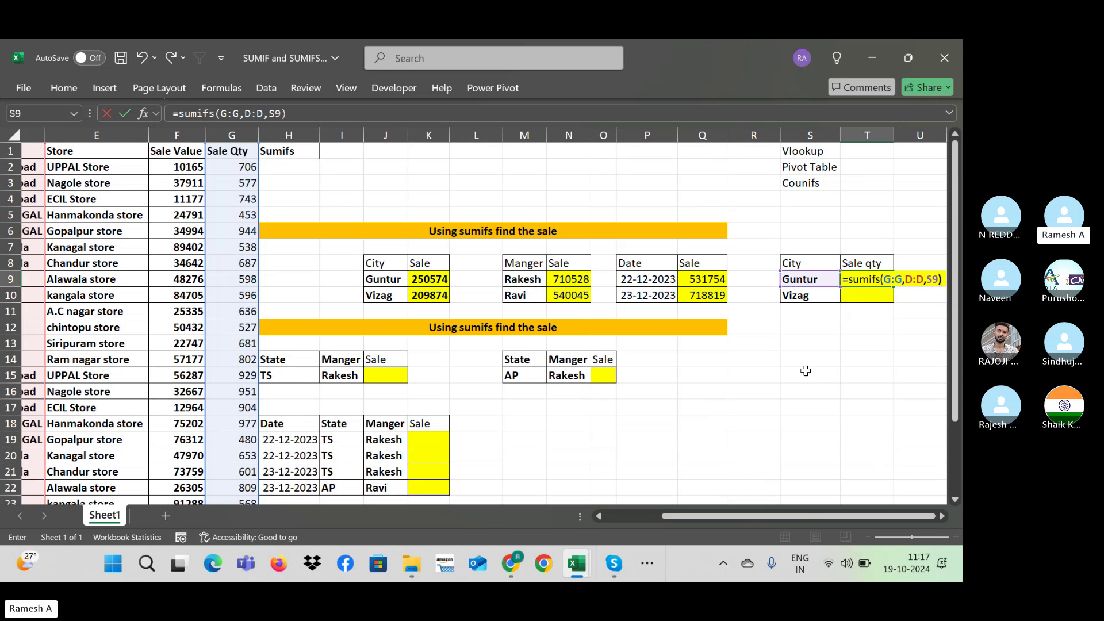
key("Return")
Step: Fill the formula down to T10 for Vizag's quantity total of 3047
key("Up")
key("Right")
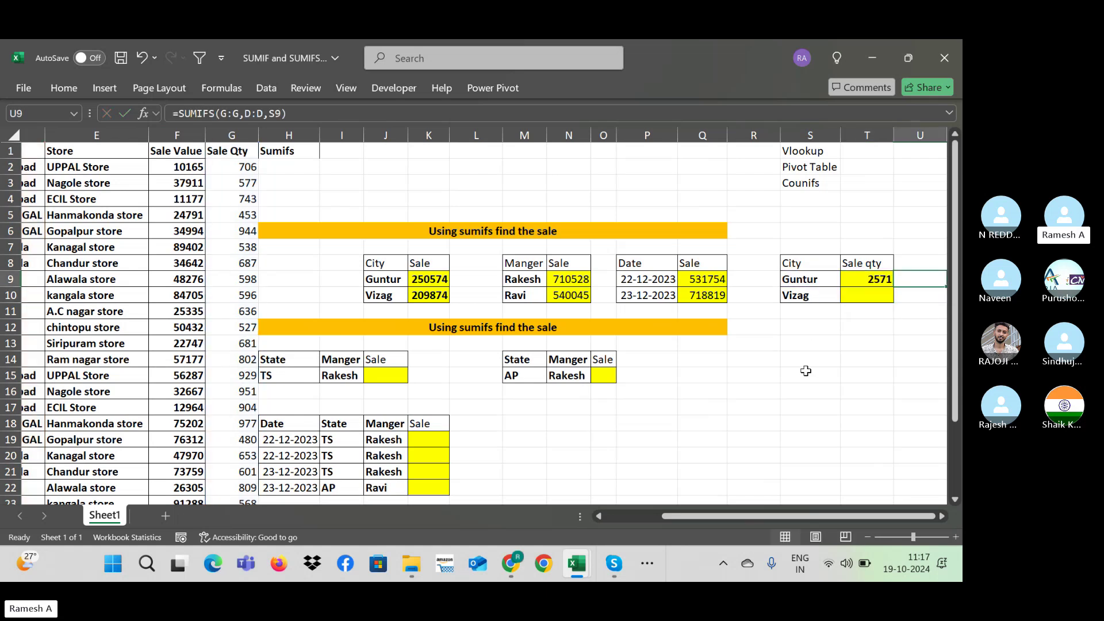
key("Right")
key("Left")
key("Left")
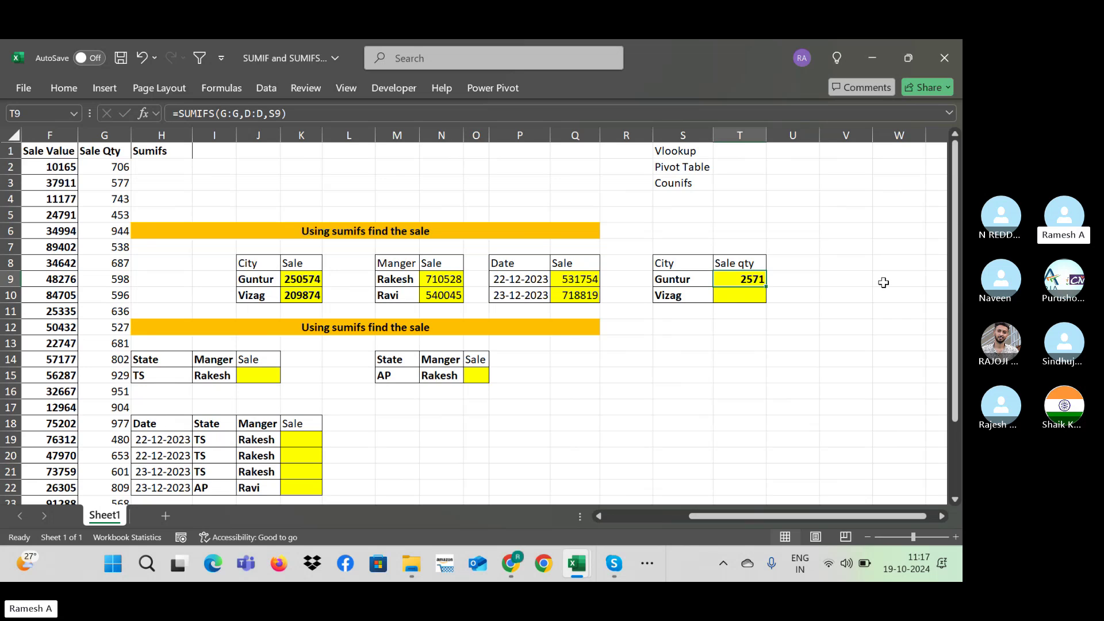
left_click_drag(766, 287, 767, 303)
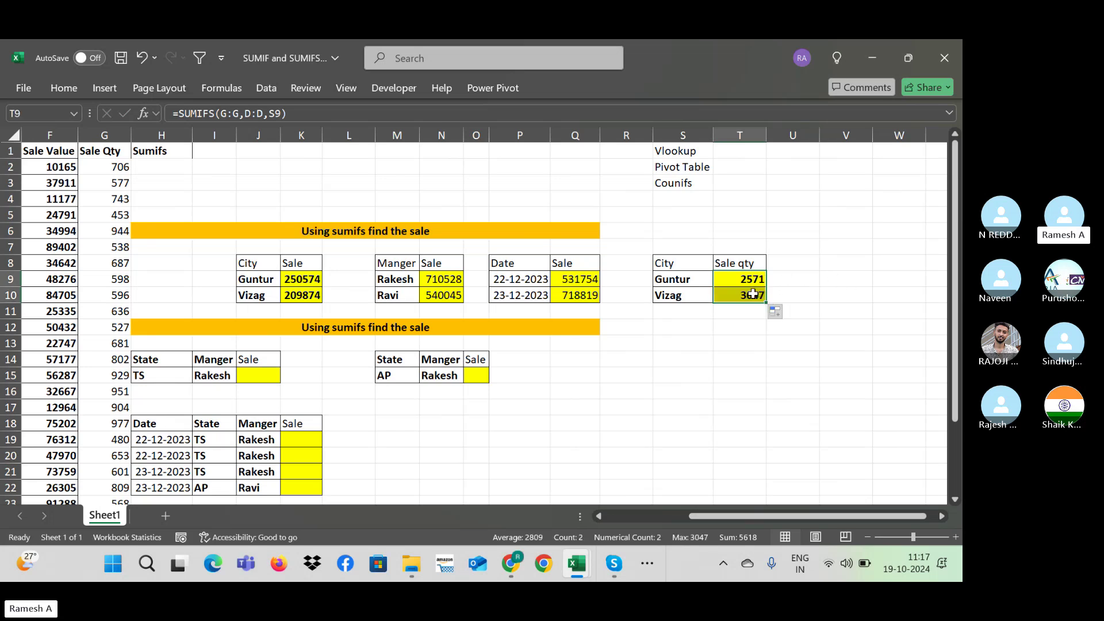
left_click(753, 295)
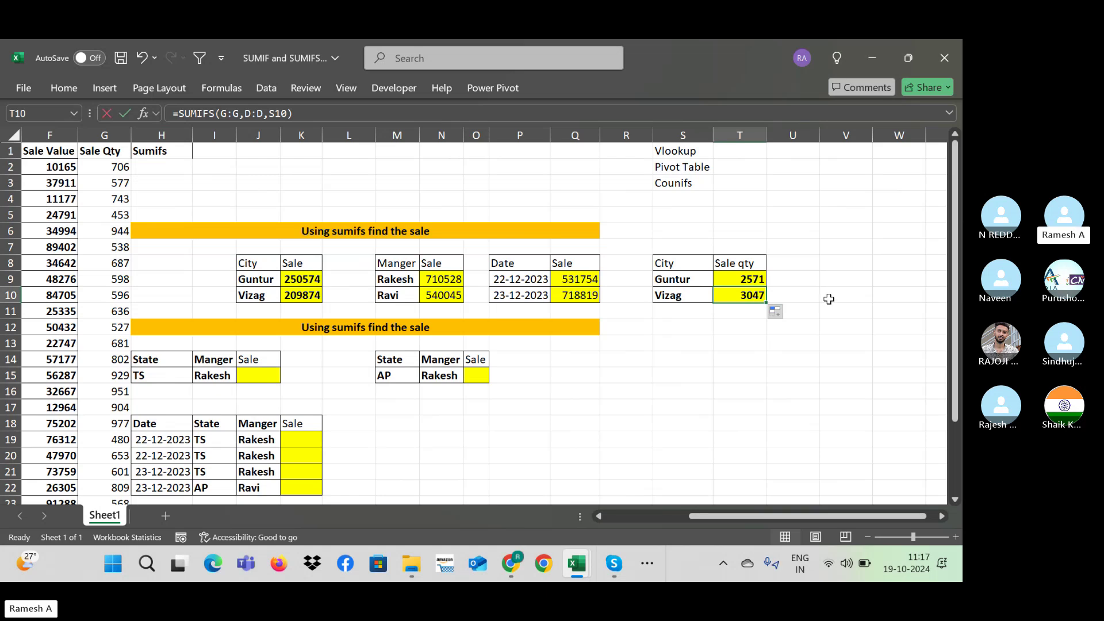
key("F2")
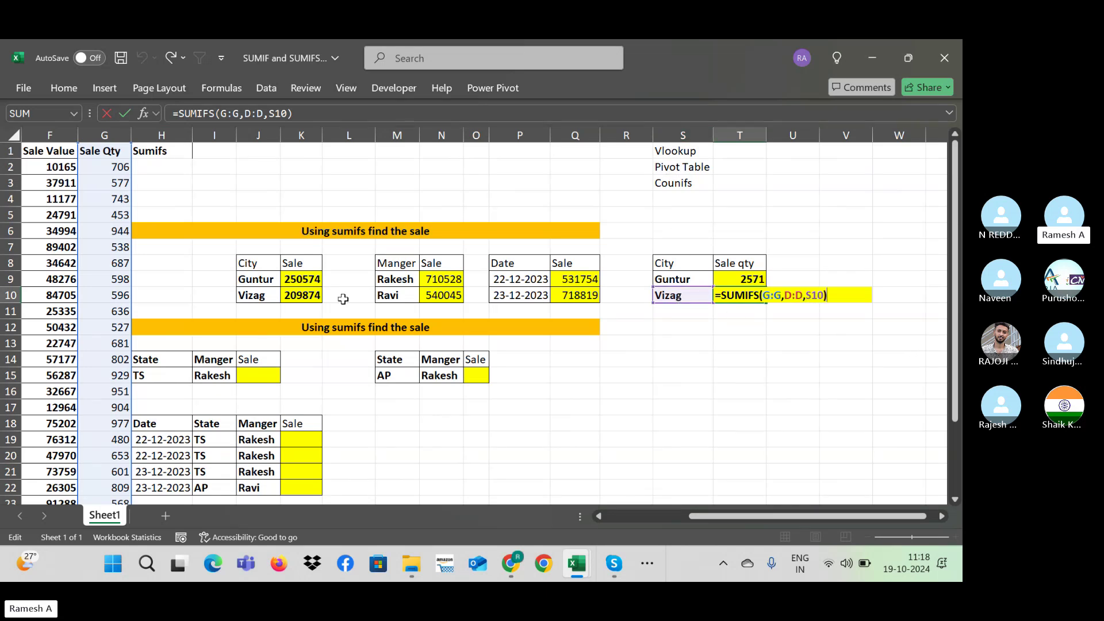
key("Escape")
double_click(766, 287)
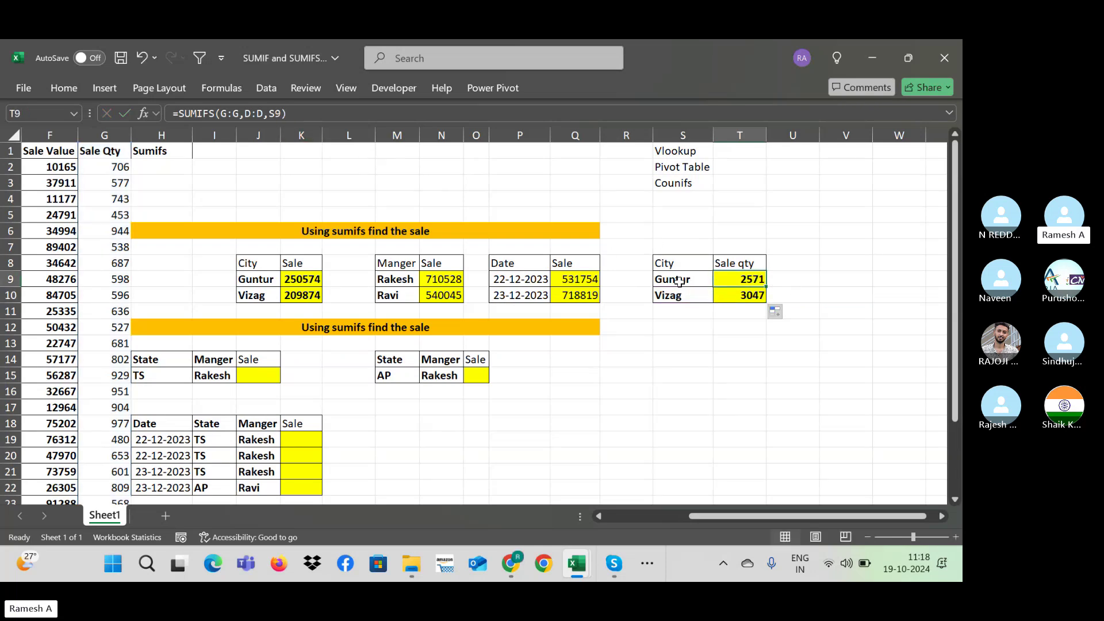
left_click(684, 282)
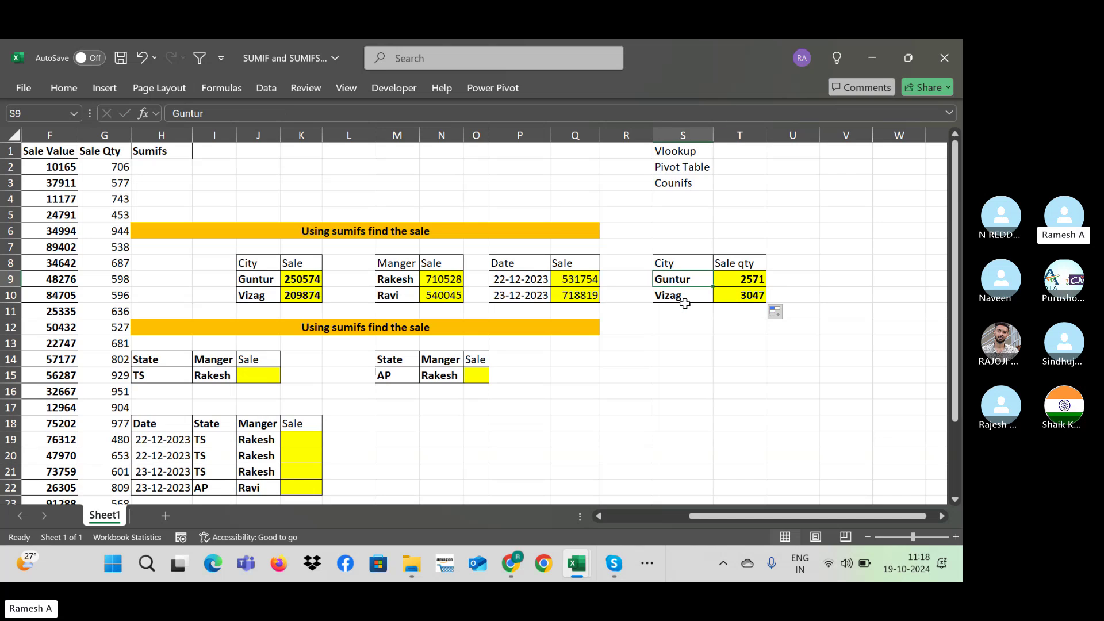
left_click(685, 301)
left_click(762, 295)
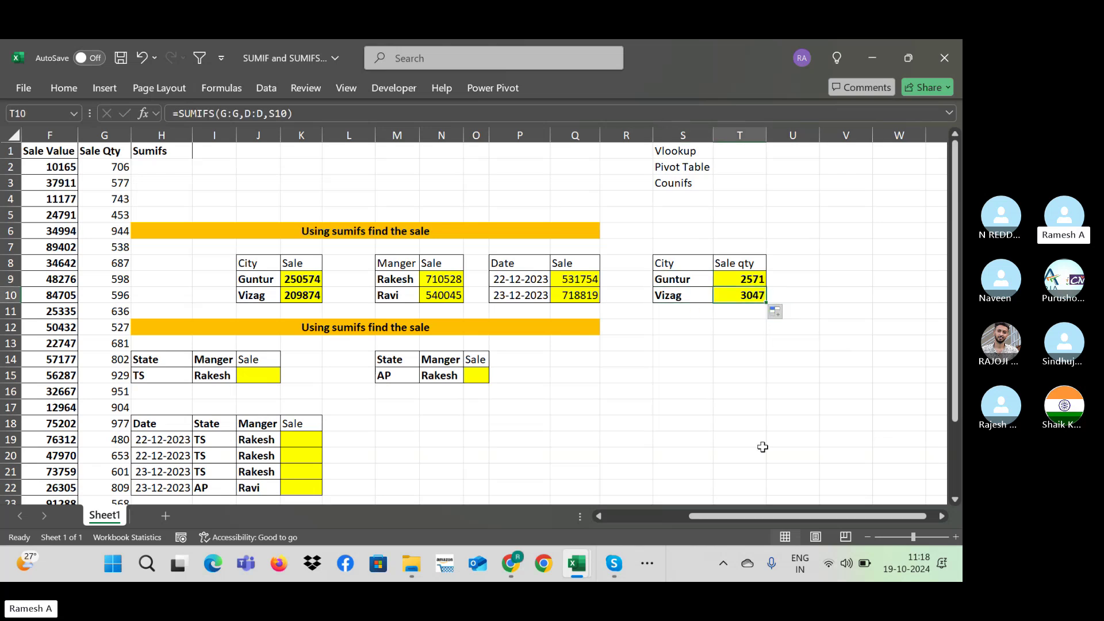
key("Left")
key("Left")
key("Left")
key("Left")
key("Left")
key("Left")
key("Left")
key("Left")
key("Left")
key("Left")
key("Left")
key("Left")
key("Left")
key("Left")
key("Left")
key("Left")
key("Left")
key("Left")
key("Left")
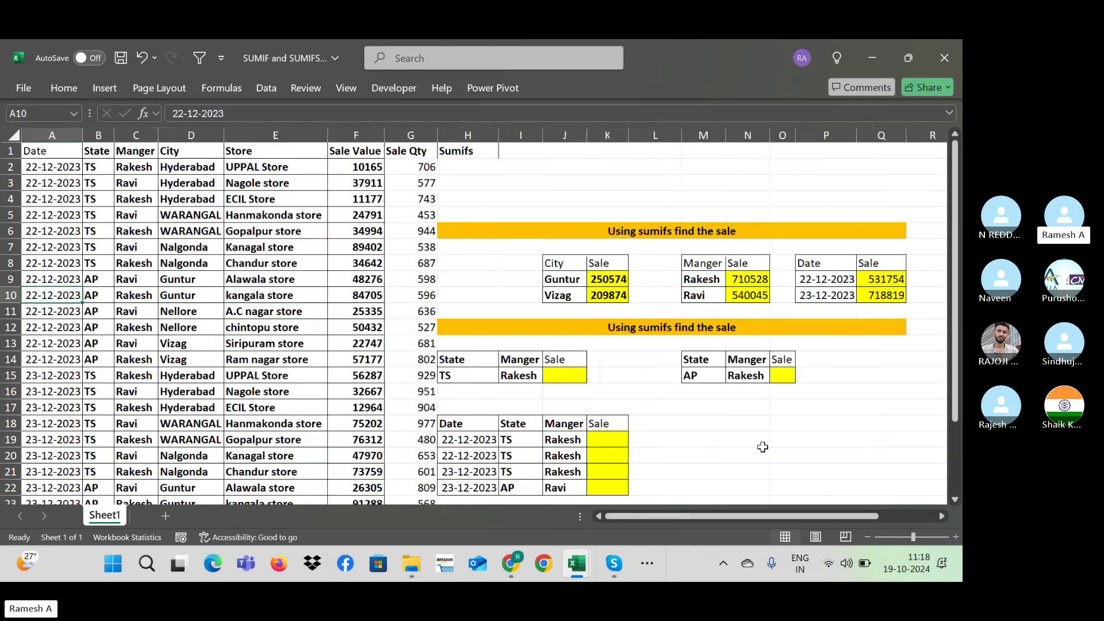
key("Right")
key("Right")
key("Right")
key("Right")
key("Right")
key("Right")
key("Right")
key("Right")
key("Right")
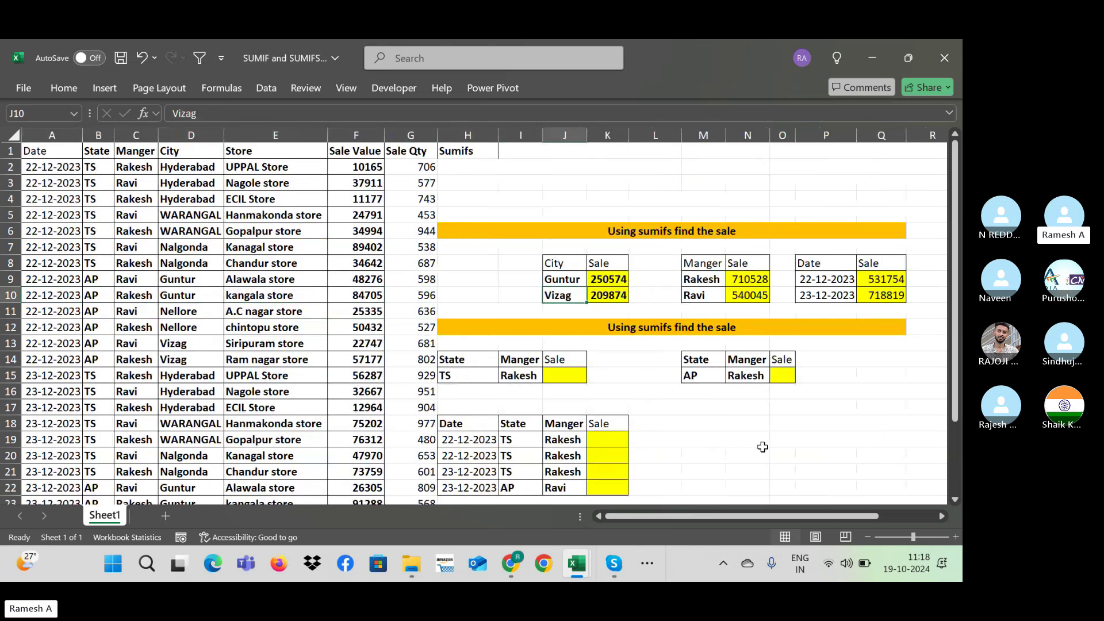
key("Right")
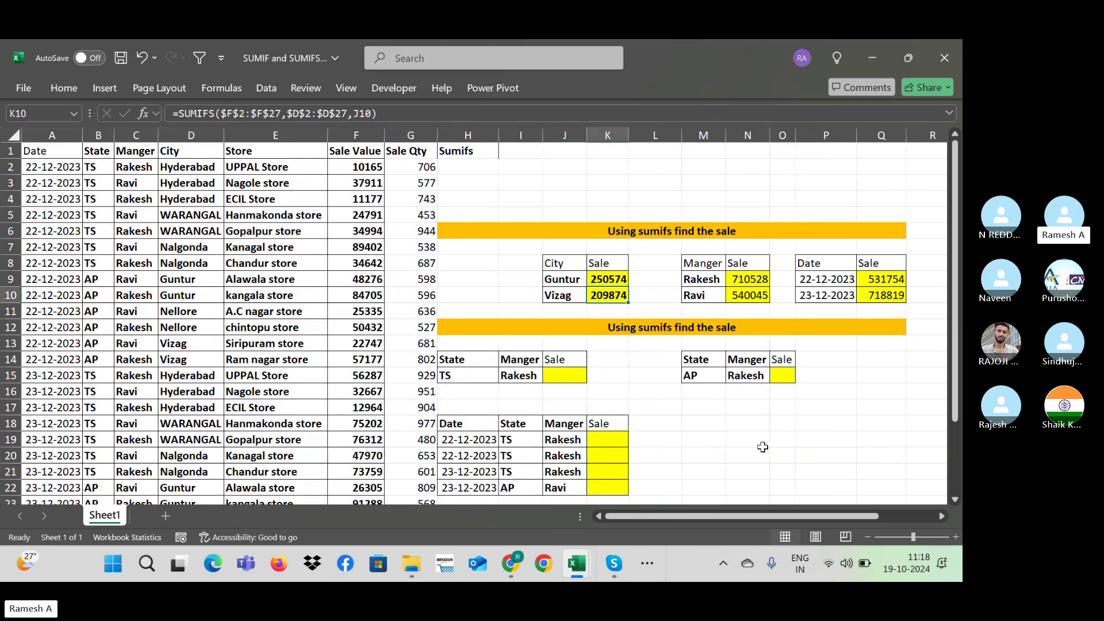
key("Left")
key("Up")
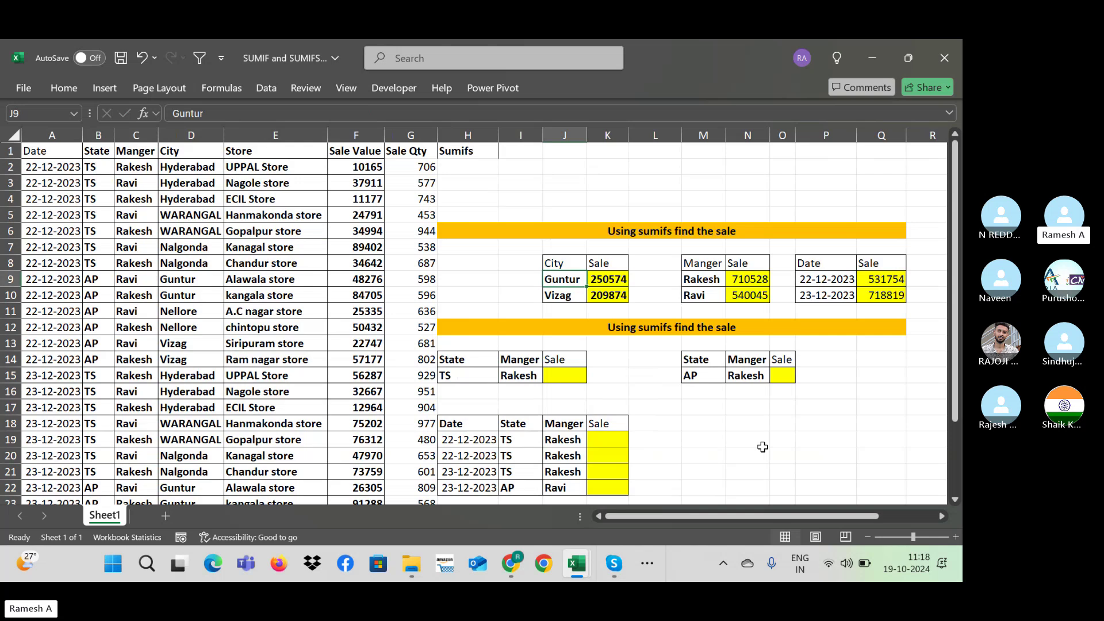
key("Right")
key("Right")
key("Right")
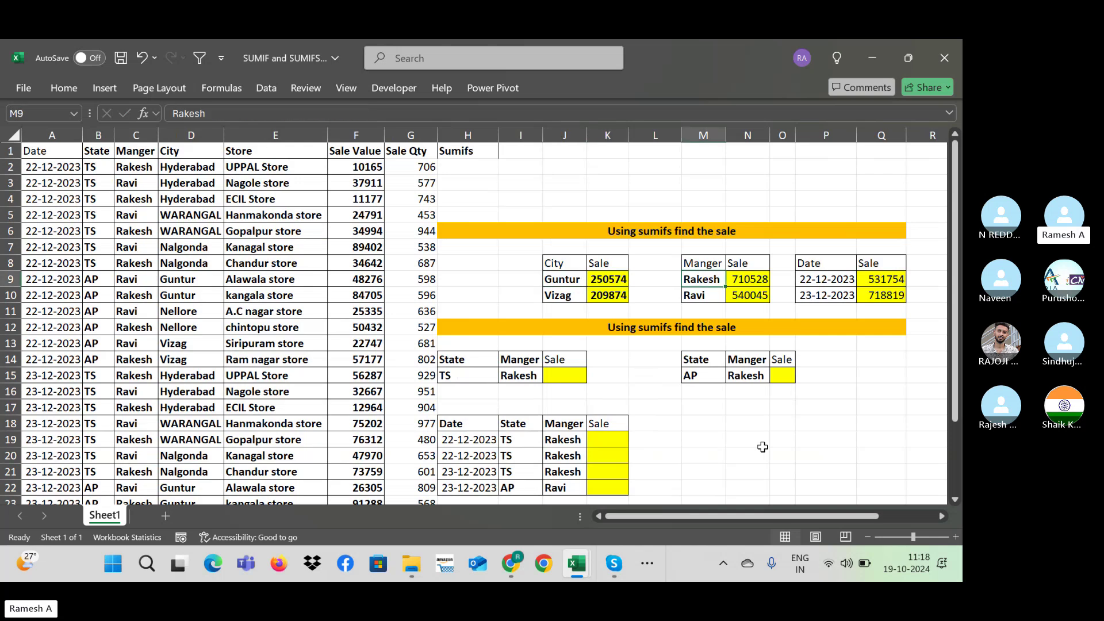
key("Right")
key("Right")
key("Right")
key("Right")
key("Right")
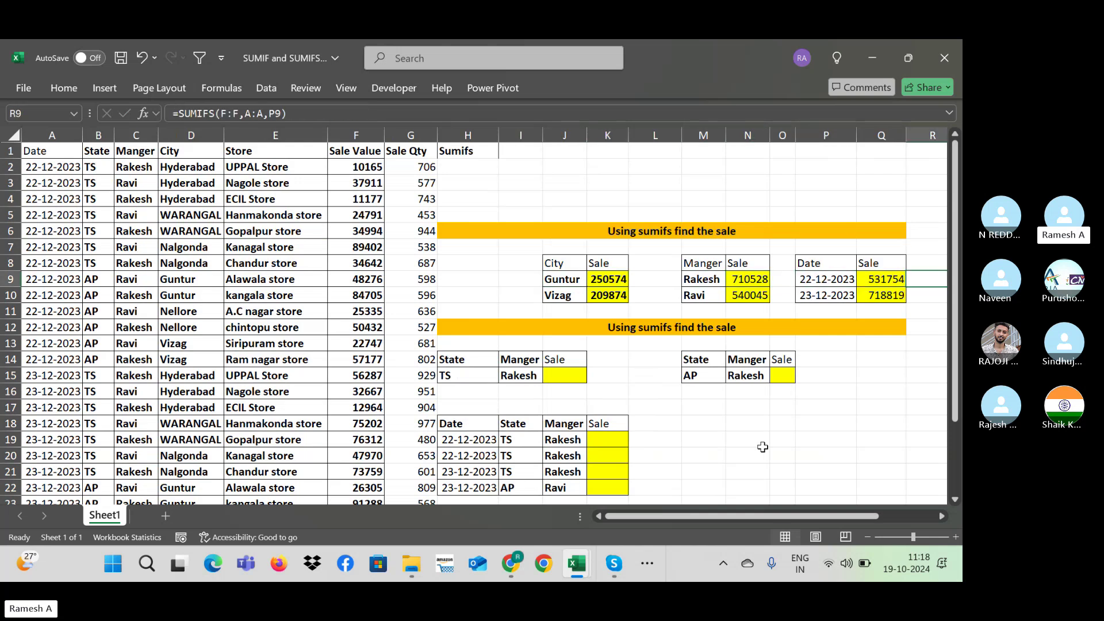
key("Right")
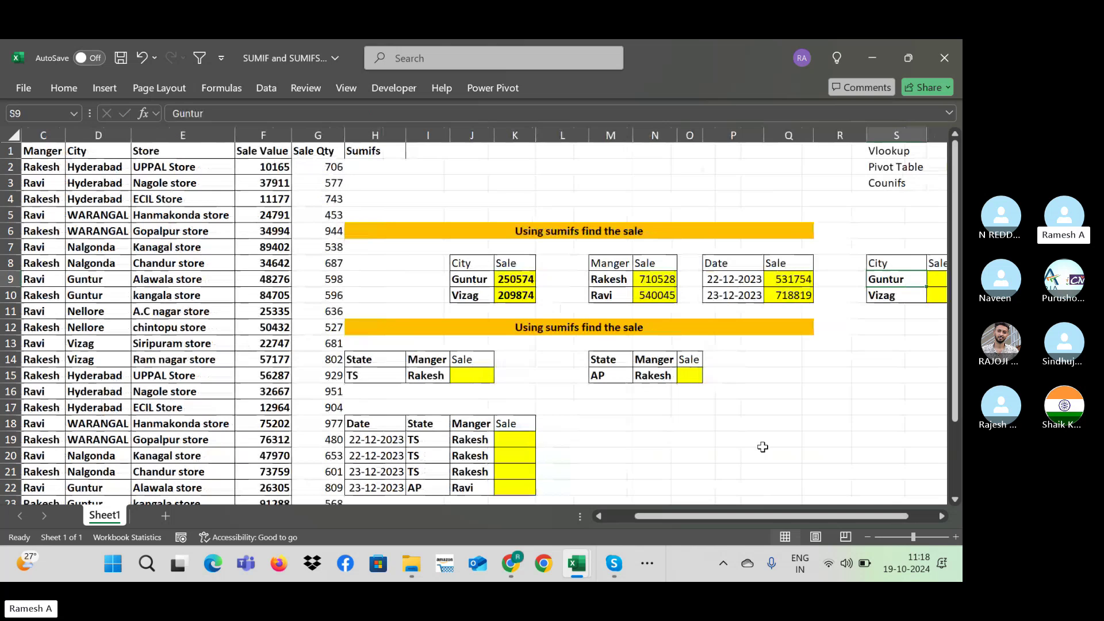
key("Right")
key("Left")
key("Left")
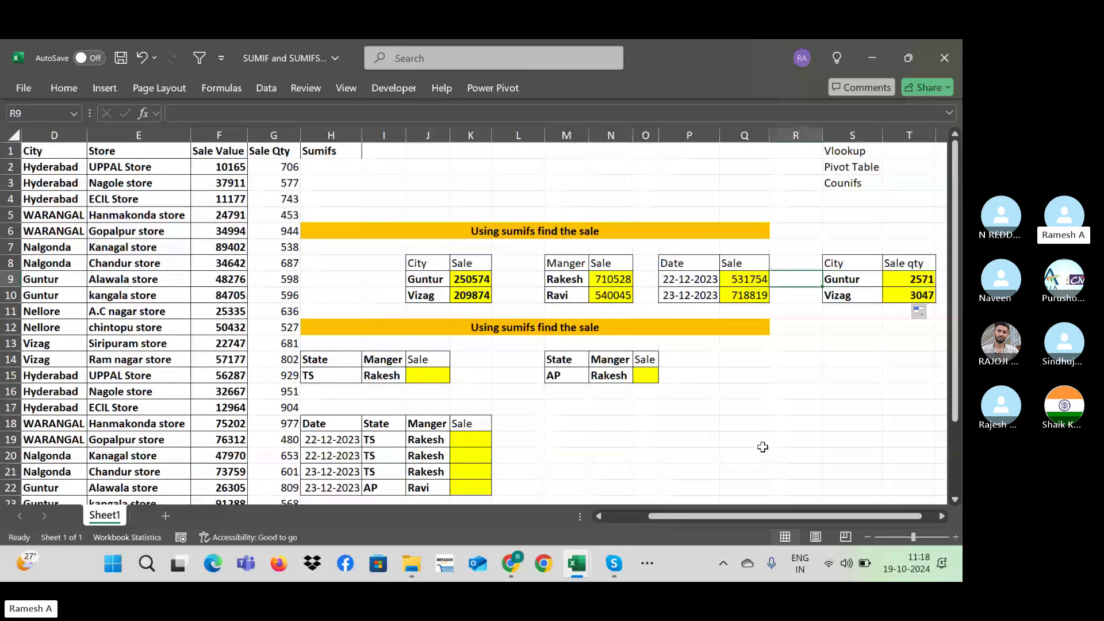
key("Left")
key("Left")
key("Left")
key("Left")
key("Left")
key("Left")
key("Left")
key("Left")
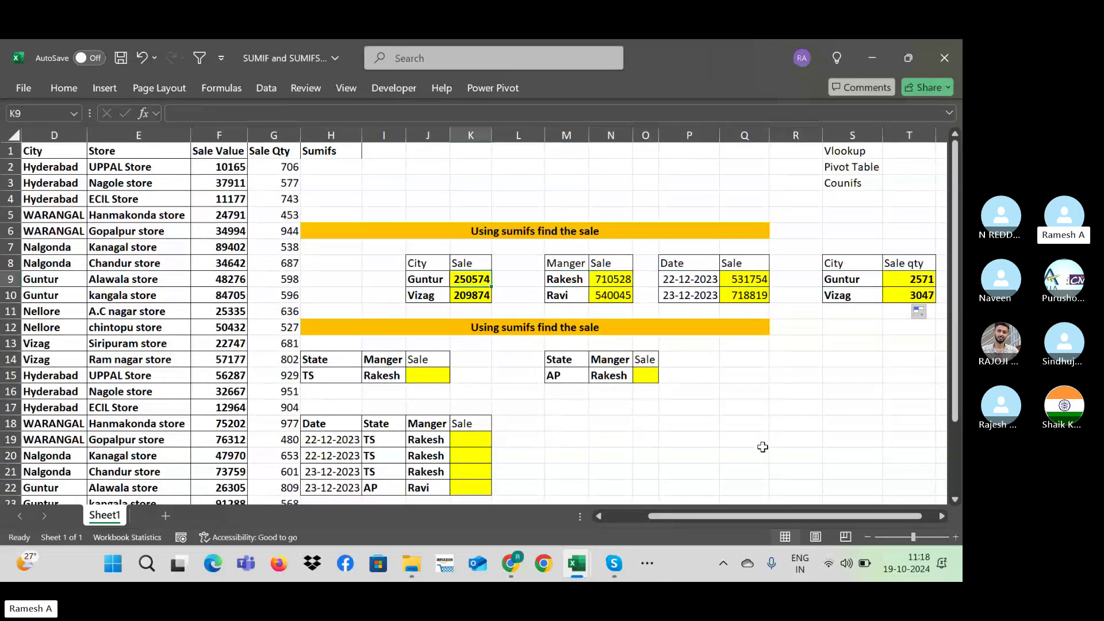
key("Right")
key("Right")
key("Right")
key("Right")
key("Right")
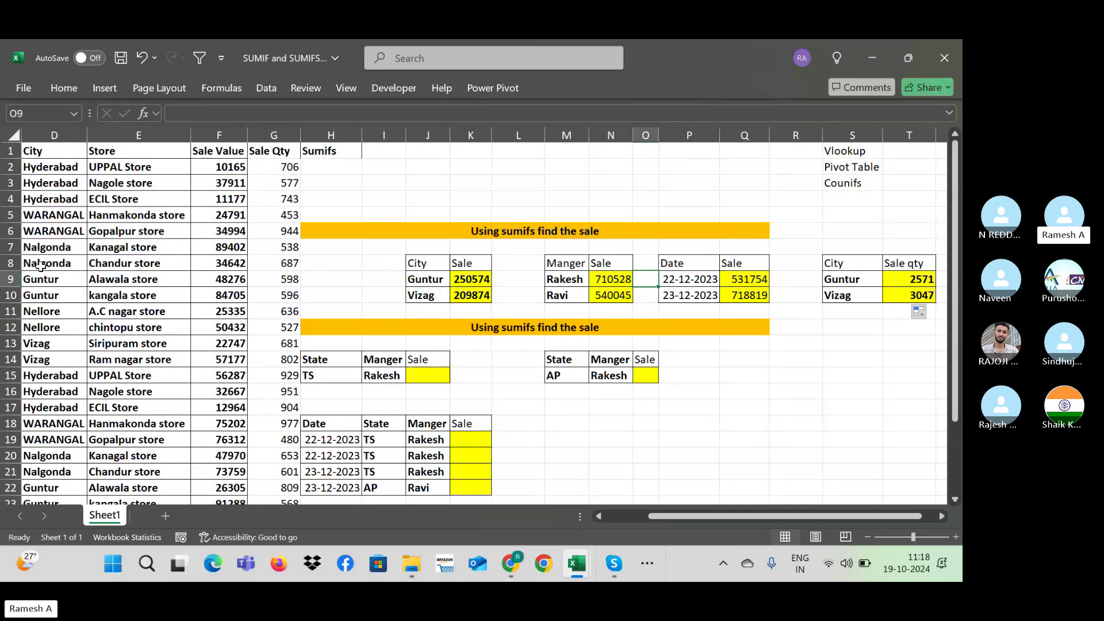
left_click(10, 279)
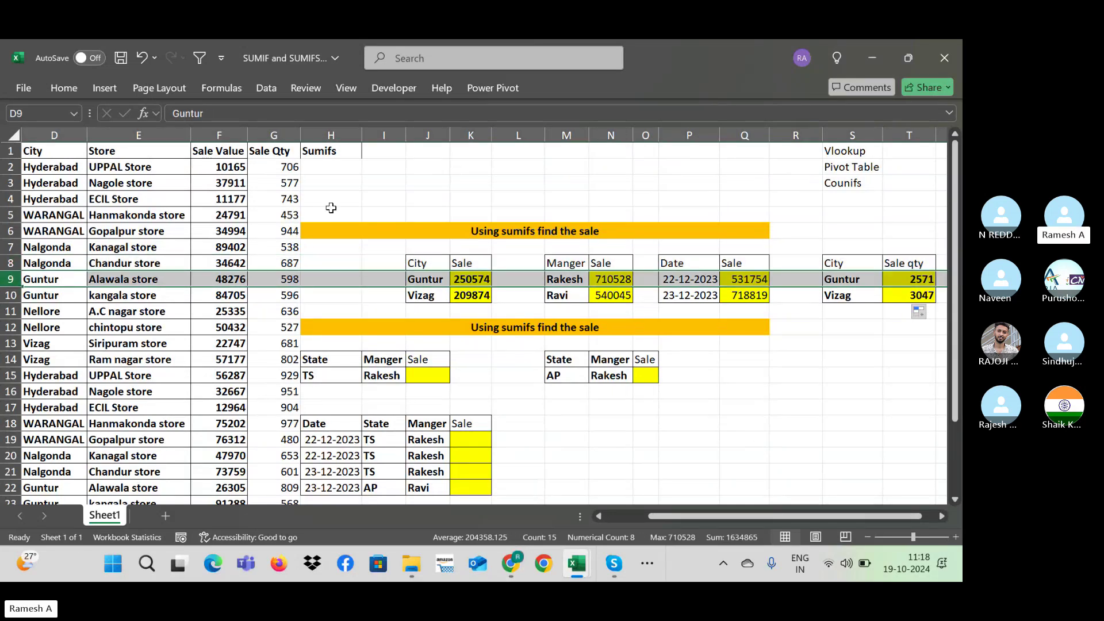
left_click(541, 230)
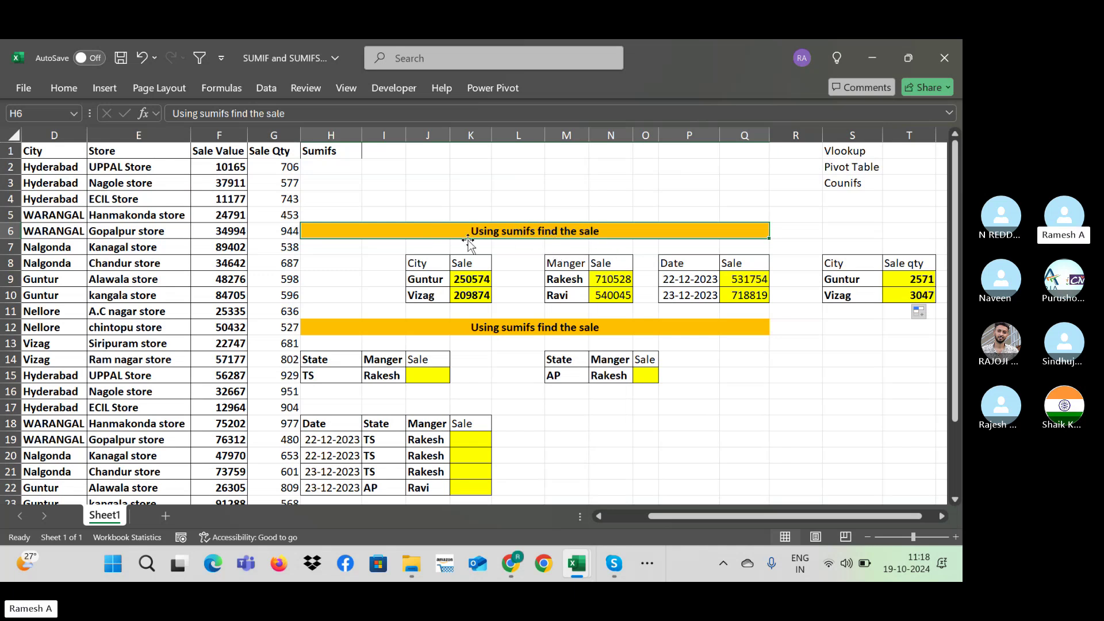
Step: Prefix the H6 heading with 'Single criteria -'
double_click(471, 236)
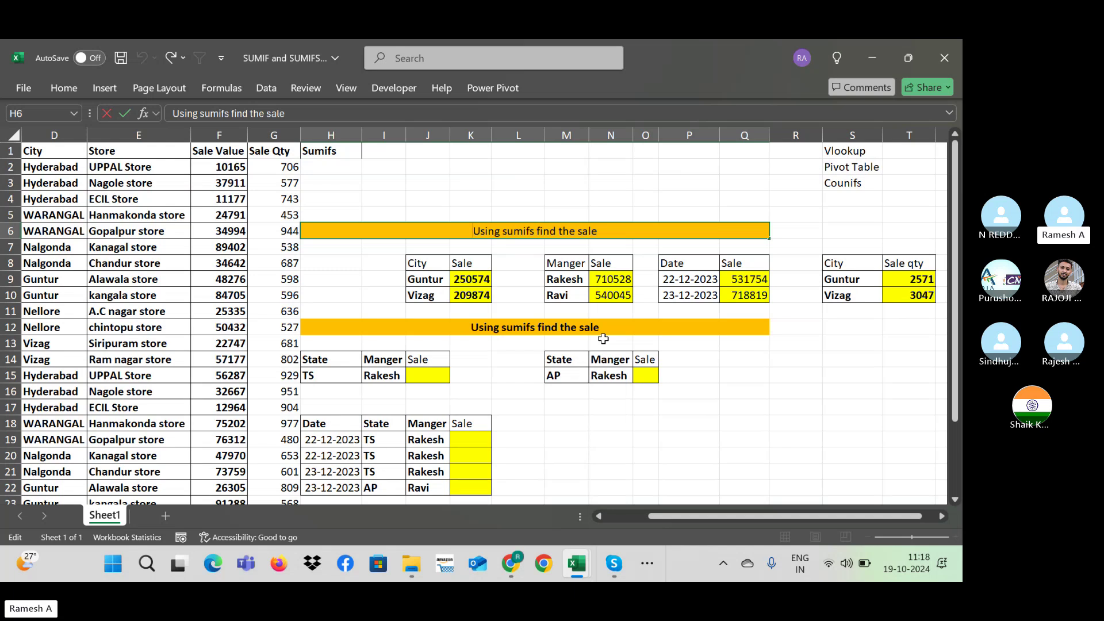
type("Single")
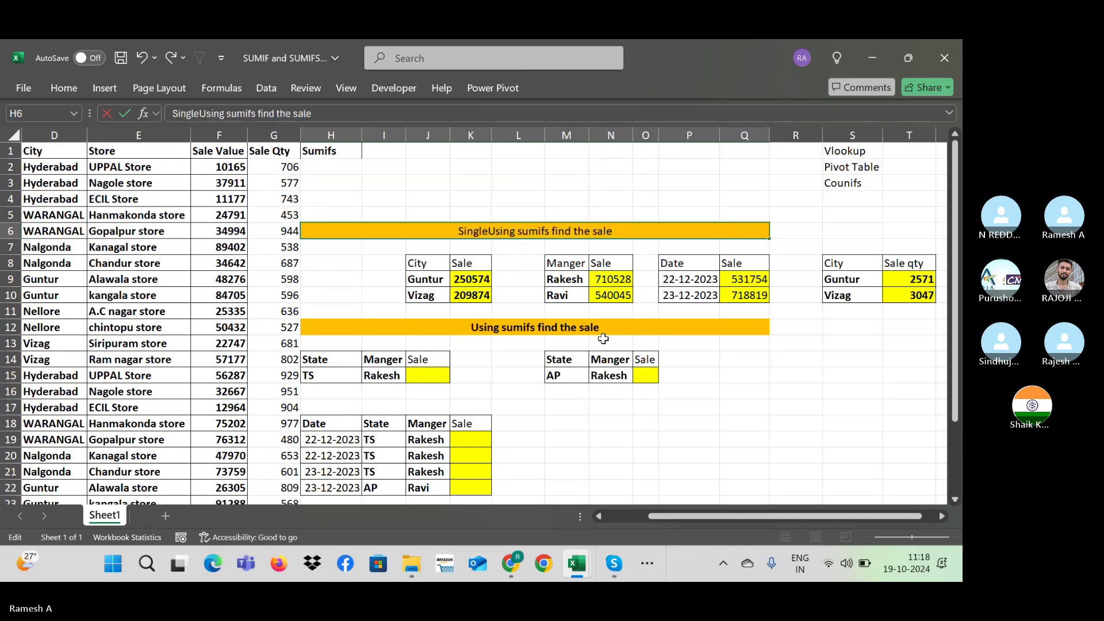
type(" cr")
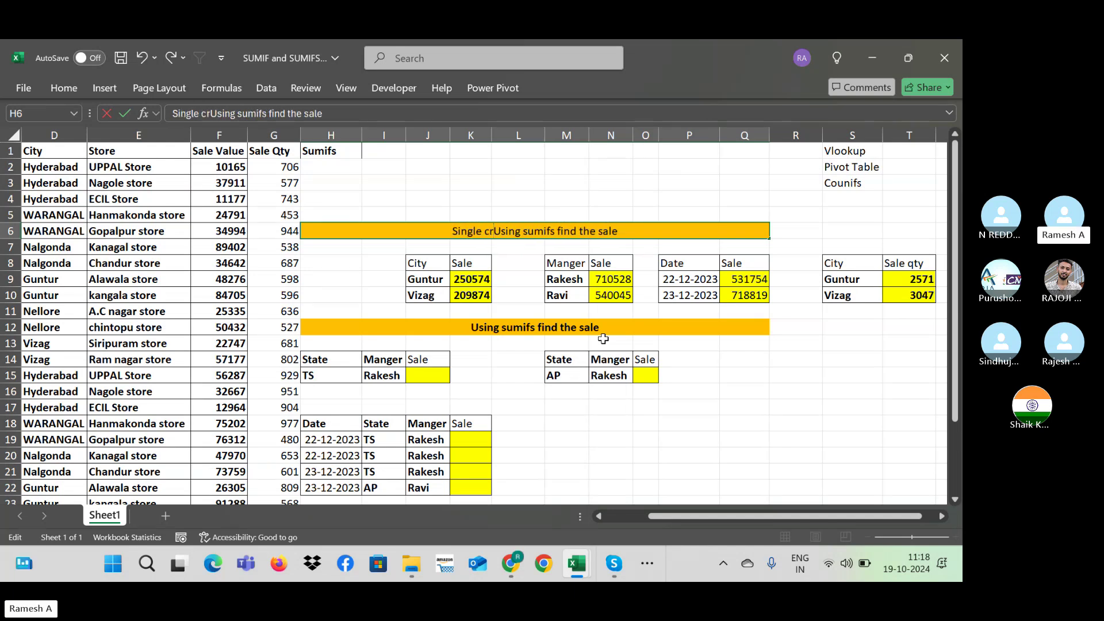
type("iteria ")
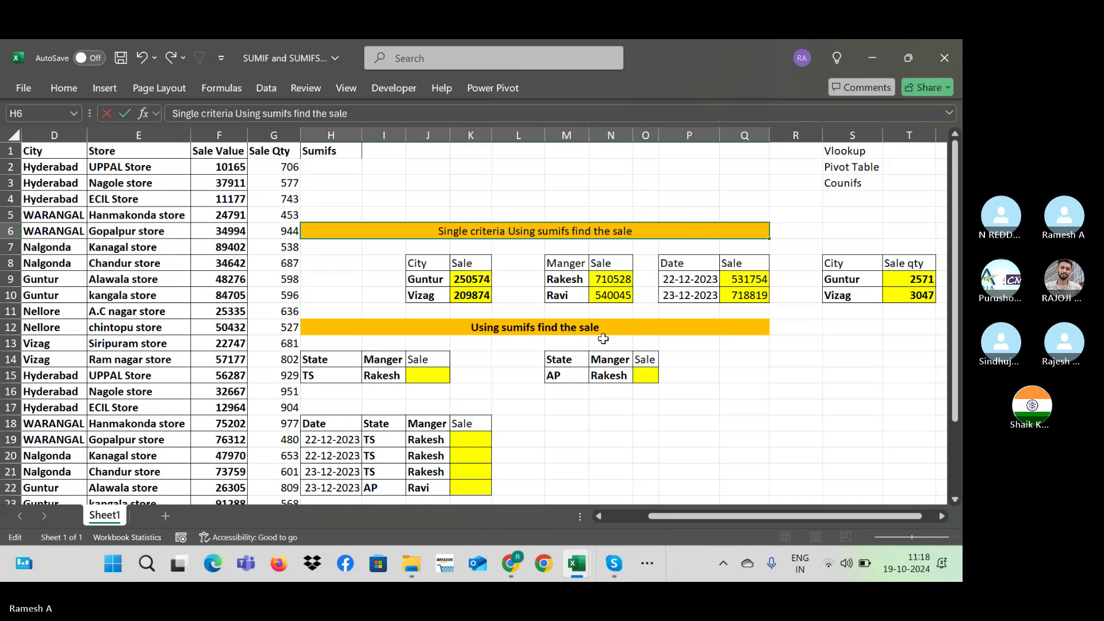
type("-")
key("Return")
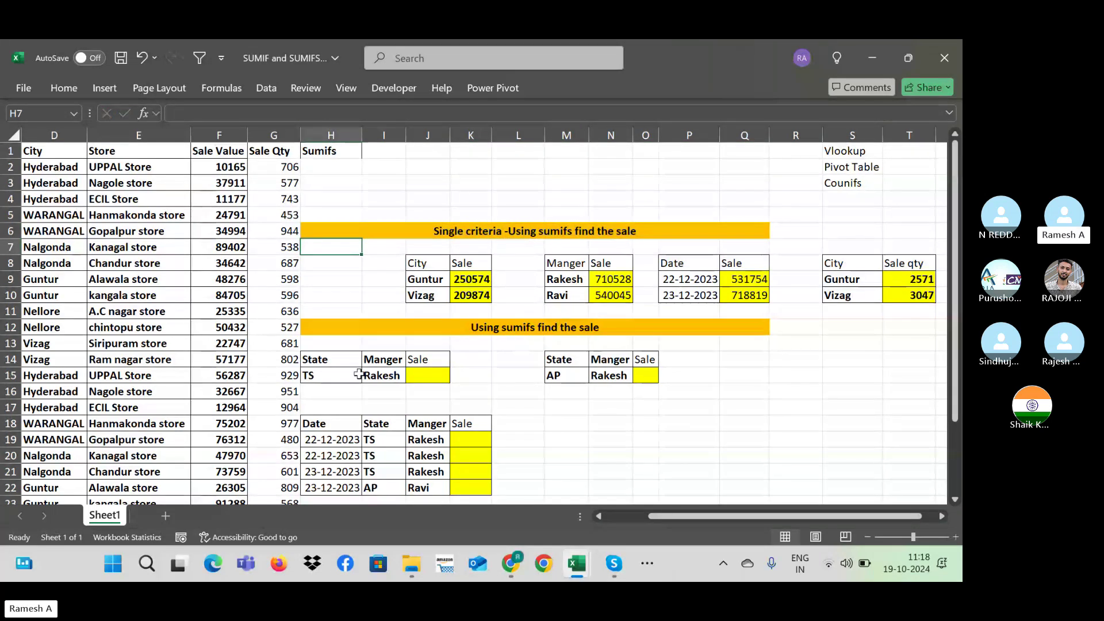
Step: Recheck the H6 heading without changes, then switch to Skype and back to Excel
left_click(347, 374)
double_click(478, 230)
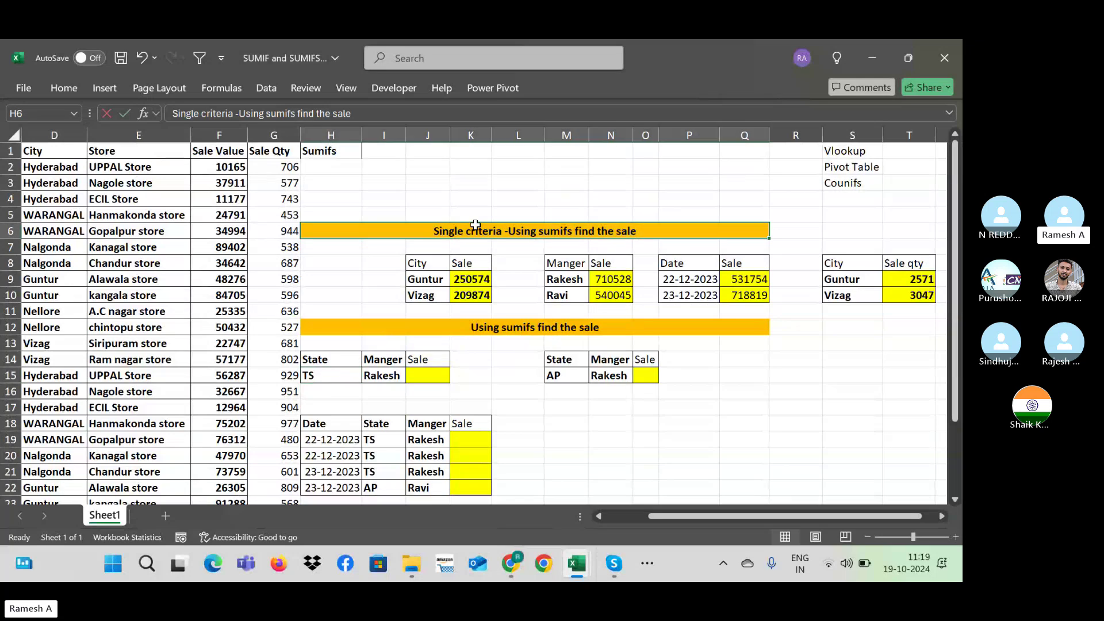
key("Escape")
key("alt+Tab")
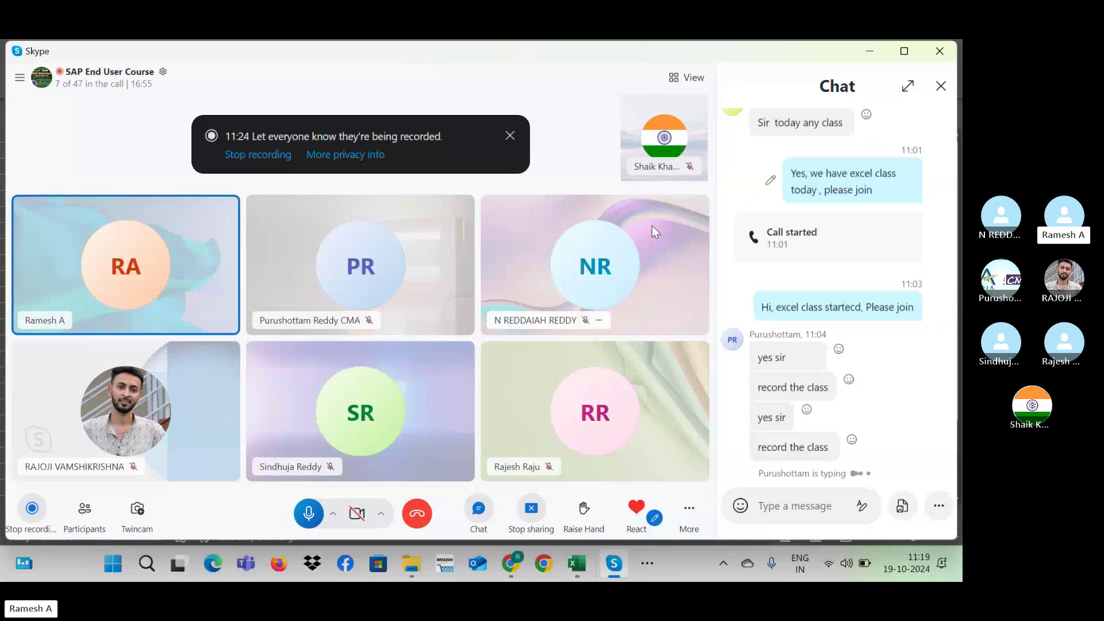
key("alt+Tab")
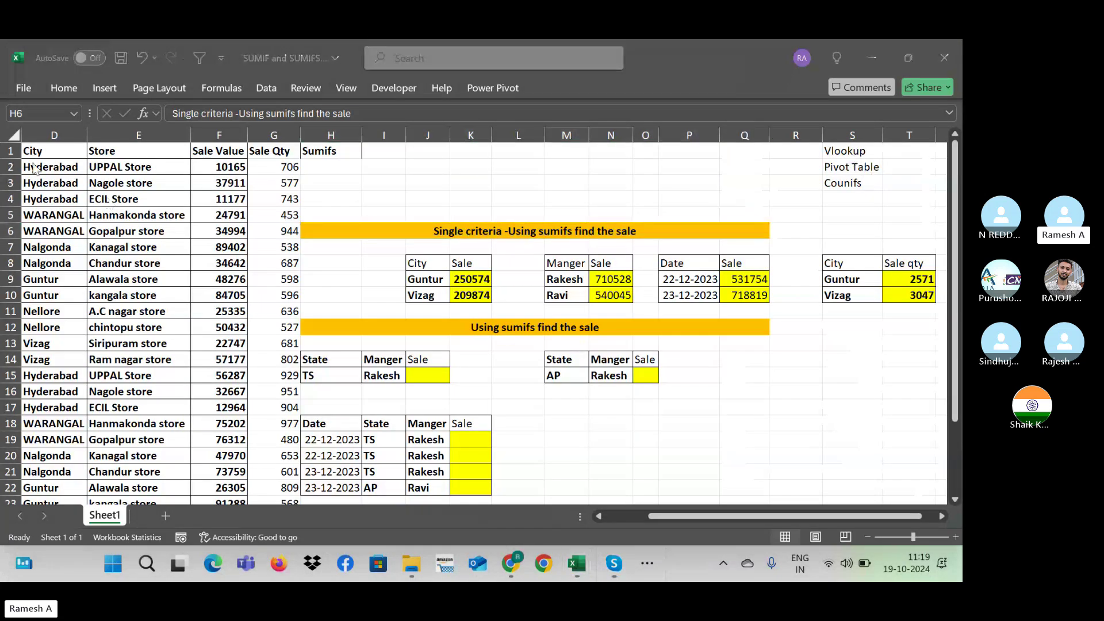
Step: Add a new worksheet with 'Type' and 'Rs' headers in C5:D5
left_click(178, 167)
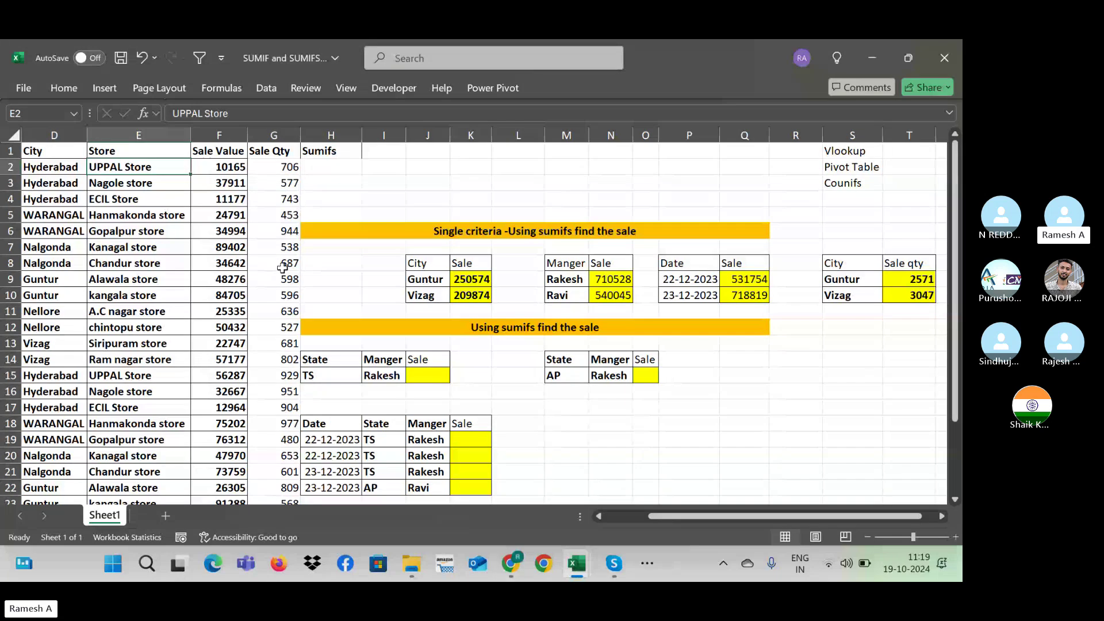
key("Up")
key("Home")
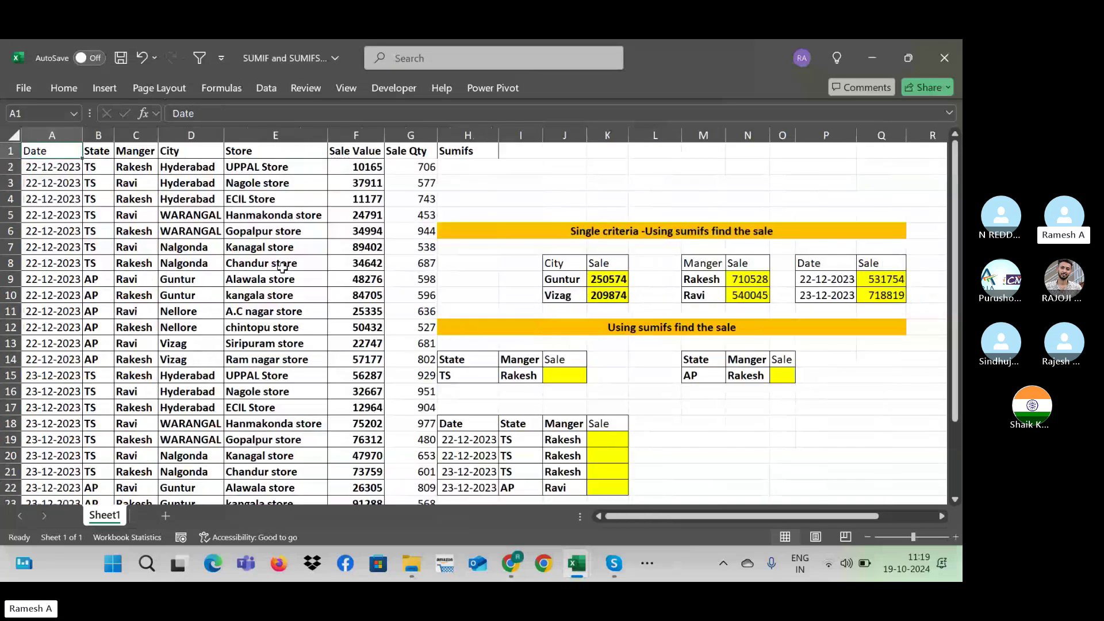
key("Right")
left_click(166, 516)
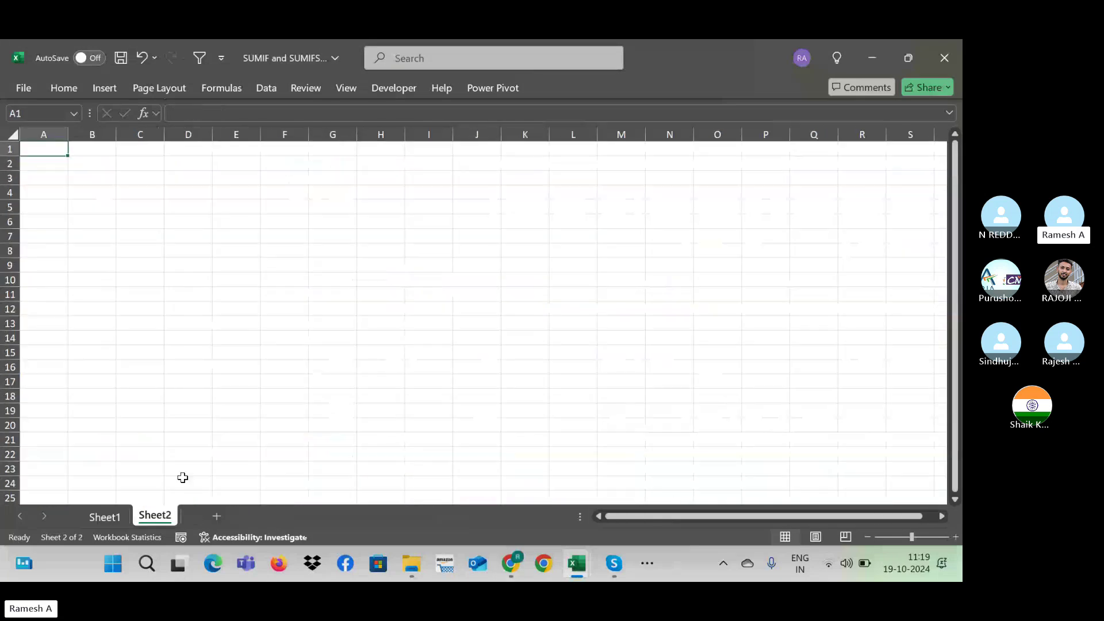
left_click(140, 207)
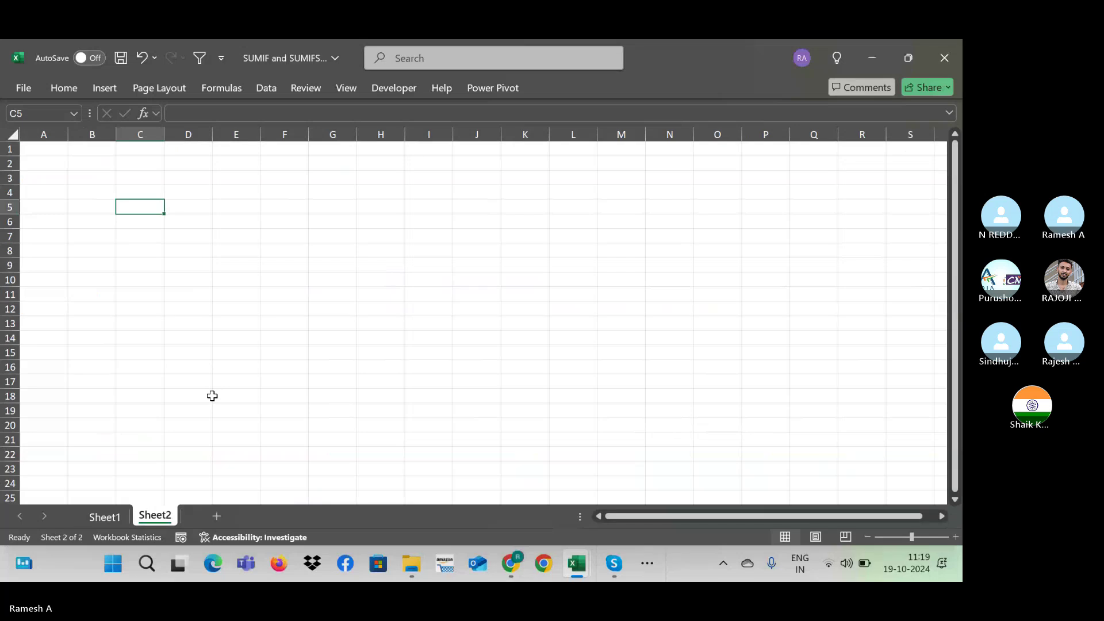
type("Type")
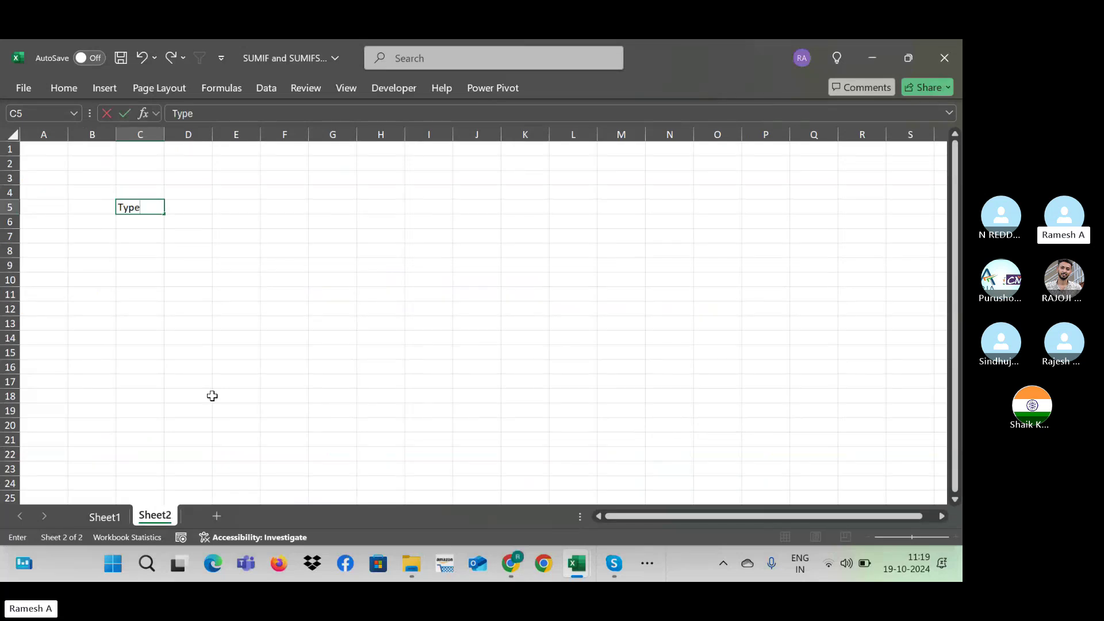
key("Tab")
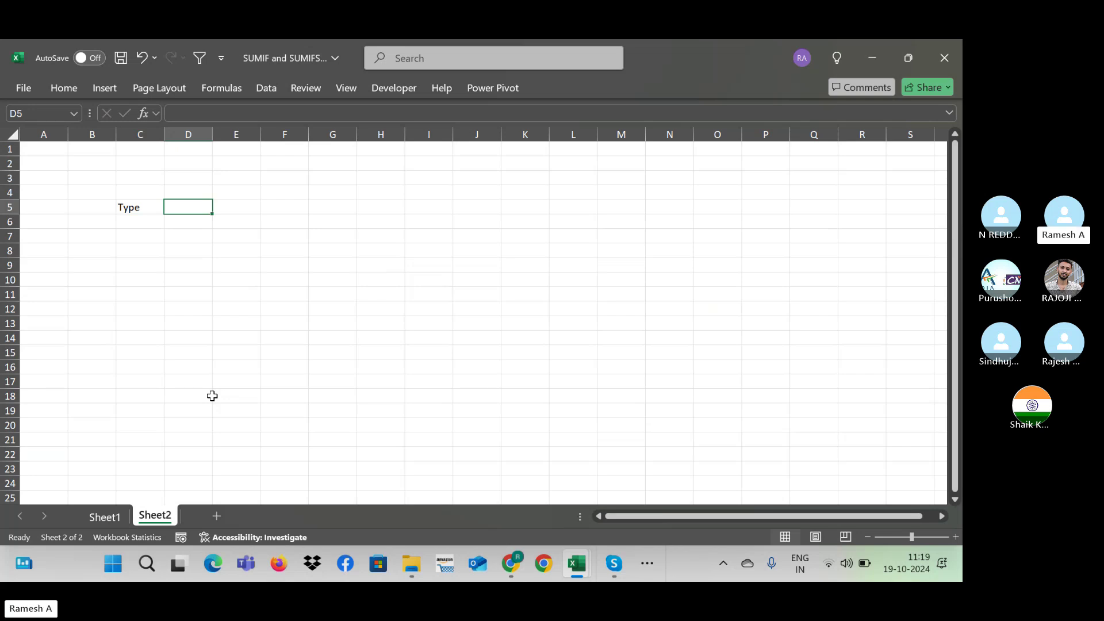
type("Rs")
key("Return")
Step: Fill D6:D19 with =RANDBETWEEN(500,1000) and convert the results to pasted values
key("Left")
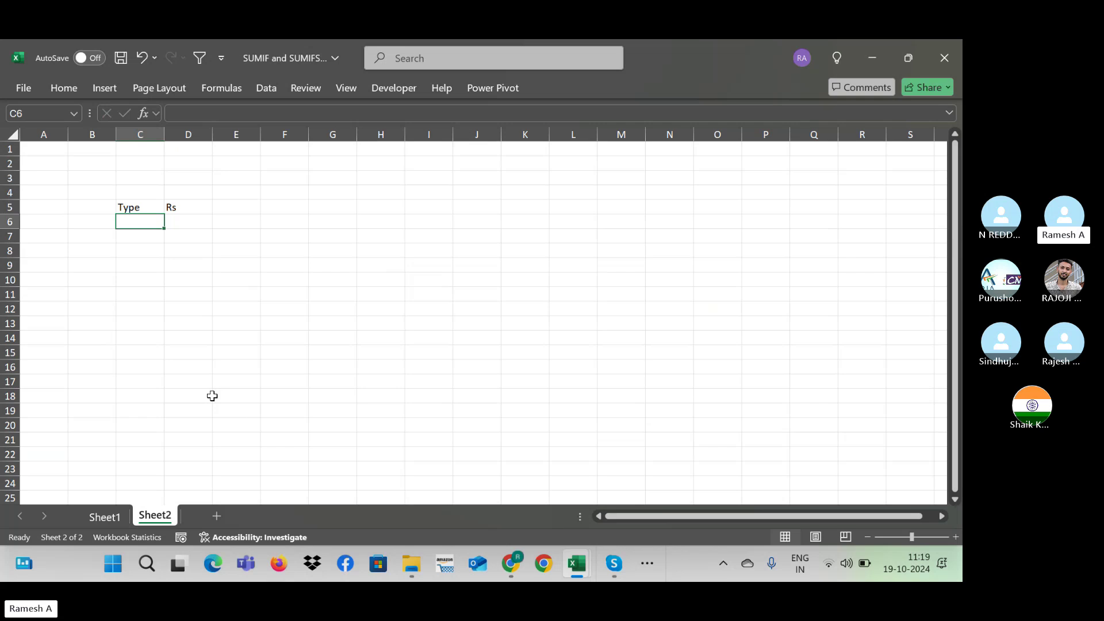
key("Right")
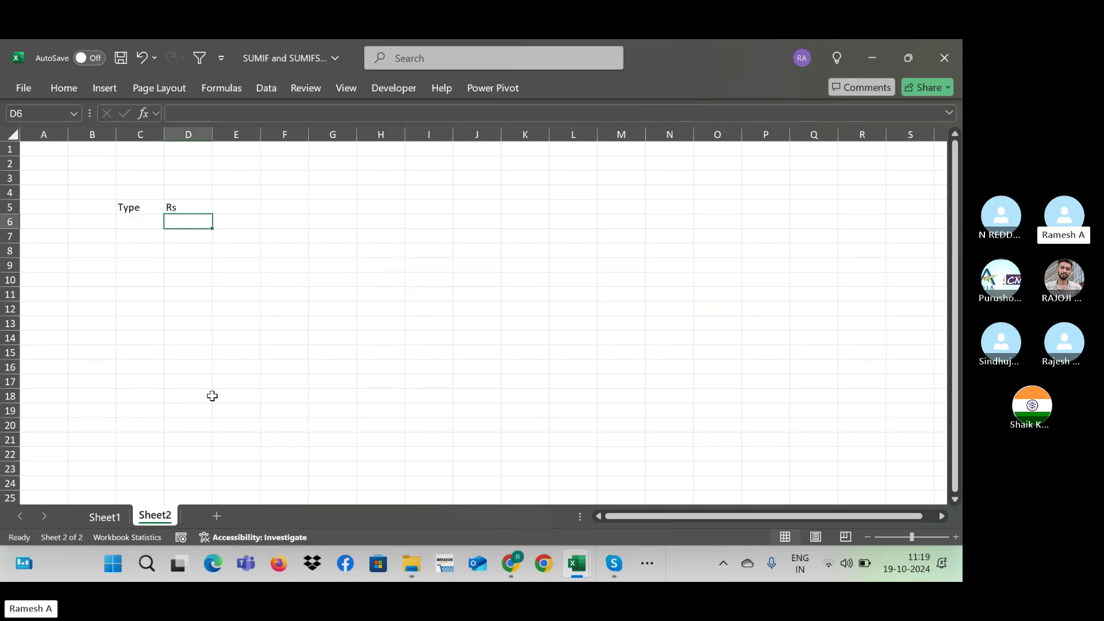
key("shift+Down")
key("shift+Down")
key("shift+Down")
key("shift+Down")
key("shift+Down")
key("shift+Down")
key("shift+Down")
key("shift+Down")
key("shift+Down")
key("shift+Down")
key("shift+Down")
key("shift+Down")
key("shift+Down")
type("=")
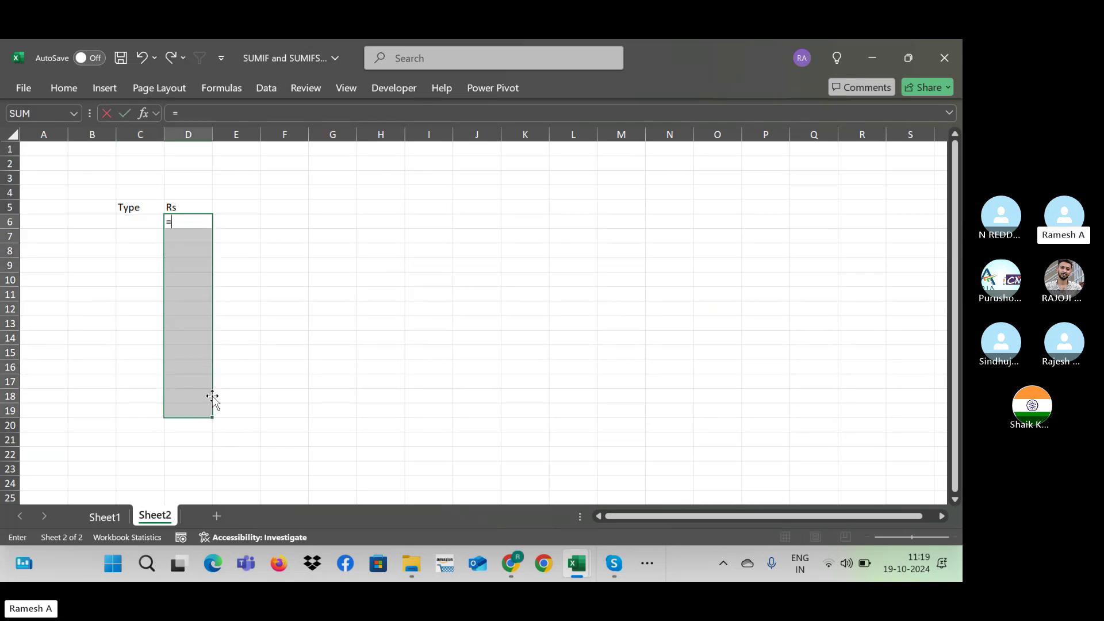
type("ra")
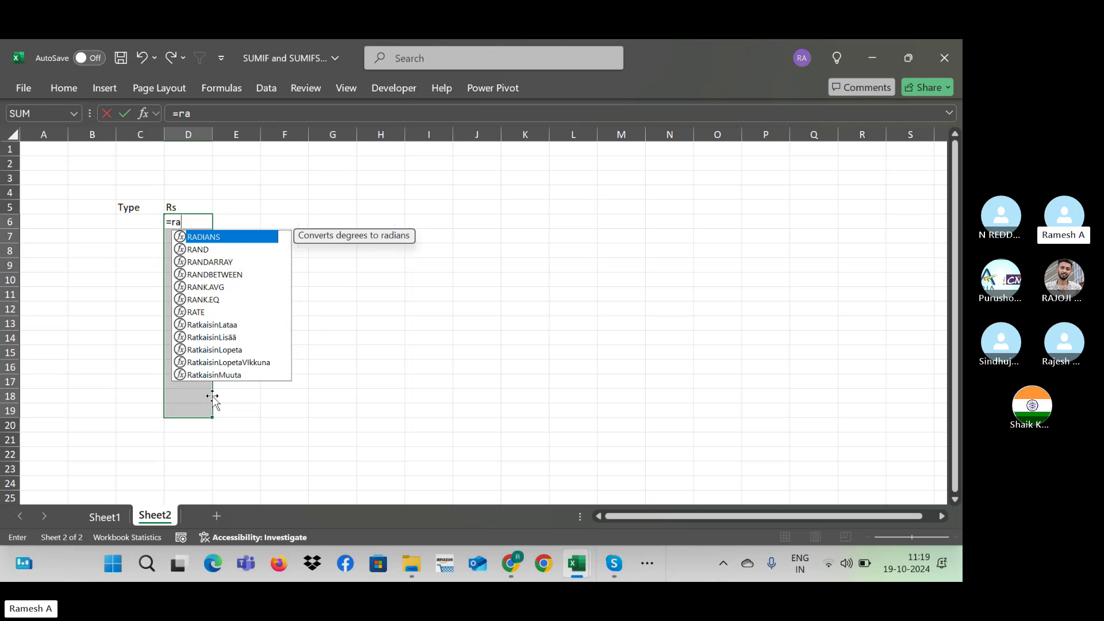
type("ndbetwe")
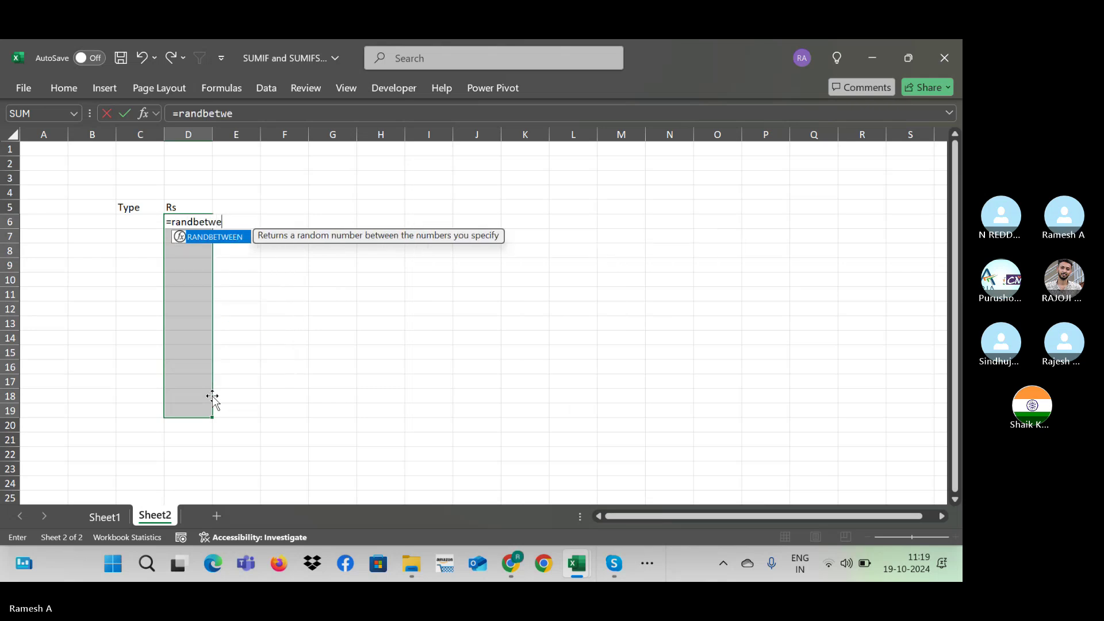
type("en(")
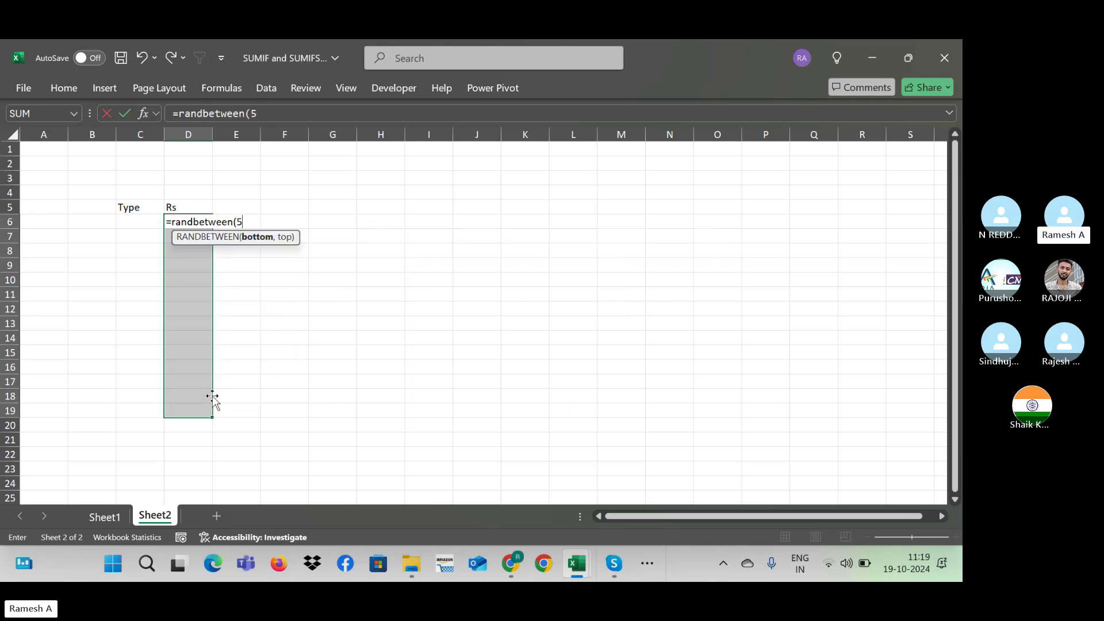
type("500,1000)")
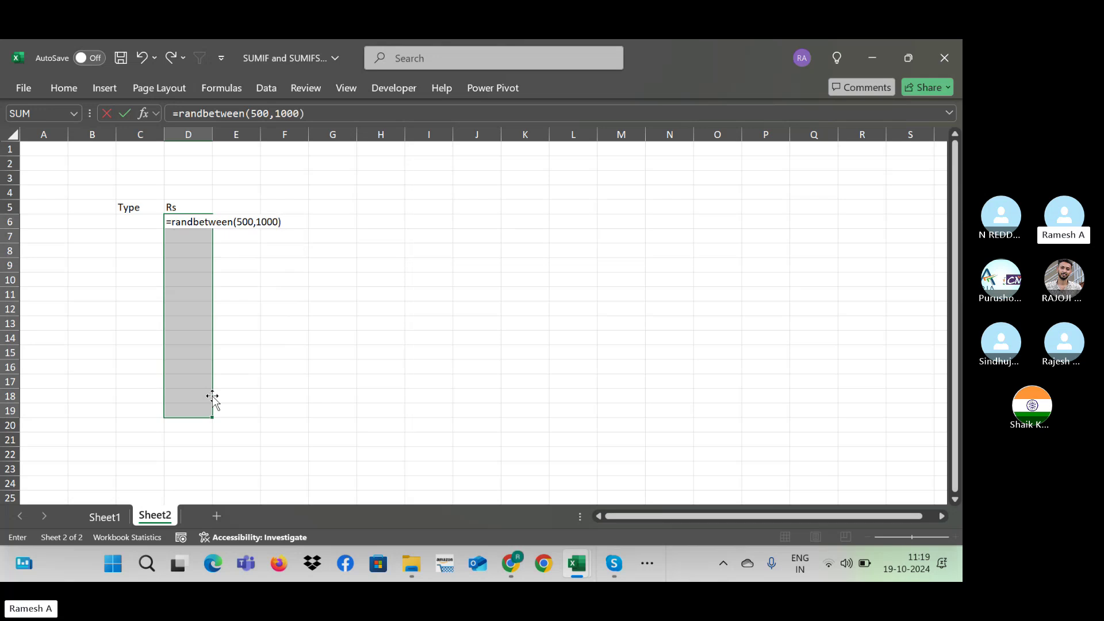
key("Return")
key("ctrl+d")
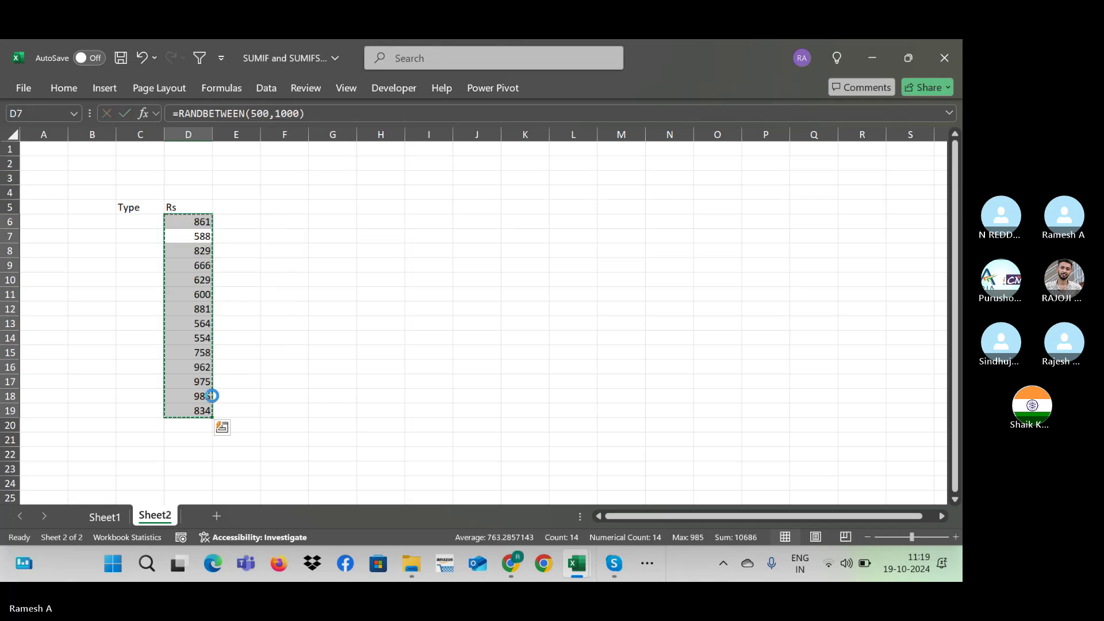
key("ctrl+c")
key("alt+h")
key("v")
key("v")
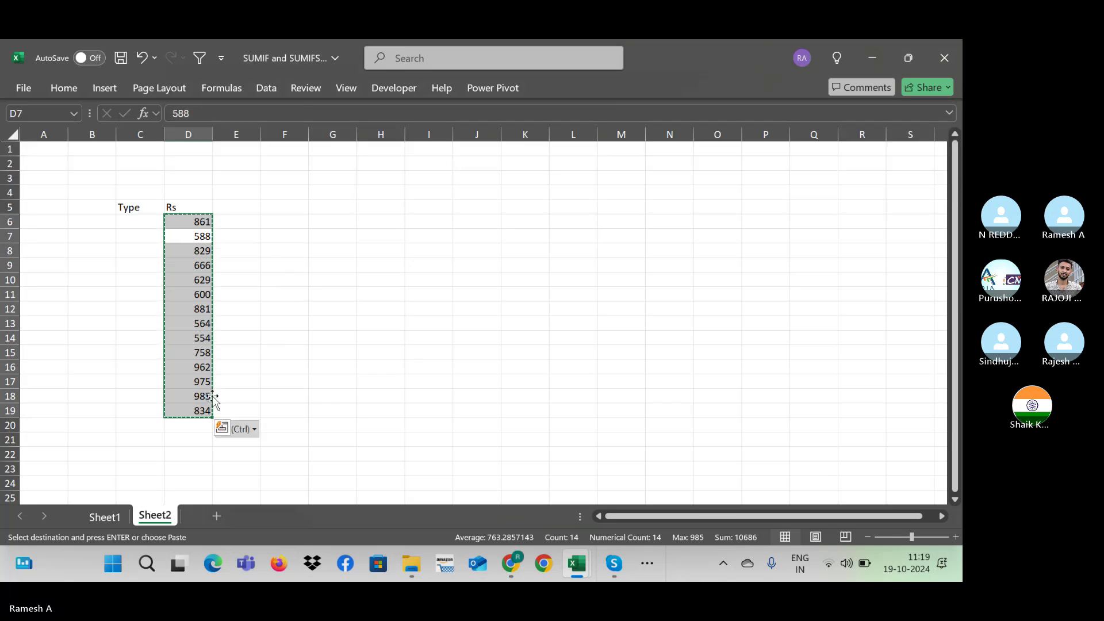
left_click(244, 428)
left_click(250, 360)
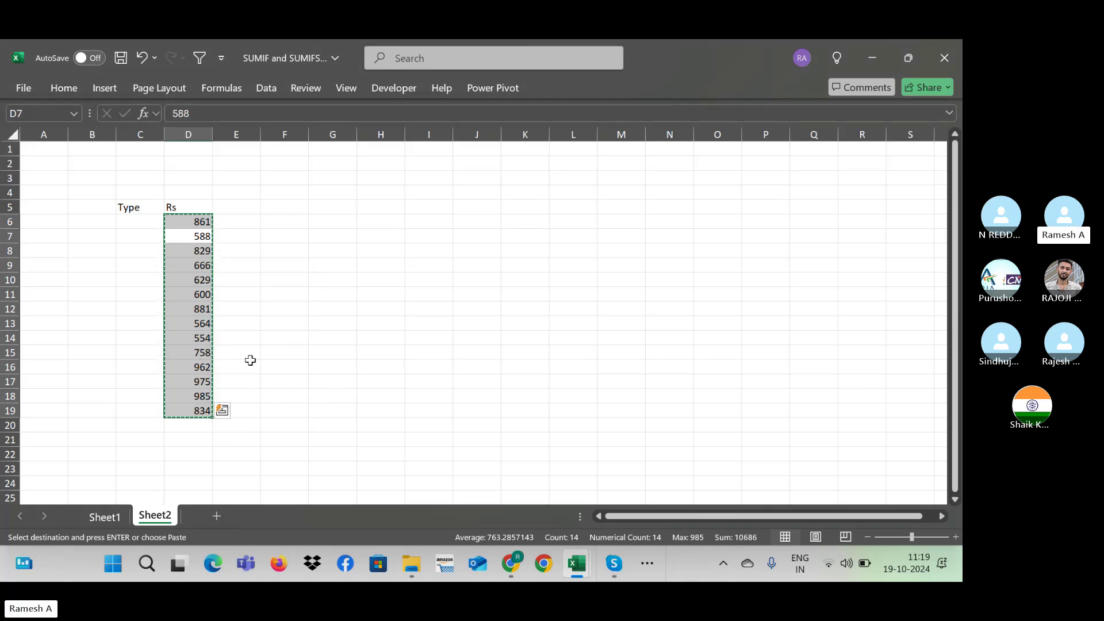
key("Return")
Step: Enter DB and CR in C6:C7 and repeat the pattern down to row 19
left_click(147, 221)
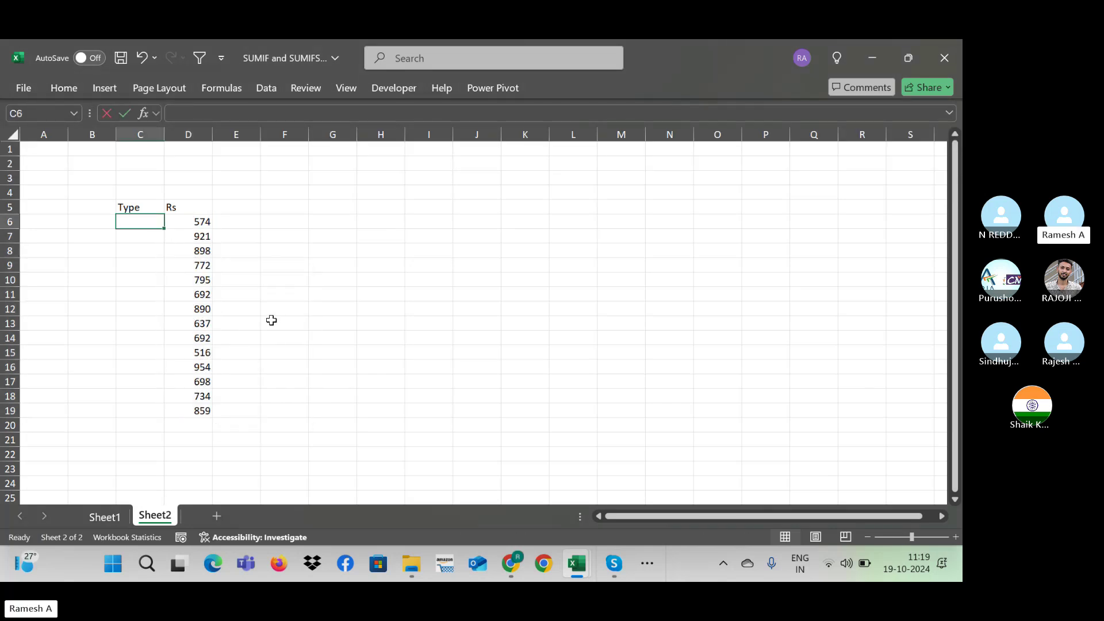
type("Dr")
key("Return")
type("C")
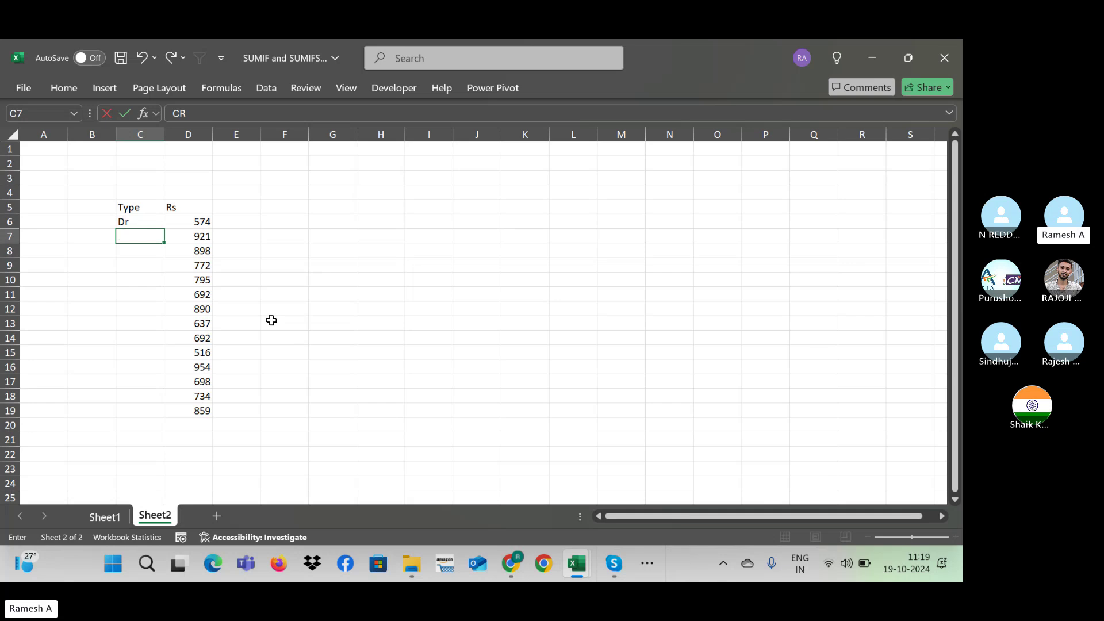
type("R")
key("Up")
key("shift+Down")
left_click(134, 218)
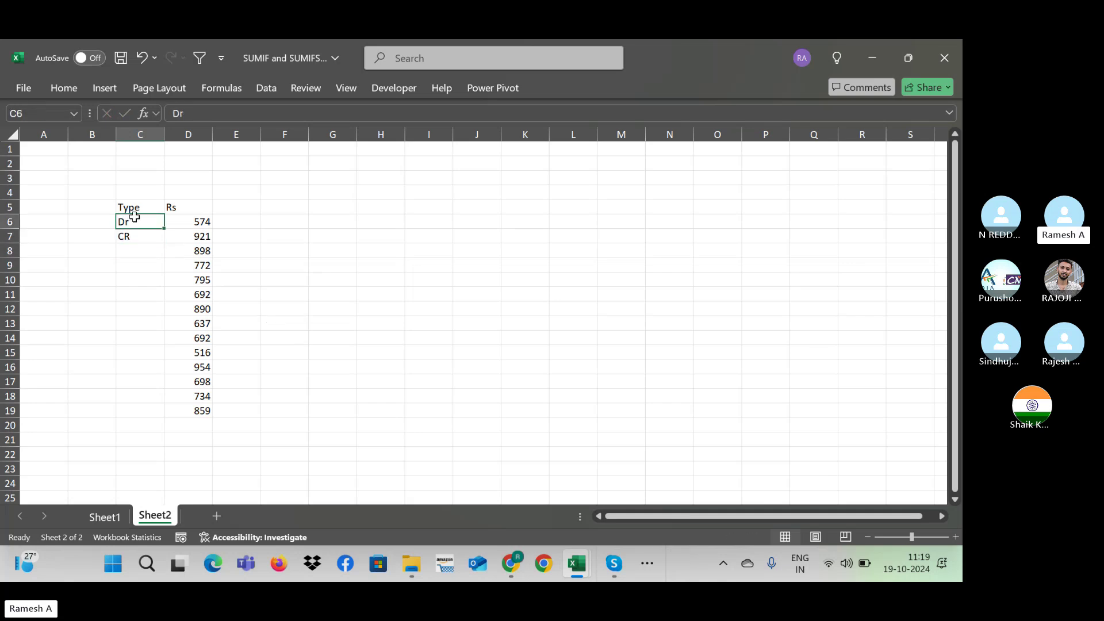
double_click(157, 222)
type("B")
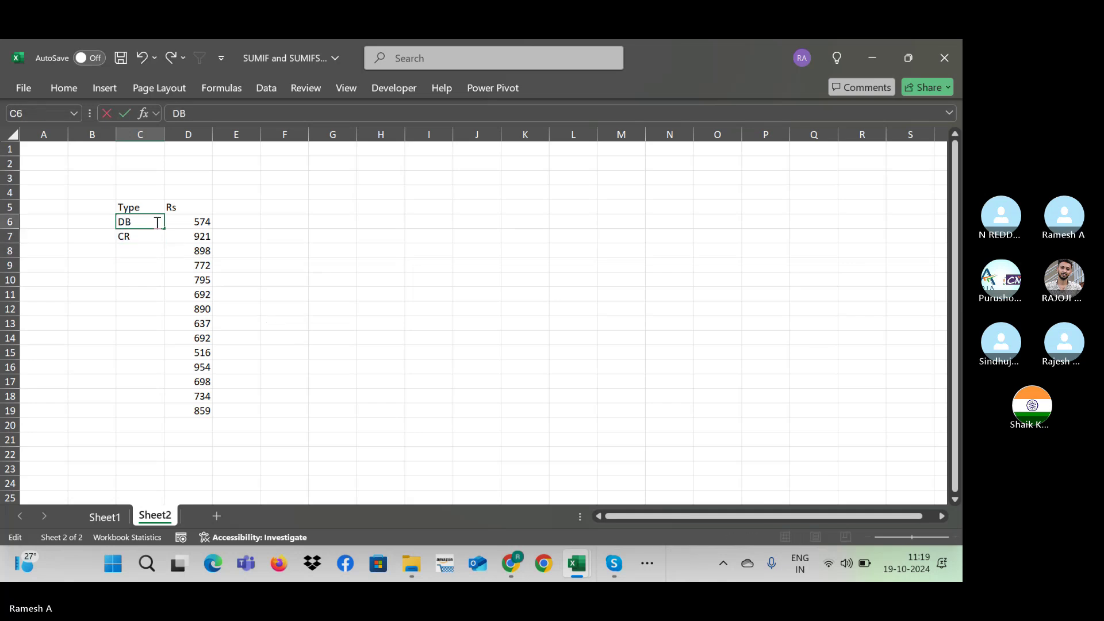
key("Return")
key("Up")
key("shift+Down")
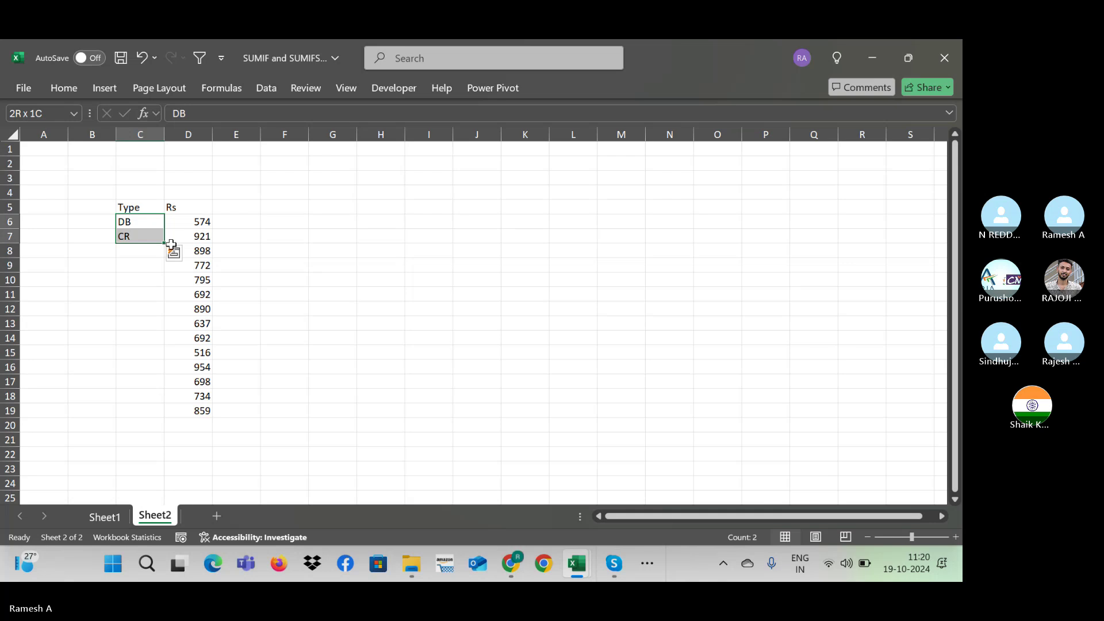
double_click(165, 244)
Step: Select cell H8 to start the criteria labels
left_click(297, 253)
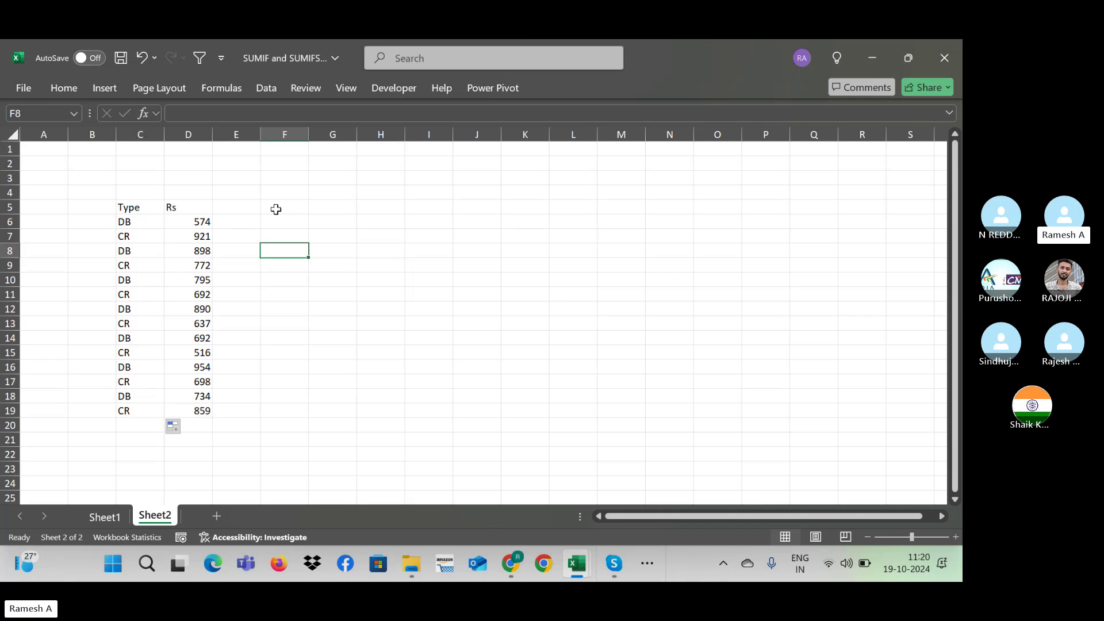
left_click(220, 211)
left_click(168, 211)
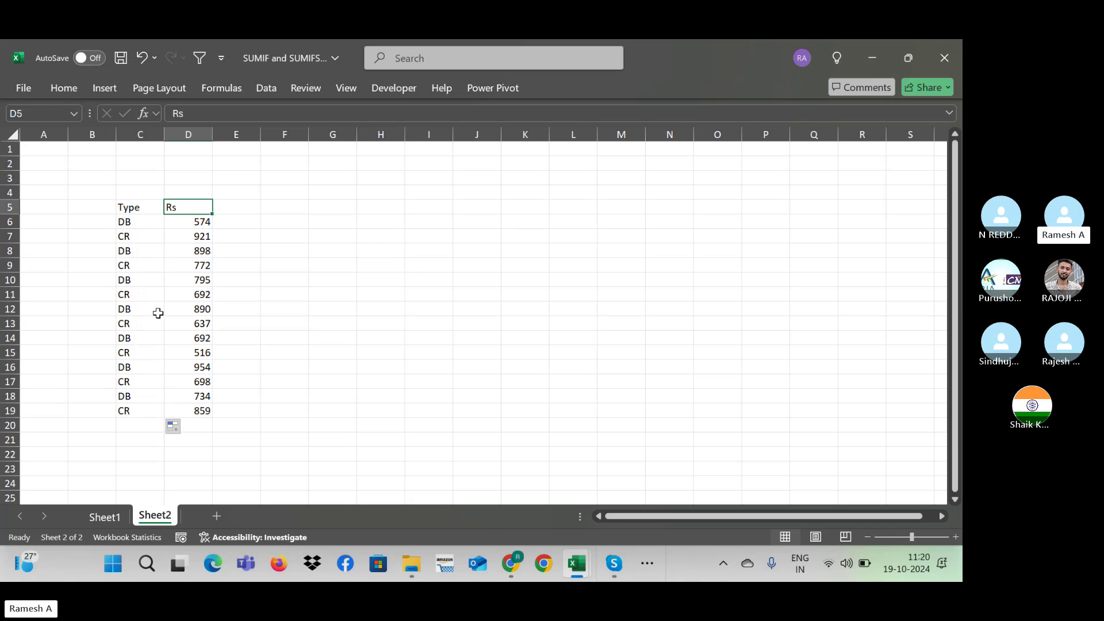
left_click(388, 248)
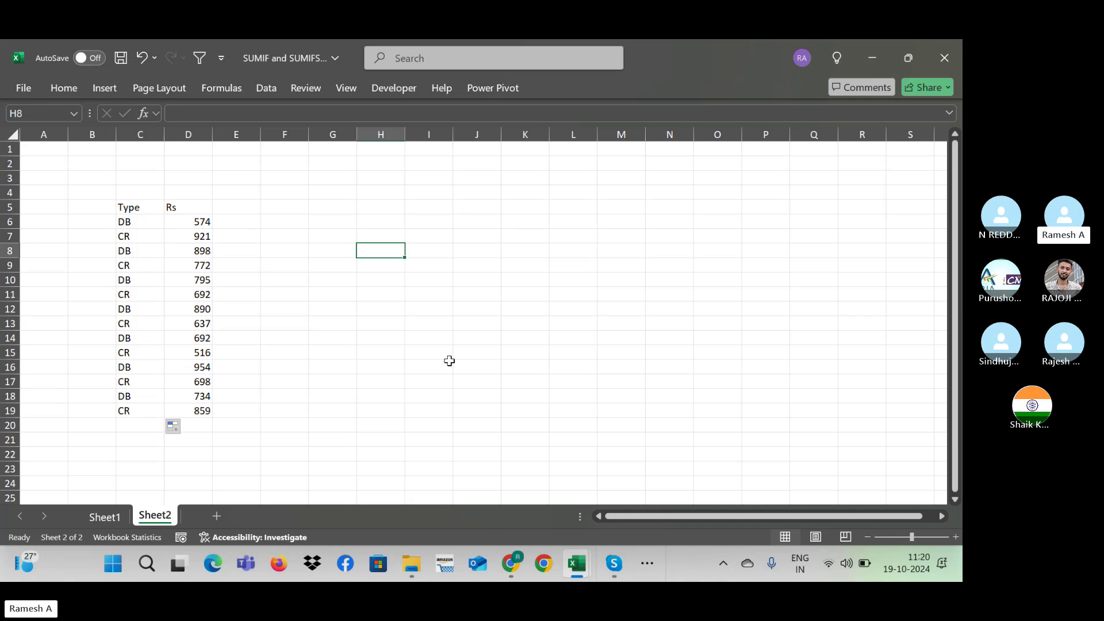
Step: Enter the criteria labels DB and CR in H8:H9
type("DB")
key("Return")
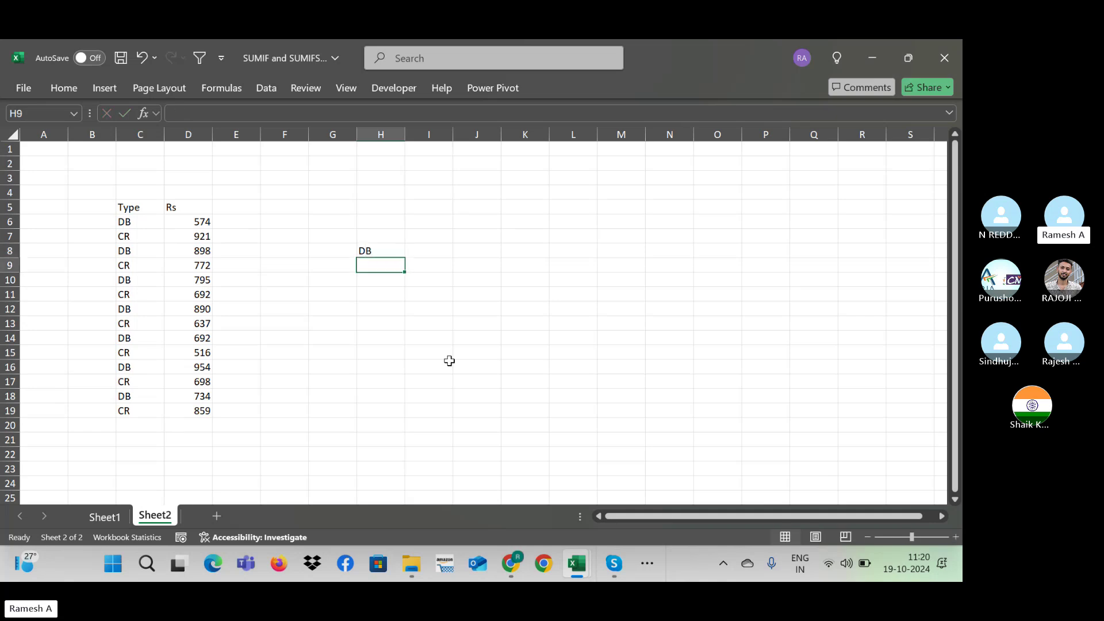
type("CR")
key("Return")
key("Up")
key("Up")
key("Right")
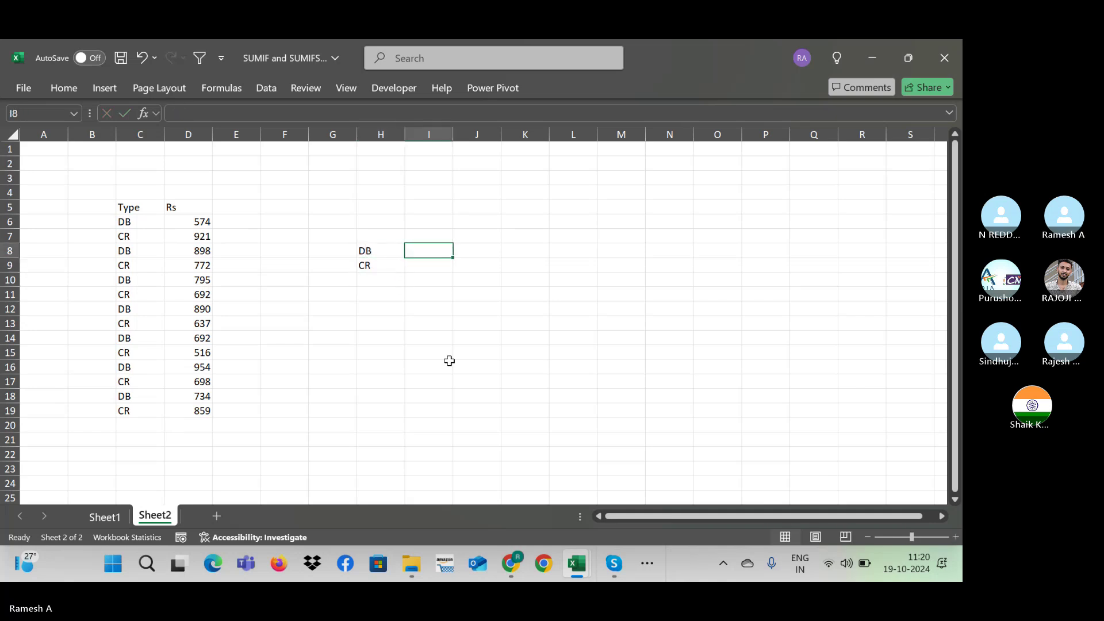
Step: Enter =SUMIFS($D$6:$D$19,$C$6:$C$19,H8) in I8 to total DB at 5537
type("=sum")
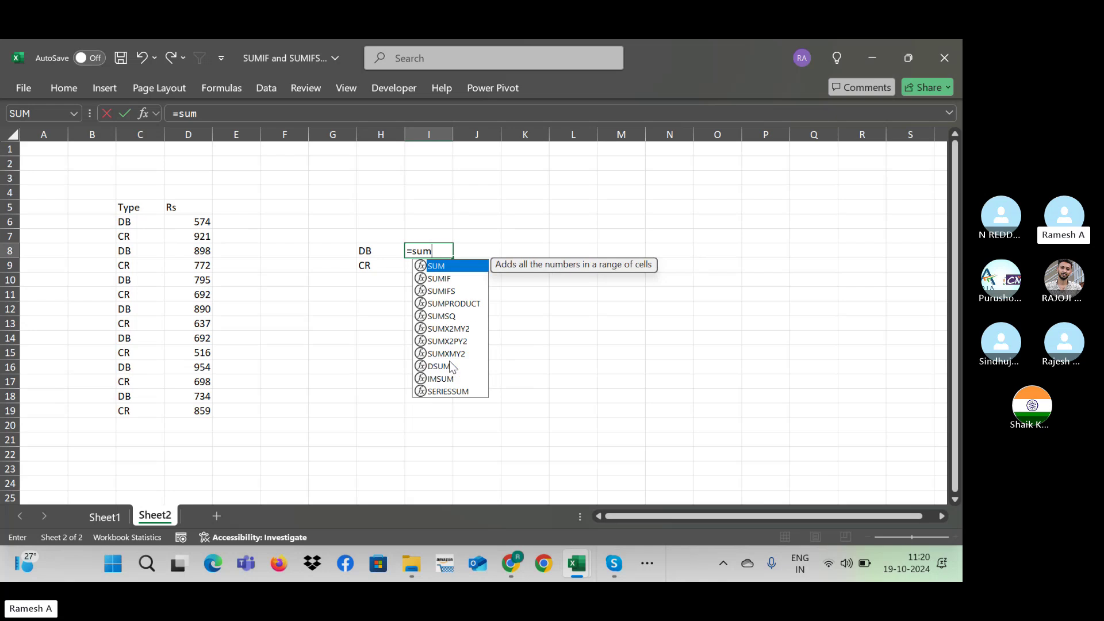
type("ifs")
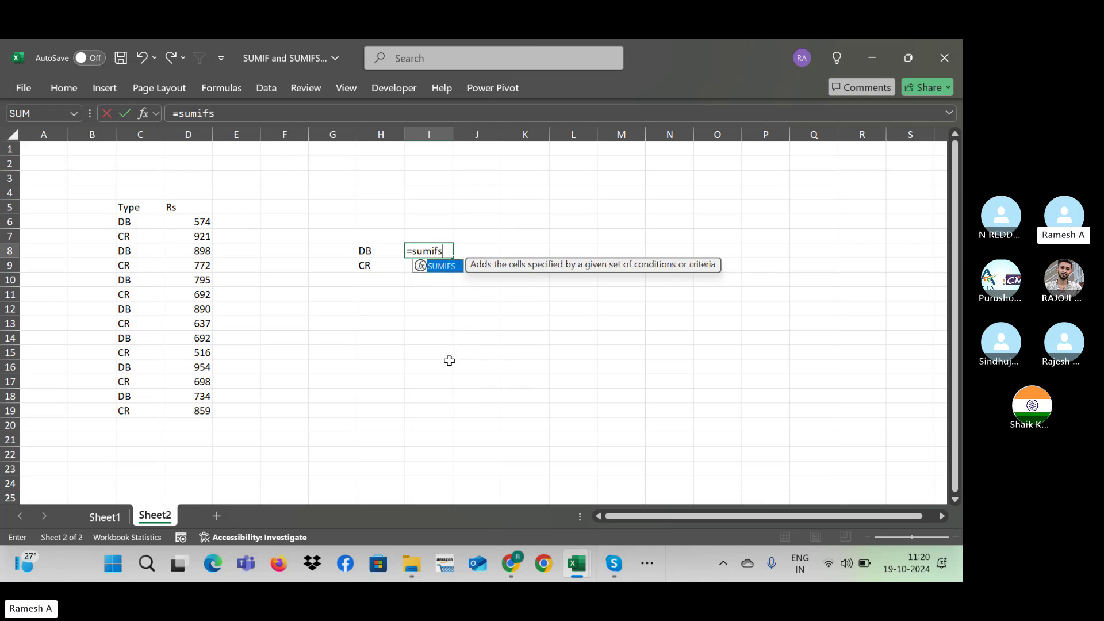
type("(")
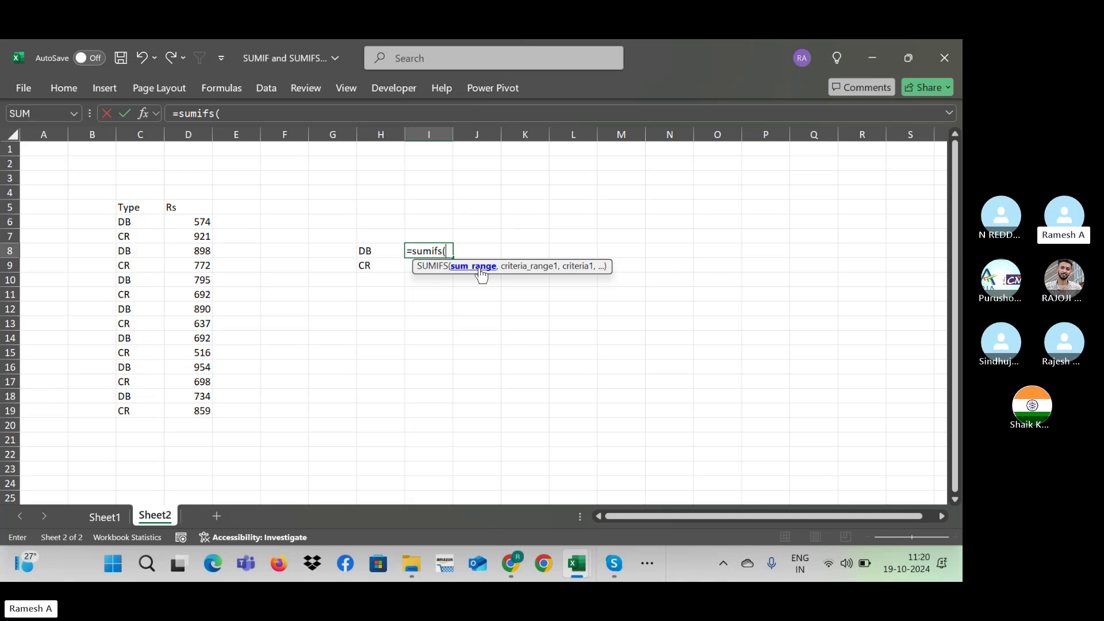
left_click(201, 223)
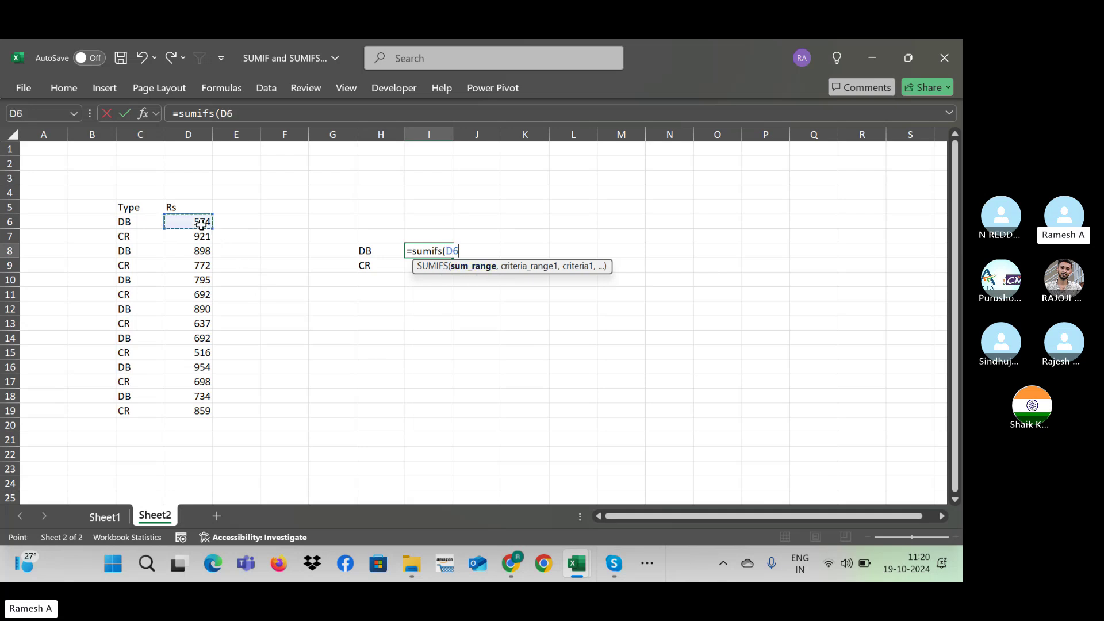
key("ctrl+shift+Down")
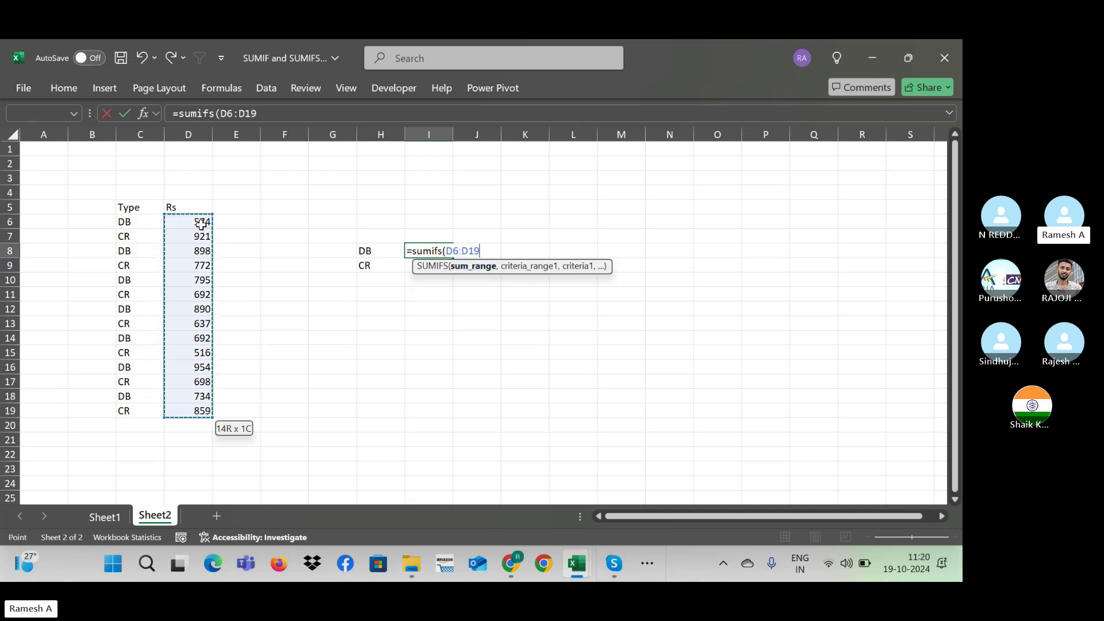
key("F4")
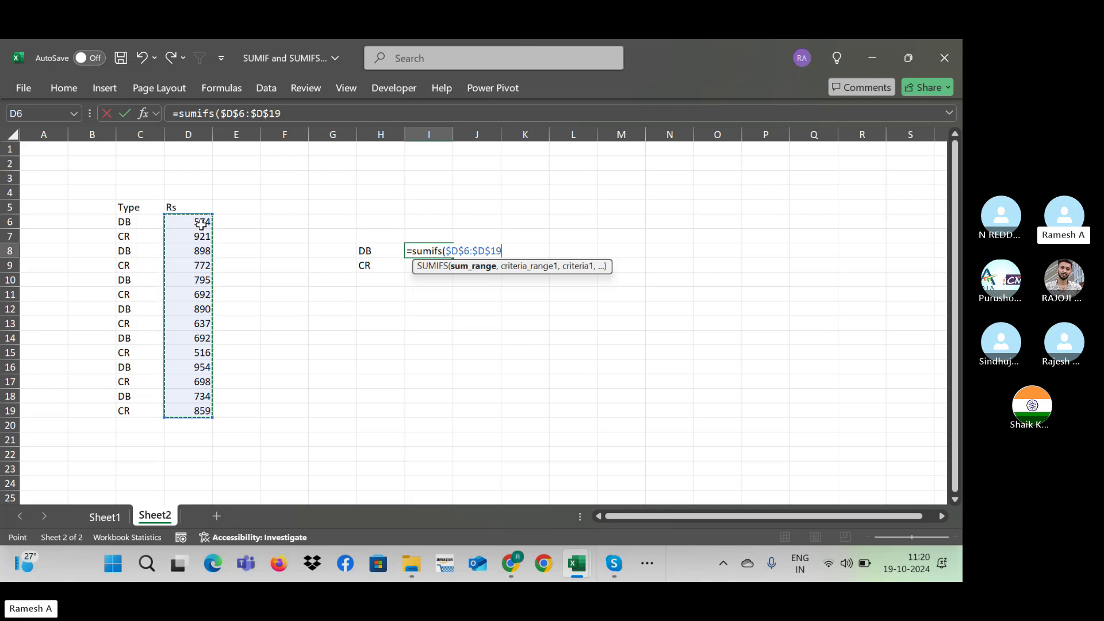
type(",")
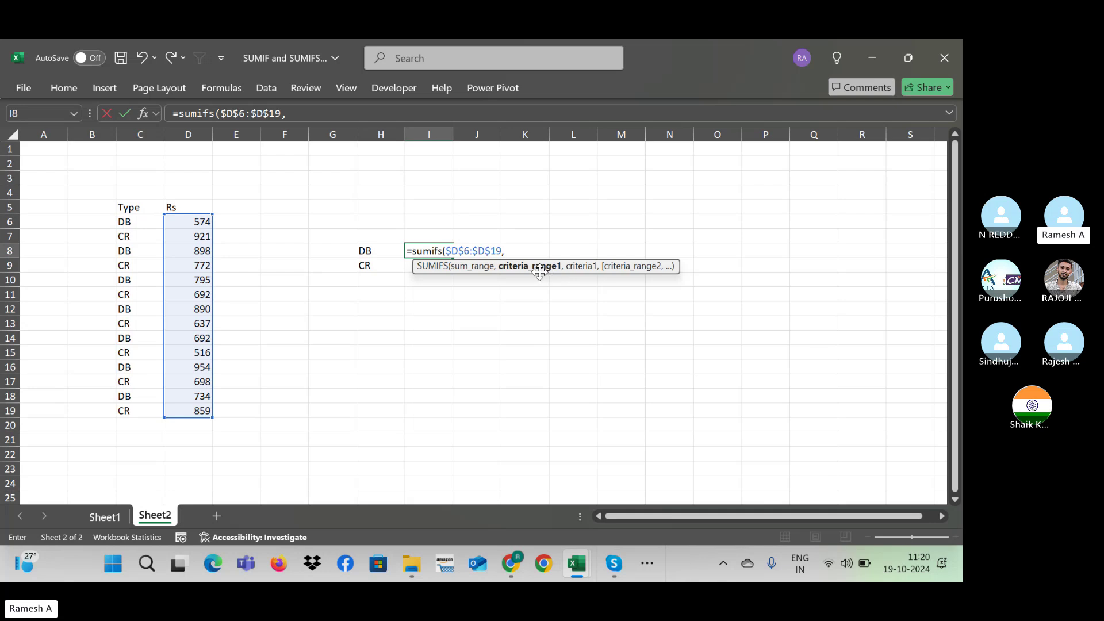
left_click(135, 219)
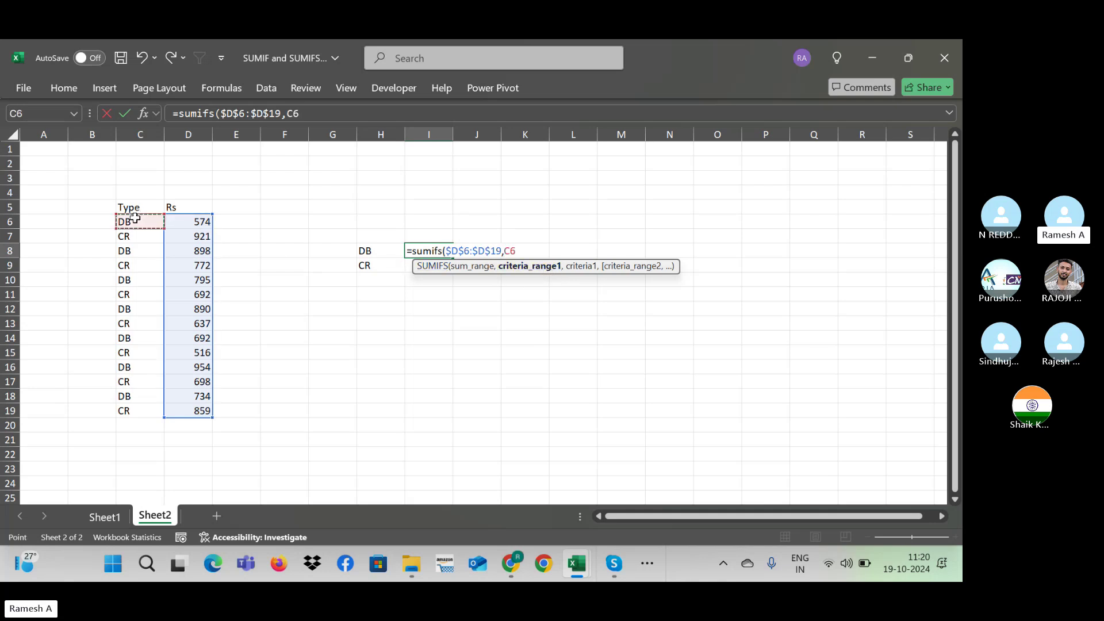
key("ctrl+shift+Down")
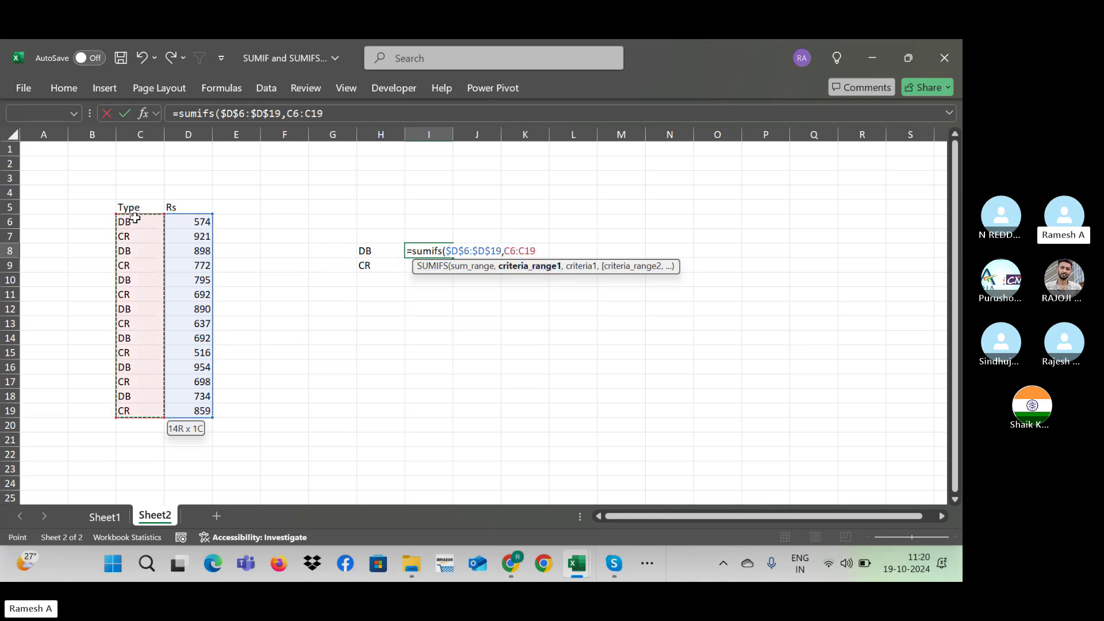
key("F4")
type(",")
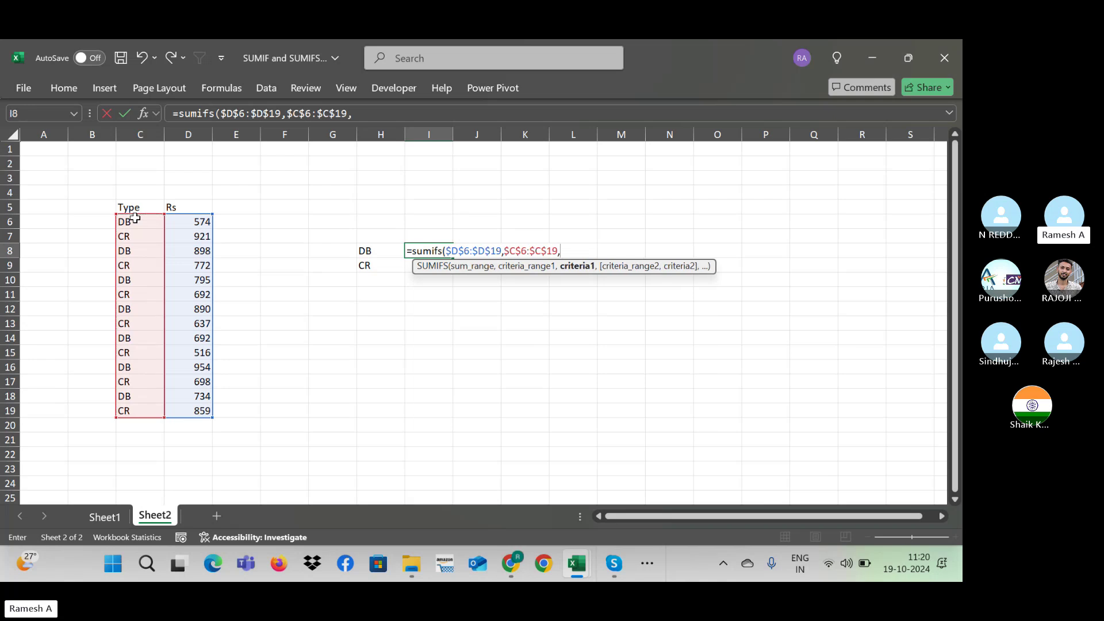
left_click(376, 252)
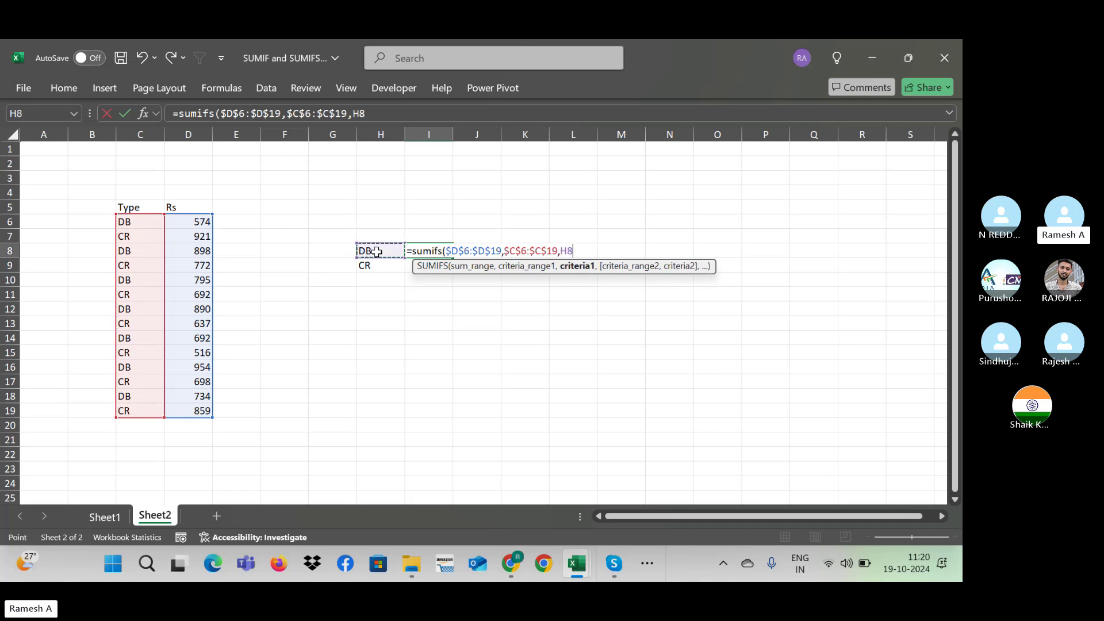
type(")")
key("Return")
Step: Copy the SUMIFS formula down to I9 for the CR total of 5095
key("Up")
key("shift+Down")
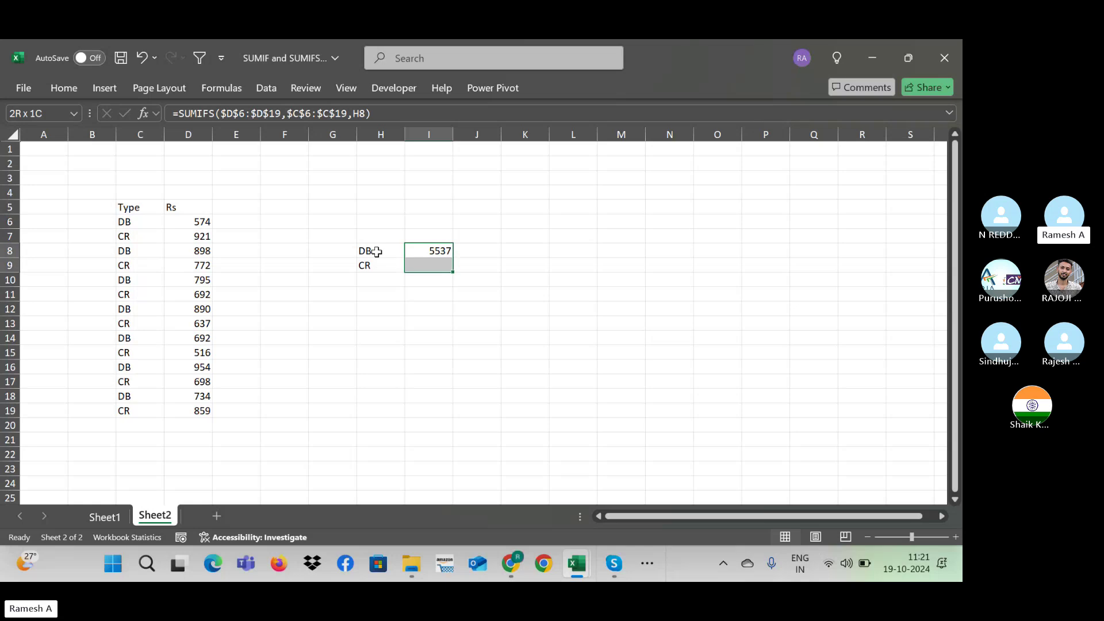
key("ctrl+d")
key("Down")
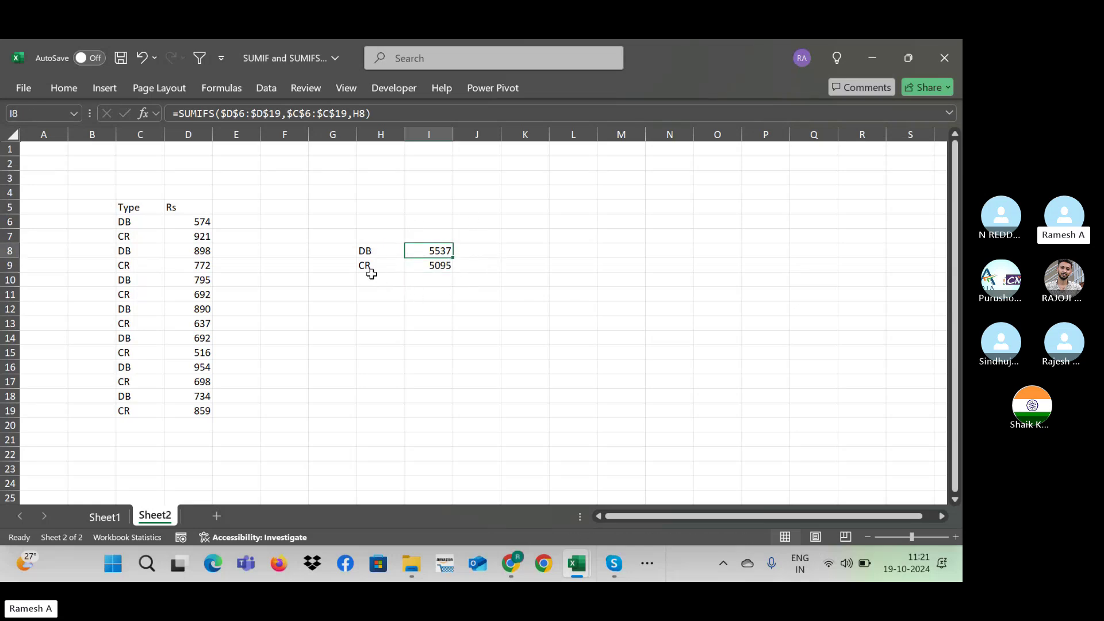
Step: Enter =I9-I8 in I10 to show the difference, -442
left_click(441, 280)
type("==")
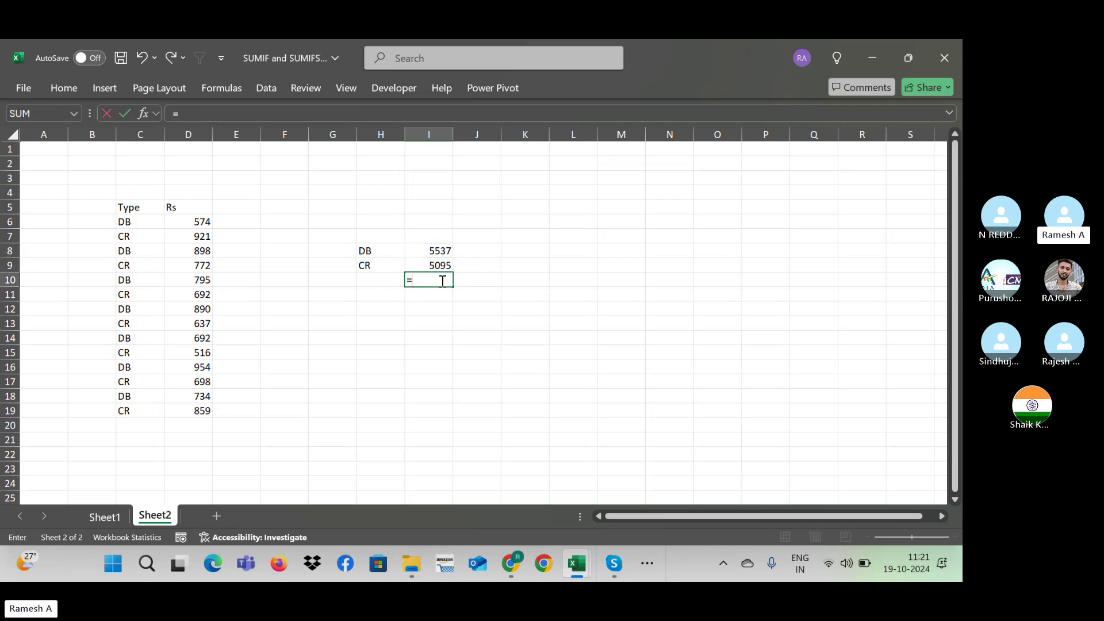
key("Up")
type("-")
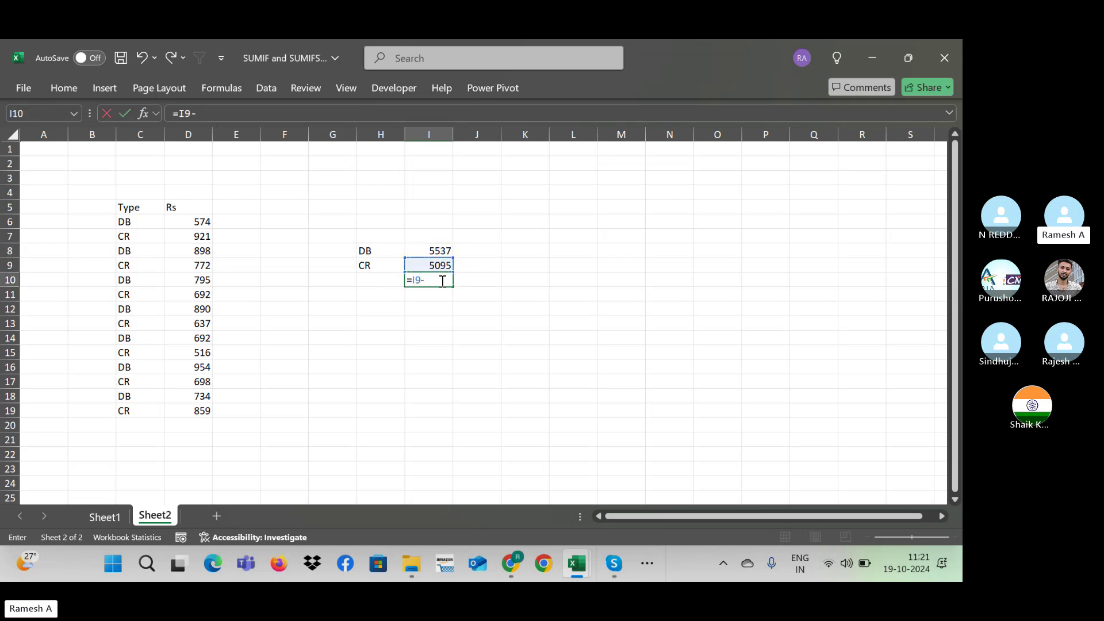
key("Up")
key("Up")
key("Return")
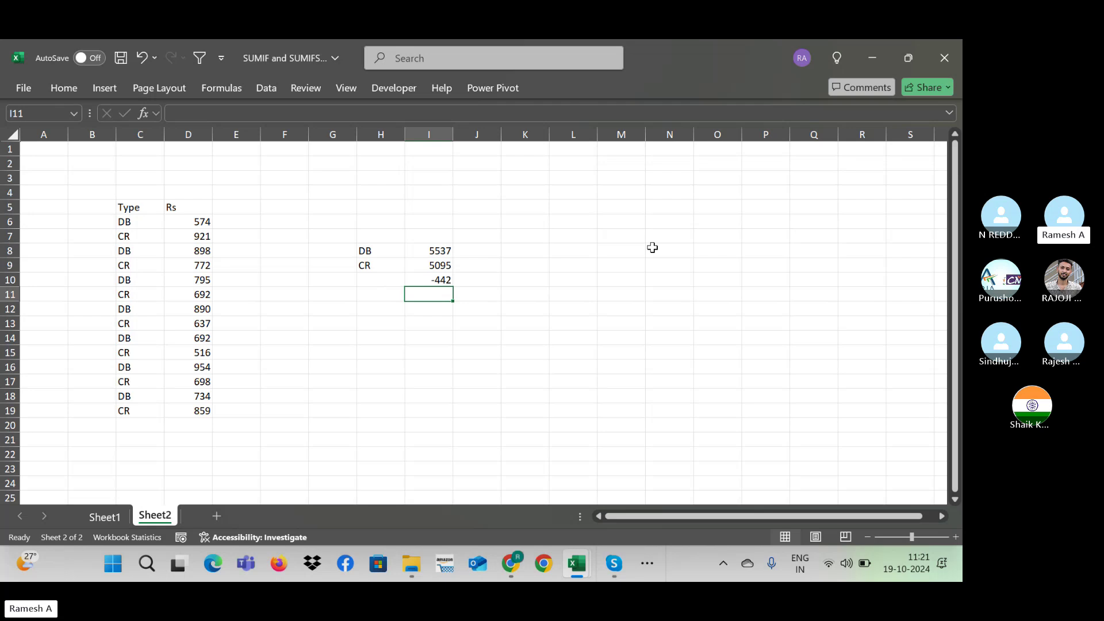
key("Left")
key("Left")
key("Left")
key("Left")
key("Left")
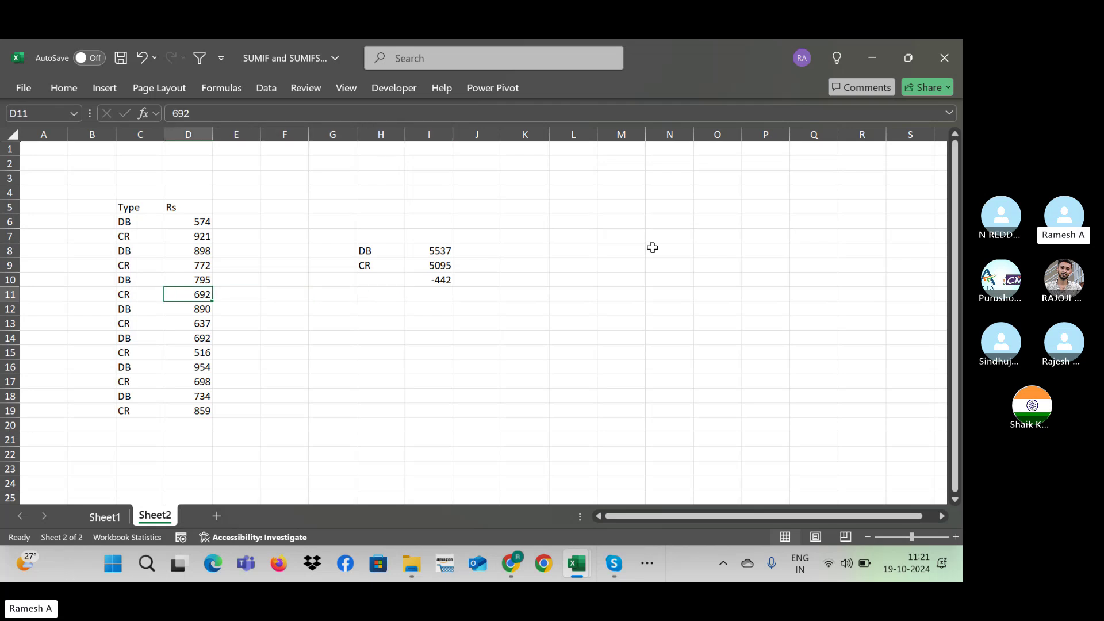
key("Up")
key("Up")
key("Up")
key("Up")
key("Up")
key("Up")
key("Down")
key("ctrl+shift+Down")
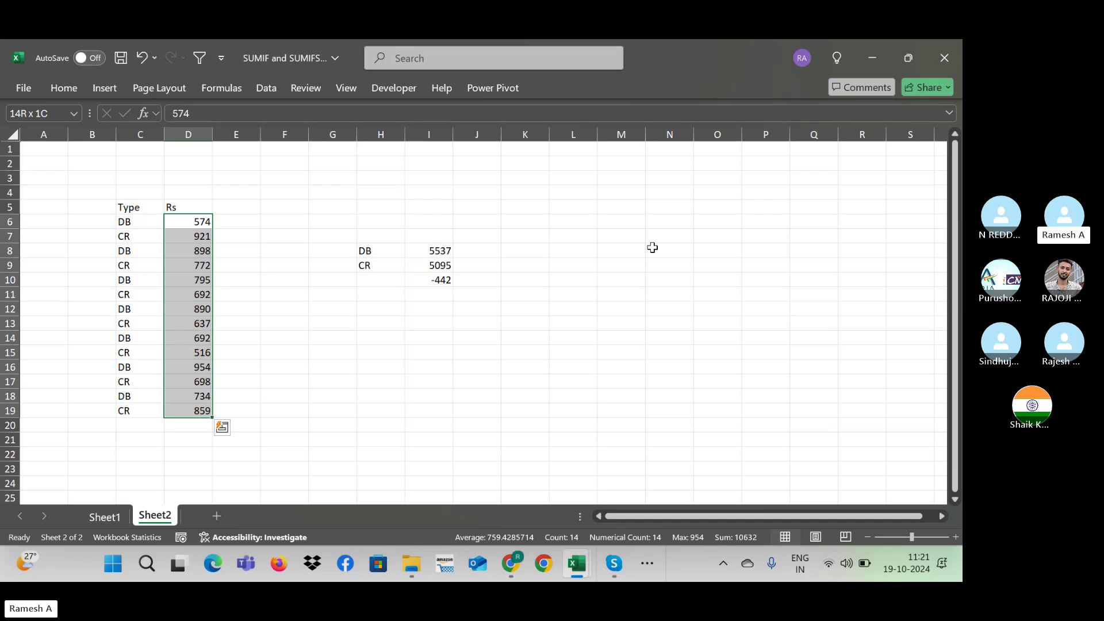
key("Right")
key("Right")
key("Right")
key("Right")
key("Down")
key("Down")
key("Down")
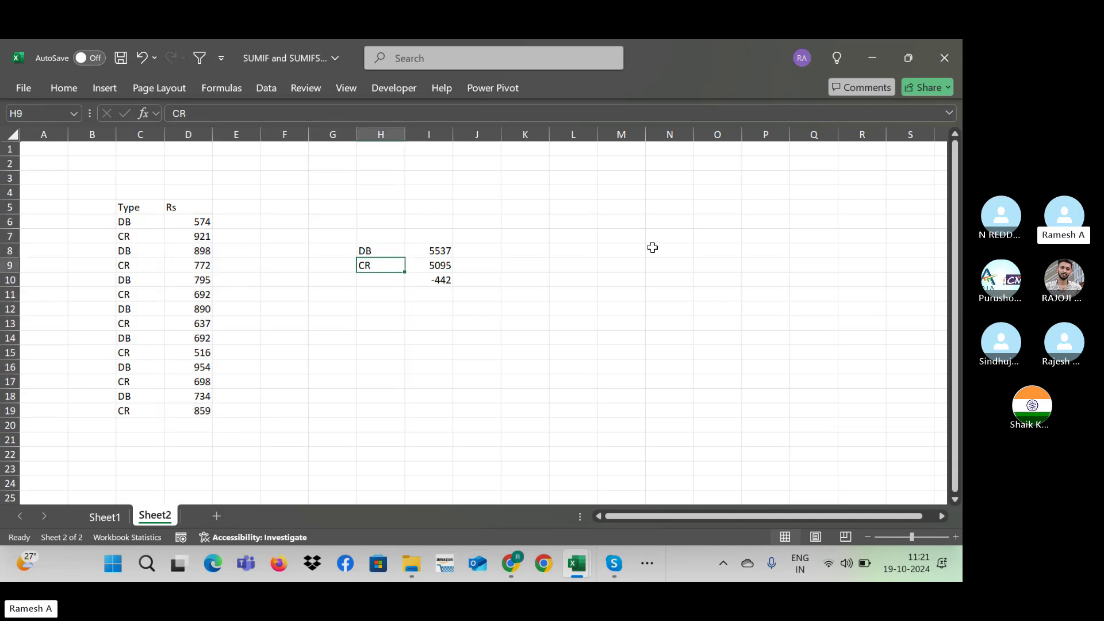
key("Right")
key("Down")
key("Up")
key("Up")
key("Down")
key("Down")
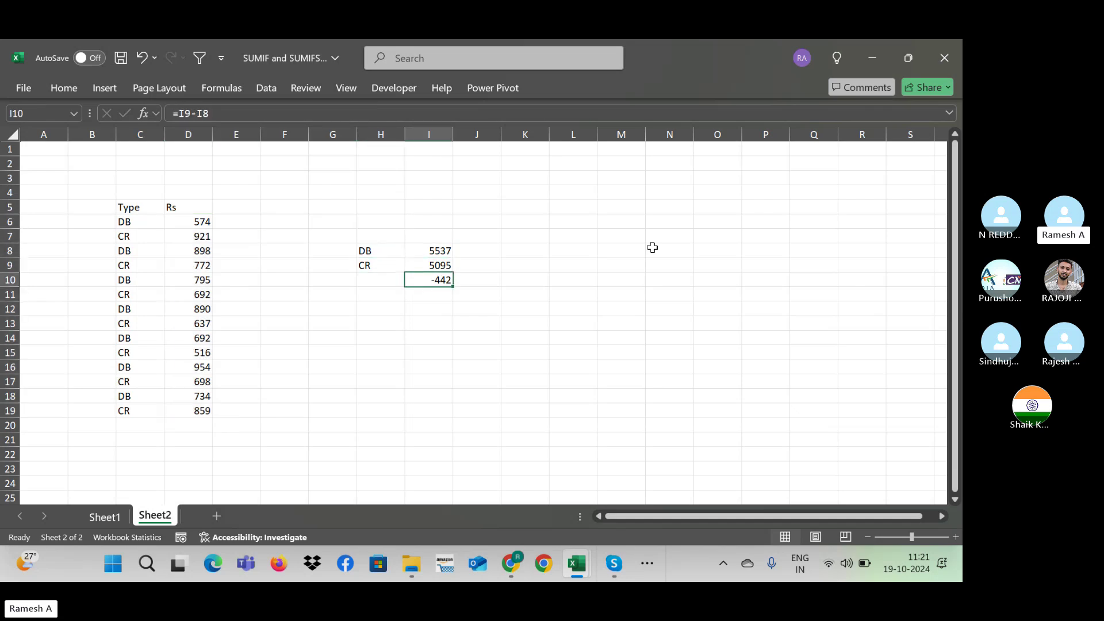
key("Up")
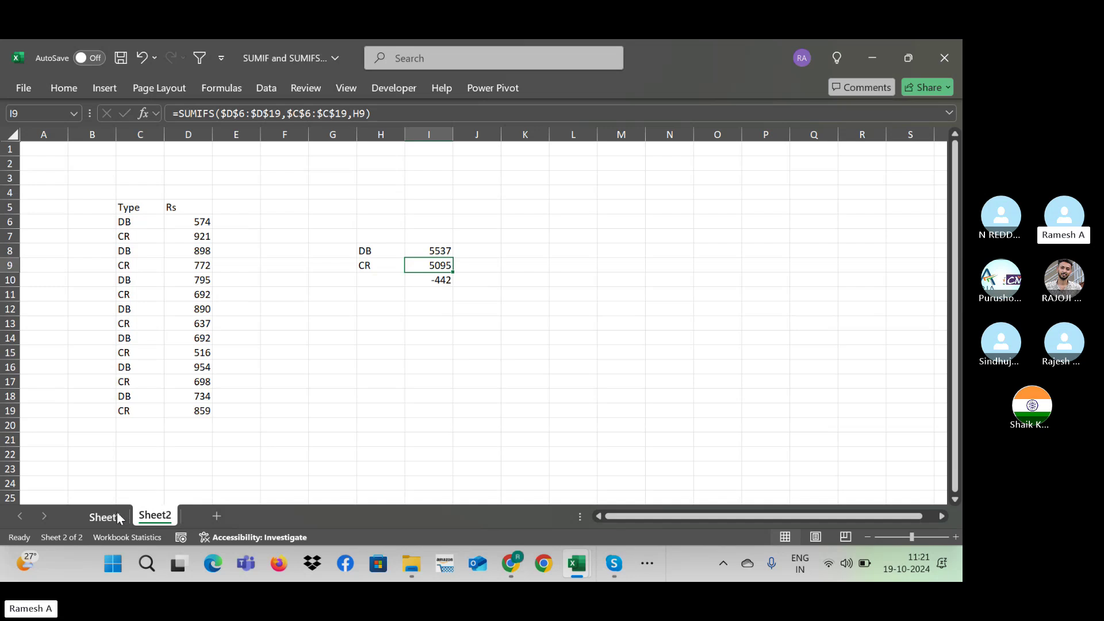
Step: Review Sheet1's single-criteria results and Sheet2's DB formula, then switch to Skype
left_click(103, 517)
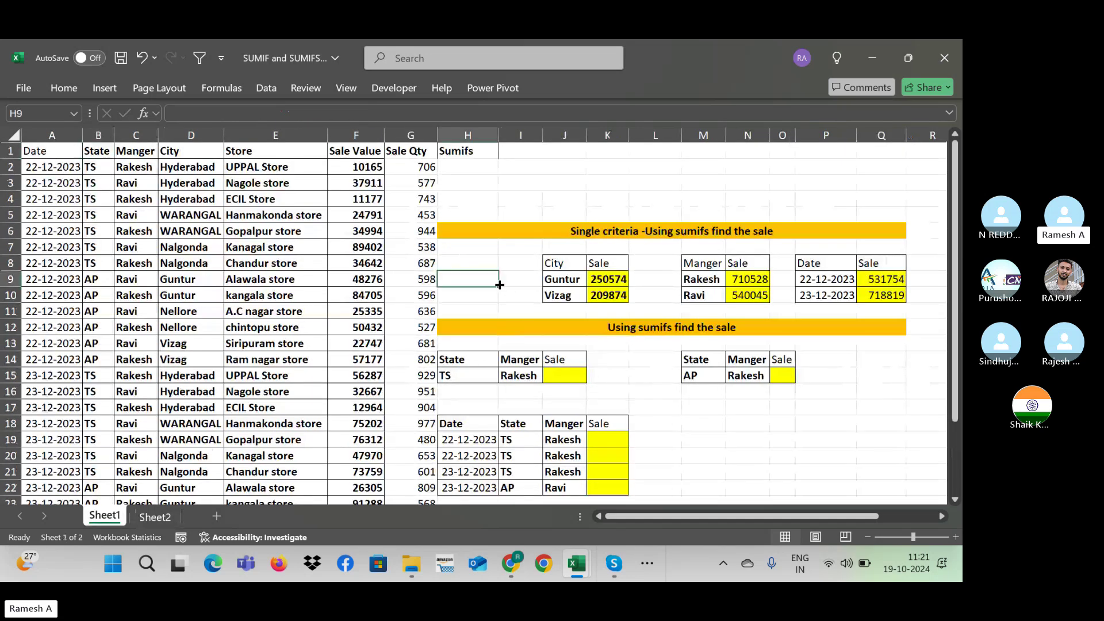
key("Right")
key("Right")
key("Right")
key("Right")
key("Right")
key("Right")
key("Right")
key("Right")
key("Right")
key("Right")
key("Right")
key("Right")
key("Right")
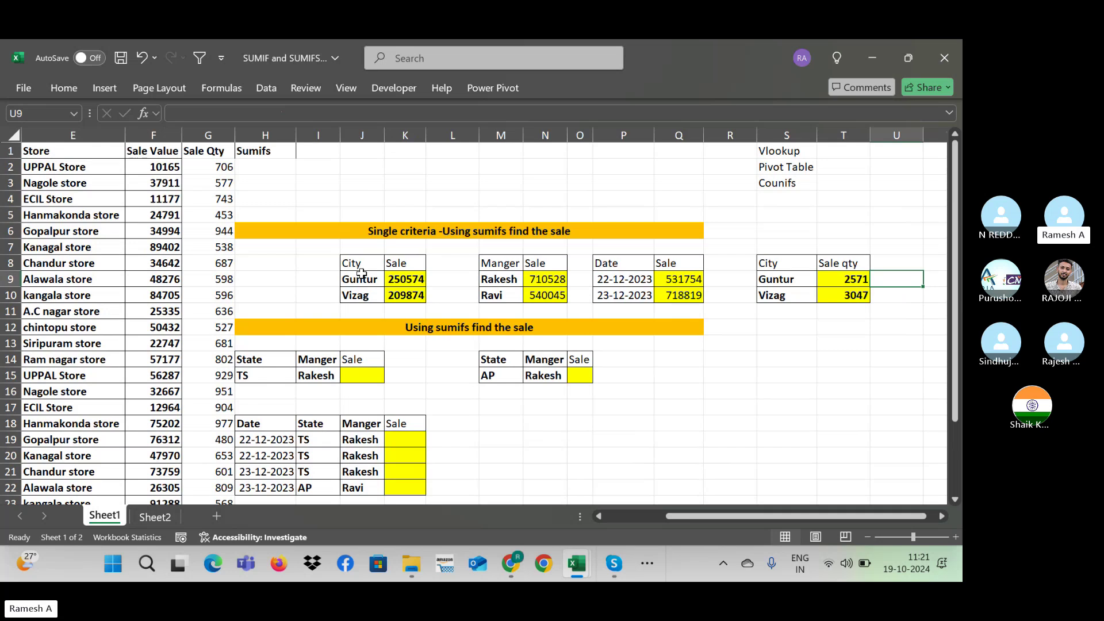
left_click(169, 519)
left_click(442, 245)
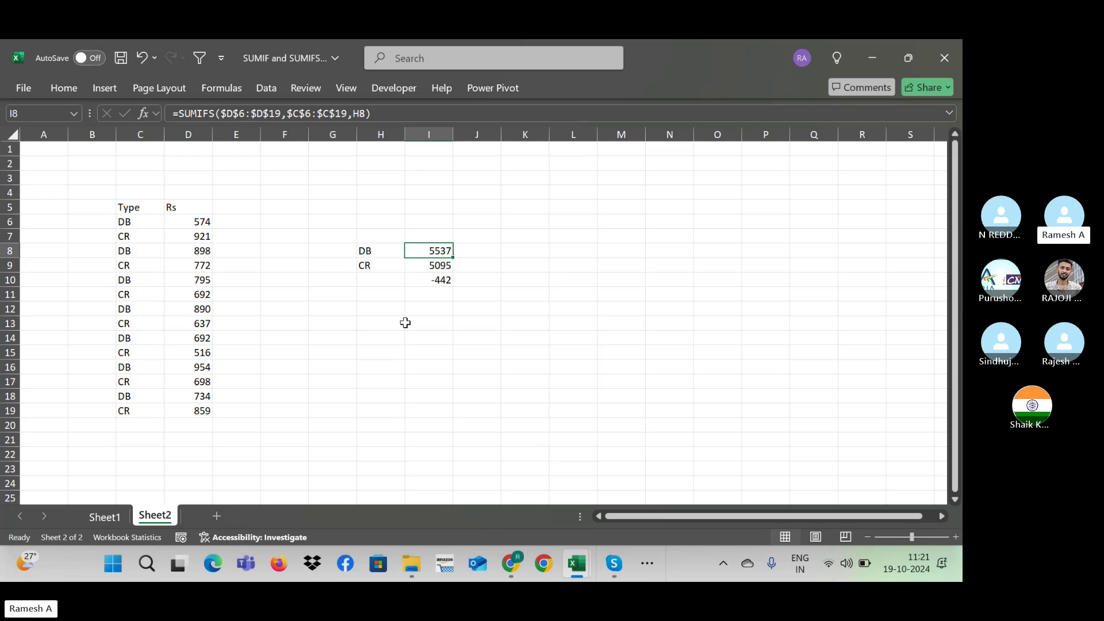
left_click(111, 517)
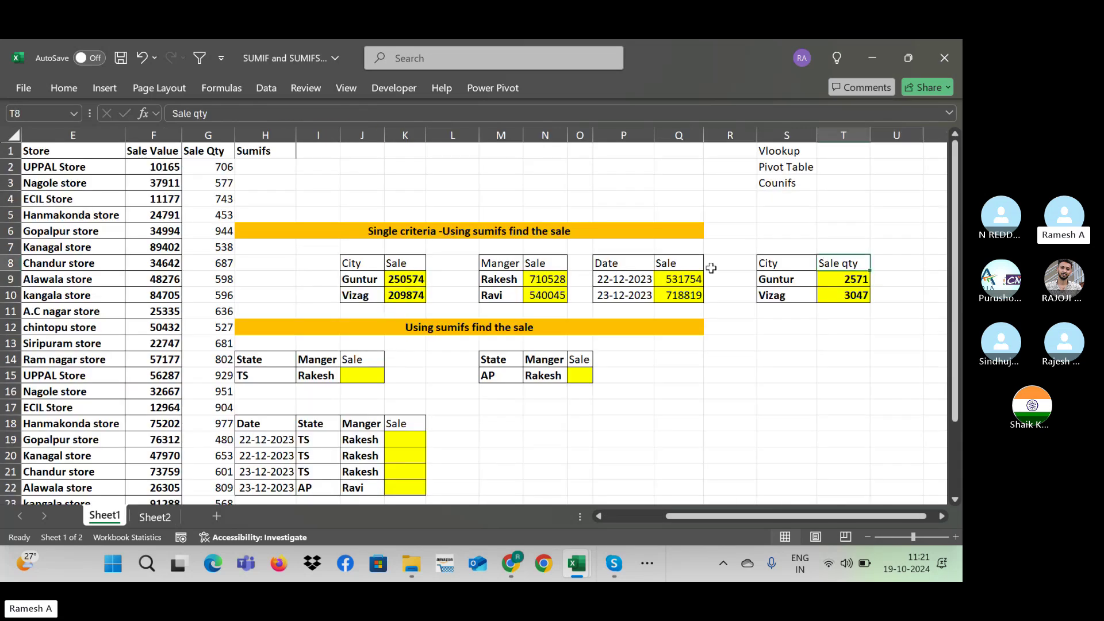
left_click_drag(348, 244, 851, 311)
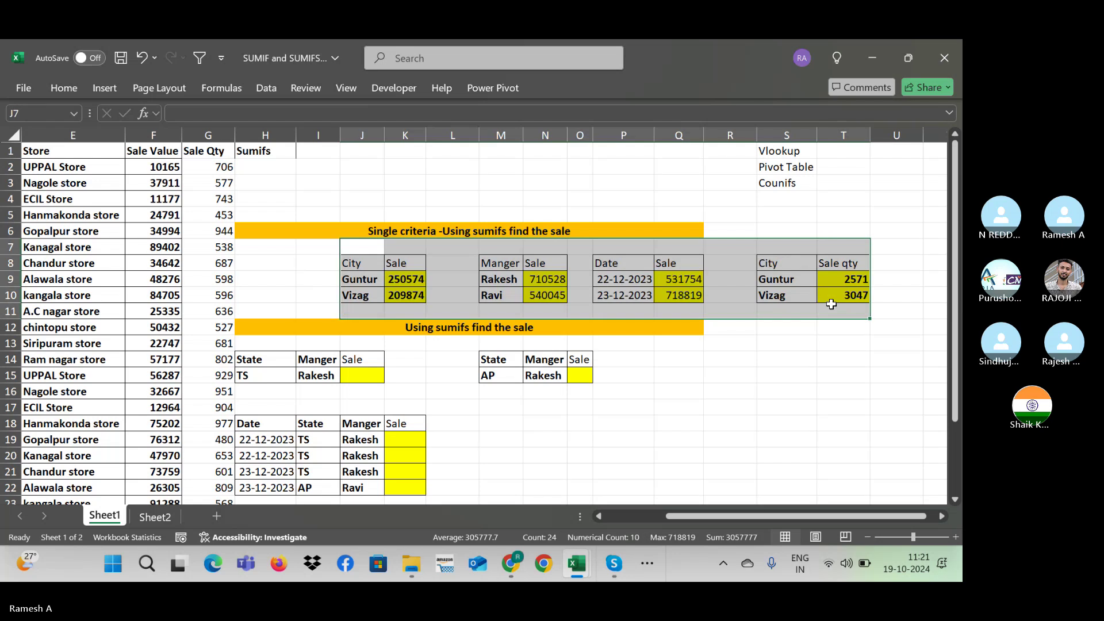
key("alt+Tab")
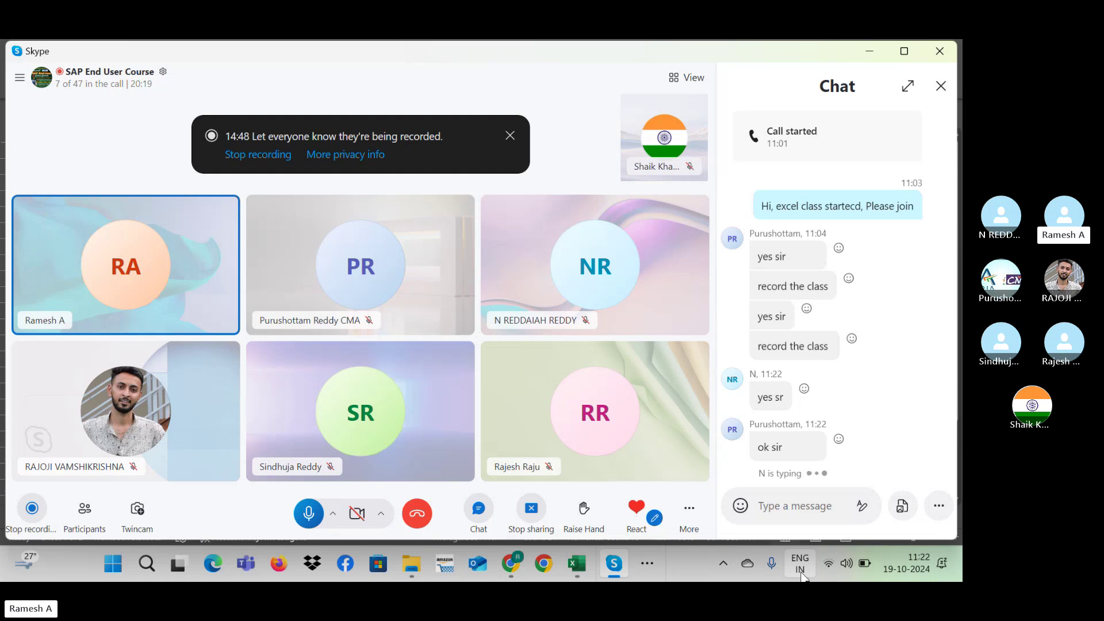
Step: Switch back to the Excel workbook and clear the result-table selection
key("alt+Tab")
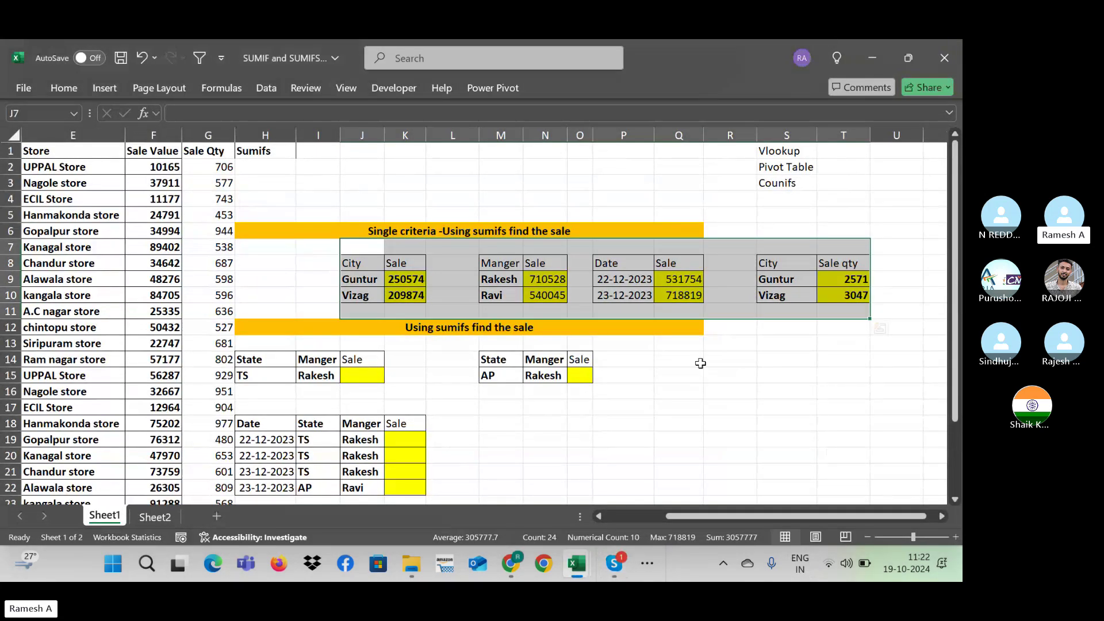
left_click(564, 454)
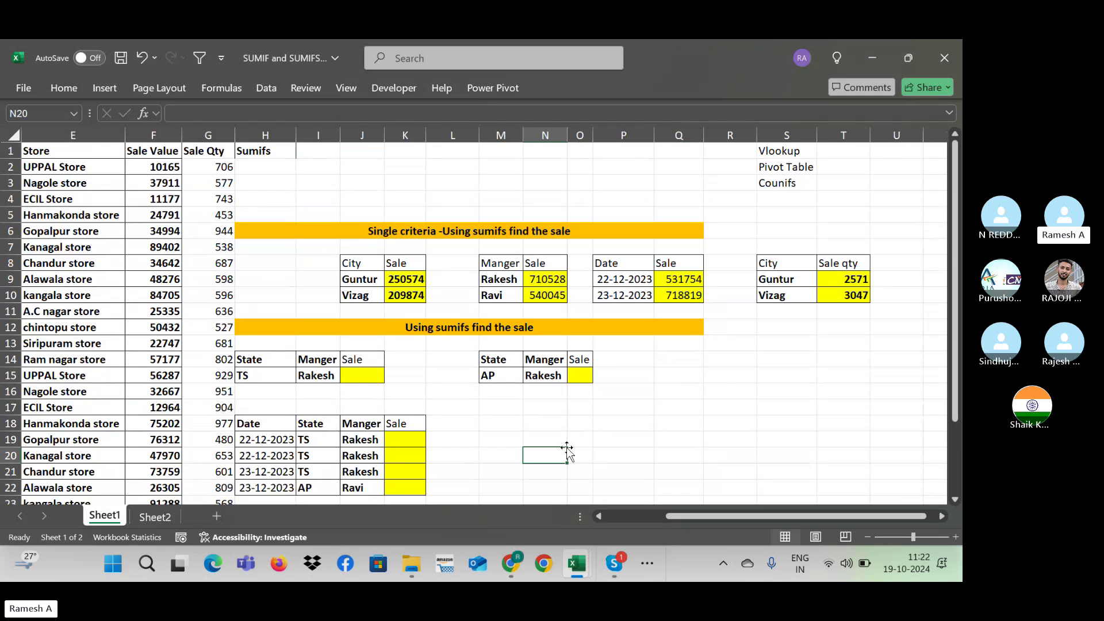
Step: Insert a blank column at H and check the shifted State/Manger tables and data
left_click(262, 136)
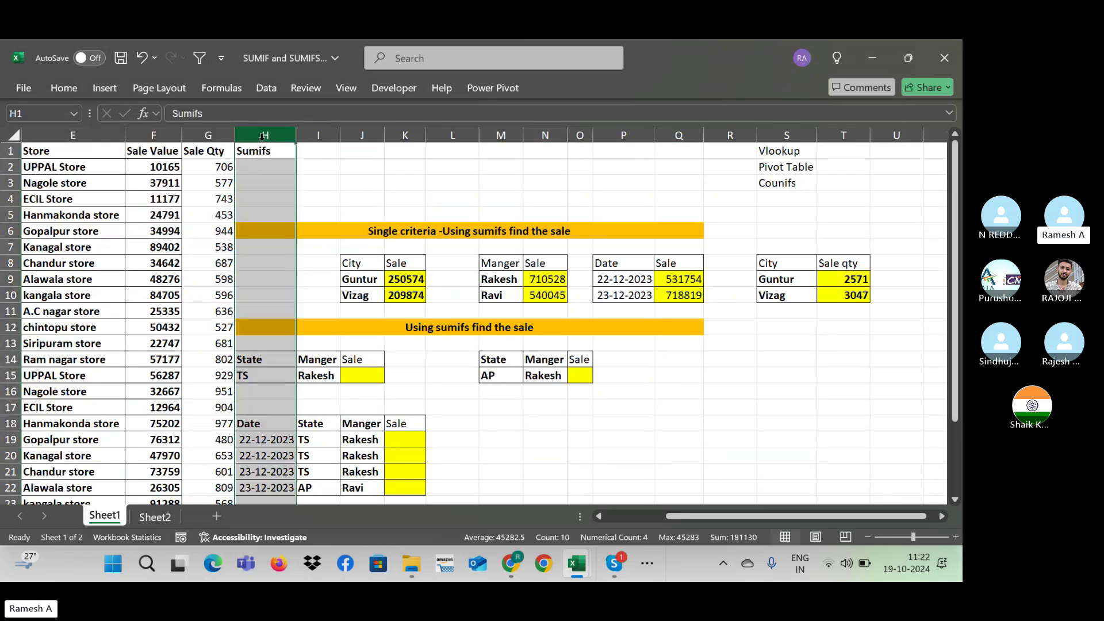
key("ctrl+shift+plus")
key("Down")
key("Down")
key("Down")
key("Down")
key("Down")
key("Down")
key("Down")
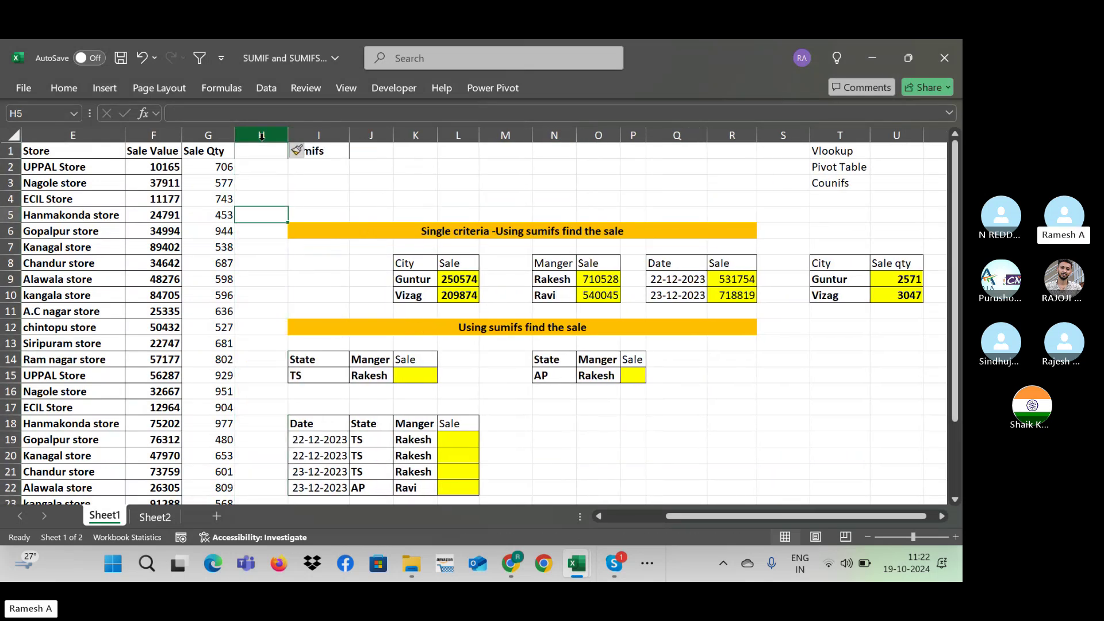
key("Right")
key("Right")
key("Right")
key("Right")
key("Down")
key("Down")
key("Down")
key("Down")
key("Down")
key("Down")
key("Down")
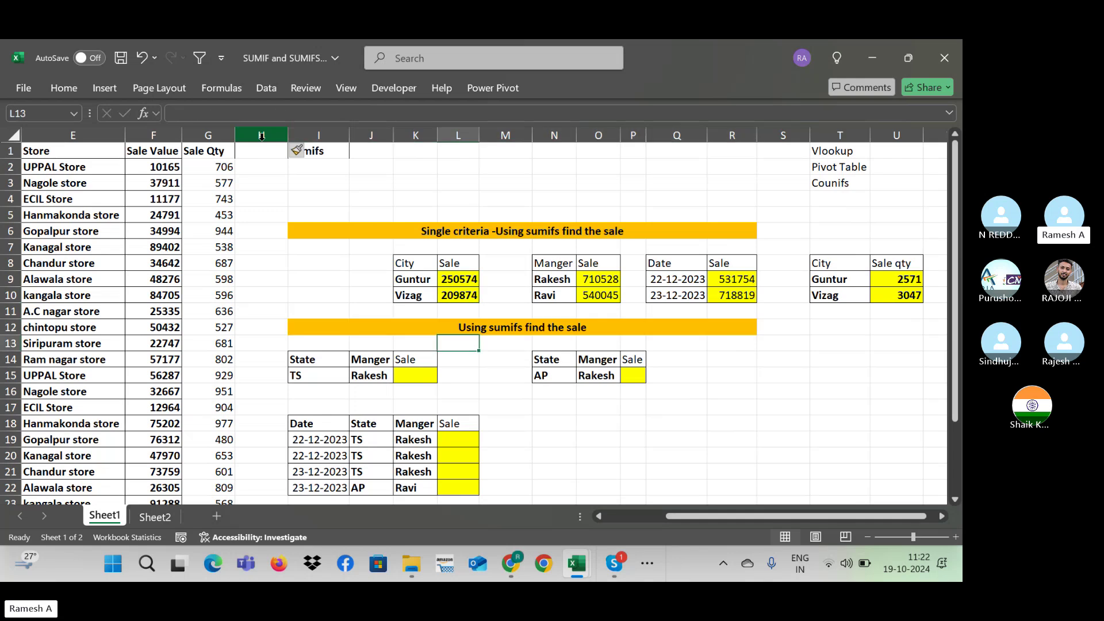
key("Left")
key("Up")
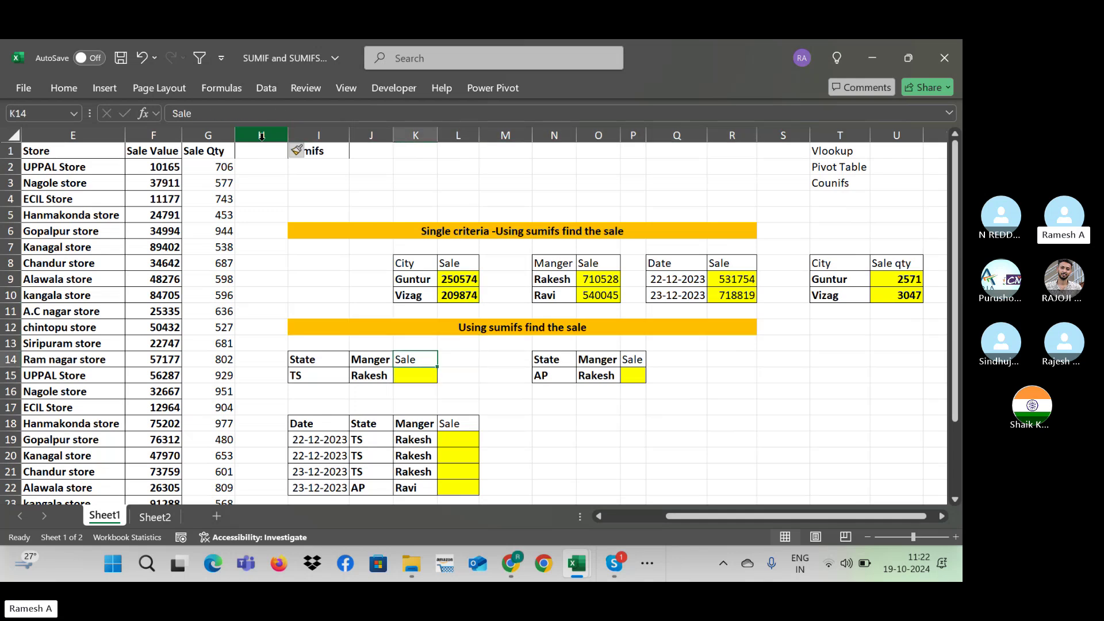
key("Home")
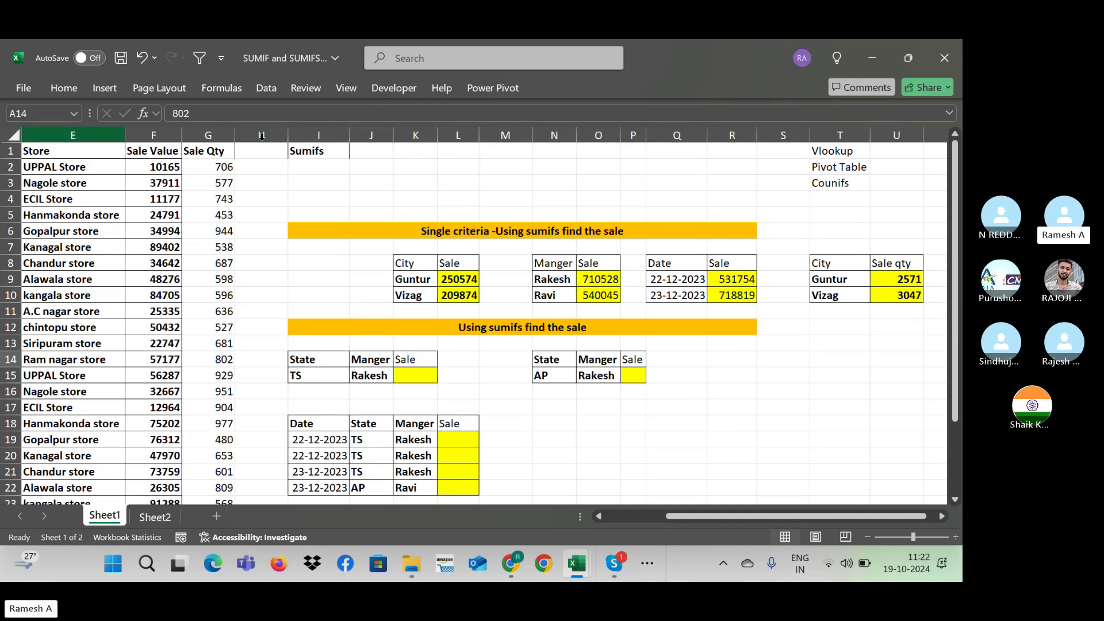
key("Right")
key("Right")
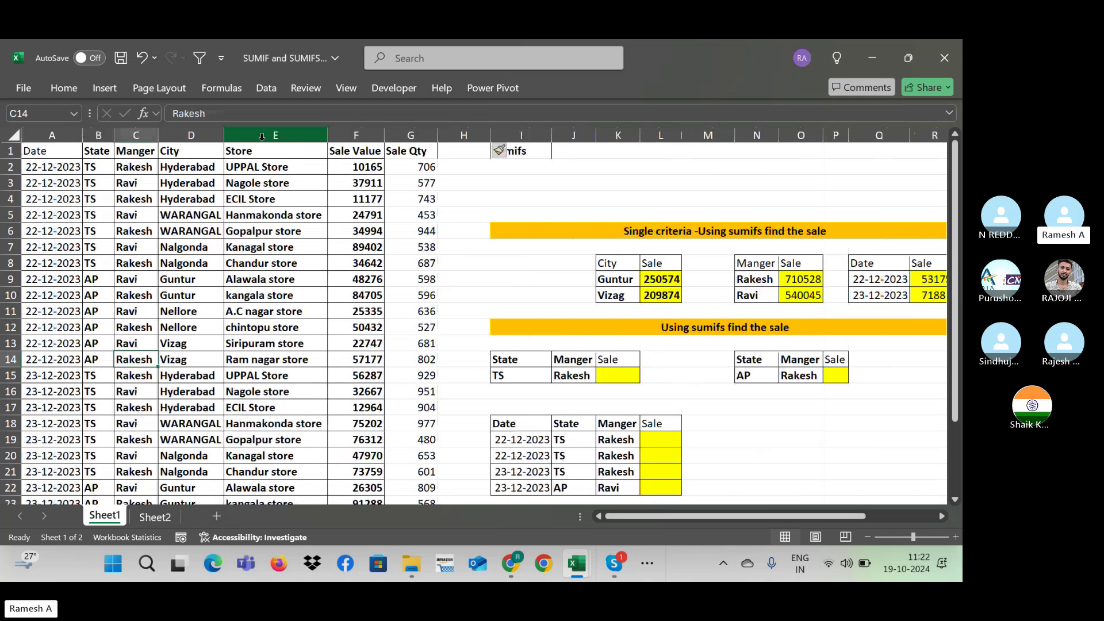
key("Up")
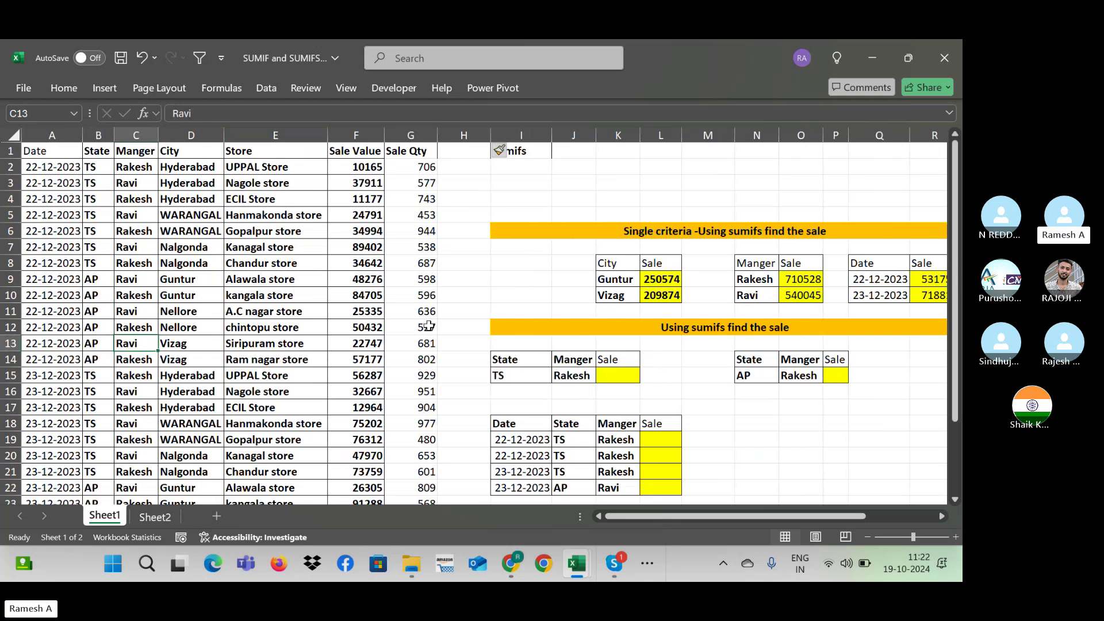
Step: Review the manager-wise SUMIFS formula and the TS and Rakesh criteria cells
left_click(786, 281)
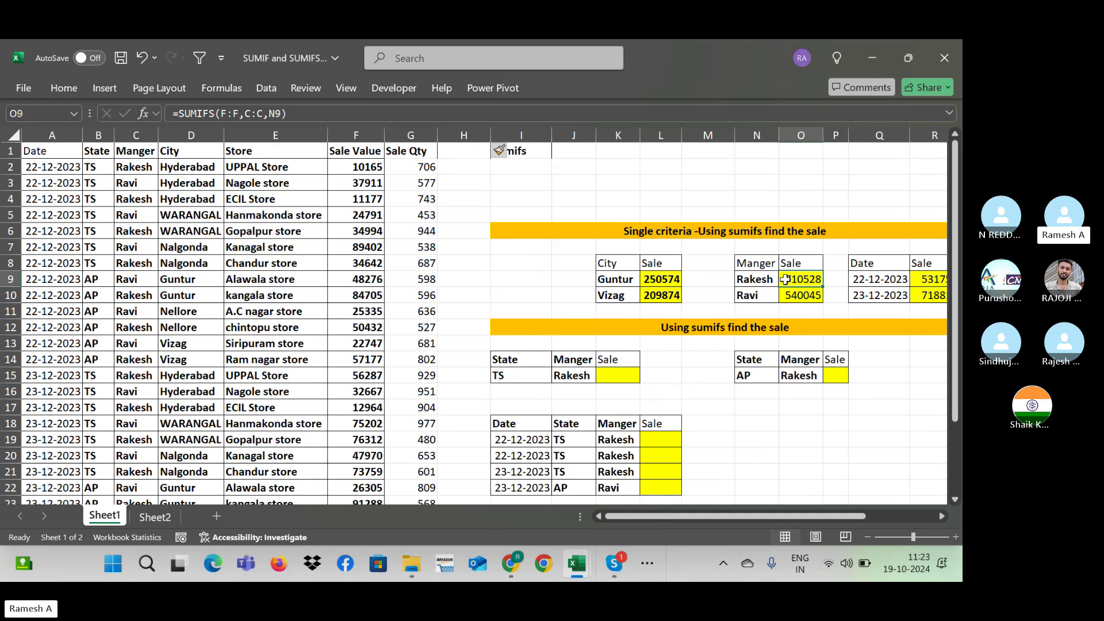
left_click(613, 381)
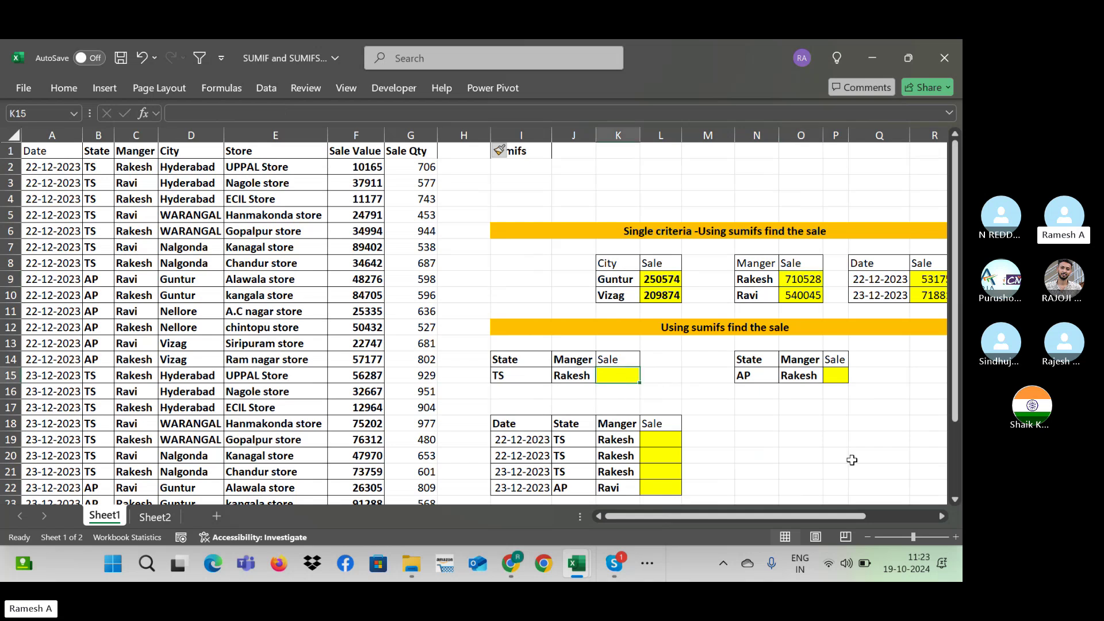
left_click(830, 375)
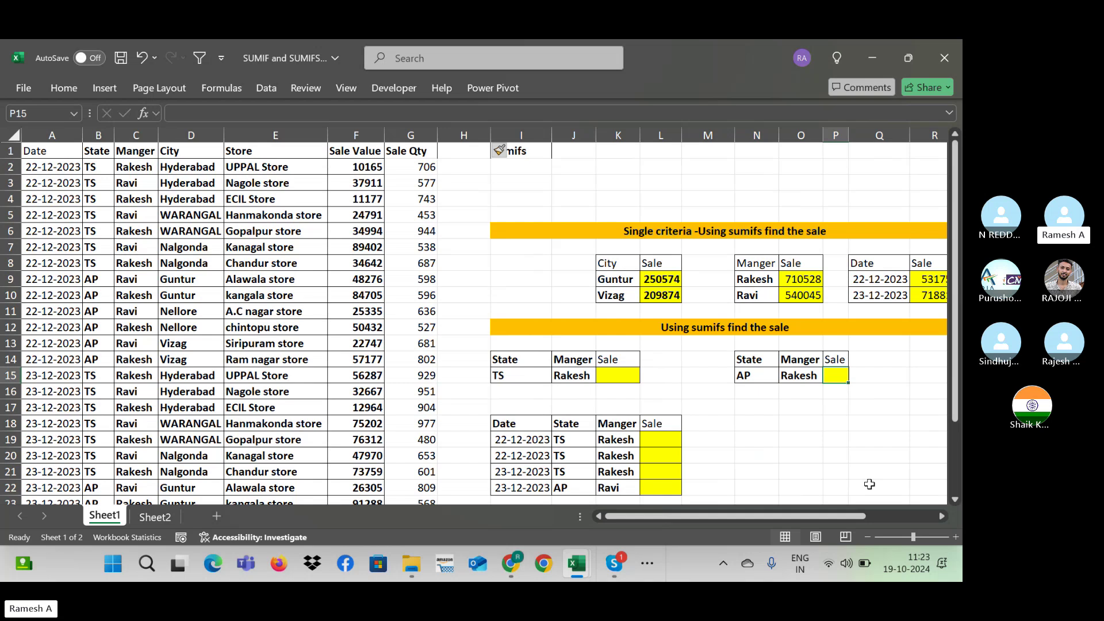
left_click(582, 379)
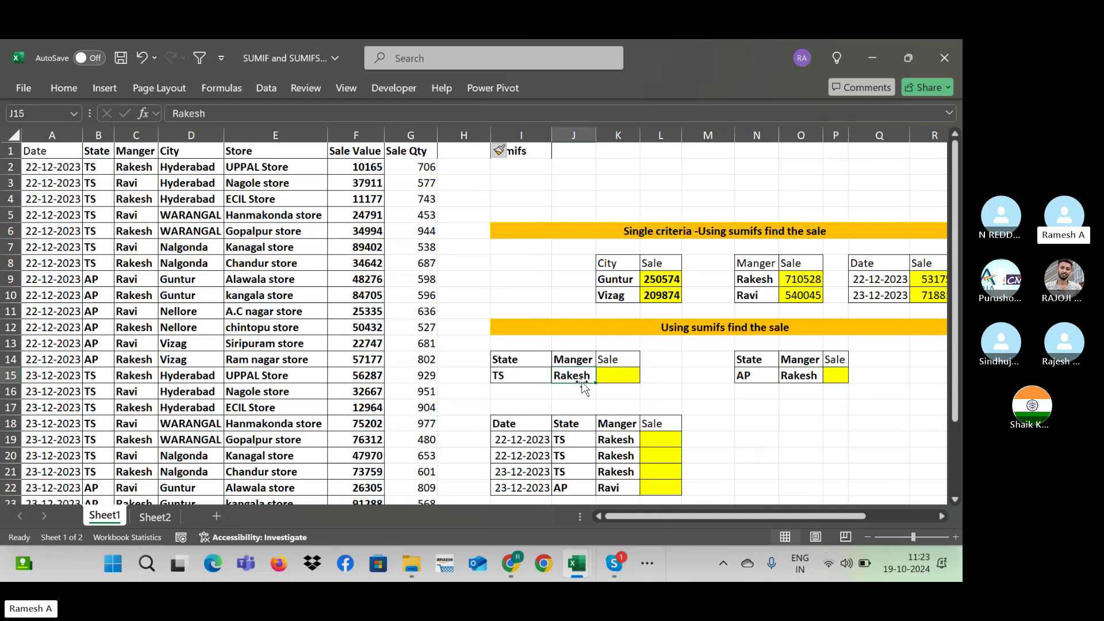
left_click(508, 383)
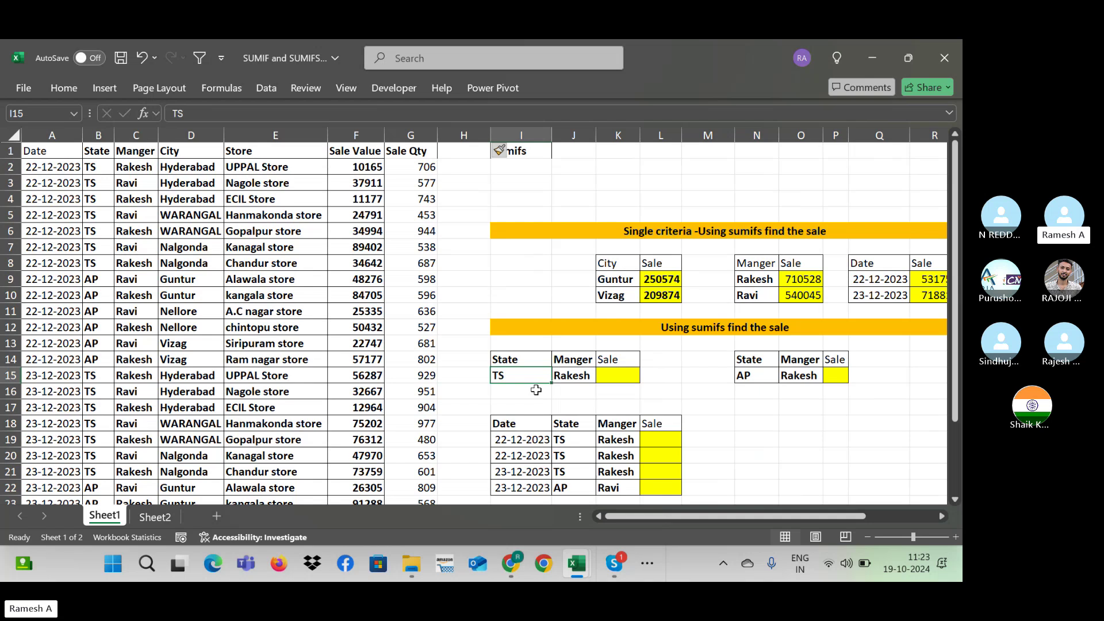
left_click(810, 381)
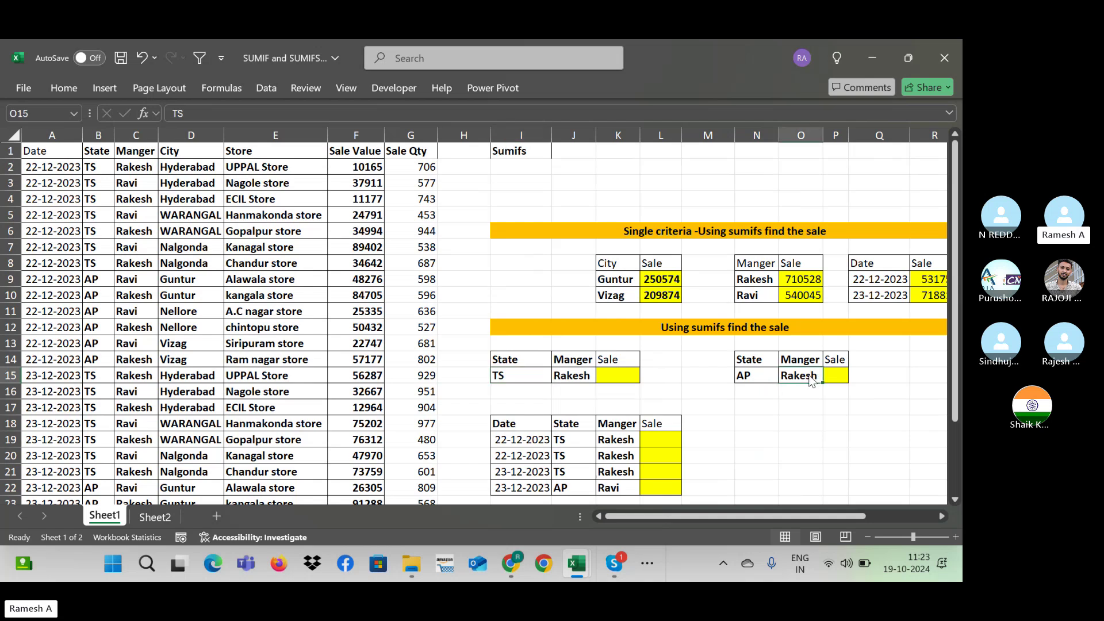
right_click(811, 381)
key("Escape")
Step: Start a =SUMIFS( formula in Sale cell K15 for TS and Rakesh
left_click(843, 377)
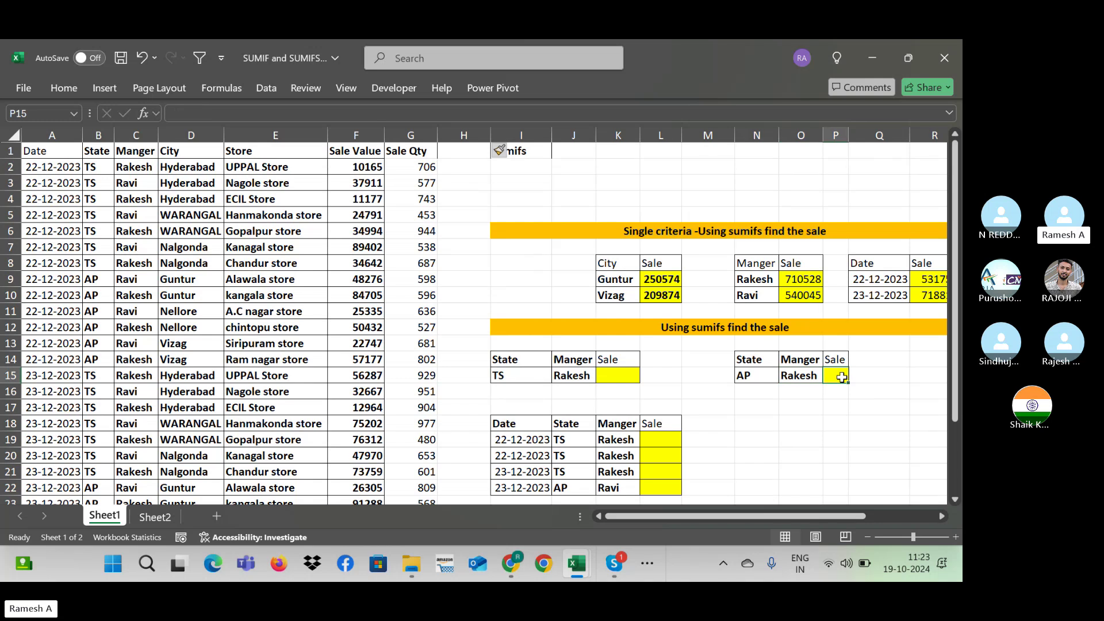
left_click(631, 377)
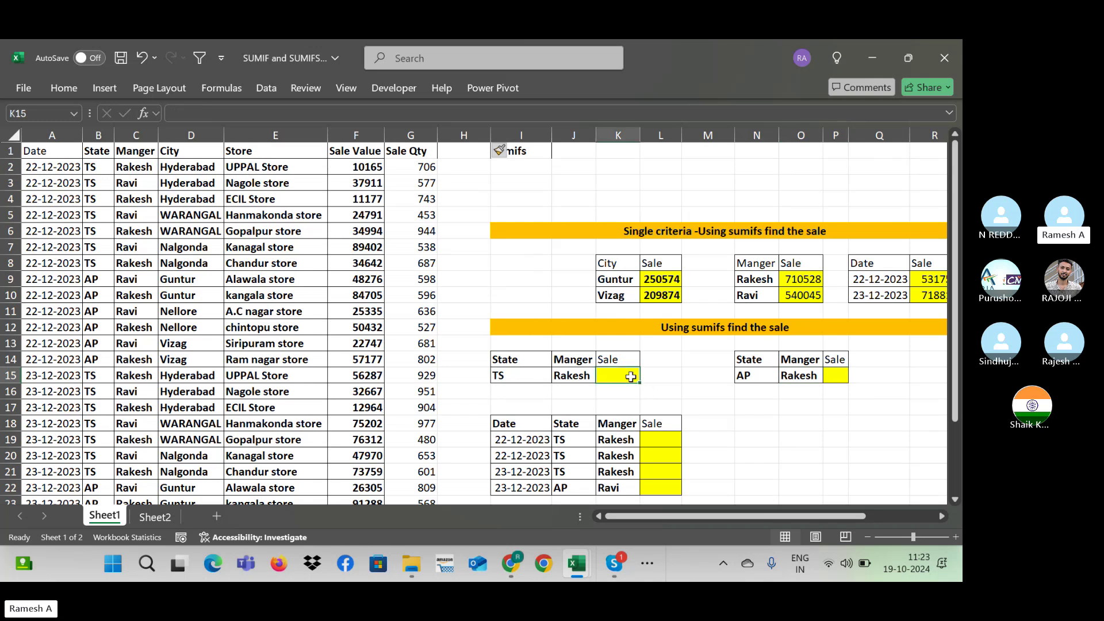
type("=")
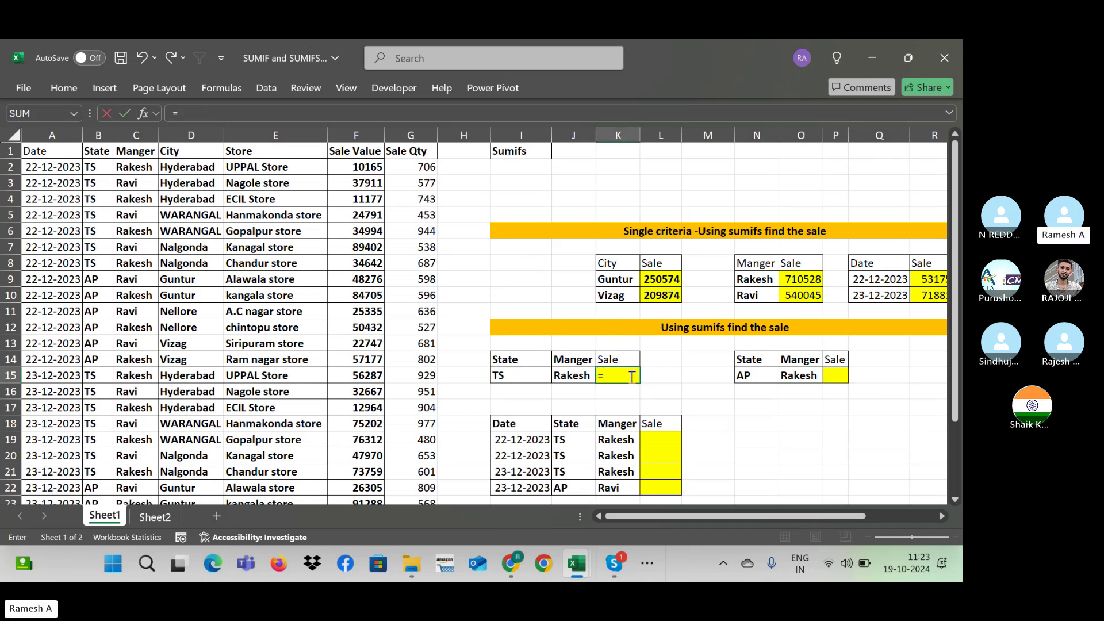
type("sumifs")
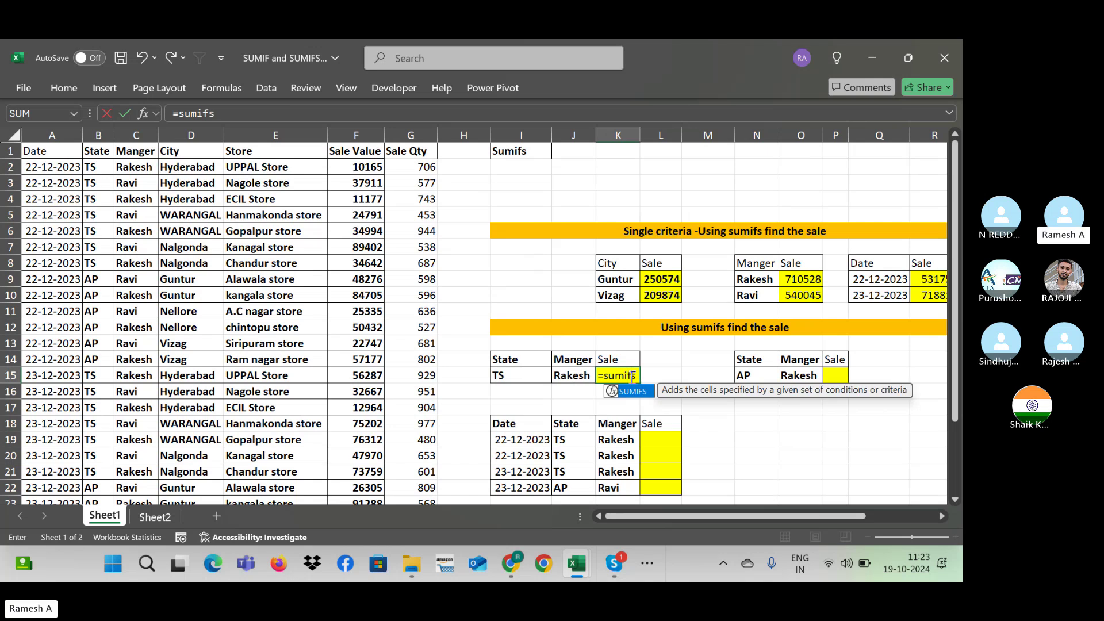
type("(")
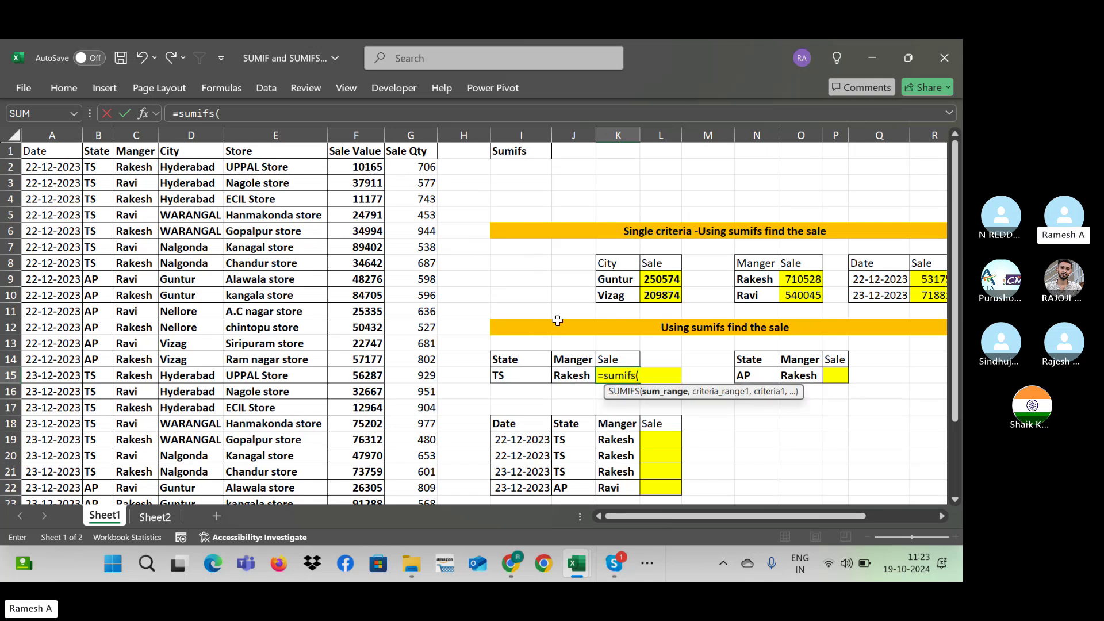
left_click(349, 164)
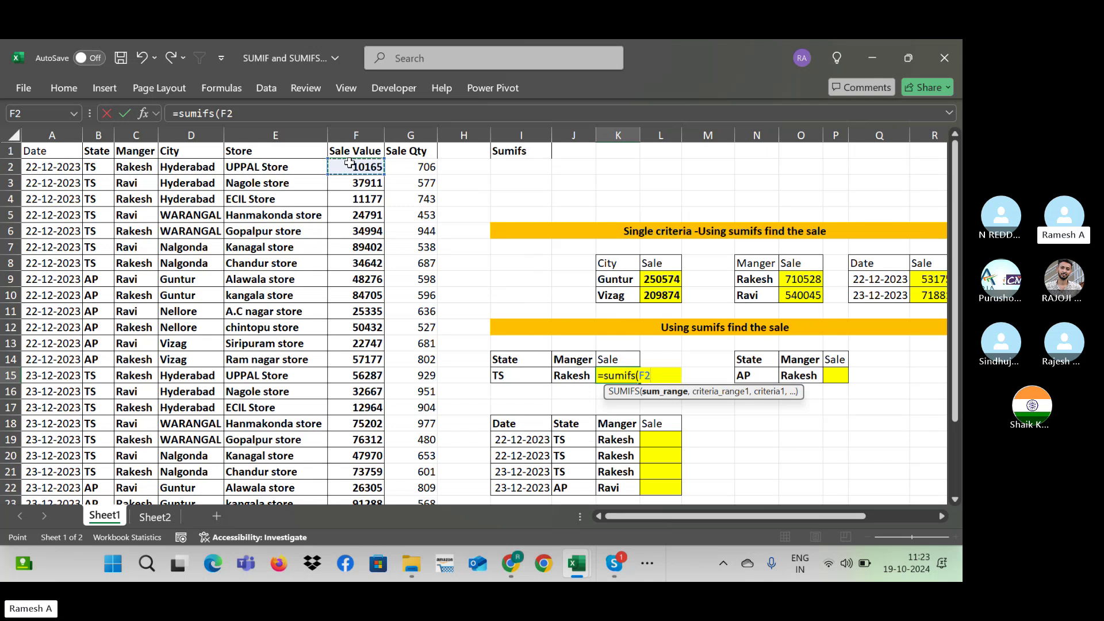
mouse_move(349, 164)
left_mouse_down()
mouse_move(355, 501)
mouse_move(349, 164)
left_mouse_up()
left_click(356, 135)
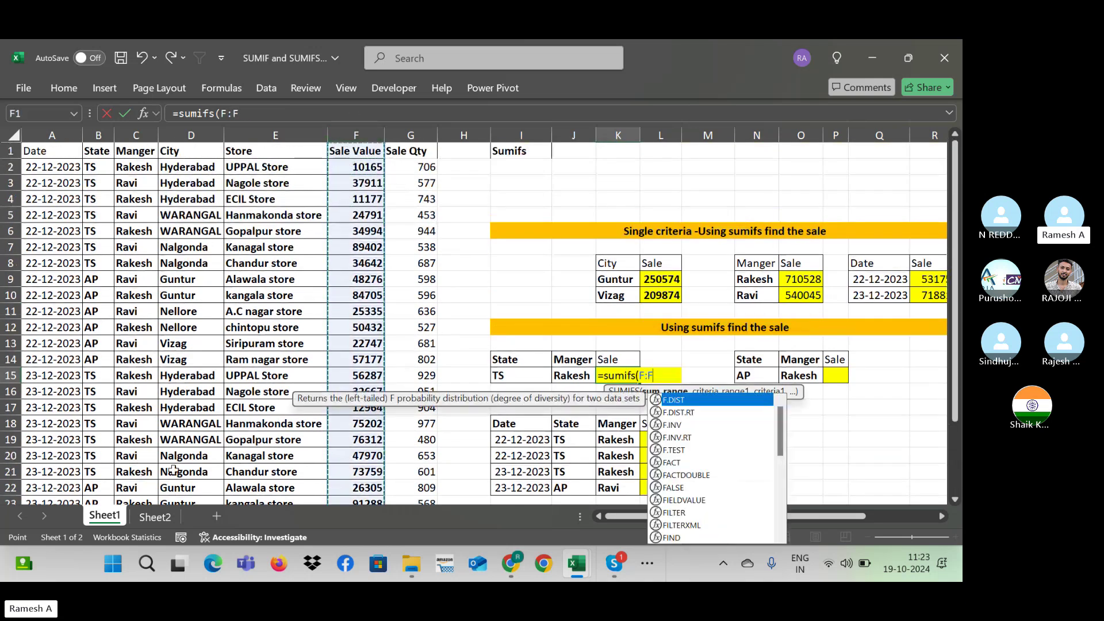
key("Escape")
key("Down")
key("Down")
key("Down")
key("Down")
key("Down")
key("Down")
key("Down")
key("Down")
key("Down")
key("Down")
key("Down")
key("Down")
key("Down")
key("Down")
key("Down")
key("Down")
key("Down")
key("Down")
key("Down")
key("Down")
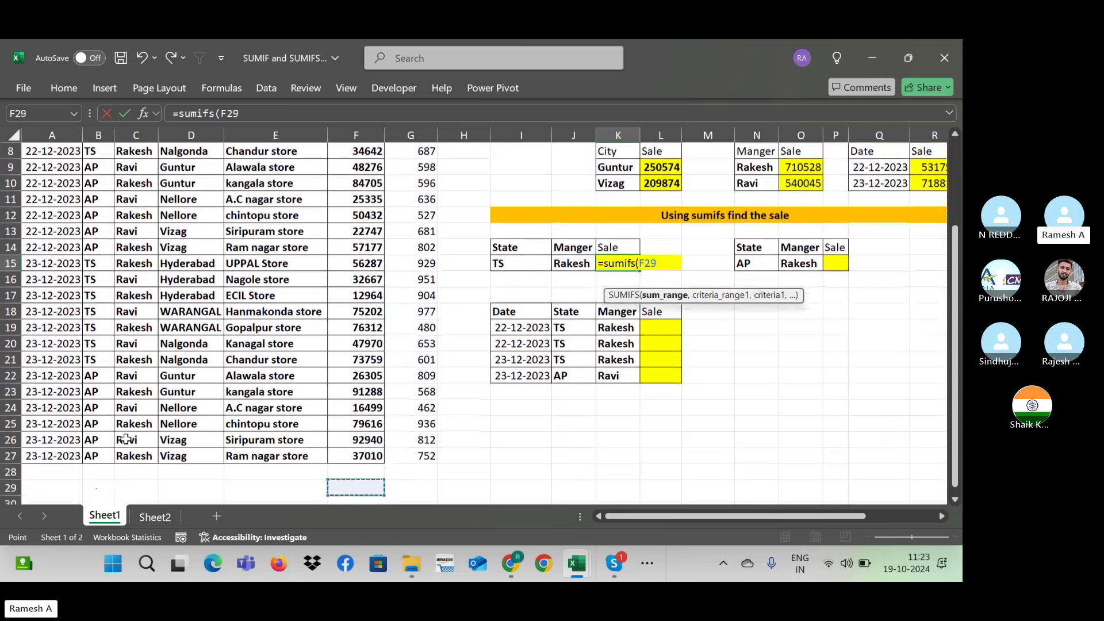
key("Up")
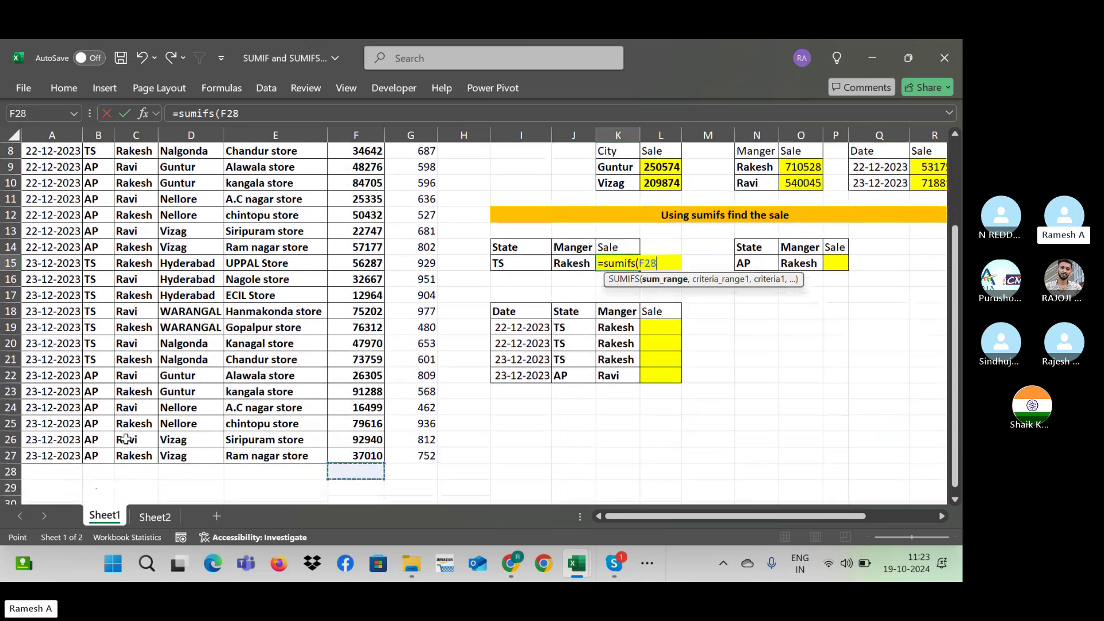
key("ctrl+Down")
key("ctrl+Left")
key("ctrl+Up")
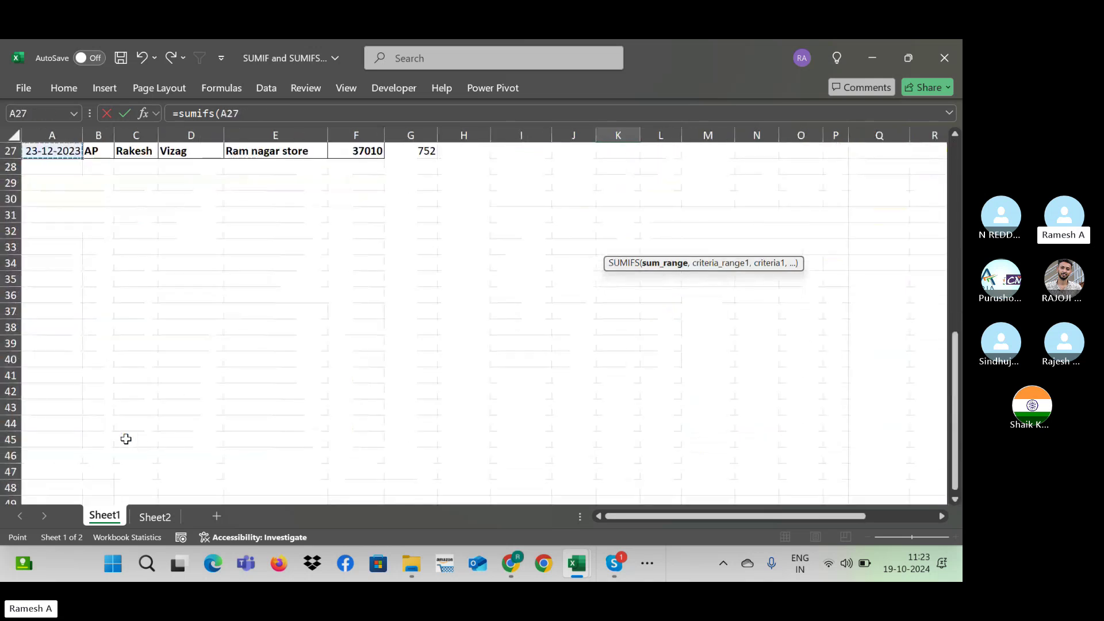
key("Down")
key("Down")
key("Down")
key("Down")
key("Down")
key("Down")
key("Down")
key("shift+Right")
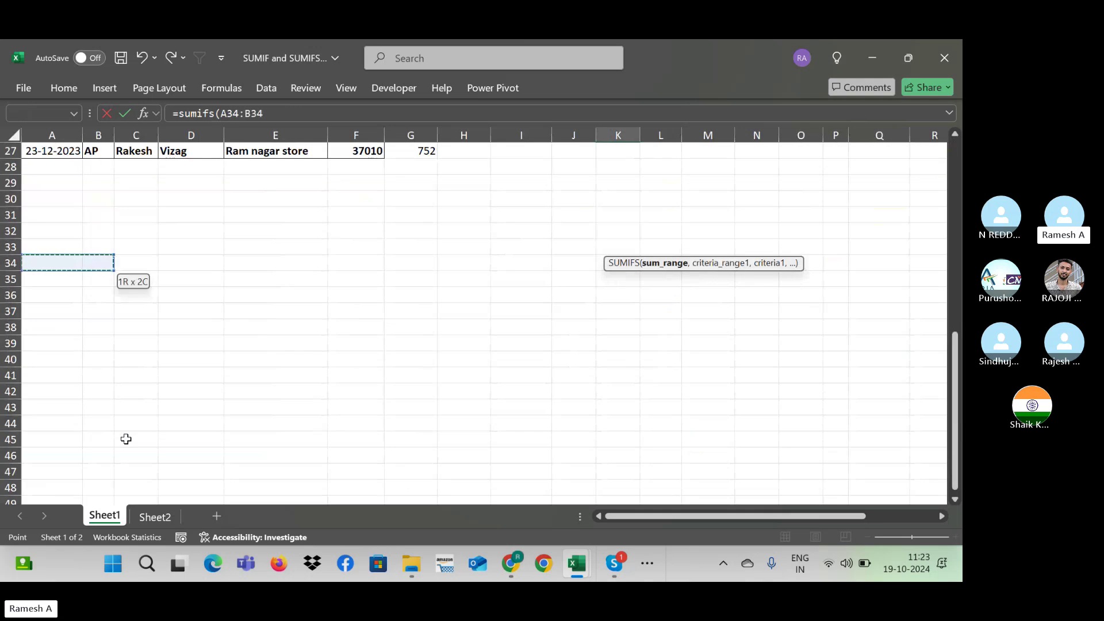
key("shift+Right")
key("shift+Right")
key("shift+Right")
key("Up")
key("Up")
key("Up")
key("Up")
key("Up")
key("Up")
key("Up")
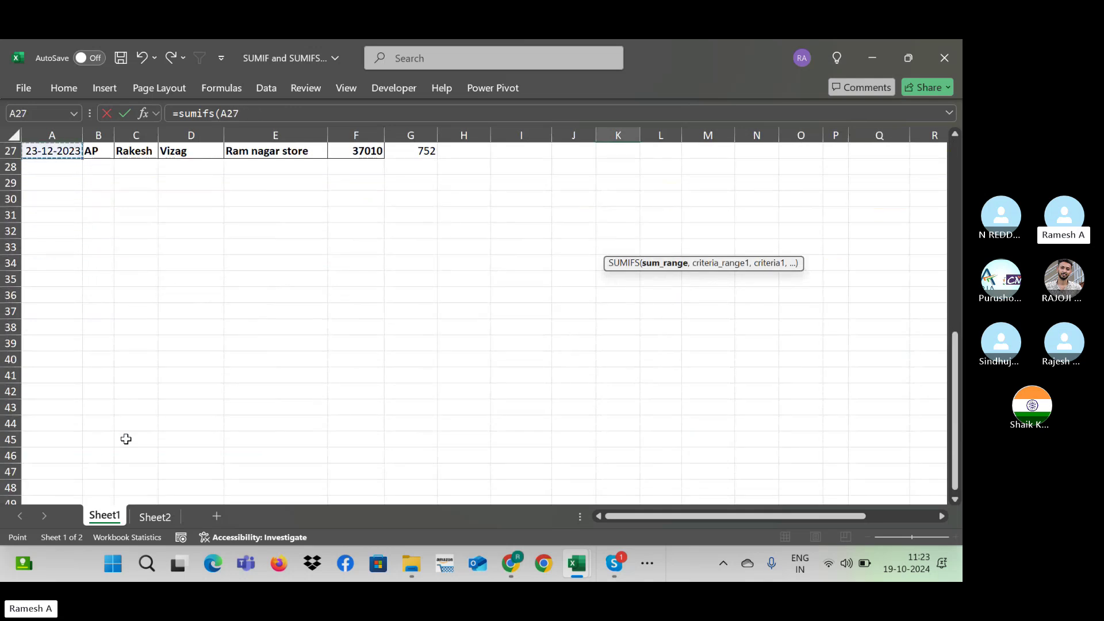
key("Right")
key("Right")
key("Right")
key("Right")
key("Right")
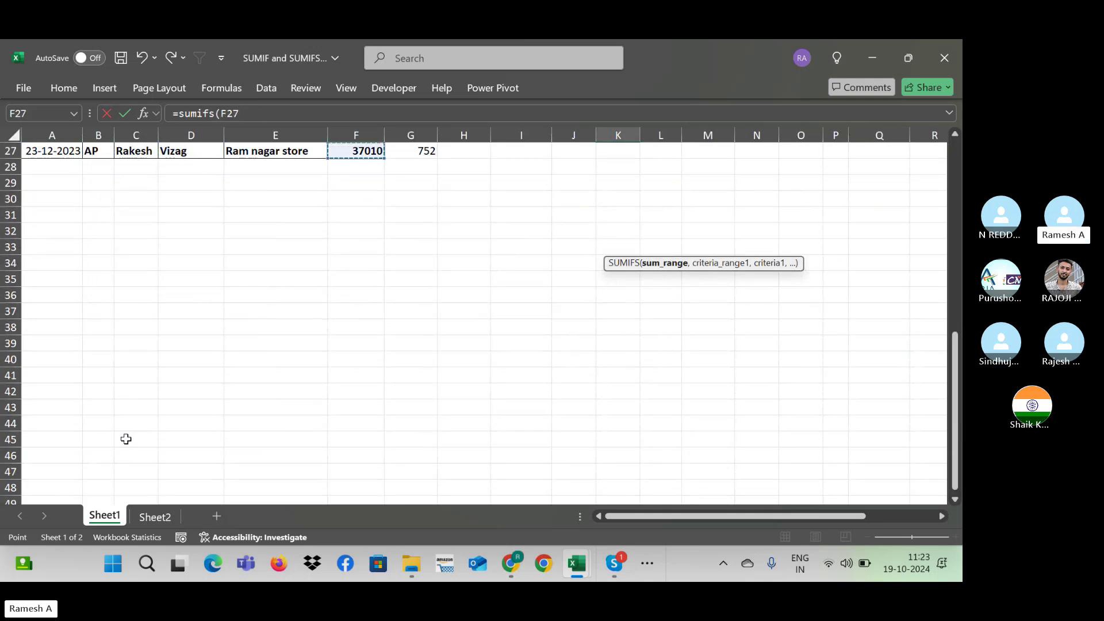
left_click(354, 133)
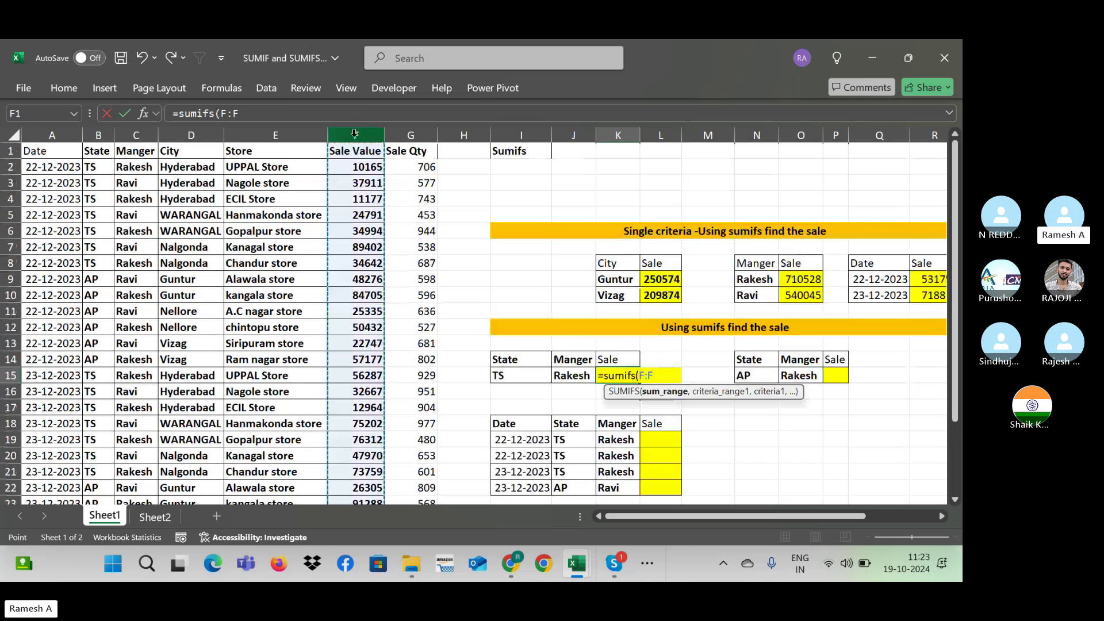
left_click(354, 168)
key("shift+Down")
key("shift+Down")
key("shift+Down")
key("shift+Down")
key("shift+Down")
key("shift+Down")
key("shift+Down")
key("shift+Down")
key("shift+Down")
key("shift+Down")
key("shift+Down")
key("shift+Down")
key("shift+Down")
key("shift+Down")
key("shift+Down")
key("shift+Down")
key("shift+Down")
key("shift+Down")
key("shift+Down")
key("shift+Down")
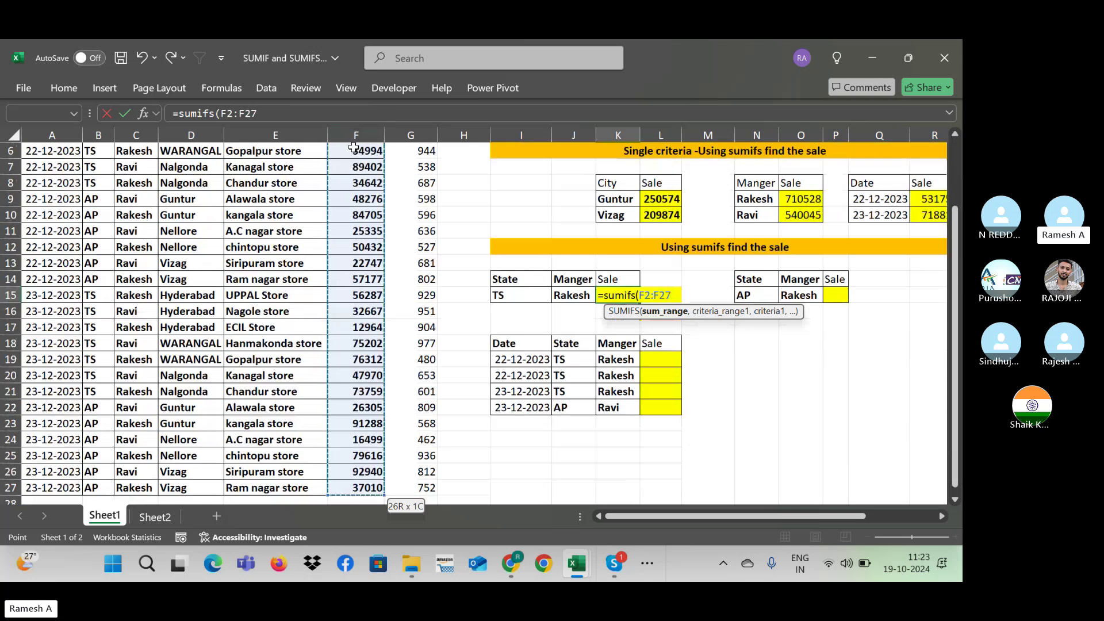
left_click(354, 134)
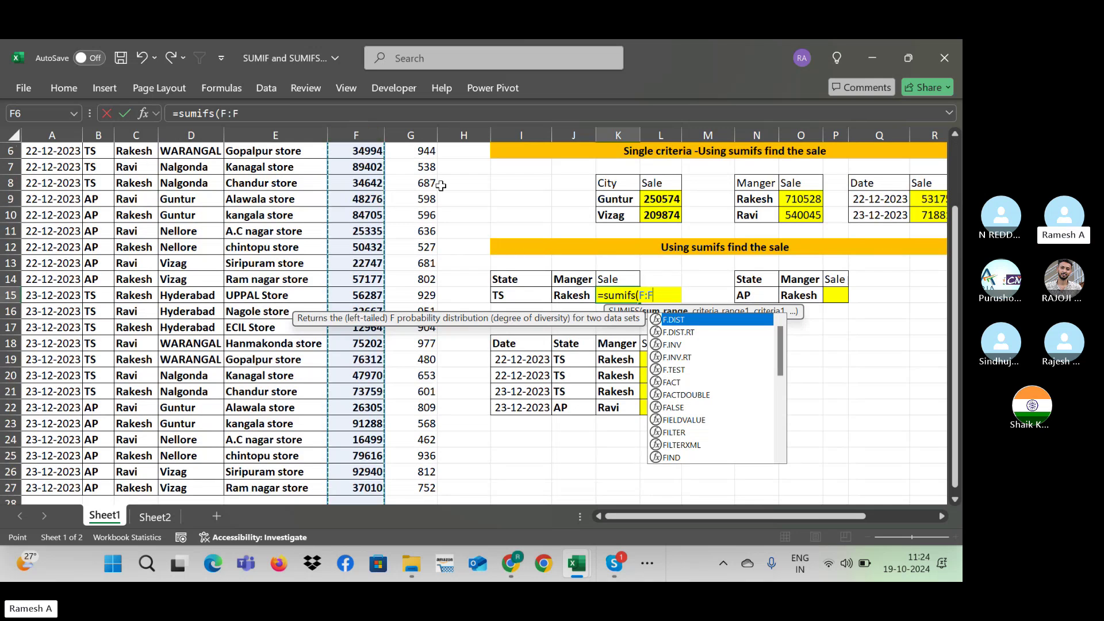
left_click(367, 171)
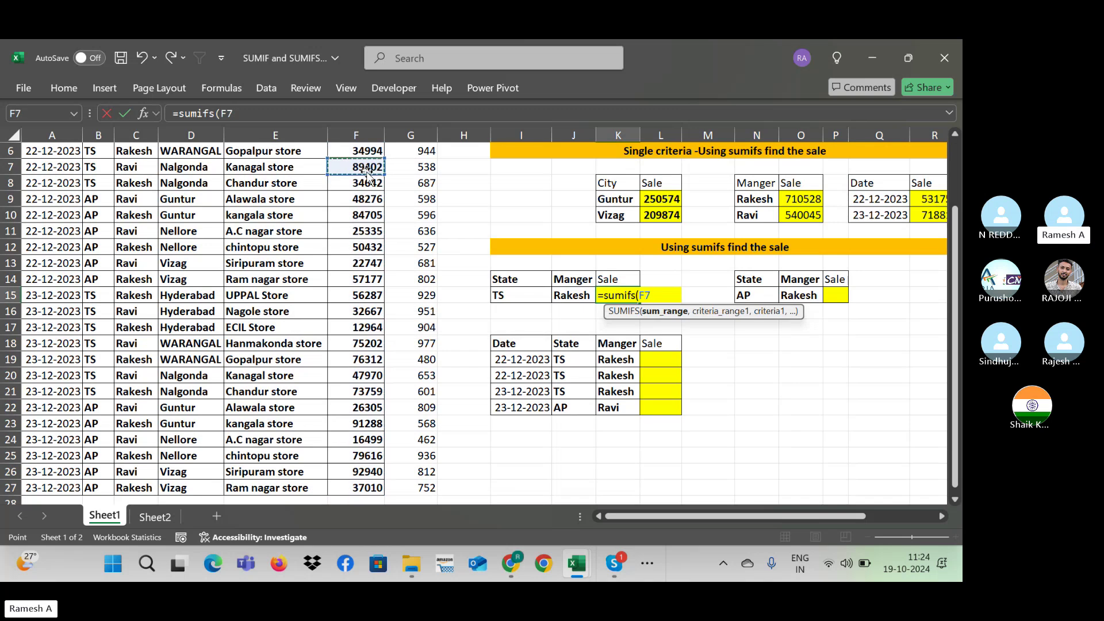
scroll(367, 176, "up", 2)
left_click(367, 171)
key("ctrl+shift+Down")
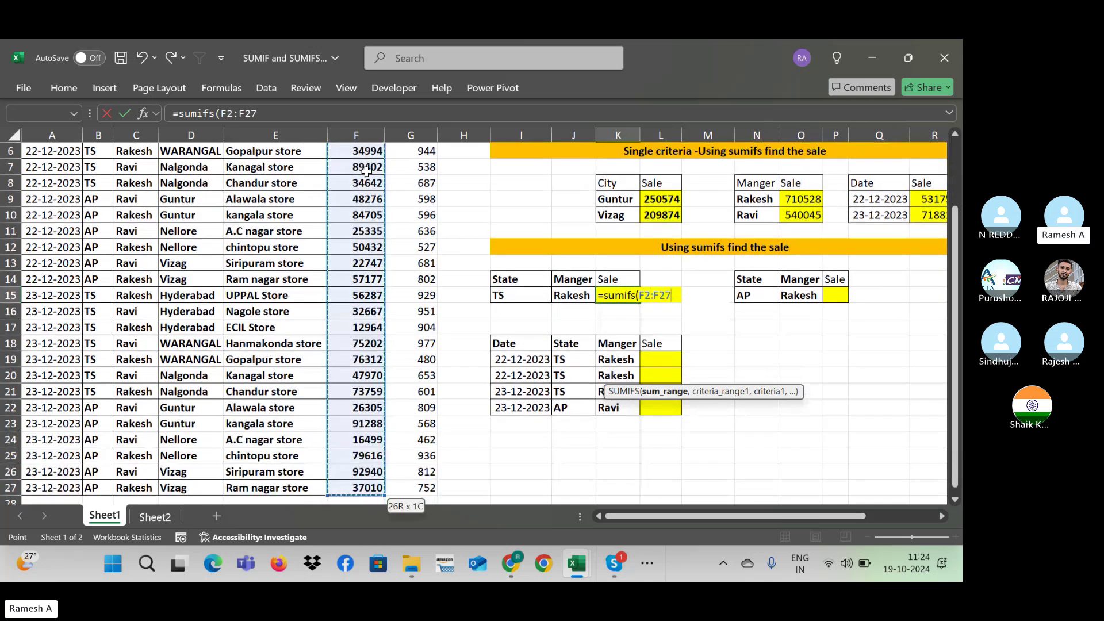
key("F4")
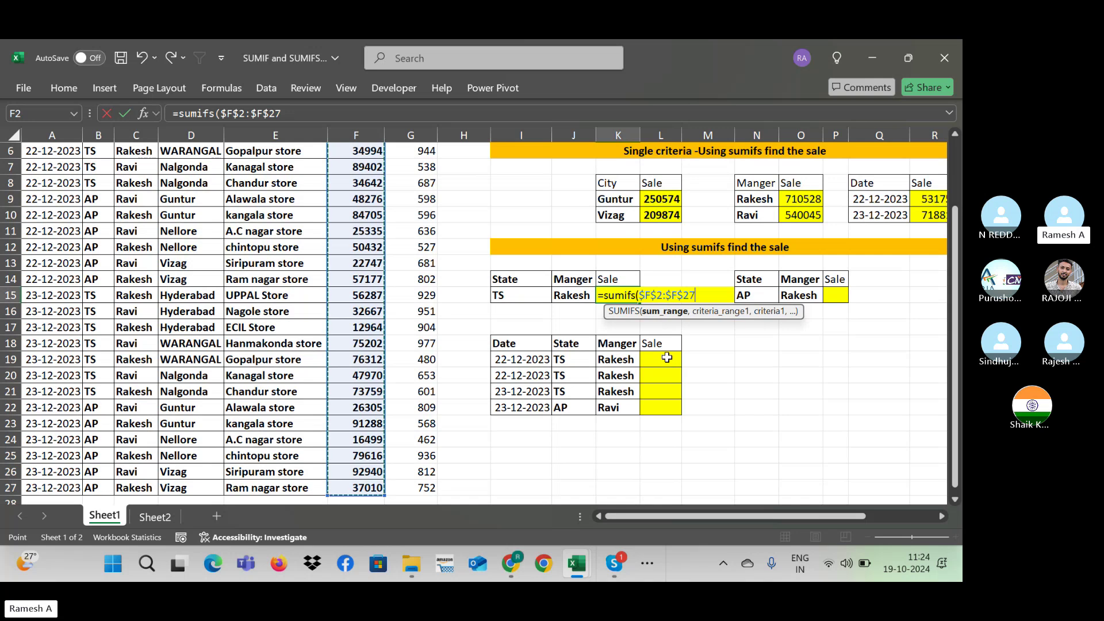
Step: Discard the unfinished formula and retype =SUMIFS( in cell K15
key("Escape")
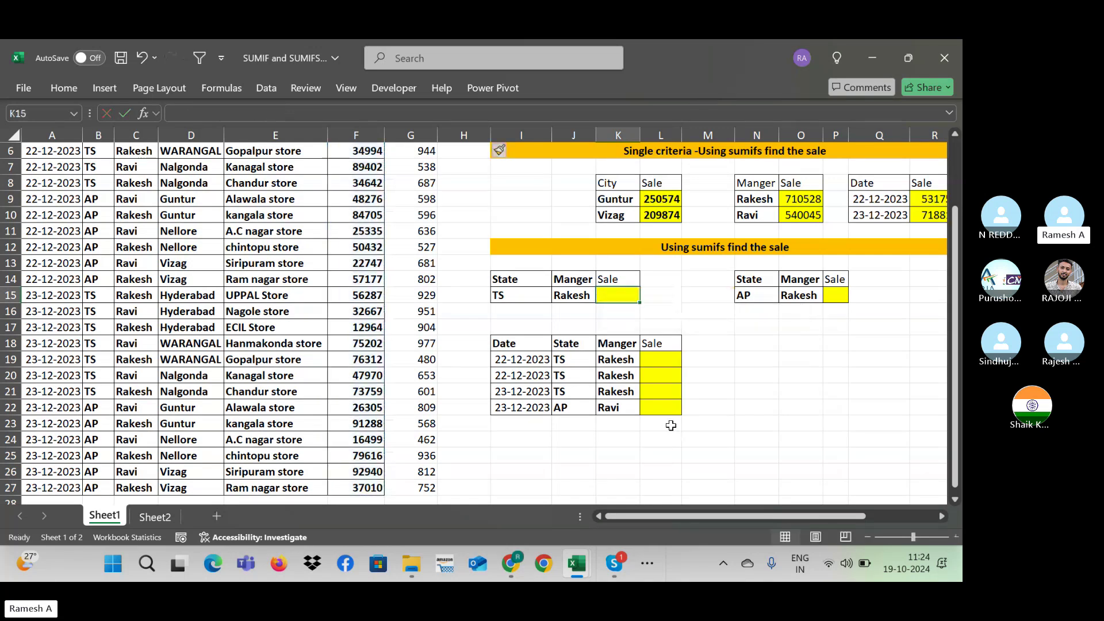
key("Right")
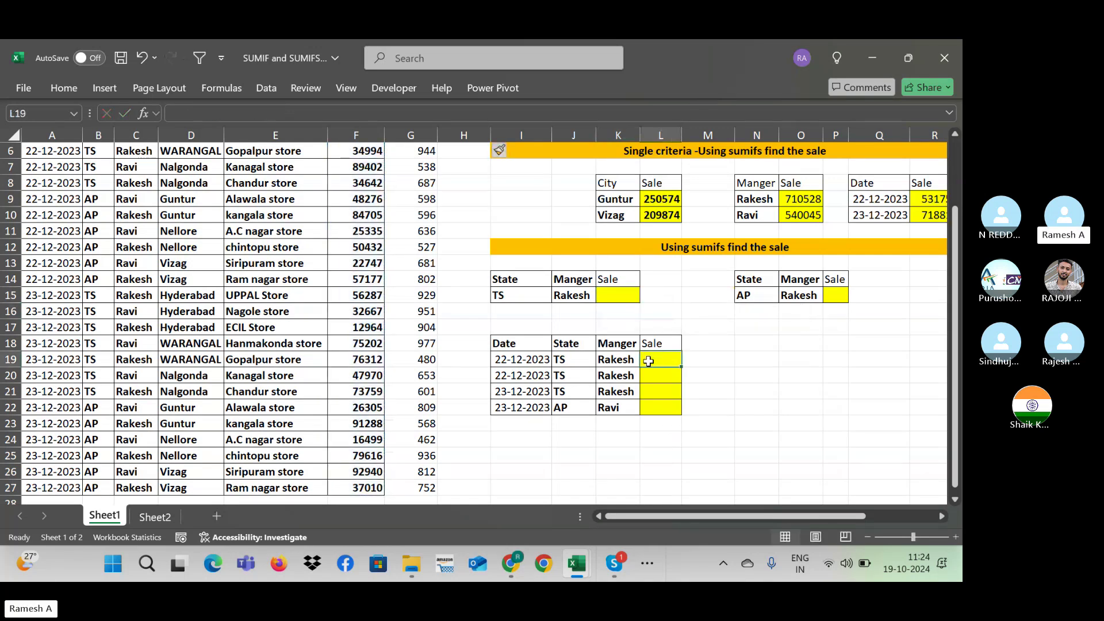
left_click(623, 298)
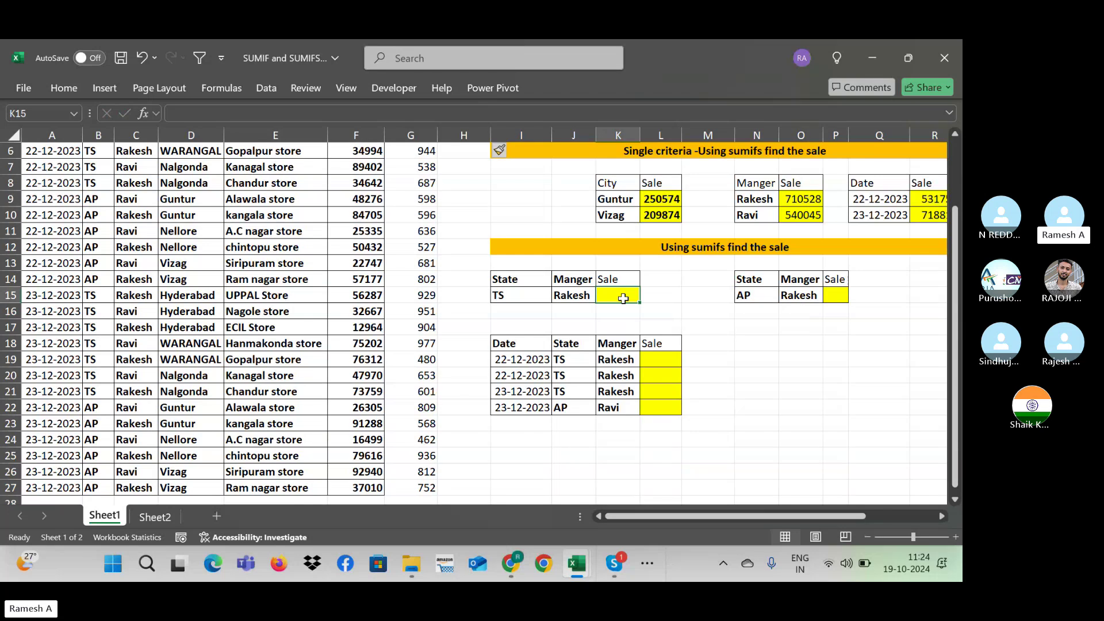
type("=sum")
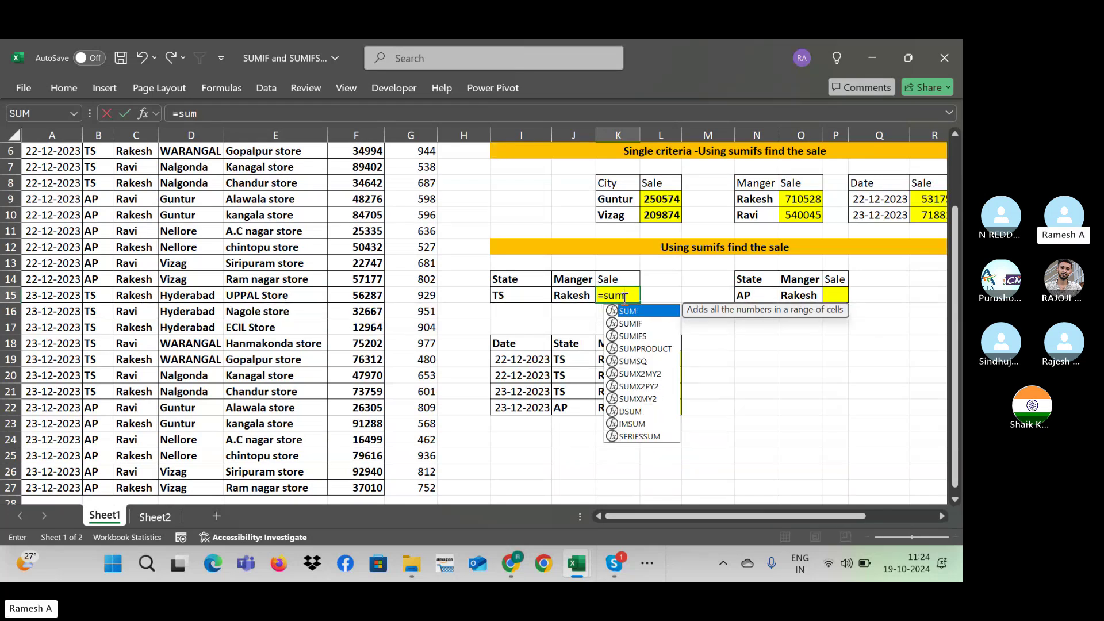
type("ifs")
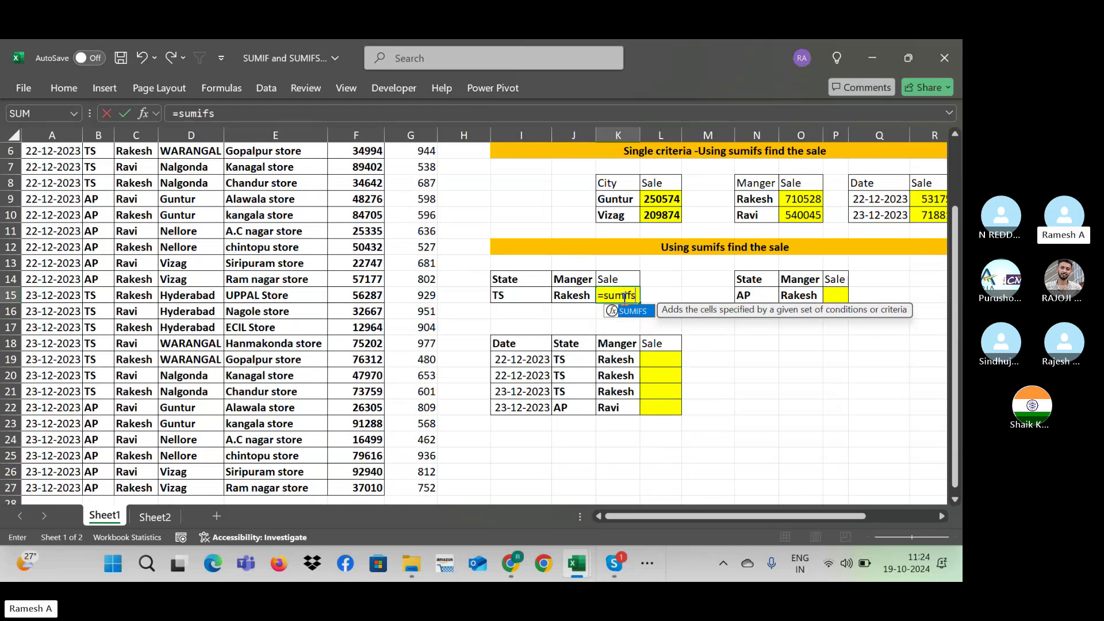
type("(")
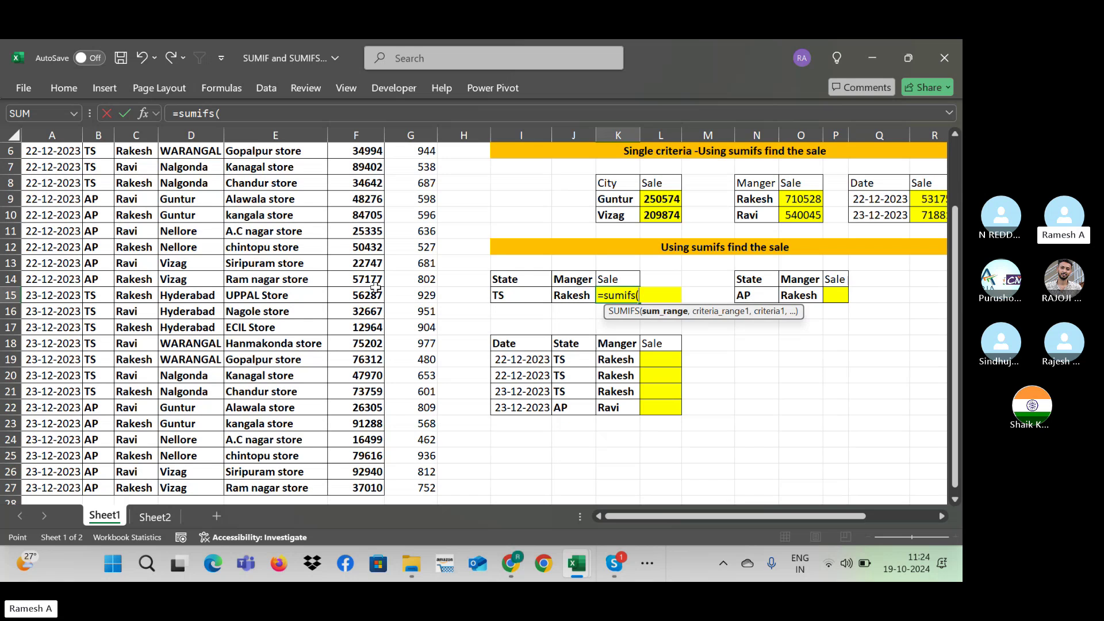
Step: Set the SUMIFS sum range to the absolute Sale Values range $F$2:$F$27
left_click(379, 293)
scroll(379, 294, "up", 2)
left_click(356, 167)
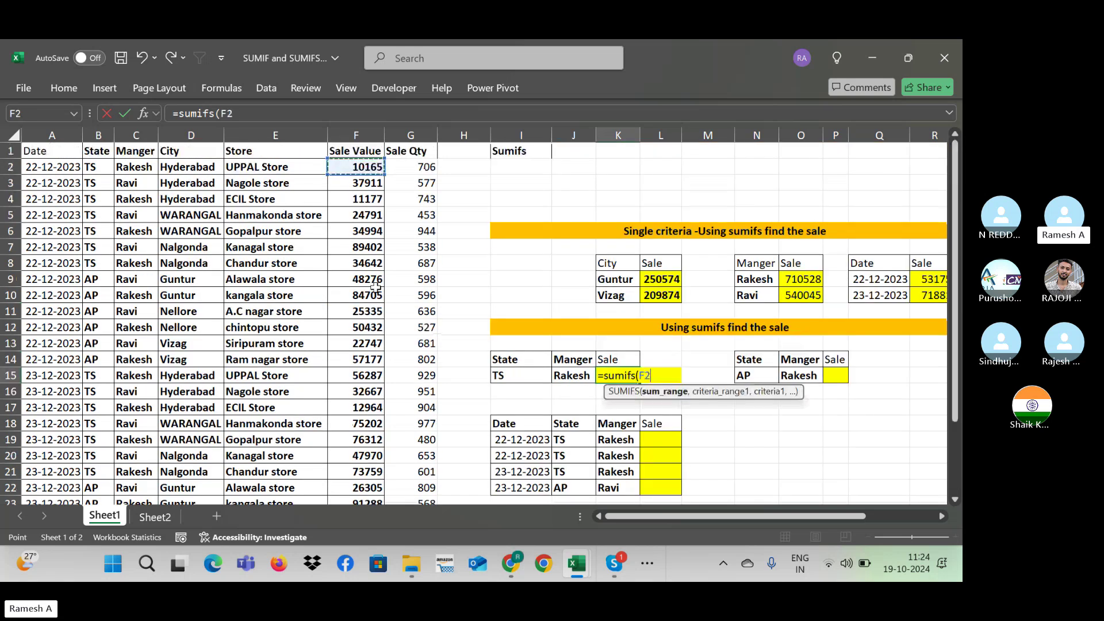
key("ctrl+shift+Down")
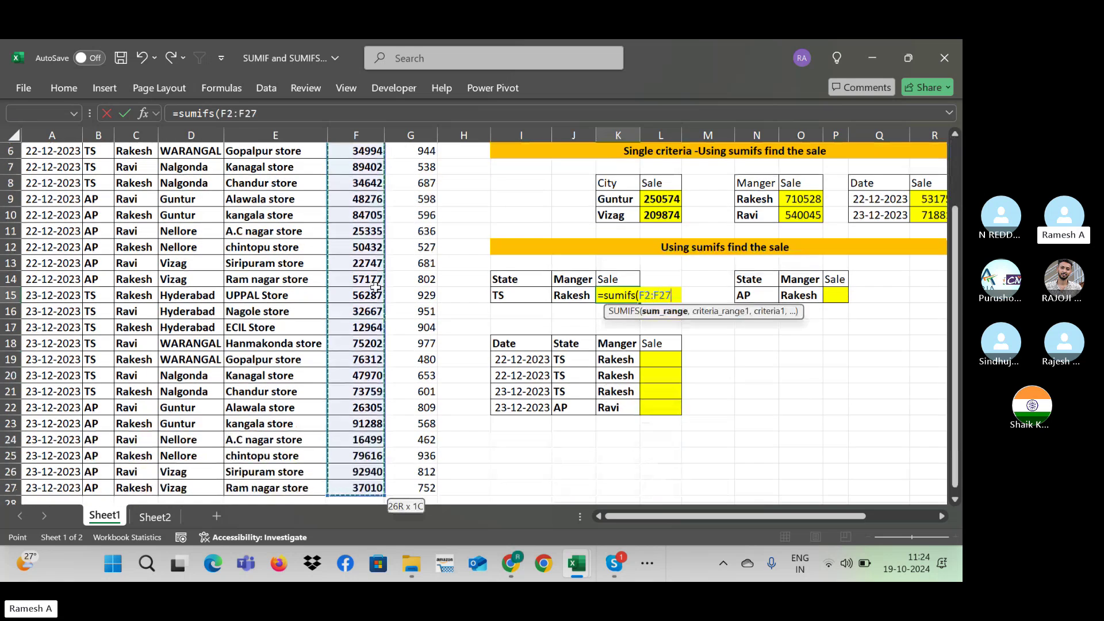
key("F4")
type(",")
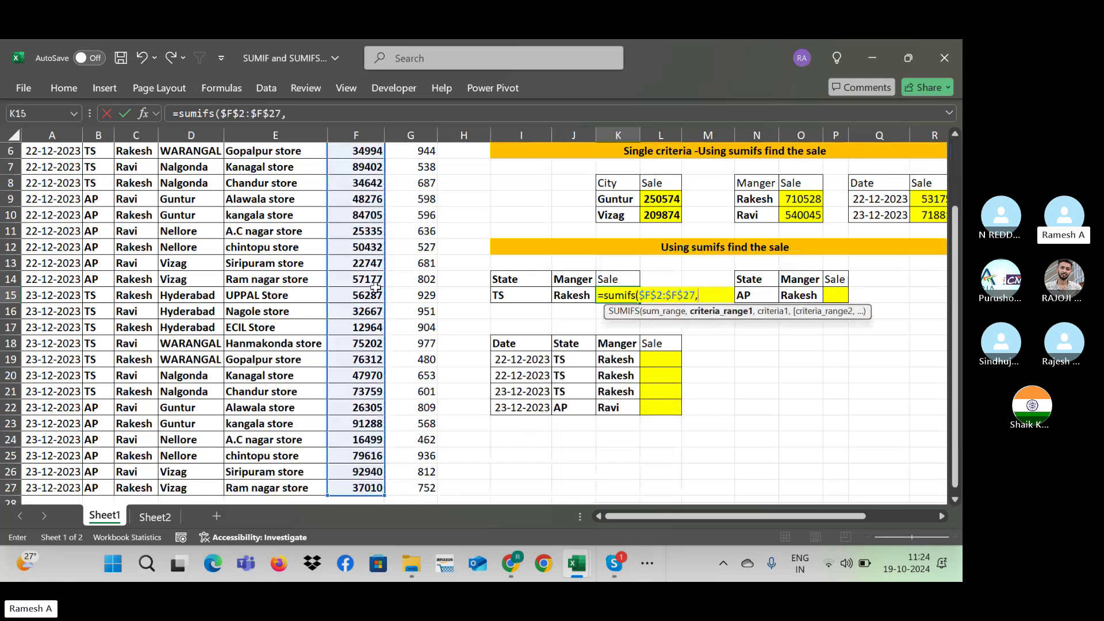
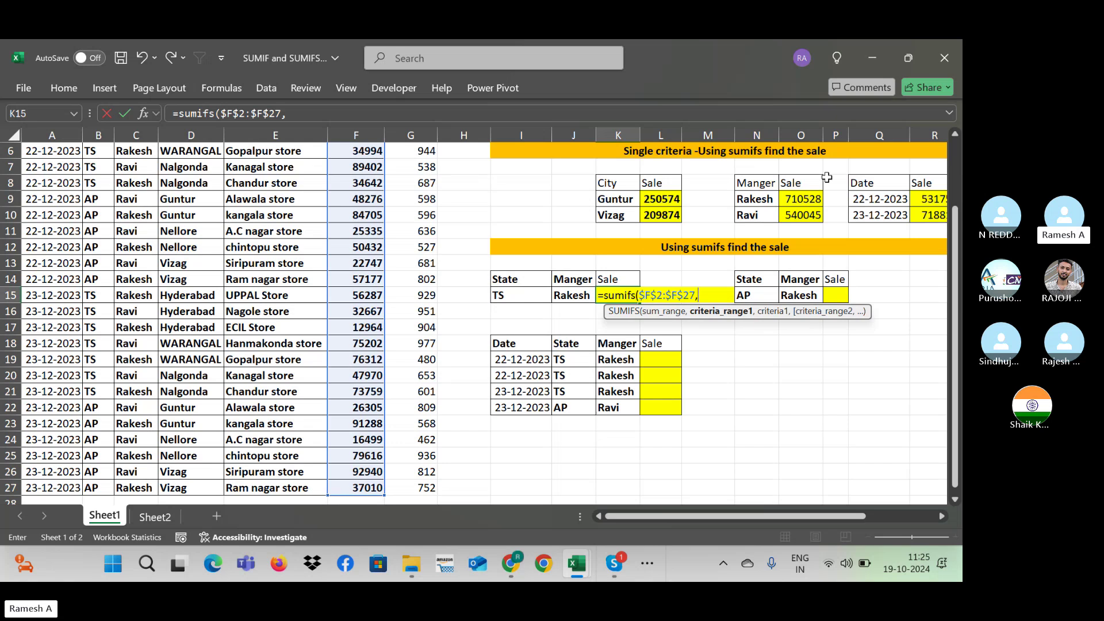
Step: Add the absolute State range $B$2:$B$27 with criterion I15 (TS) to the K15 SUMIFS
scroll(962, 241, "up", 2)
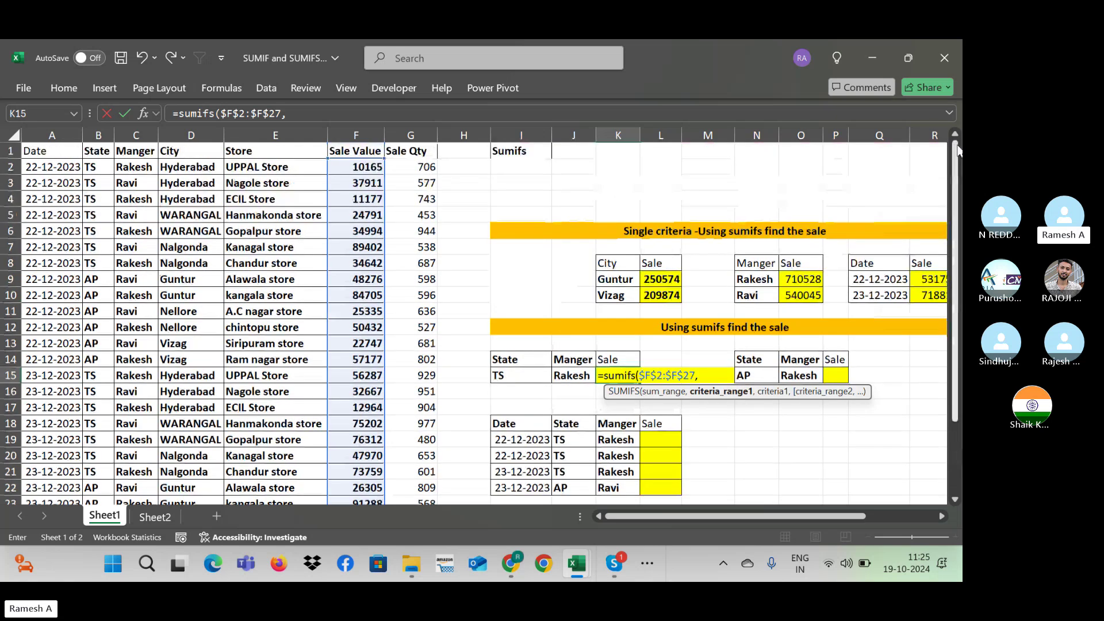
left_click(99, 165)
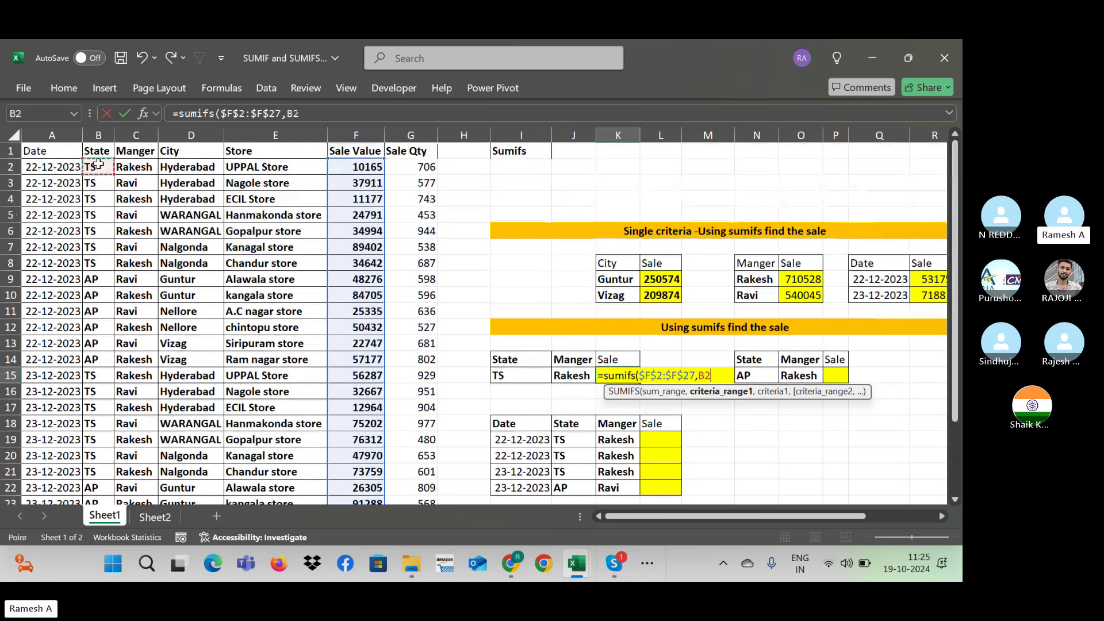
key("ctrl+shift+Down")
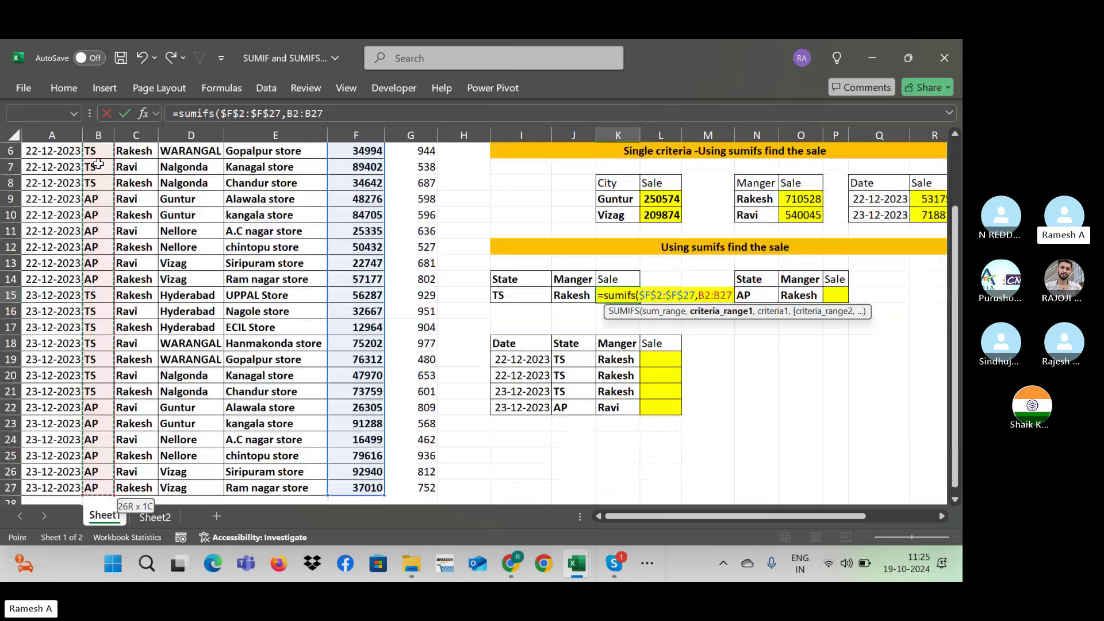
key("F4")
type(",")
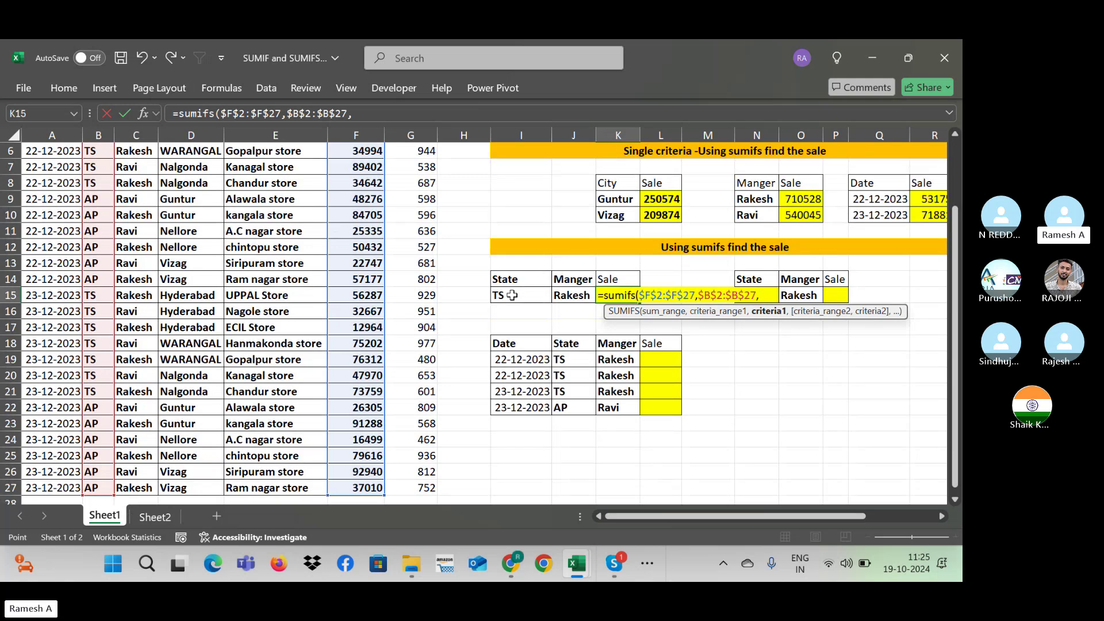
left_click(512, 296)
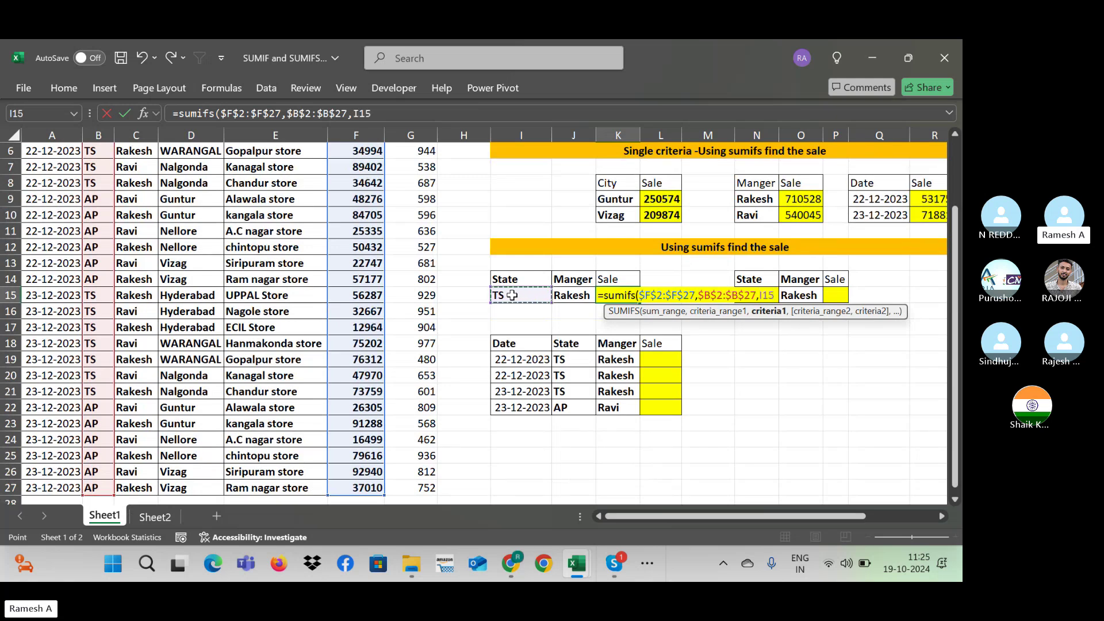
type(",")
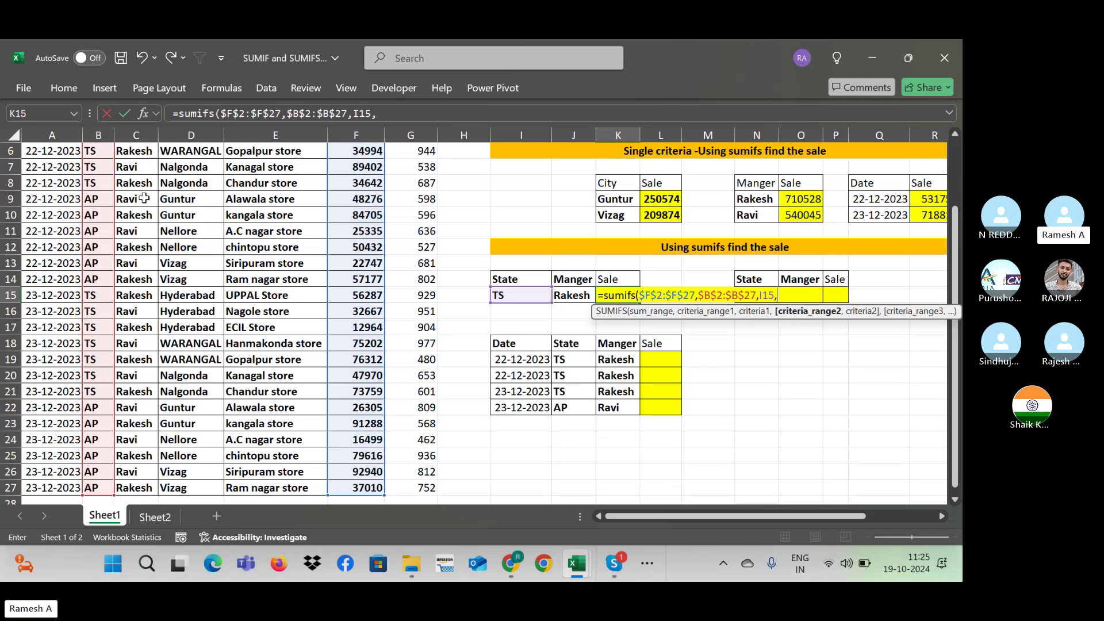
Step: Add Manager range $C$2:$C$27 with criterion J15 (Rakesh) and commit, giving 310300
left_click(133, 127)
scroll(955, 245, "up", 2)
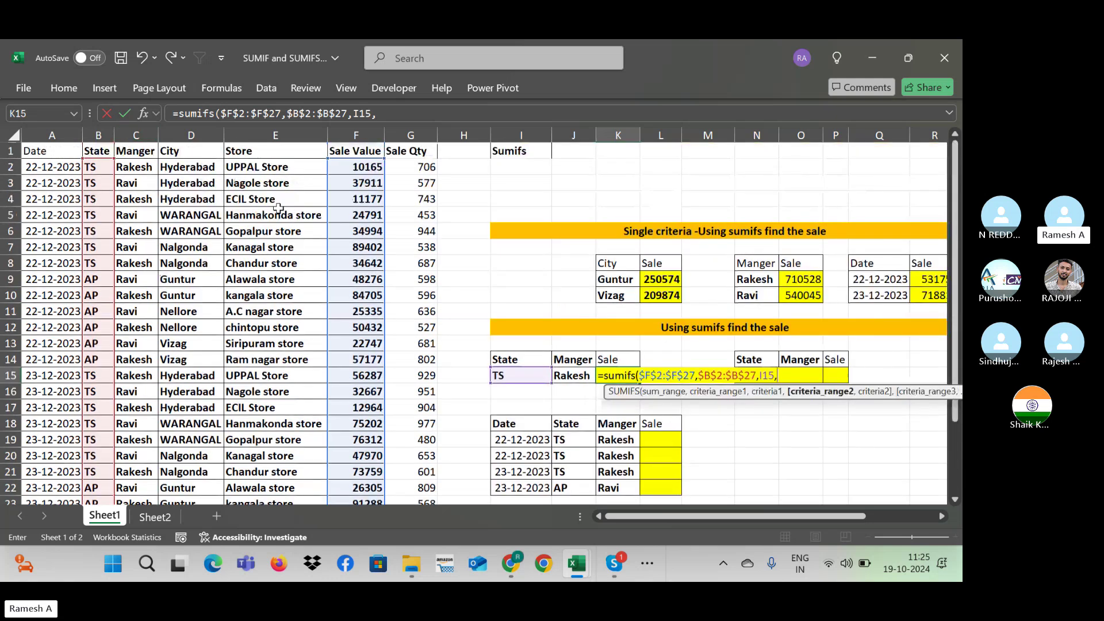
left_click(133, 165)
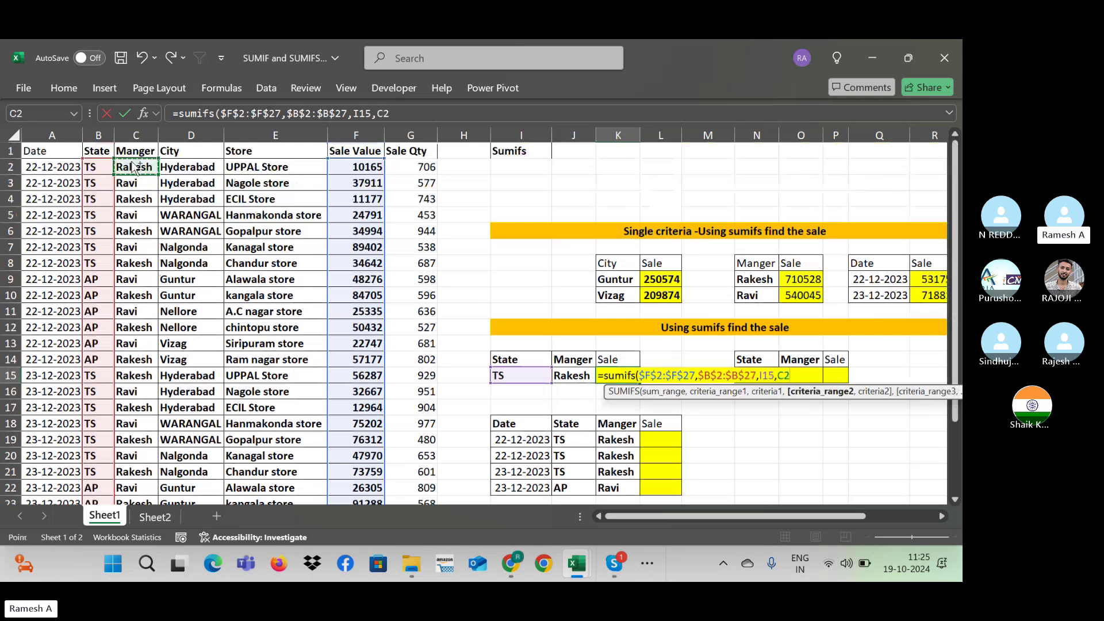
key("ctrl+shift+Down")
key("F4")
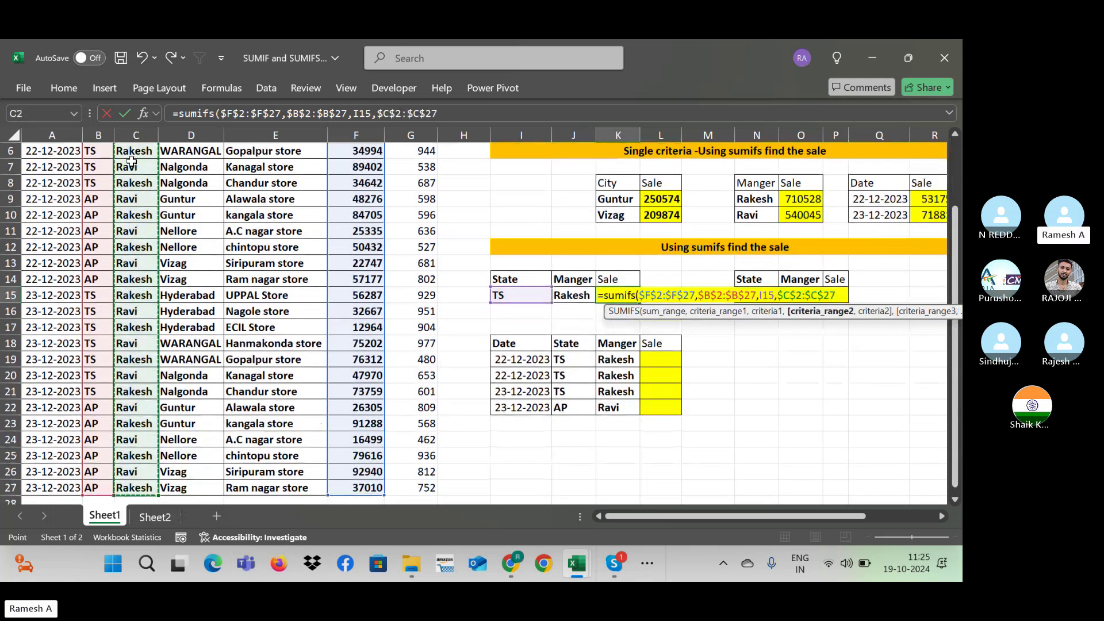
type(",")
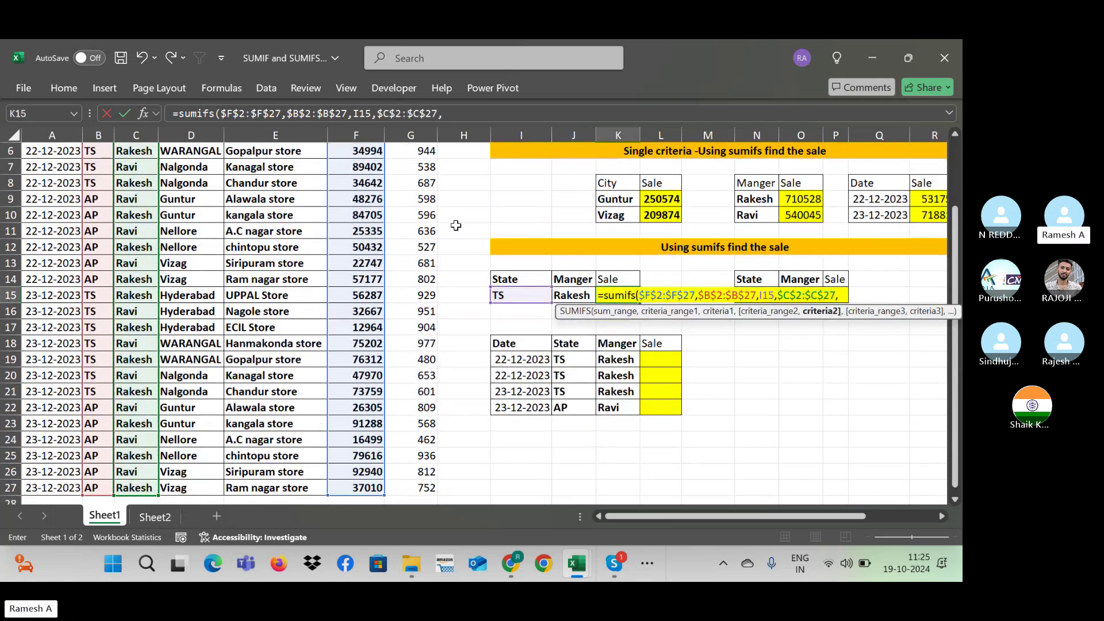
left_click(578, 295)
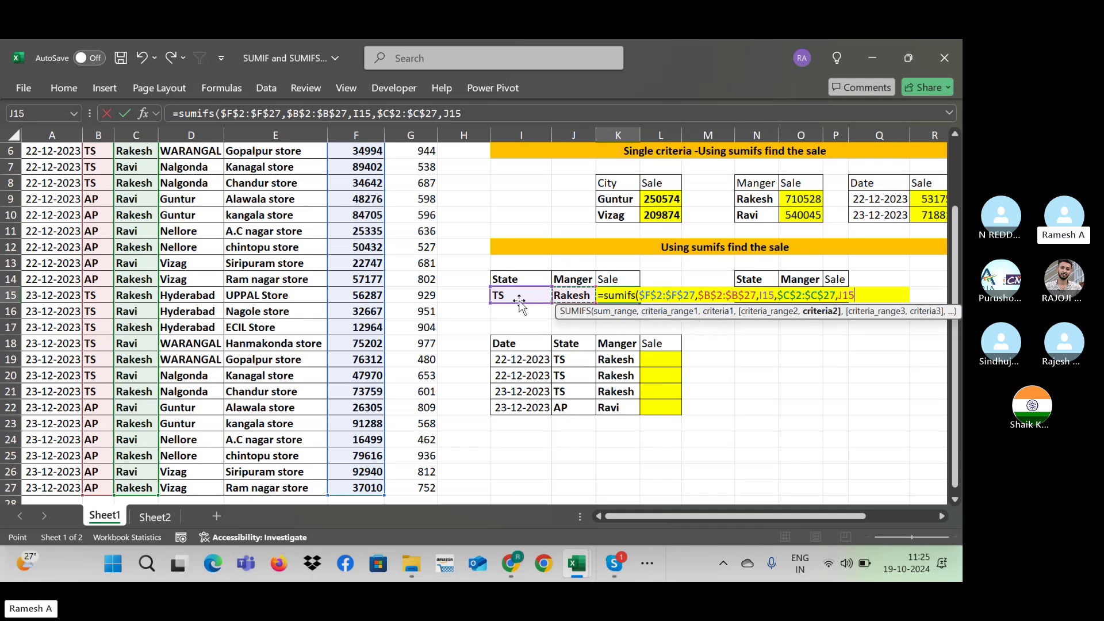
type(")")
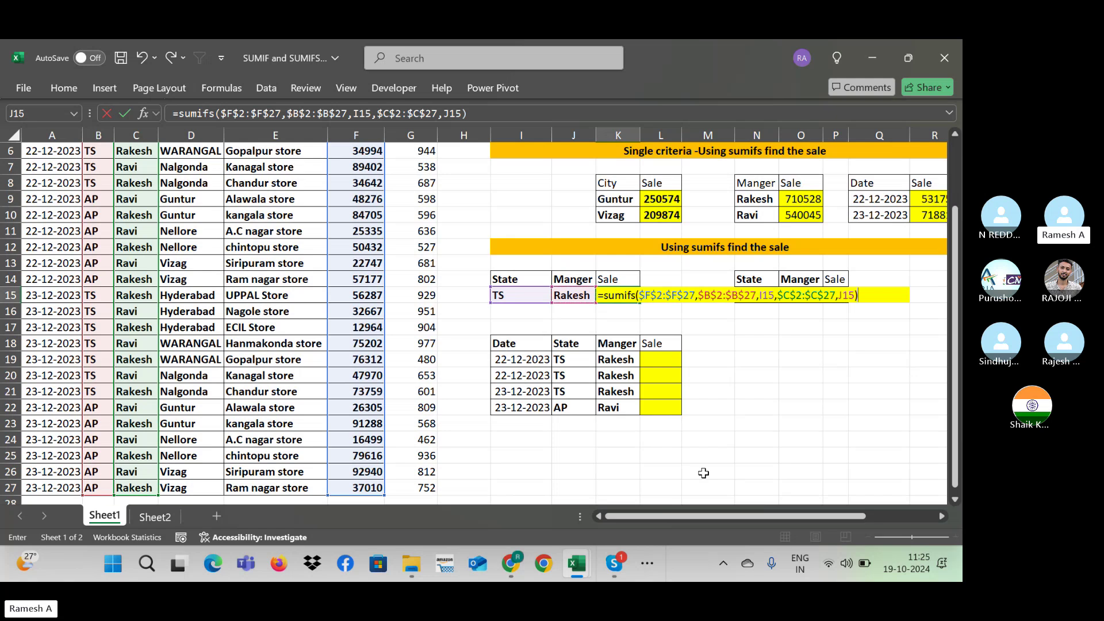
key("Return")
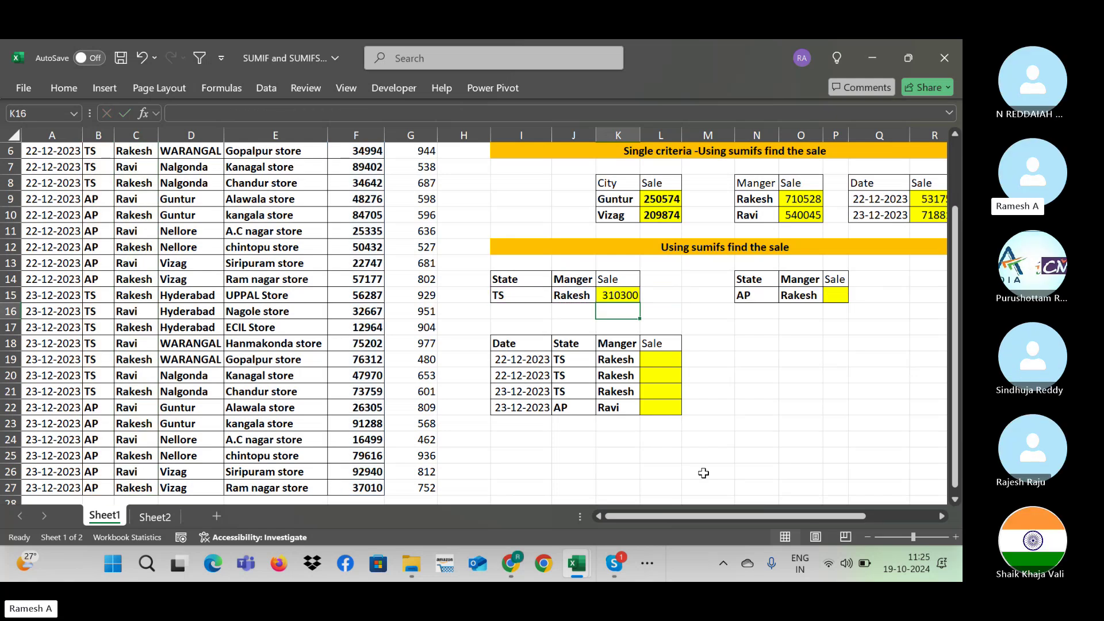
left_click(809, 201)
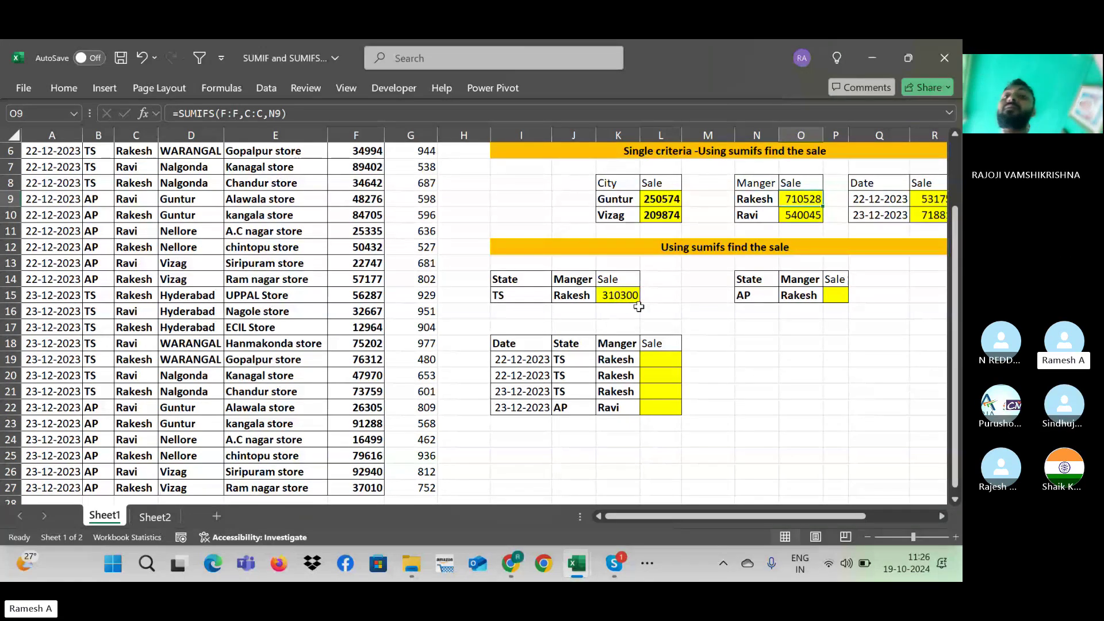
left_click(836, 295)
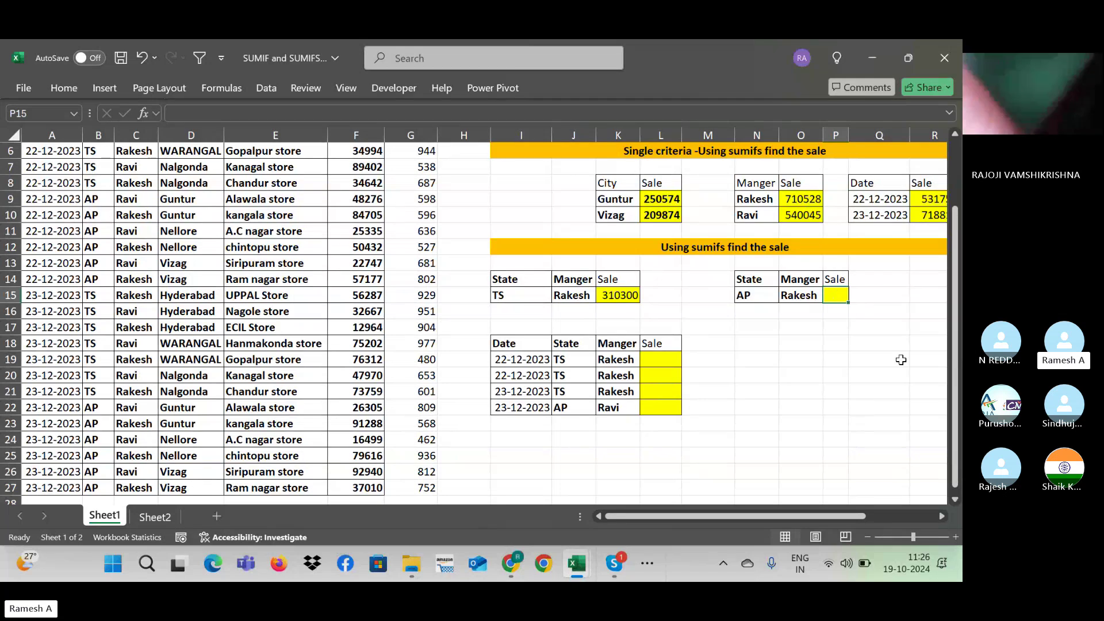
Step: Start a SUMIFS in P15 with the absolute sum range $F$2:$F$27
type("=su")
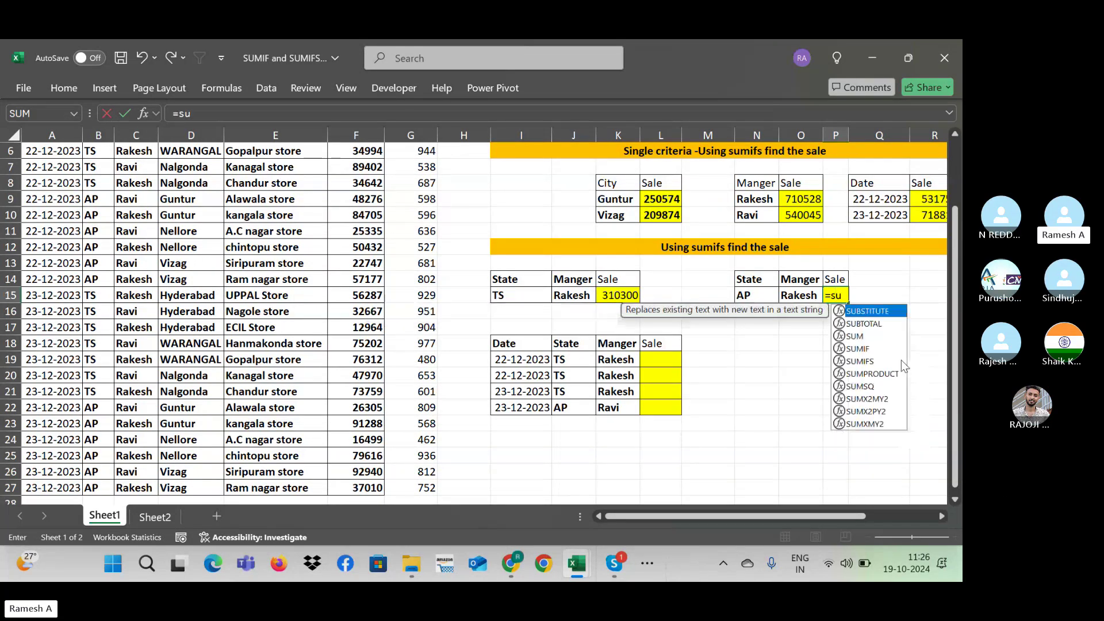
type("mifs(")
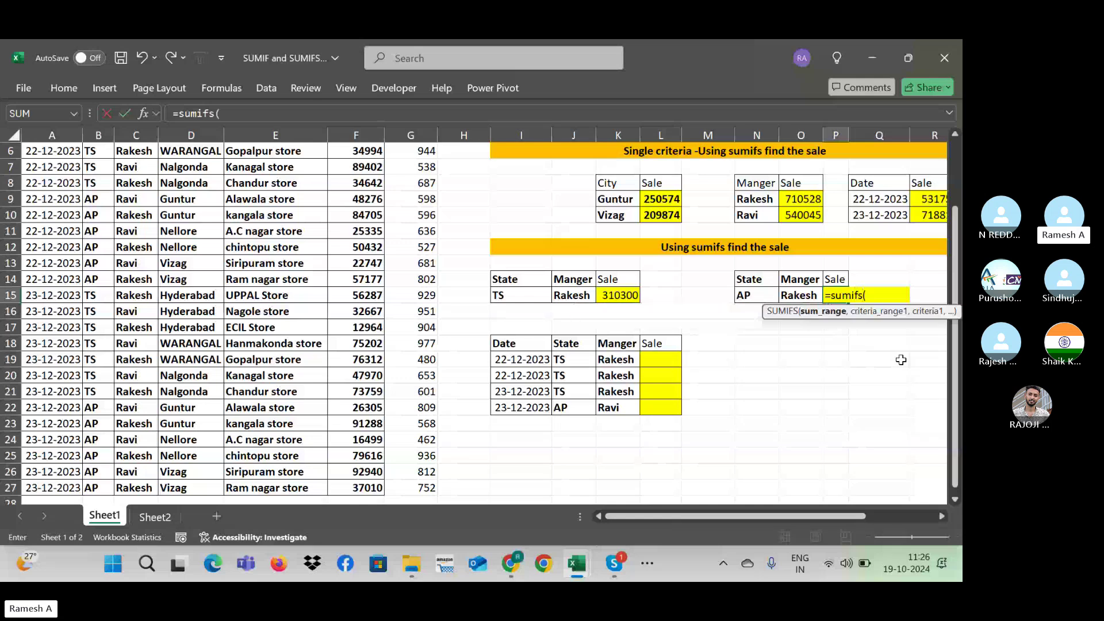
left_click(368, 264)
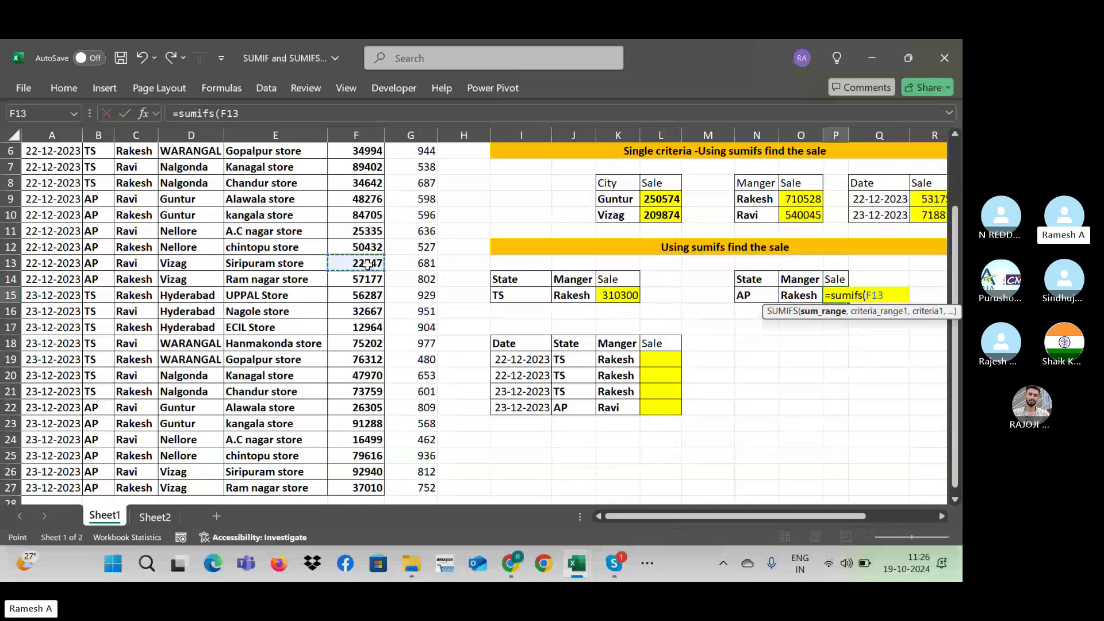
key("Up")
key("ctrl+Up")
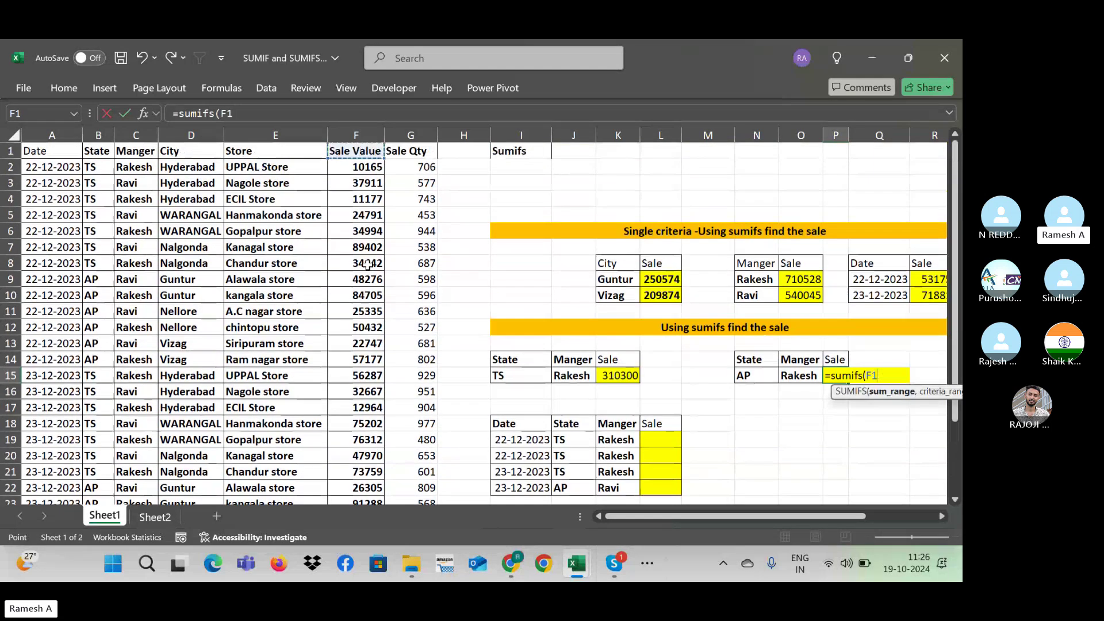
key("Down")
key("ctrl+shift+Down")
key("F4")
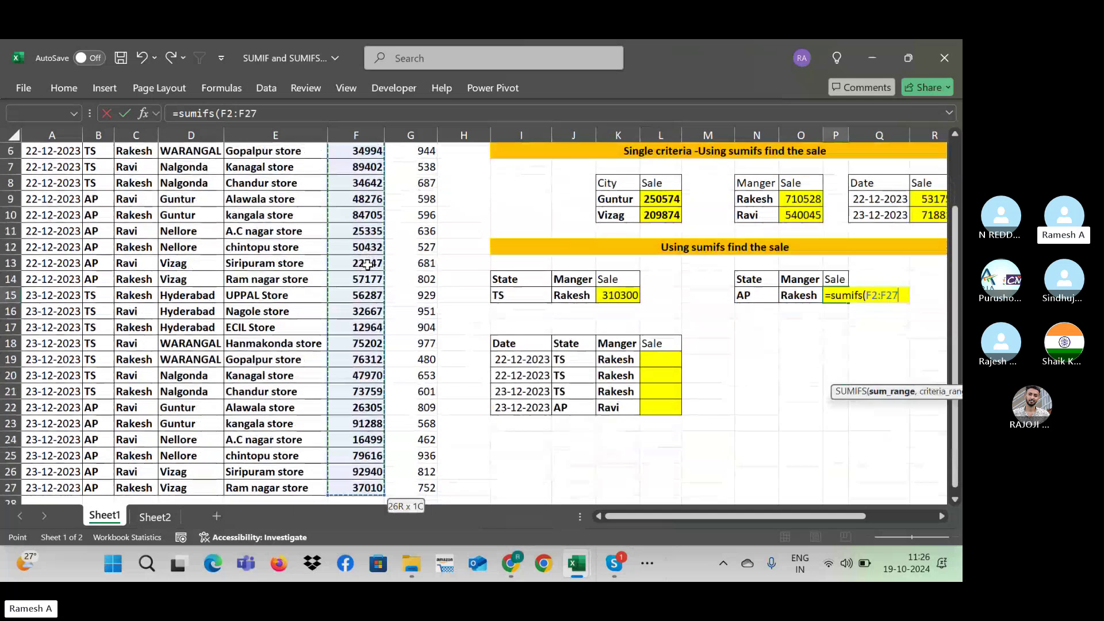
type(",")
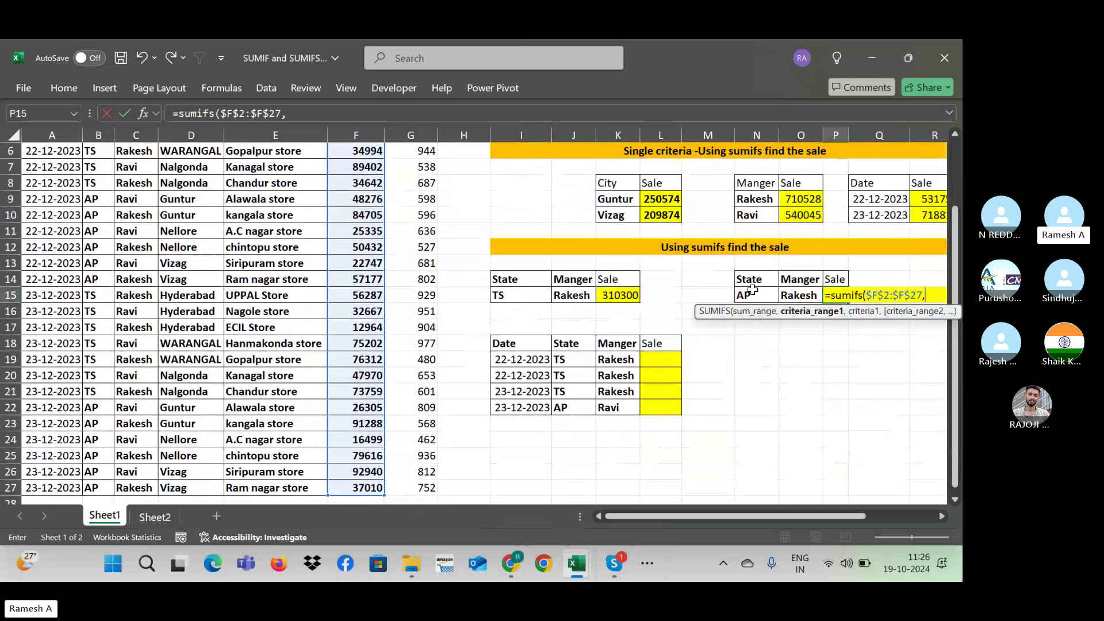
Step: Add the State range $B$2:$B$27 with the AP criterion in N15
left_click(97, 227)
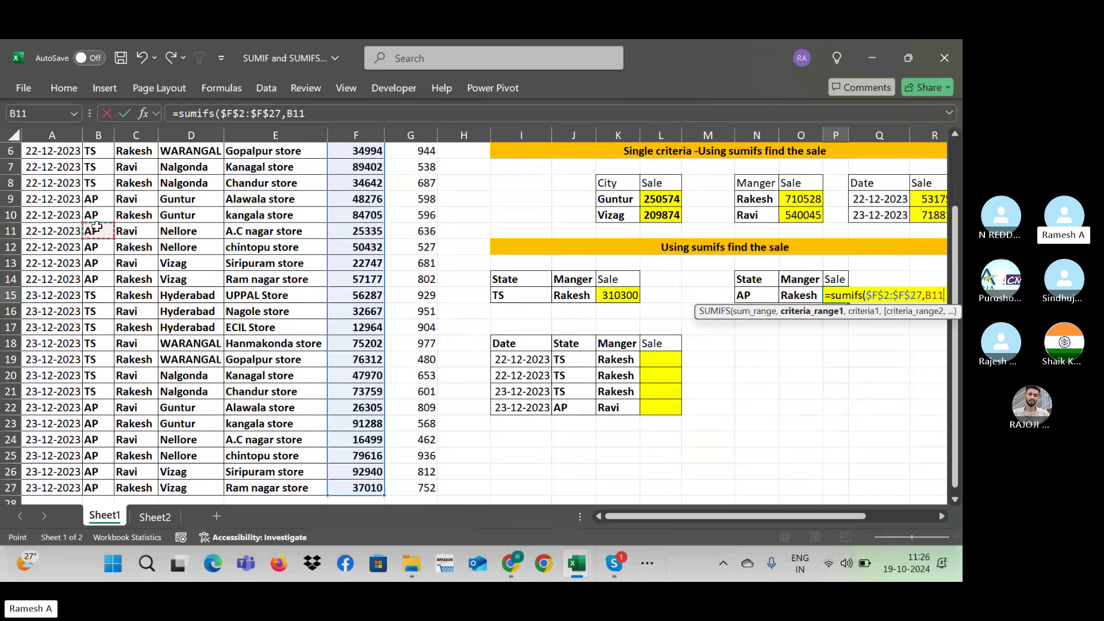
key("ctrl+Down")
scroll(97, 228, "down", 7)
key("ctrl+Up")
key("Down")
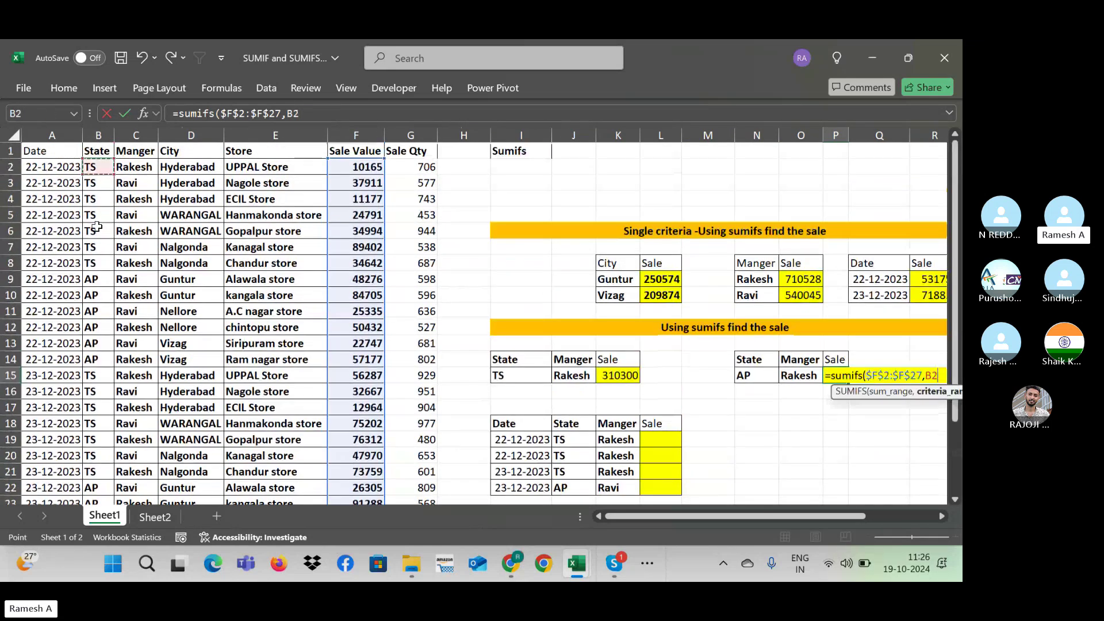
key("ctrl+shift+Down")
key("F4")
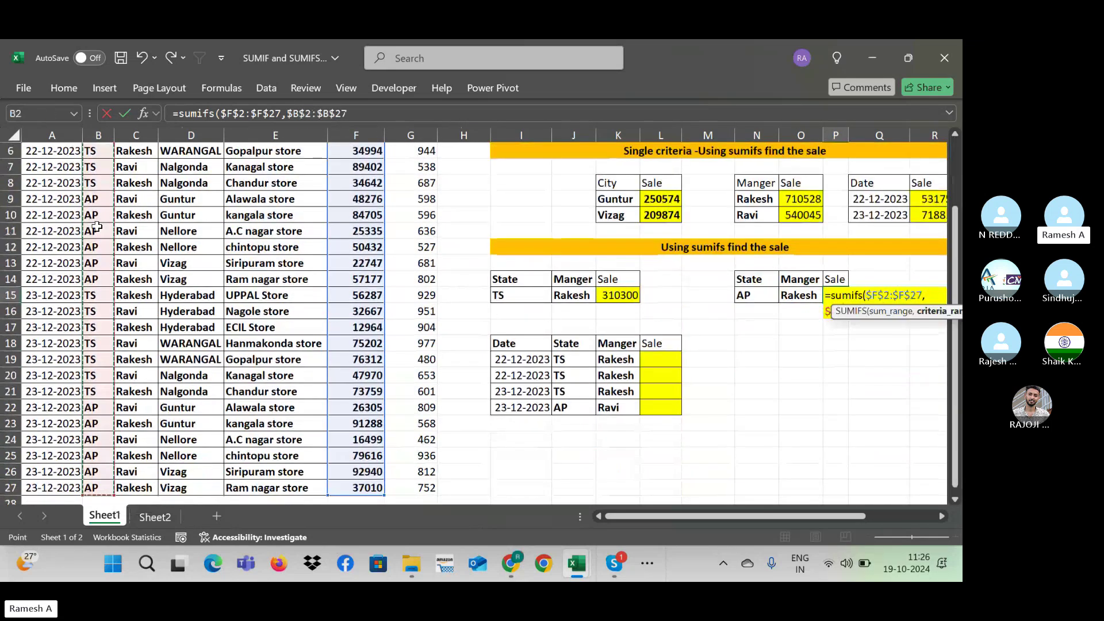
type(",")
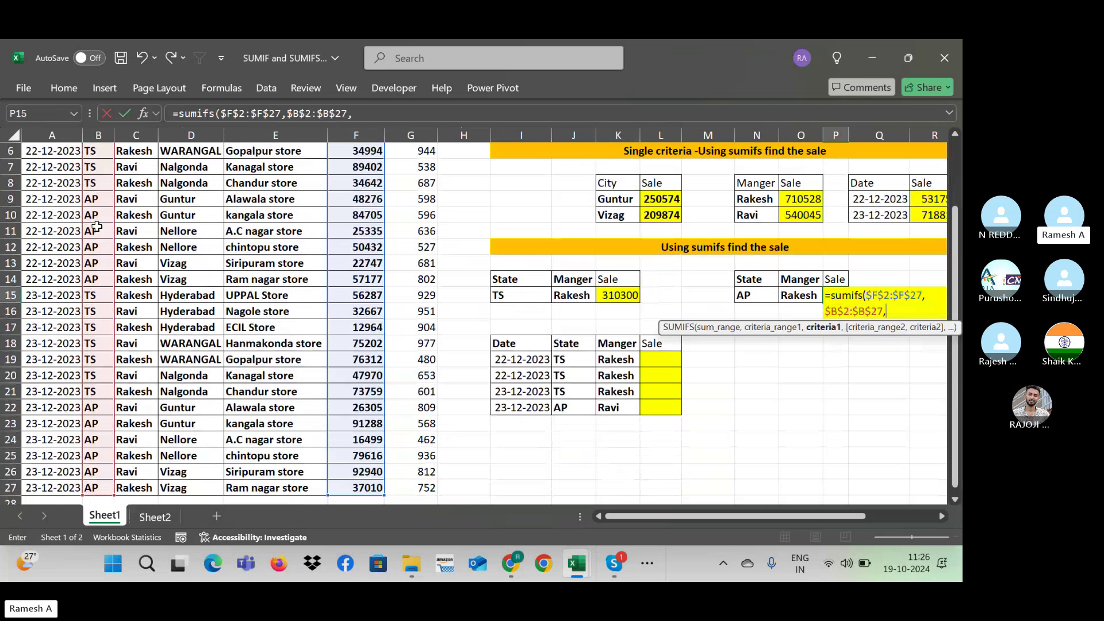
left_click(749, 293)
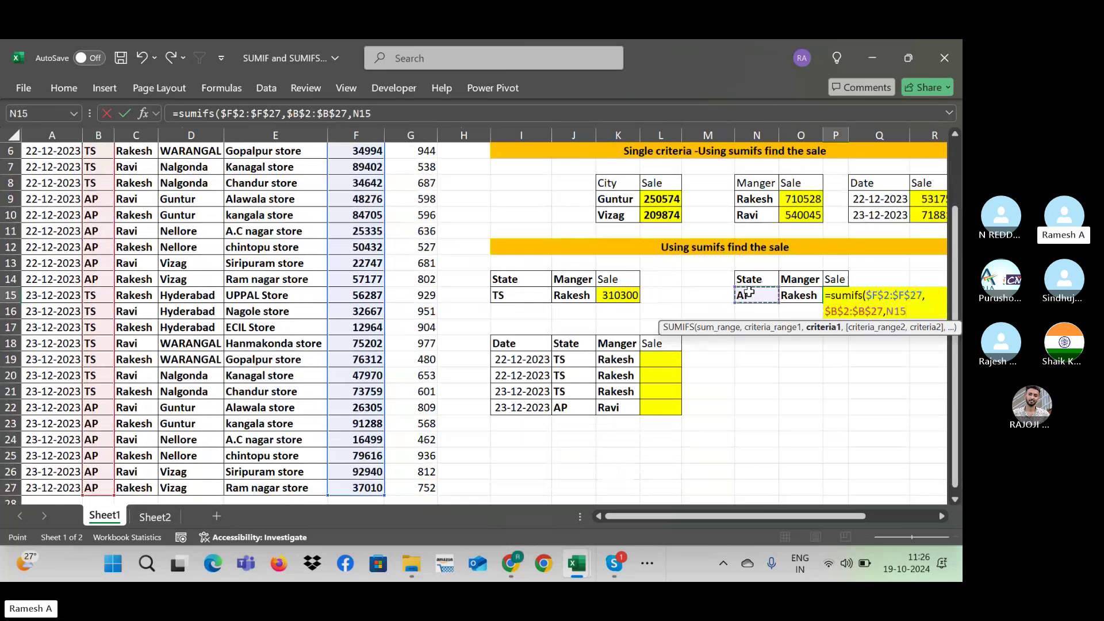
type(",")
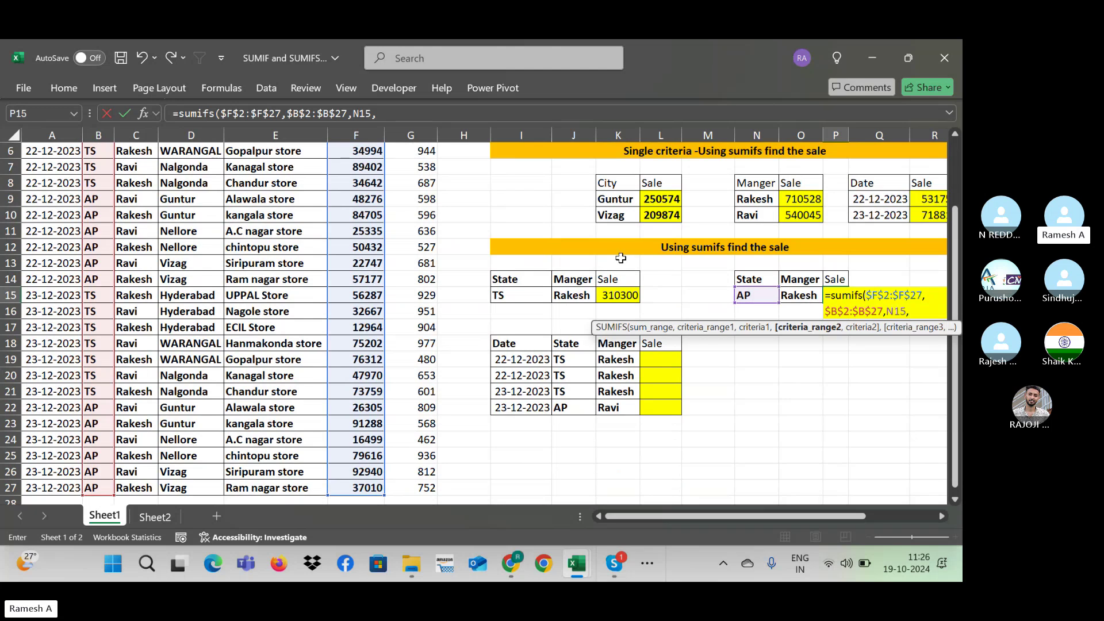
Step: Add Manager range $C$2:$C$27 with criterion O15 and commit, giving 400228
left_click(142, 228)
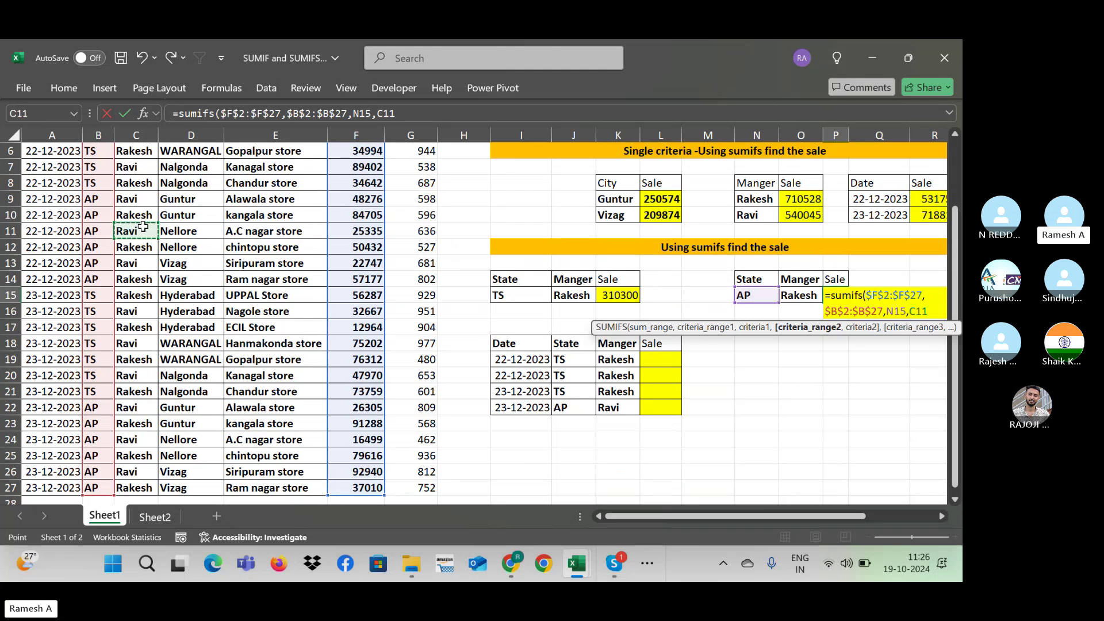
scroll(143, 227, "up", 3)
left_click_drag(136, 166, 136, 488)
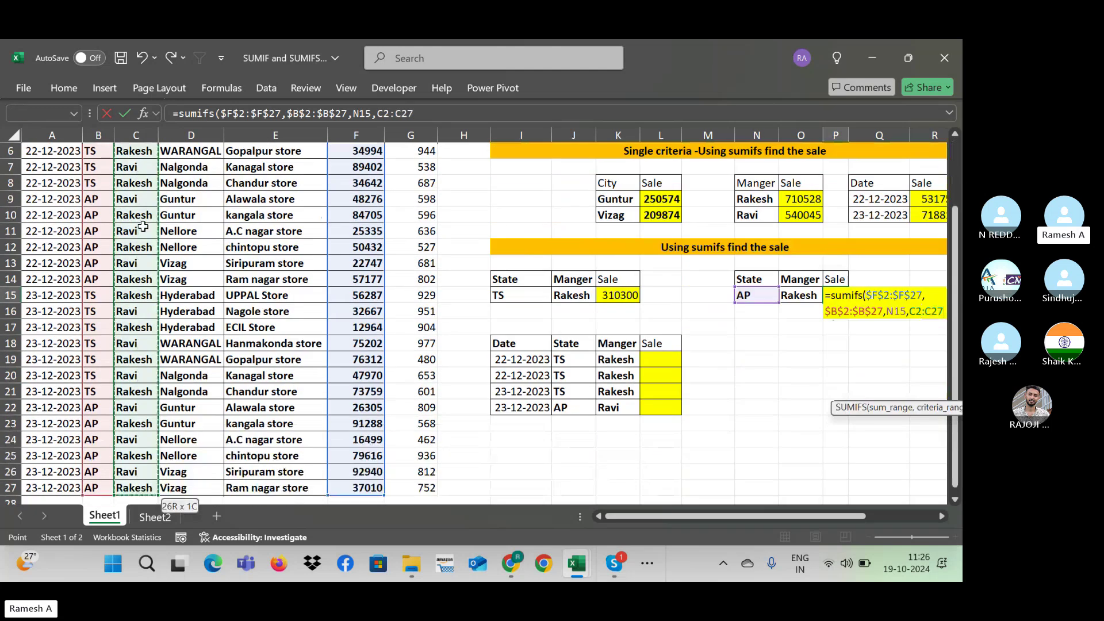
key("F4")
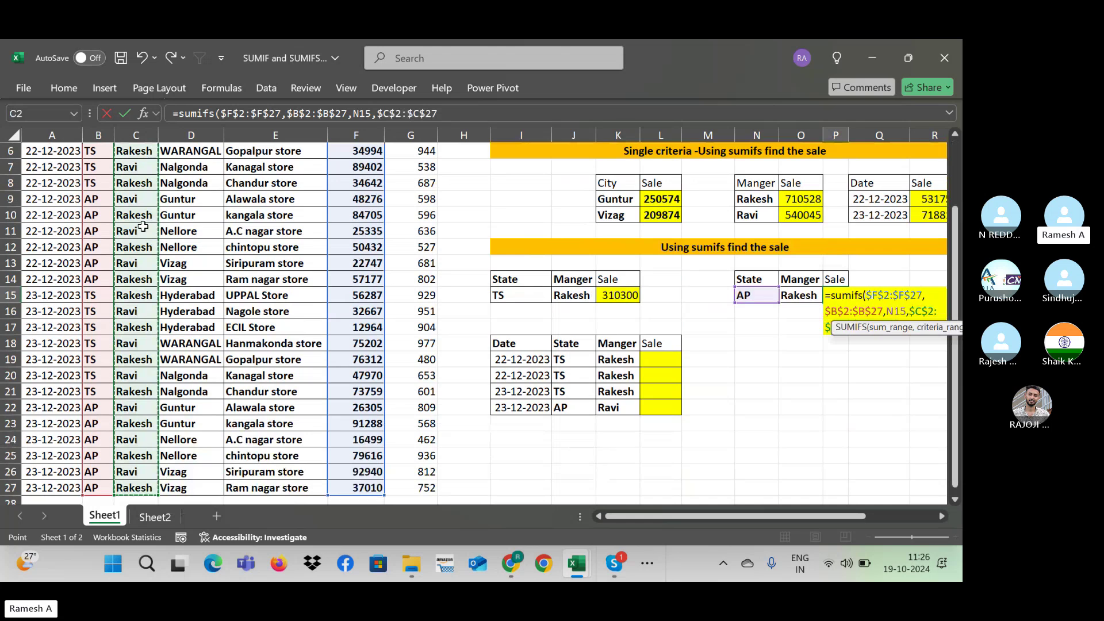
type(",")
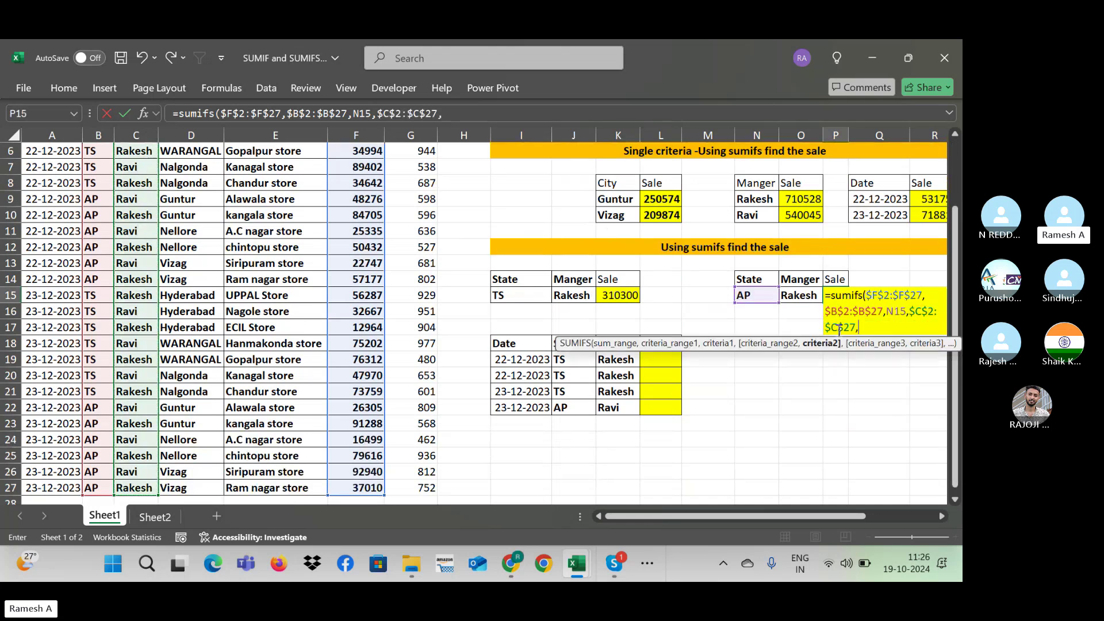
left_click(798, 296)
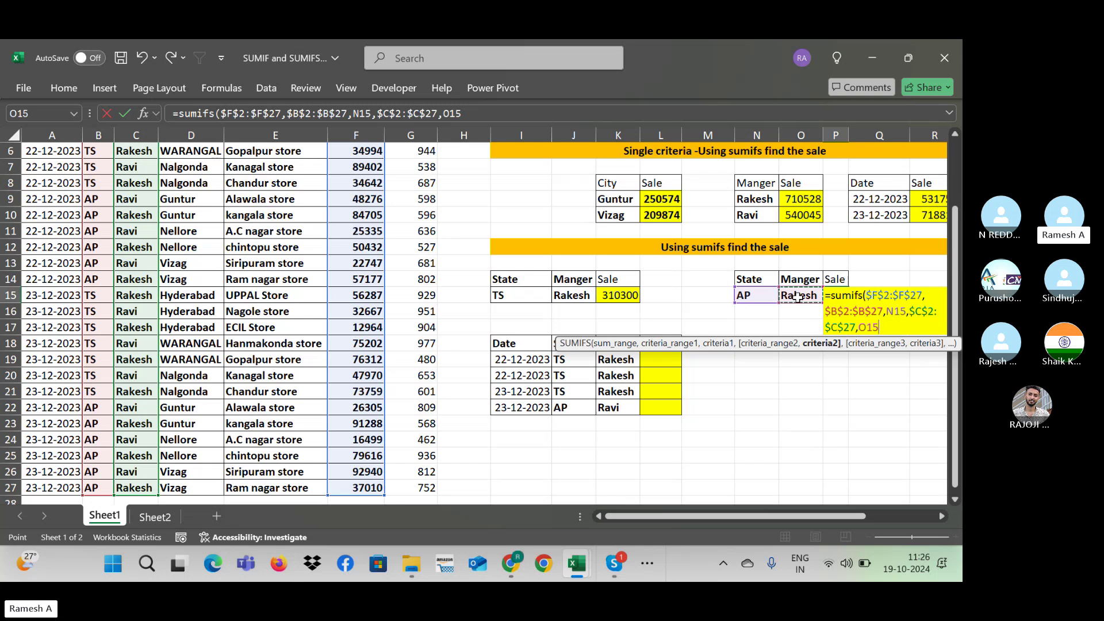
type(")")
key("BackSpace")
type(")")
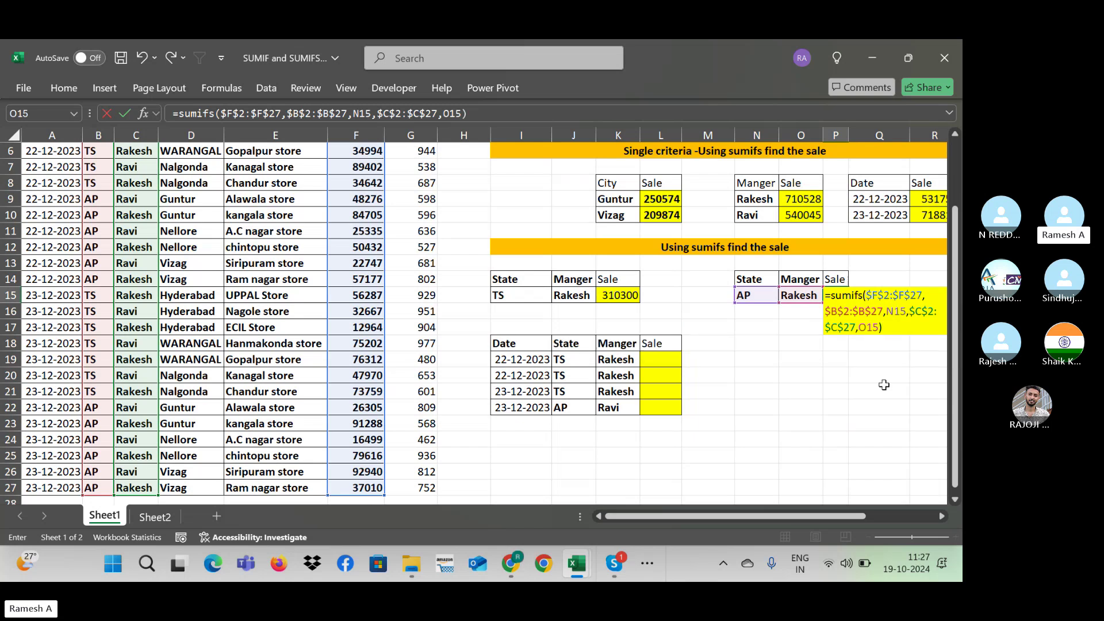
key("Return")
key("Up")
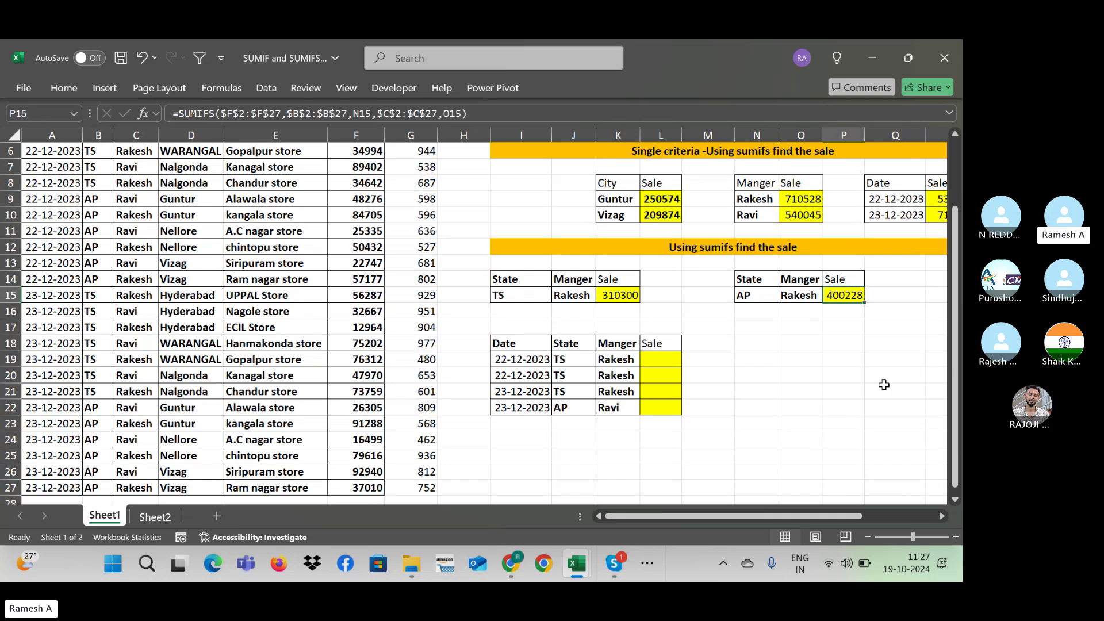
left_click(611, 297)
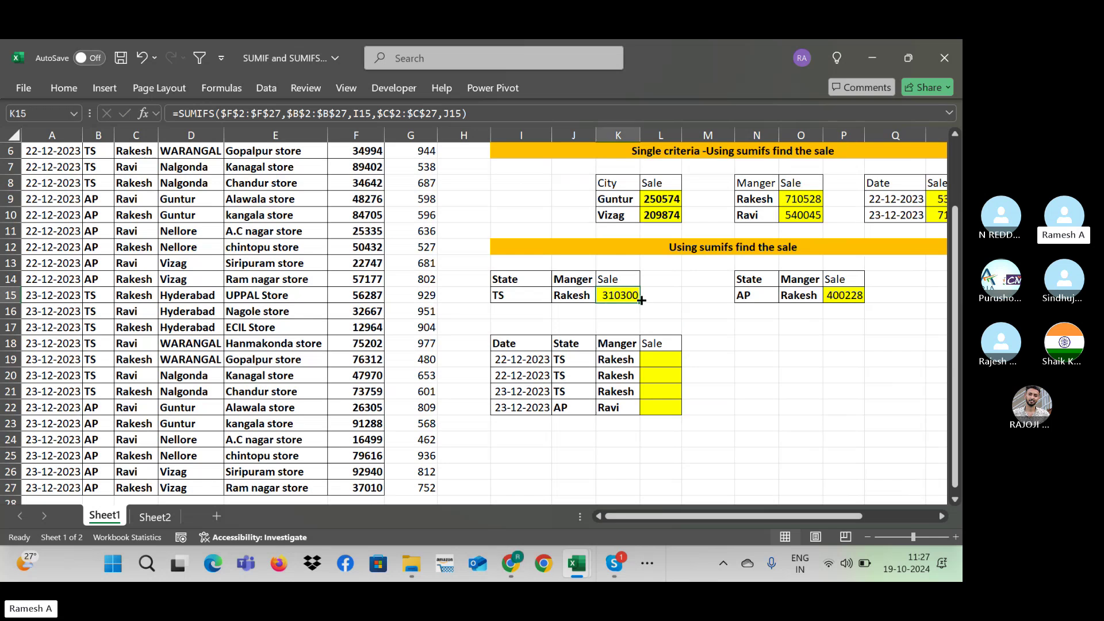
left_click(848, 299, "ctrl")
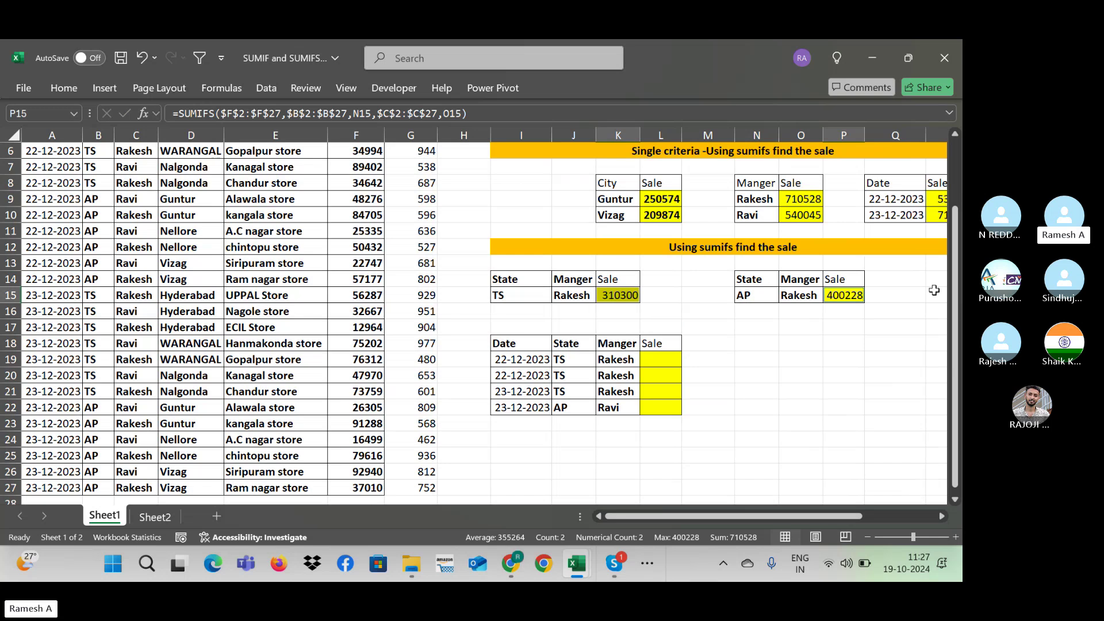
left_click(880, 311)
key("Right")
key("Right")
key("Right")
key("Right")
key("Right")
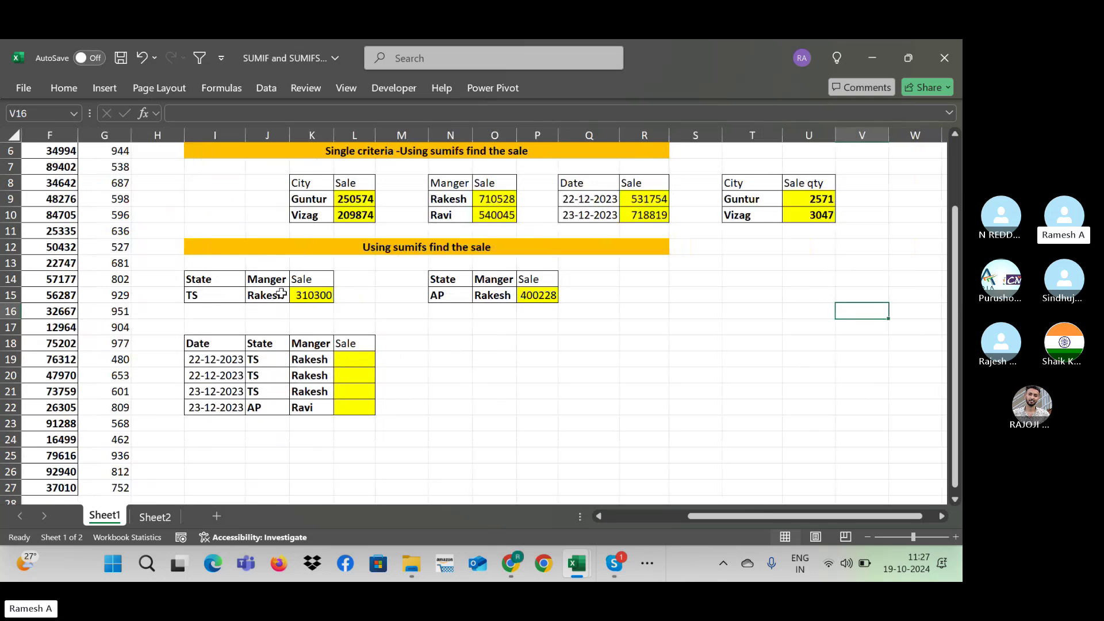
Step: Point out the first row's criteria (22-12-2023, TS, Rakesh) and select Sale cell L19
left_click(202, 376)
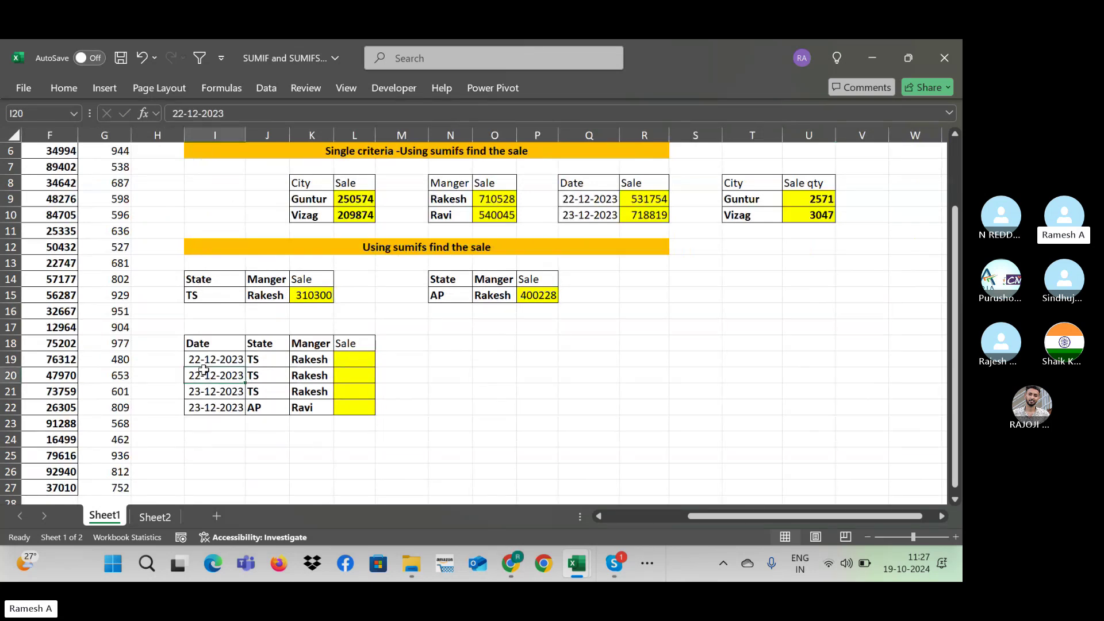
left_click(264, 370)
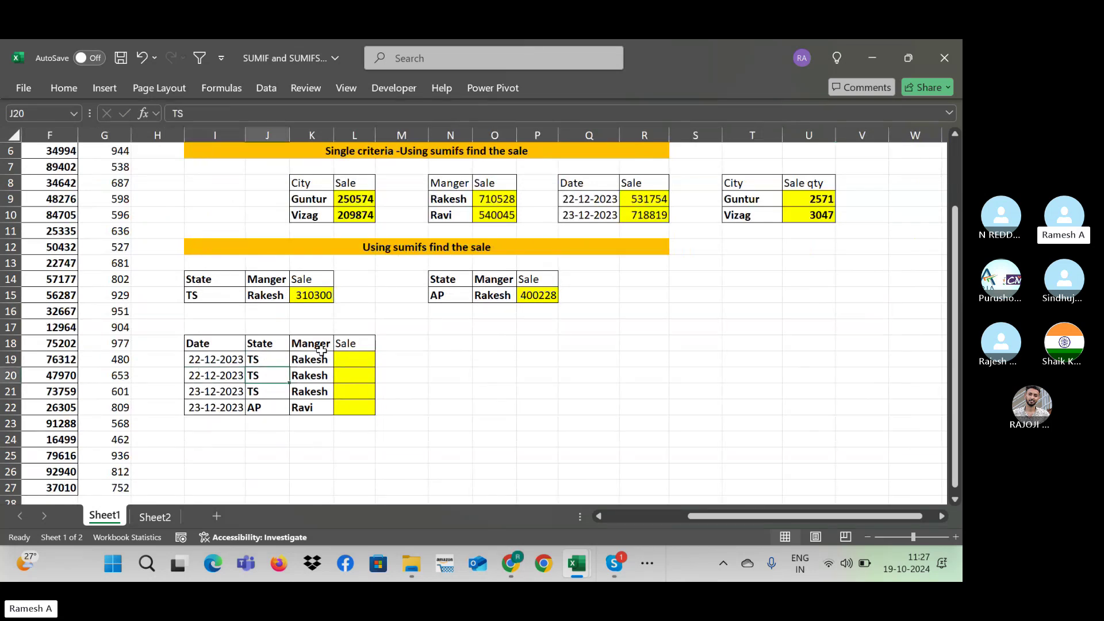
left_click(204, 362)
left_click(271, 360)
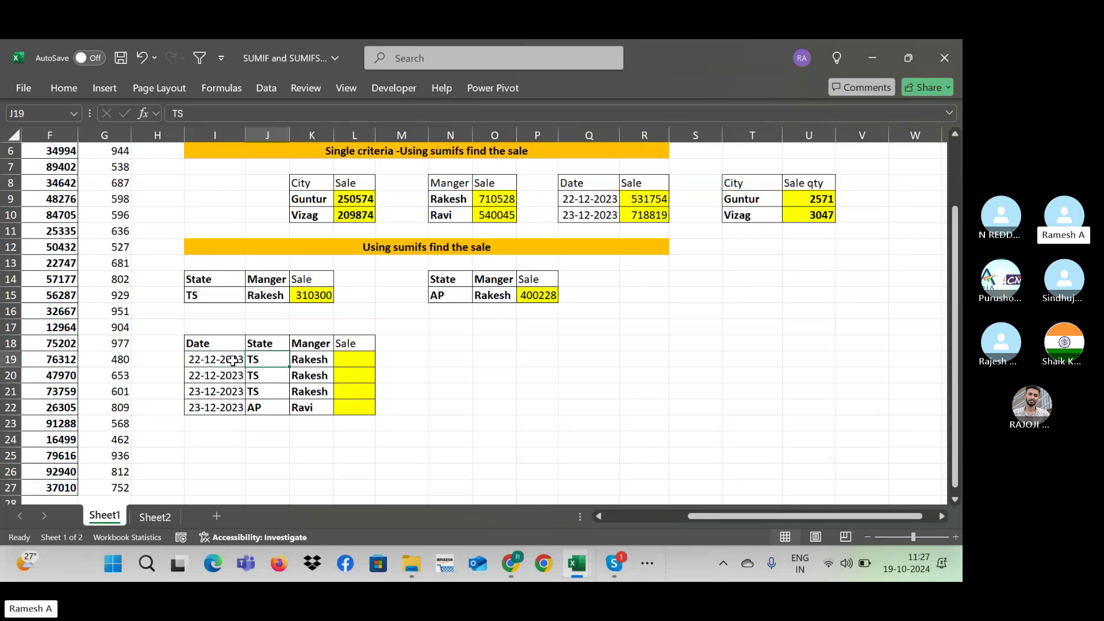
left_click(320, 360)
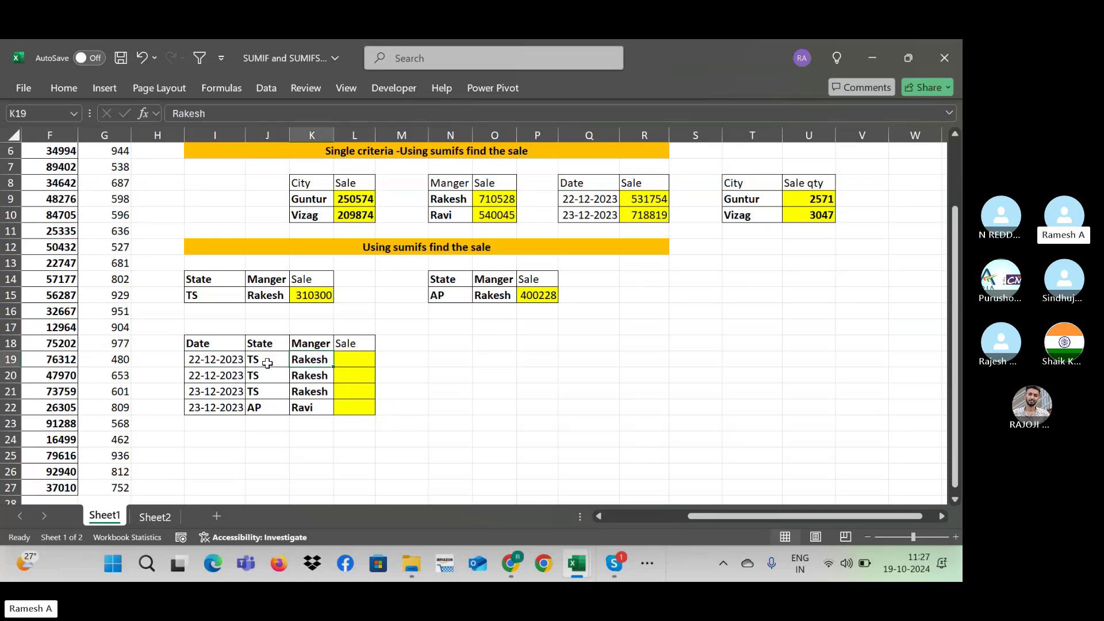
left_click(208, 364)
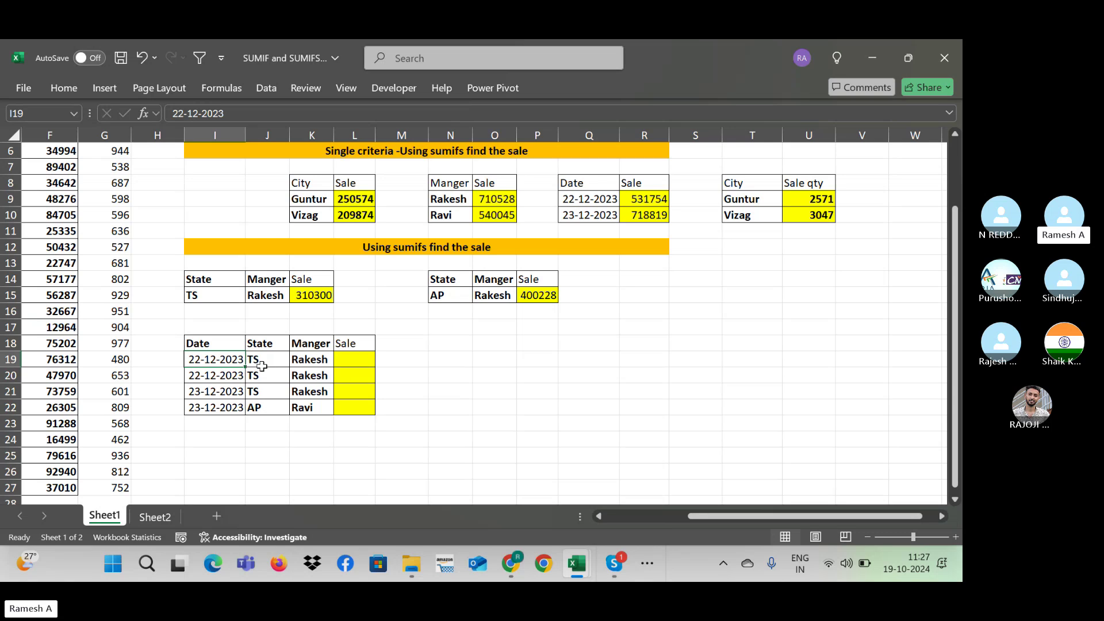
left_click(371, 363)
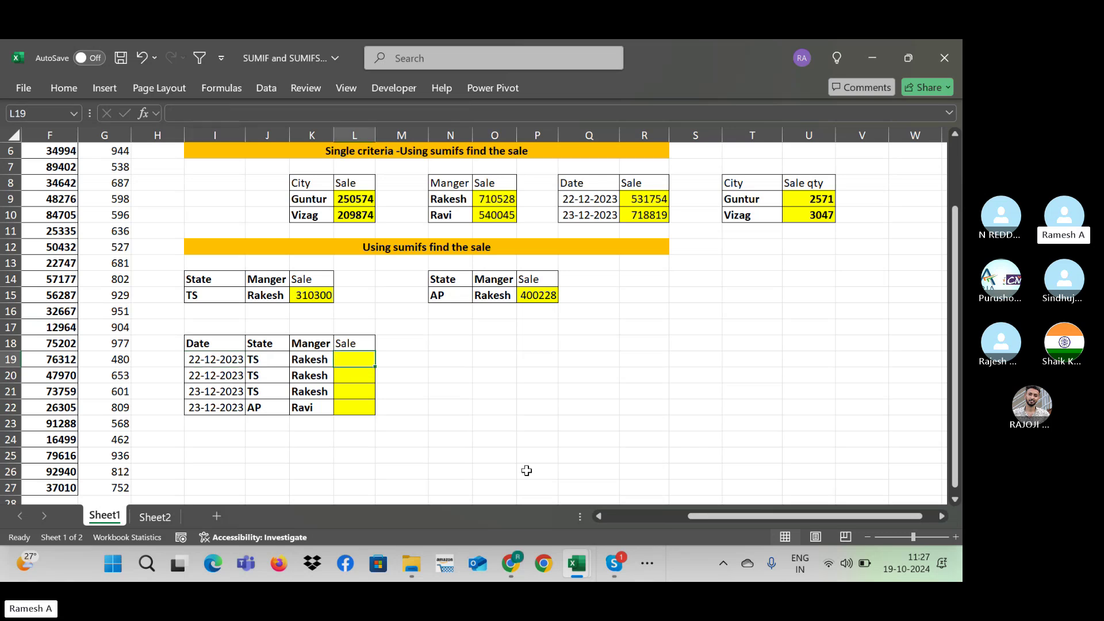
key("Left")
key("Left")
key("Left")
key("Left")
key("Left")
key("Left")
key("Left")
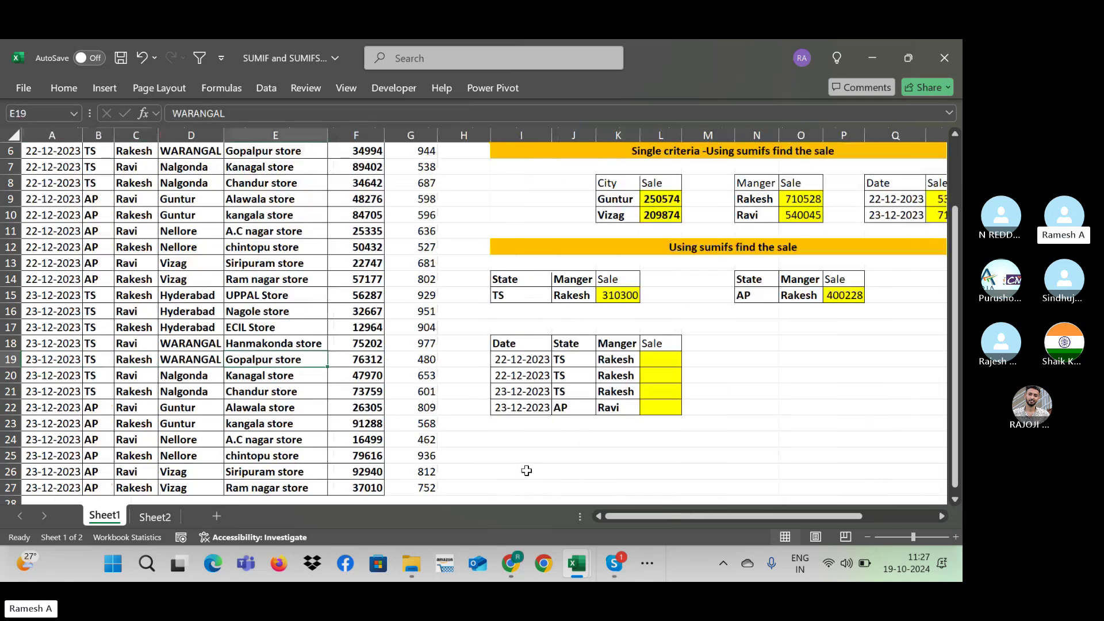
key("Right")
key("Right")
key("Right")
key("Right")
key("Right")
key("Right")
key("Right")
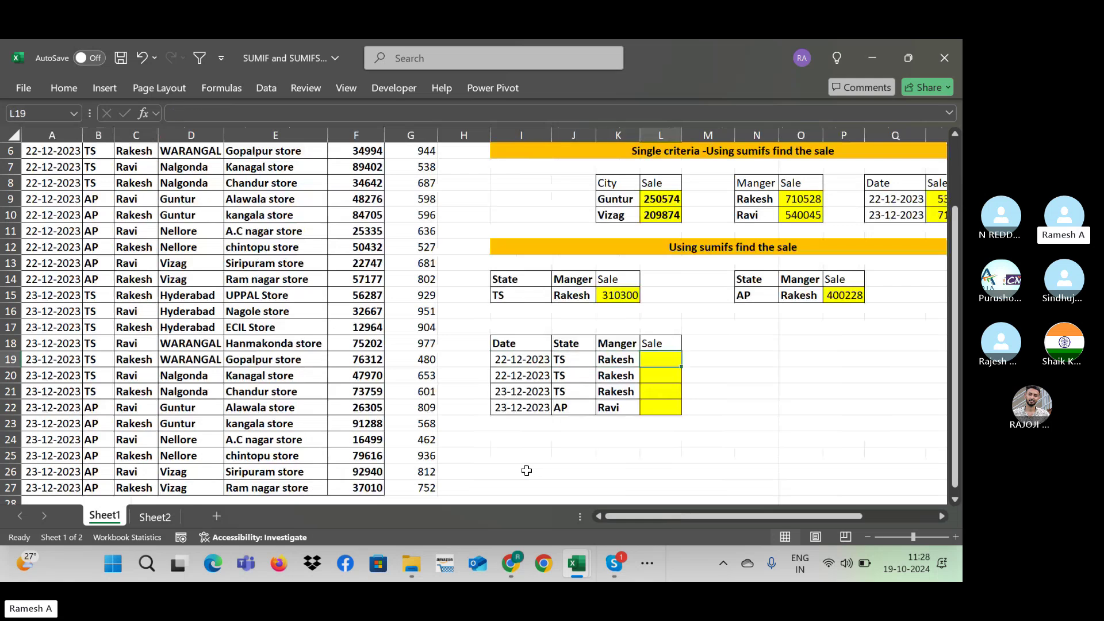
Step: Start a SUMIFS in L19 with the absolute sum range $F$2:$F$27
type("=su")
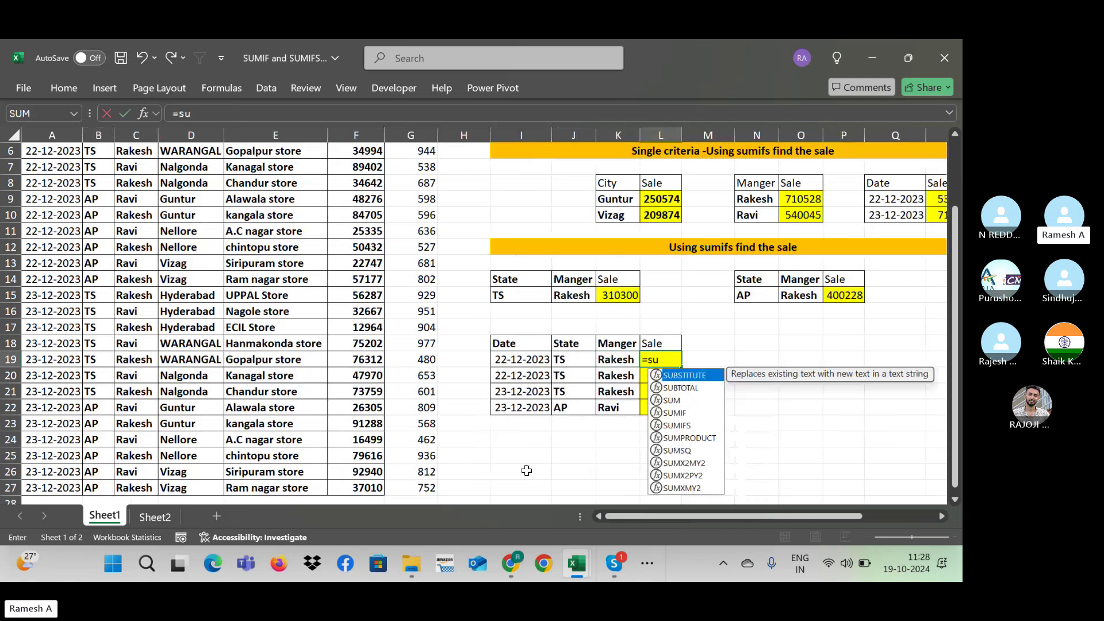
type("mifs(")
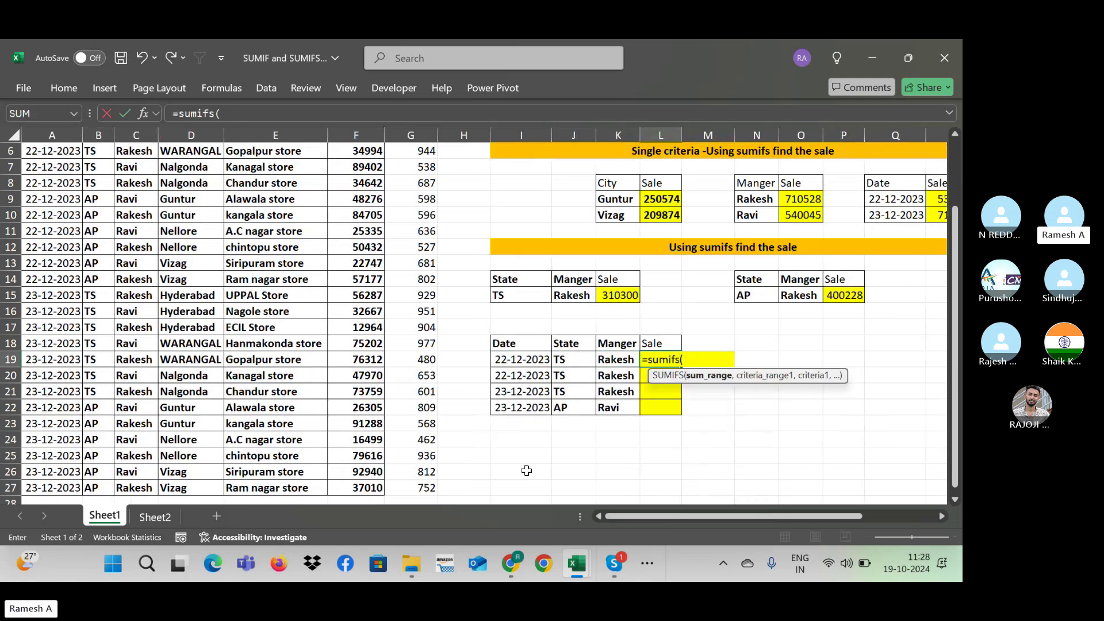
left_click(384, 306)
key("Left")
key("ctrl+Up")
key("Down")
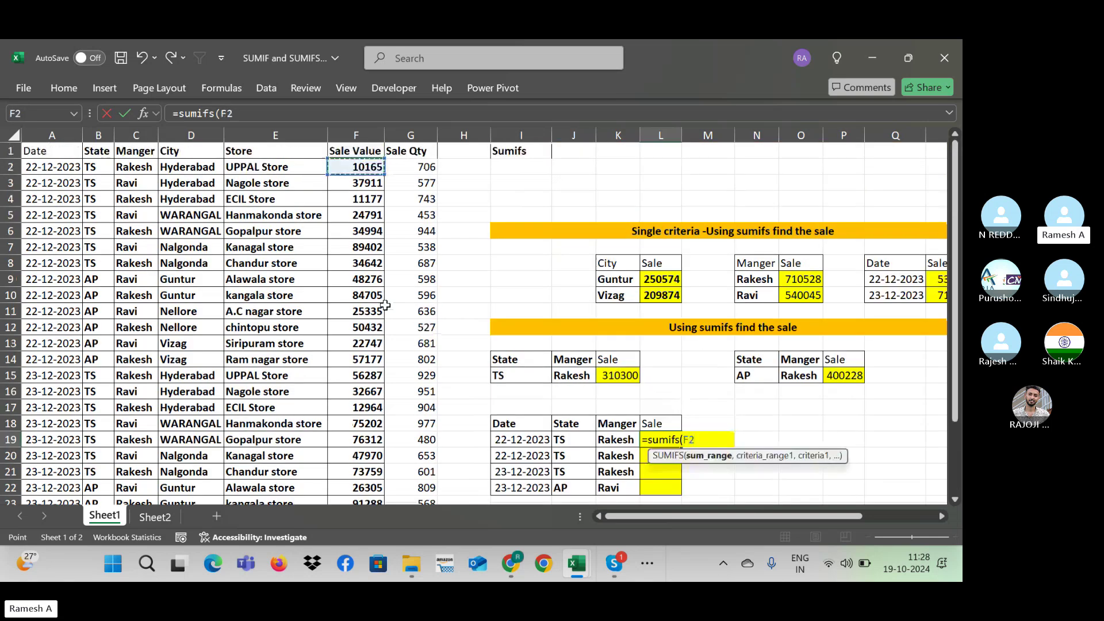
key("ctrl+shift+Down")
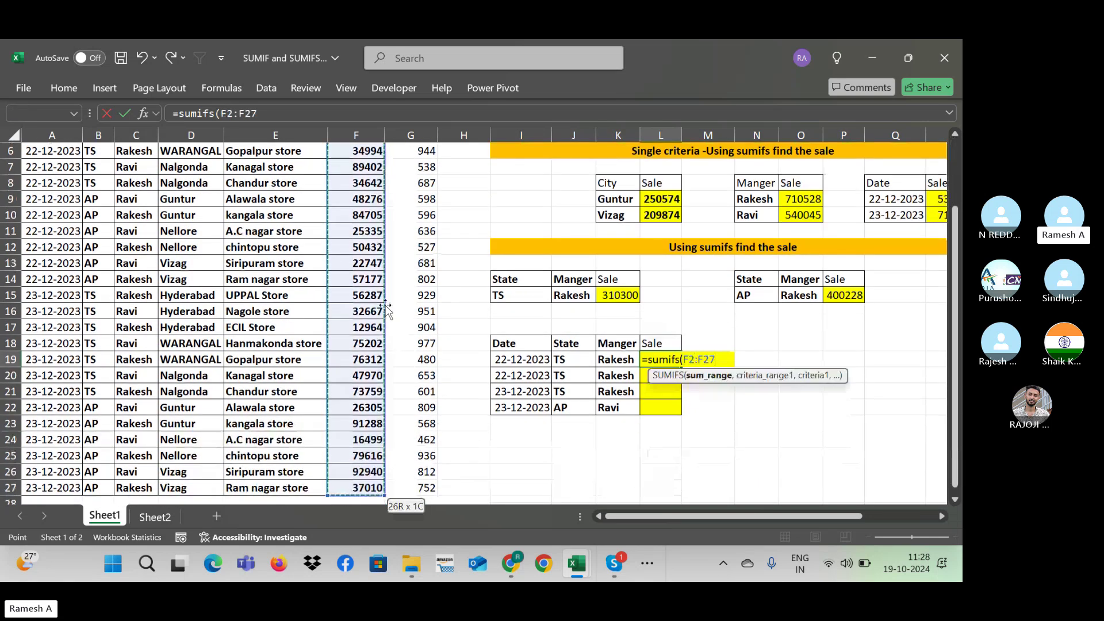
key("F4")
type(",")
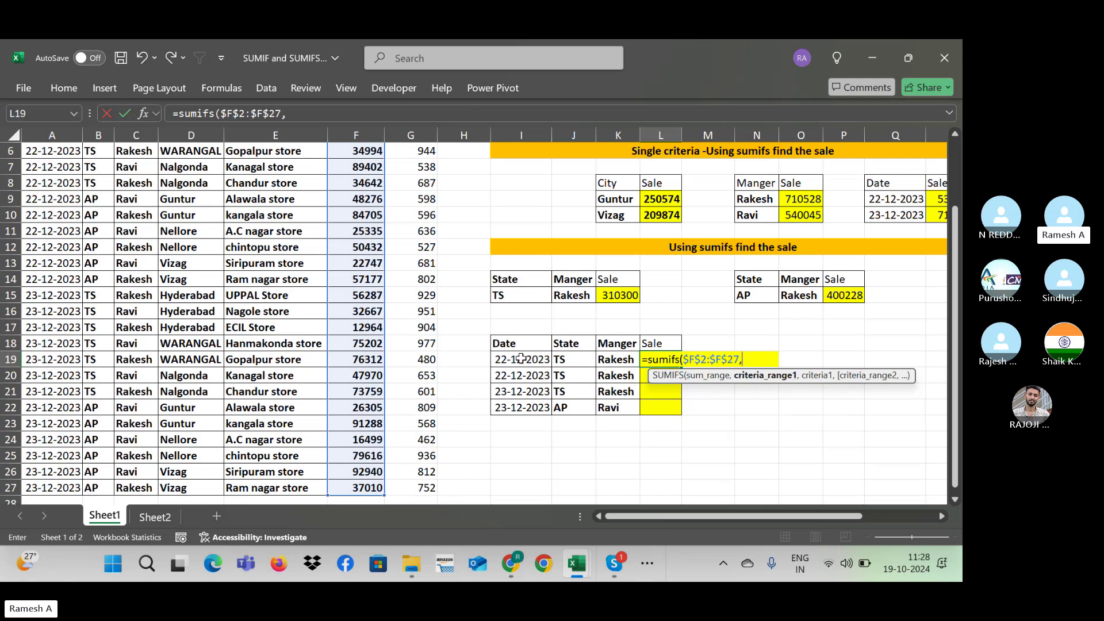
Step: Add the Date range $A$2:$A$27 with the I19 date as first criterion
left_click(46, 164)
scroll(46, 164, "up", 2)
left_click(46, 165)
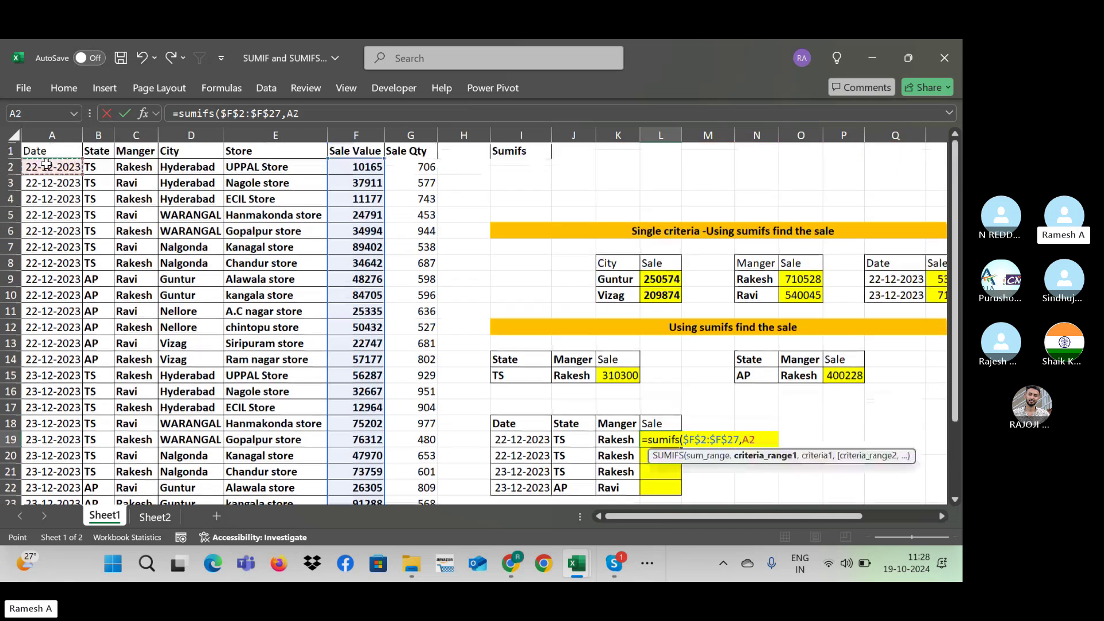
key("ctrl+shift+Down")
key("F4")
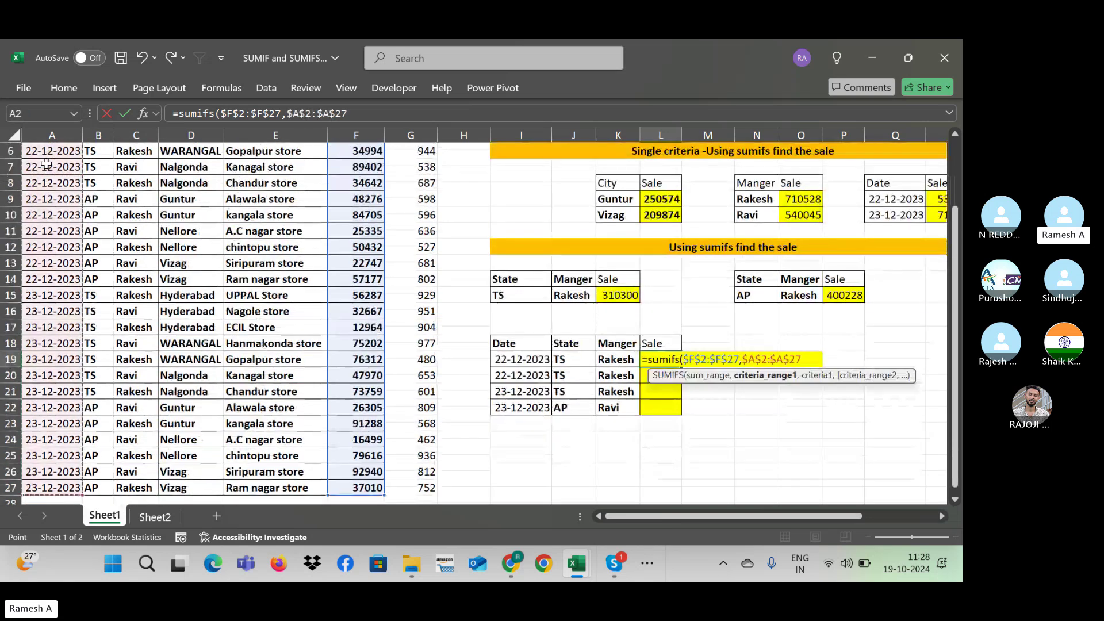
type(",")
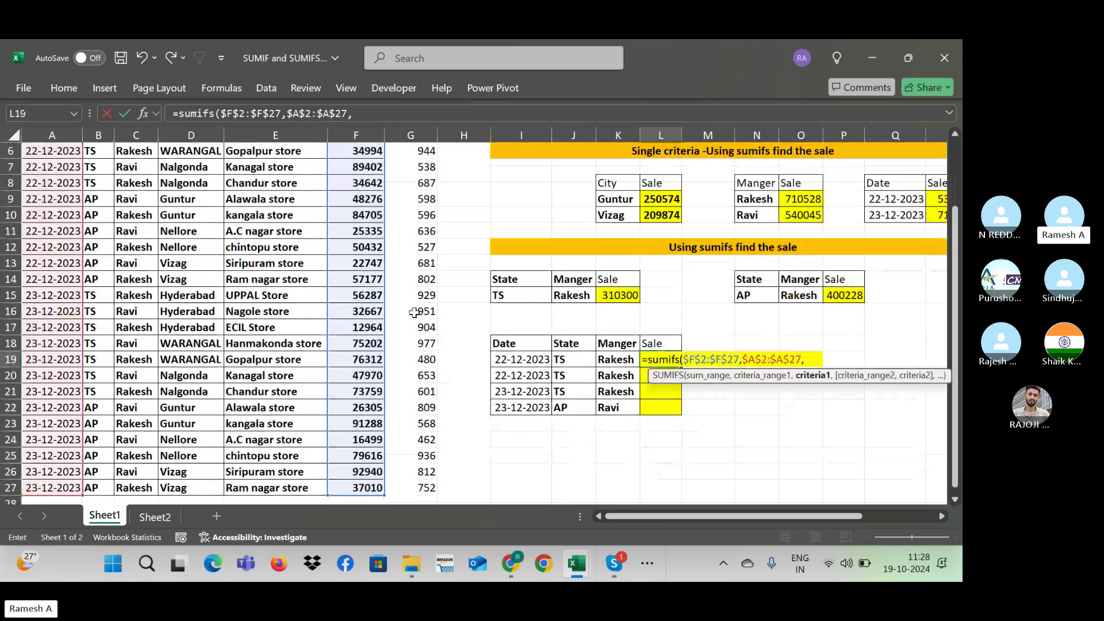
left_click(530, 362)
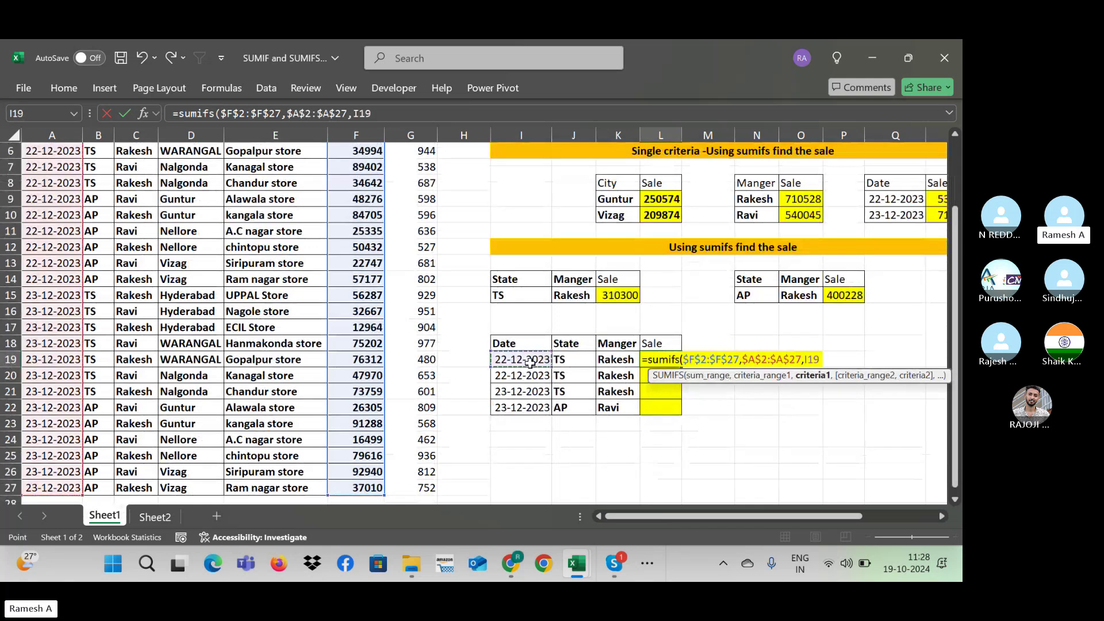
type(",")
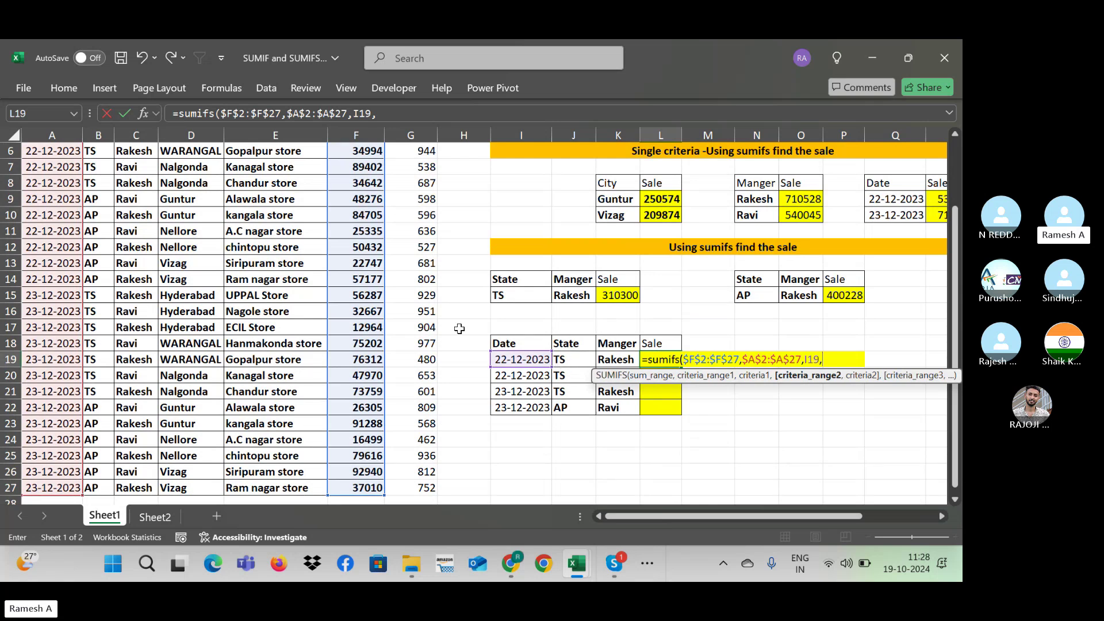
Step: Add the State range $B$2:$B$27 with the J19 state as second criterion
left_click(94, 262)
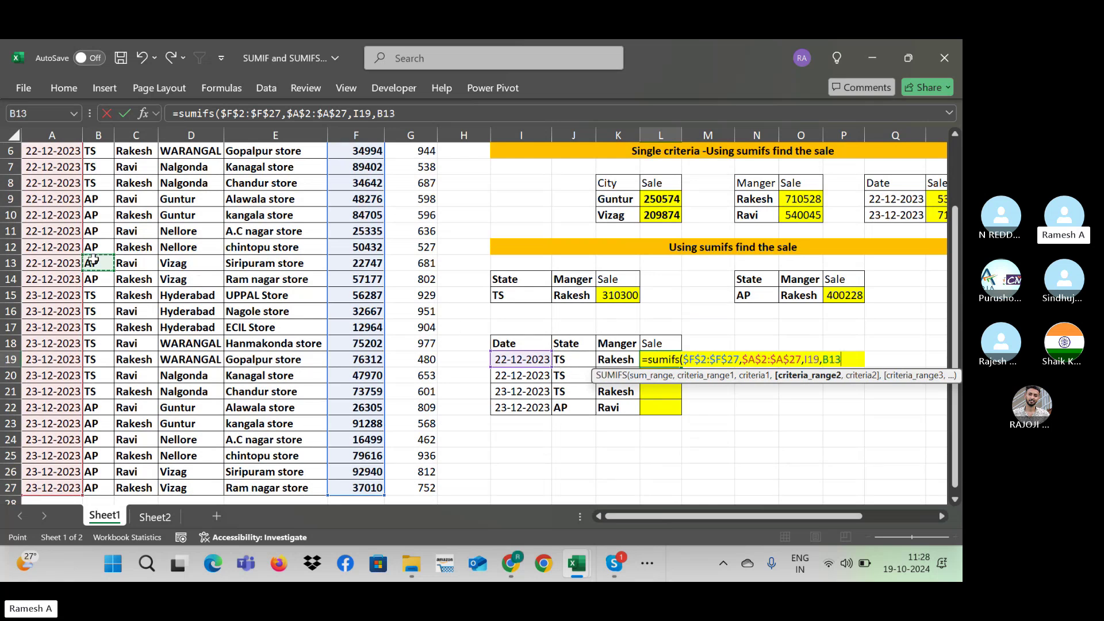
scroll(95, 262, "up", 3)
left_click_drag(98, 167, 97, 488)
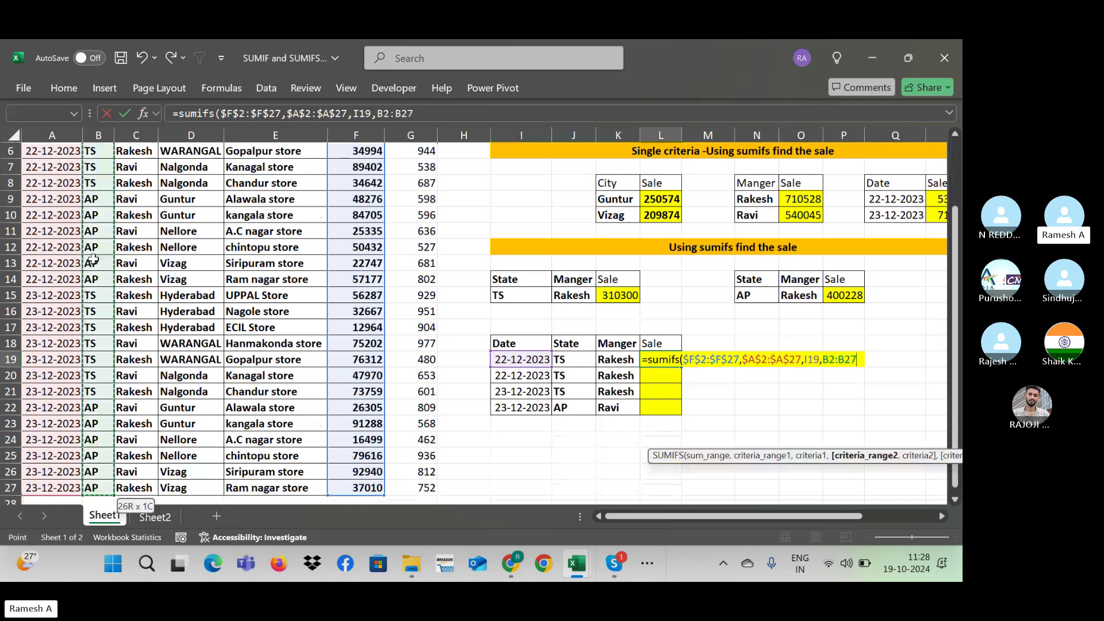
key("F4")
type(",")
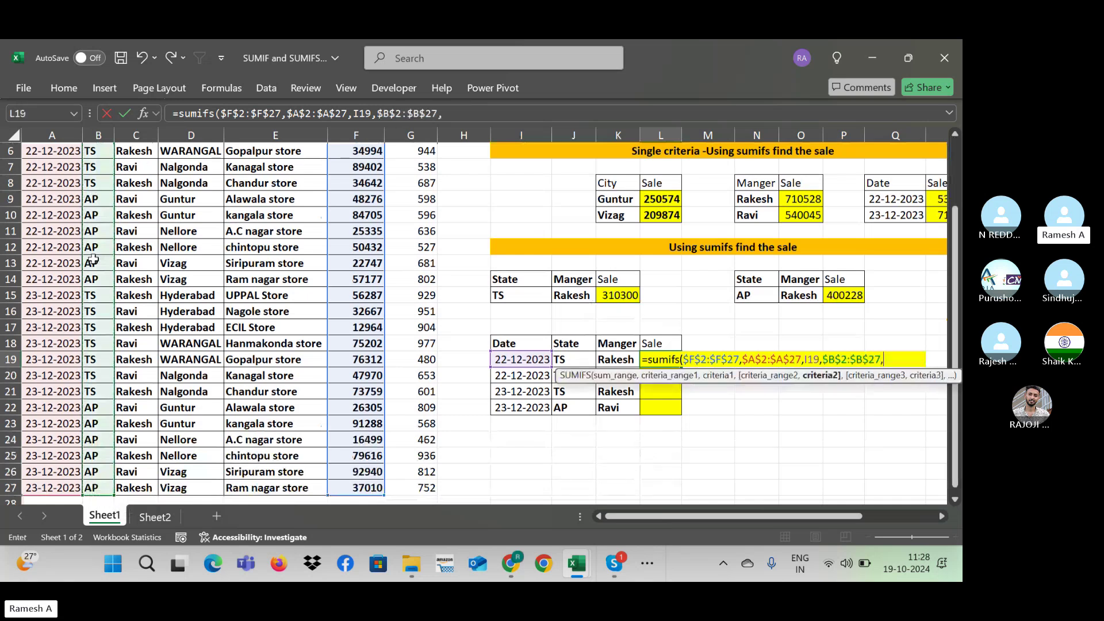
left_click(577, 357)
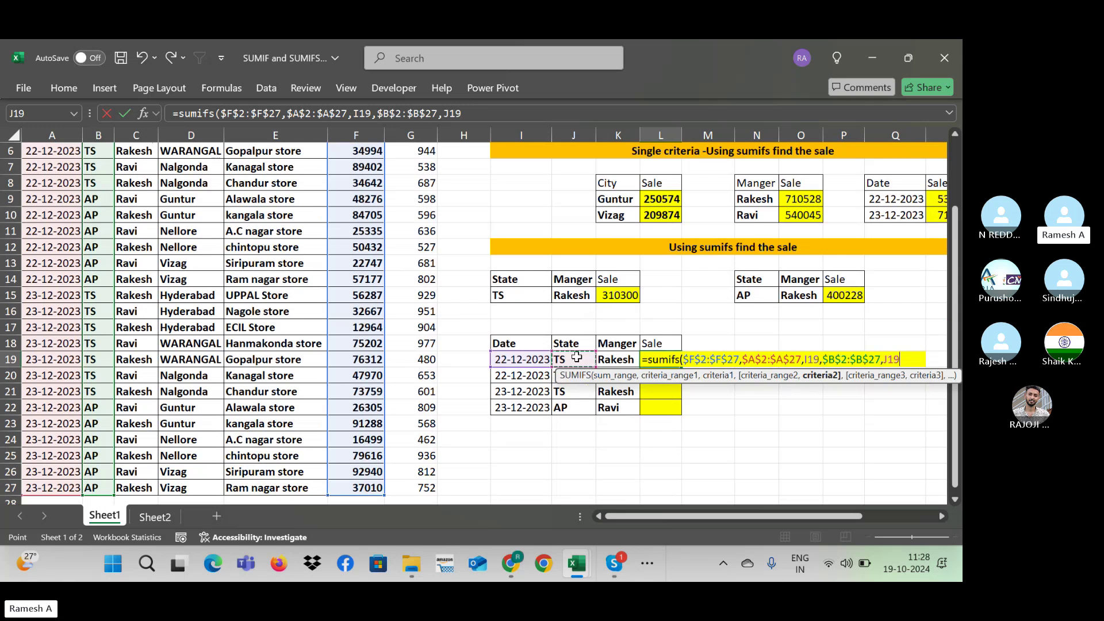
type(",")
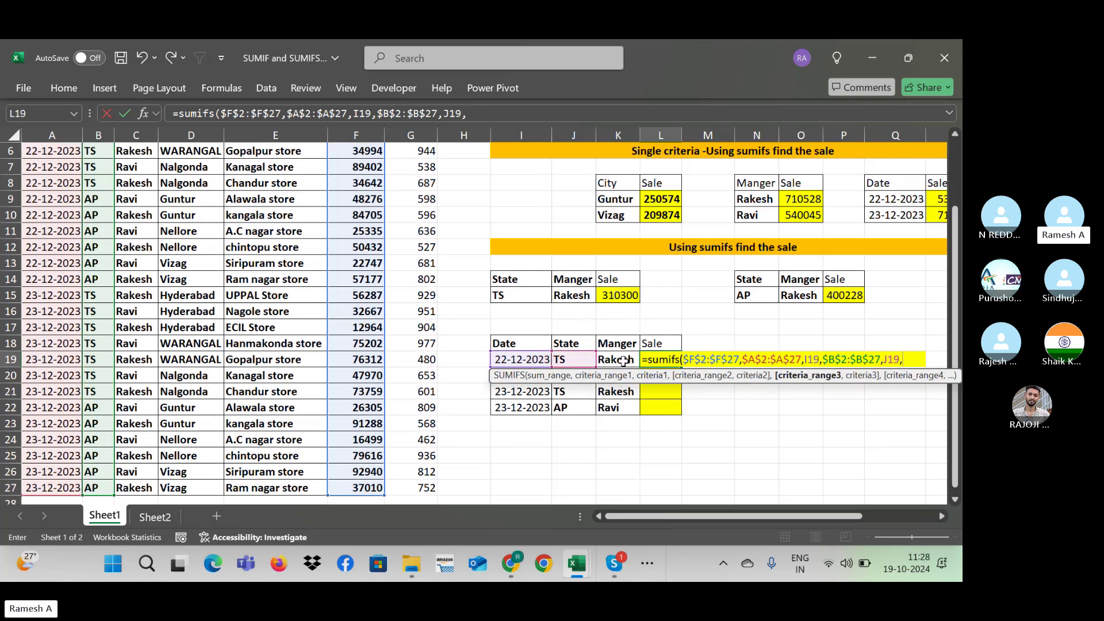
Step: Add Manager range $C$2:$C$27 with criterion K19 and commit, giving 90978
left_click(136, 260)
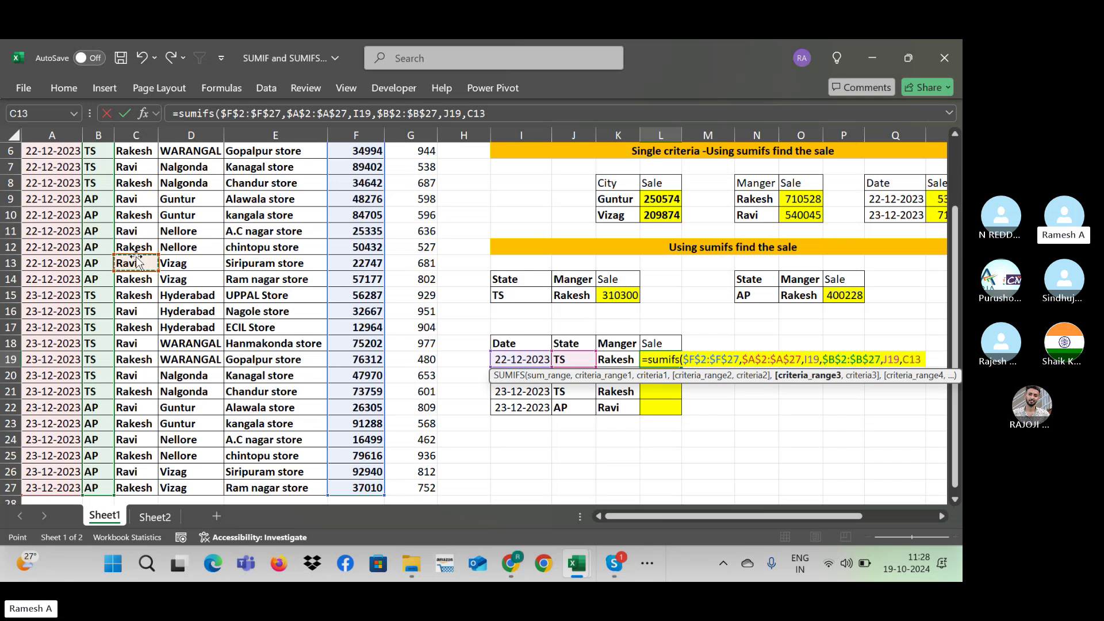
scroll(138, 262, "up", 2)
left_click_drag(136, 167, 136, 488)
key("F4")
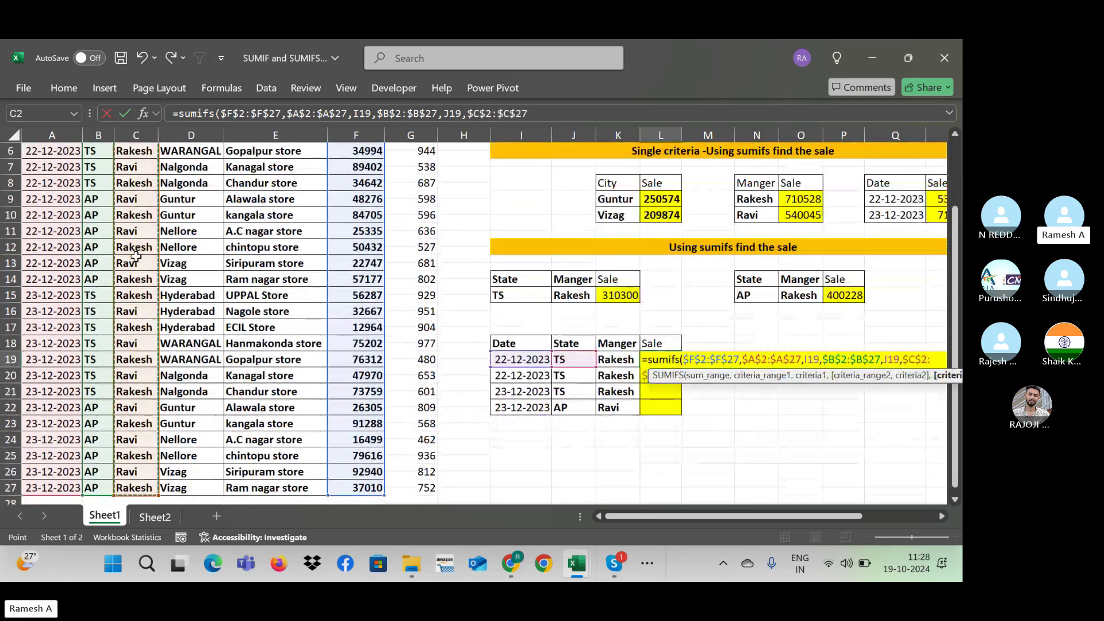
type(",")
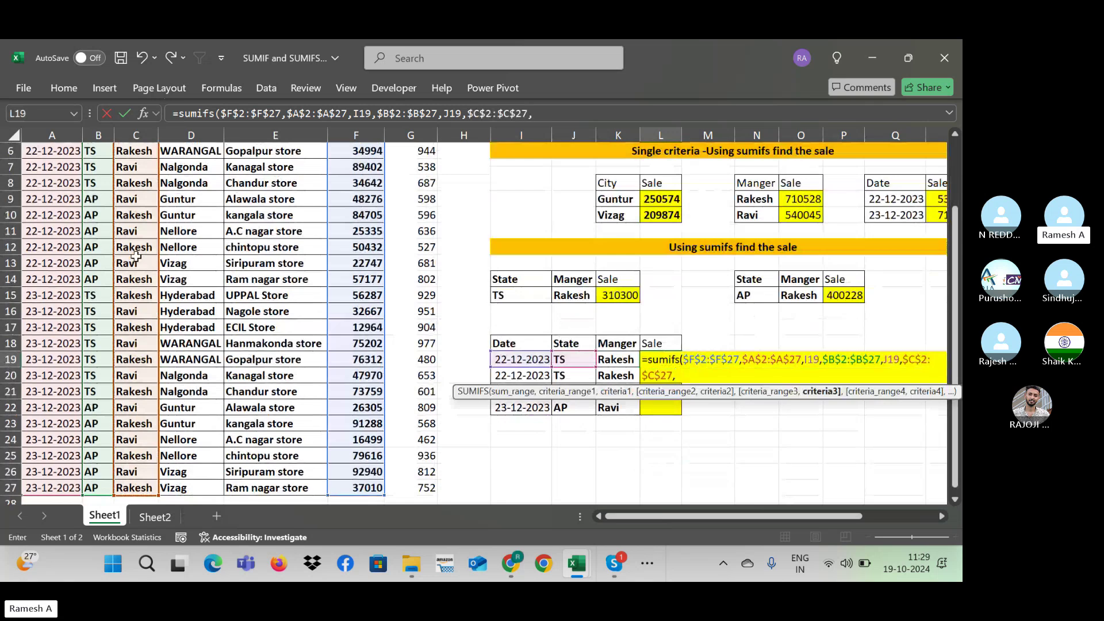
left_click(624, 360)
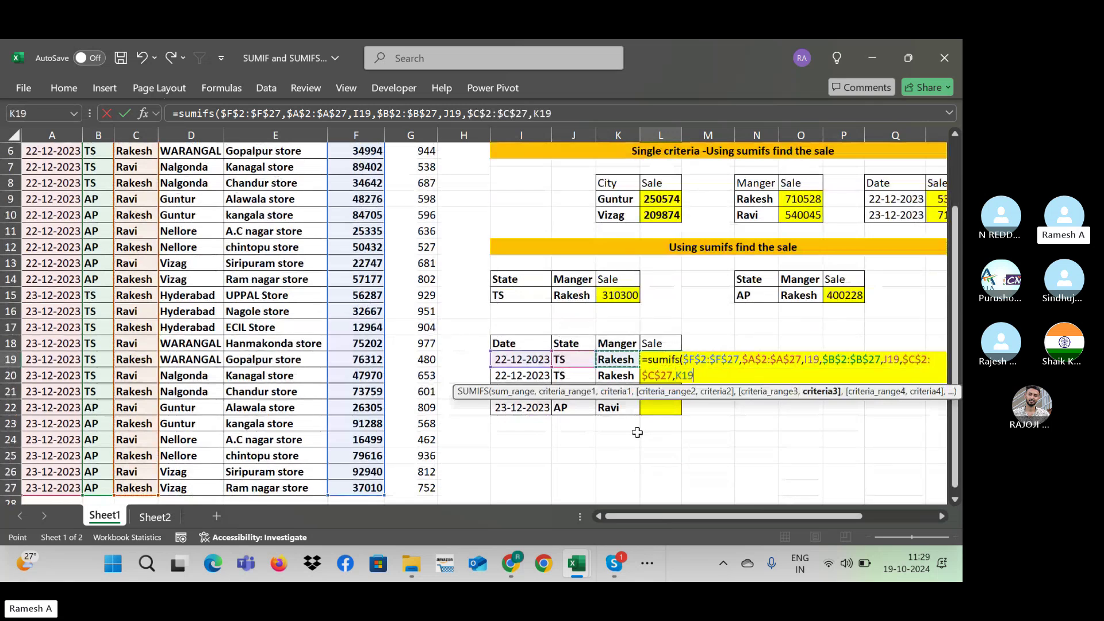
type(")")
key("Return")
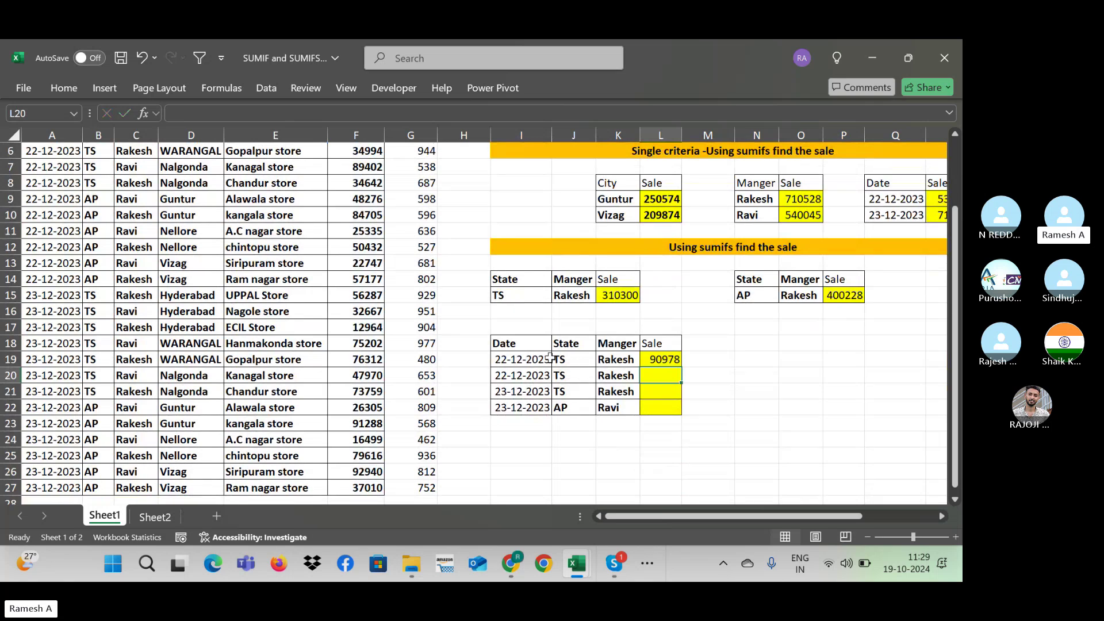
Step: Fill L19's SUMIFS down to L22 and check row 22's date, state, Ravi and formula
left_click(673, 357)
left_click_drag(685, 367, 681, 412)
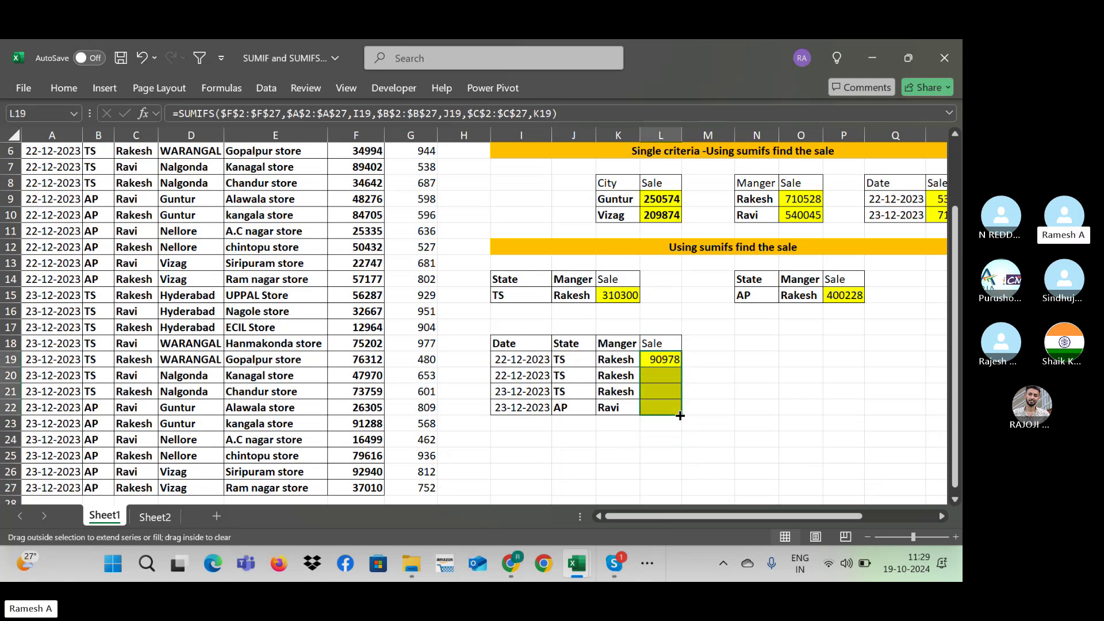
left_click(523, 410)
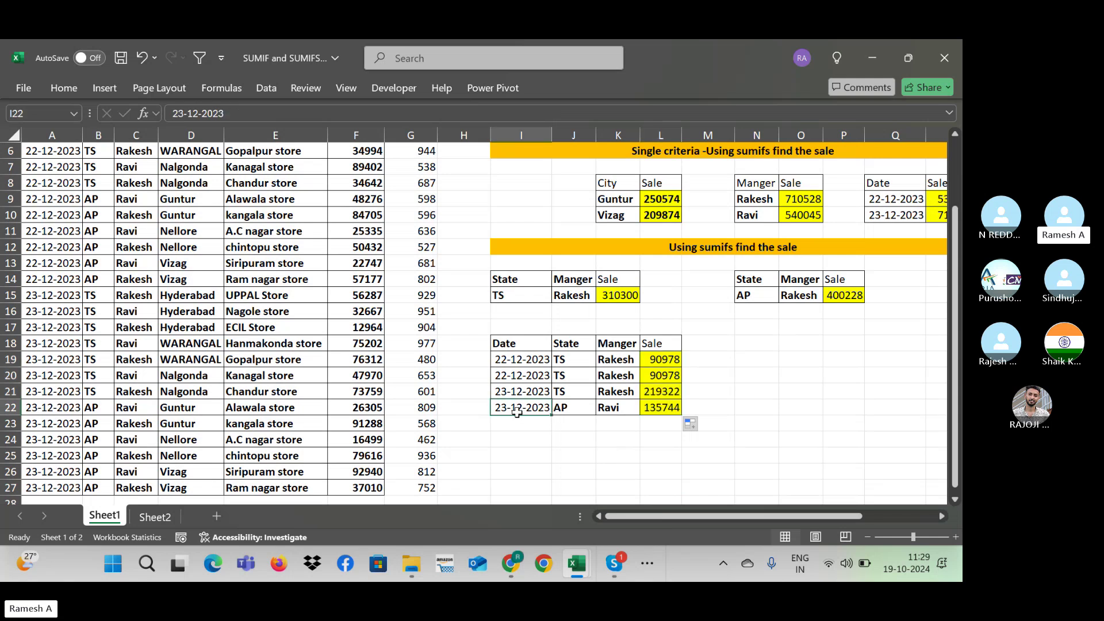
left_click(573, 408)
left_click(625, 408)
left_click(656, 407)
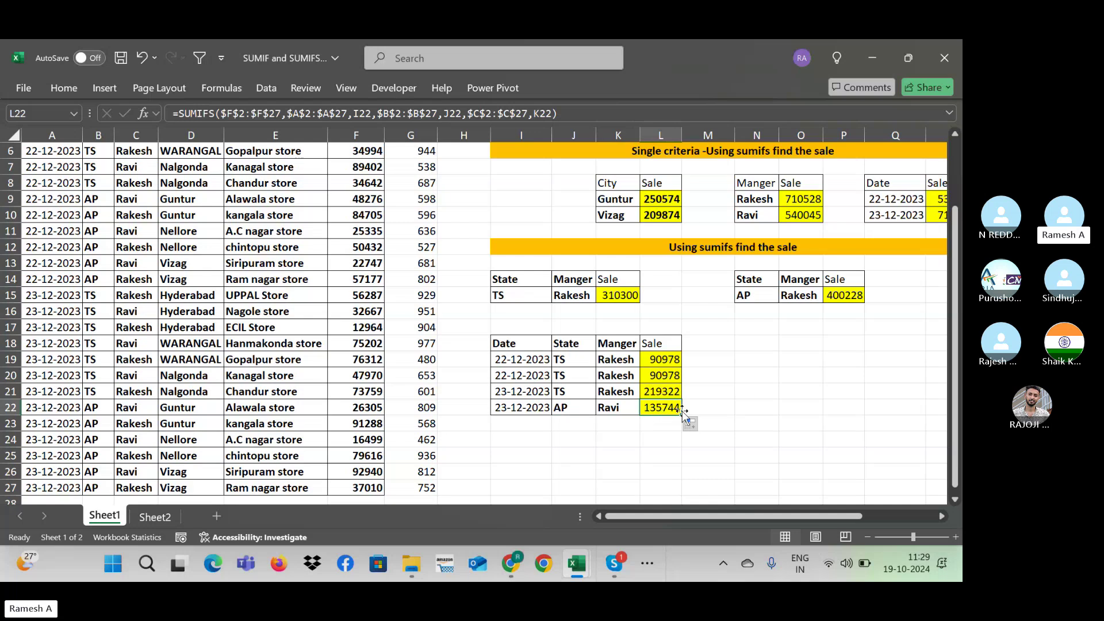
left_click(170, 362)
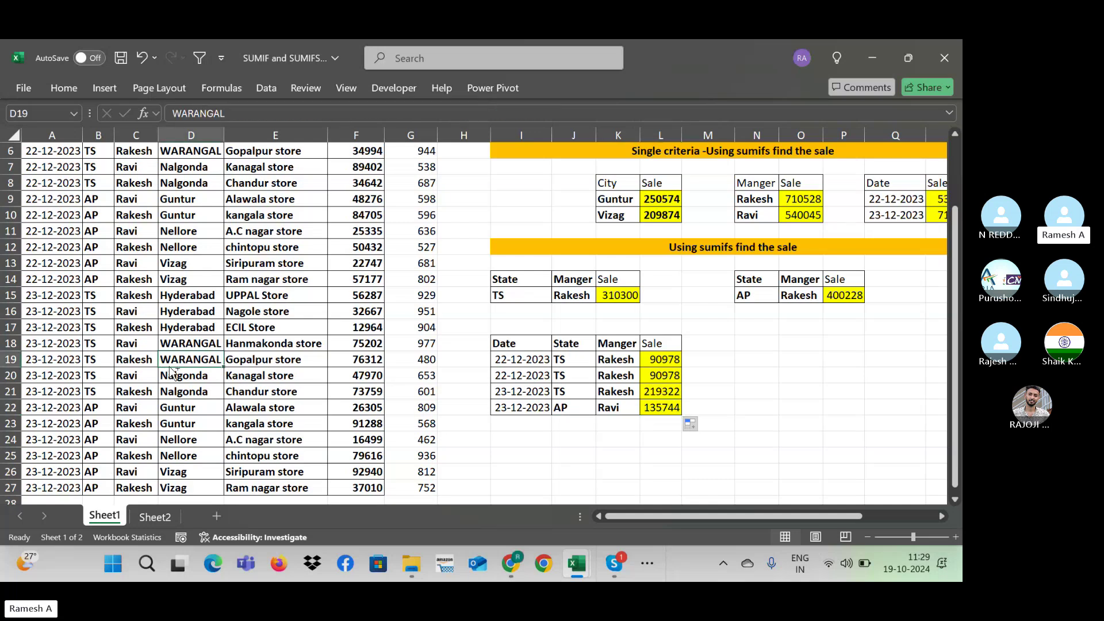
key("ctrl+Home")
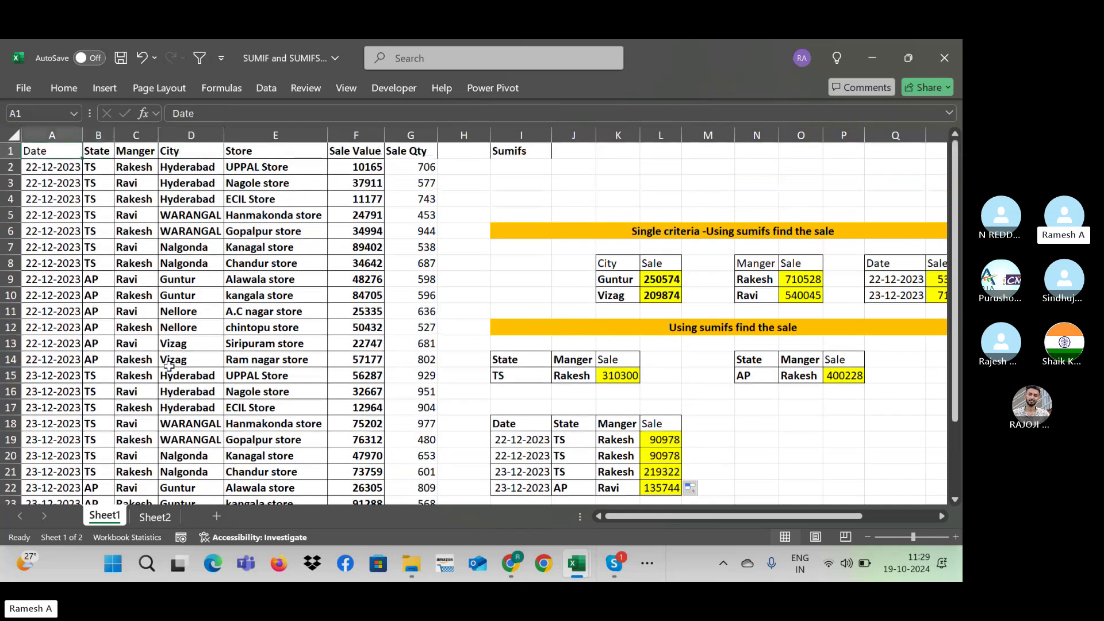
Step: Turn on filters and show only 23-12-2023 rows managed by Ravi
type("dff")
key("Escape")
key("ctrl+shift+l")
key("alt+Down")
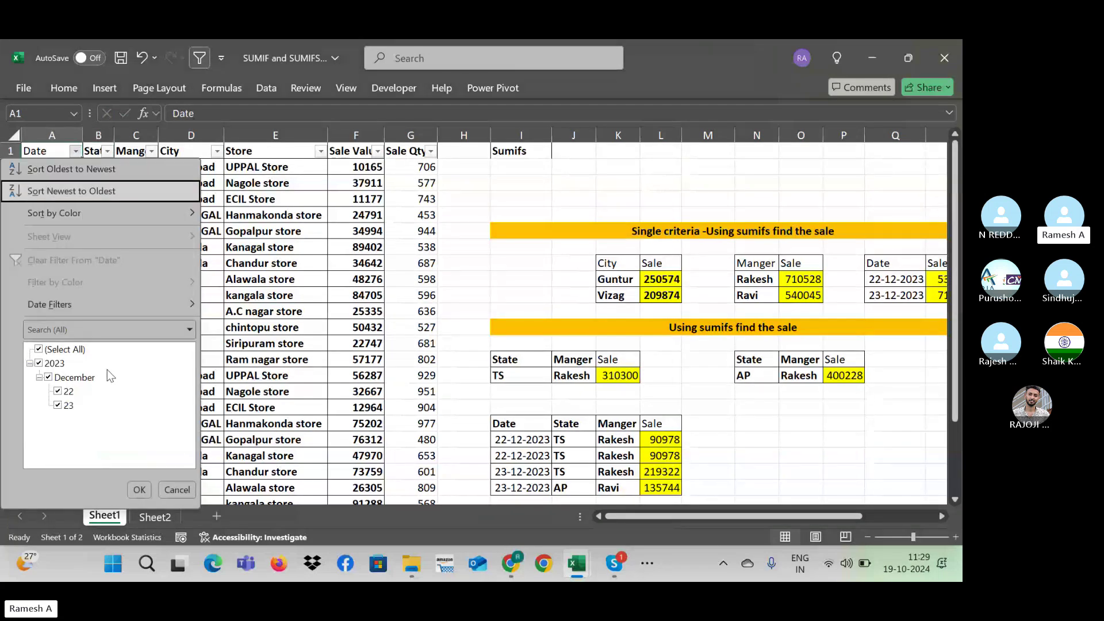
left_click(57, 391)
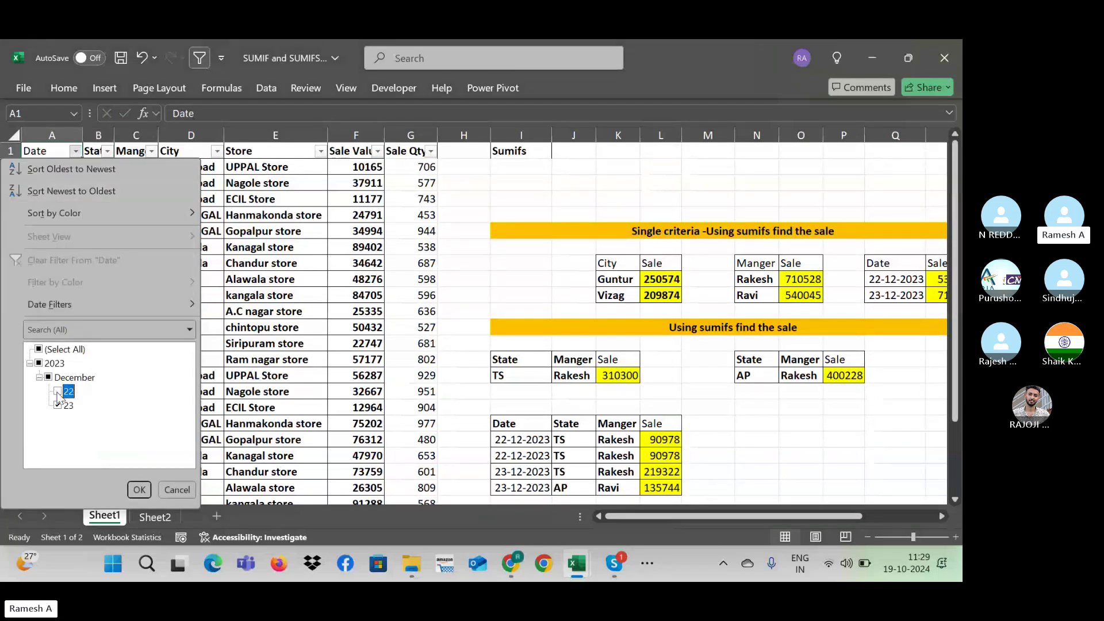
left_click(139, 490)
left_click(152, 151)
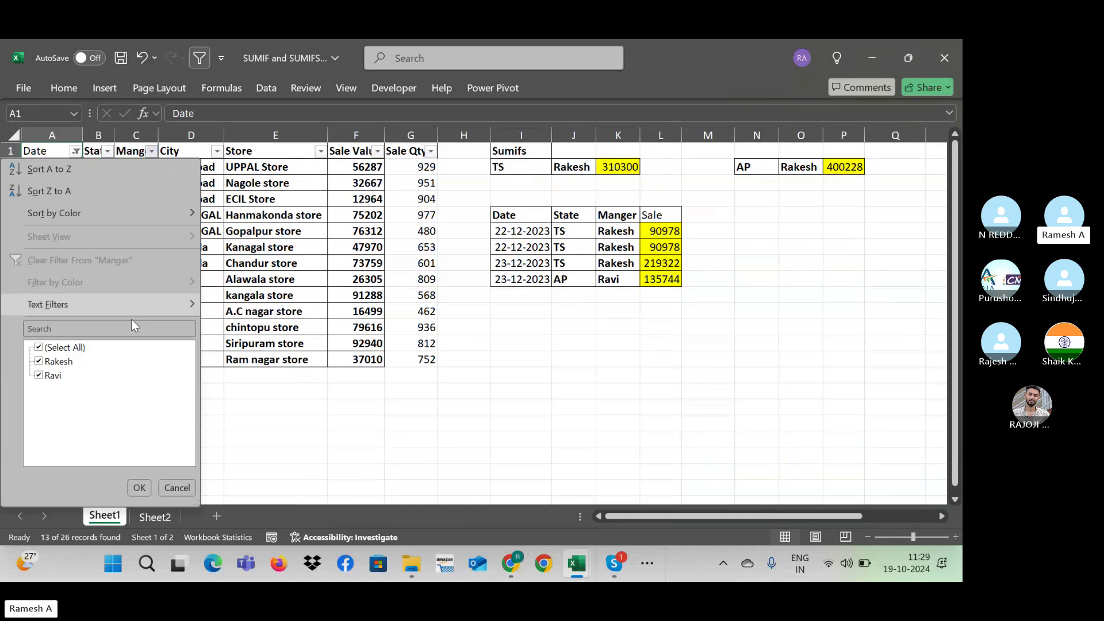
left_click(48, 363)
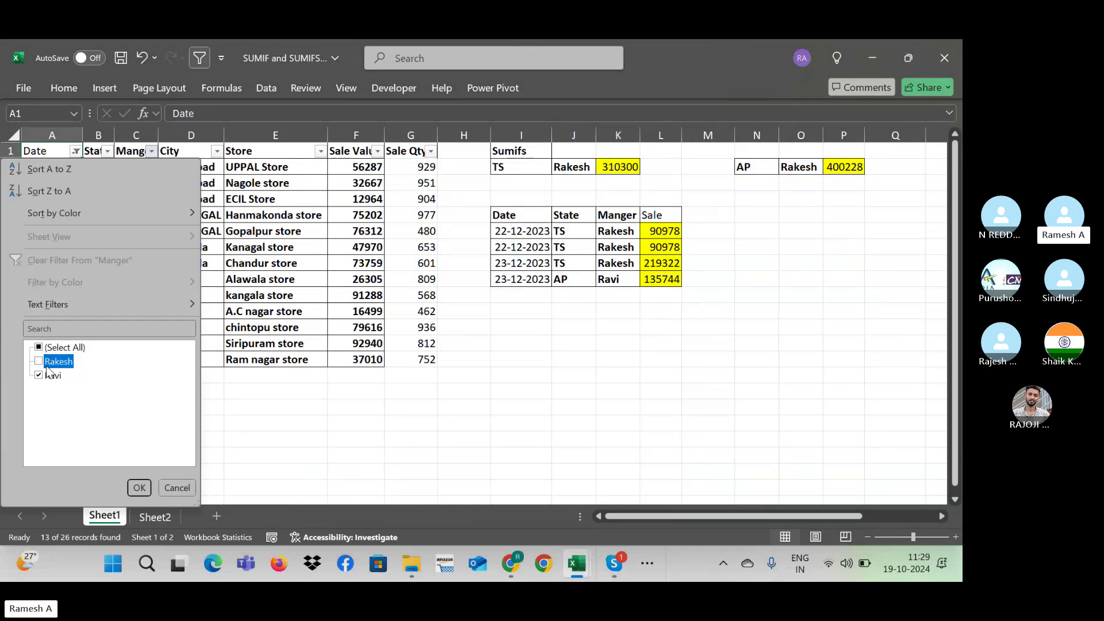
left_click(139, 488)
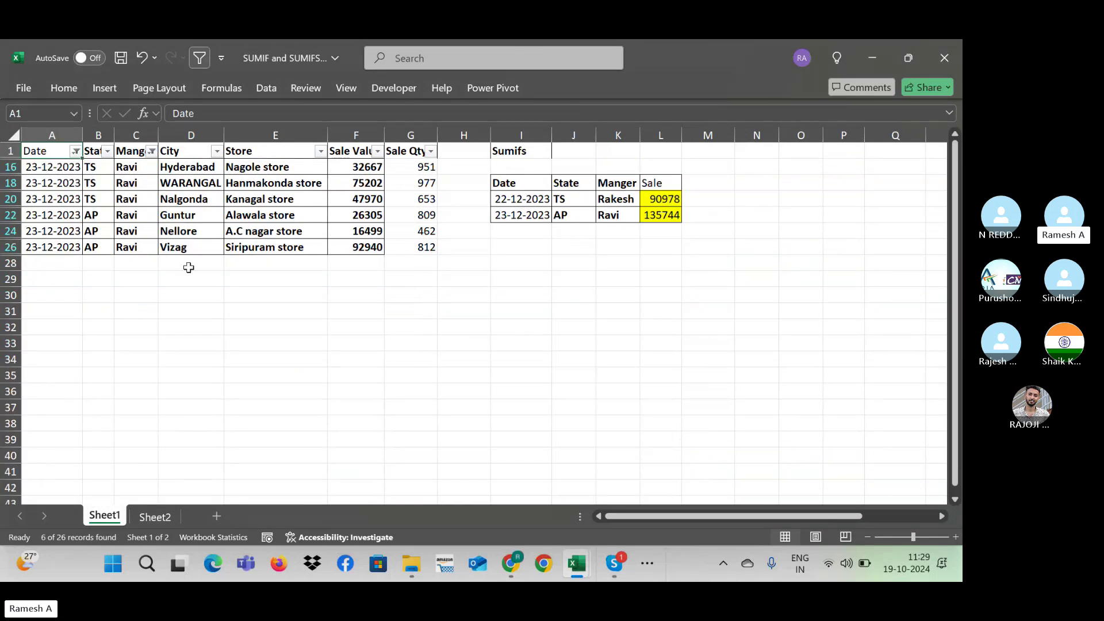
Step: Filter the State column to AP only, excluding TS
left_click(107, 167)
left_click(108, 152)
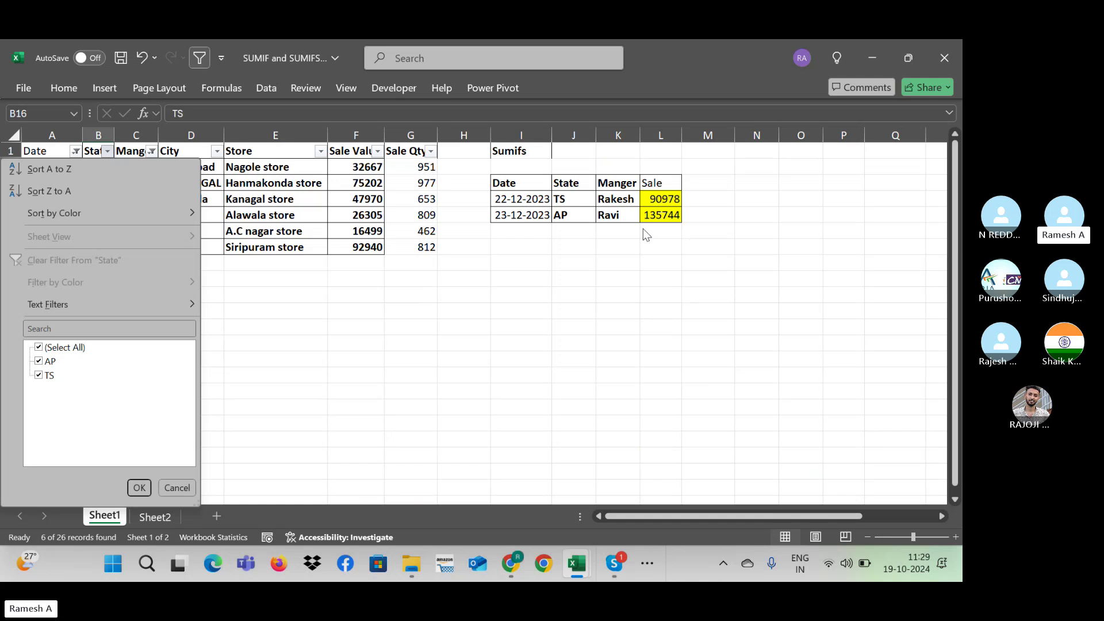
left_click(590, 221)
left_click(573, 217)
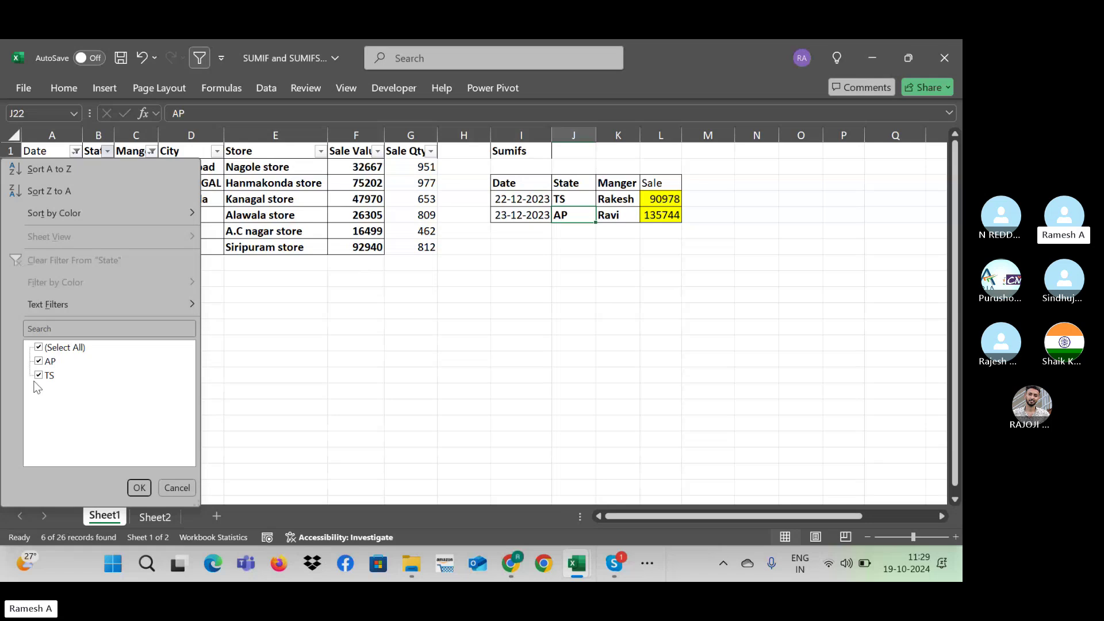
key("Tab")
key("Down")
key("Down")
left_click(39, 375)
left_click(139, 488)
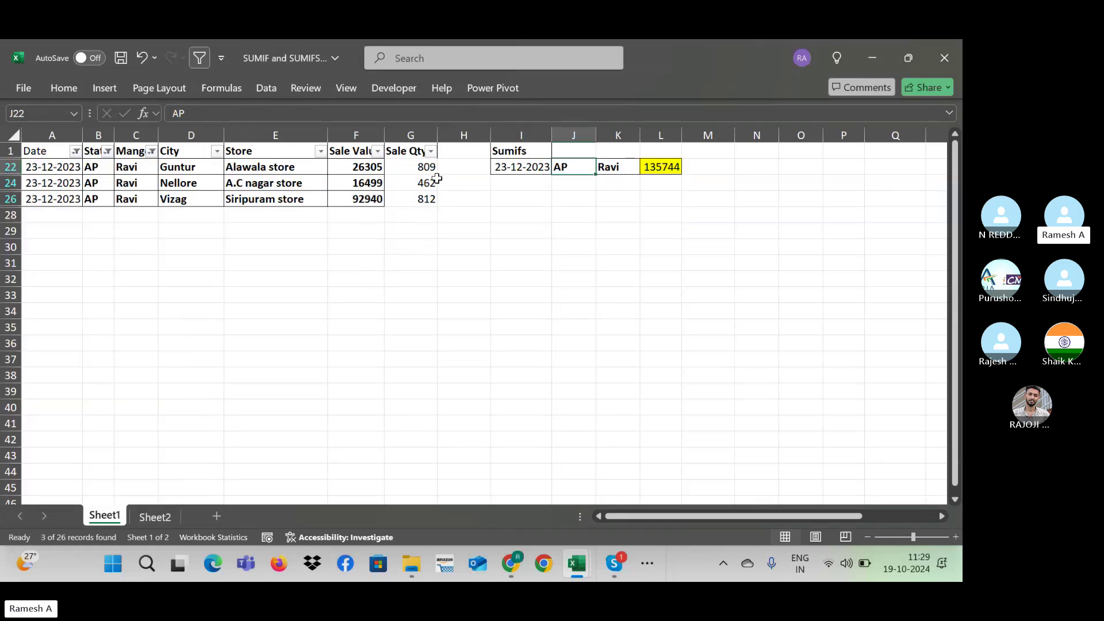
Step: Select the filtered Sale Values to confirm 135744, then remove the filters
left_click_drag(368, 162, 368, 199)
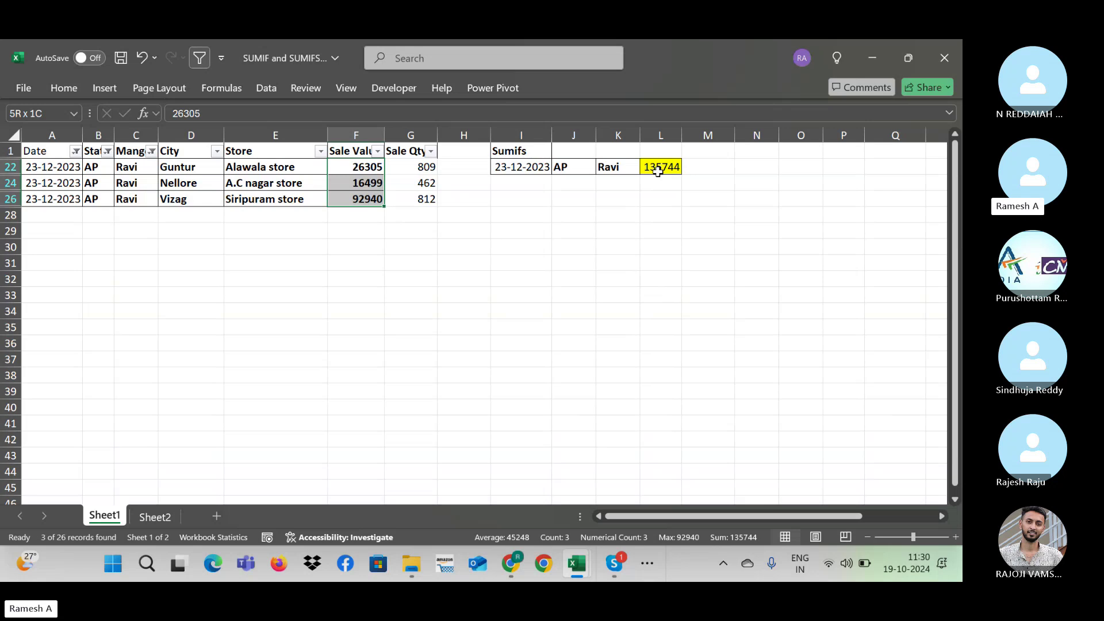
left_click(737, 180)
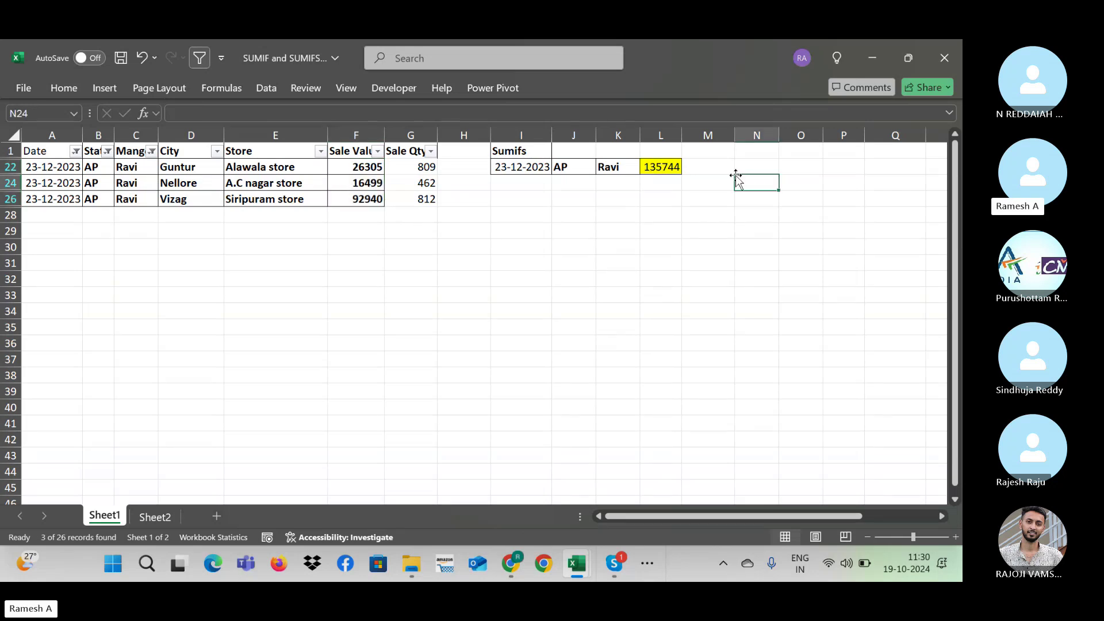
key("alt")
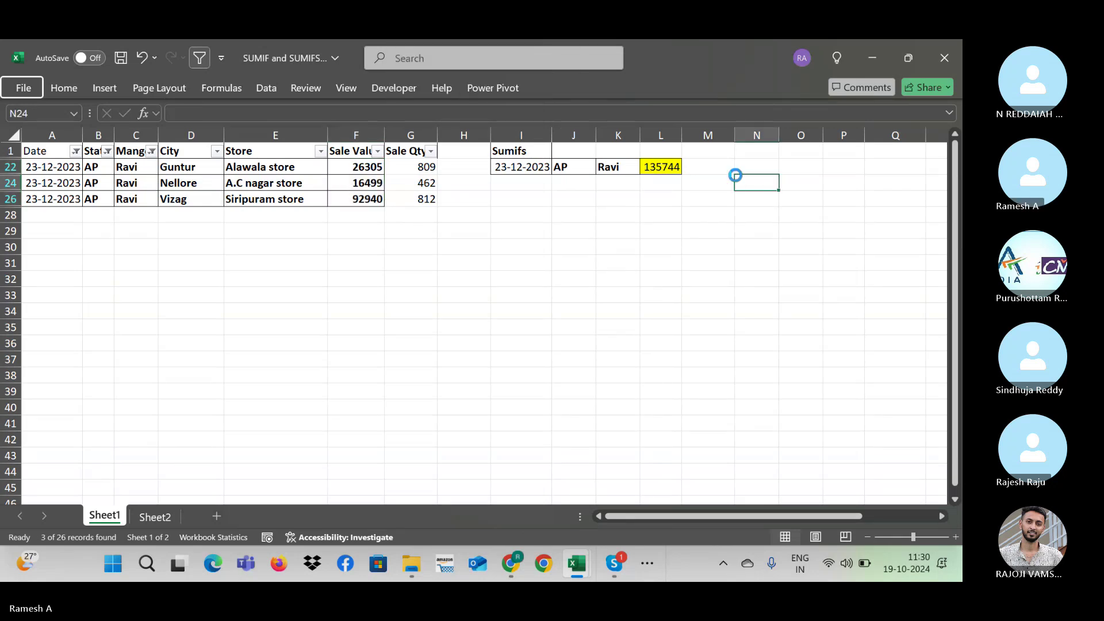
key("ctrl+shift+l")
key("Right")
key("Right")
key("Right")
key("Right")
key("Right")
key("Right")
key("Right")
key("Right")
key("Right")
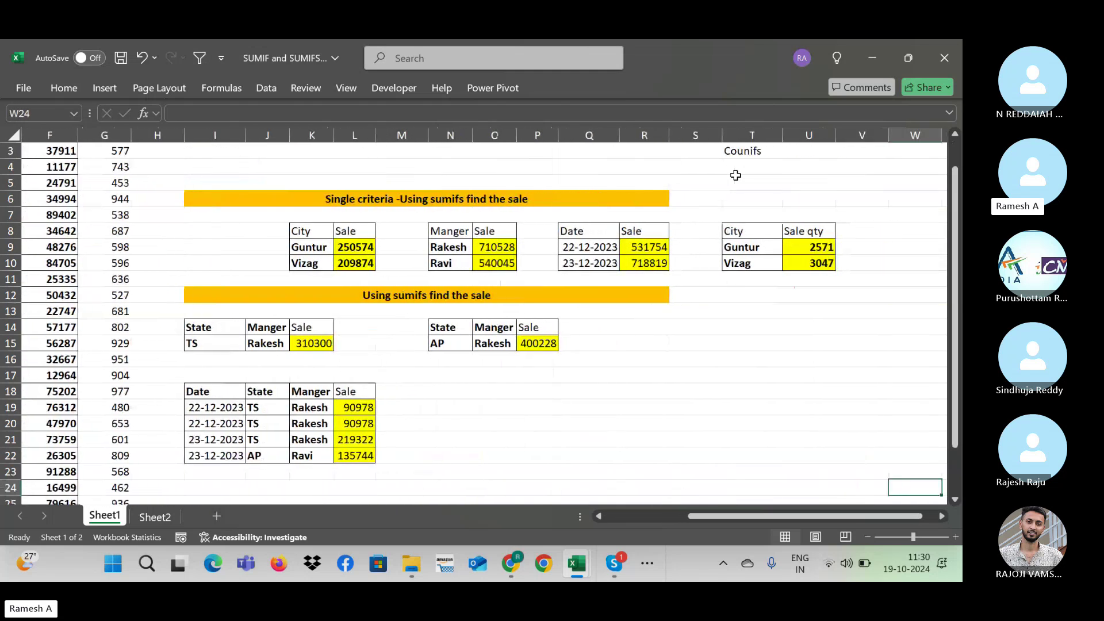
key("Right")
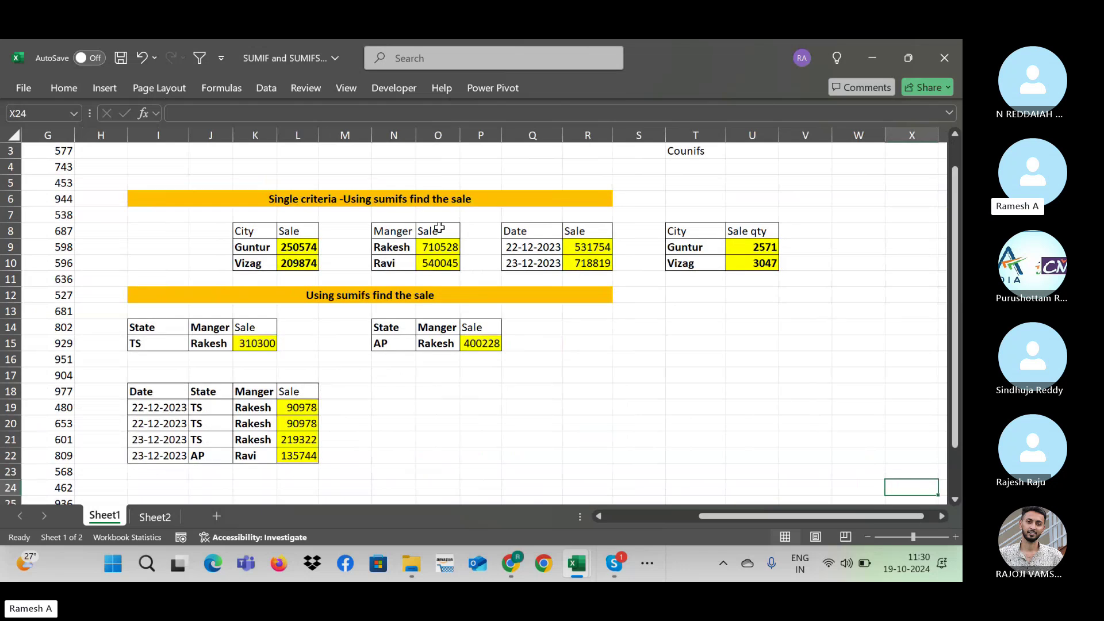
left_click(50, 235)
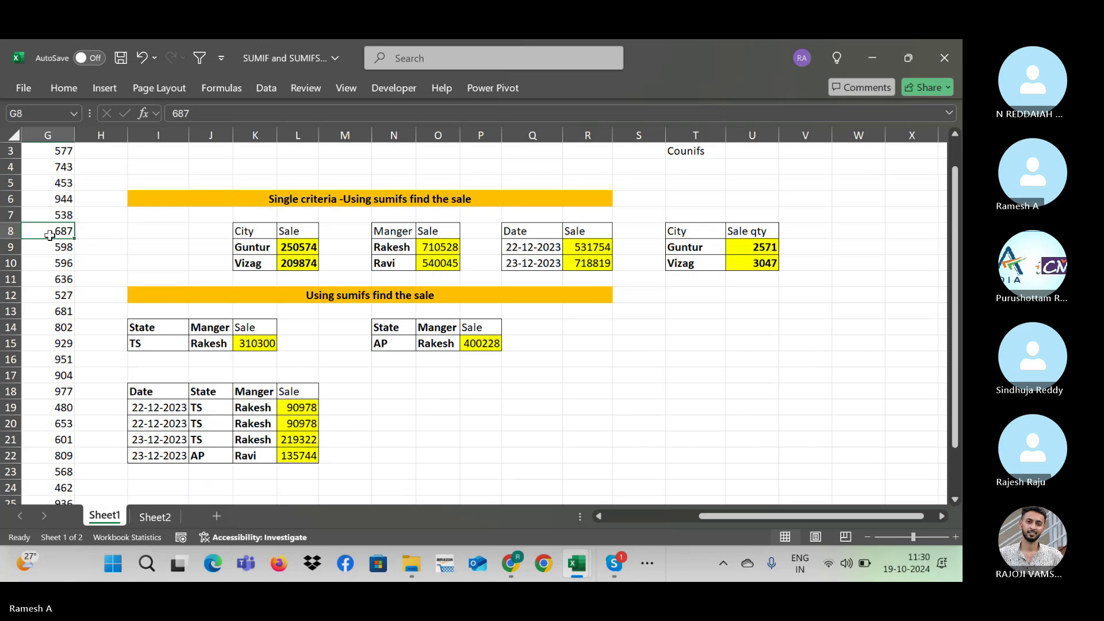
key("Left")
key("Left")
key("Left")
key("Left")
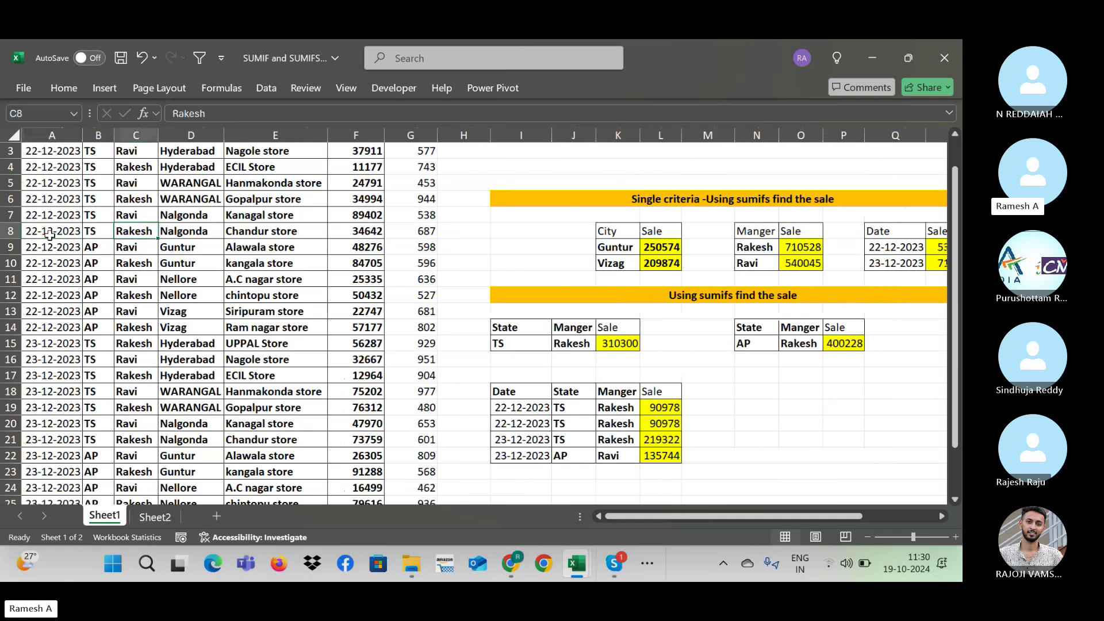
scroll(50, 234, "down", 1)
left_click(353, 133)
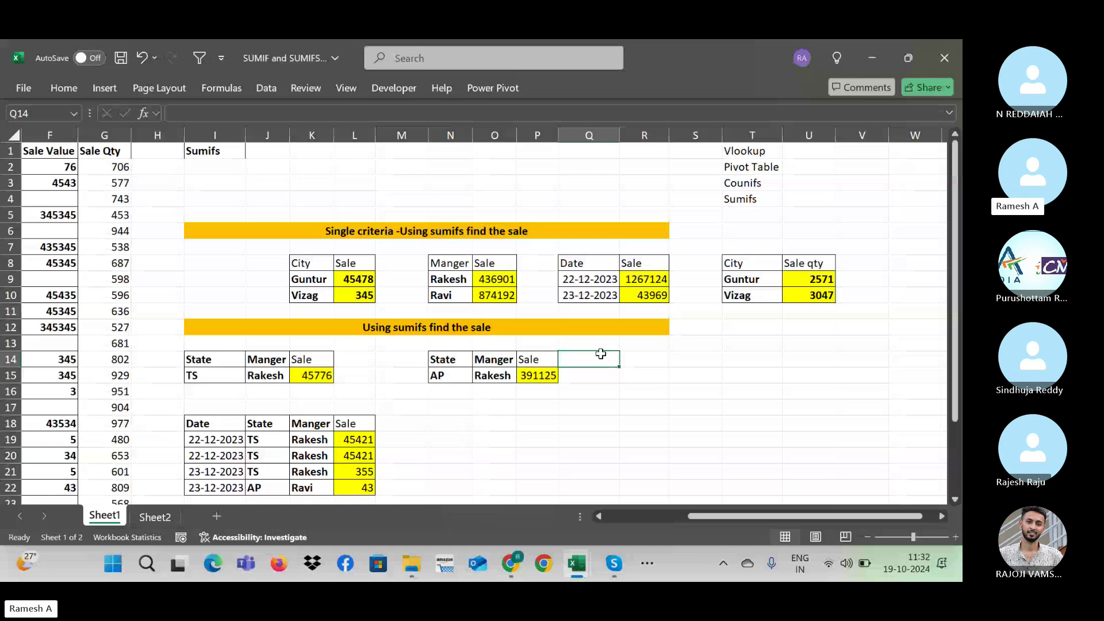
key("ctrl+z")
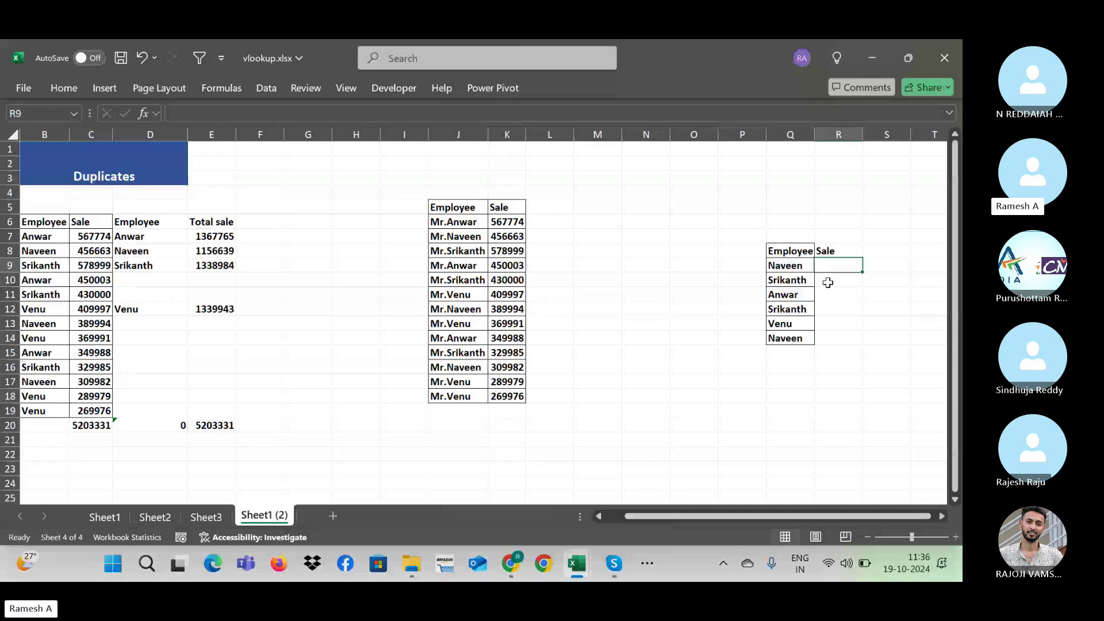
Step: Switch to the Skype SAP End User Course call window with Alt+Tab
key("alt+Tab")
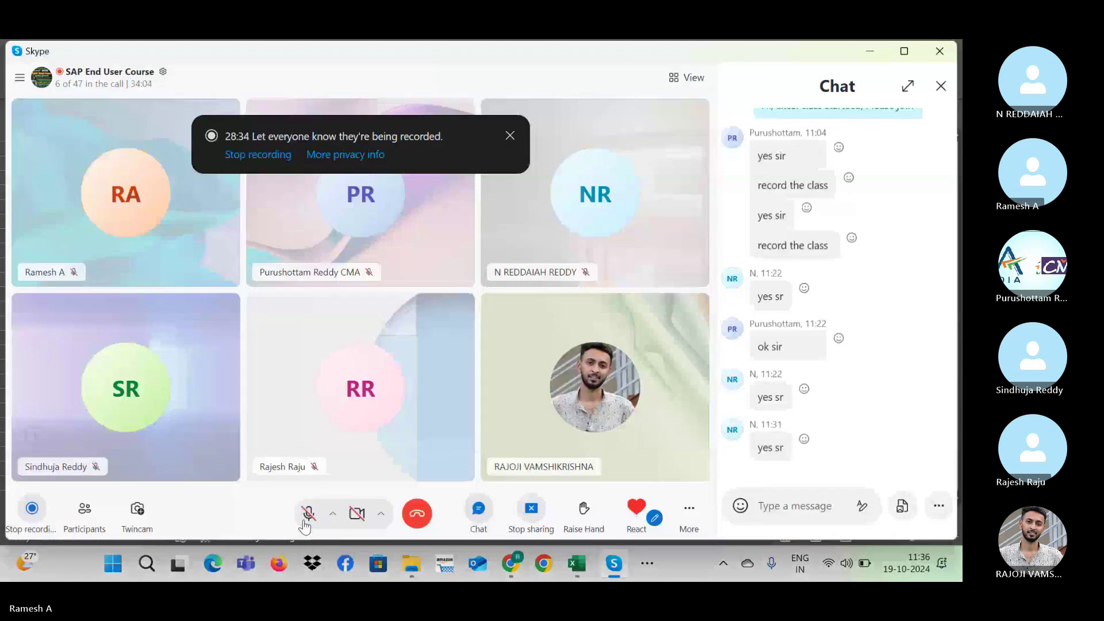
Step: Toggle the Skype microphone, leaving it unmuted, and minimize the call window
left_click(305, 522)
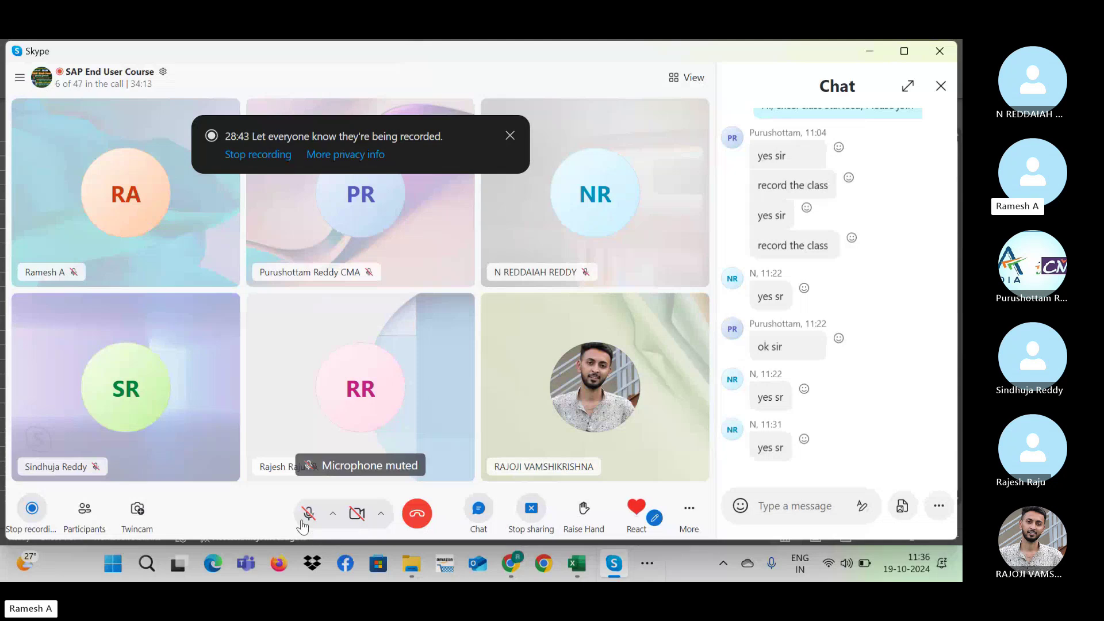
left_click(304, 524)
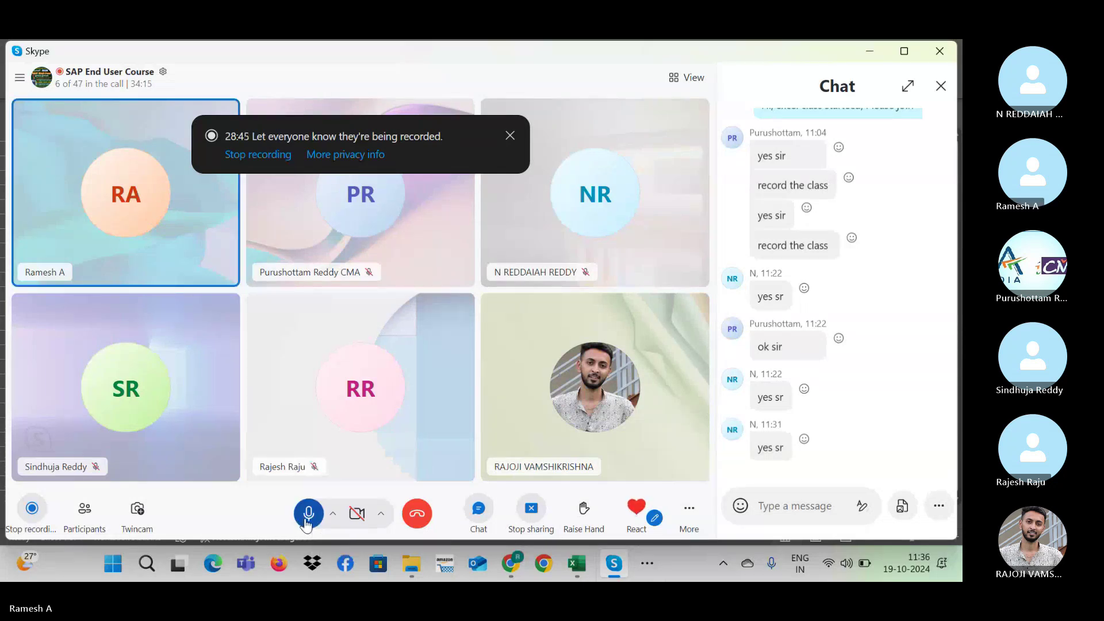
left_click(305, 523)
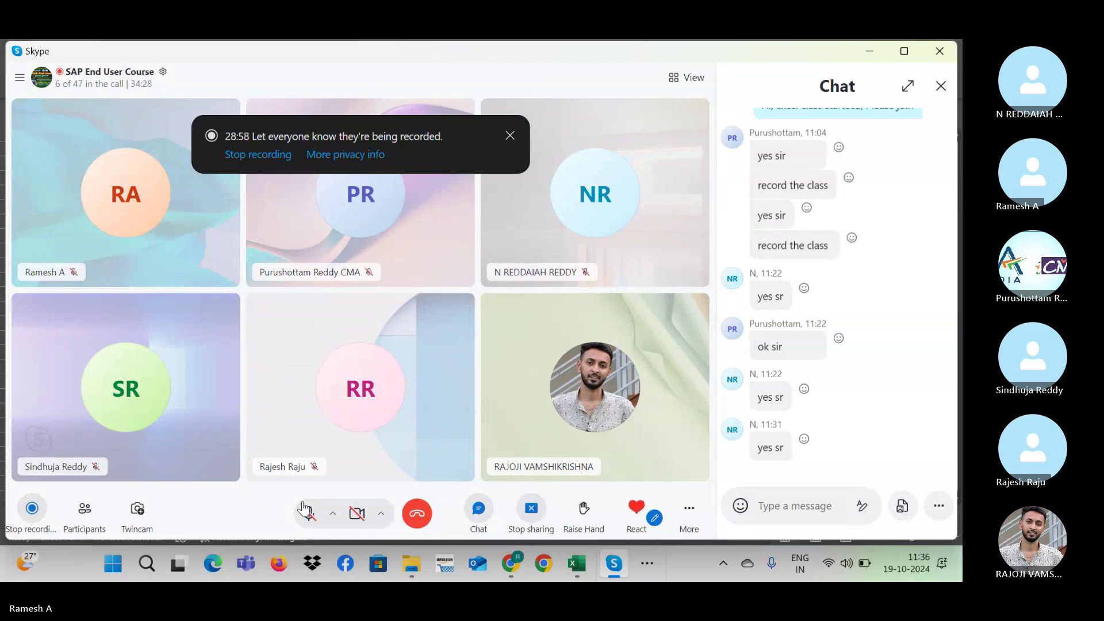
left_click(308, 514)
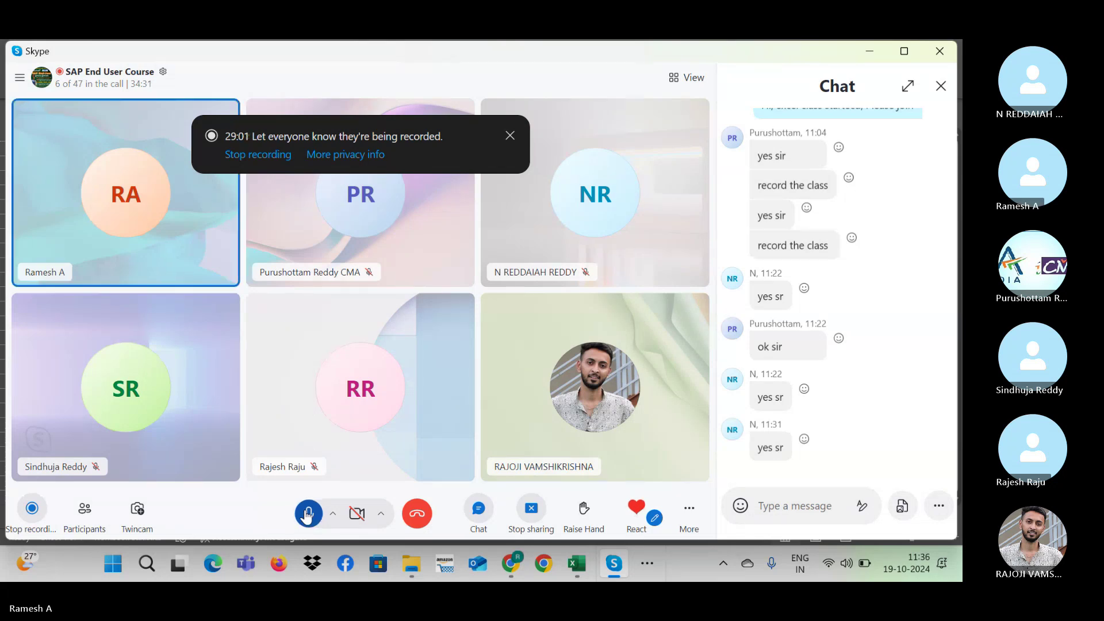
left_click(308, 514)
left_click(308, 514)
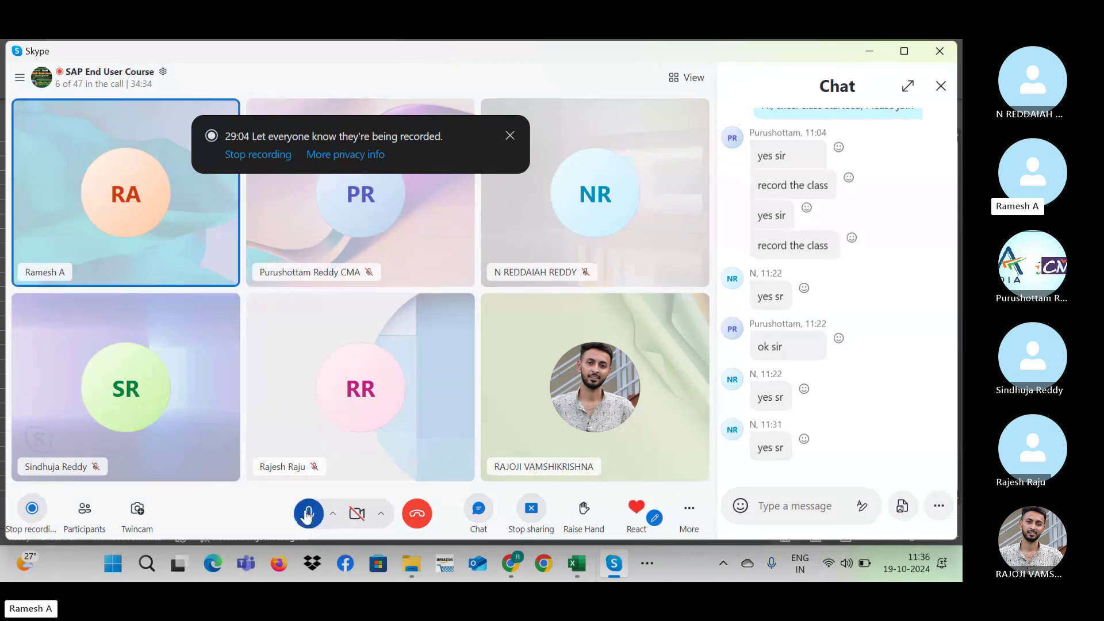
left_click(868, 51)
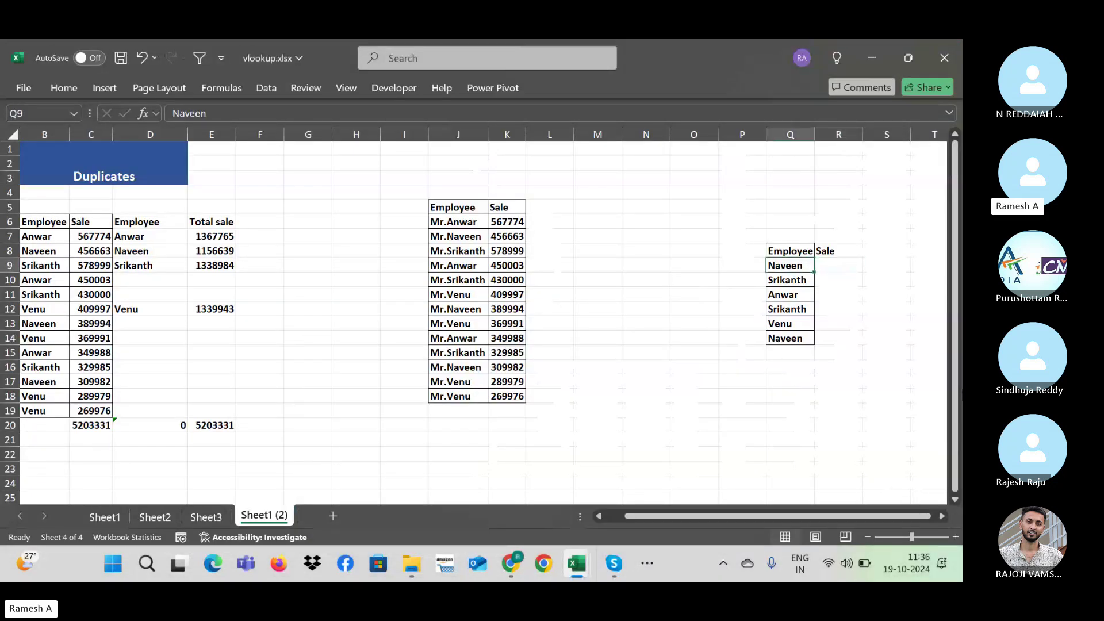
left_click(645, 265)
left_click(742, 265)
left_click(839, 265)
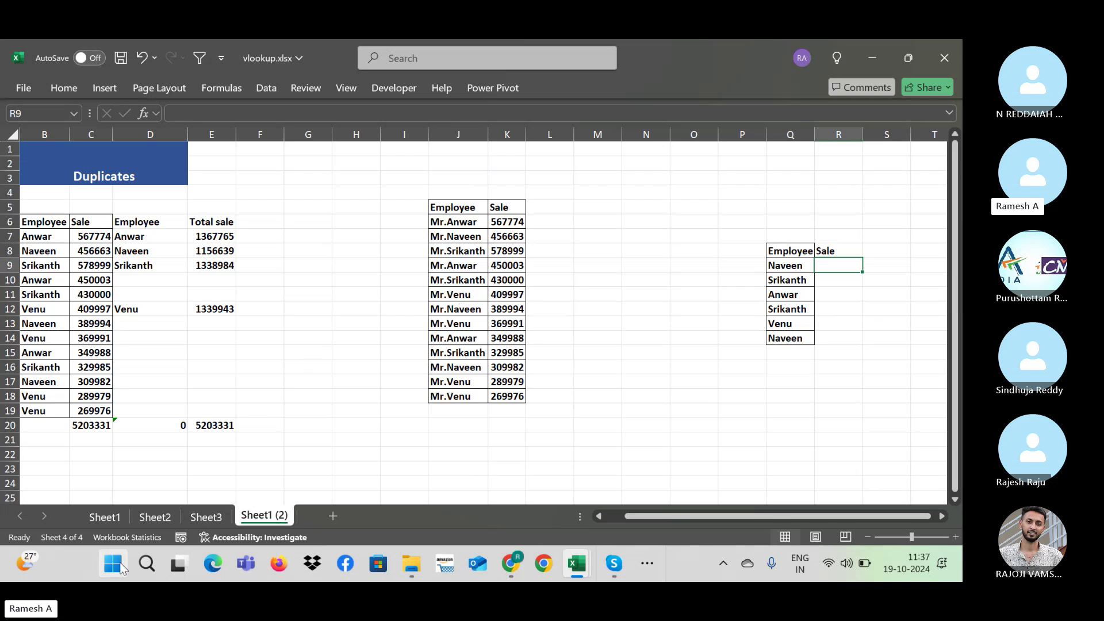
left_click(118, 568)
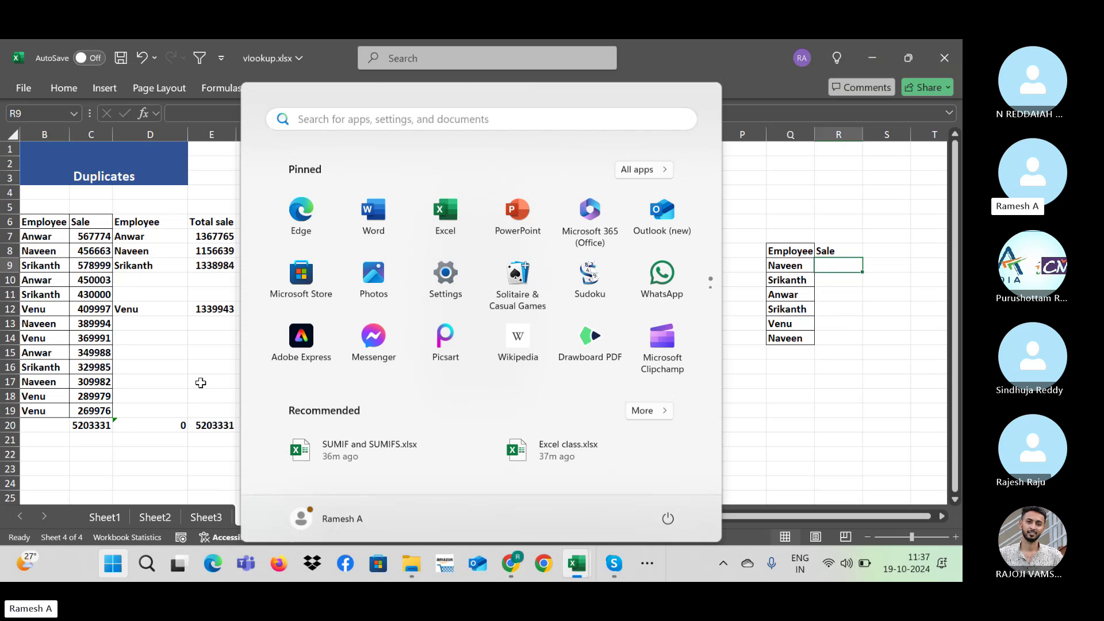
left_click(323, 396)
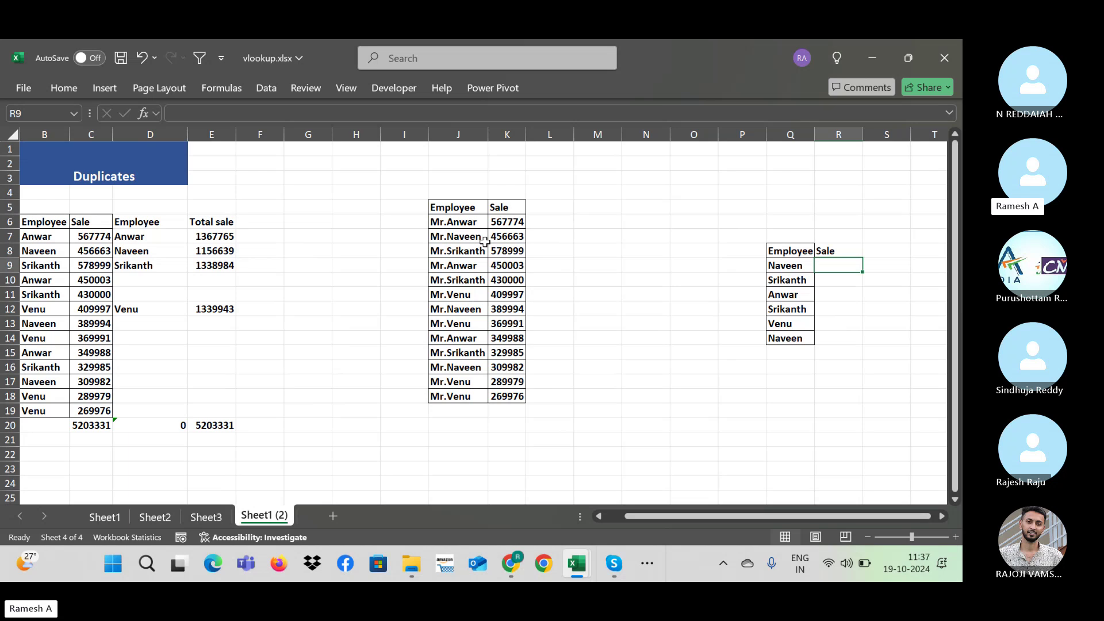
left_click(478, 236)
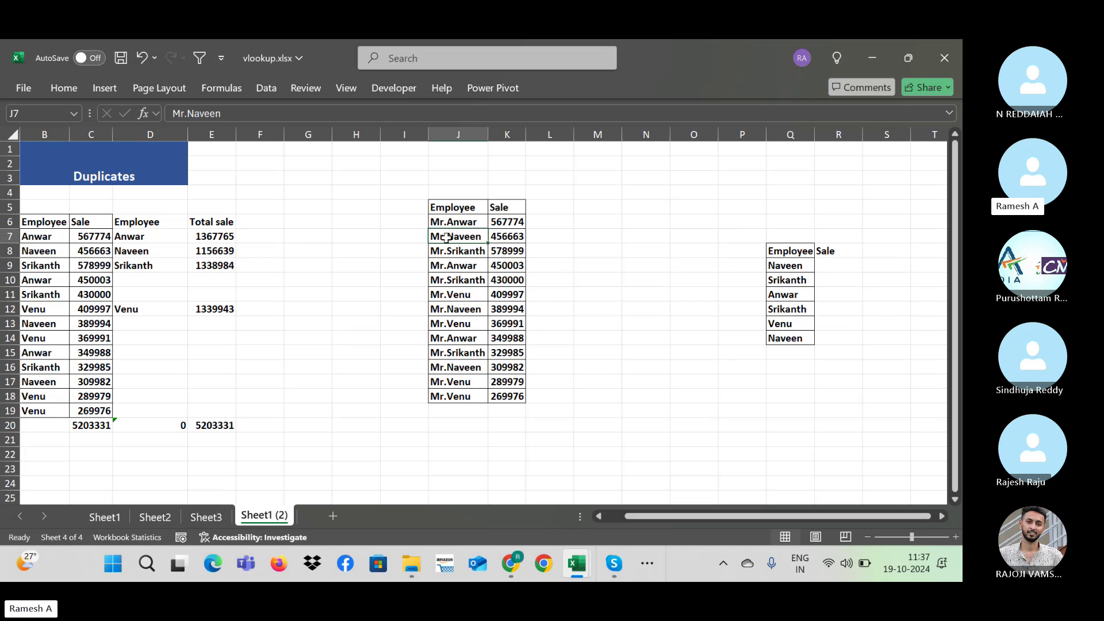
Step: Enter =VLOOKUP(Q9,$J$6:$K$18,2,1) in R9 for an approximate-match Sale lookup
left_click(836, 266)
type("=vlookup")
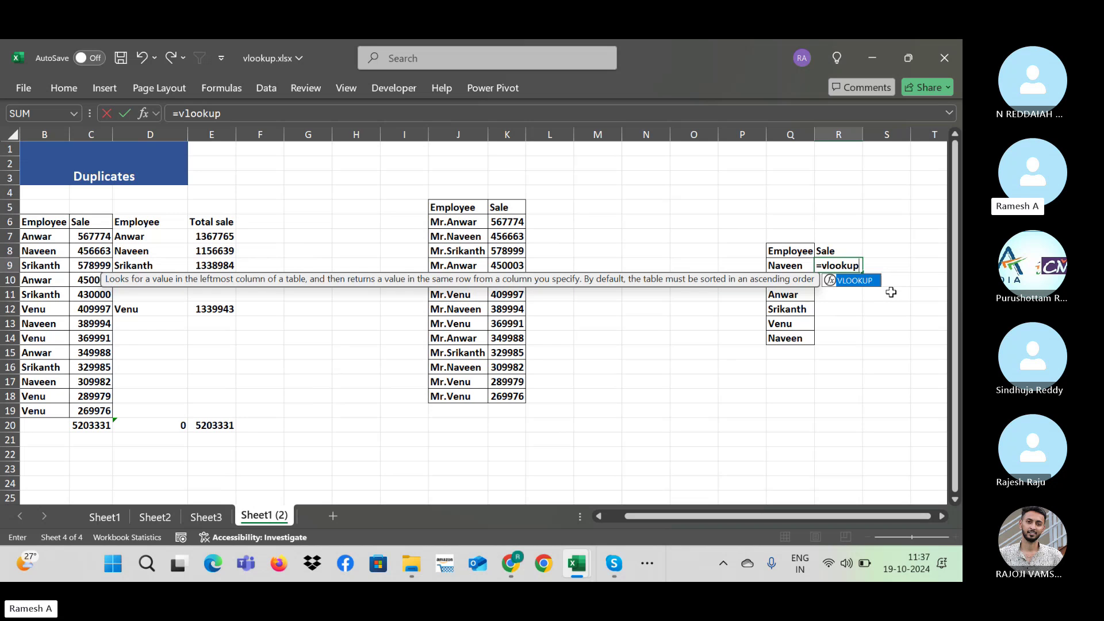
type("(Q9,")
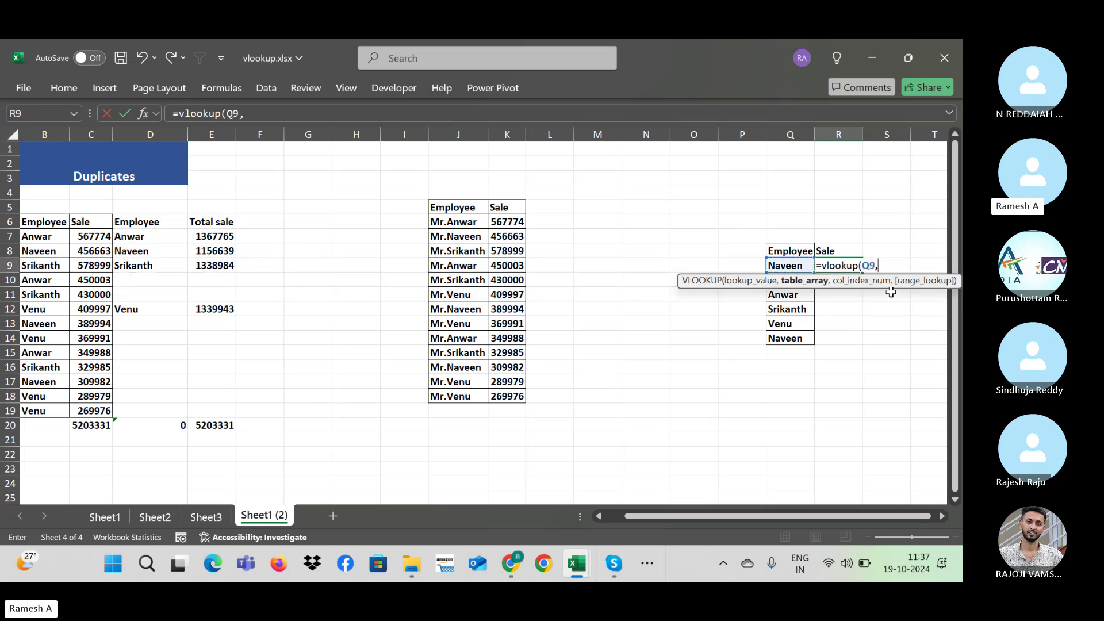
key("Left")
key("Left")
key("Left")
key("Left")
key("Left")
key("Left")
key("Left")
key("Left")
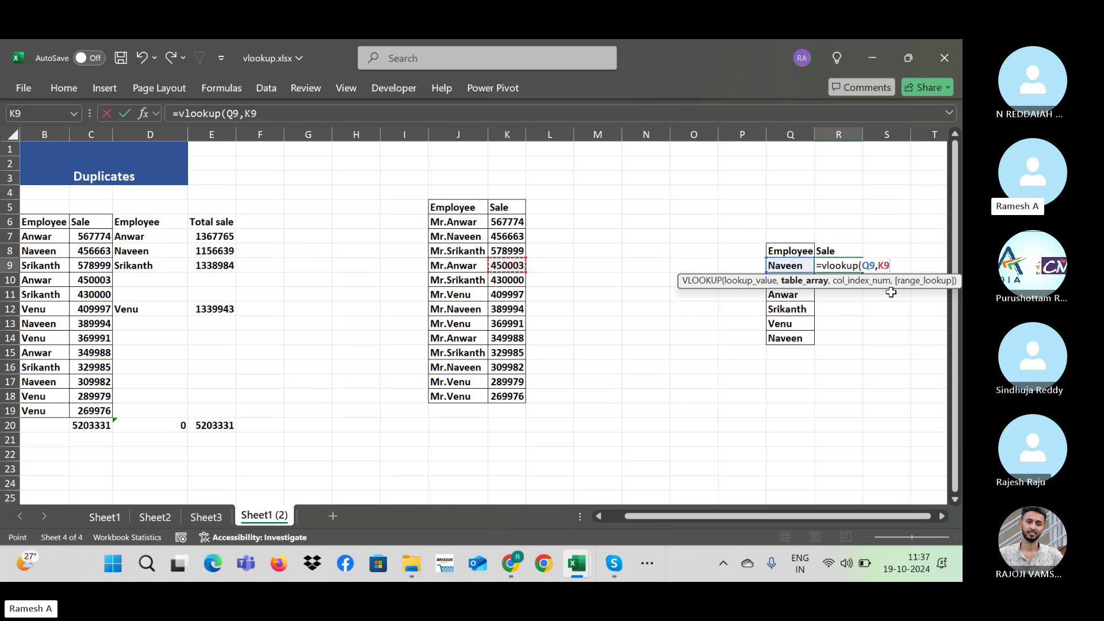
key("Up")
key("Up")
key("Up")
key("shift+Right")
key("ctrl+shift+Down")
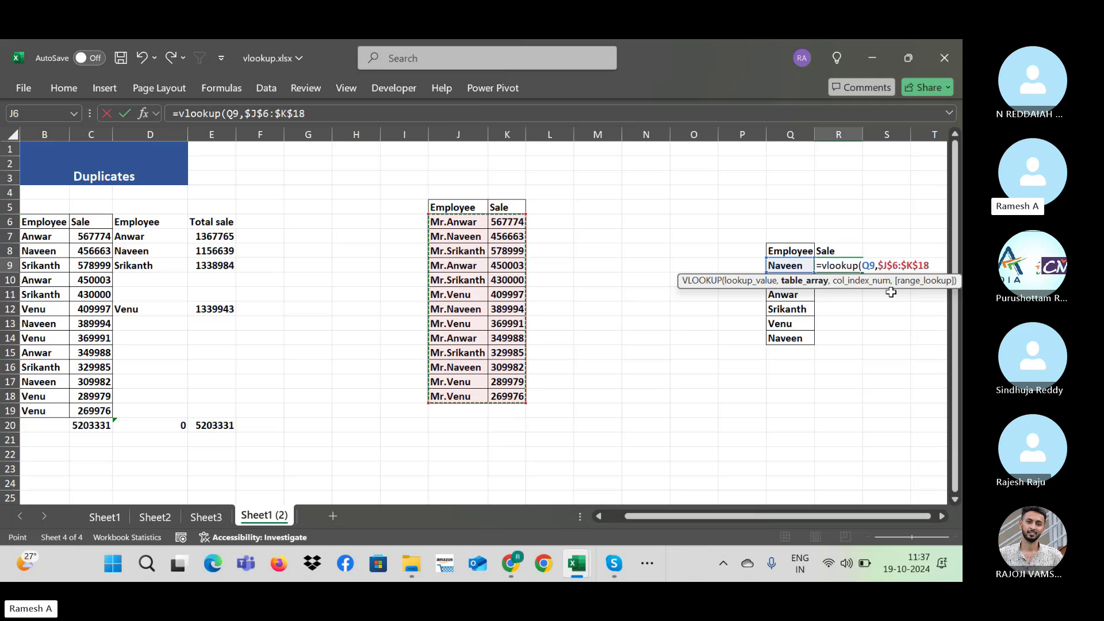
type(",2,")
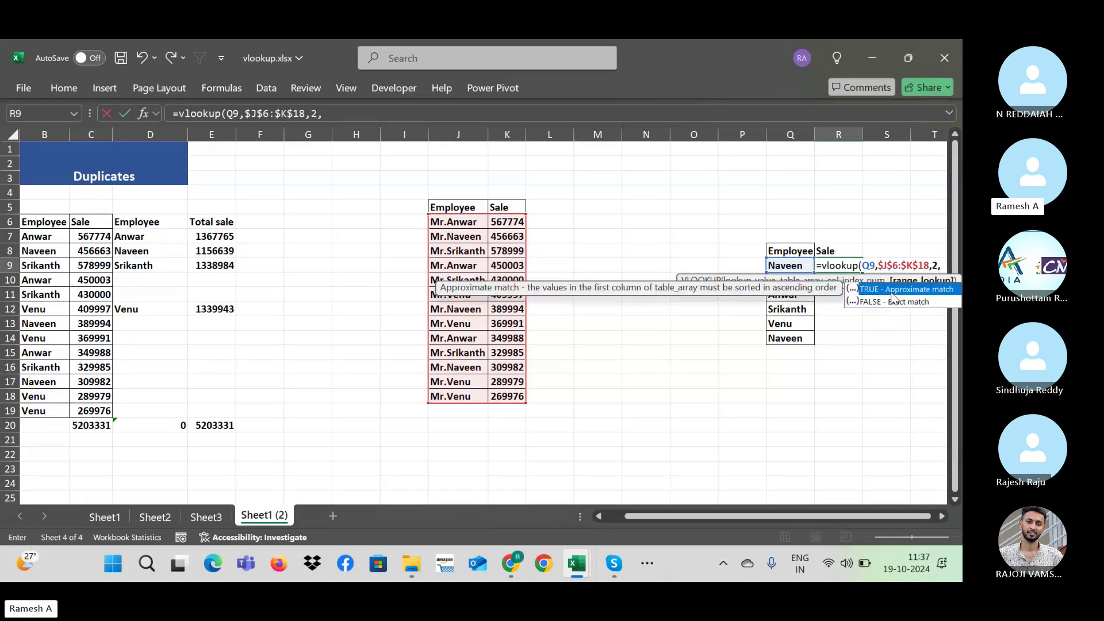
type("1)")
key("Return")
Step: Check R9's formula against K18, then fill the VLOOKUP down to R14
key("Left")
key("Up")
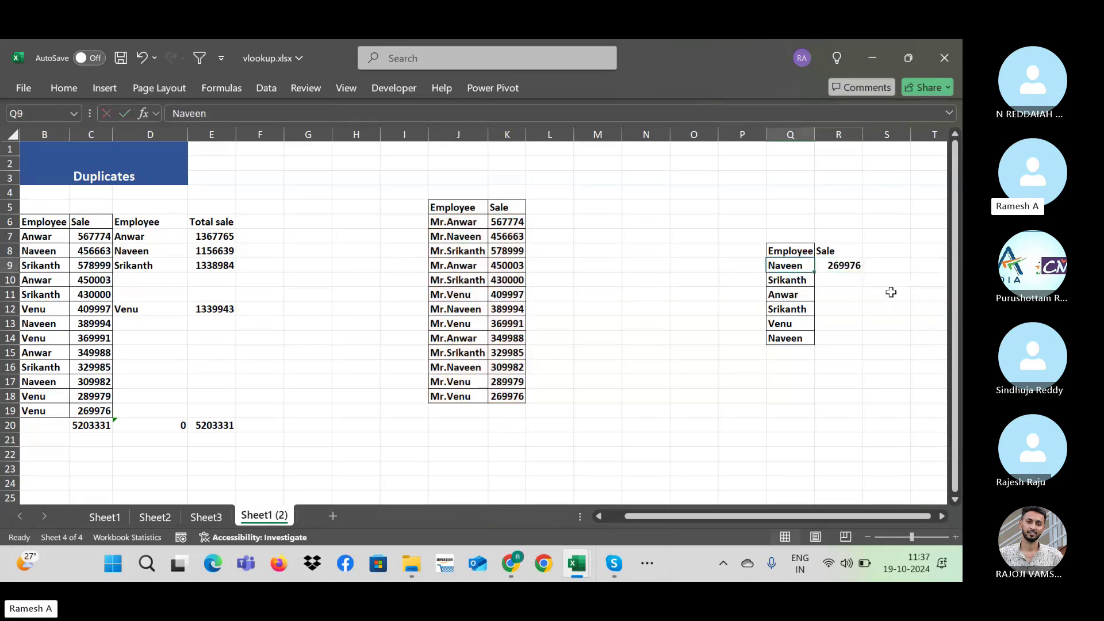
key("Right")
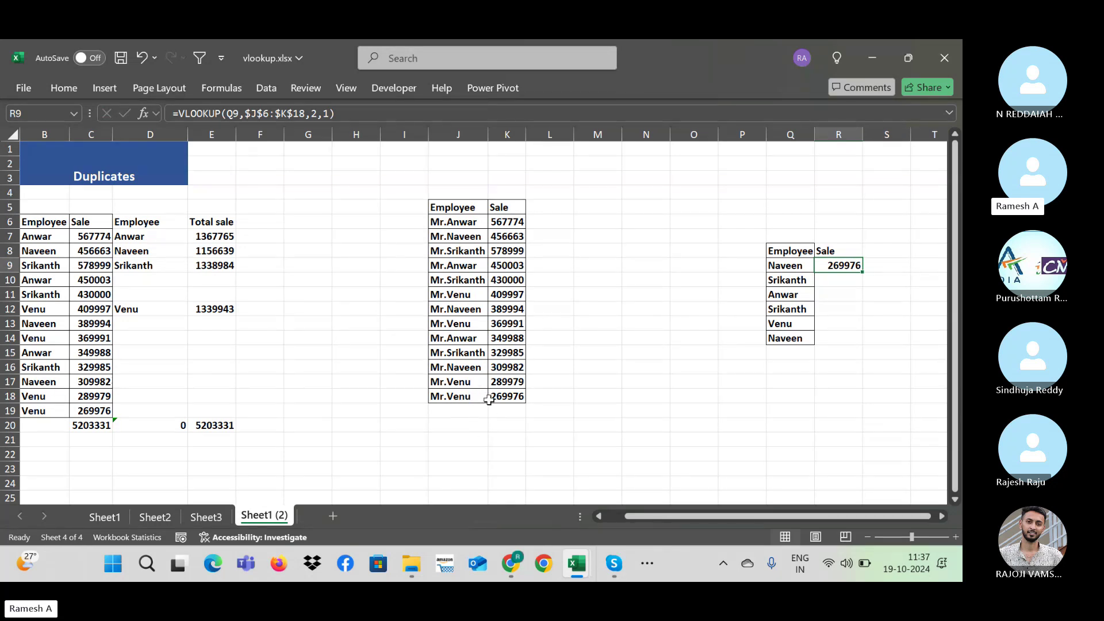
left_click(493, 399)
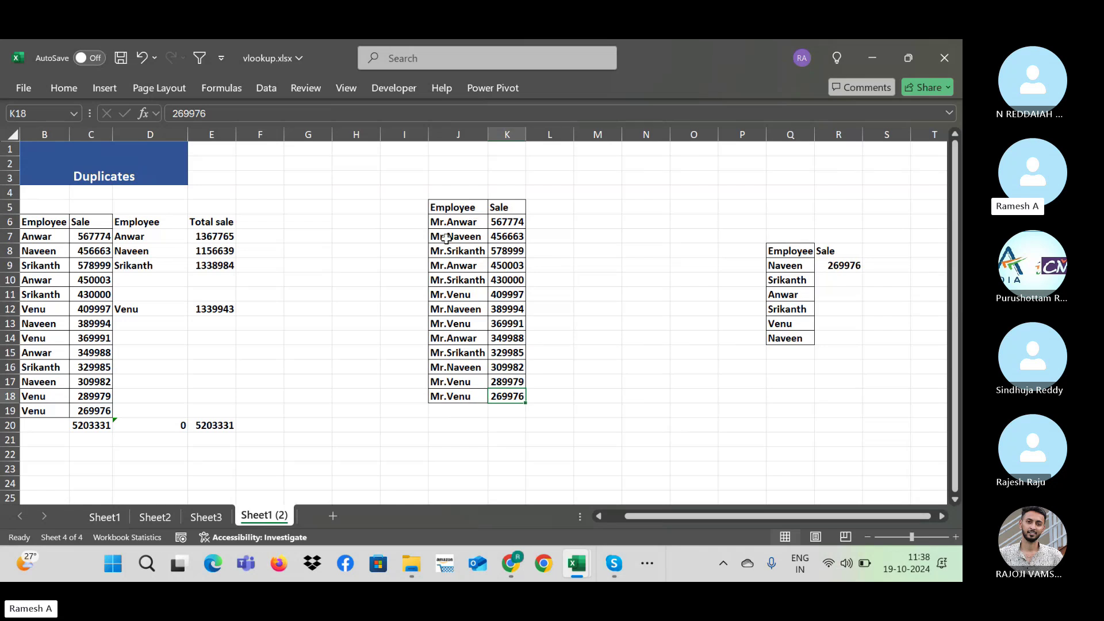
left_click(795, 269)
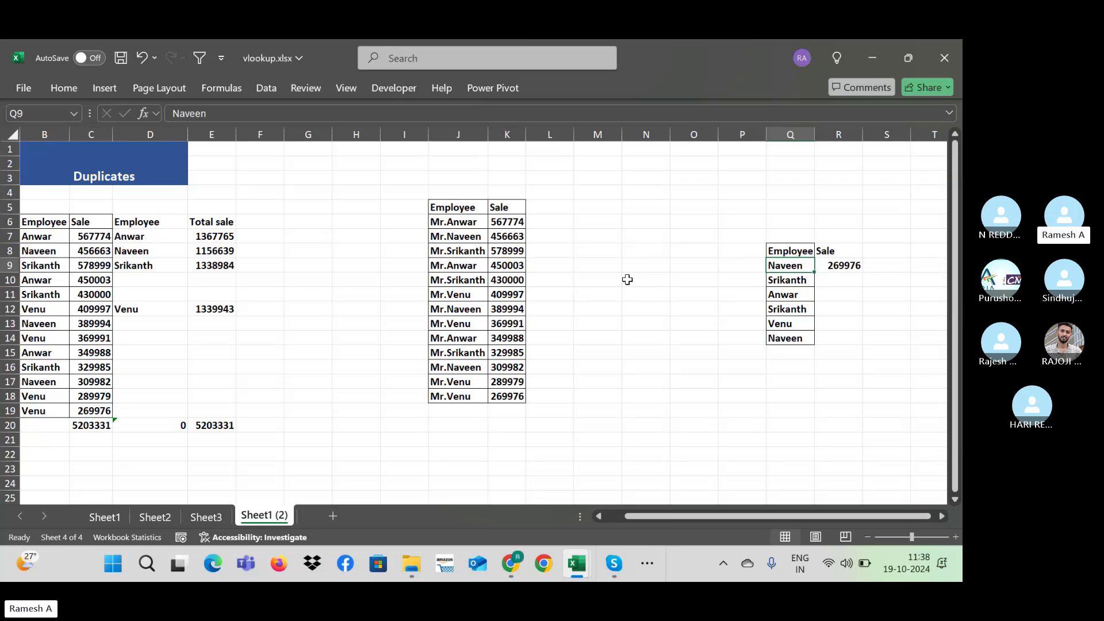
left_click(852, 265)
double_click(861, 271)
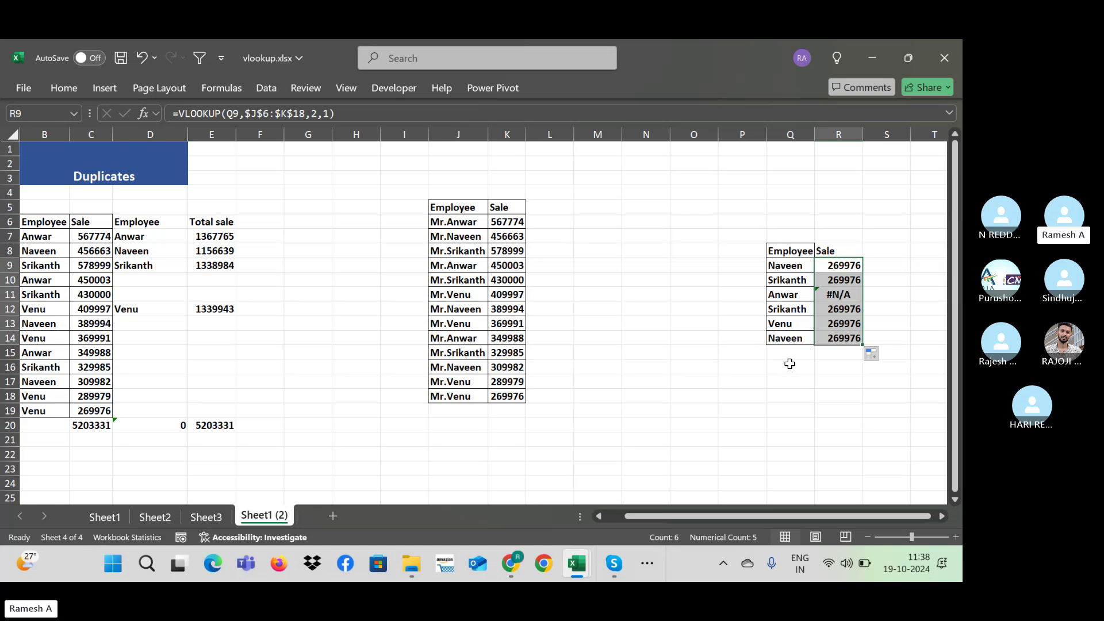
Step: Delete the approximate-match VLOOKUP results from R9:R14, leaving the six Sale cells blank
left_click(729, 223)
left_click(656, 175)
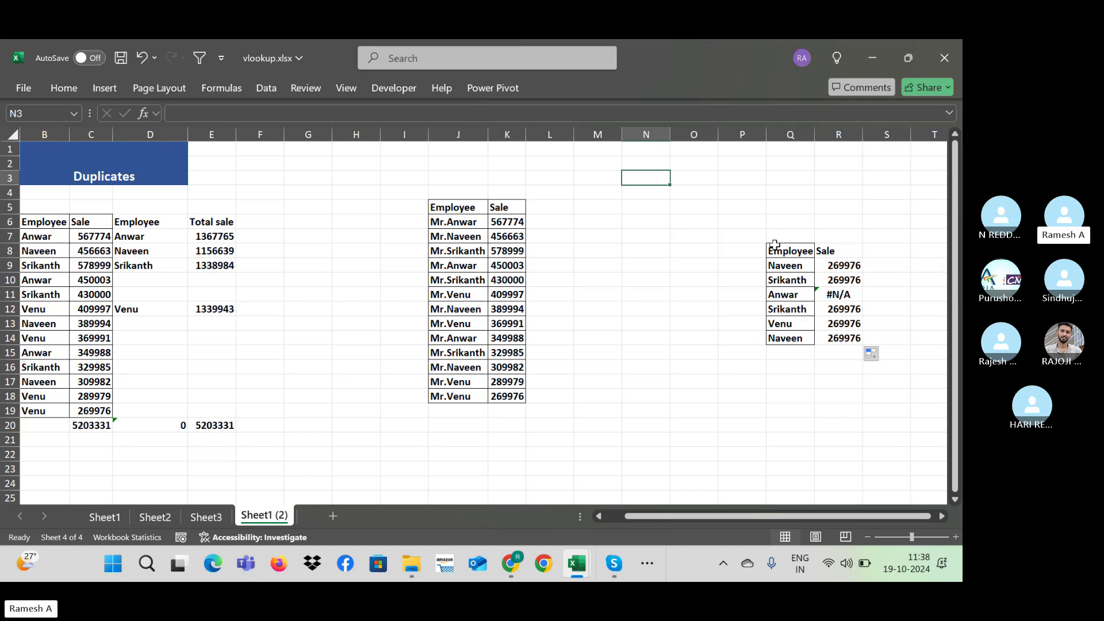
left_click(856, 266)
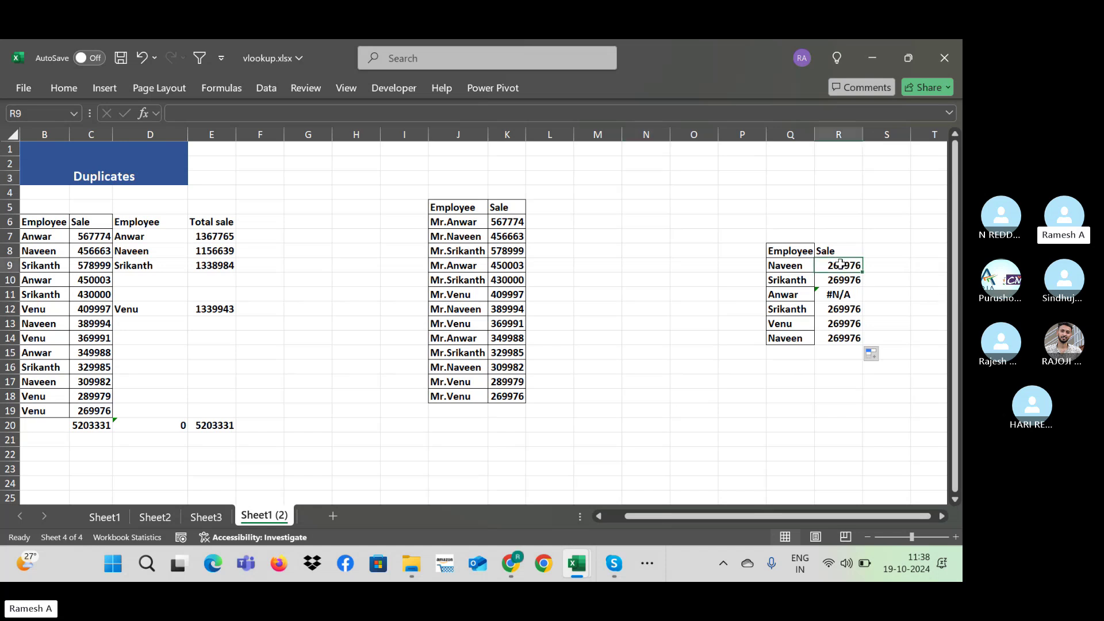
key("ctrl+shift+Down")
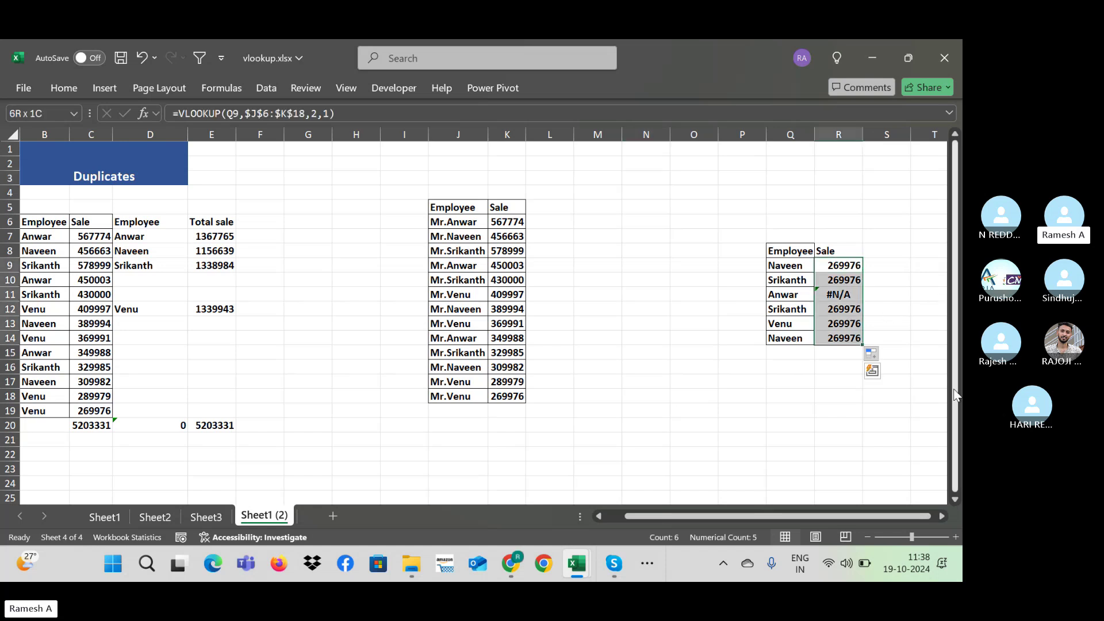
key("Delete")
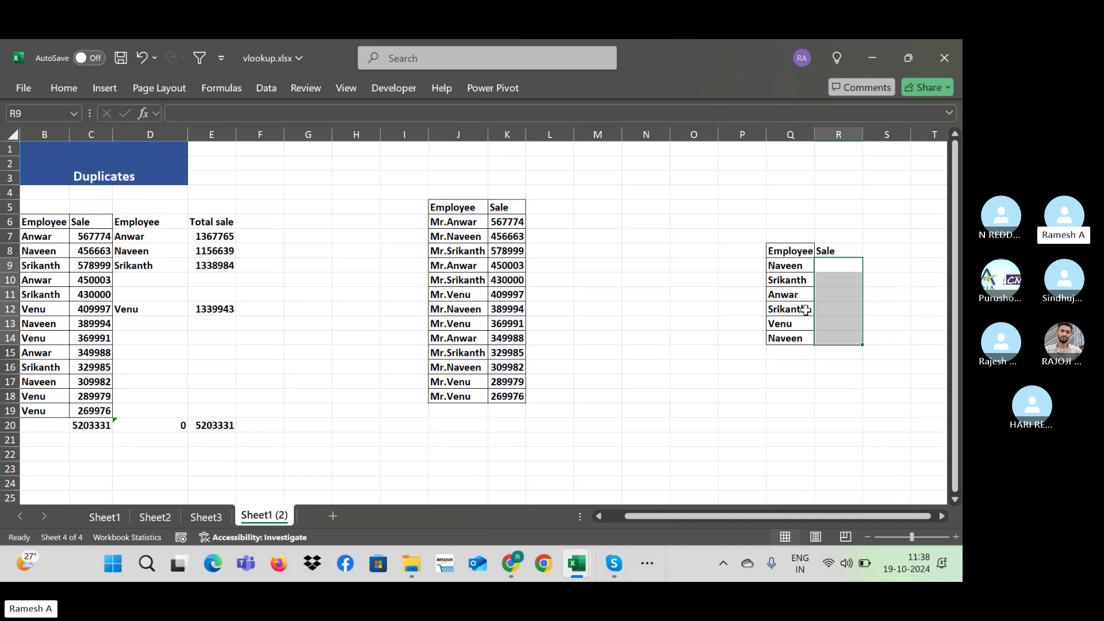
left_click(841, 263)
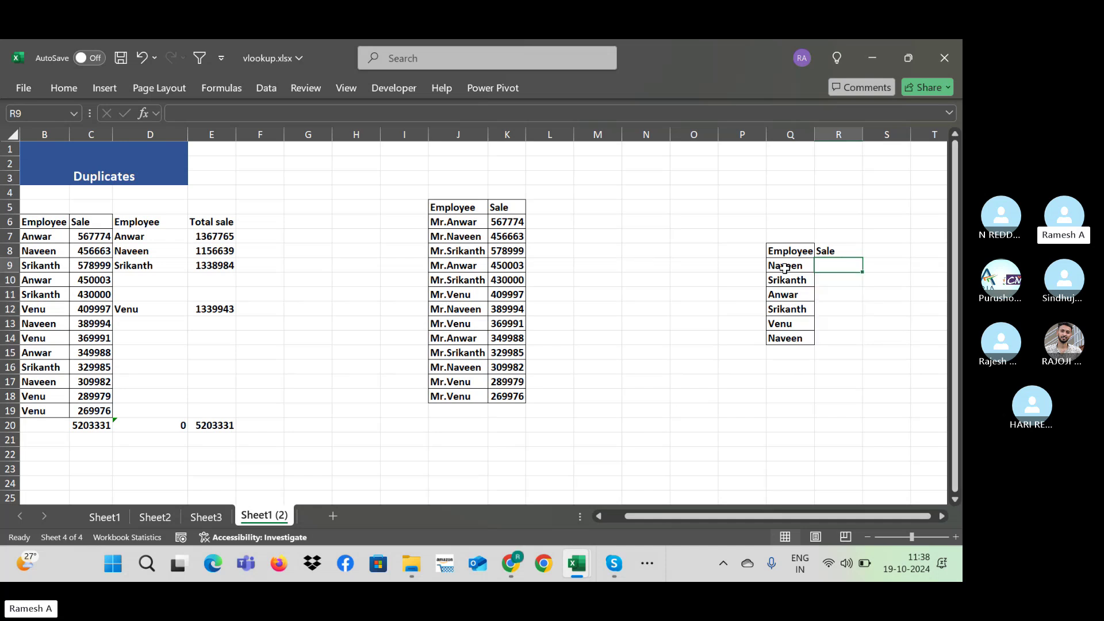
left_click(785, 268)
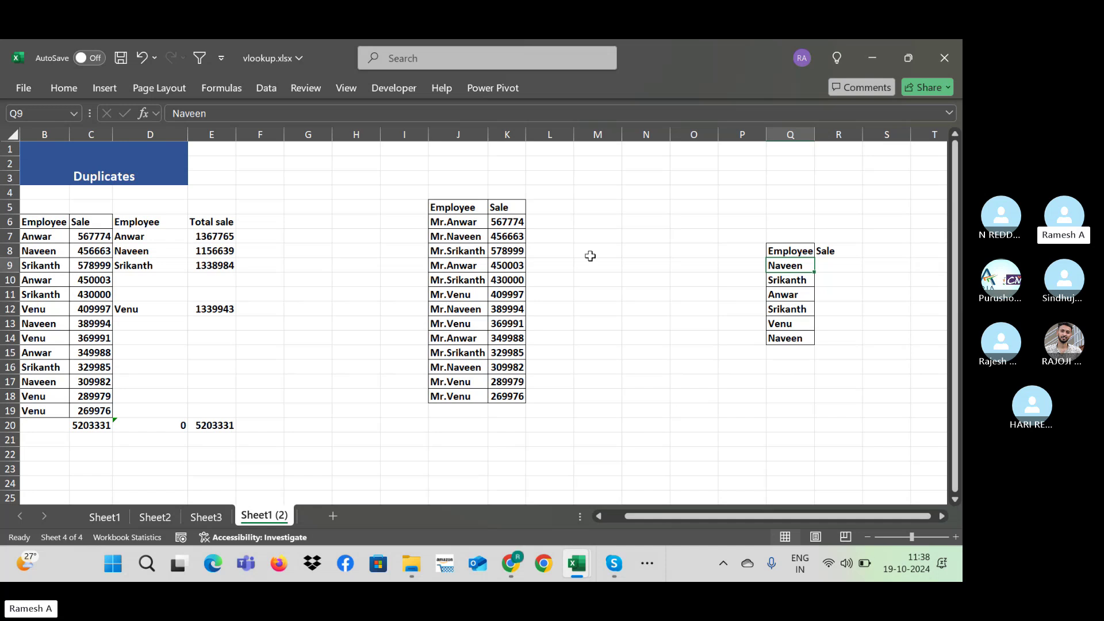
Step: Enter =VLOOKUP("*"&Q9,$J$6:$K$18,2,0) in R9 to fetch Naveen's sale
left_click(827, 266)
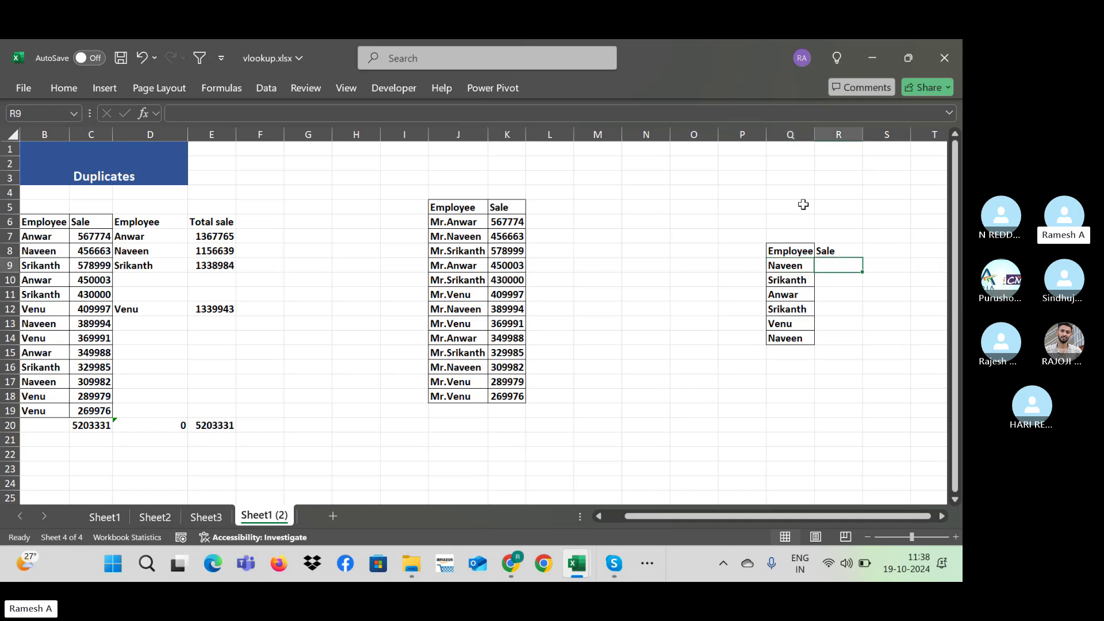
type("=vl")
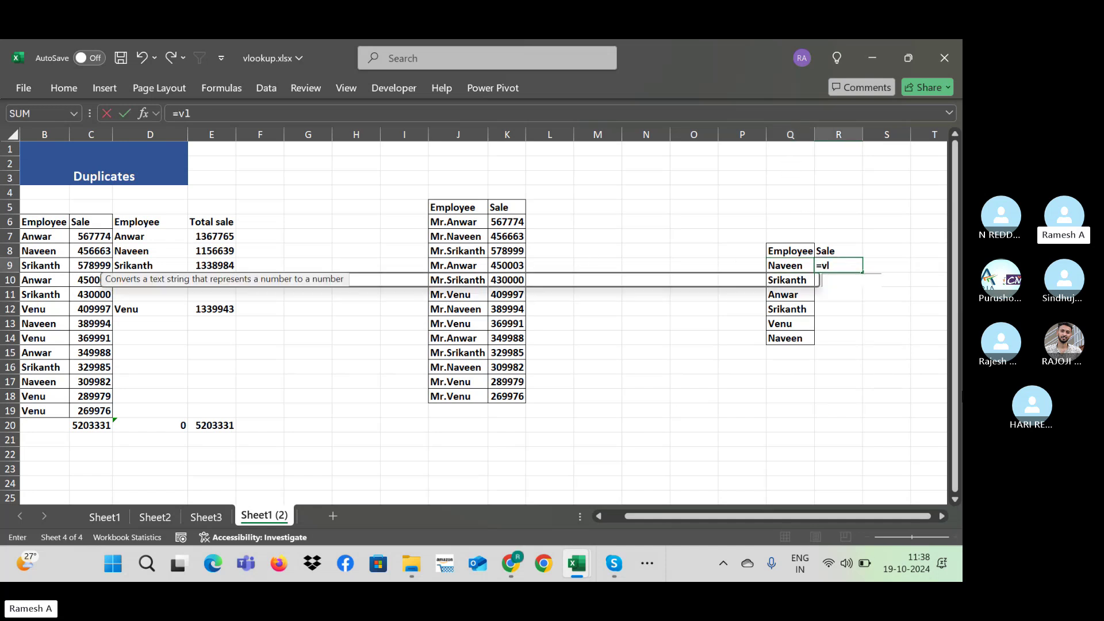
type("ookup(")
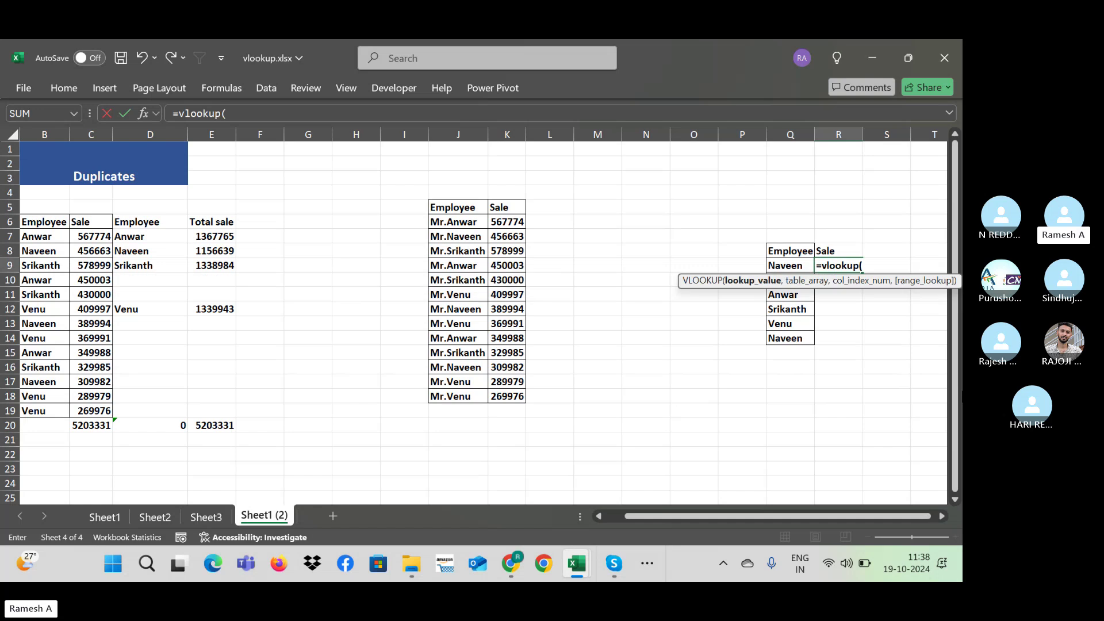
key("Left")
type(",")
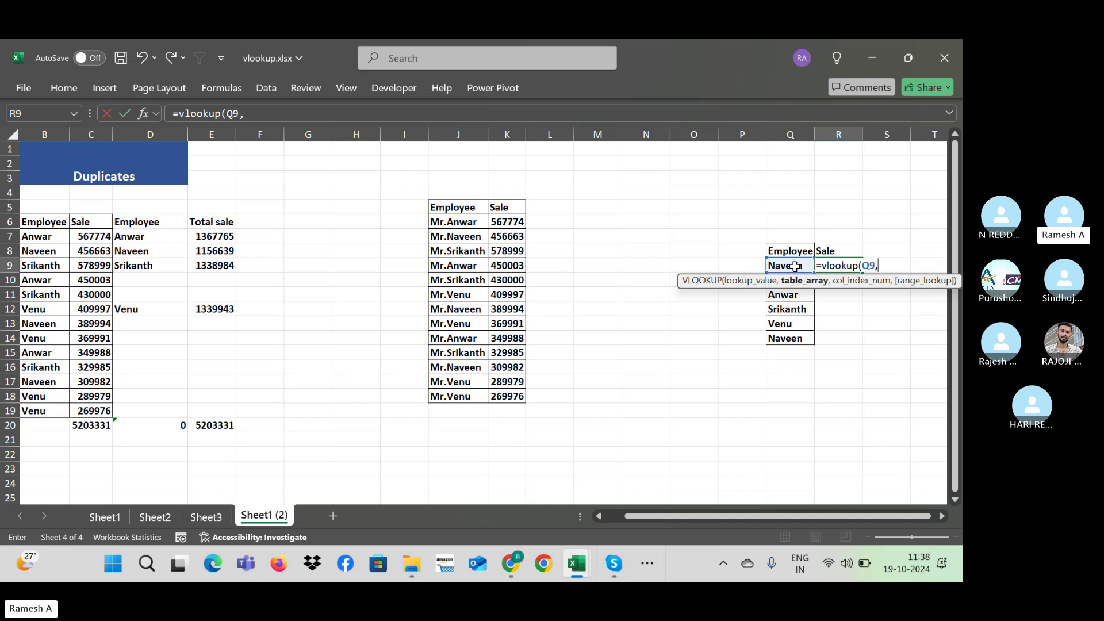
key("BackSpace")
key("BackSpace")
key("BackSpace")
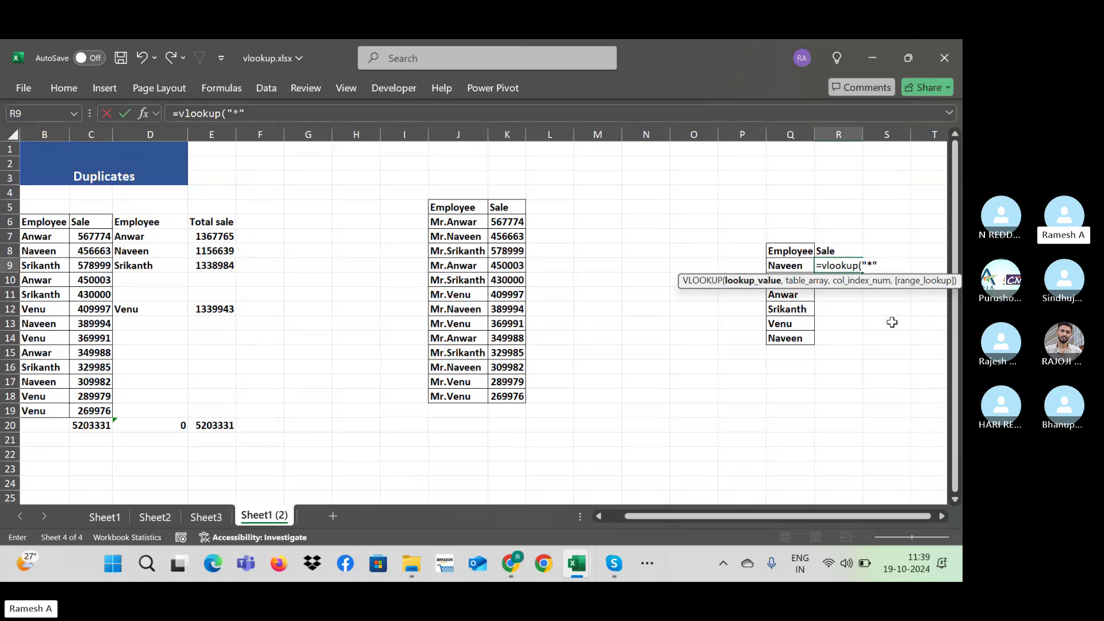
type("&")
left_click(787, 265)
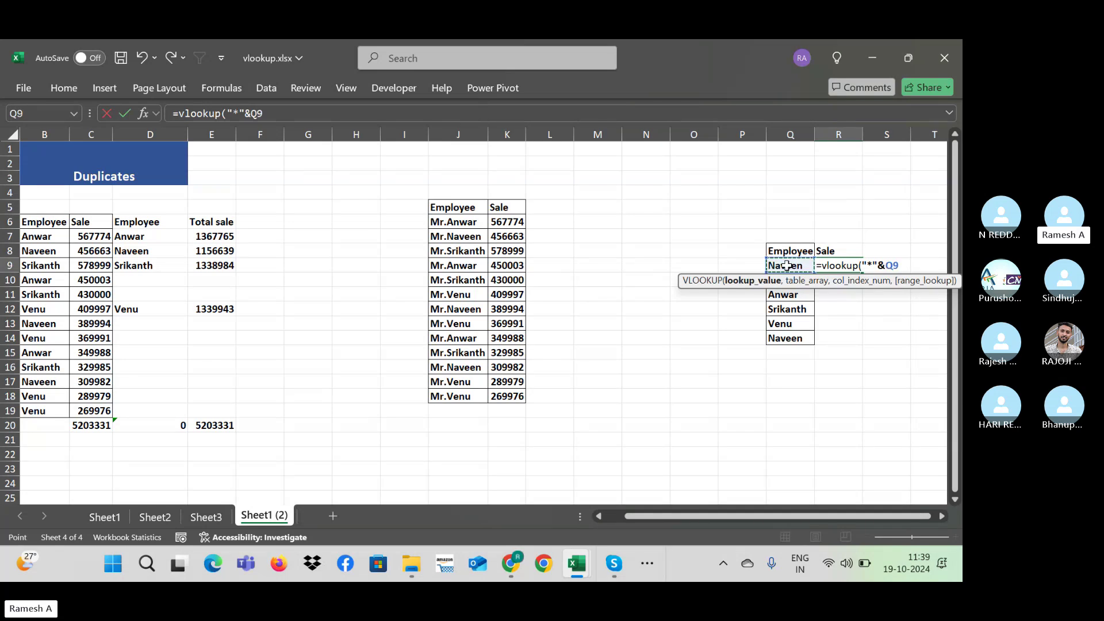
type(",")
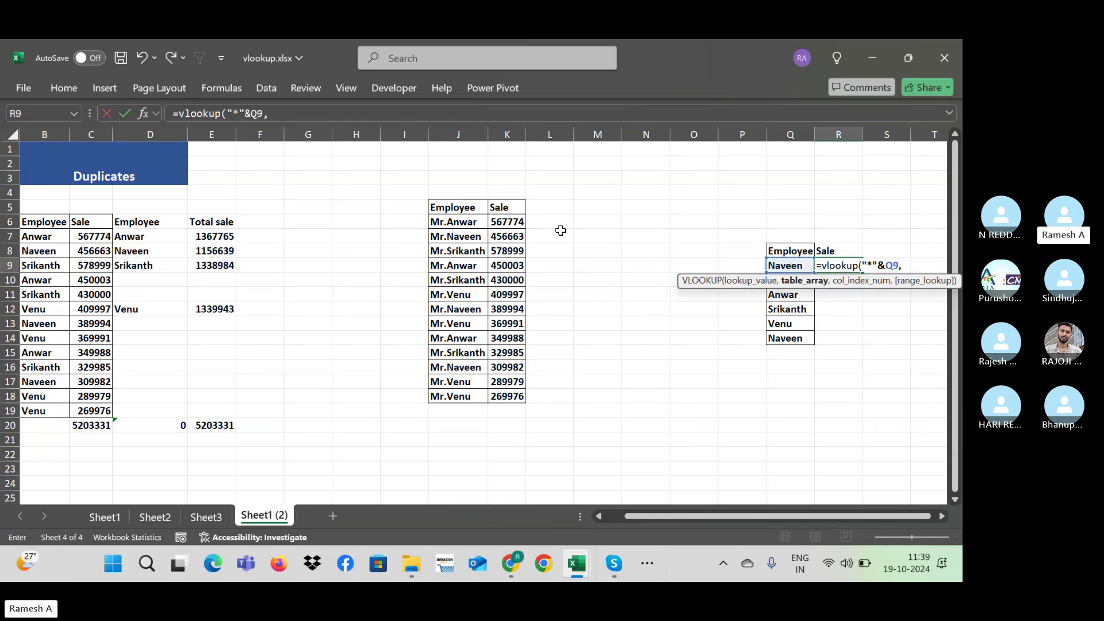
left_click_drag(459, 217, 515, 397)
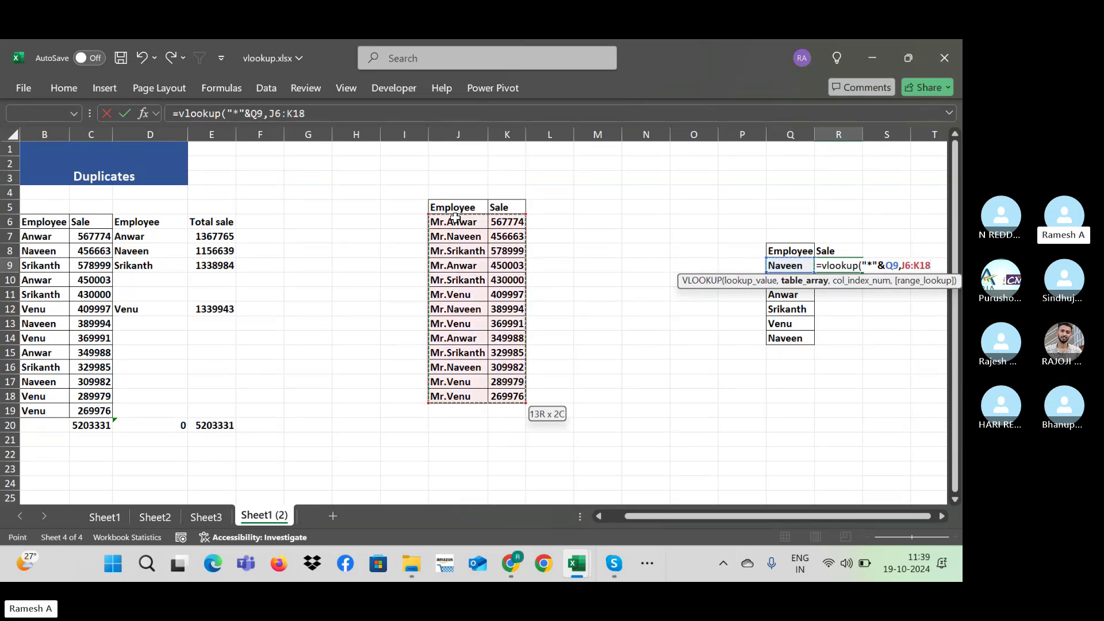
key("F4")
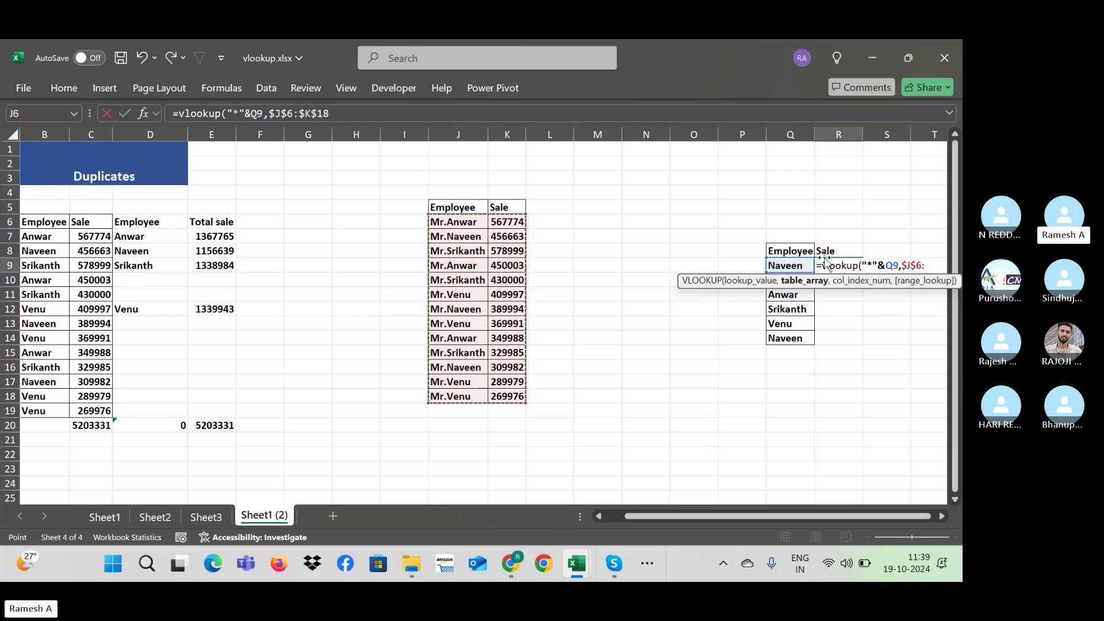
type(",2,")
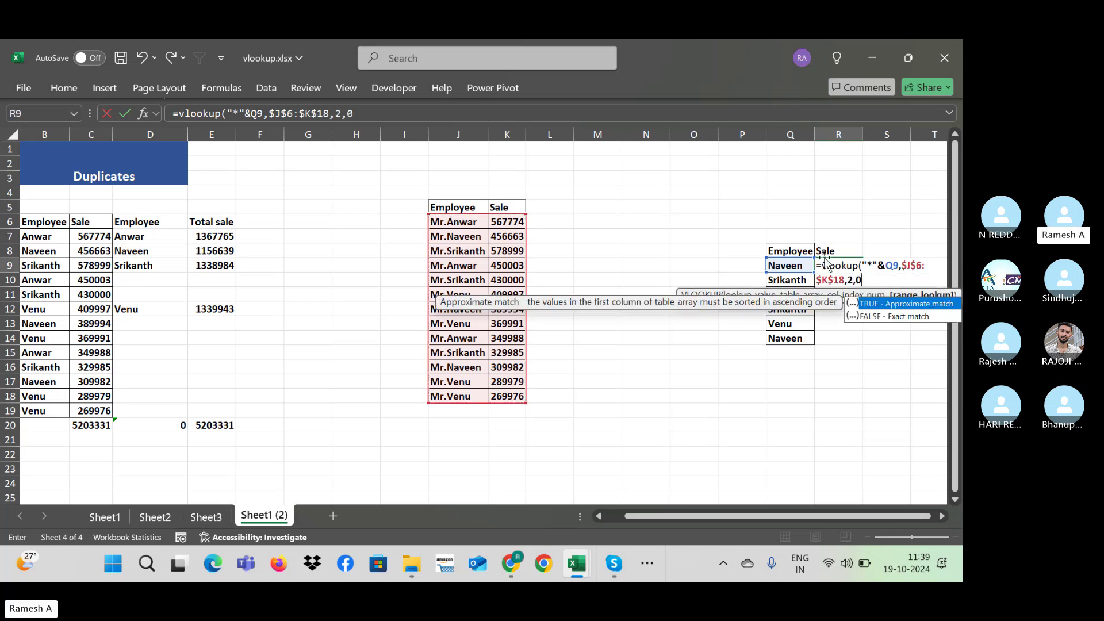
type("0)")
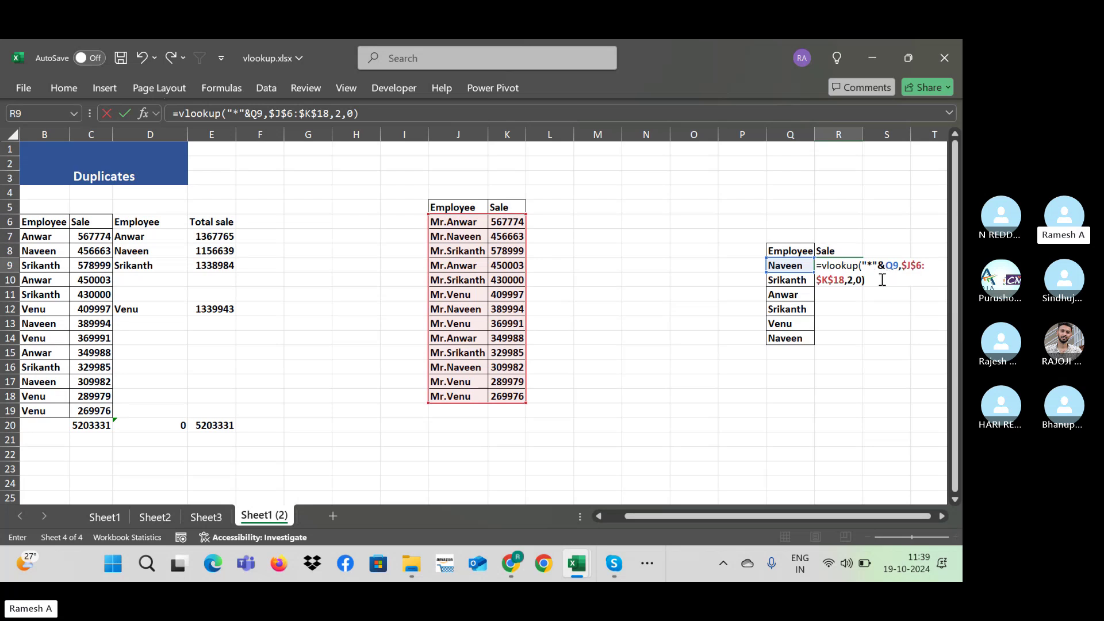
key("Return")
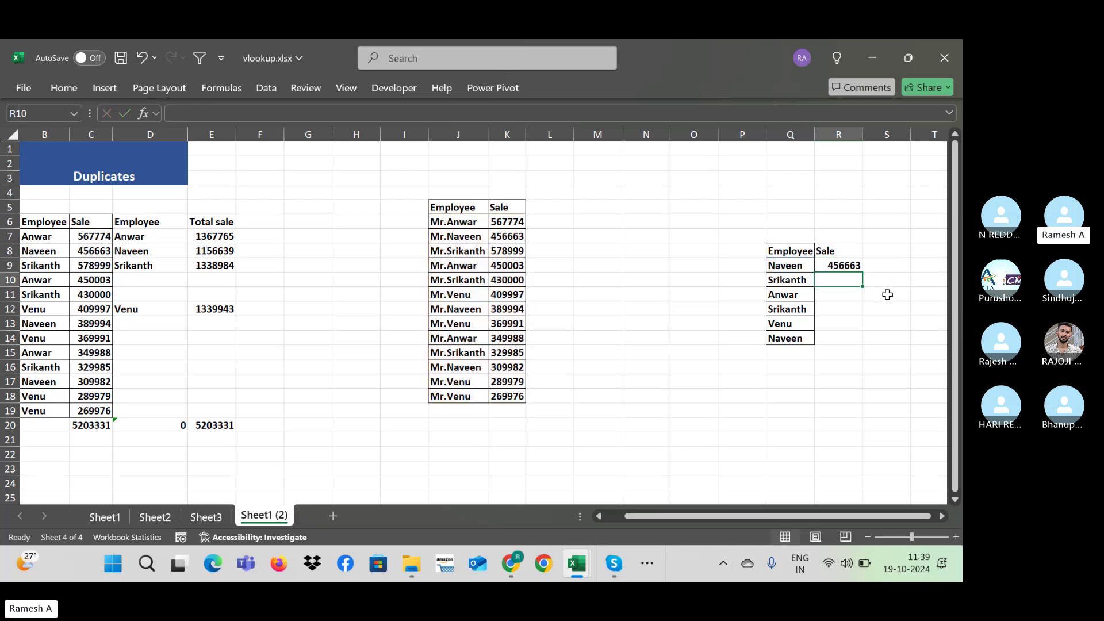
Step: Fill the wildcard lookup down R9:R14 so every employee shows a sale
key("Up")
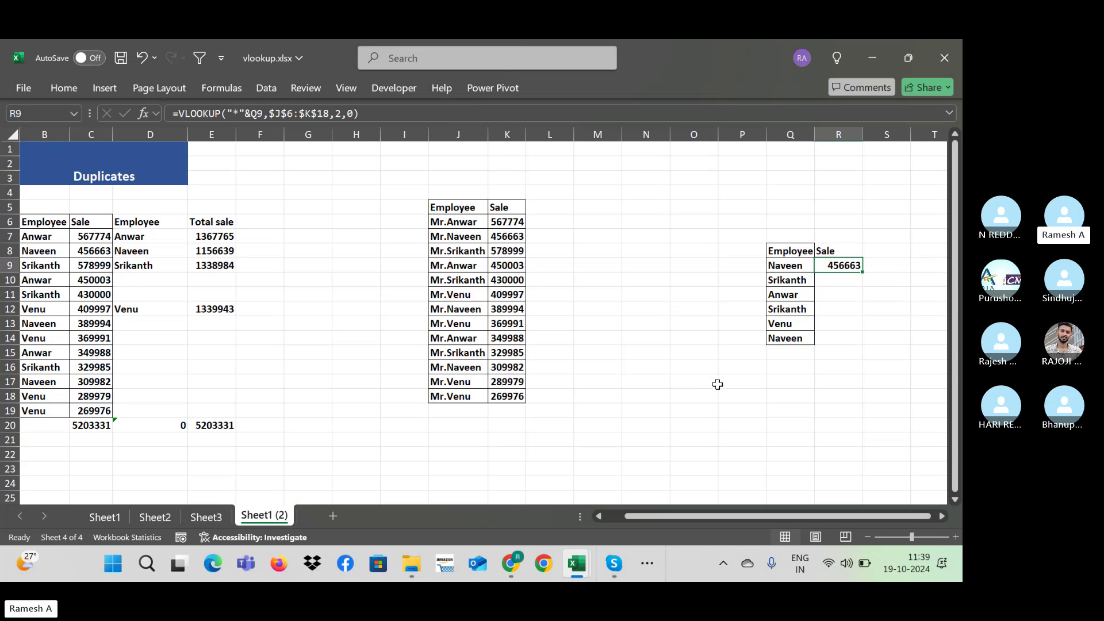
key("Left")
key("ctrl+Down")
key("Right")
key("ctrl+shift+Up")
key("ctrl+d")
key("Down")
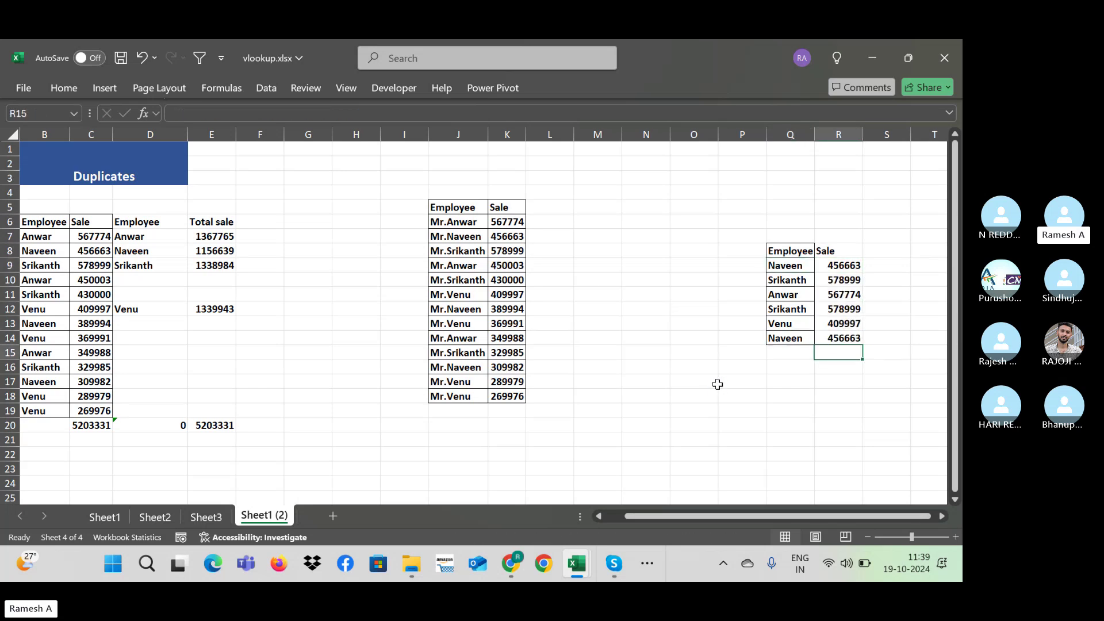
key("Up")
key("Up")
key("Up")
key("Up")
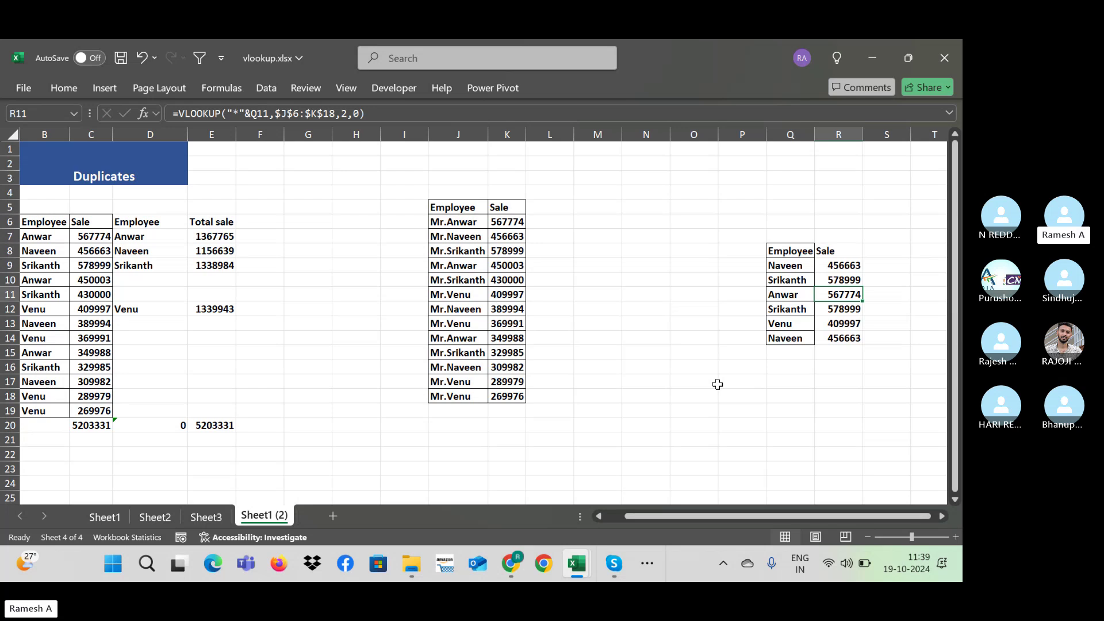
Step: Replace the "*" wildcard with "Mr." in R9's lookup value
key("Up")
key("Up")
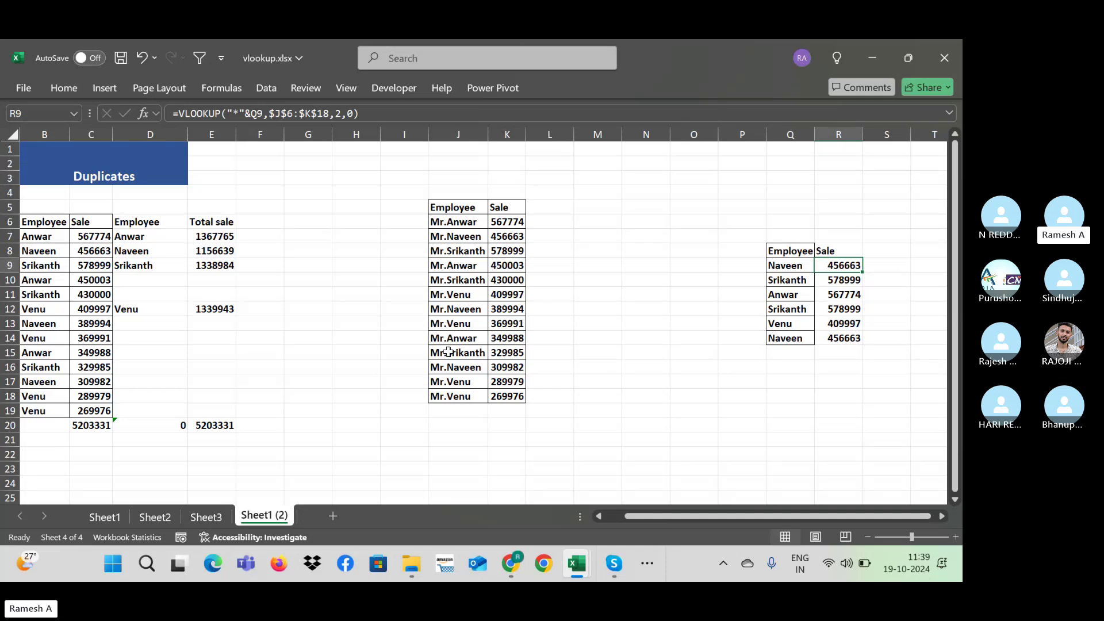
double_click(471, 325)
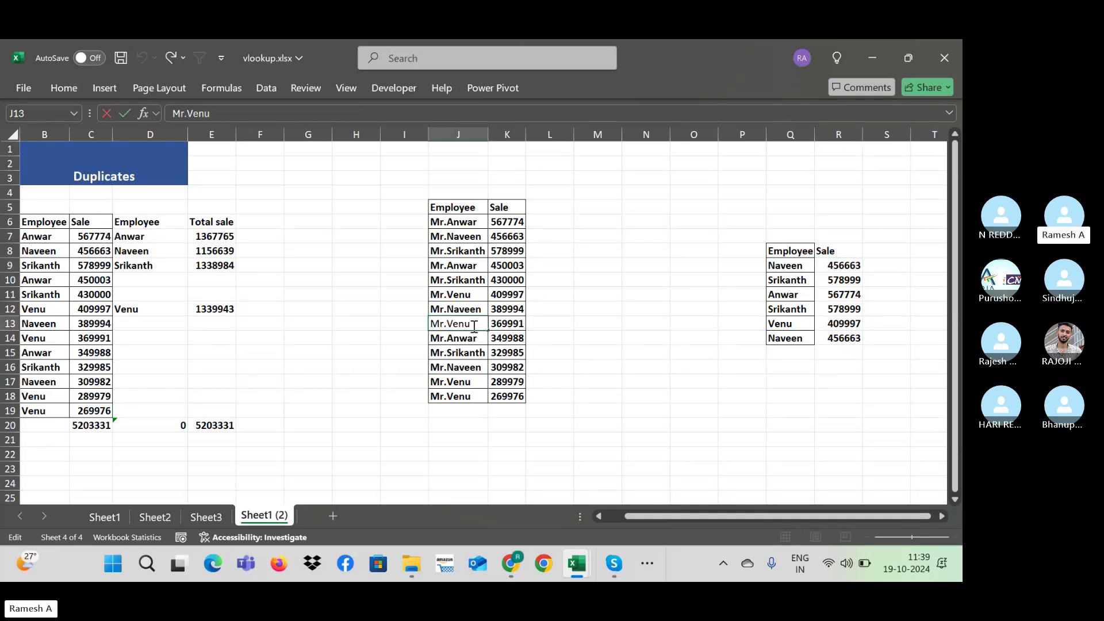
left_click_drag(474, 326, 447, 325)
double_click(837, 268)
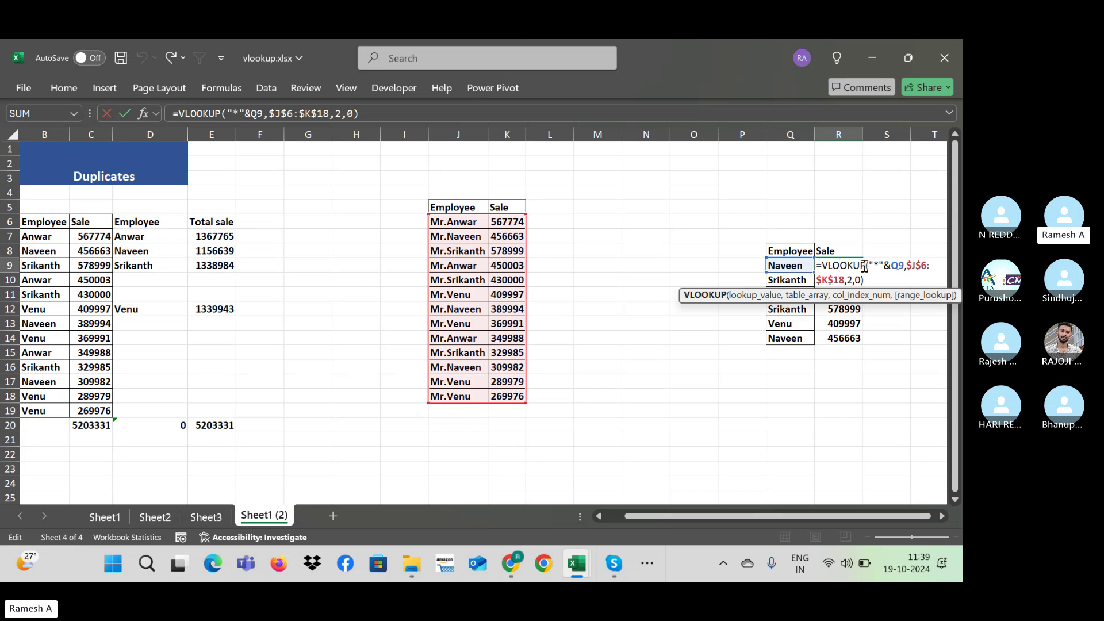
left_click(881, 266)
key("BackSpace")
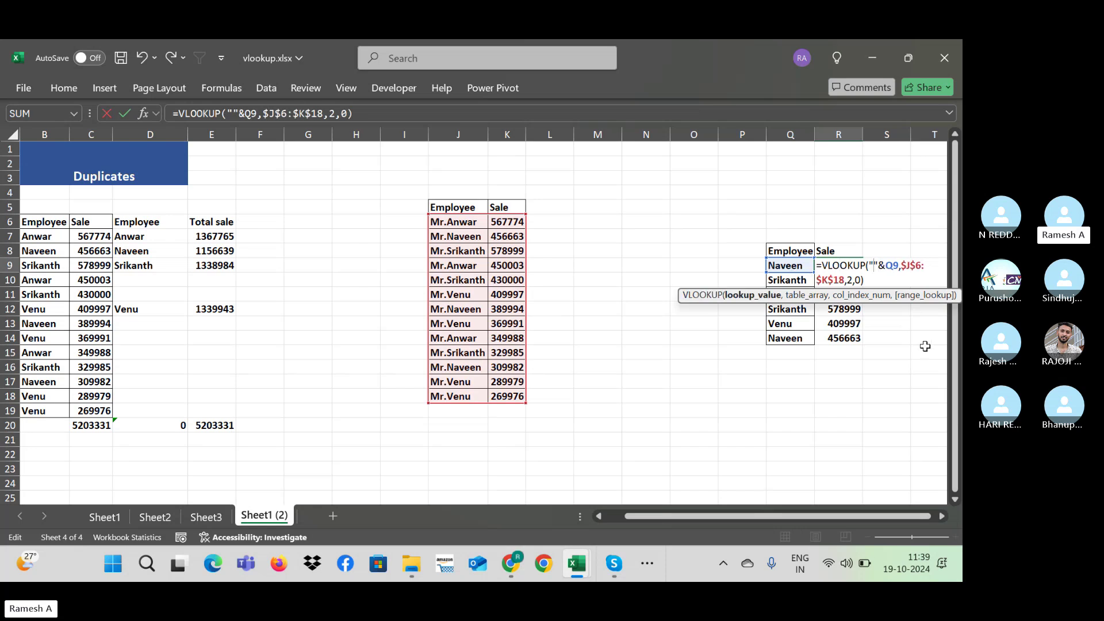
type("Mr")
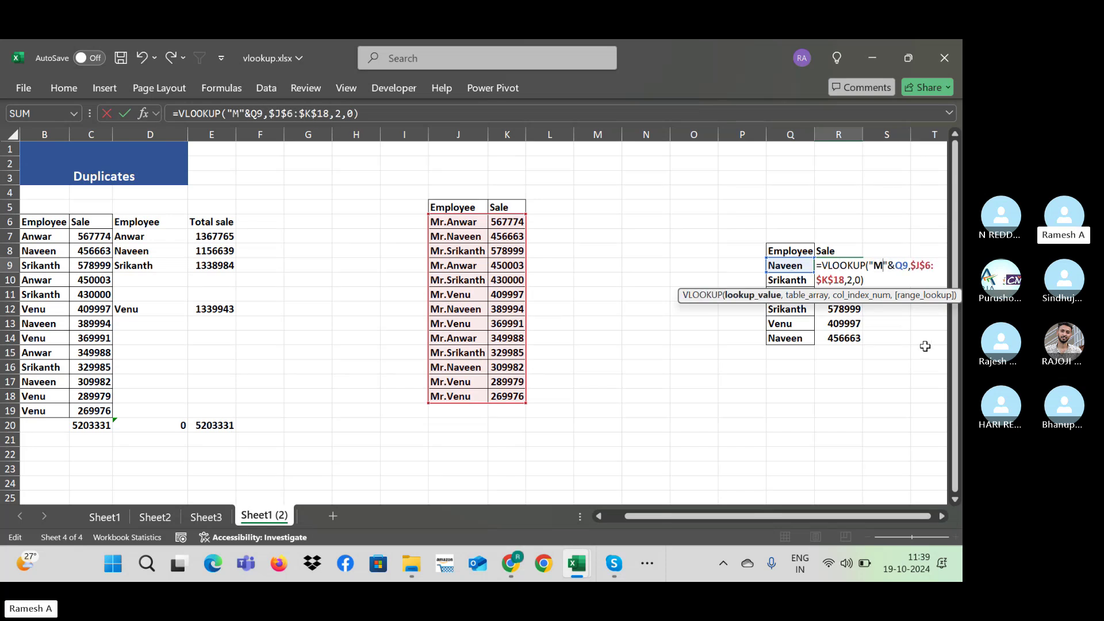
type(".")
key("Return")
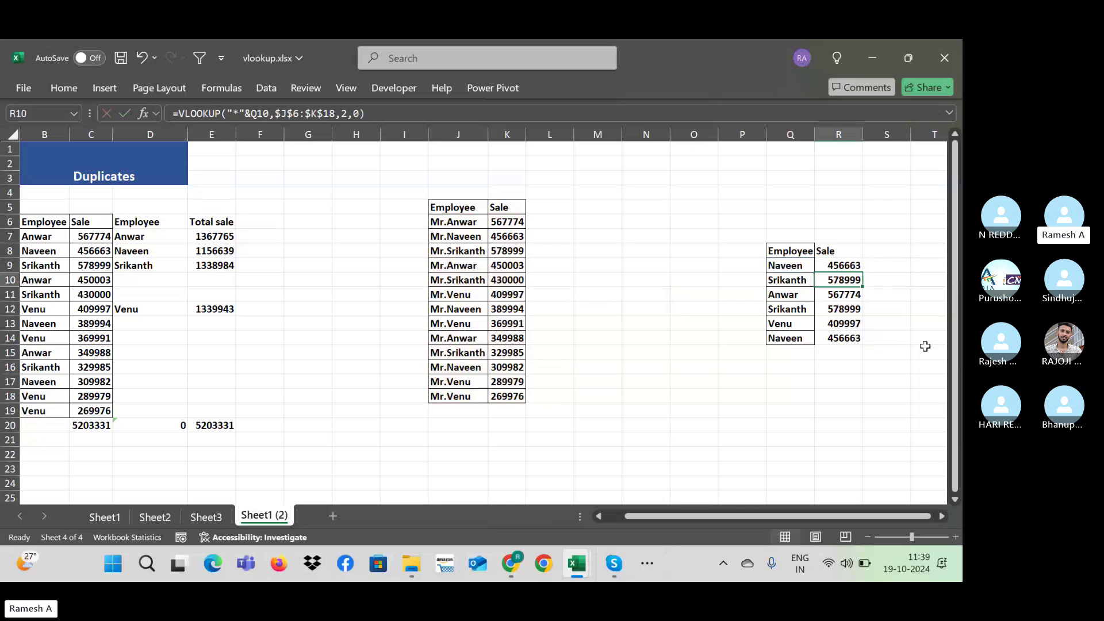
Step: Extend the "Mr."&name lookup down the Sale column and recommit R9's formula
key("Up")
key("ctrl+shift+Down")
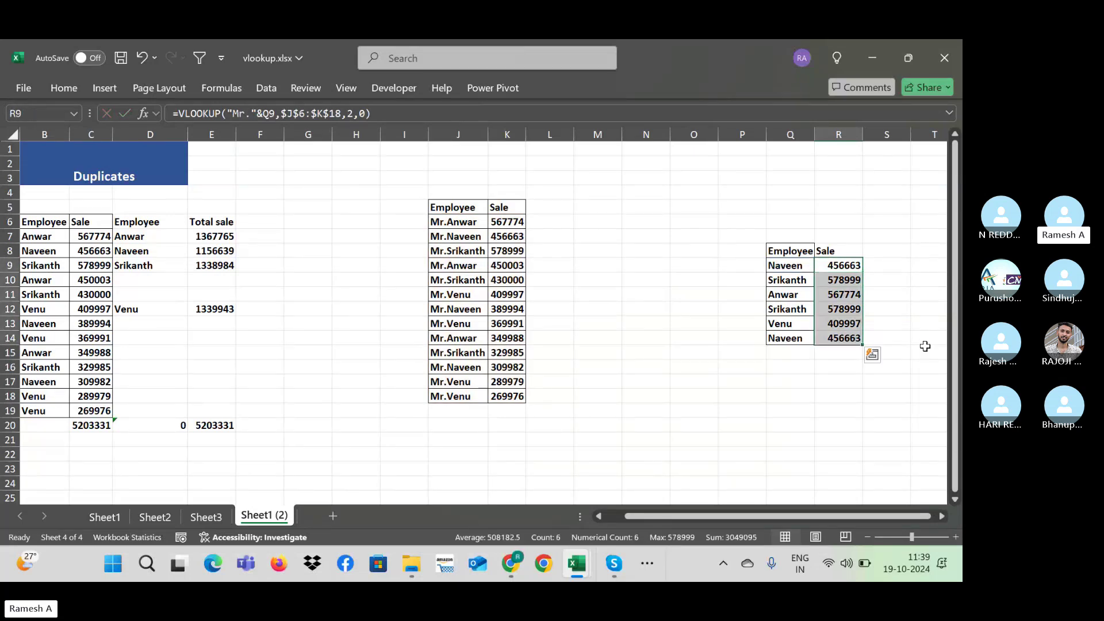
key("Up")
key("Down")
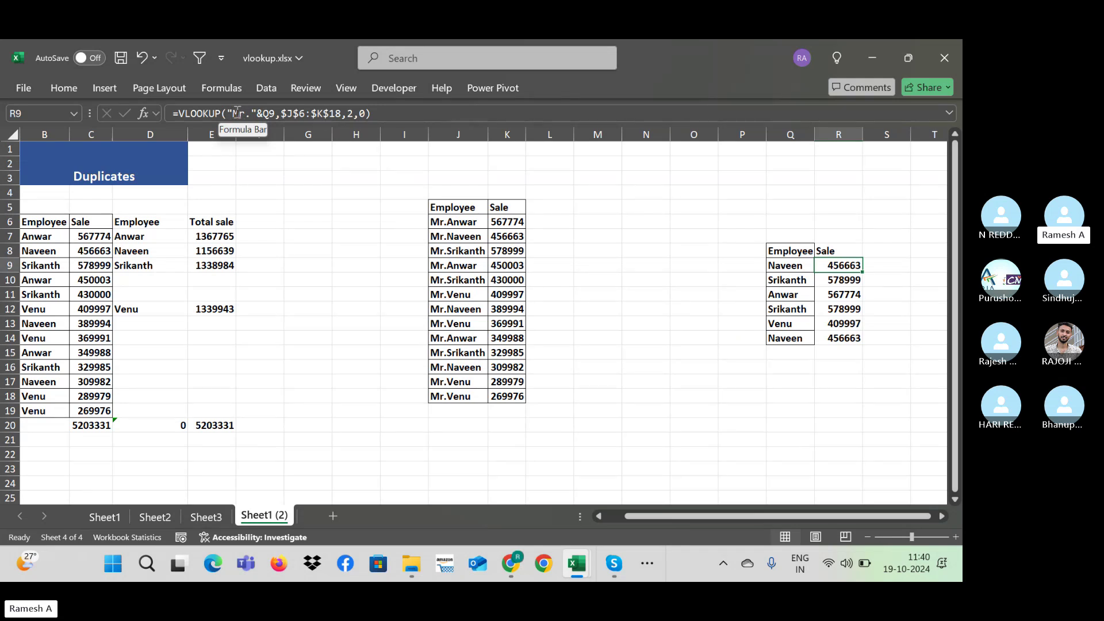
left_click(224, 114)
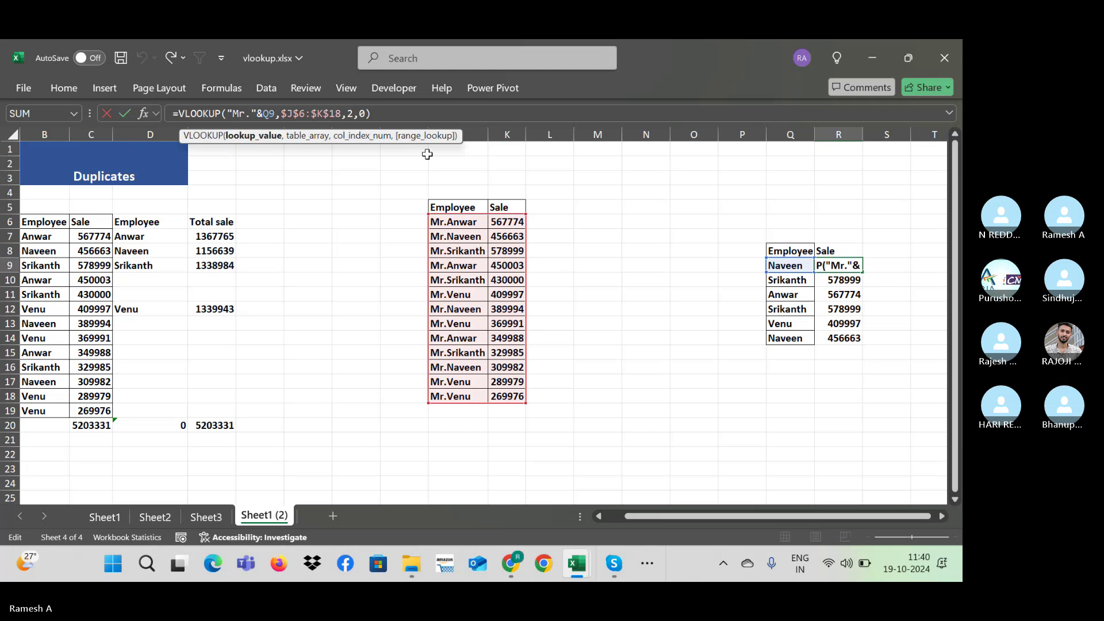
key("Right")
key("Right")
key("Right")
key("Right")
key("Right")
key("Right")
key("Right")
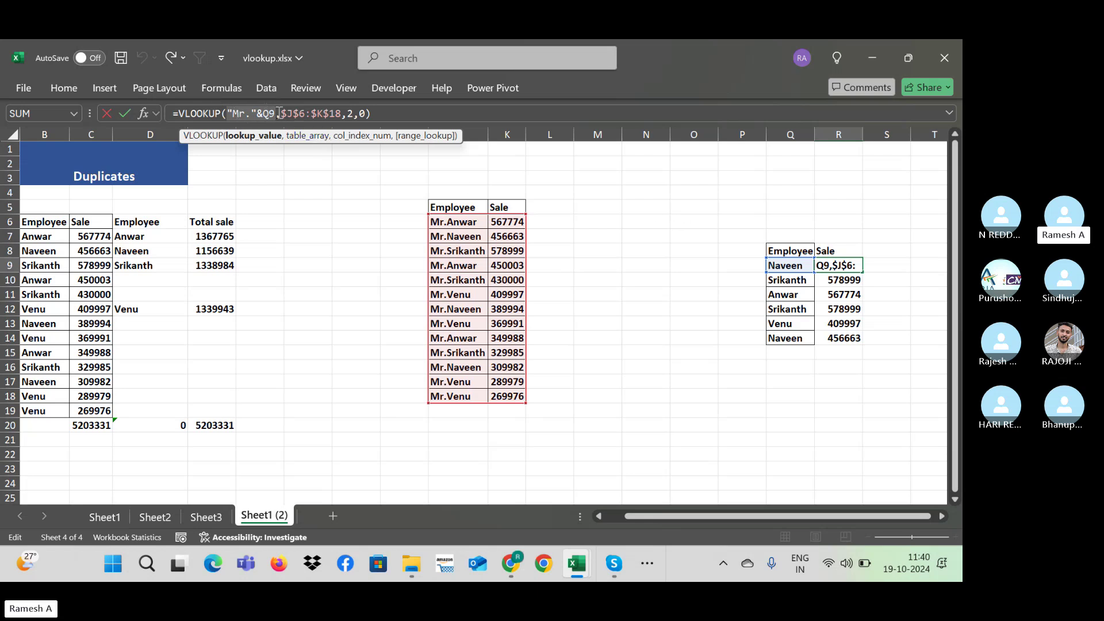
left_click(280, 113)
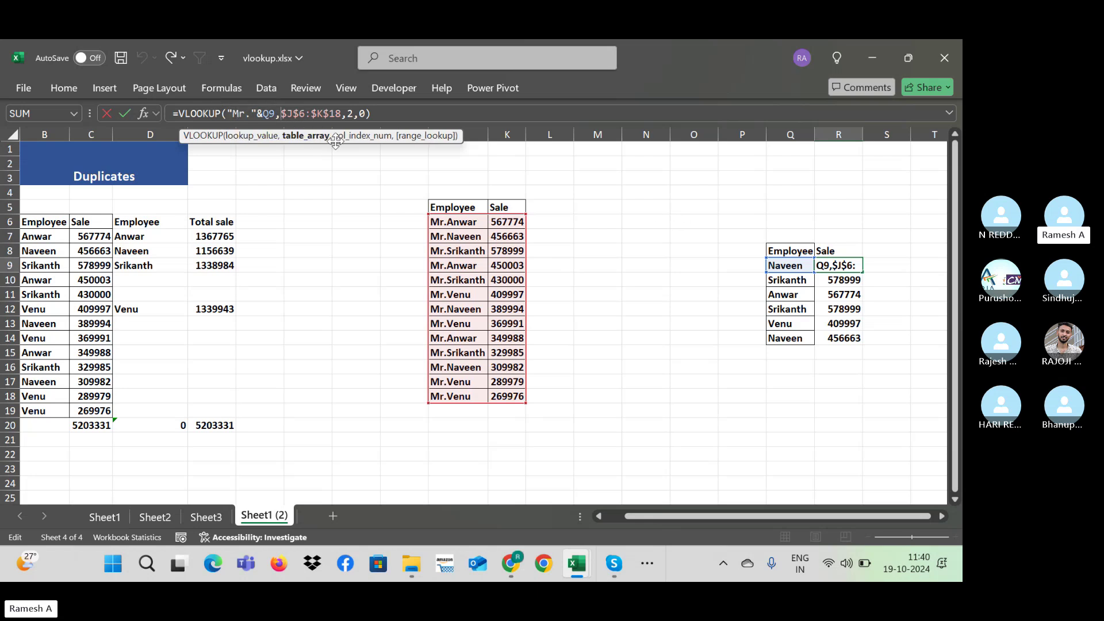
key("Left")
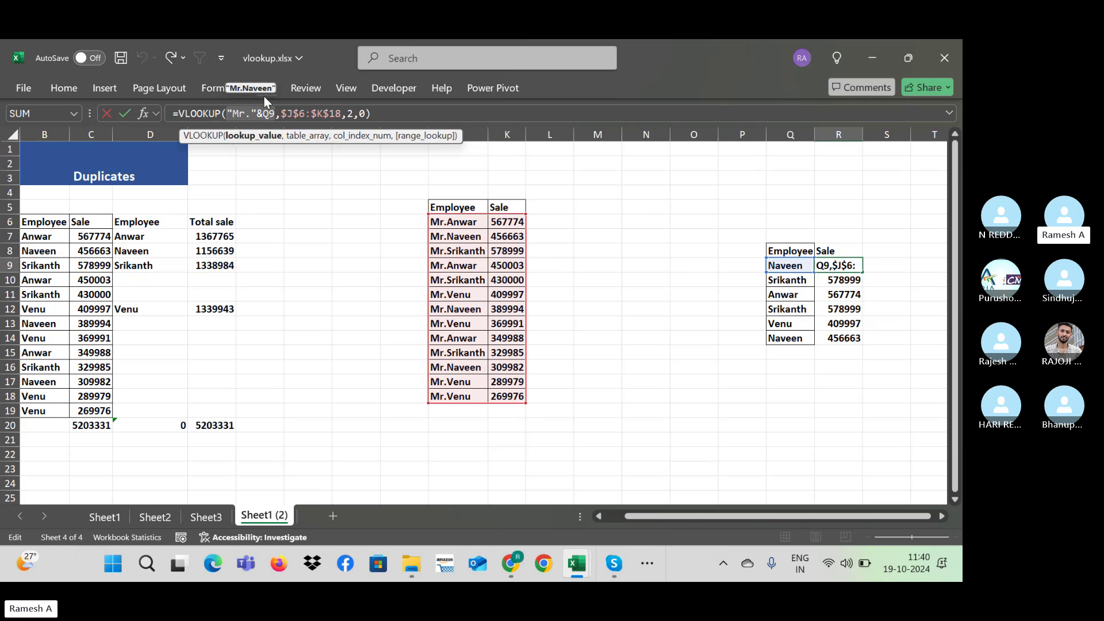
key("ctrl+Return")
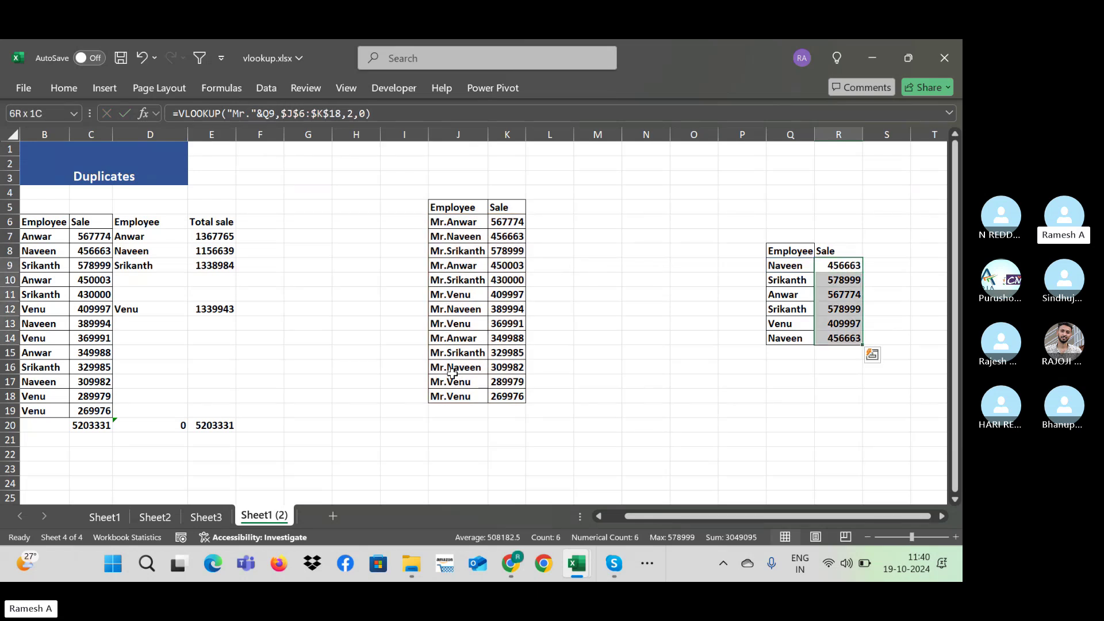
left_click(843, 265)
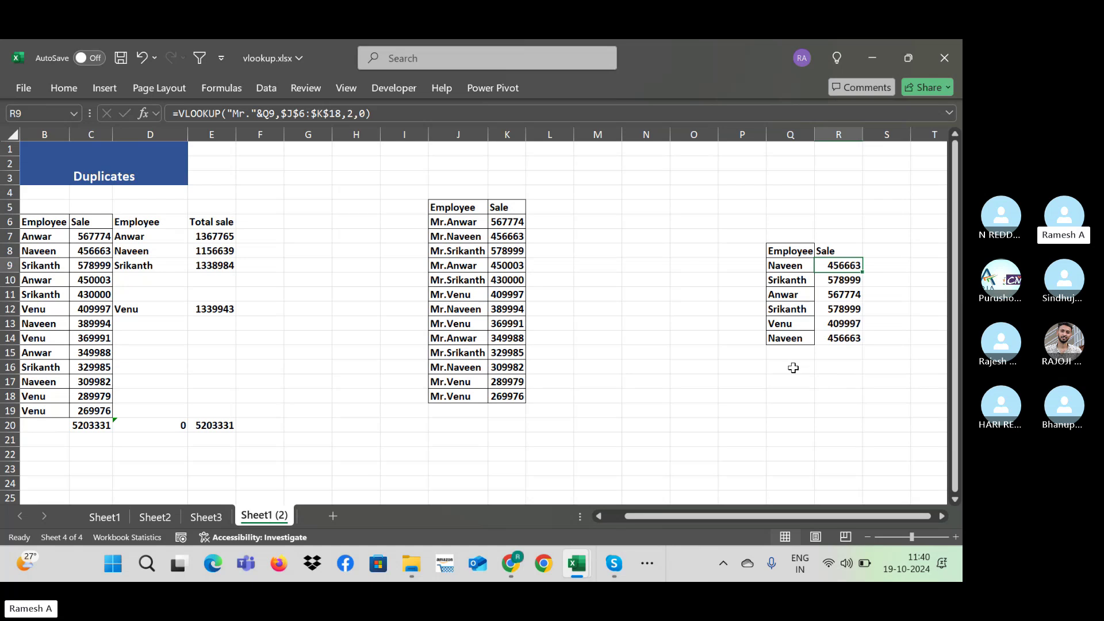
Step: Change the fourth lookup name in Q12 to Shirisha
left_click(455, 294)
left_click(792, 309)
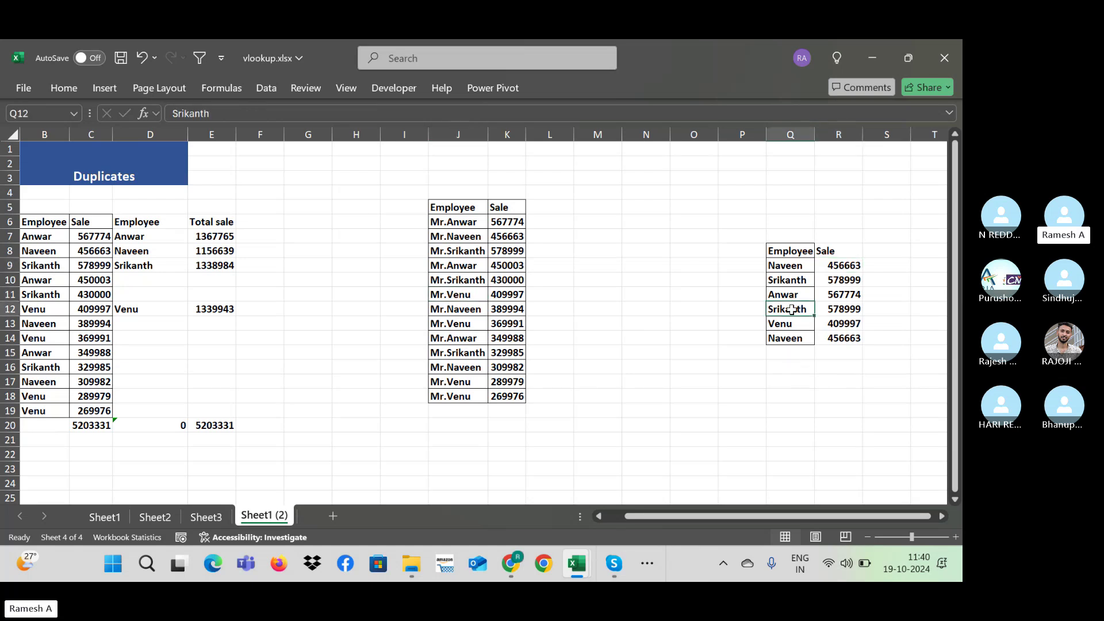
type("Shir")
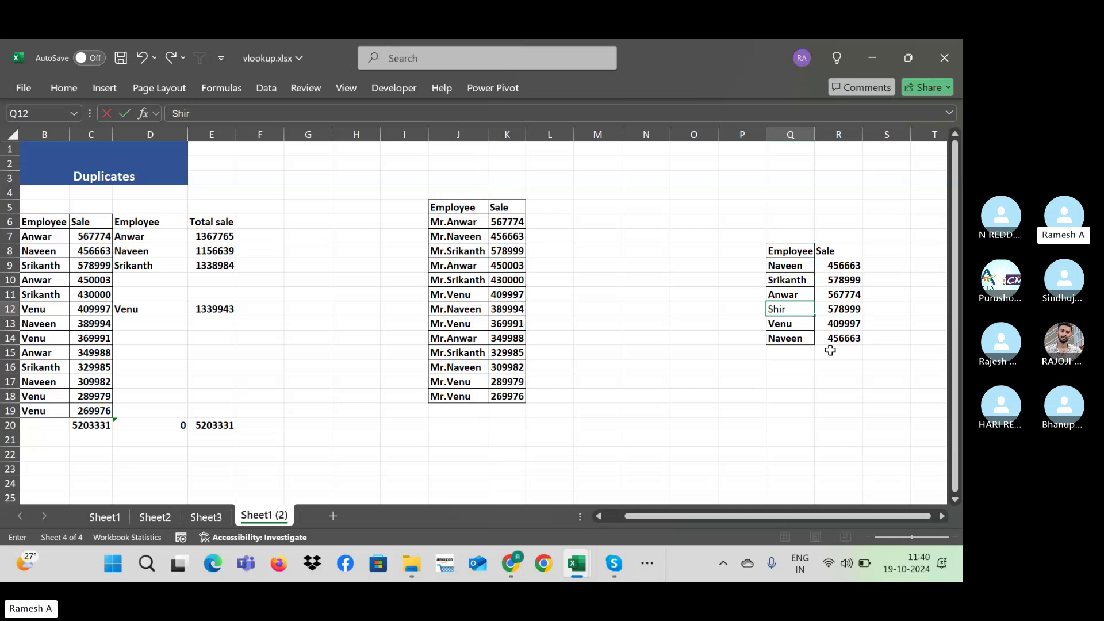
type("isha")
key("Return")
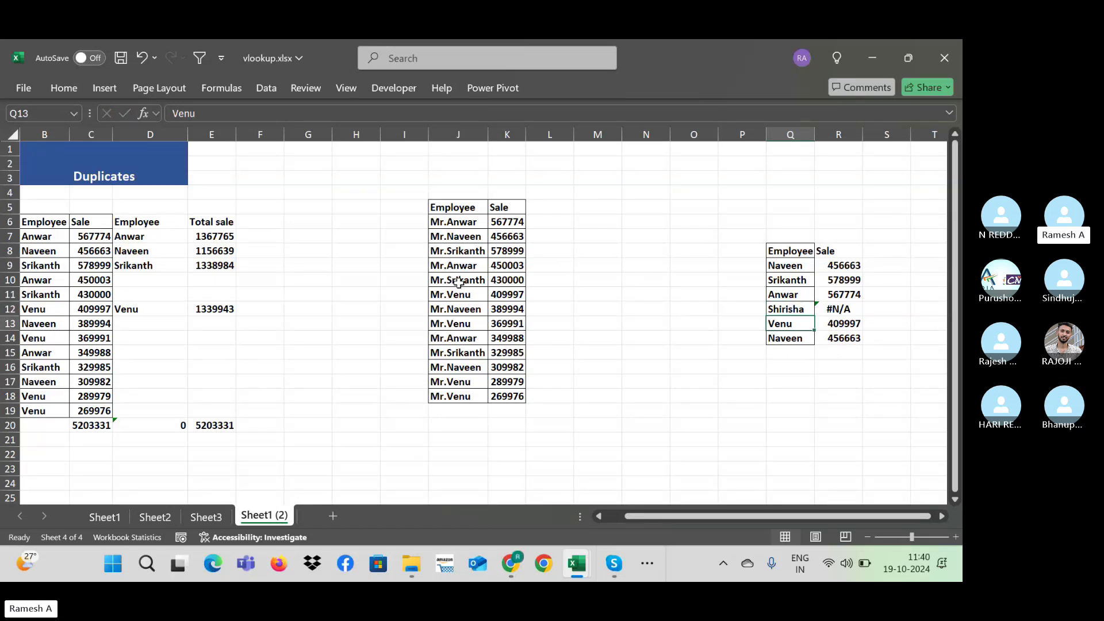
Step: Rename source entry Mr.Srikanth to Mrs.Shirisha, so her lookup returns #N/A
double_click(460, 282)
left_click_drag(452, 283, 500, 284)
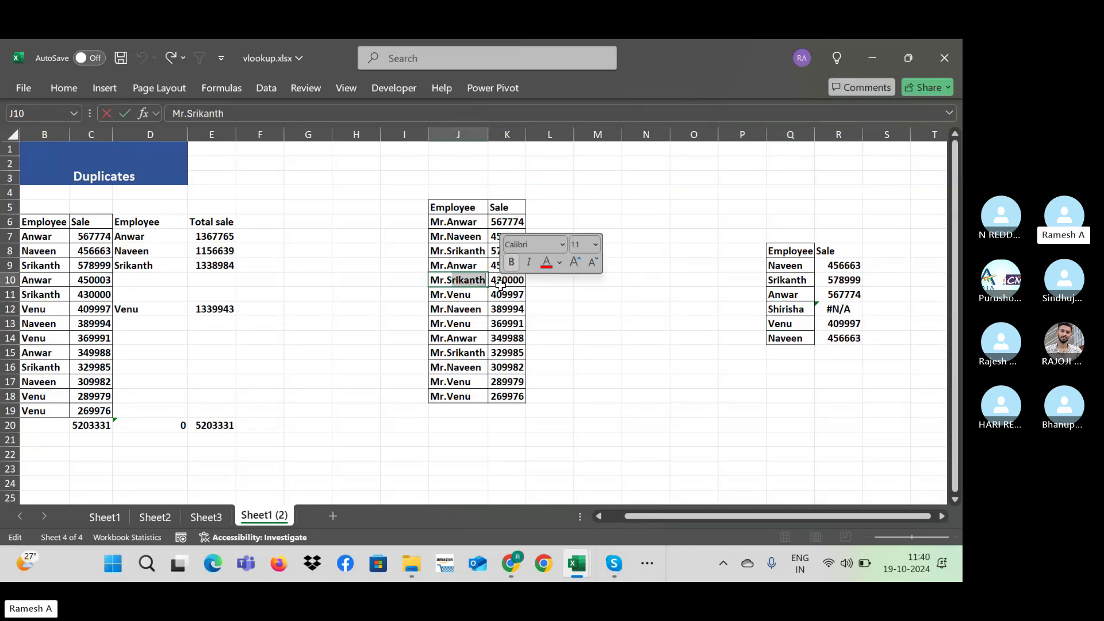
type("hiris")
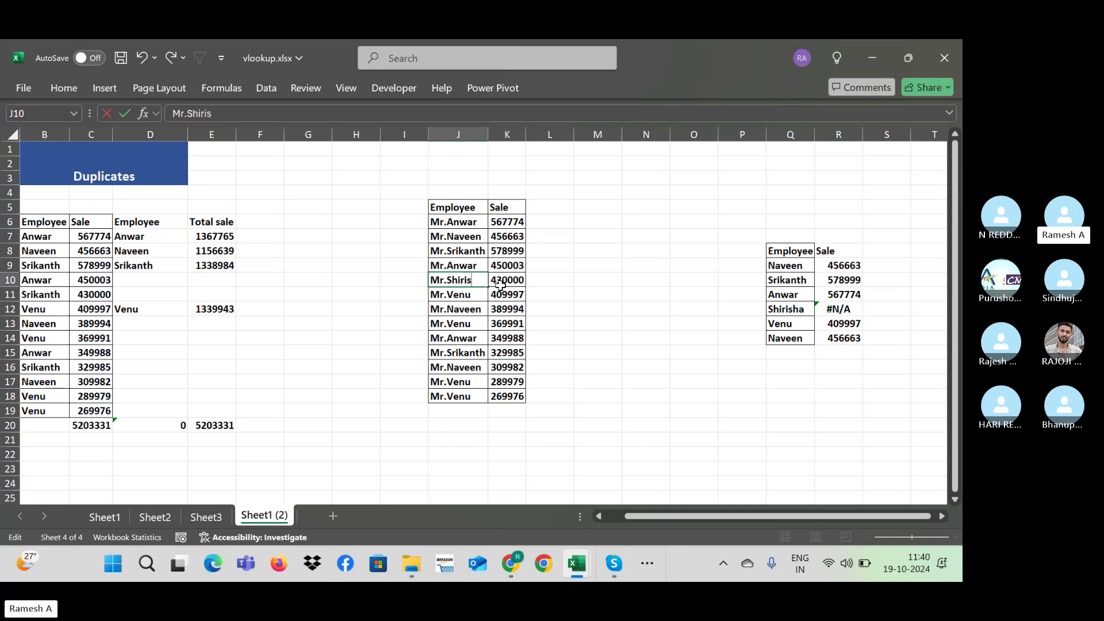
type("ha")
key("Return")
key("Up")
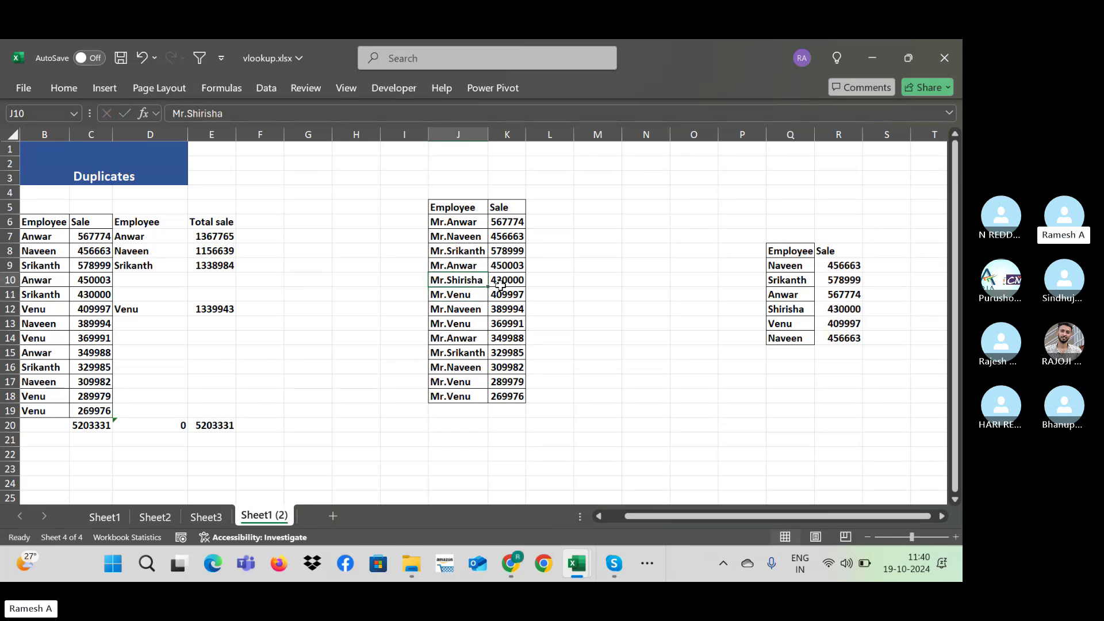
left_click(185, 113)
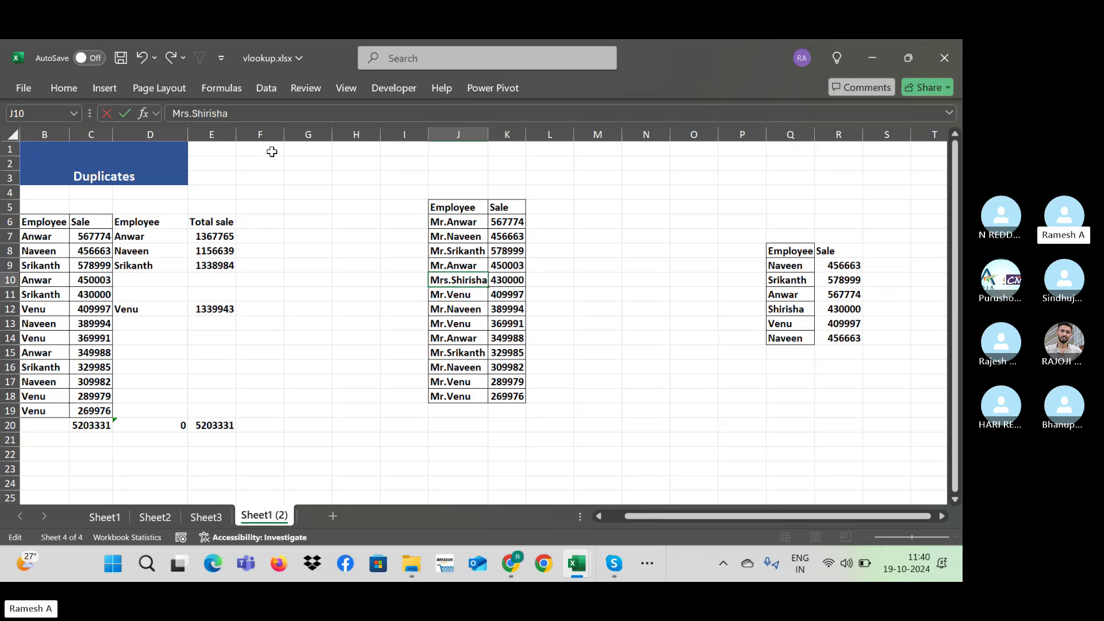
type("s")
key("Return")
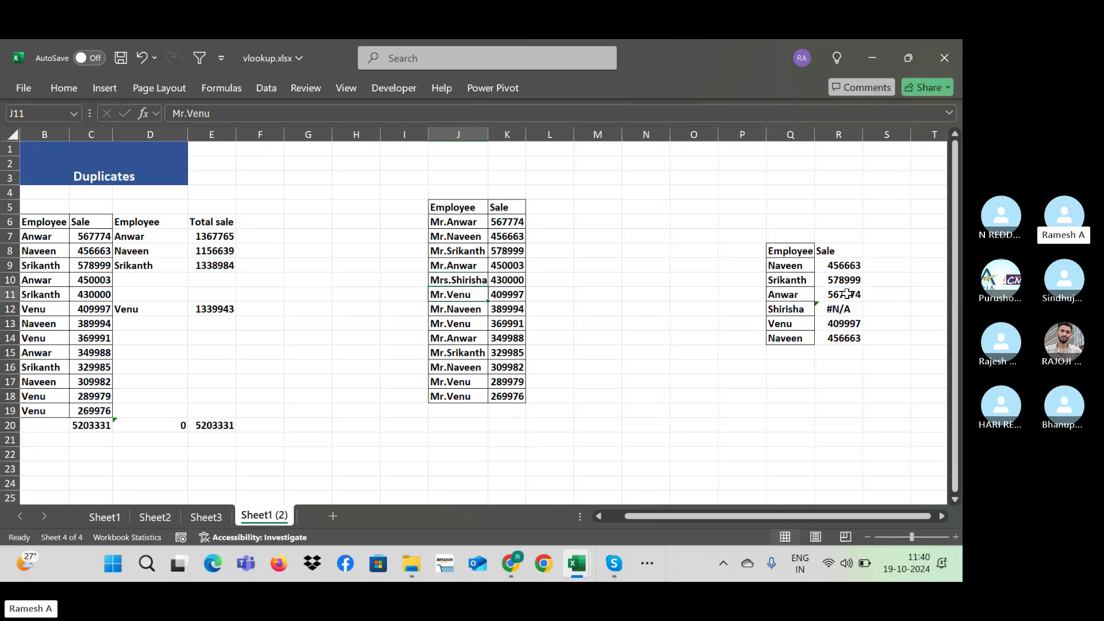
left_click(851, 264)
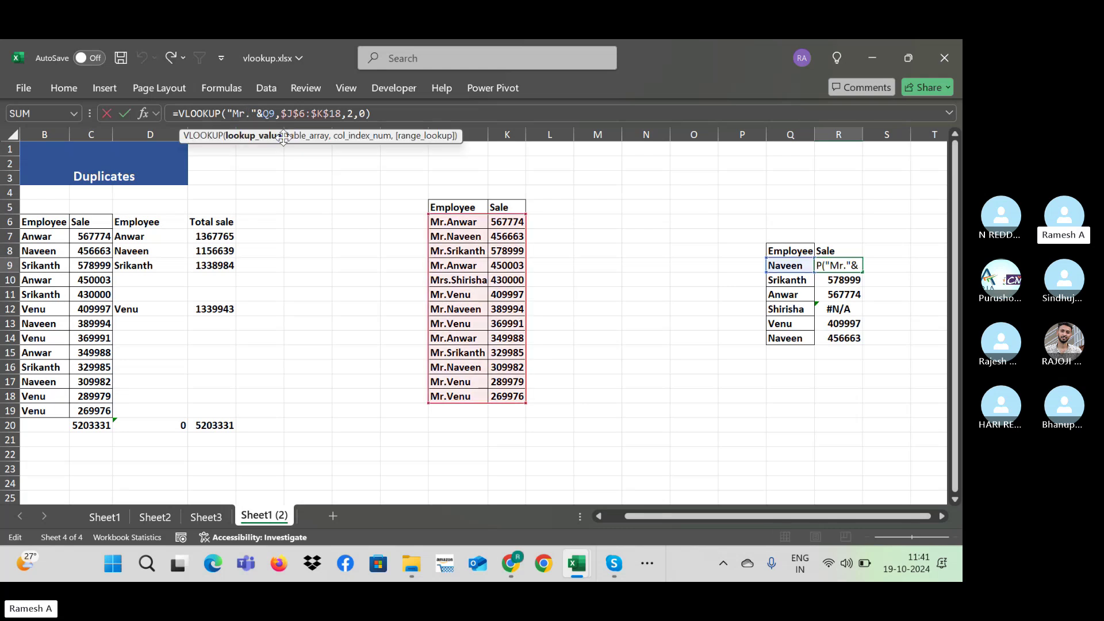
Step: Restore the "*" wildcard in R9 and fill it down to R14, so Shirisha returns 430000
key("BackSpace")
key("BackSpace")
key("BackSpace")
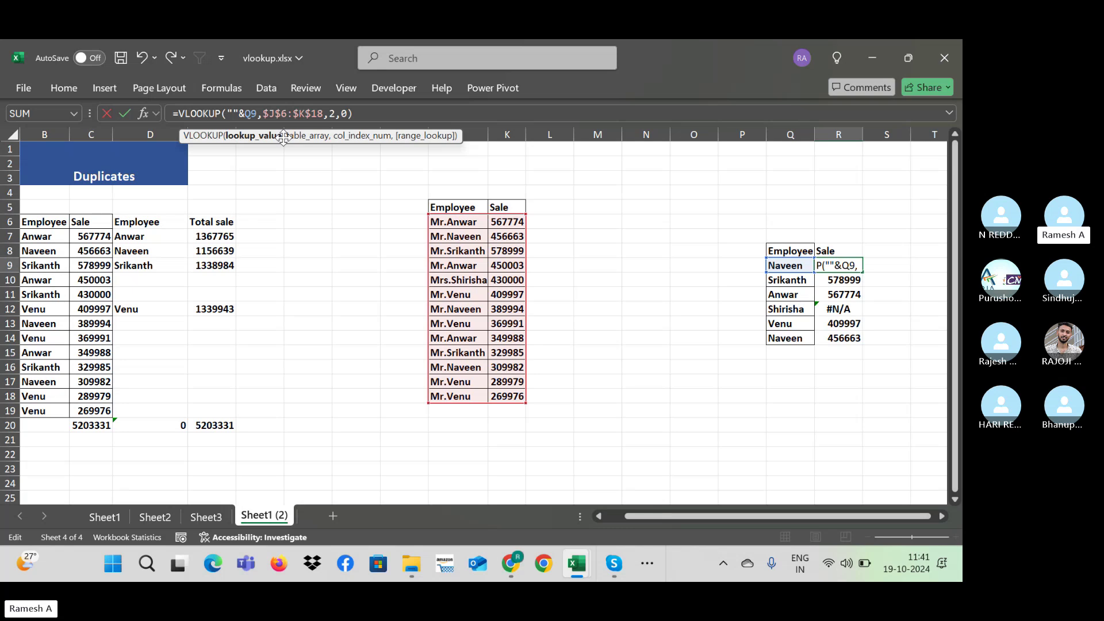
type("P")
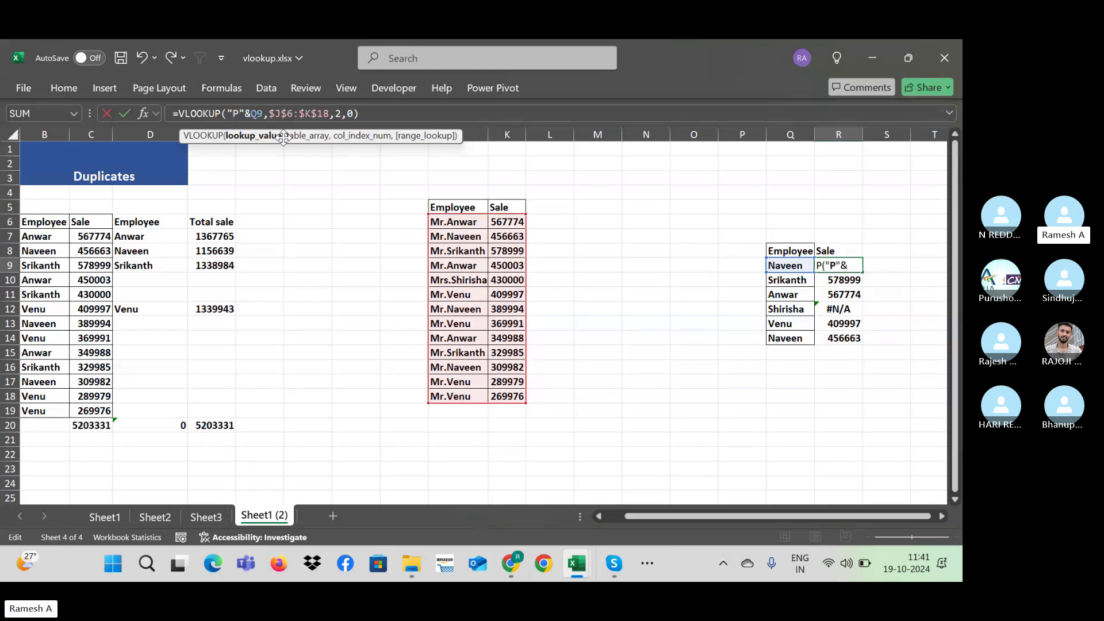
key("BackSpace")
type("*")
key("Return")
key("Up")
key("ctrl+shift+Down")
key("ctrl+d")
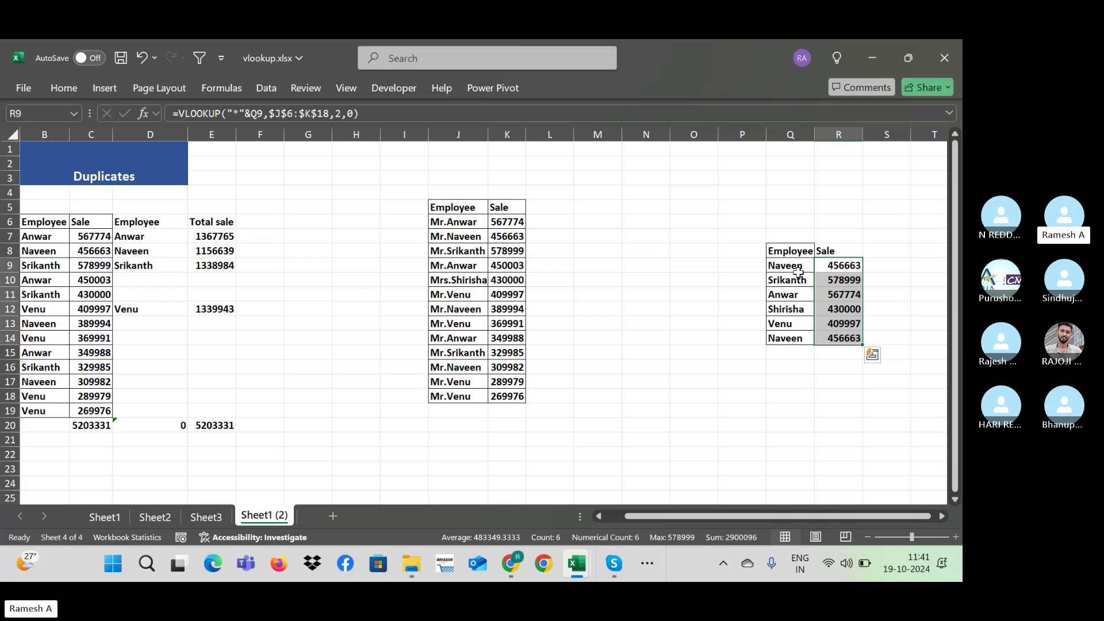
left_click(837, 263)
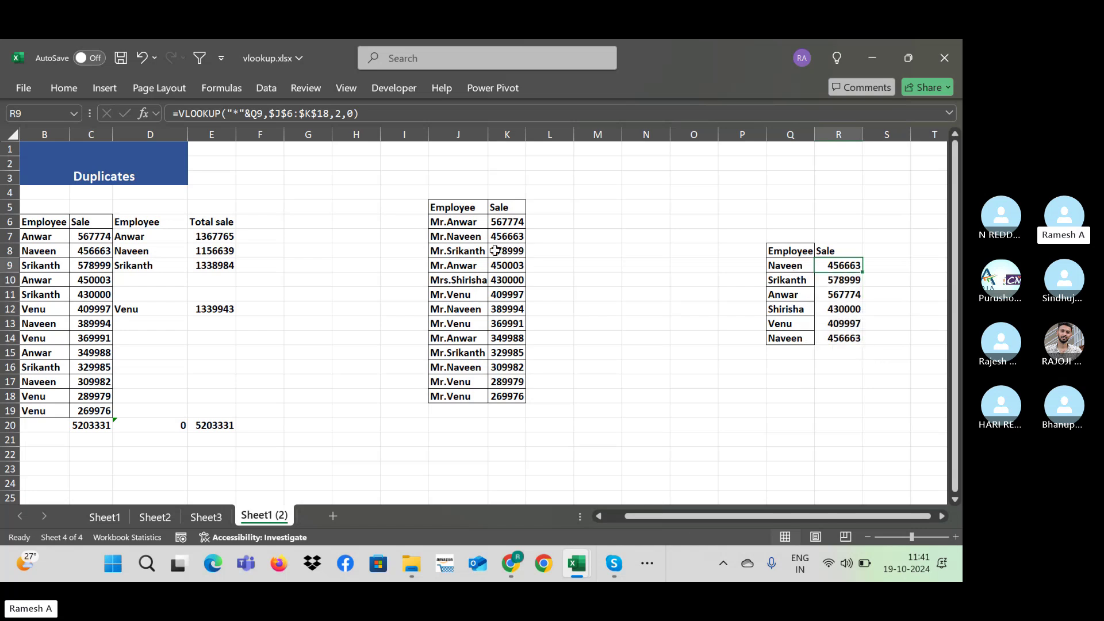
Step: Change J7 from Mr.Naveen to "J . Naveen" and confirm R9 still returns 456663
double_click(440, 236)
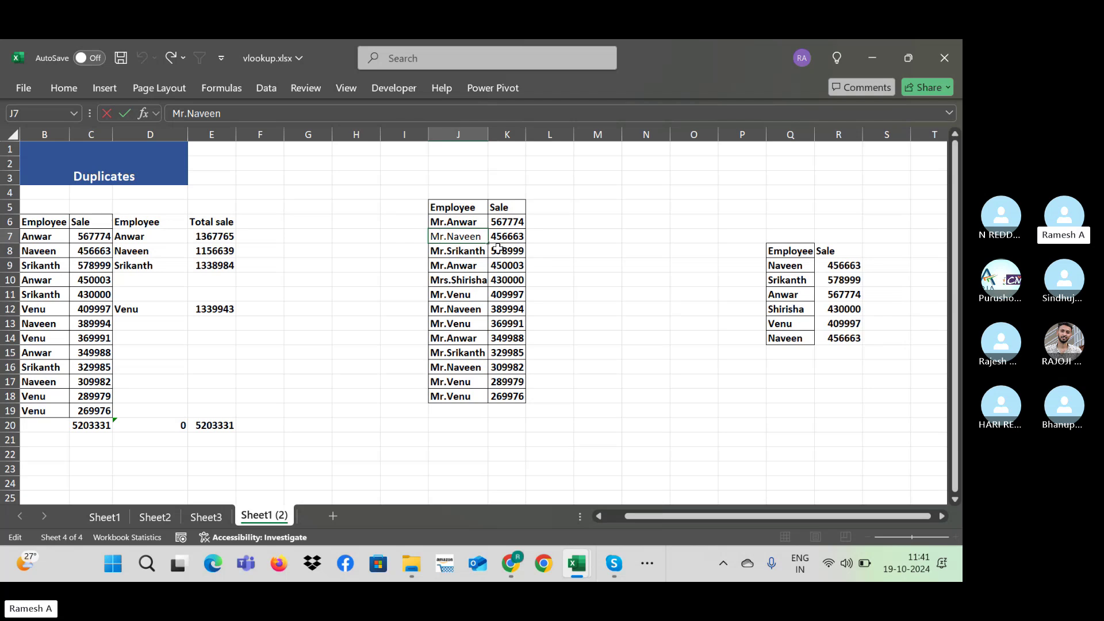
key("Right")
key("Right")
key("BackSpace")
key("BackSpace")
key("BackSpace")
type("J .")
key("Return")
key("Up")
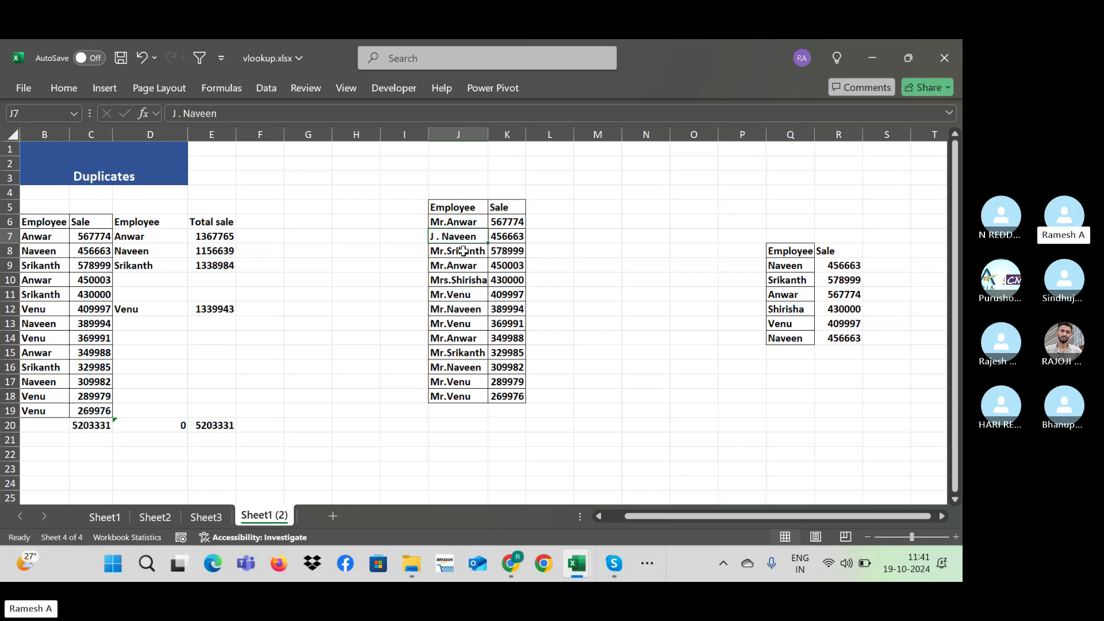
left_click(839, 265)
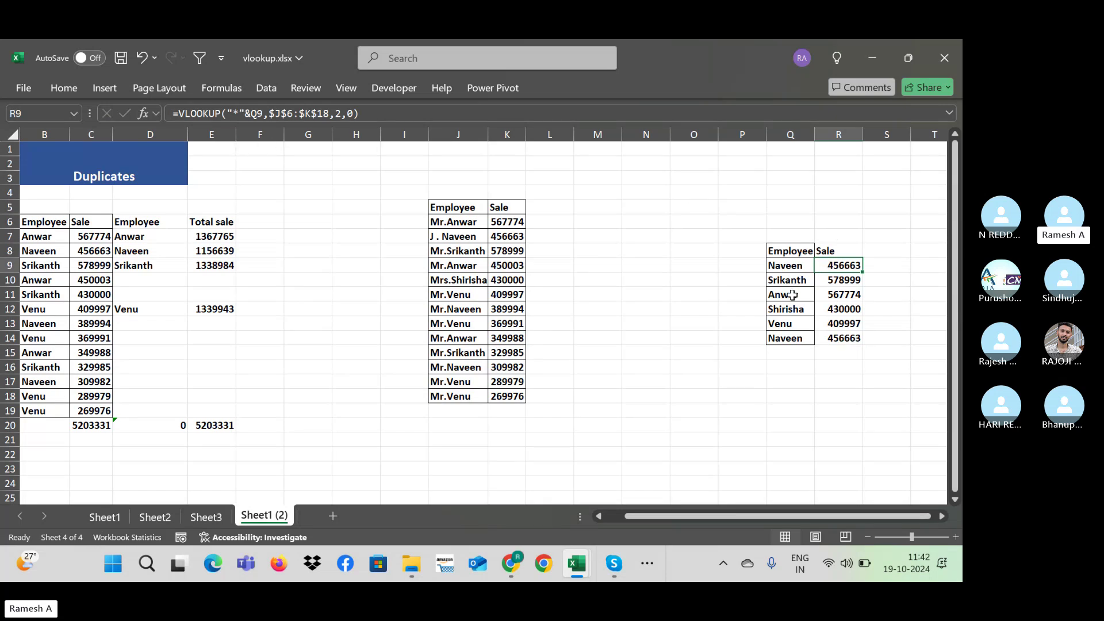
key("Up")
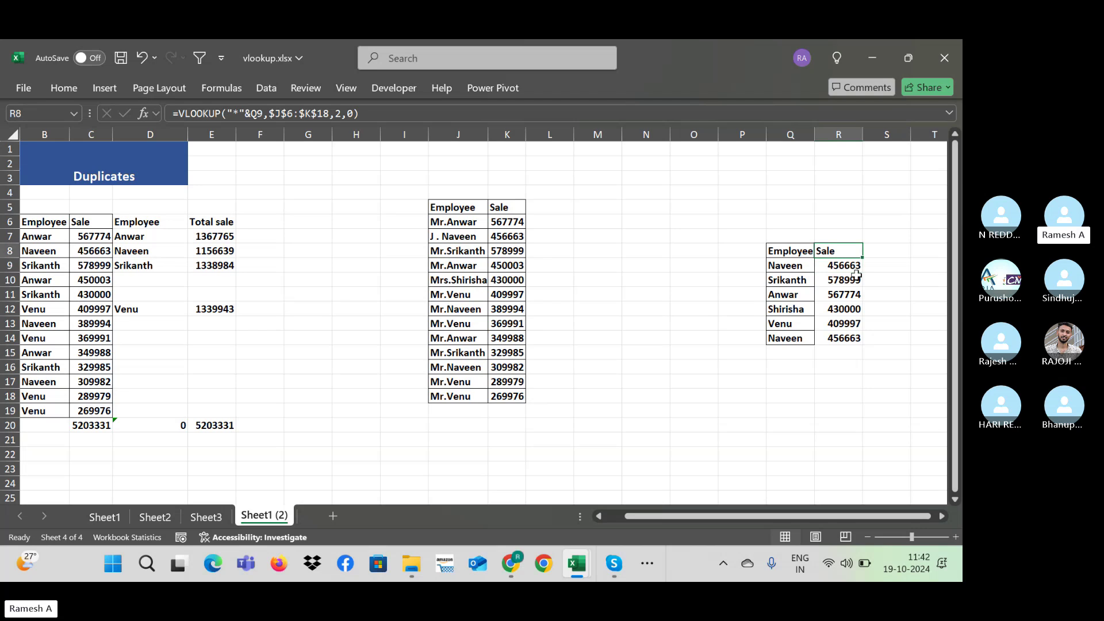
key("Left")
key("ctrl+Up")
key("Down")
key("Down")
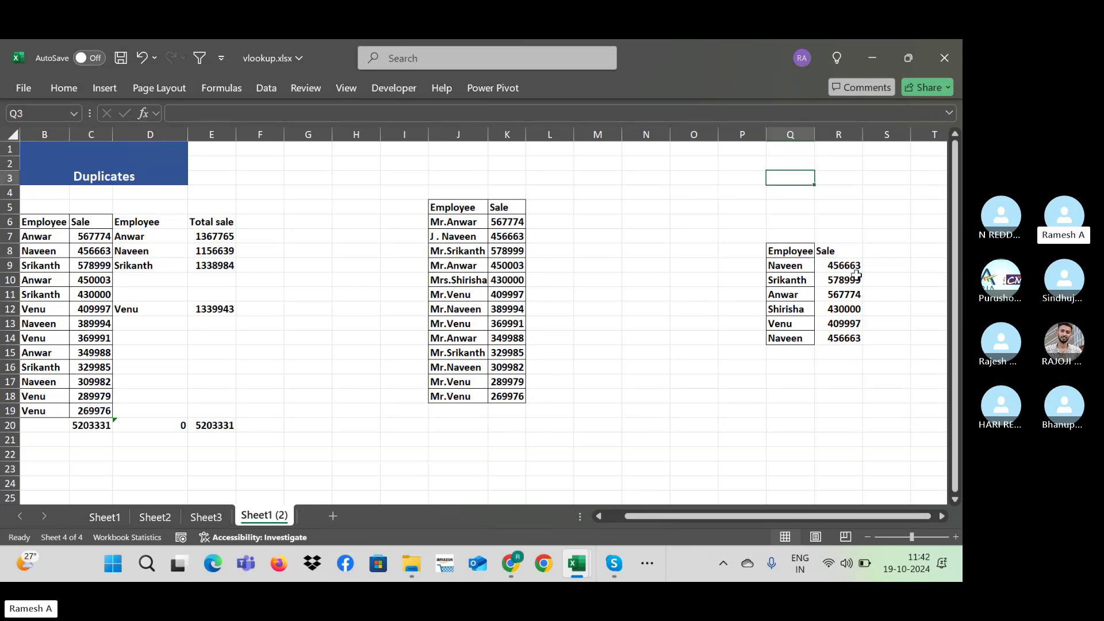
Step: Enter "*,?,~" in Q3 and start typing the "Wild cards" label in R3
type("*")
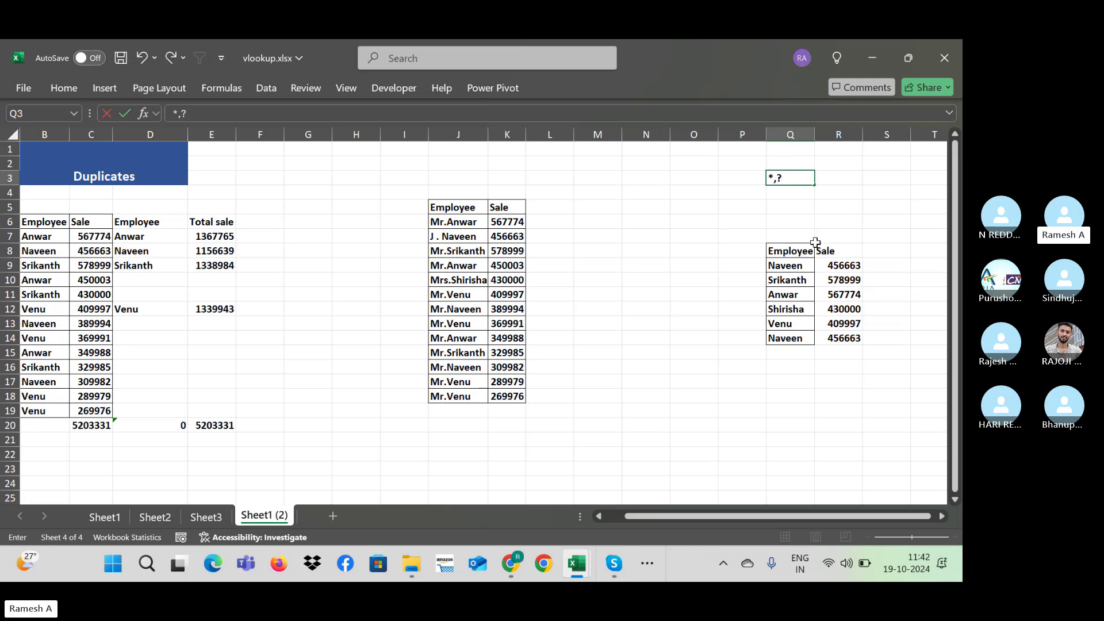
type(",~")
key("Return")
key("Up")
key("Right")
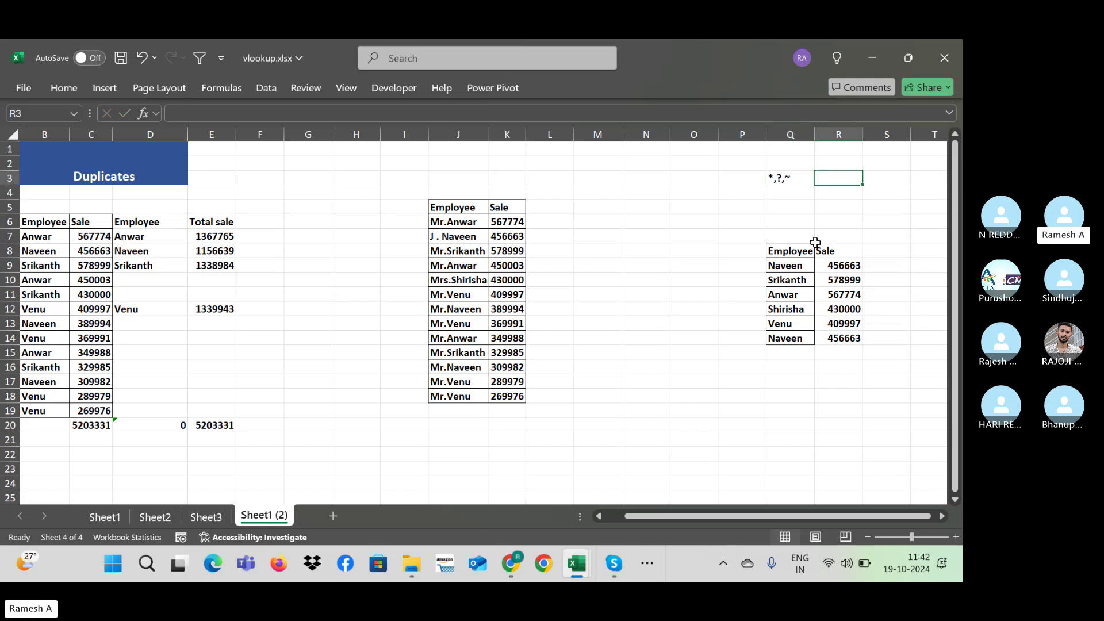
type("Wild ")
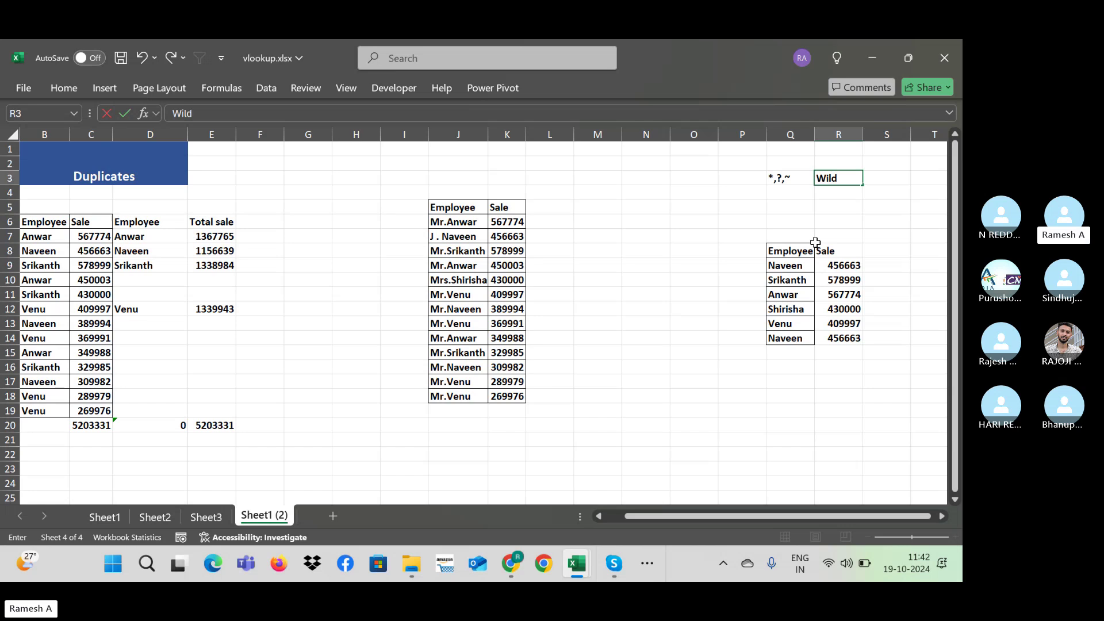
type("cards")
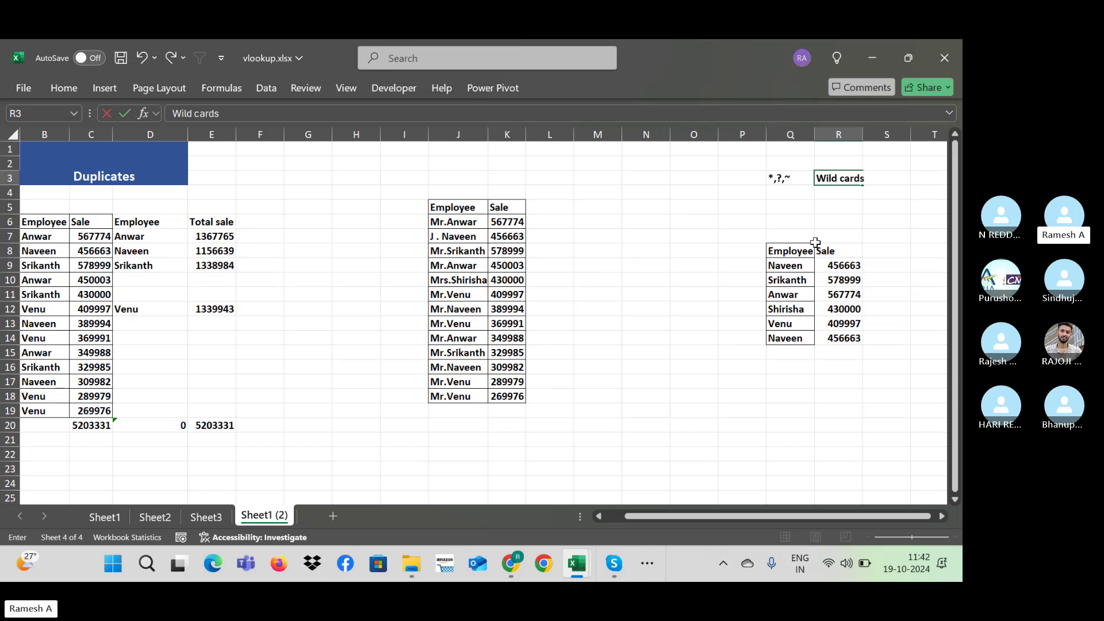
Step: Commit the "Wild cards" label in R3 beside the wildcard characters
key("Return")
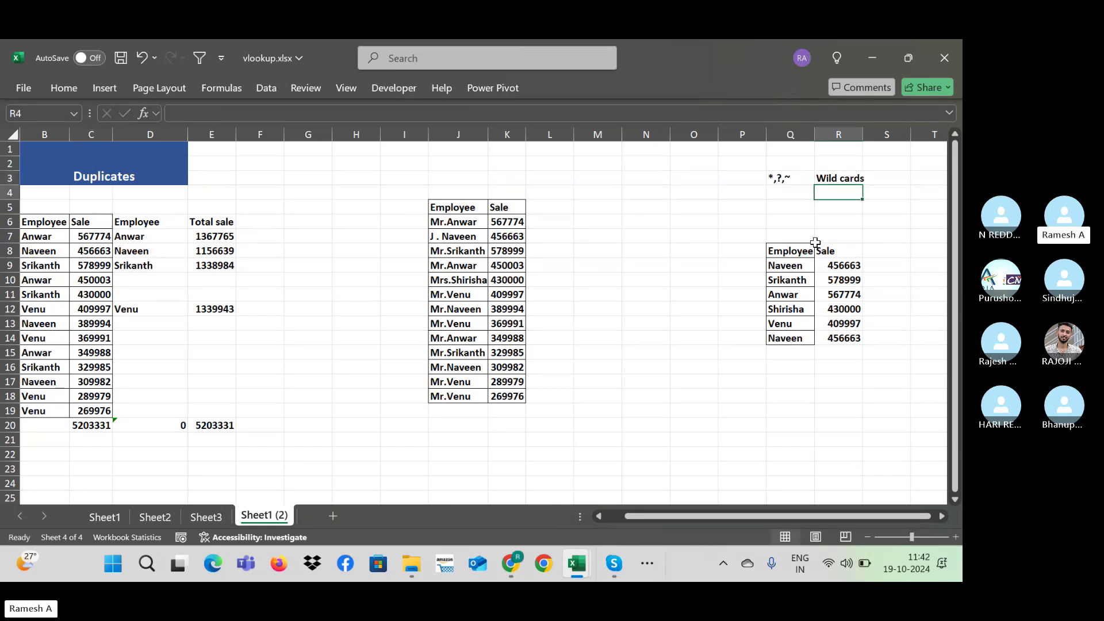
key("Up")
key("Left")
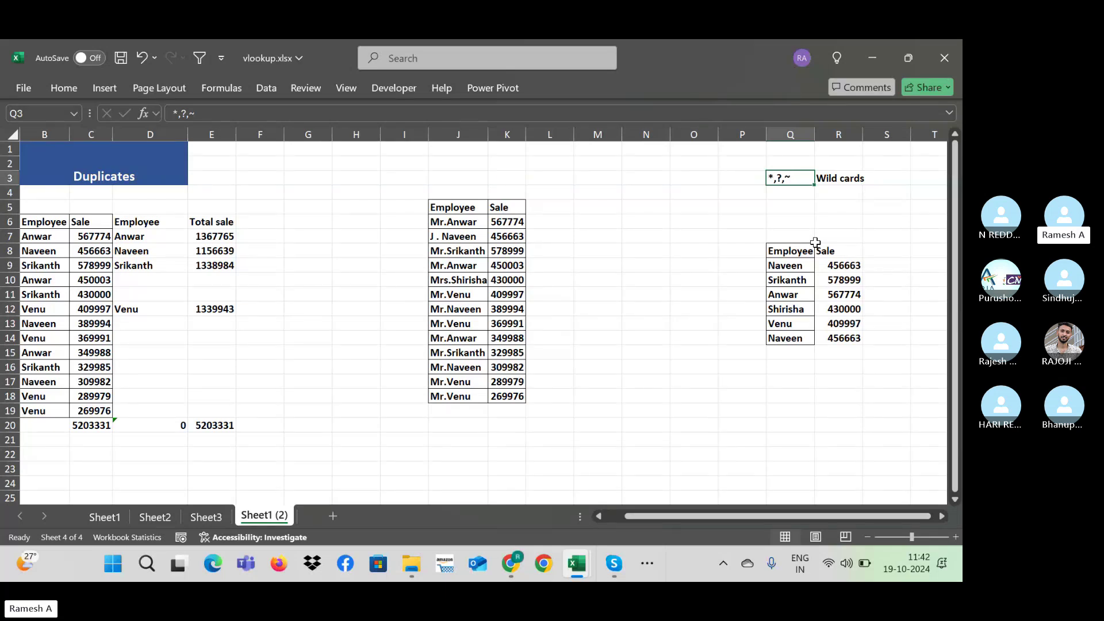
key("Right")
key("Right")
key("Right")
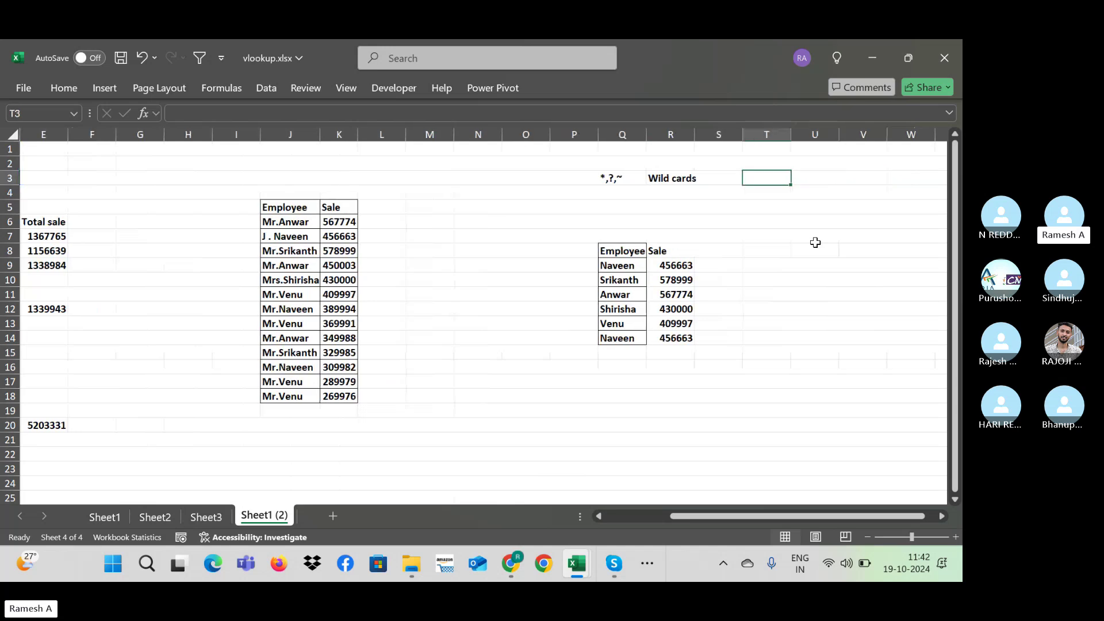
key("Left")
key("Left")
key("Left")
key("Right")
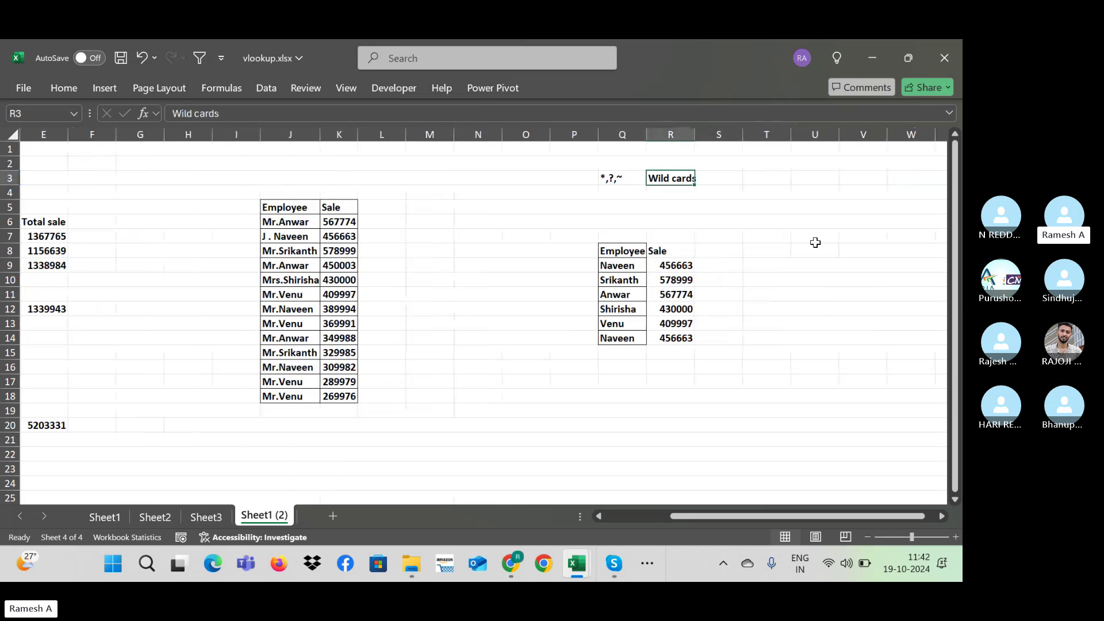
key("Left")
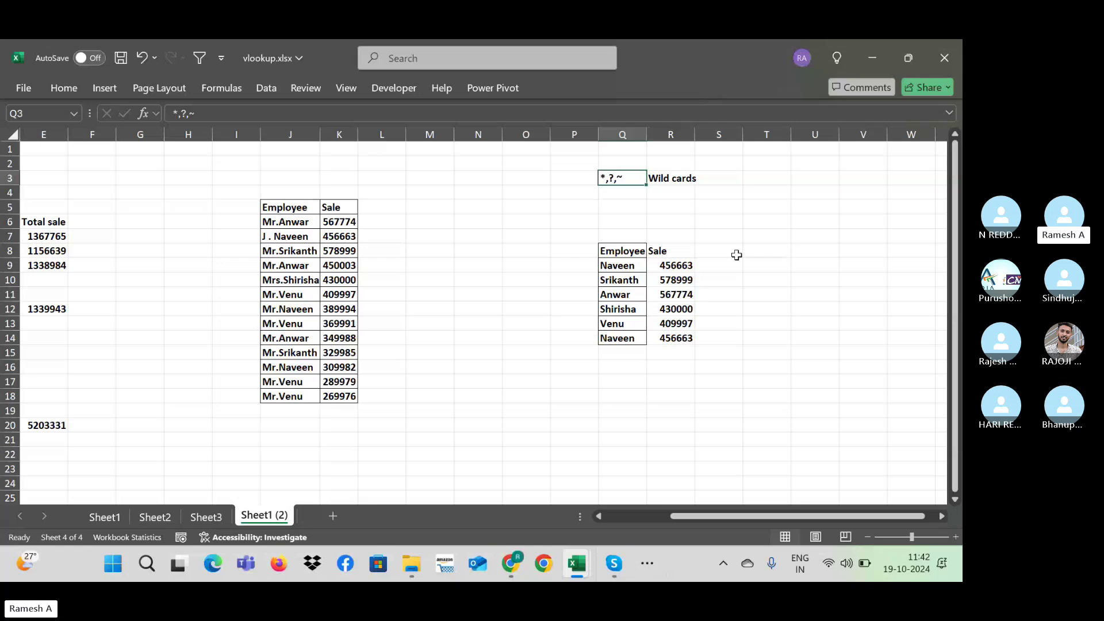
Step: Select cell T5 for the phone number, cancelling a stray plus sign
key("Down")
key("Down")
key("Down")
key("Down")
key("Down")
key("Down")
key("Down")
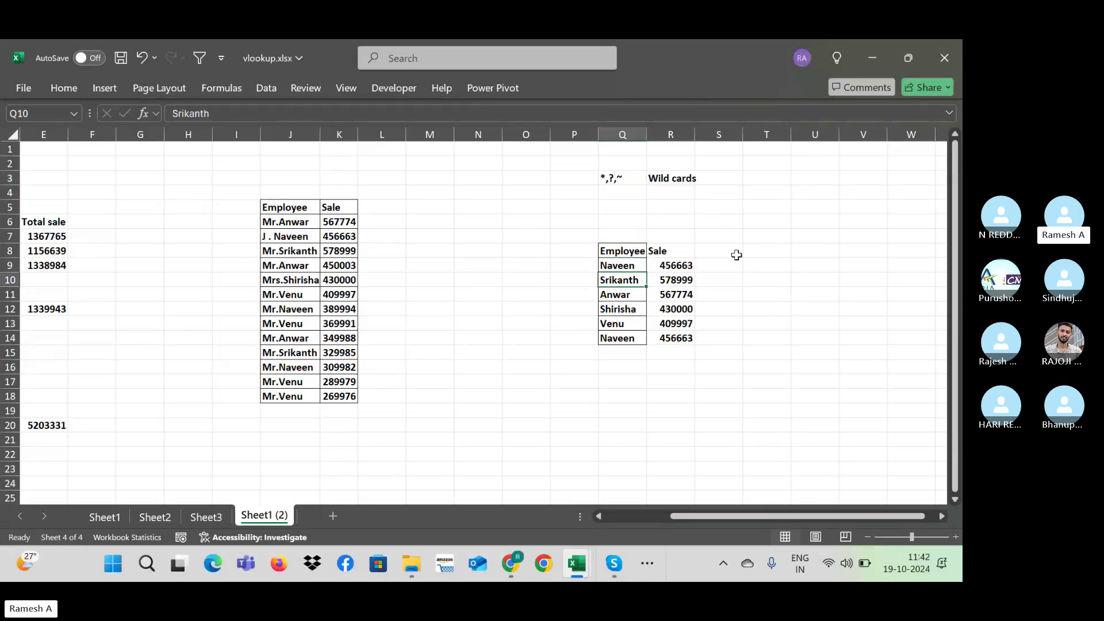
left_click(738, 205)
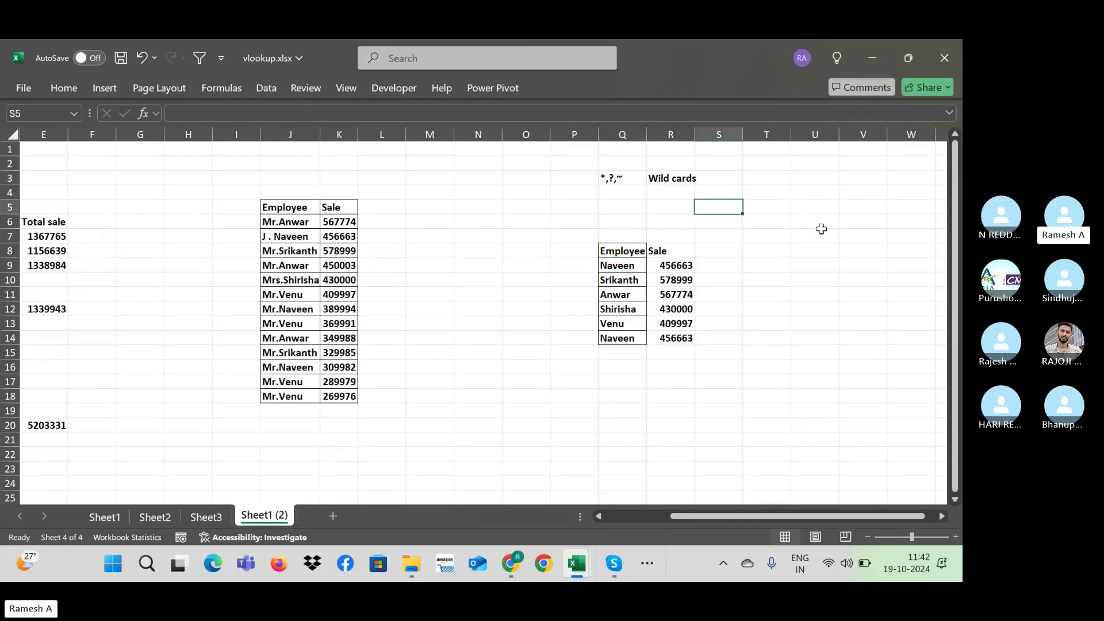
key("Right")
key("Right")
key("Left")
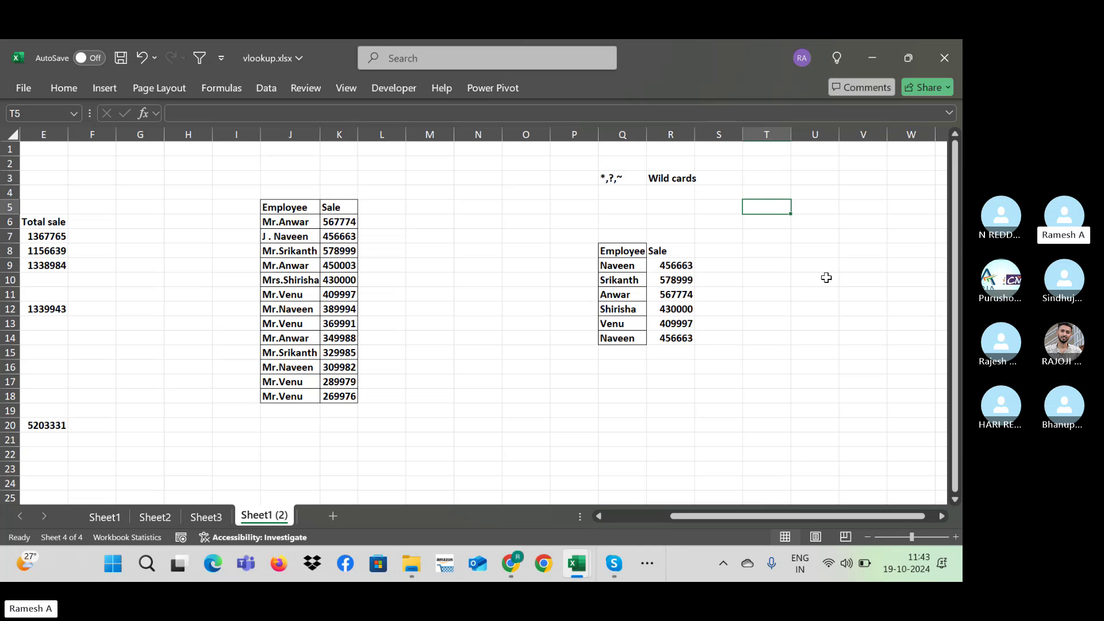
type("+")
key("Escape")
key("Right")
key("Right")
key("Right")
key("Right")
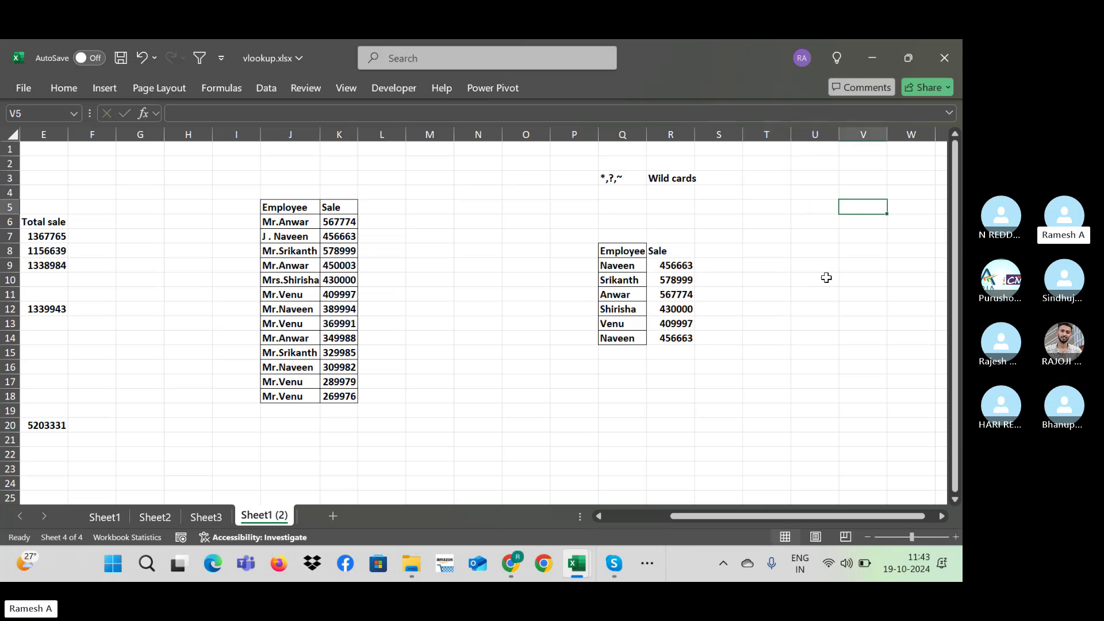
key("Left")
key("Left")
key("Left")
key("Left")
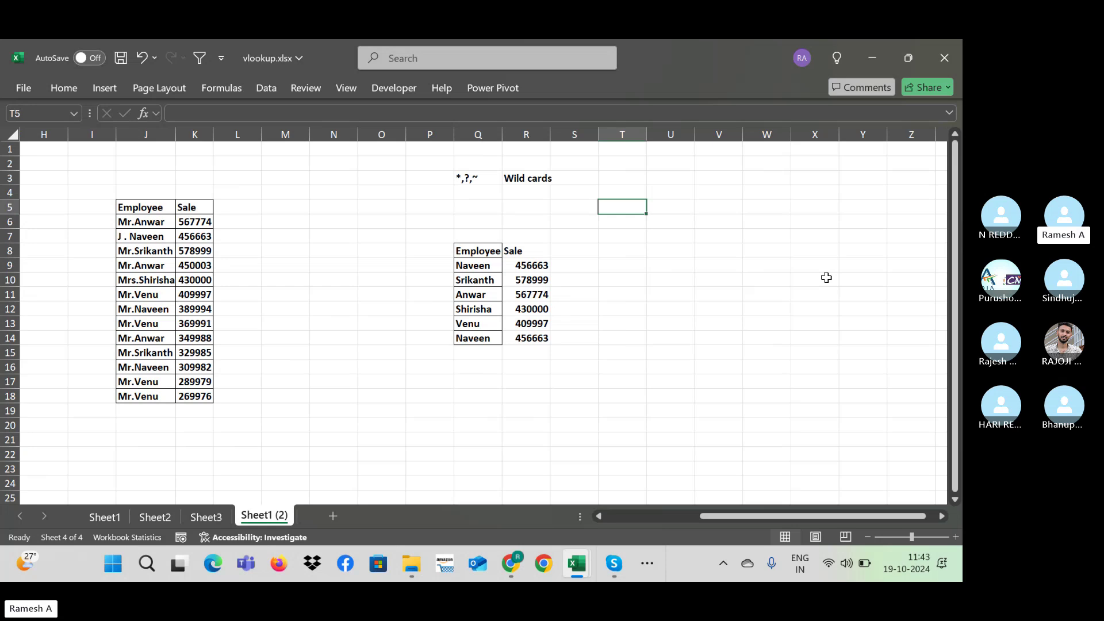
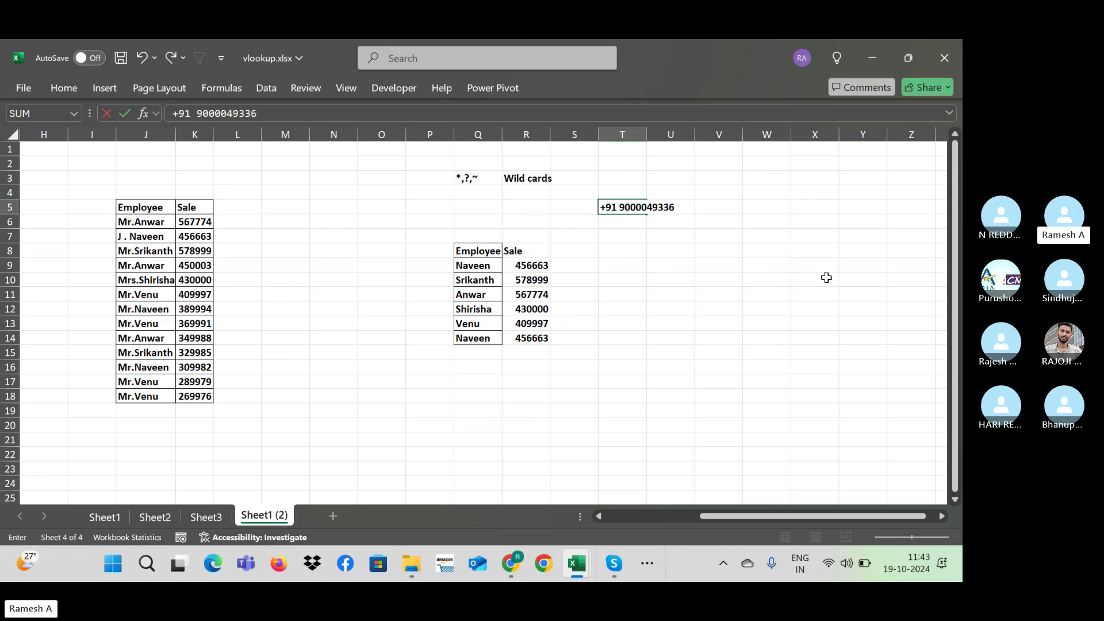
Step: Enter a +91 mobile number in cell T5
key("Return")
key("Return")
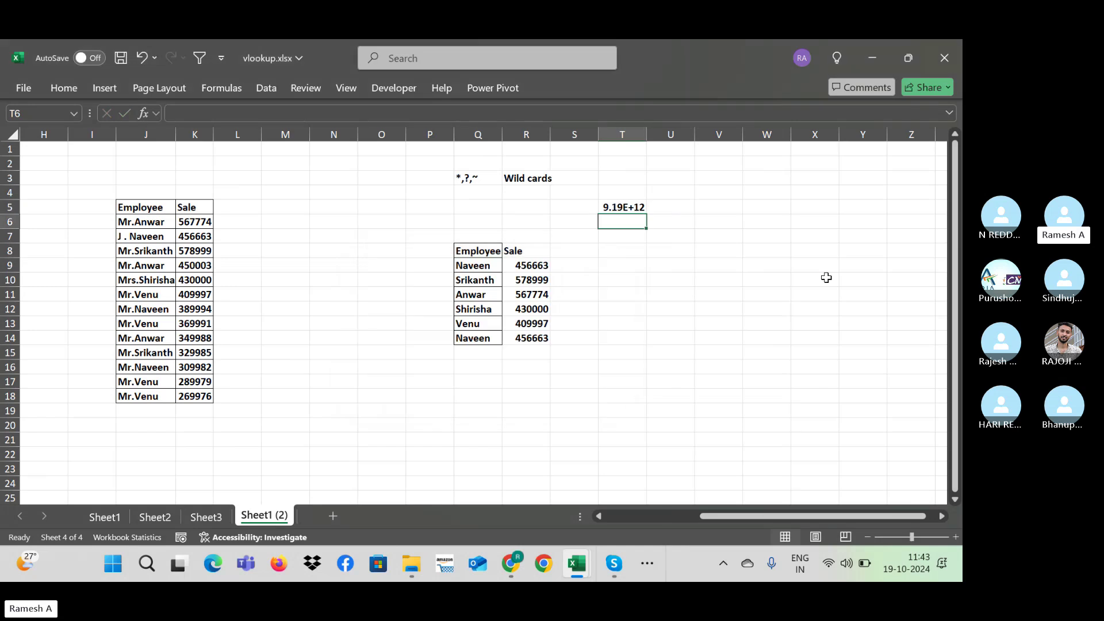
key("Up")
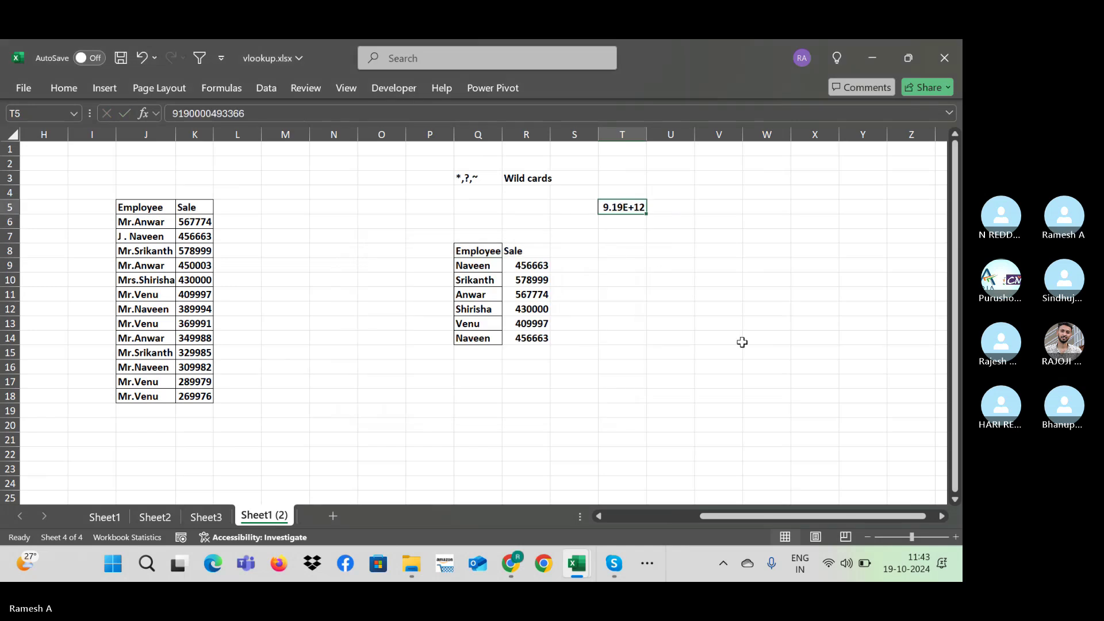
Step: Format T5 as Number with 0 decimal places so all digits show
key("ctrl+1")
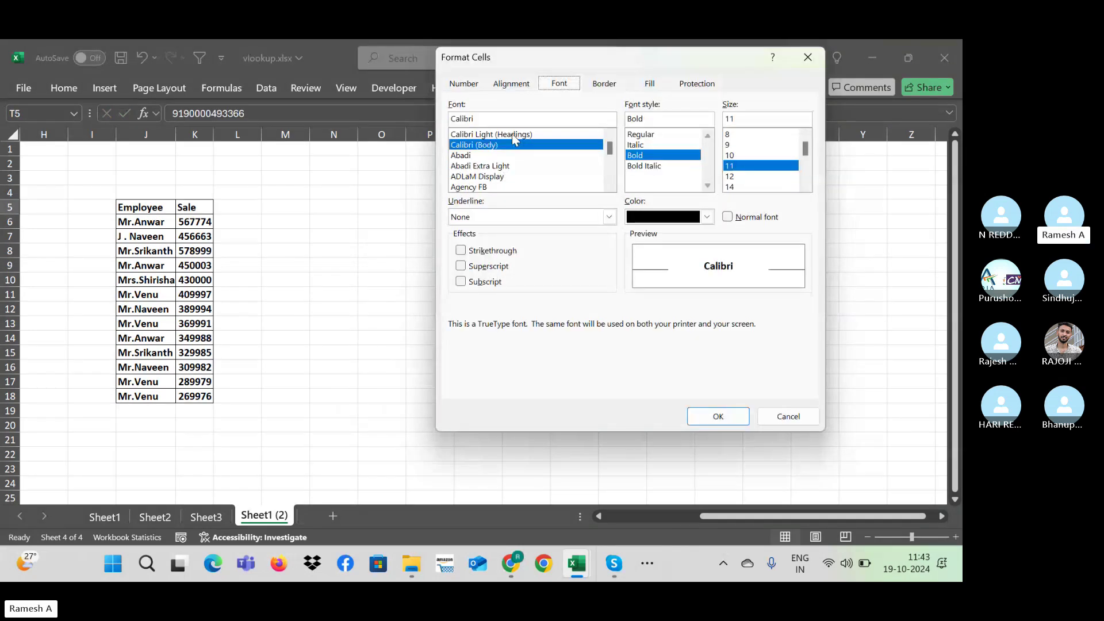
left_click(464, 83)
left_click(492, 129)
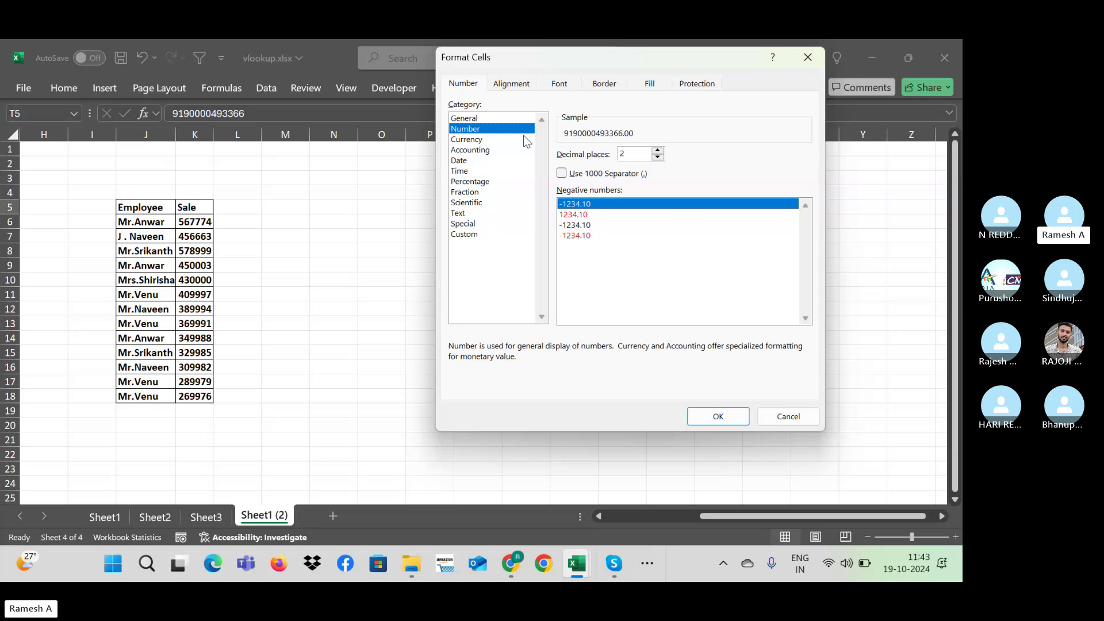
left_click(632, 151)
key("BackSpace")
type("0")
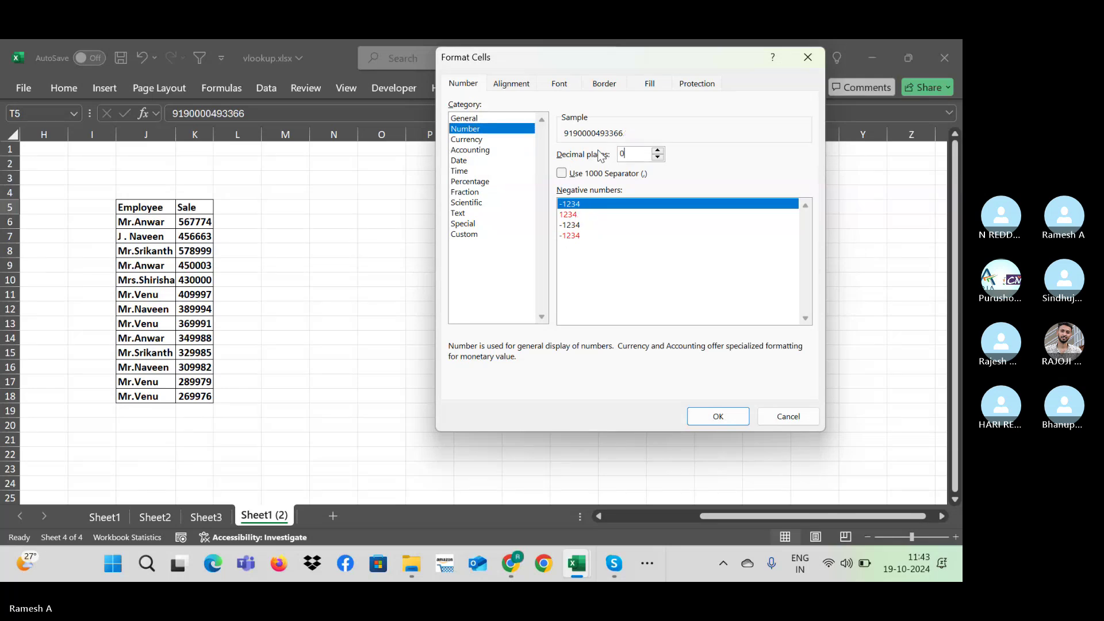
key("Return")
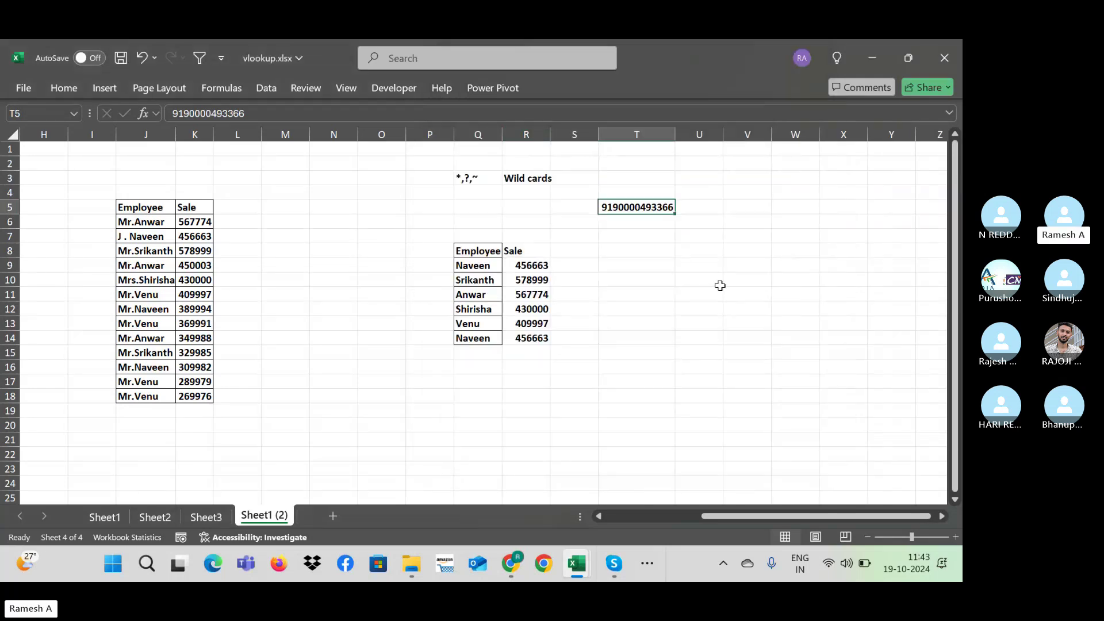
Step: Re-enter T5's +91 mobile number as text using a leading apostrophe
left_click(179, 112)
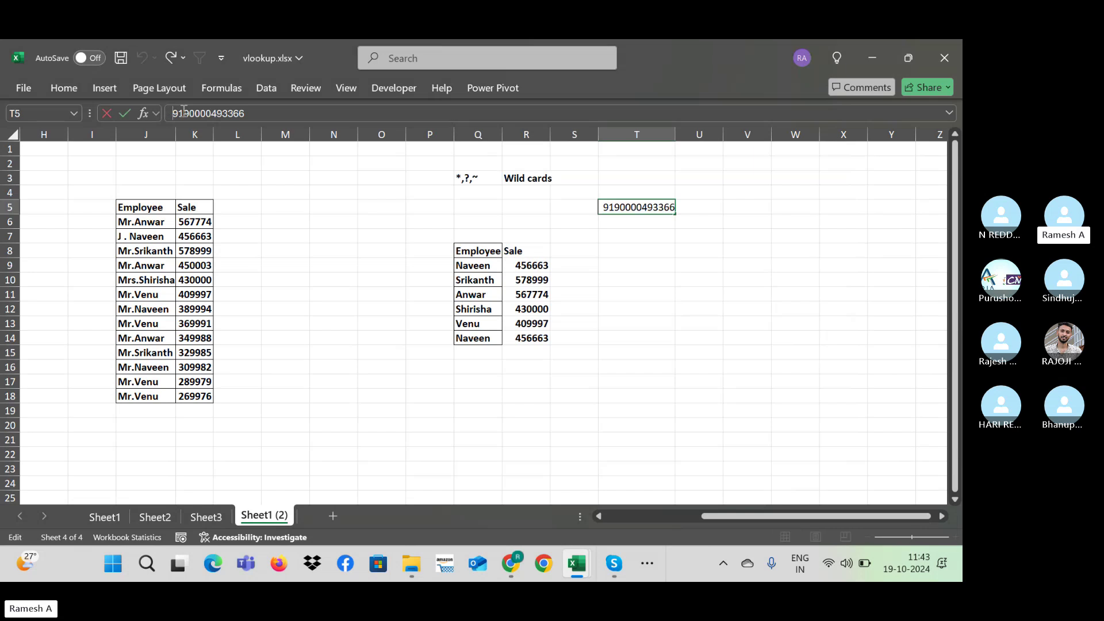
type("+91")
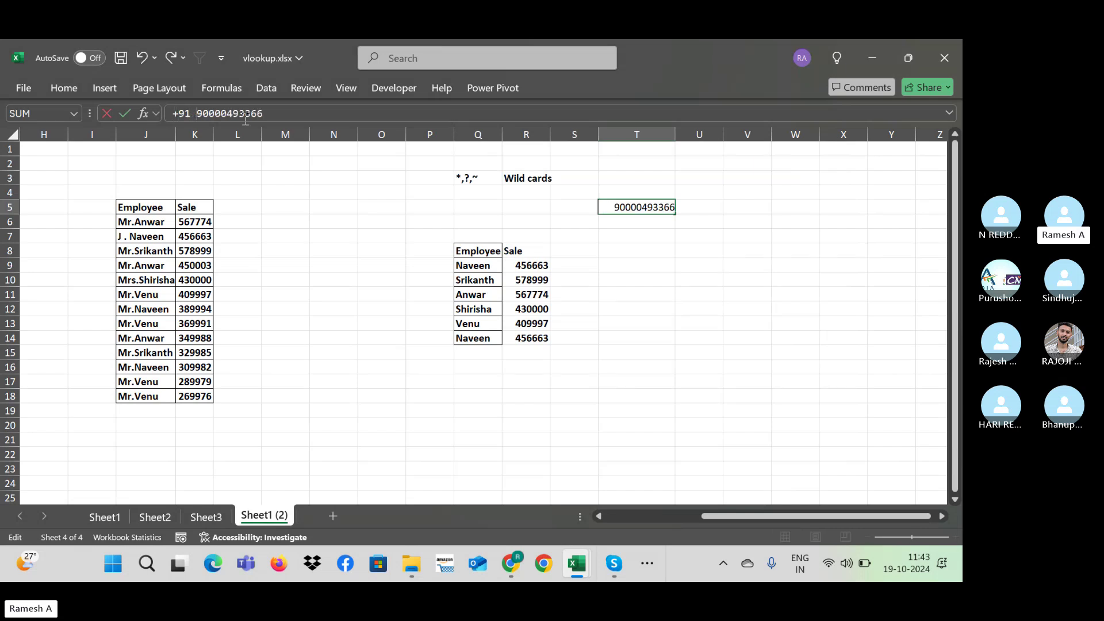
key("Return")
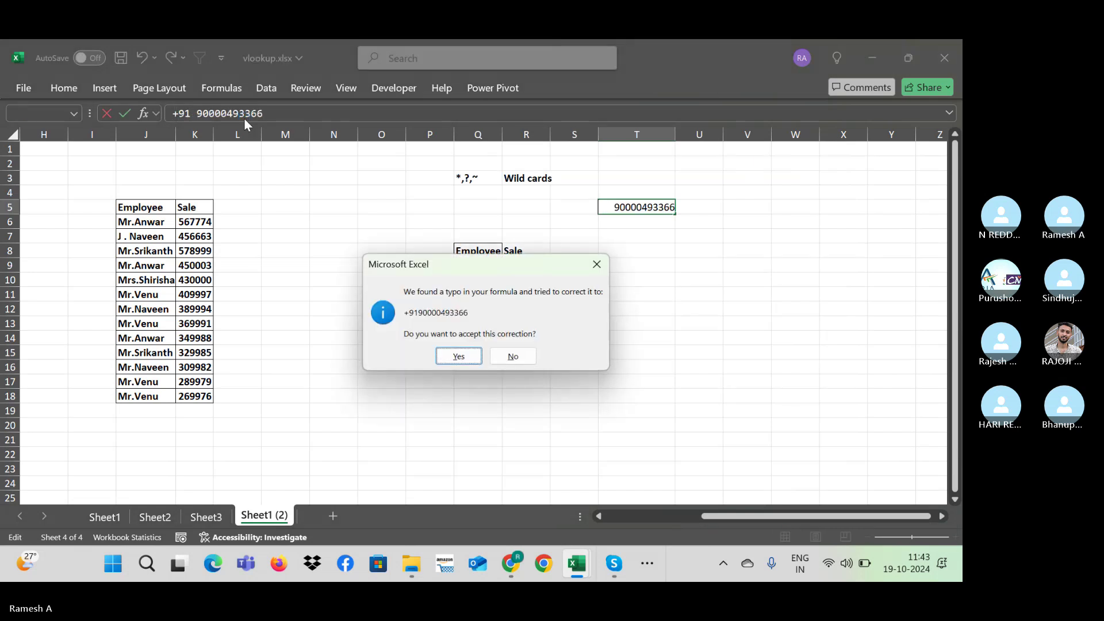
key("Escape")
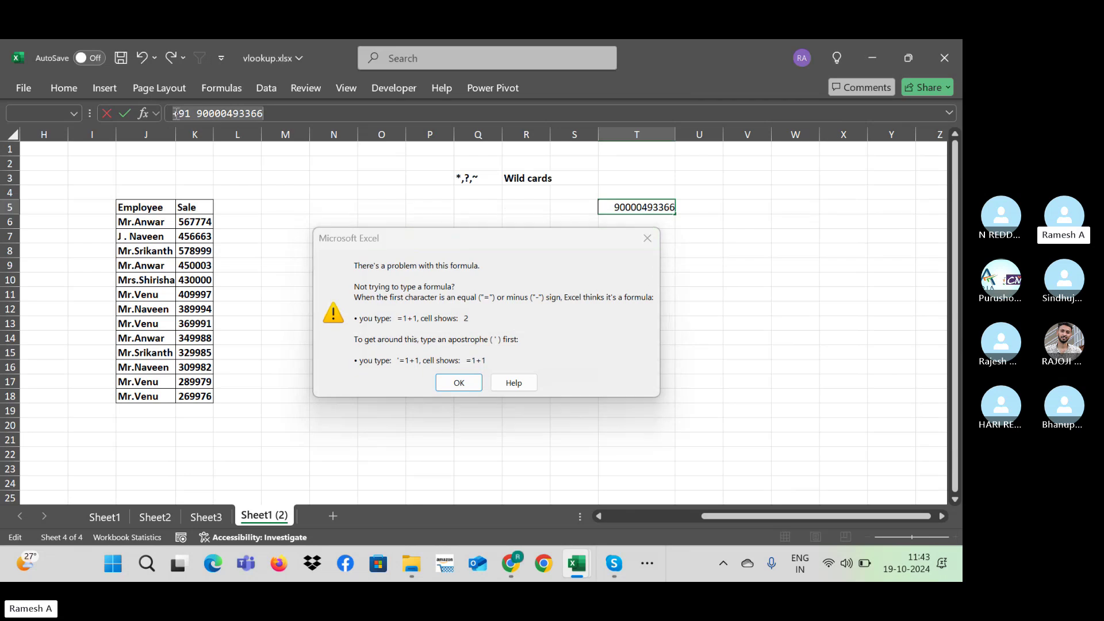
key("Return")
left_click(176, 113)
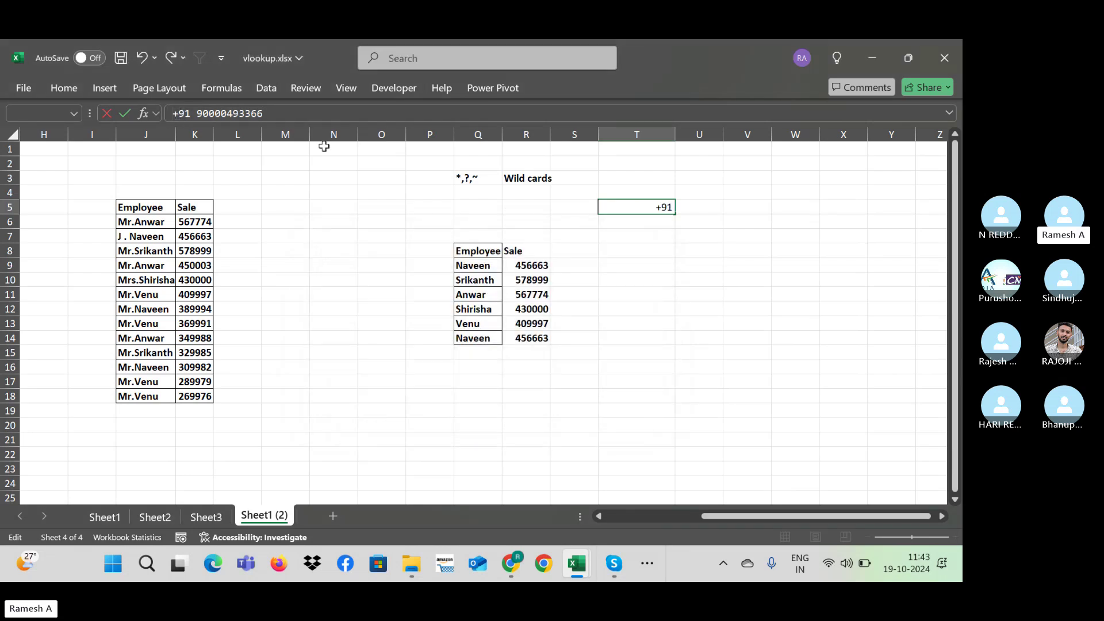
type("'")
key("Return")
key("Up")
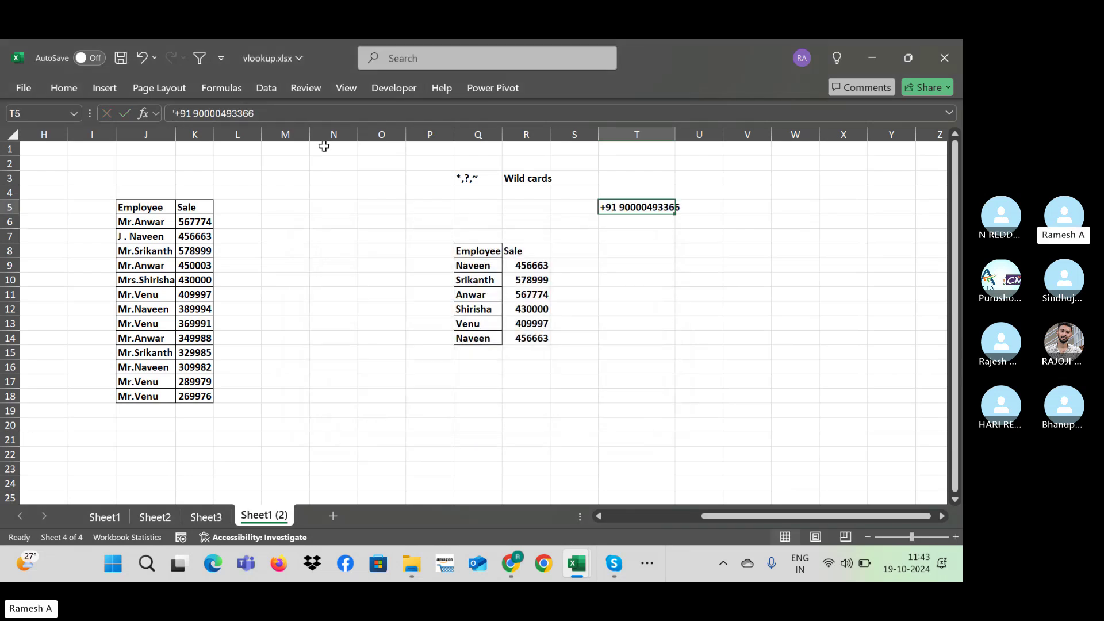
Step: Autofit column T so the whole number fits
key("alt+h")
key("o")
key("i")
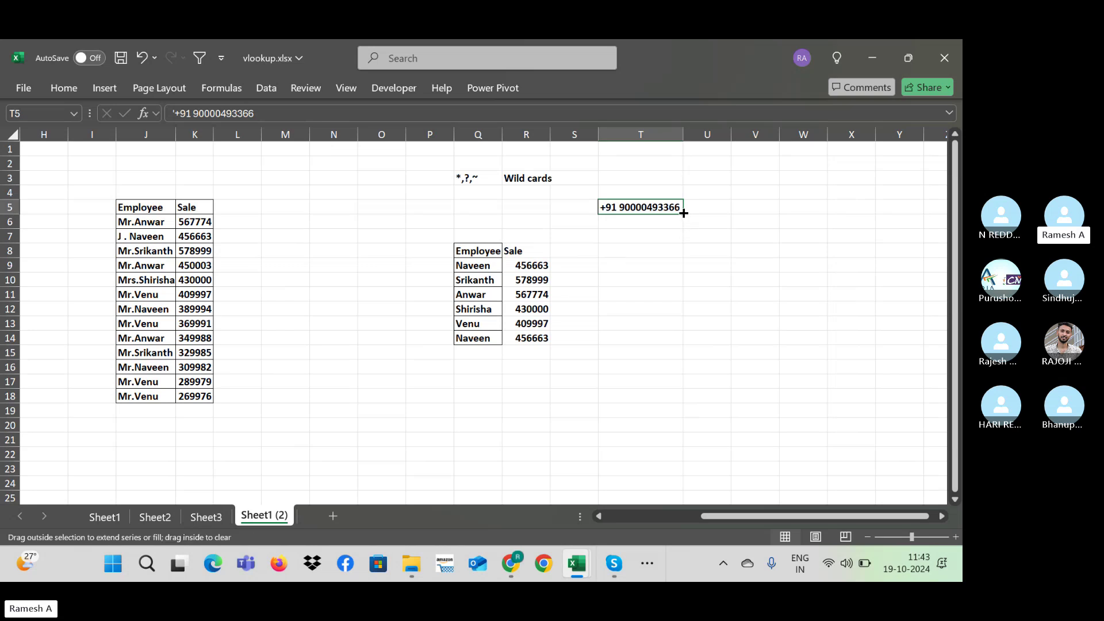
left_click_drag(683, 213, 701, 372)
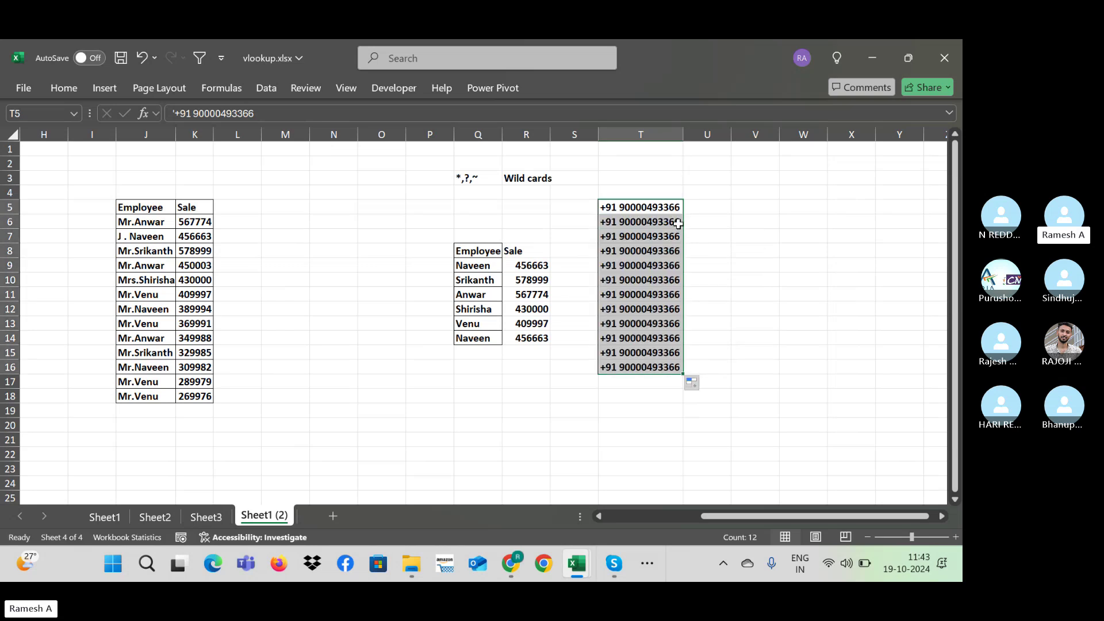
double_click(678, 223)
key("BackSpace")
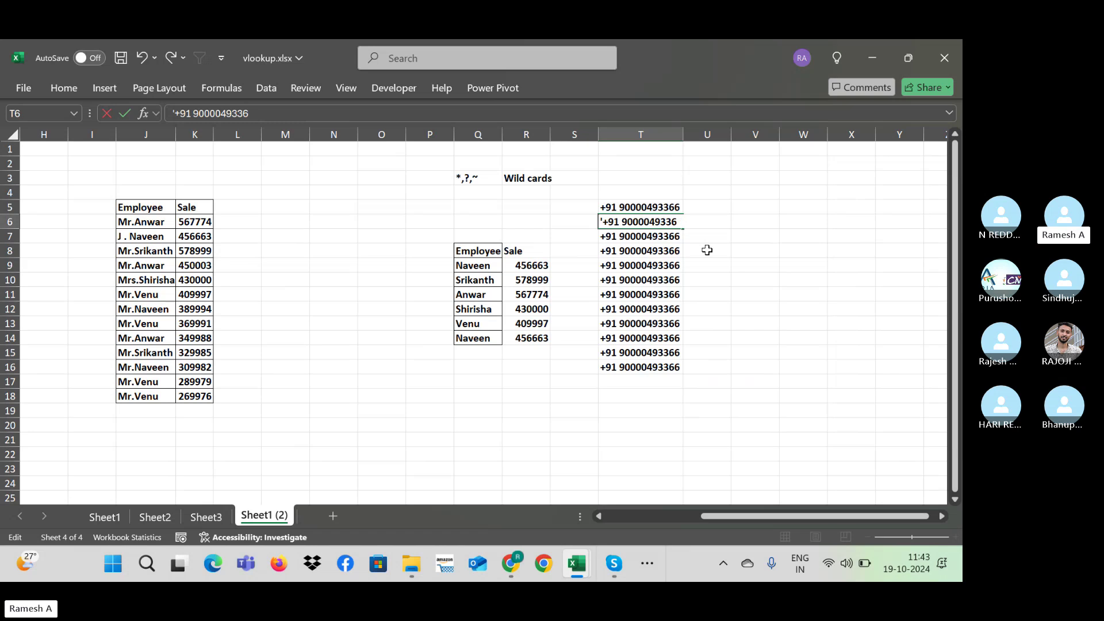
type("7")
key("Return")
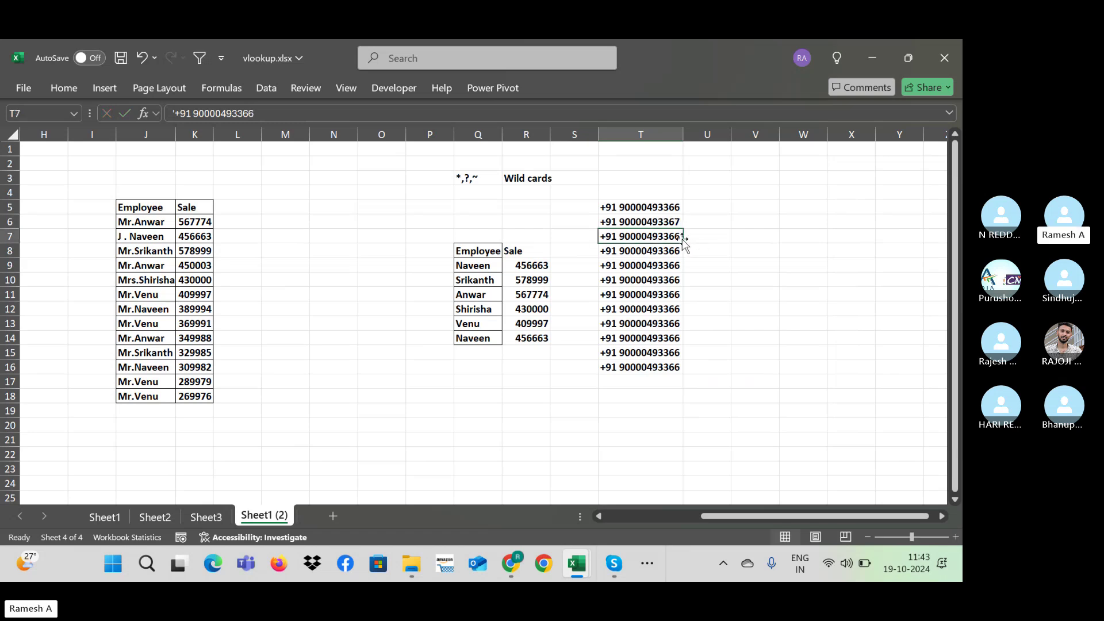
key("ctrl+shift+Down")
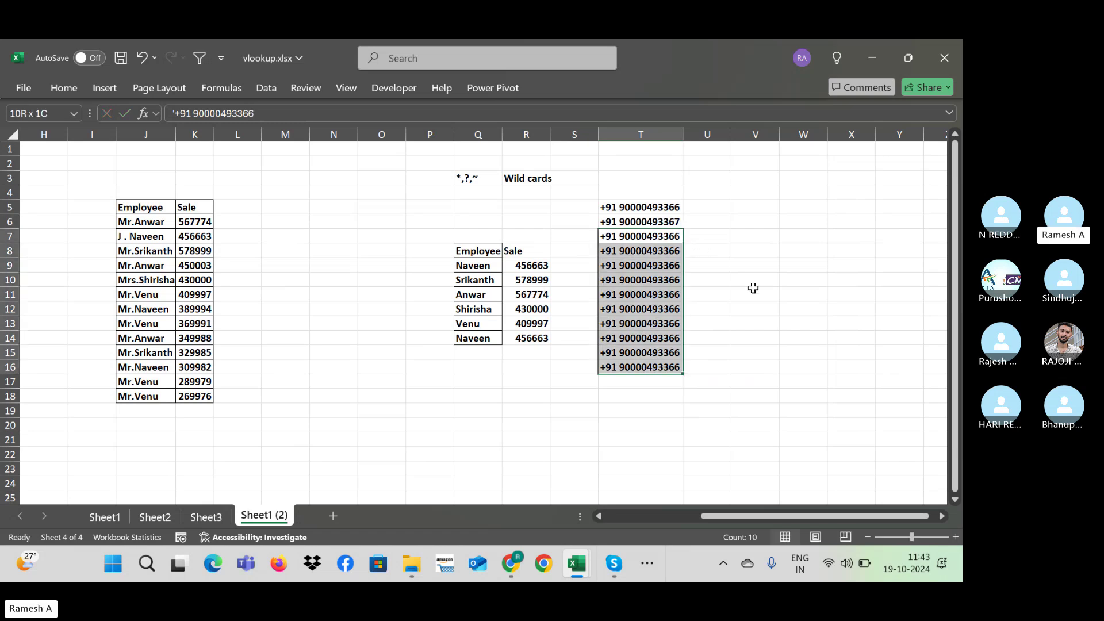
key("Delete")
key("Up")
key("Up")
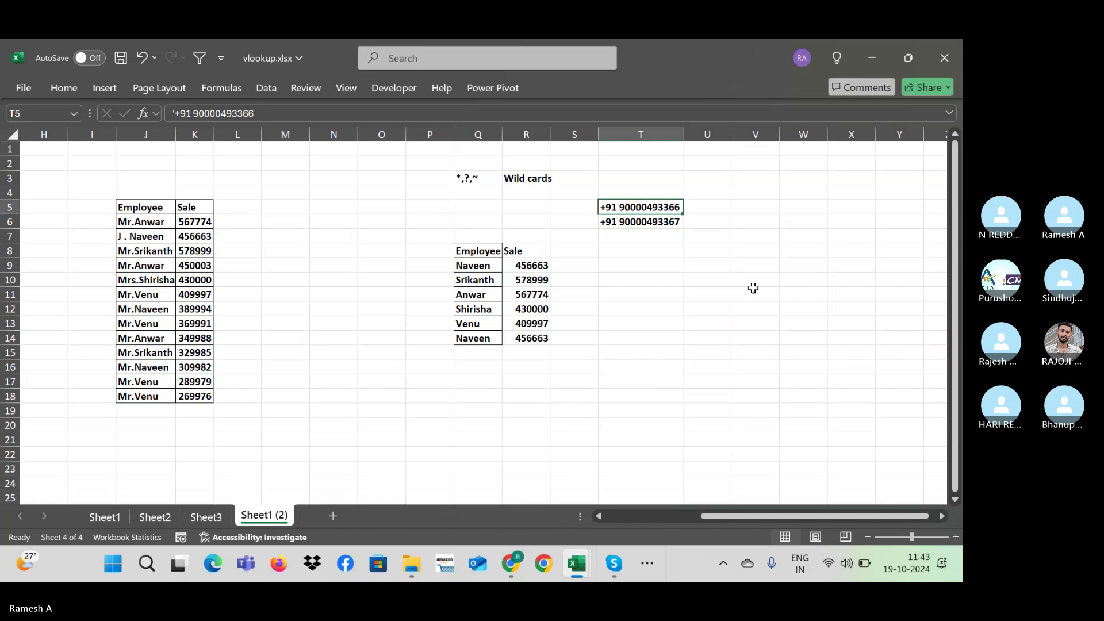
key("F2")
key("F2")
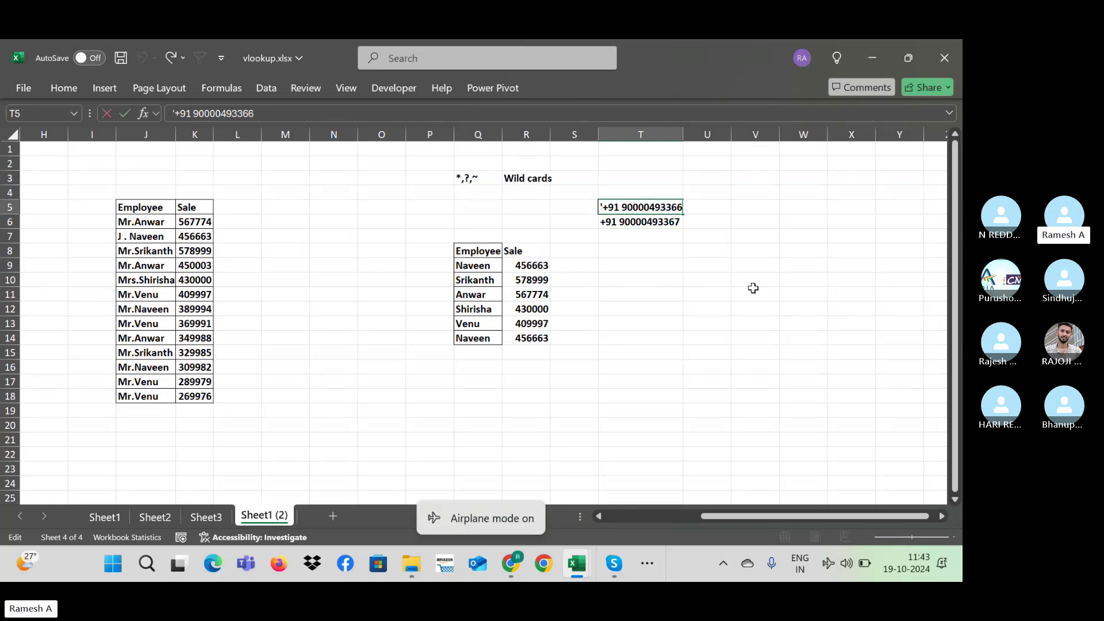
key("shift+Left")
key("shift+Left")
key("shift+Left")
key("shift+Left")
key("shift+Left")
key("shift+Left")
key("shift+Left")
key("shift+Left")
key("shift+Left")
key("shift+Left")
key("shift+Left")
key("ctrl+c")
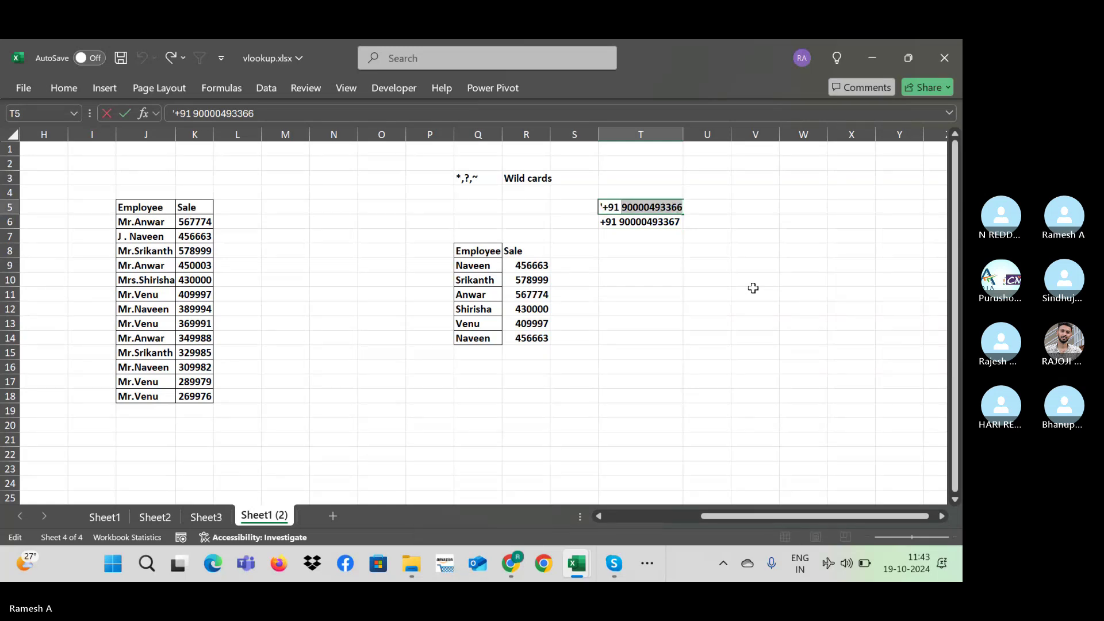
key("Return")
key("Down")
key("Down")
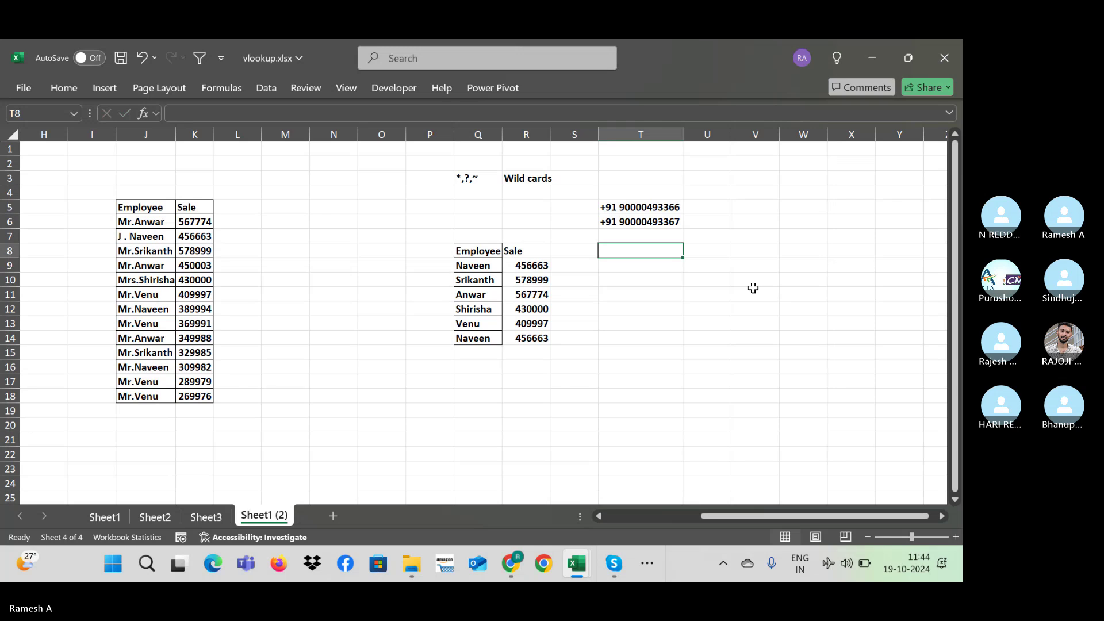
key("ctrl+v")
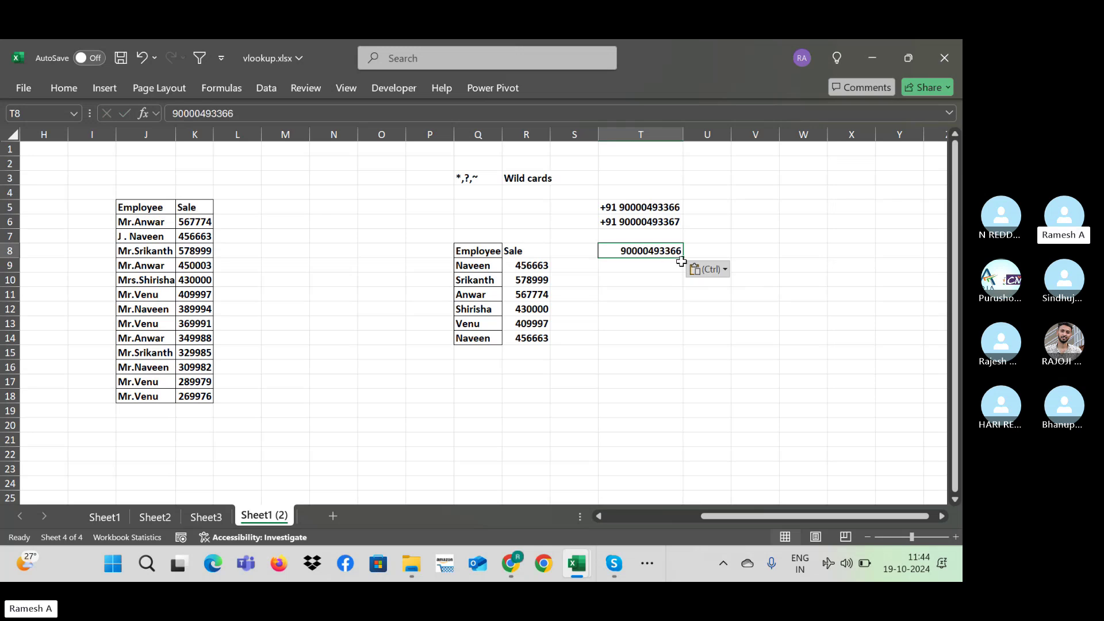
left_click_drag(682, 259, 713, 415)
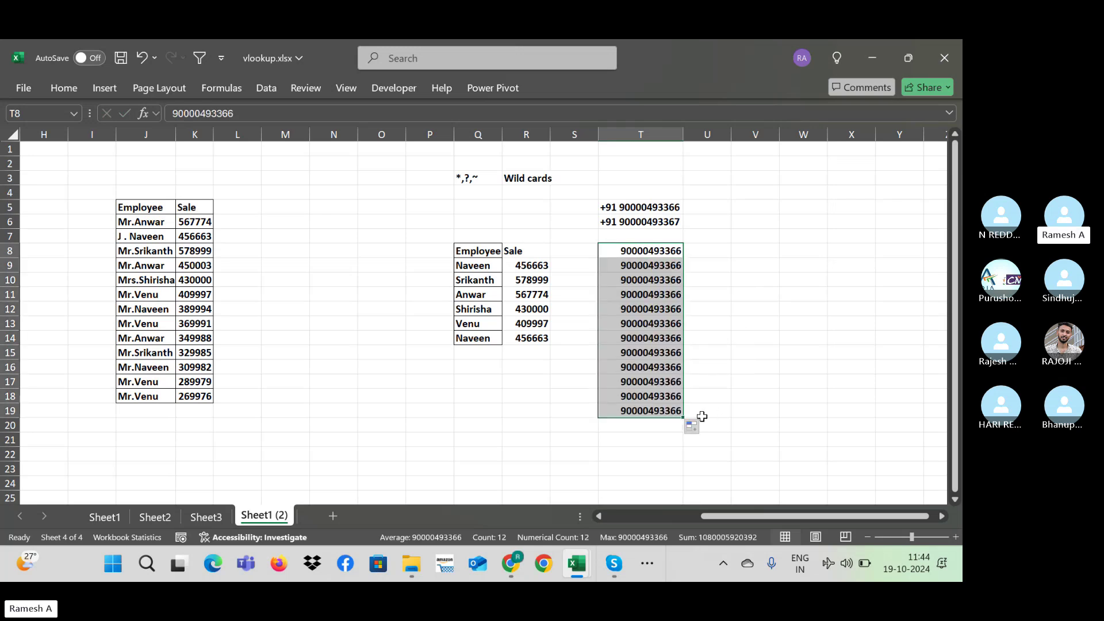
left_click(692, 427)
left_click(730, 462)
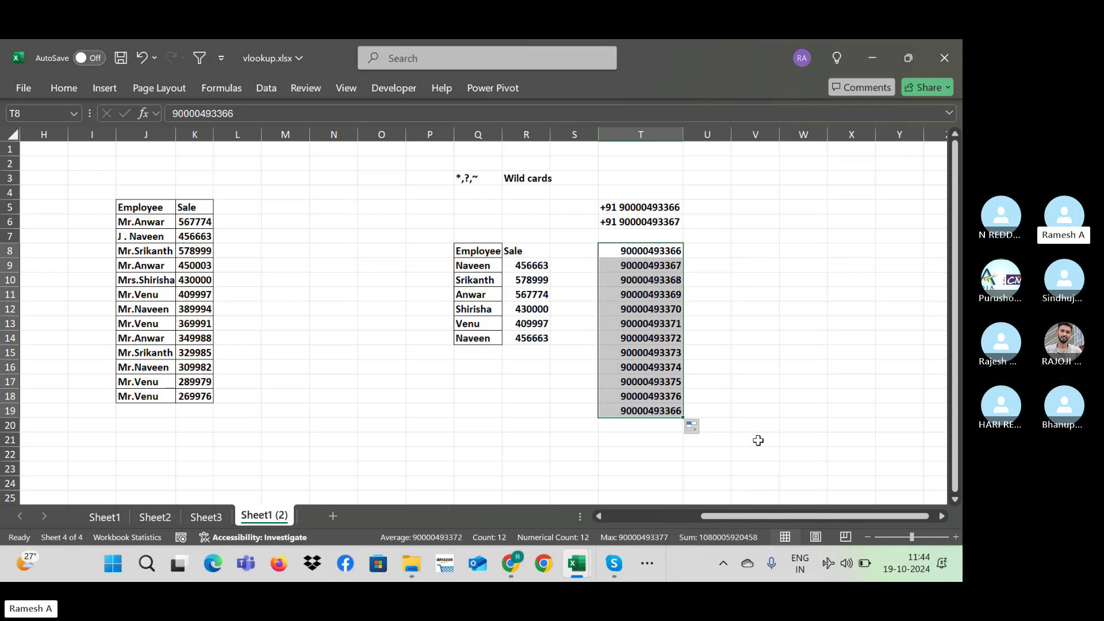
left_click_drag(653, 209, 656, 223)
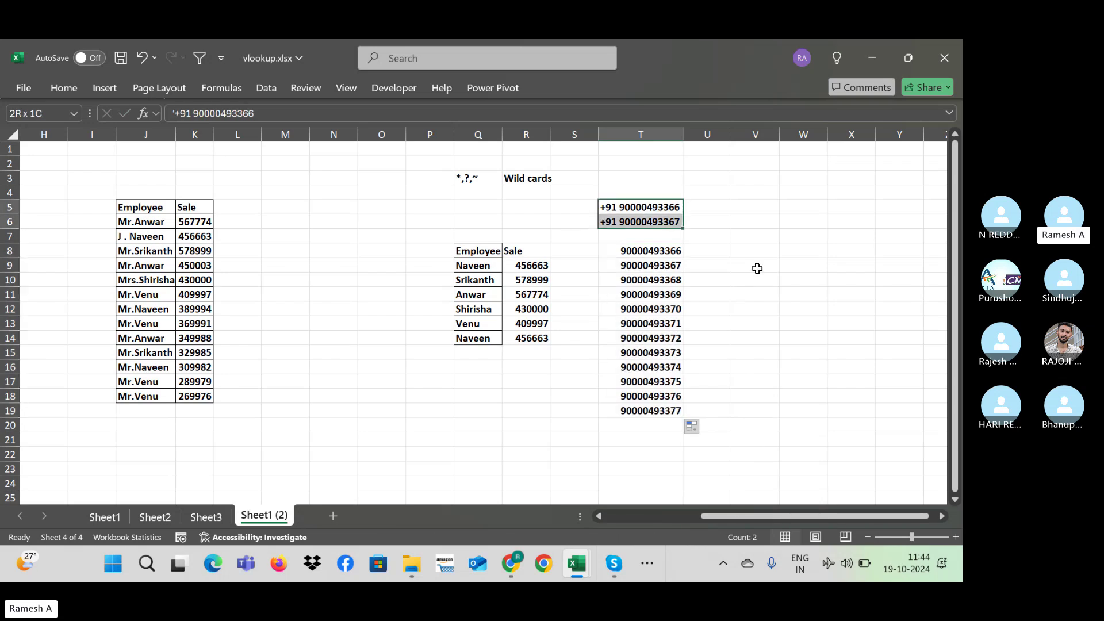
key("Delete")
key("Down")
key("Down")
key("Down")
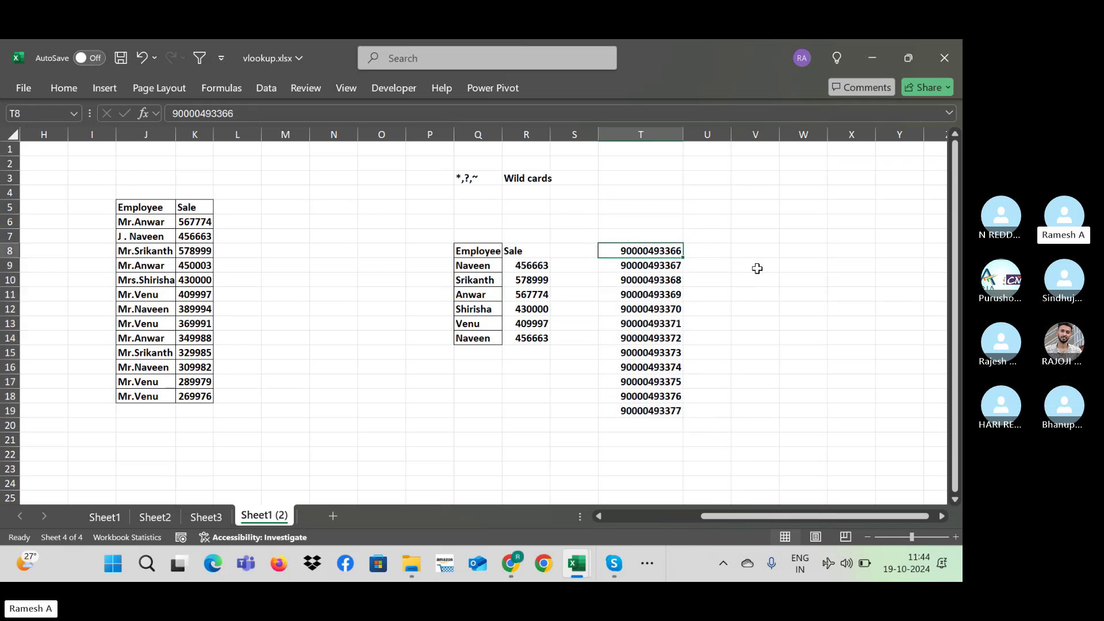
key("Right")
type("=")
key("Escape")
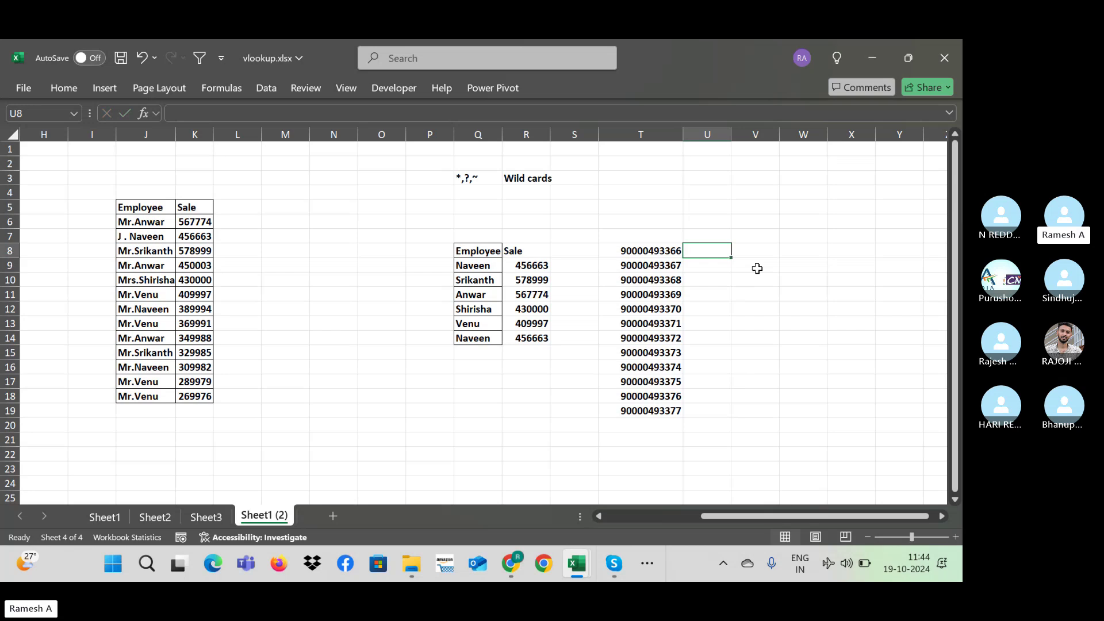
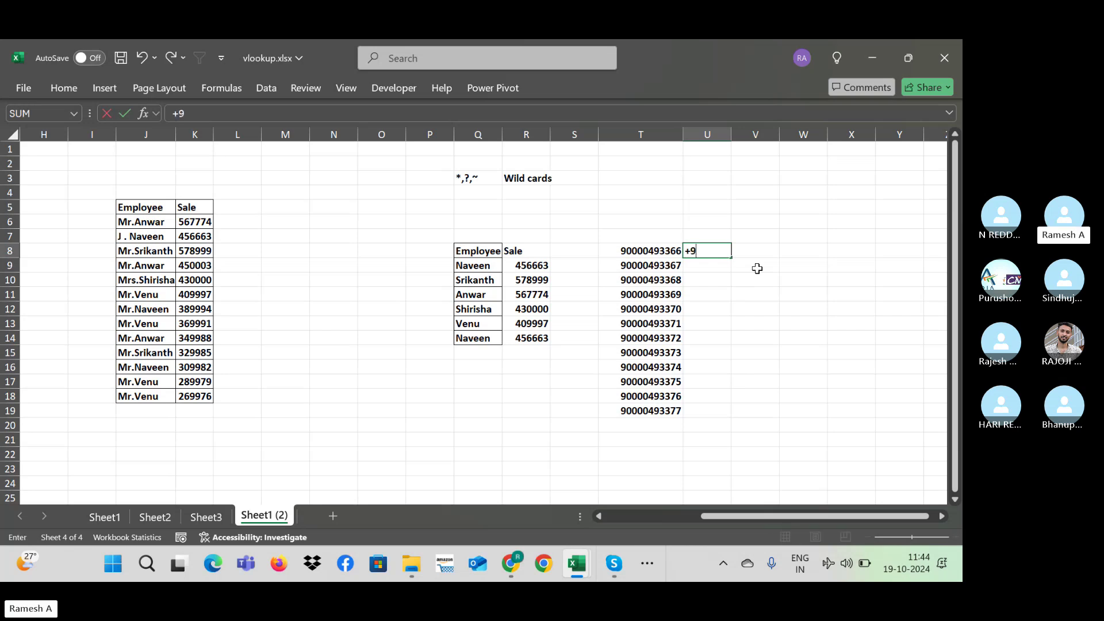
key("Return")
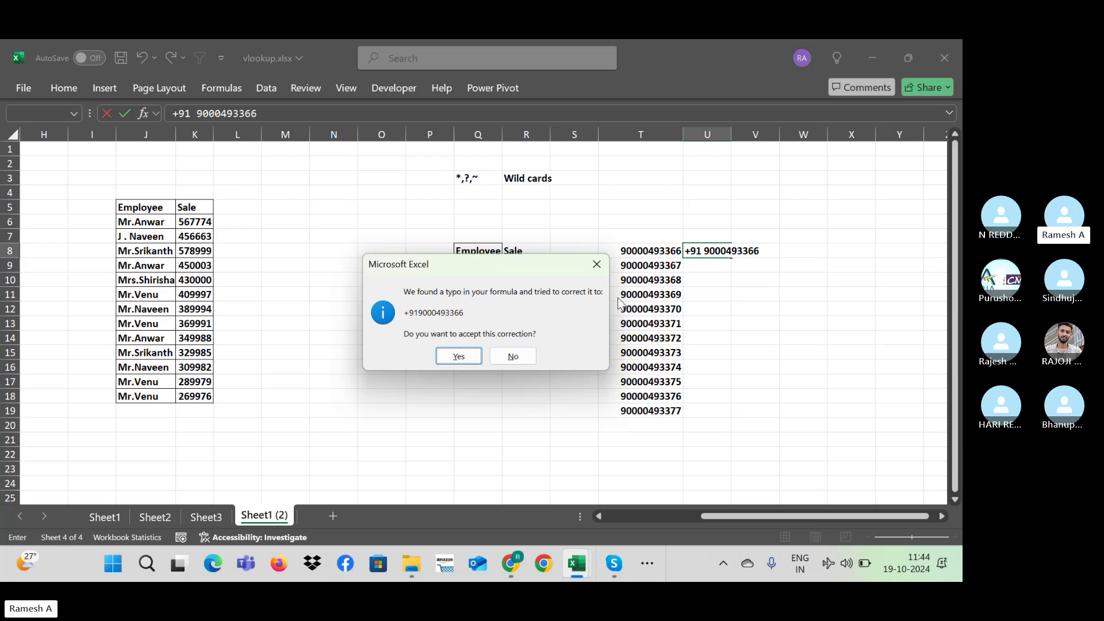
key("n")
key("Return")
left_click(692, 252)
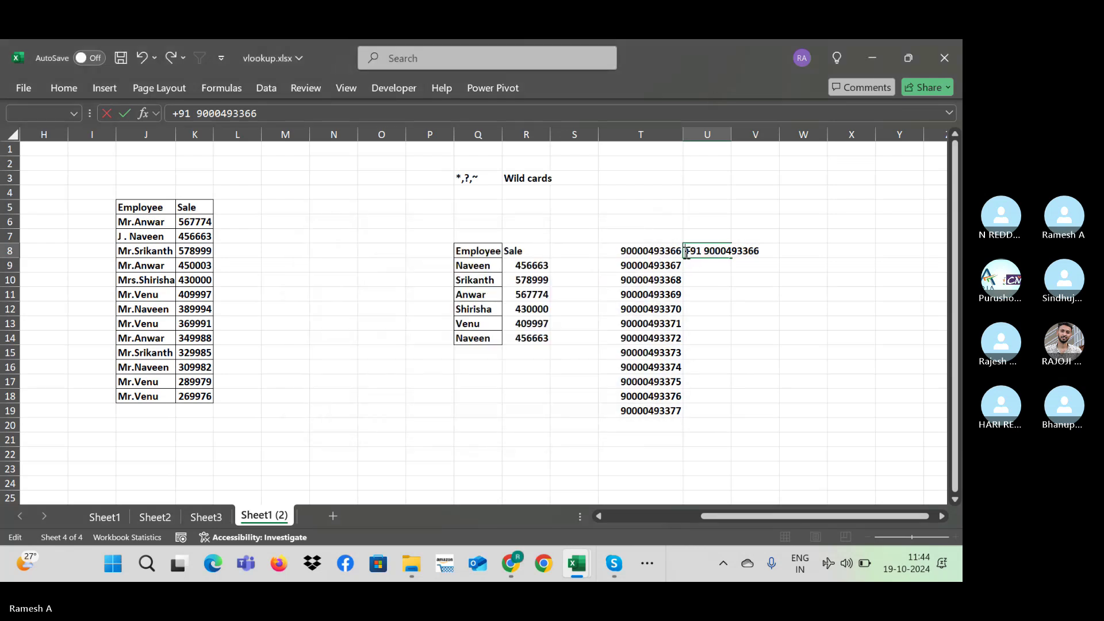
type("'")
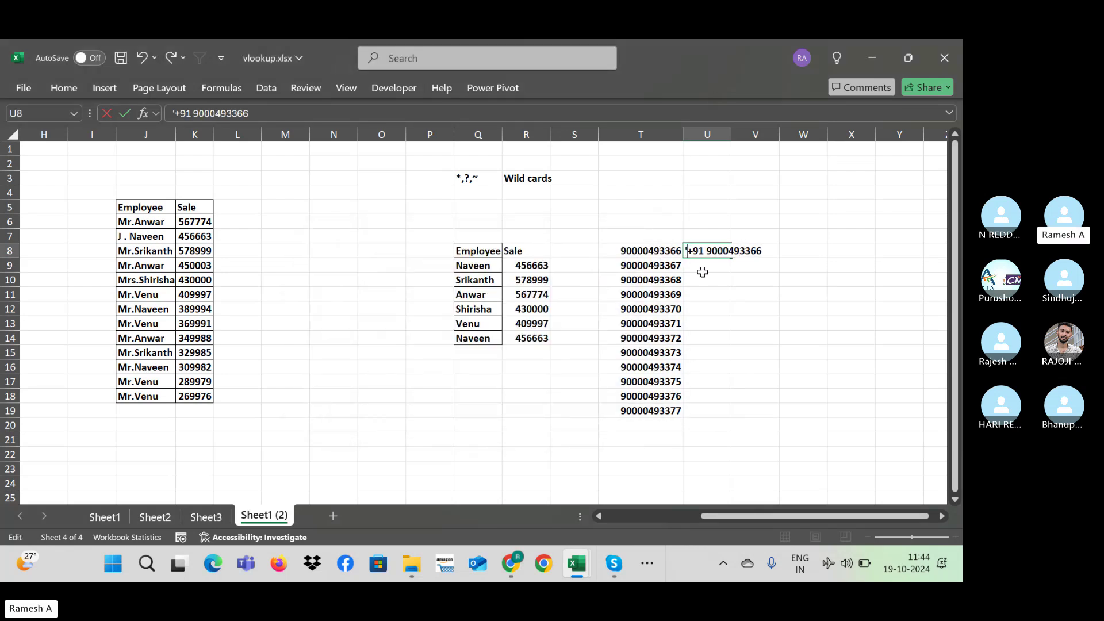
key("Return")
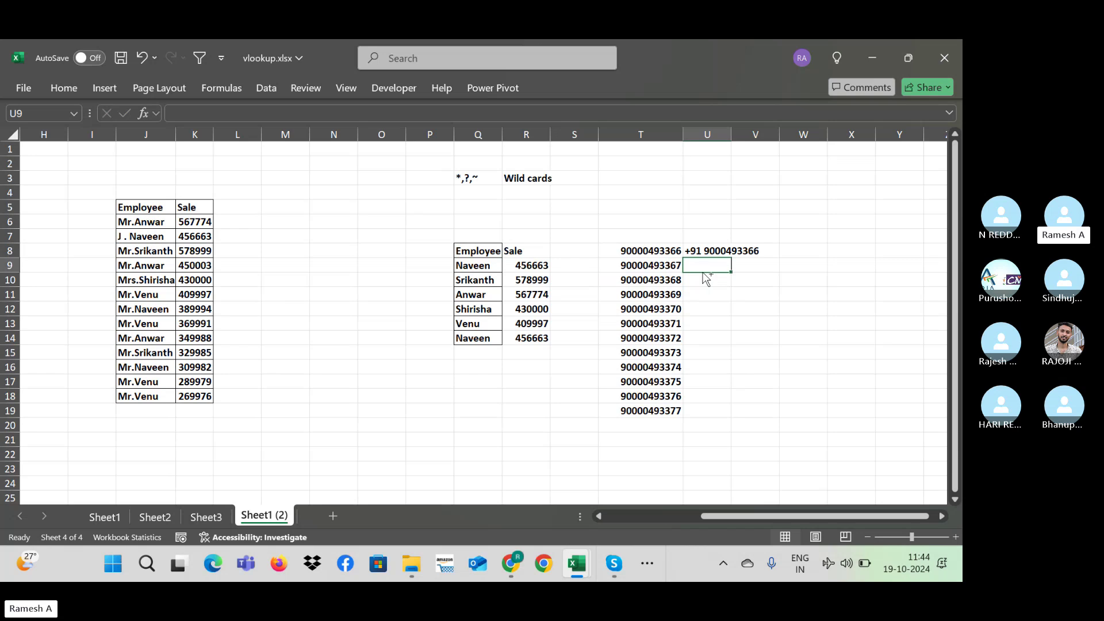
key("ctrl+e")
key("Up")
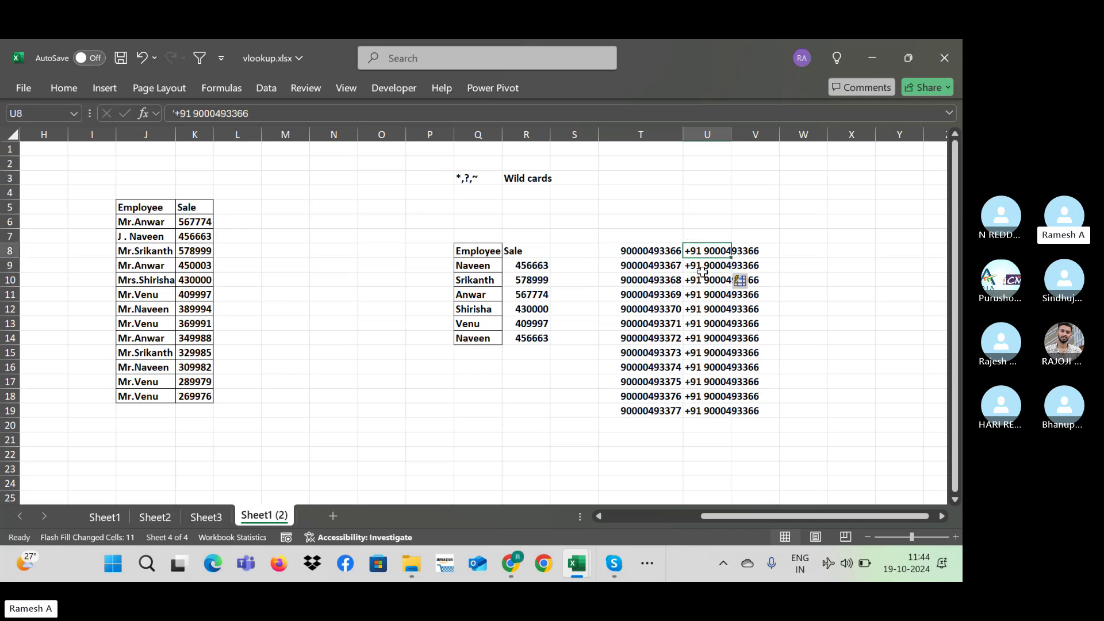
key("ctrl+z")
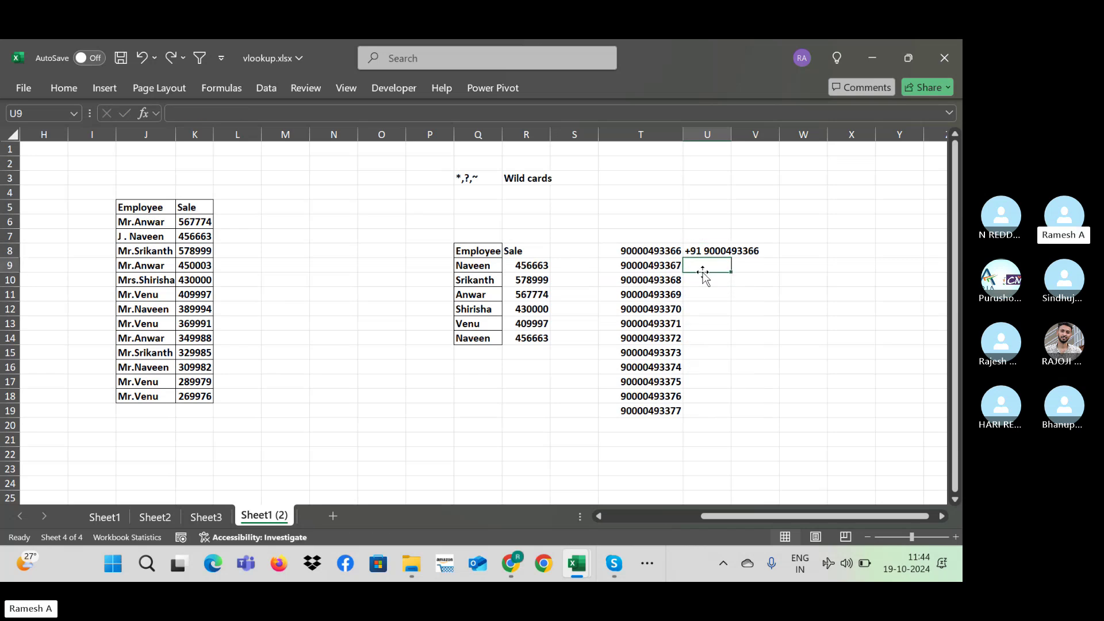
type("'")
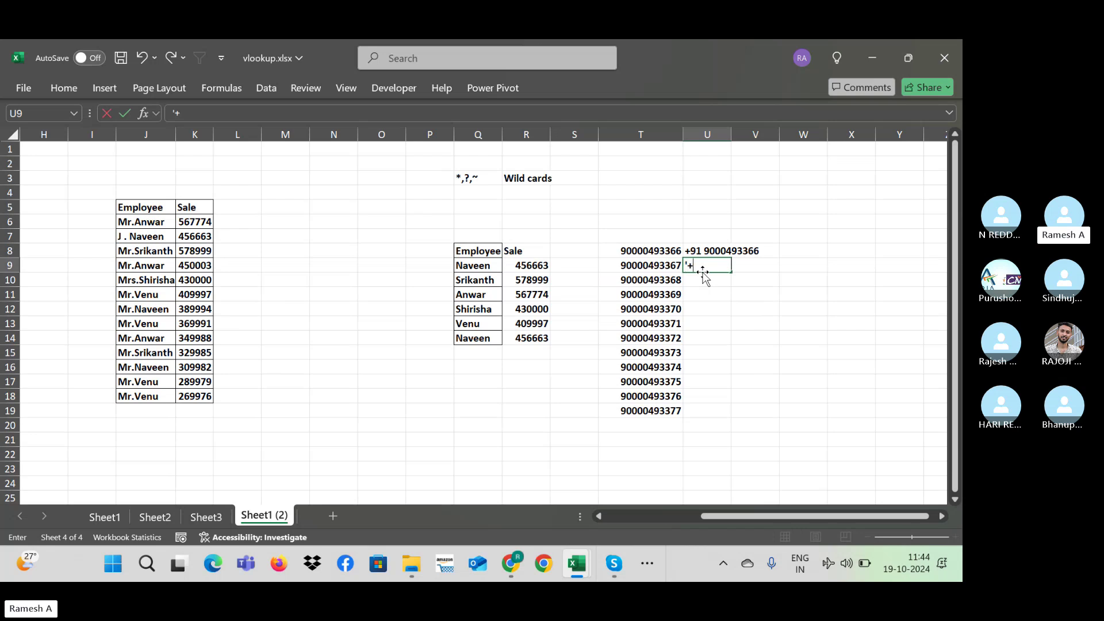
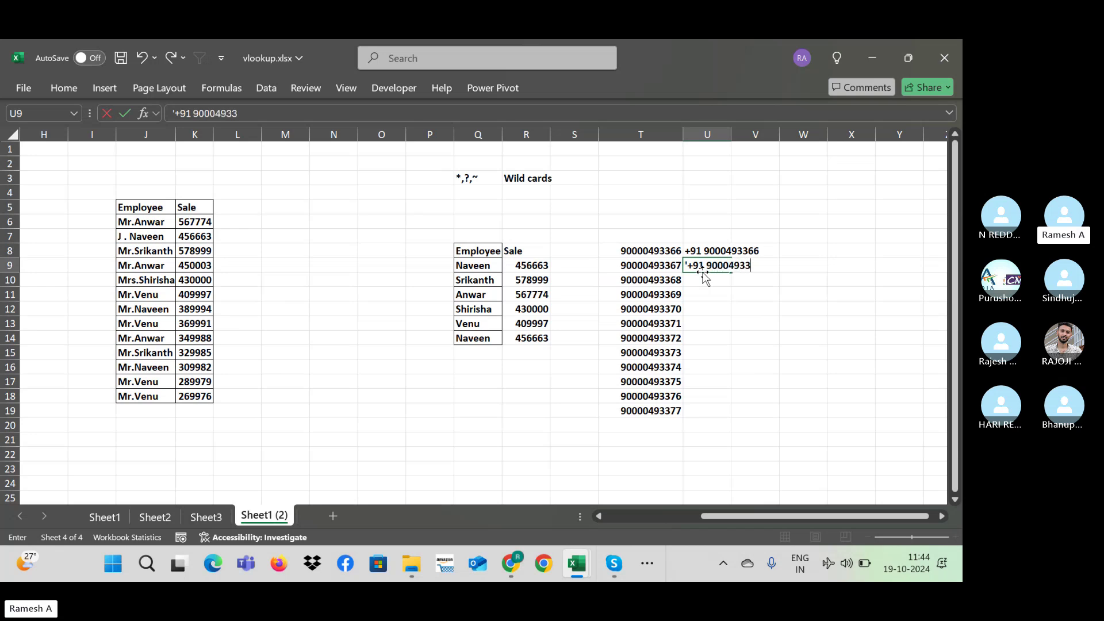
key("Return")
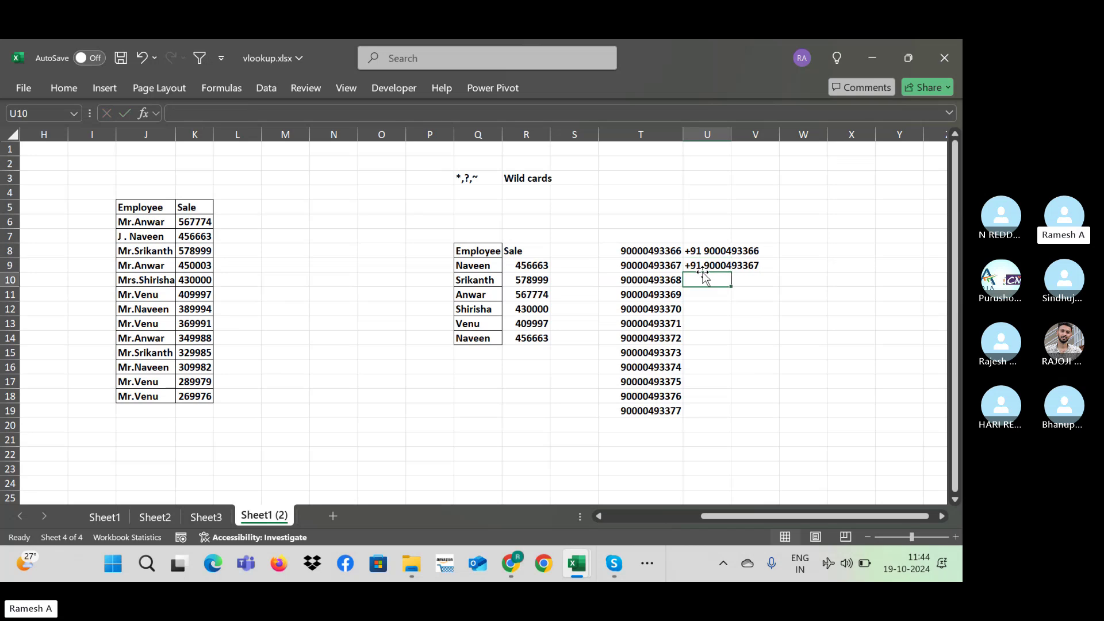
key("ctrl+e")
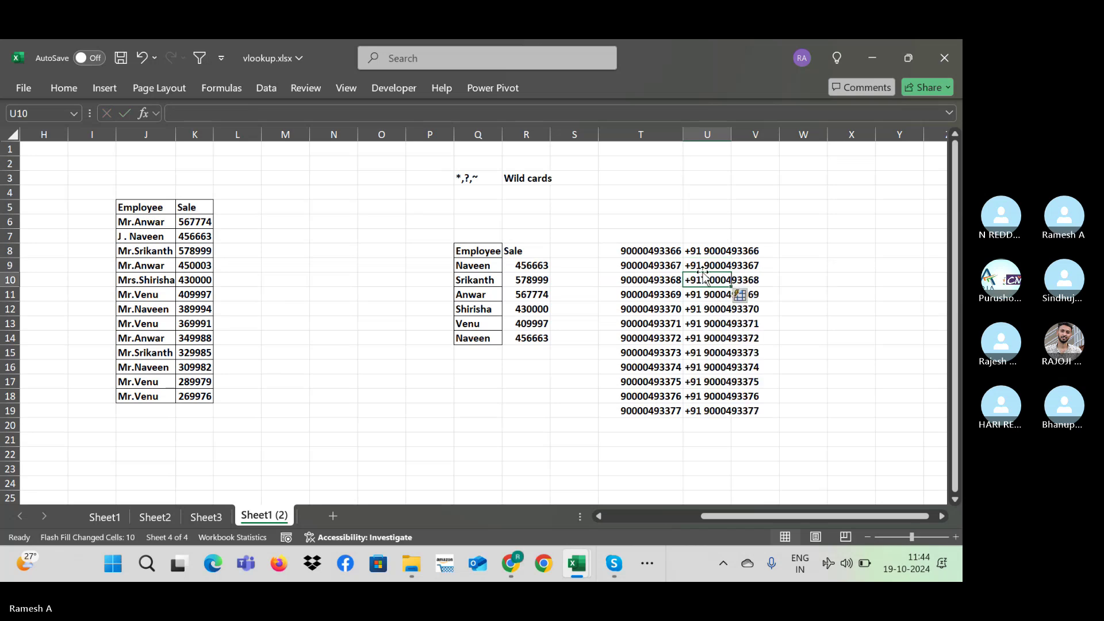
key("Up")
key("Up")
key("Down")
Step: Move the plain phone numbers from T8:T19 to AD8:AD19
key("Left")
key("Up")
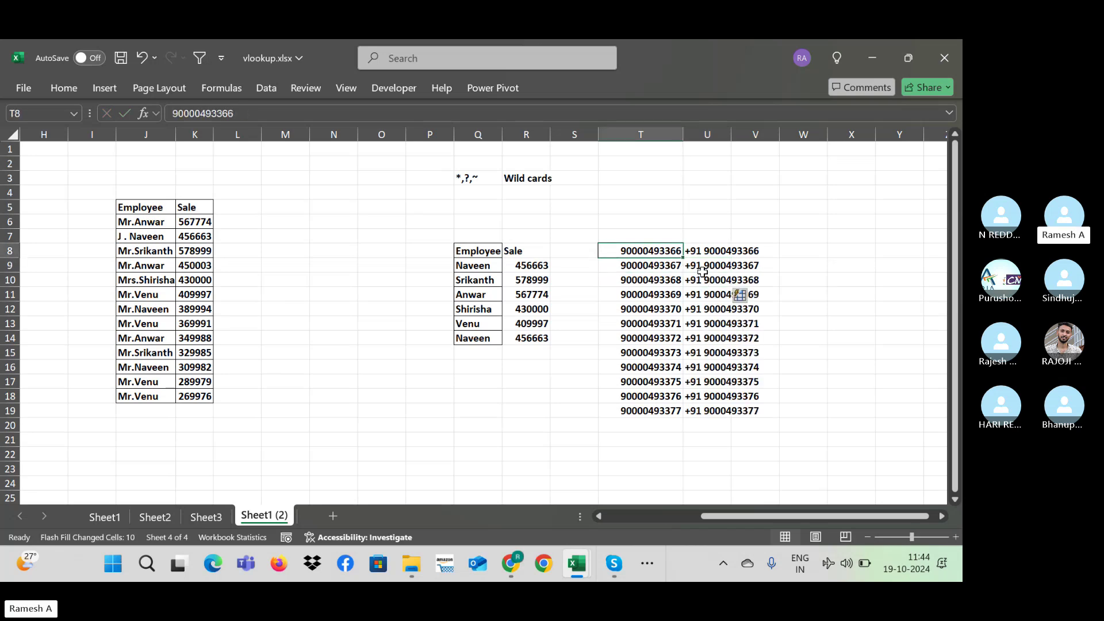
key("ctrl+shift+Down")
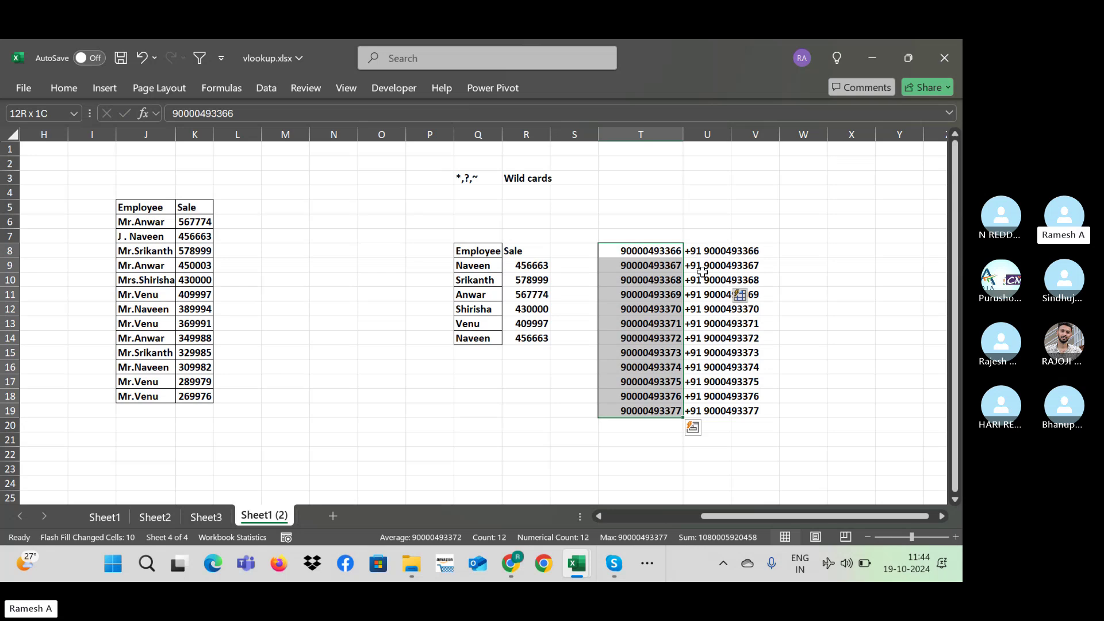
key("ctrl+c")
key("Right")
key("Right")
key("Right")
key("Right")
key("Right")
key("Right")
key("Right")
key("Right")
key("Right")
key("Right")
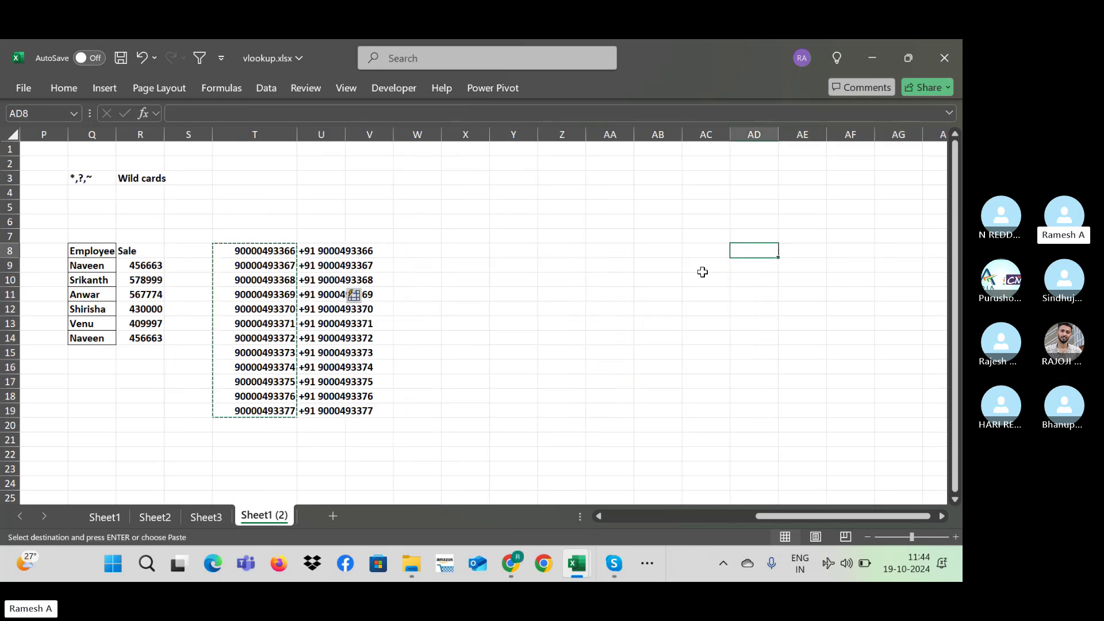
key("Return")
key("Left")
key("Right")
key("ctrl+shift+Down")
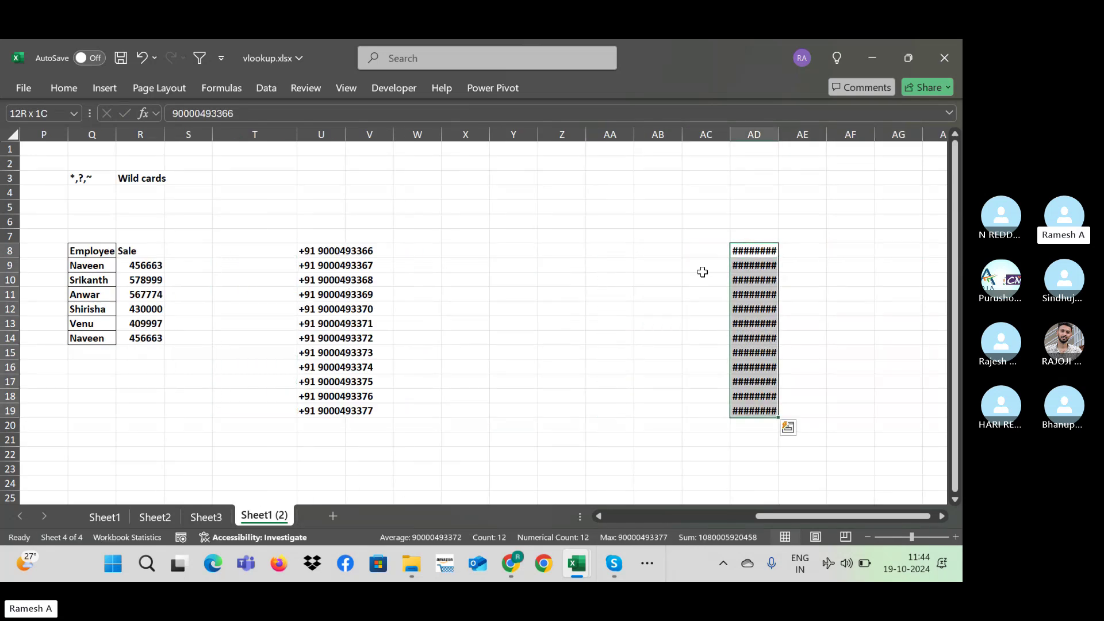
key("alt+h")
key("o")
key("i")
key("ctrl+shift+Up")
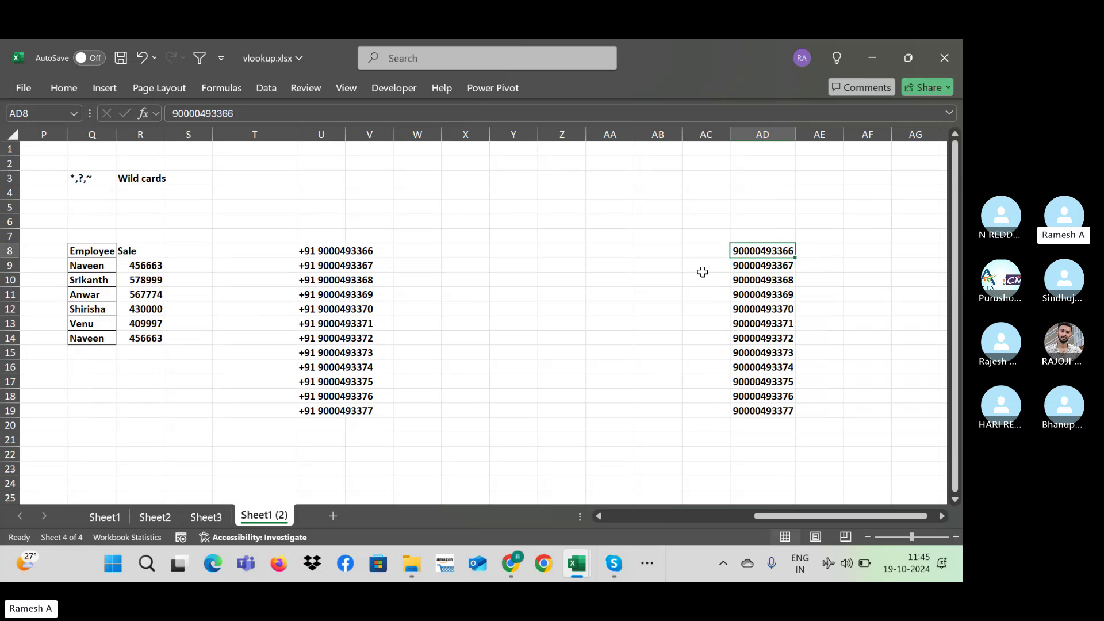
key("shift+Down")
key("shift+Down")
key("shift+Down")
key("shift+Down")
key("shift+Down")
key("shift+Down")
key("shift+Down")
key("shift+Down")
key("shift+Down")
key("shift+Down")
key("shift+Up")
key("shift+Up")
key("shift+Up")
key("shift+Up")
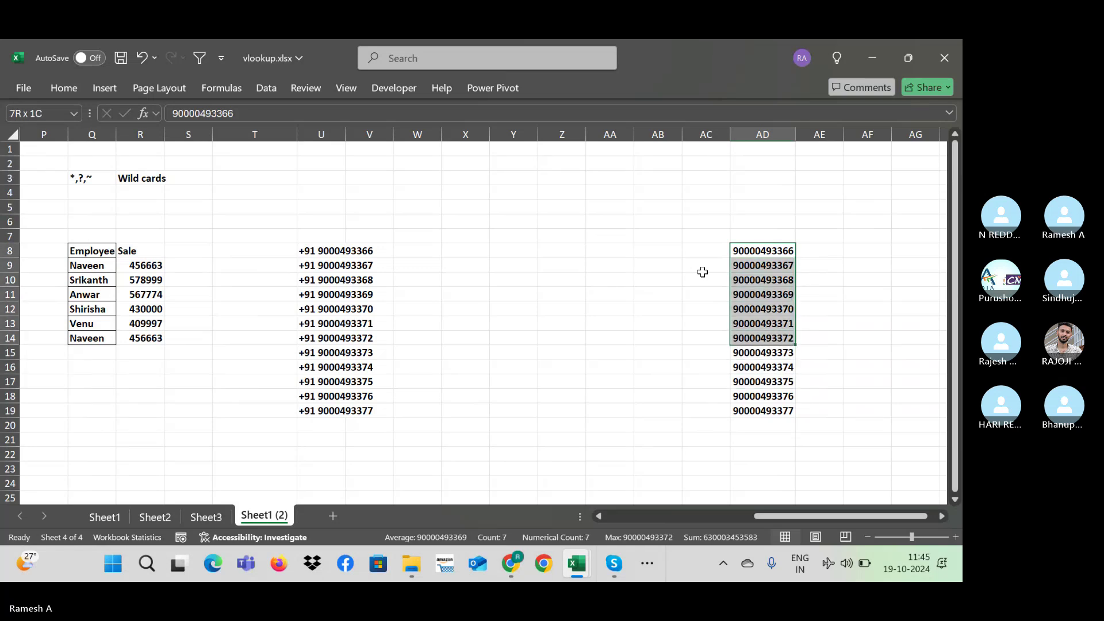
key("shift+Up")
key("Delete")
Step: AutoFit column U's width to fit the +91 phone numbers
key("Left")
key("Left")
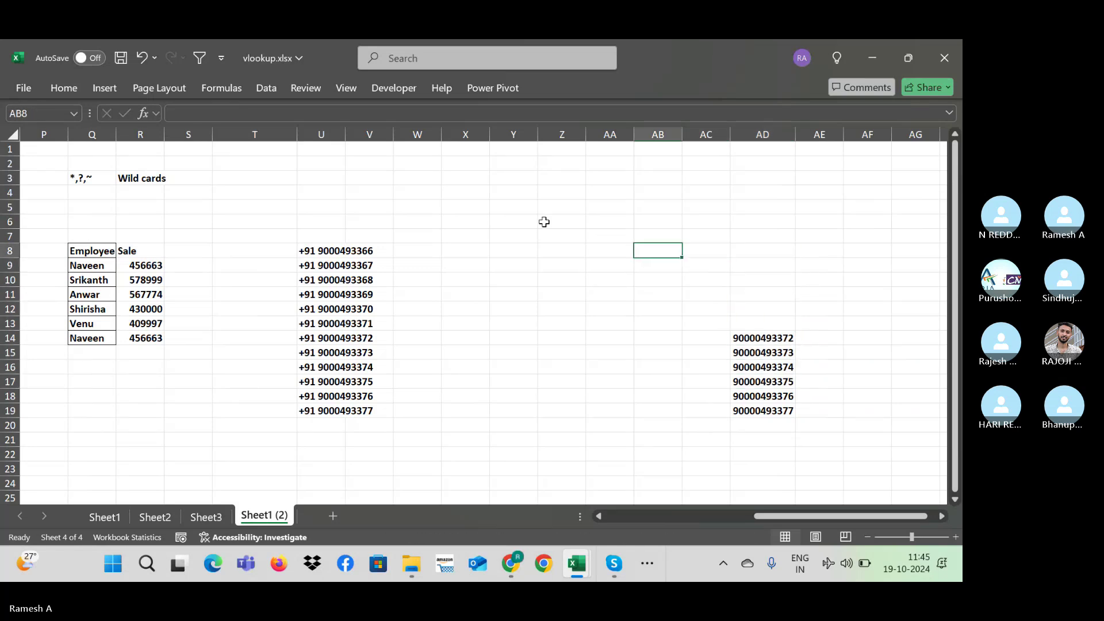
left_click(308, 234)
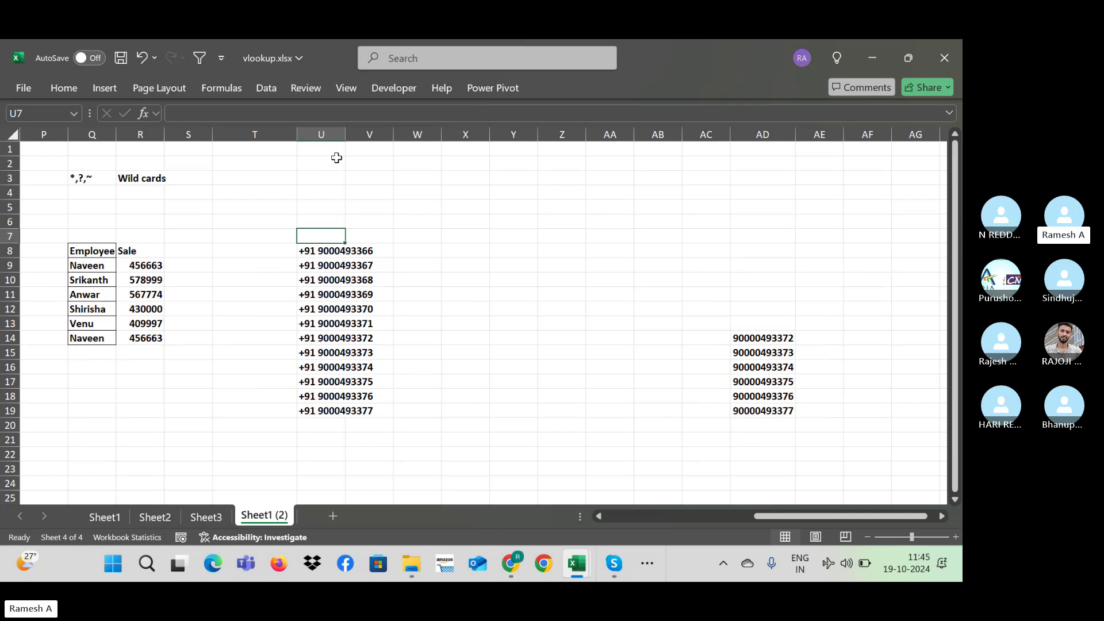
left_click(339, 134)
left_click_drag(347, 132, 349, 131)
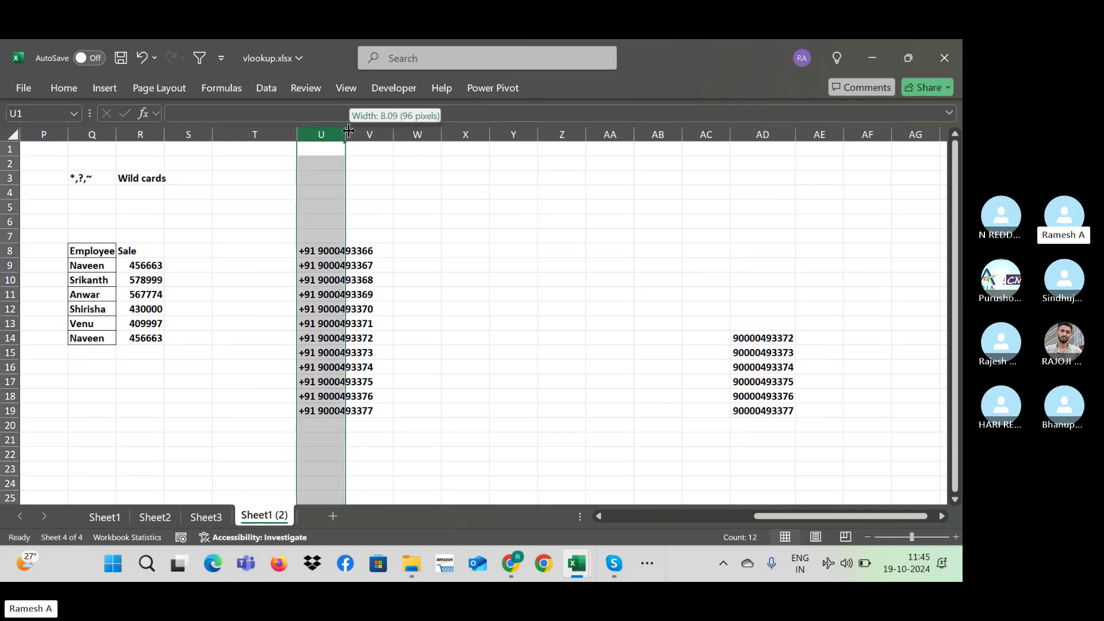
double_click(348, 131)
left_click(353, 236)
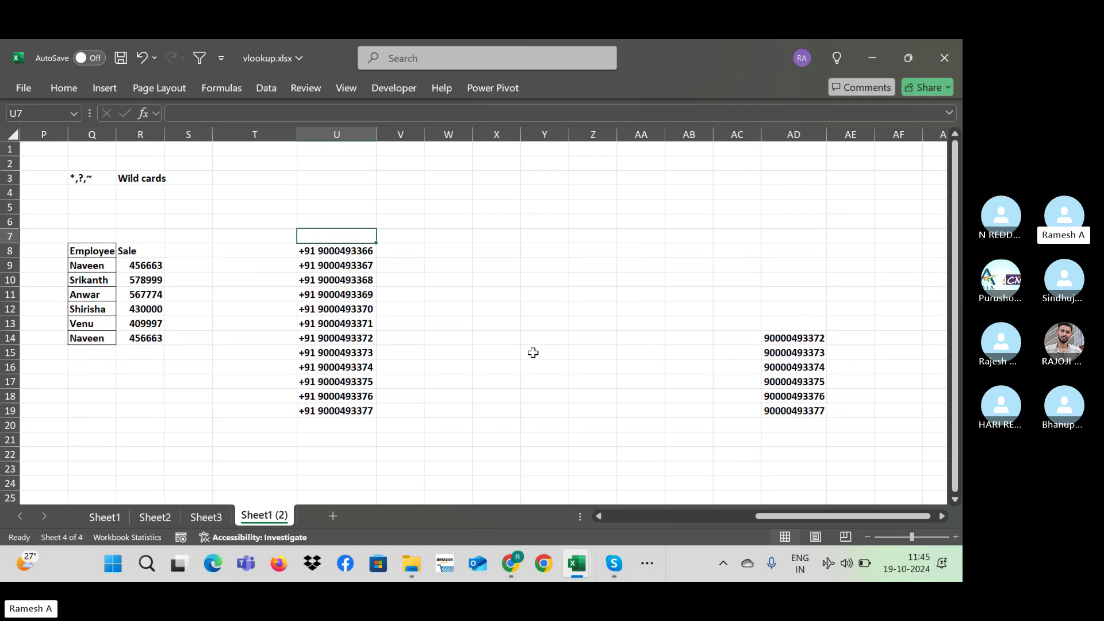
Step: Add the headings Mobile in U7 and Bill payment in V7
type("Mobile")
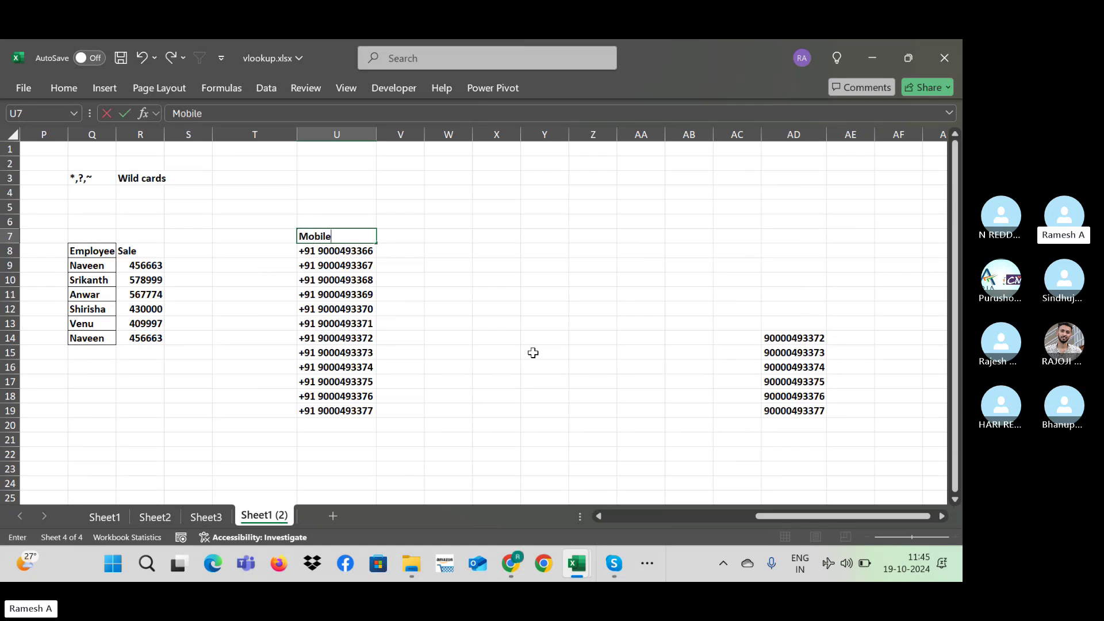
key("Tab")
type("B")
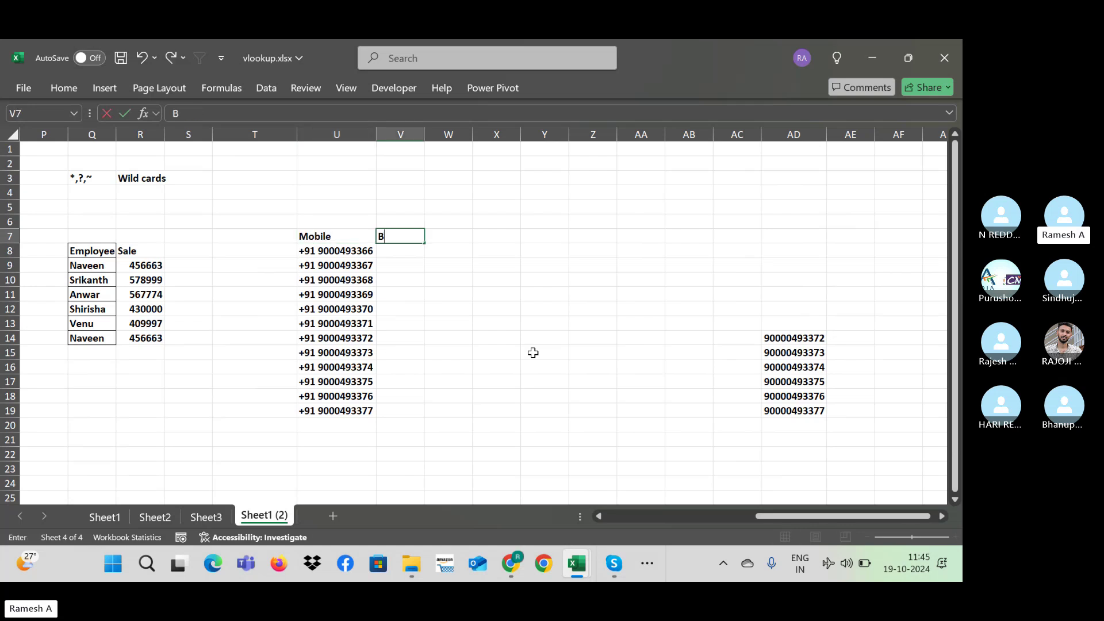
type("ill payment")
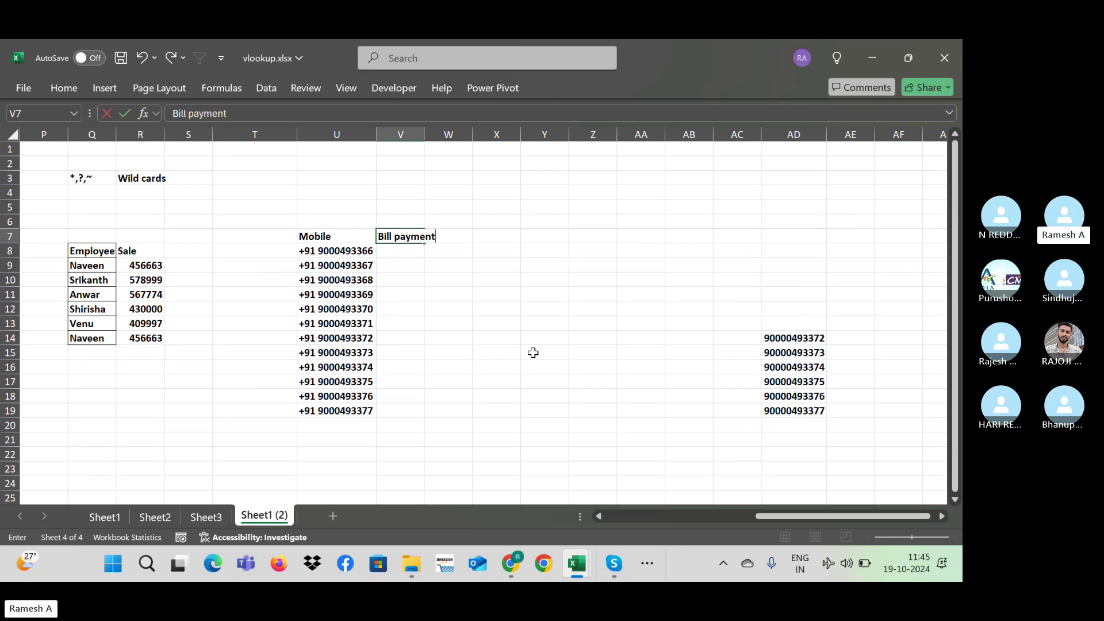
key("Return")
Step: Enter 489 in V8 and fill V8:V18 as a series from 489 to 499
type("489")
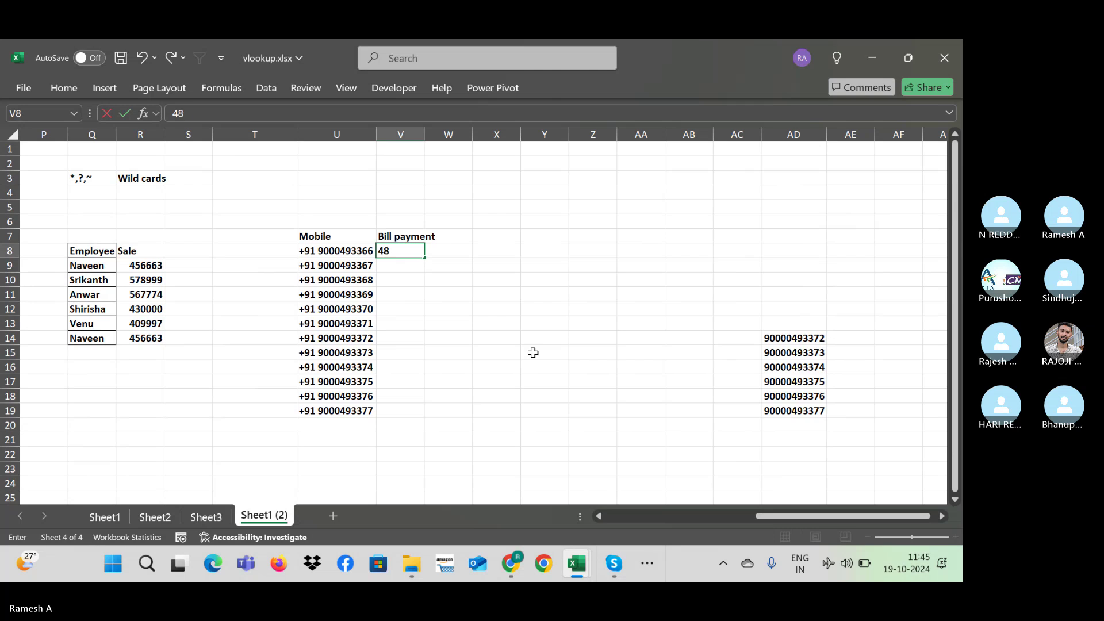
key("Return")
key("Up")
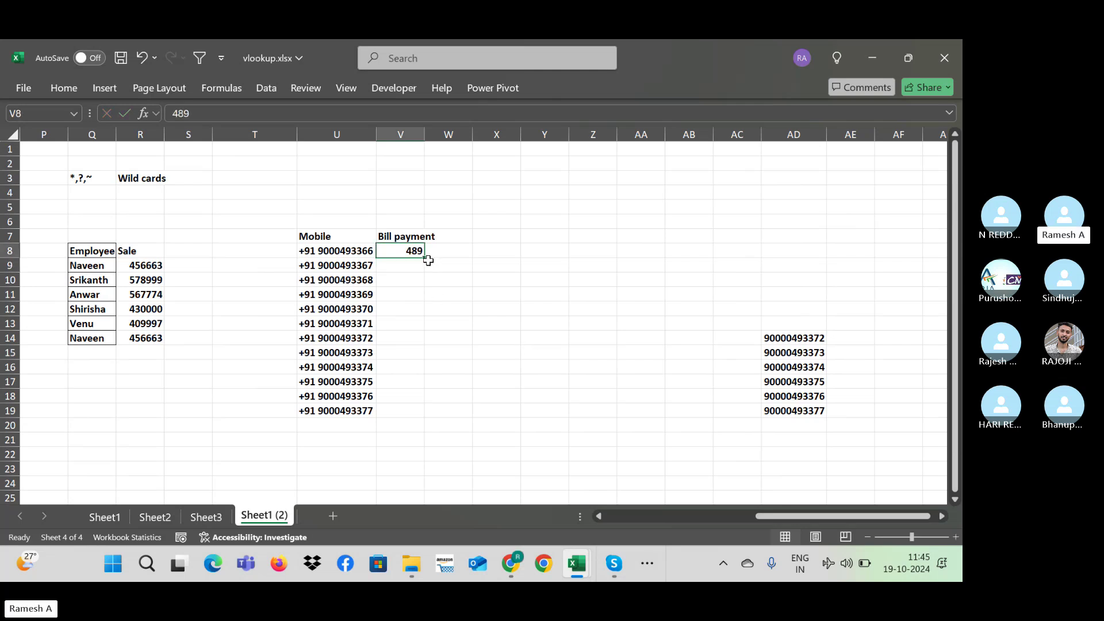
left_click_drag(424, 257, 432, 413)
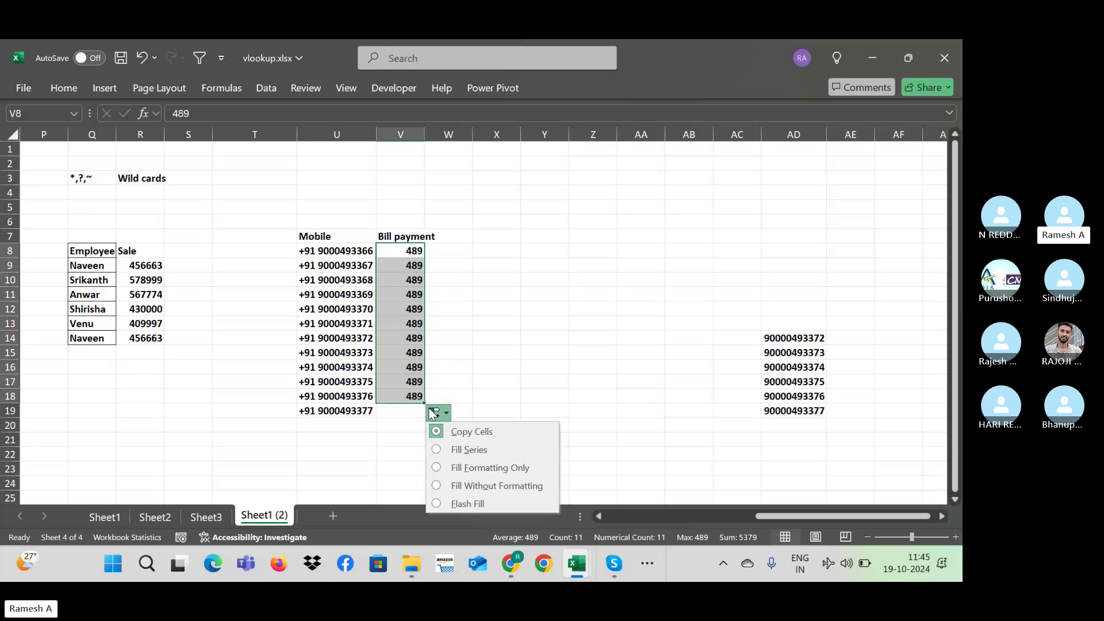
left_click(469, 450)
left_click(407, 415)
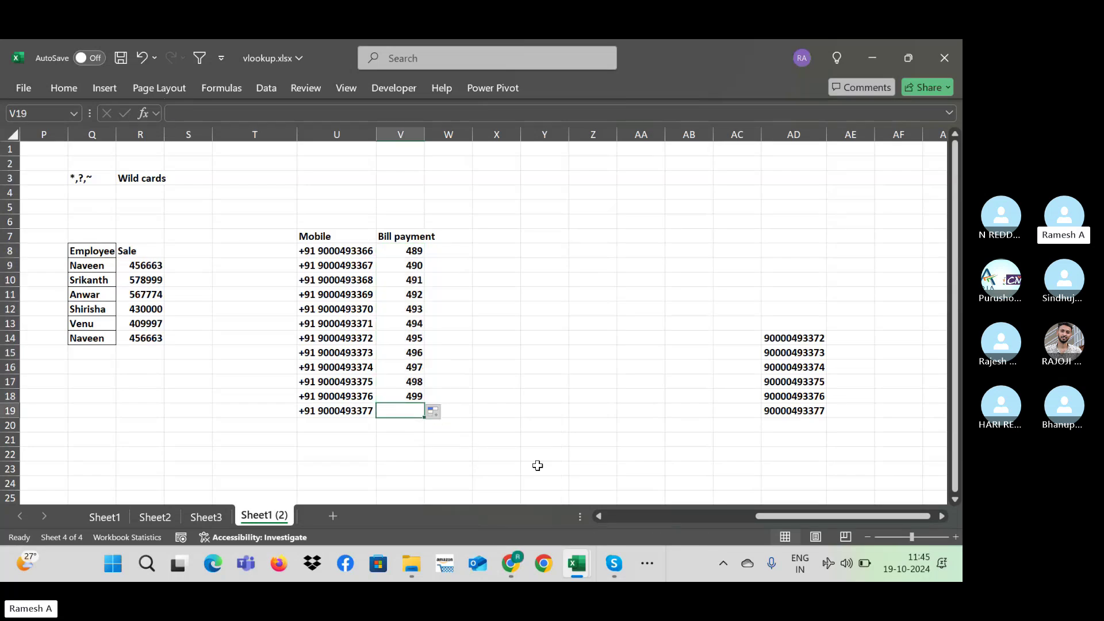
Step: Enter a bill of 678 in V19
type("678")
key("Right")
key("Right")
key("Right")
key("Right")
key("Right")
key("Right")
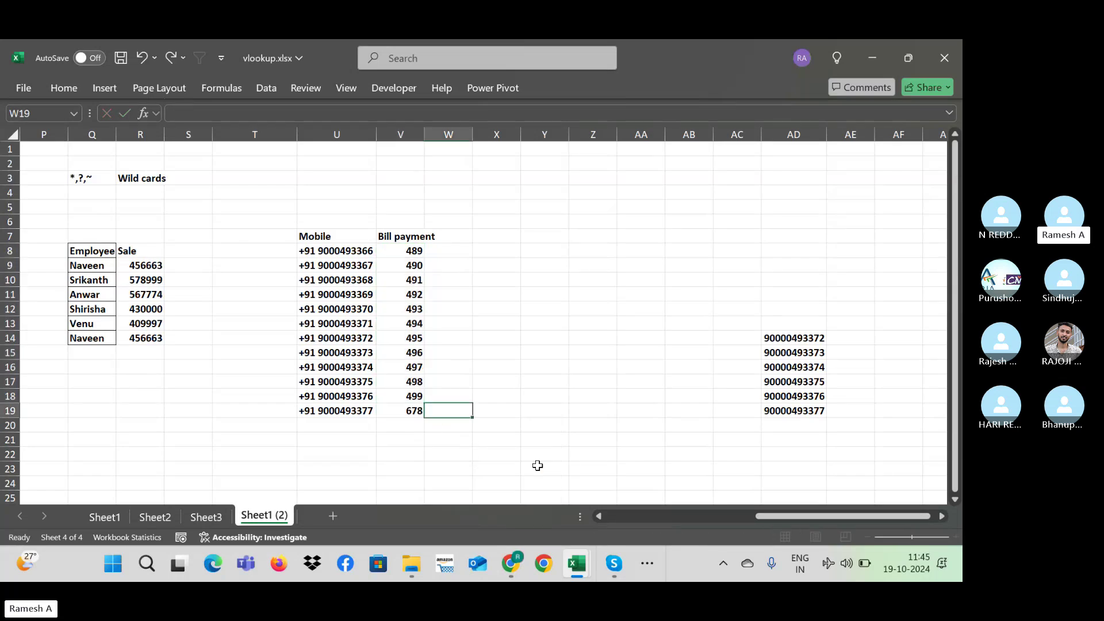
key("Right")
key("Right")
key("Right")
key("Right")
key("Right")
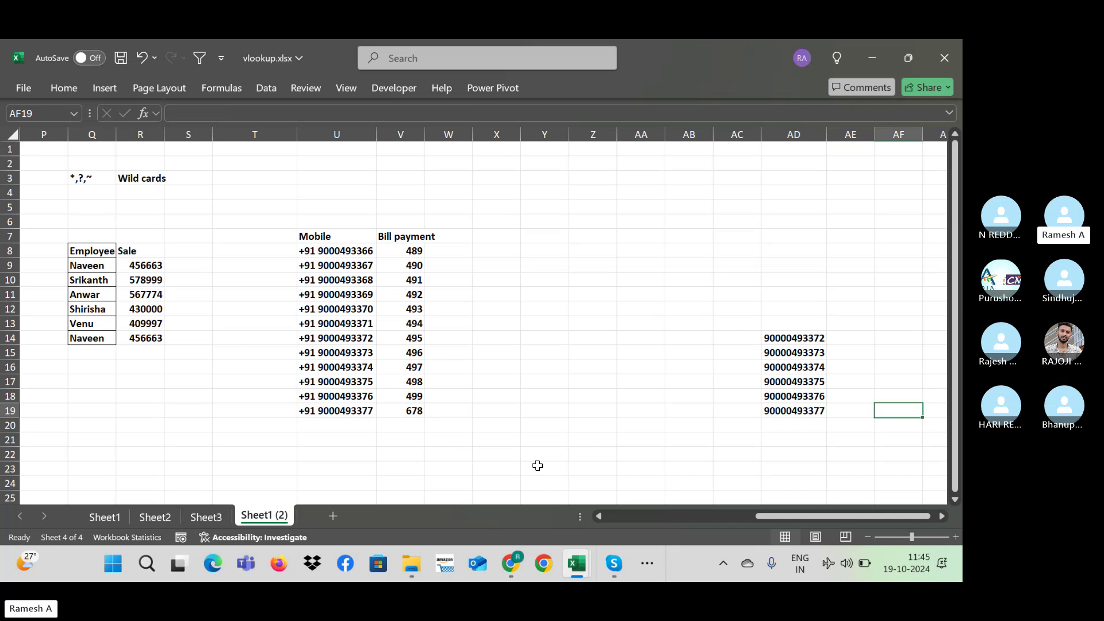
key("Up")
key("Up")
key("Up")
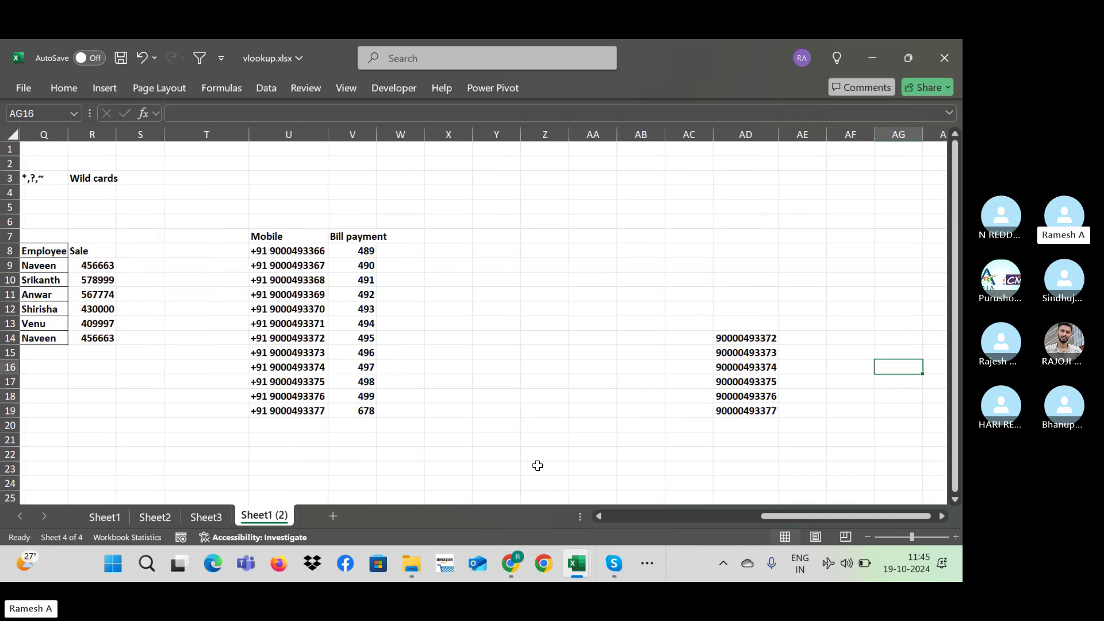
Step: Delete 'payment' from the V7 heading so it reads Bill
left_click(350, 233)
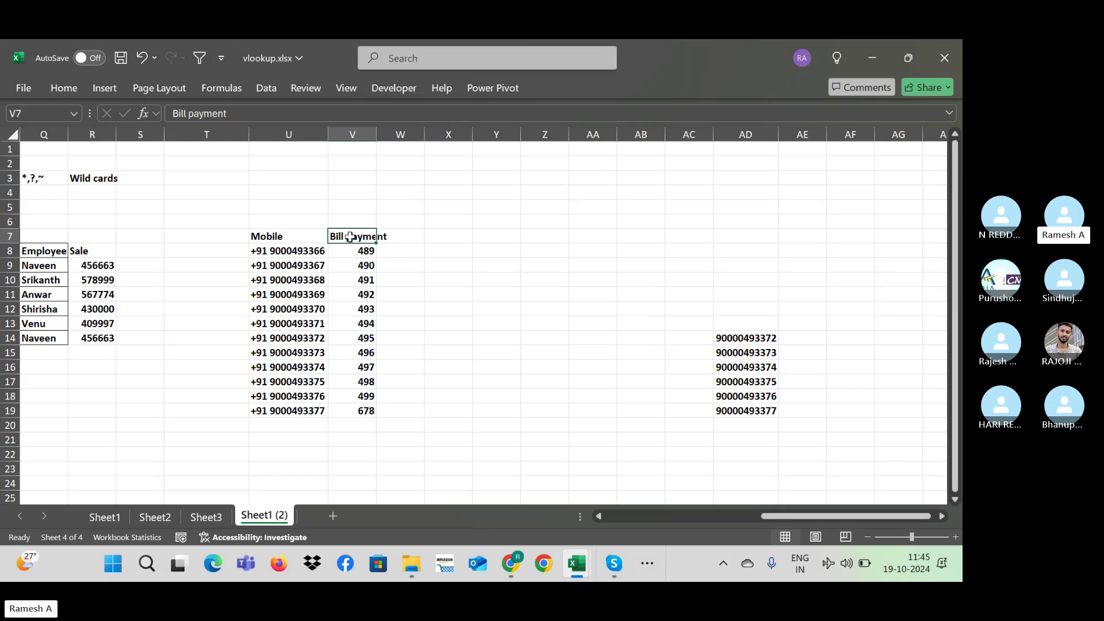
double_click(351, 236)
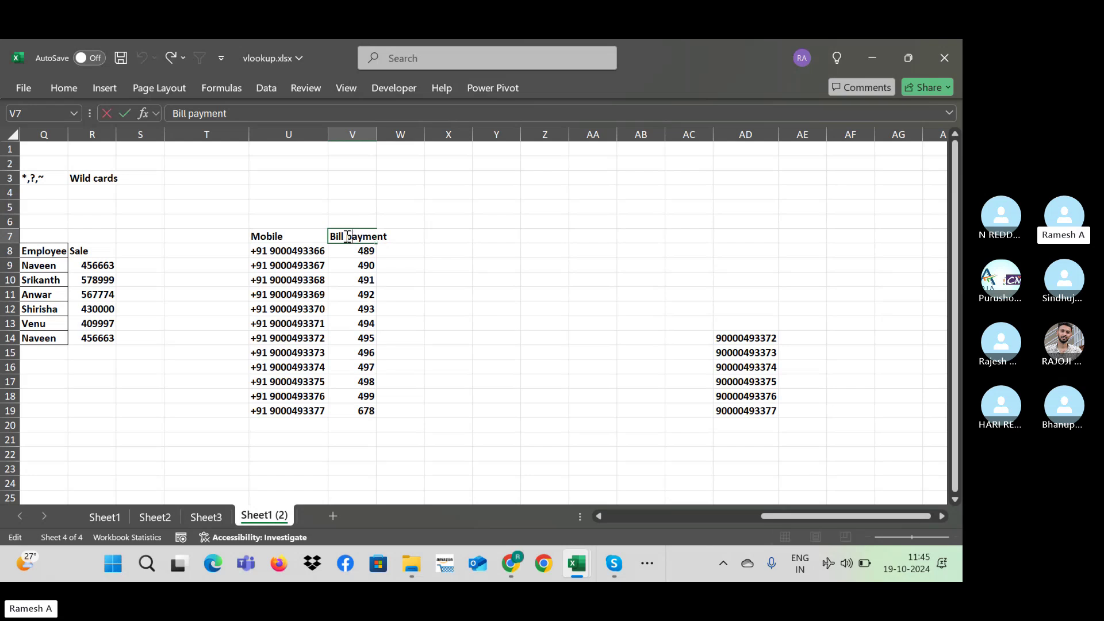
left_click_drag(348, 236, 474, 237)
type("\\")
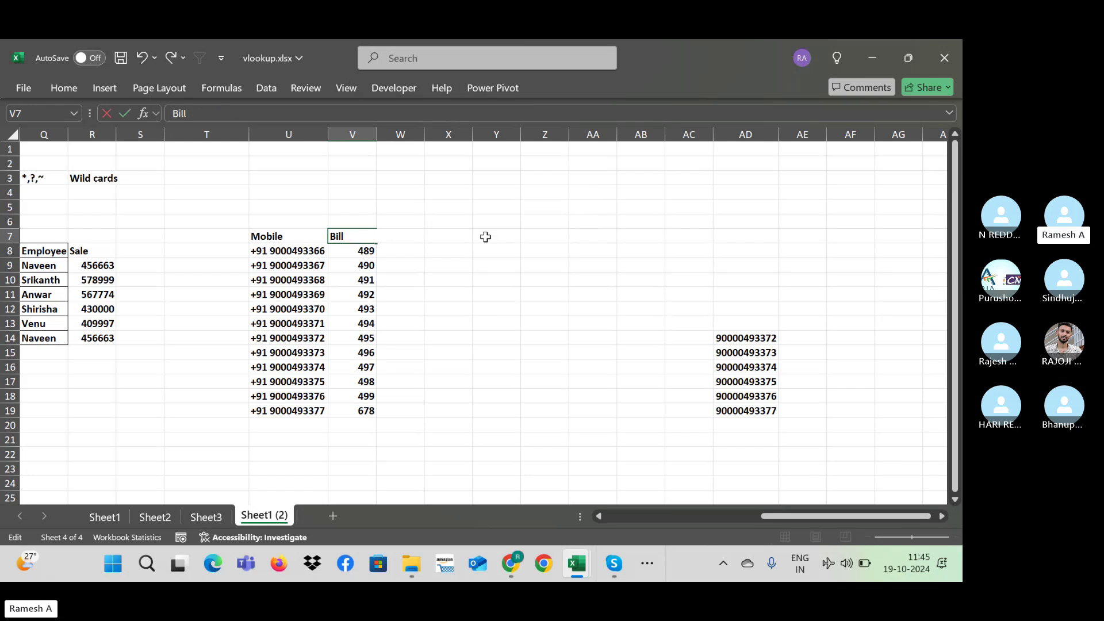
key("Return")
Step: Start a =vlookup( formula in AE14, then cancel it
left_click(794, 339)
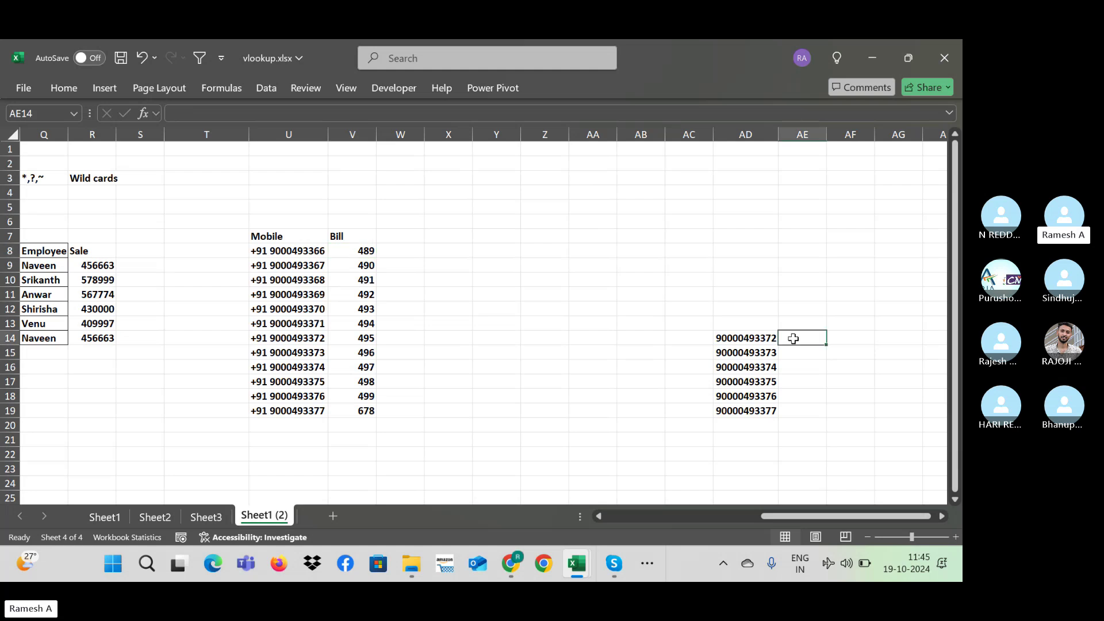
type("=vlo")
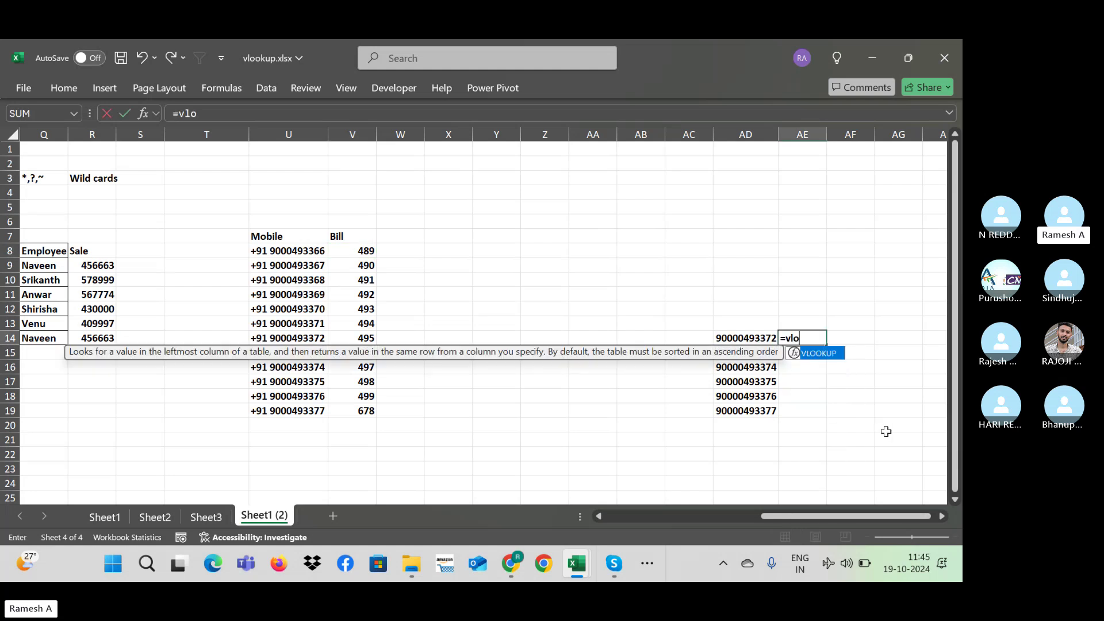
type("okup(")
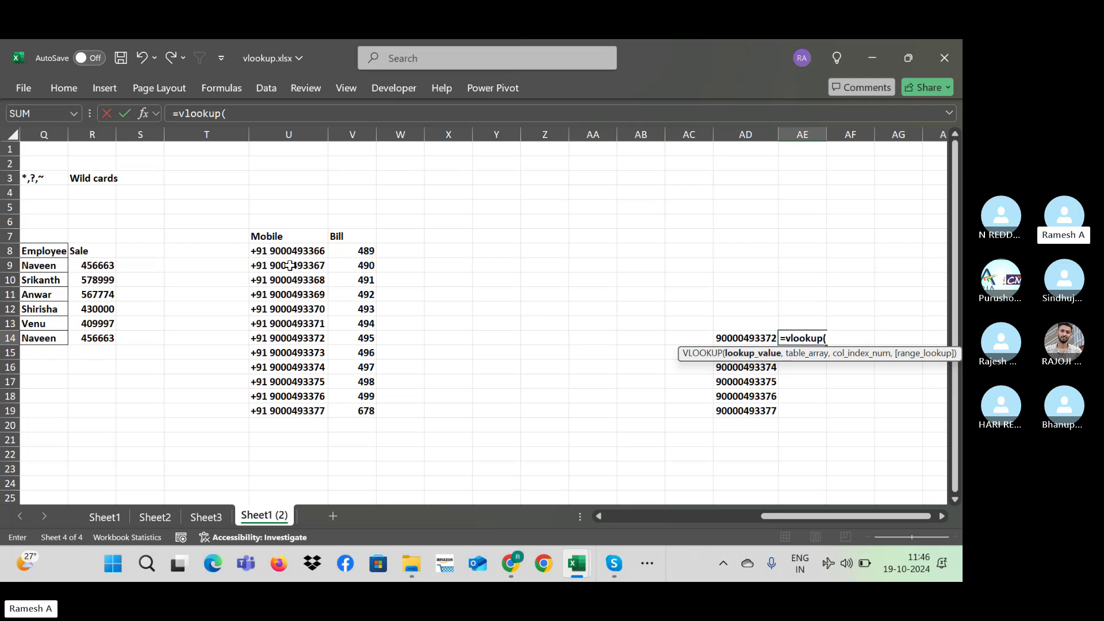
key("Escape")
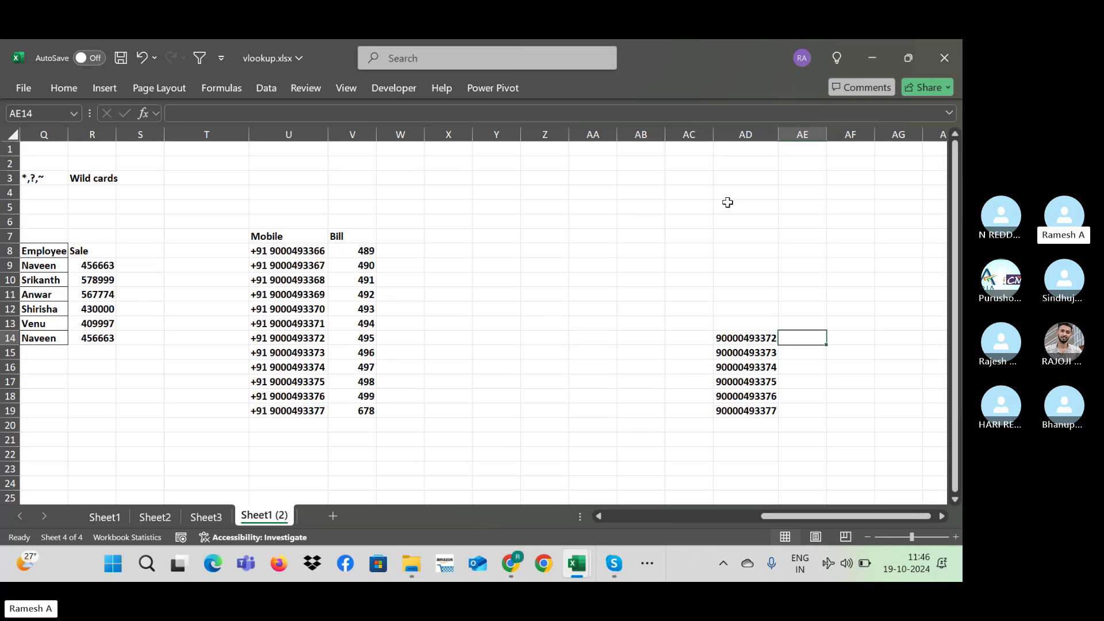
Step: Enter =VLOOKUP(AD14,$U$8:$V$19,2,0) in AE14
type("=vloo")
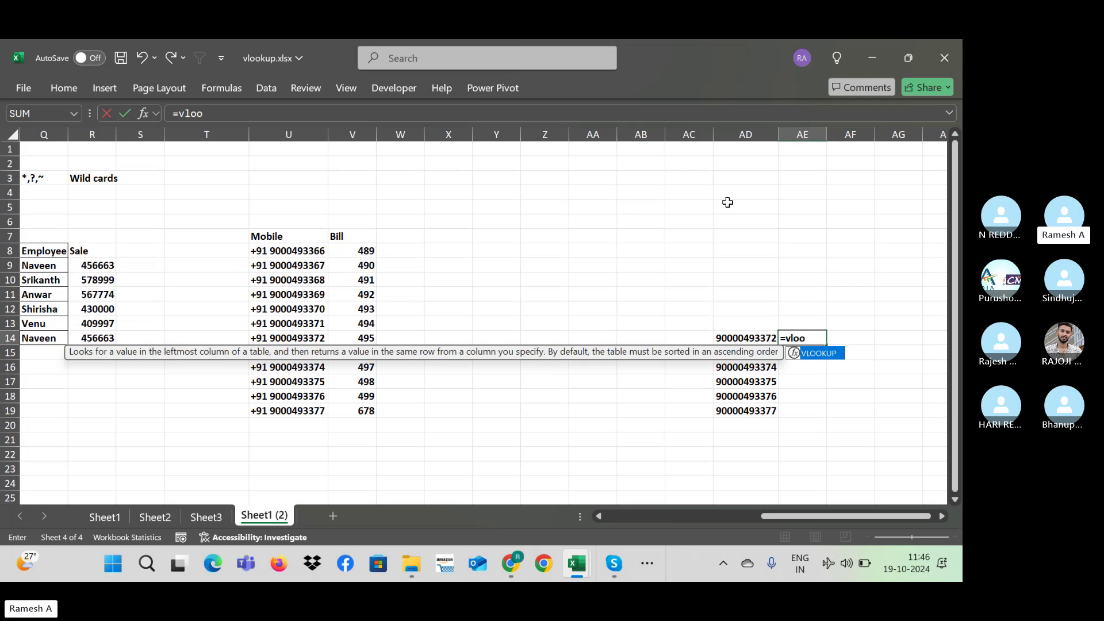
type("kup(")
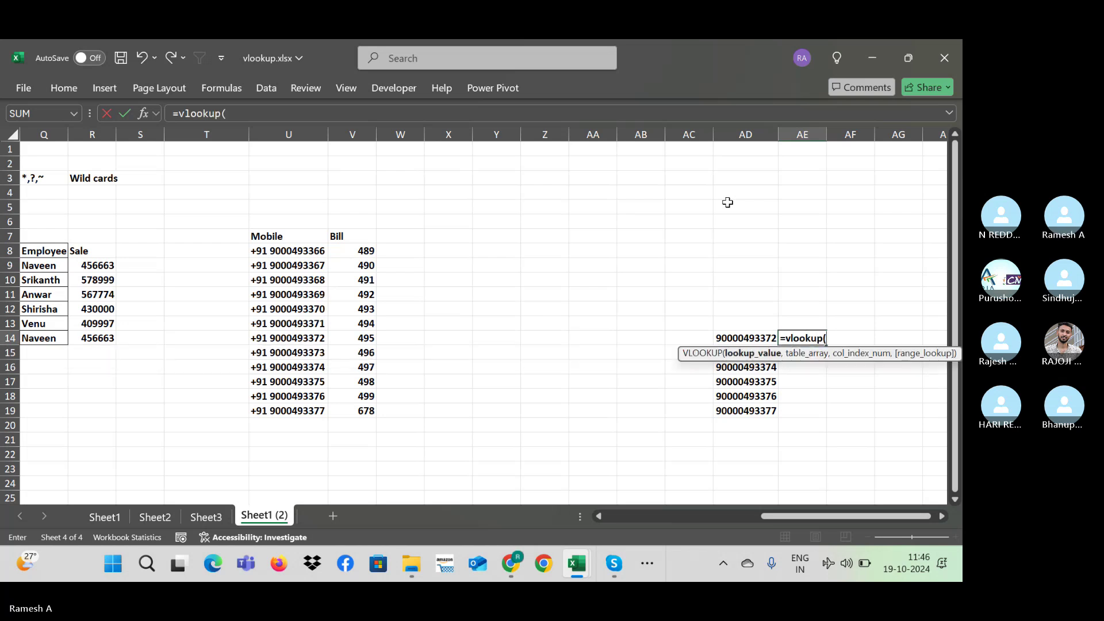
key("Left")
type(",")
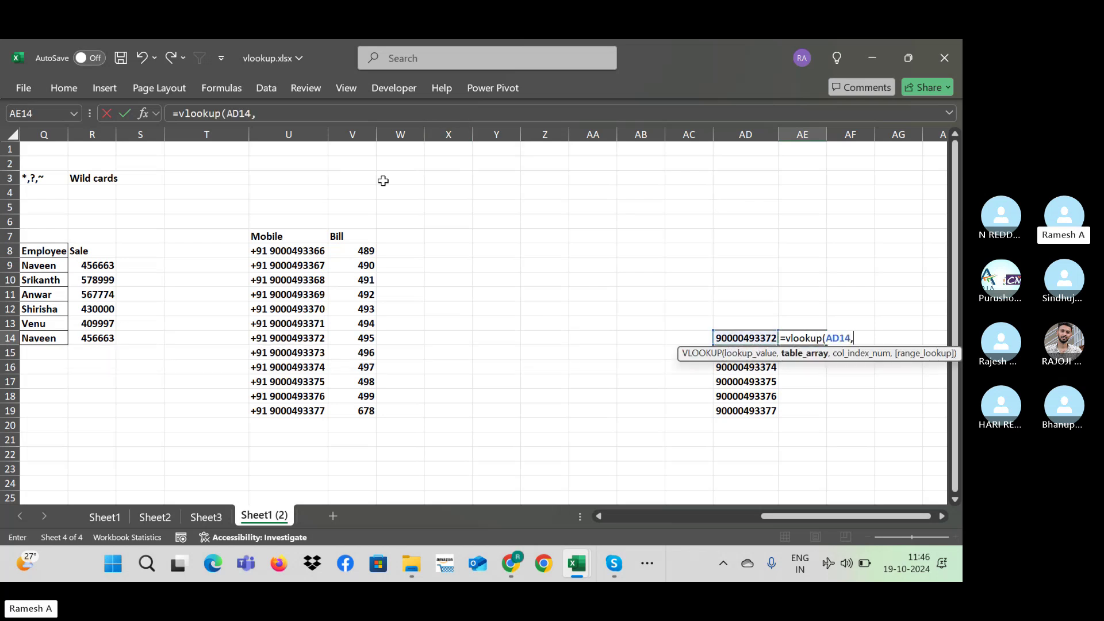
left_click_drag(289, 253, 371, 411)
key("F4")
type(",2")
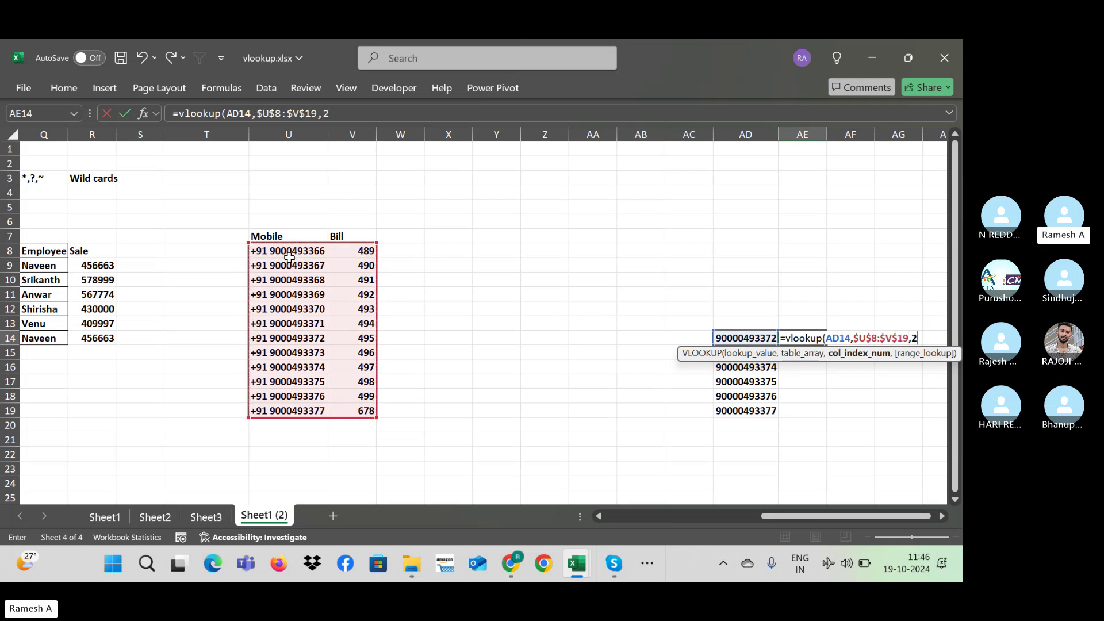
type(",0)")
key("Return")
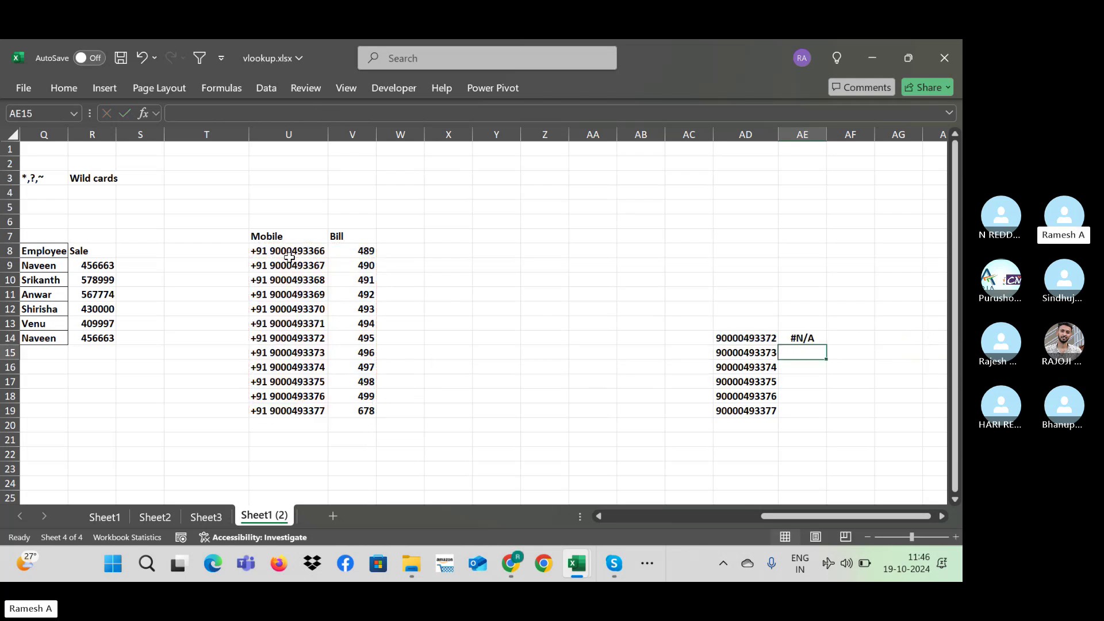
Step: Fill the AE14 lookup formula down through AE19
key("Up")
key("shift+Down")
key("shift+Down")
key("shift+Down")
key("shift+Down")
key("shift+Down")
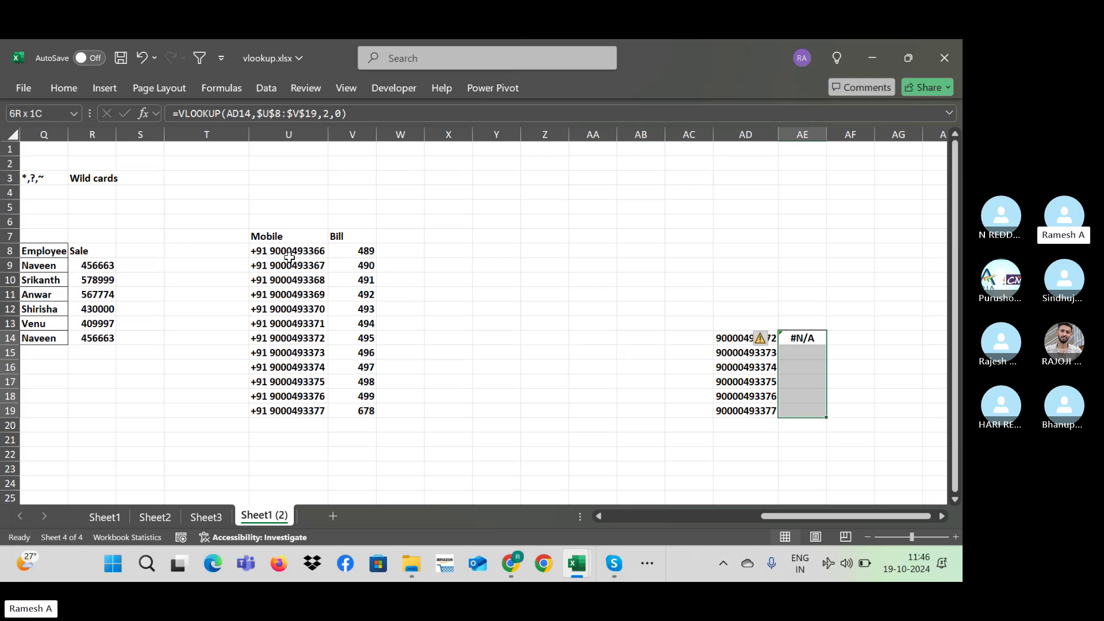
key("ctrl+d")
key("shift+Up")
key("shift+Up")
key("shift+Up")
key("shift+Up")
key("shift+Up")
key("Left")
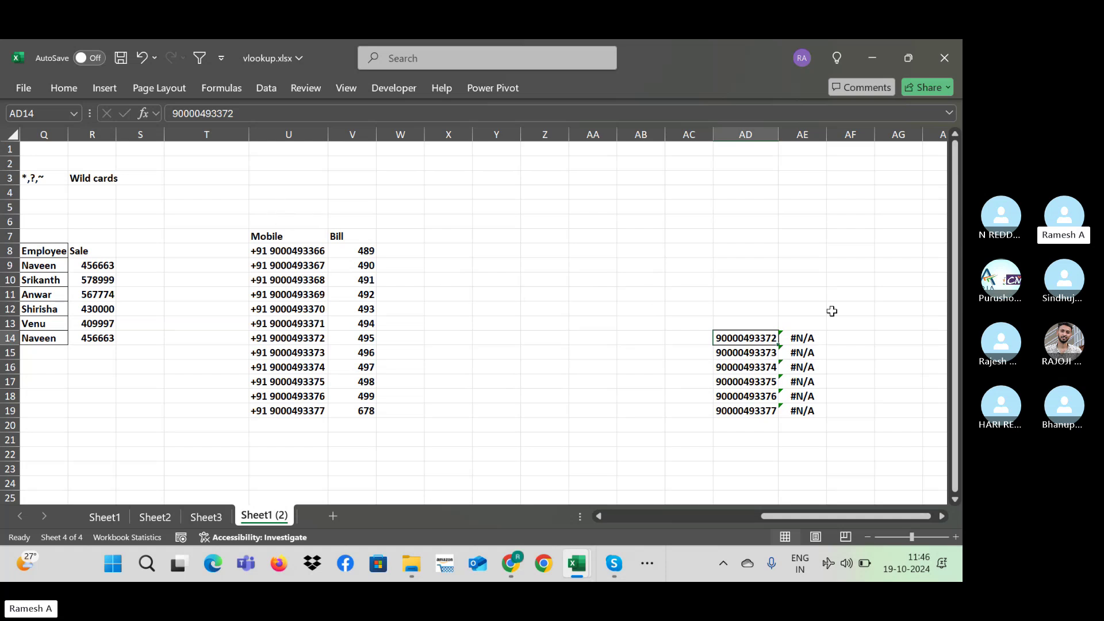
Step: Type the heading 'Bill' in AE13
left_click(796, 314)
key("Down")
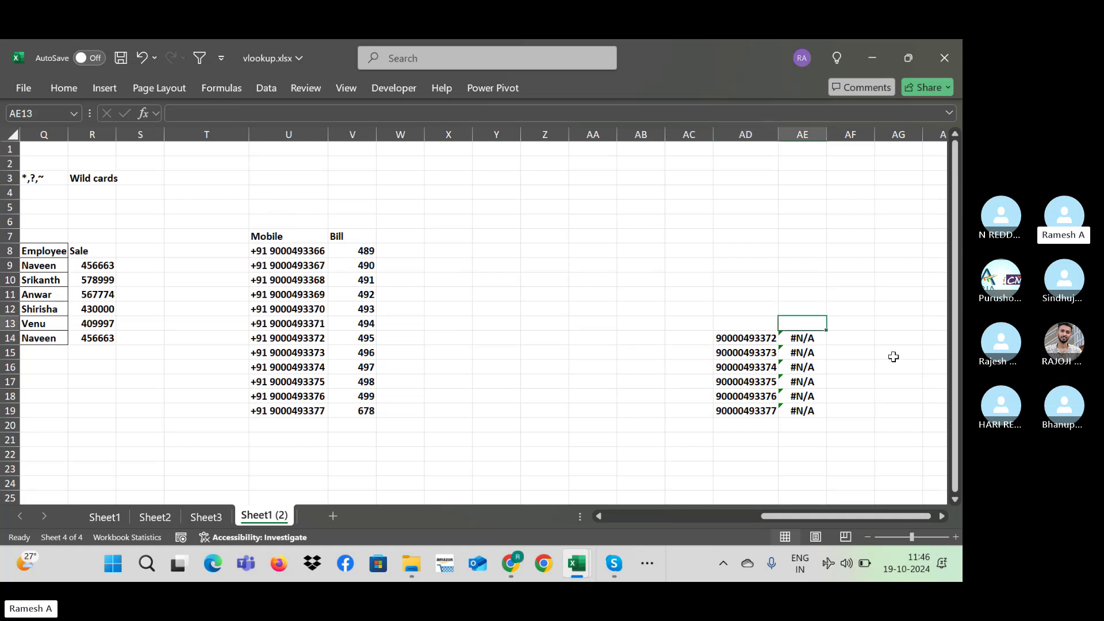
type("Bill")
key("Return")
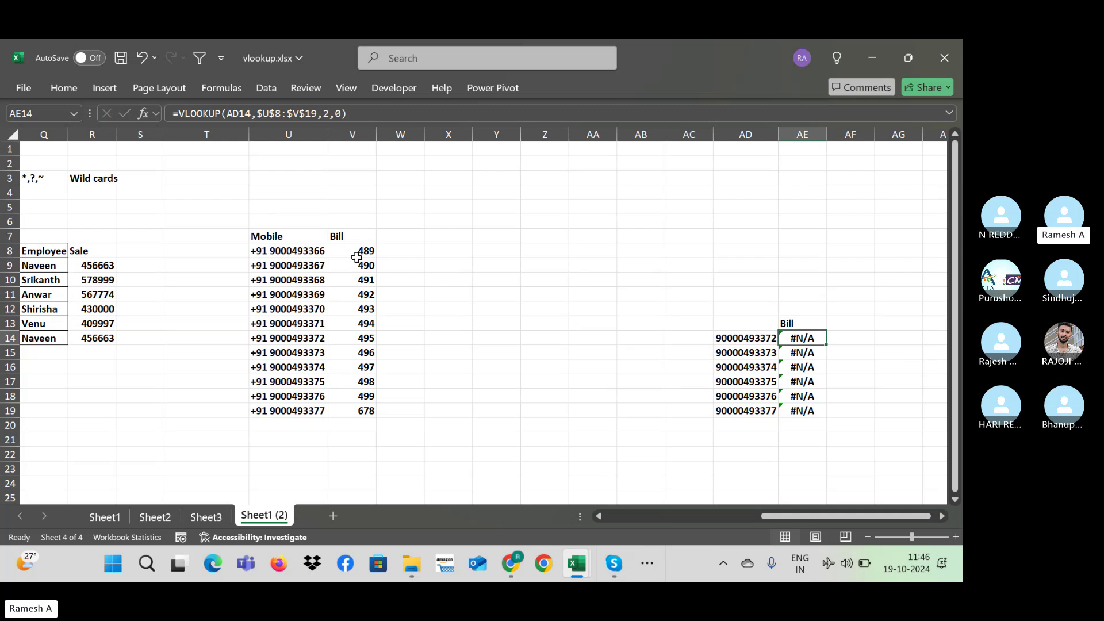
Step: Restart the AE14 VLOOKUP with "+91"&AD14 as the lookup value
left_click(230, 113)
key("Escape")
type("=vloo")
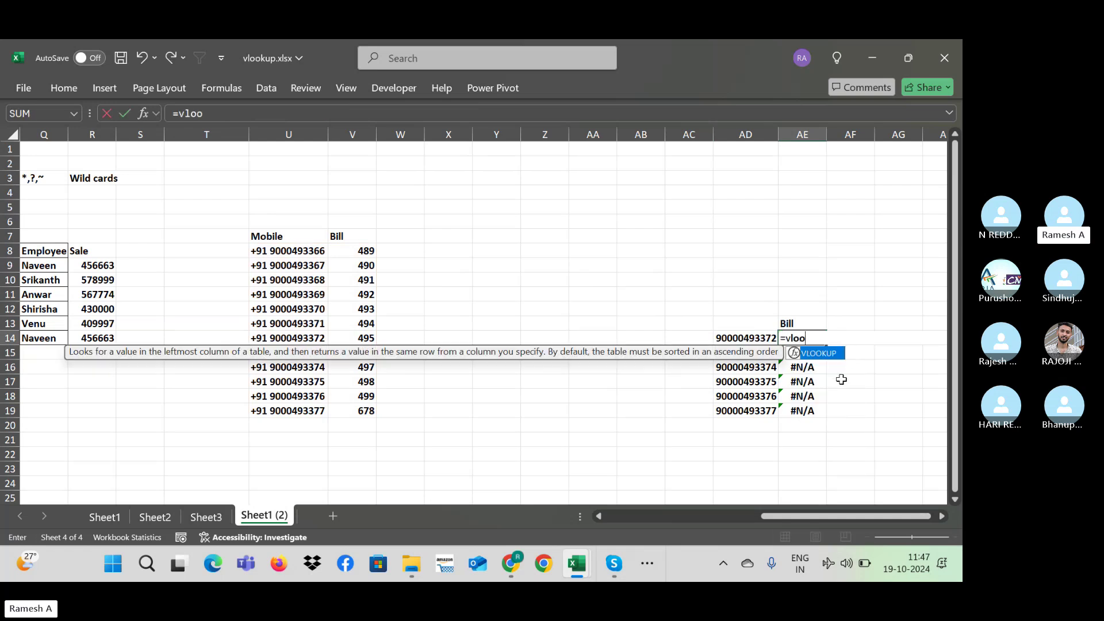
type("kup(\"+91")
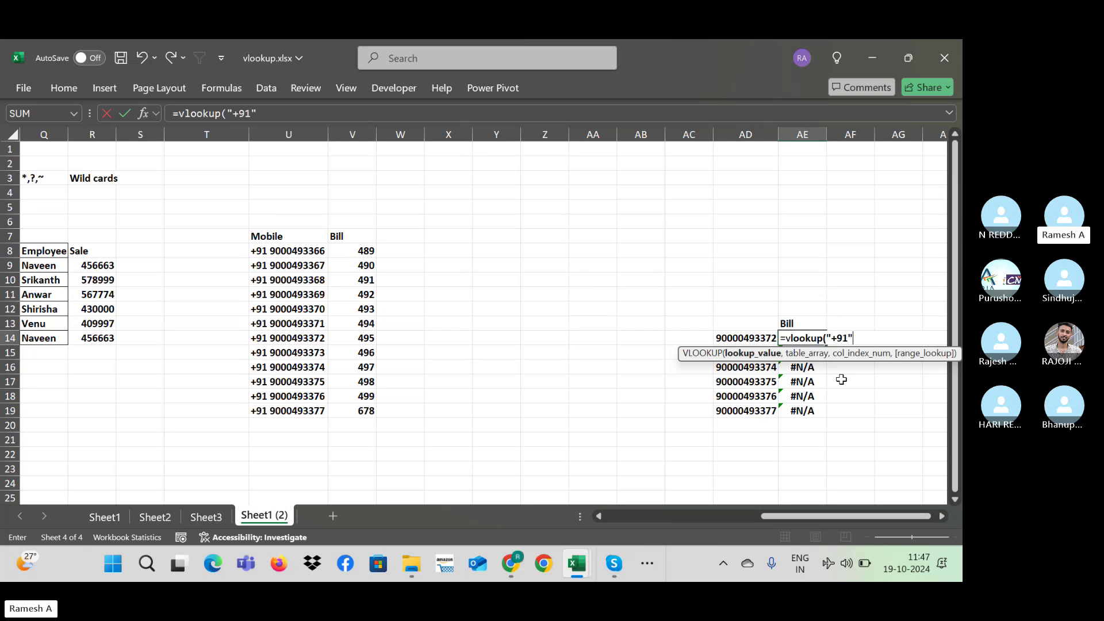
type("&")
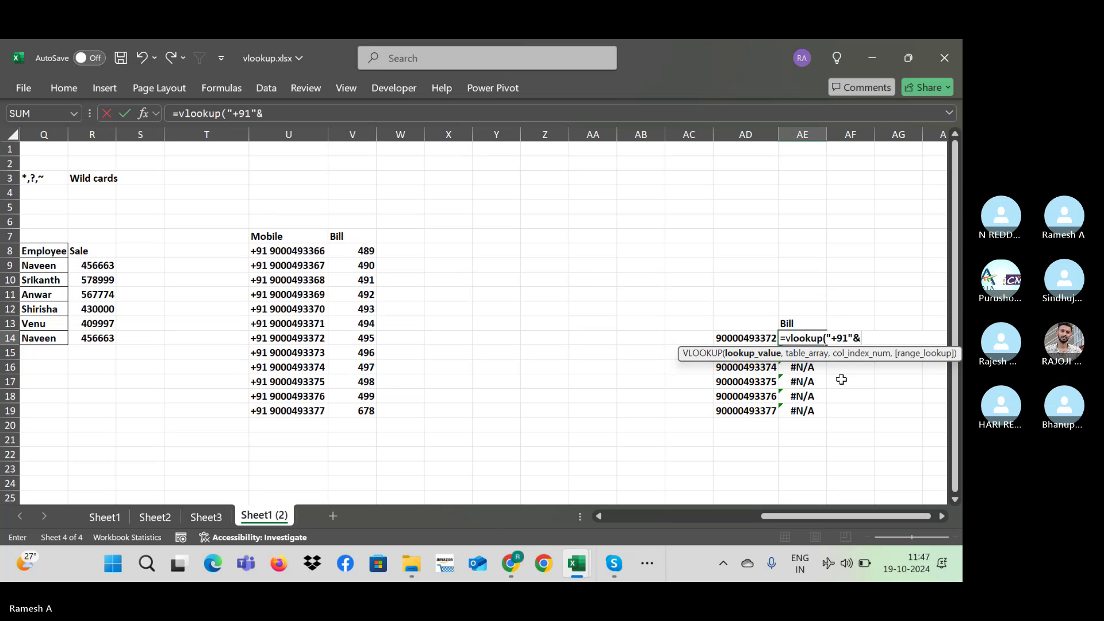
left_click(759, 337)
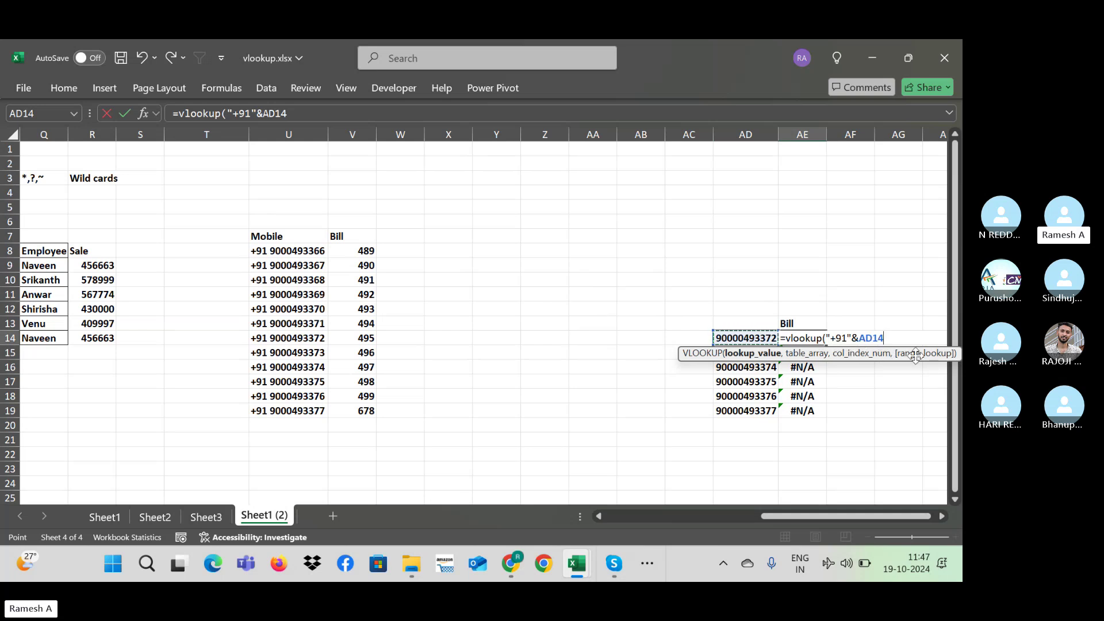
Step: Complete it with absolute range $U$8:$V$19, column 2 and exact match 0
type(",")
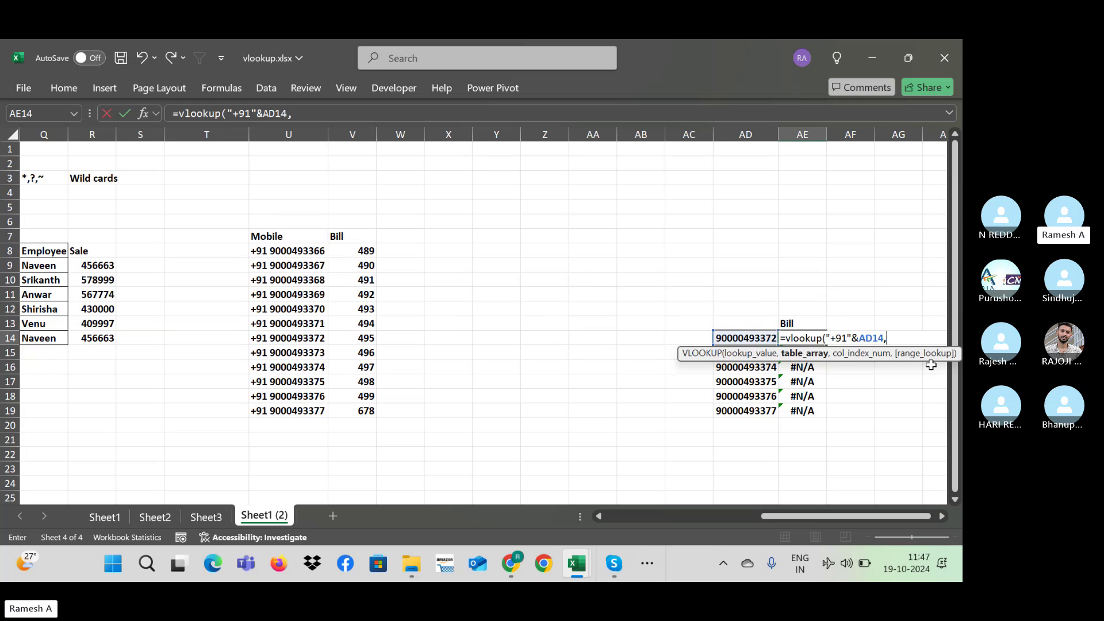
left_click(269, 248)
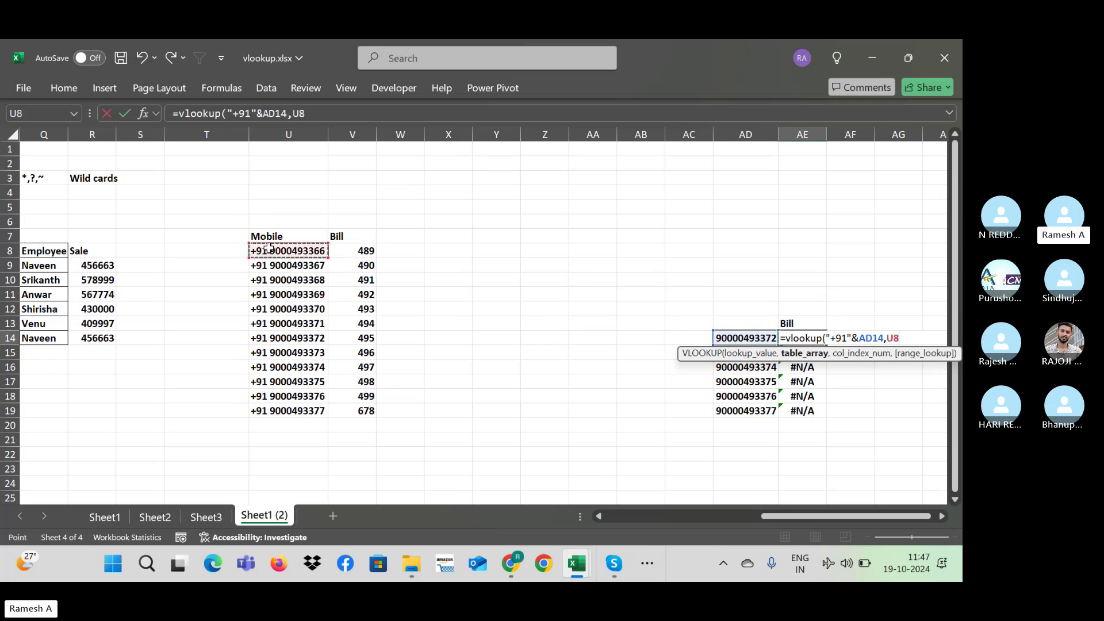
key("shift+Page_Down")
key("shift+Page_Up")
key("shift+Right")
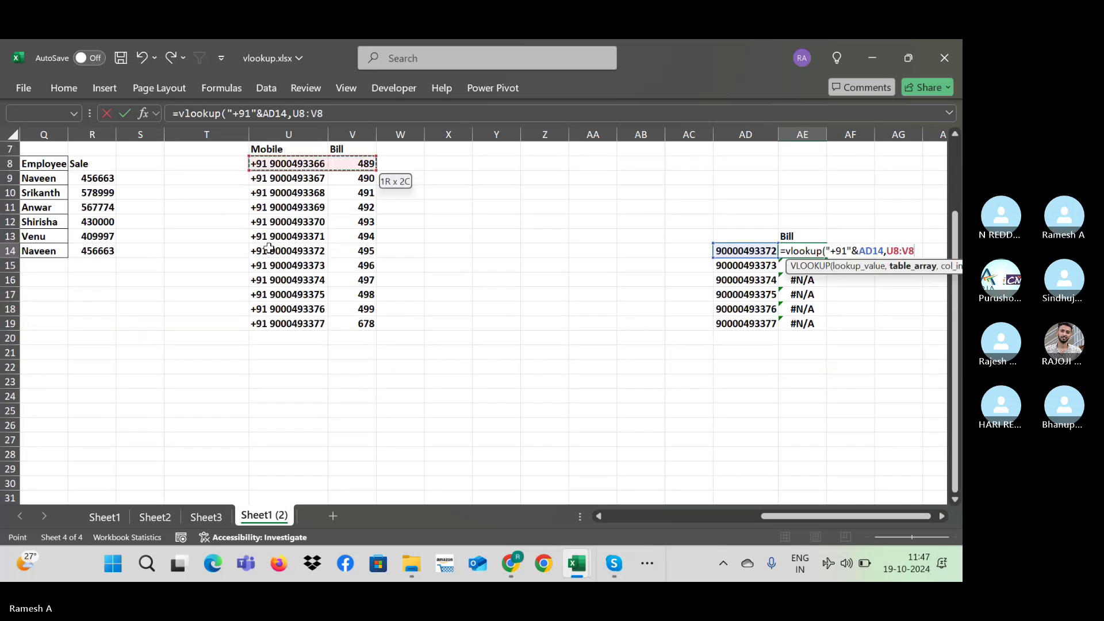
key("ctrl+shift+Down")
key("F4")
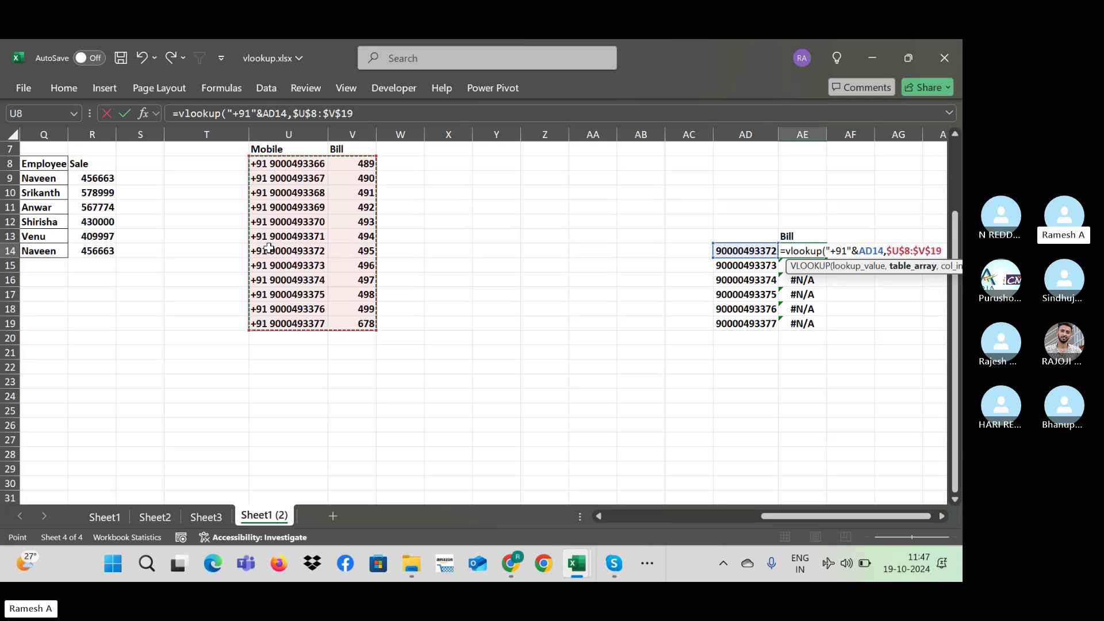
type(",2,0")
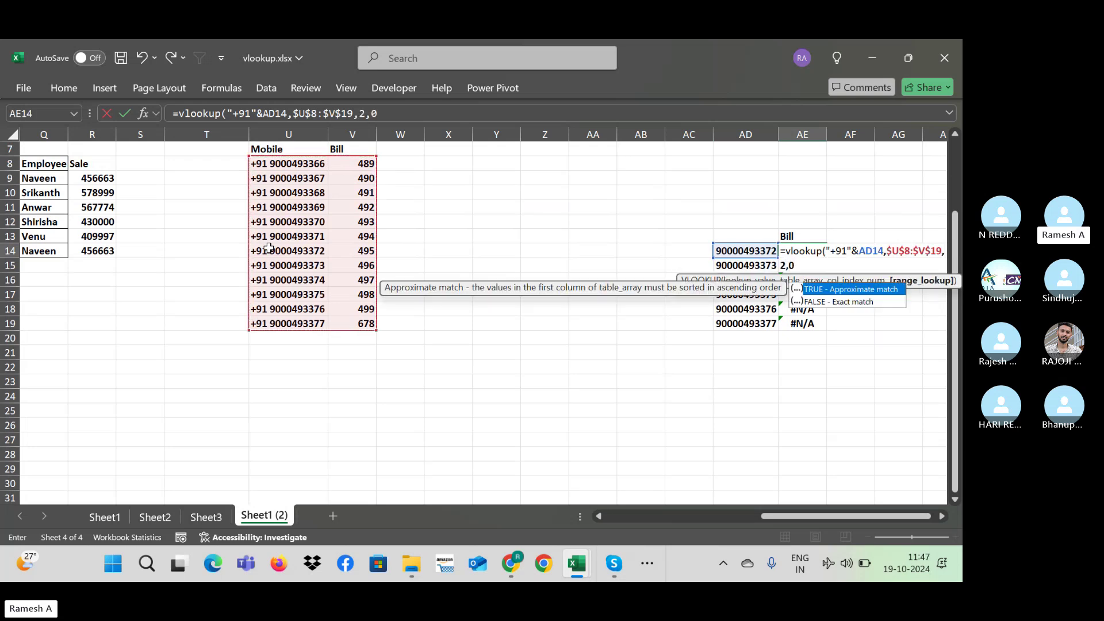
key("ctrl+Return")
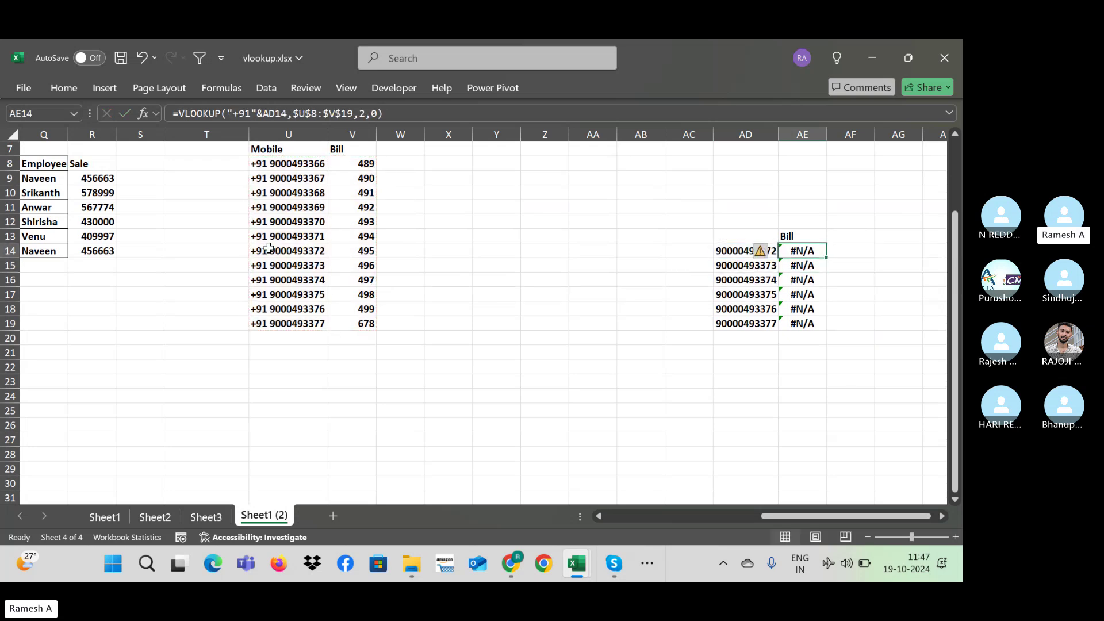
Step: Change the AE14 lookup value to "+91 "&AD14, with a space after +91
double_click(268, 166)
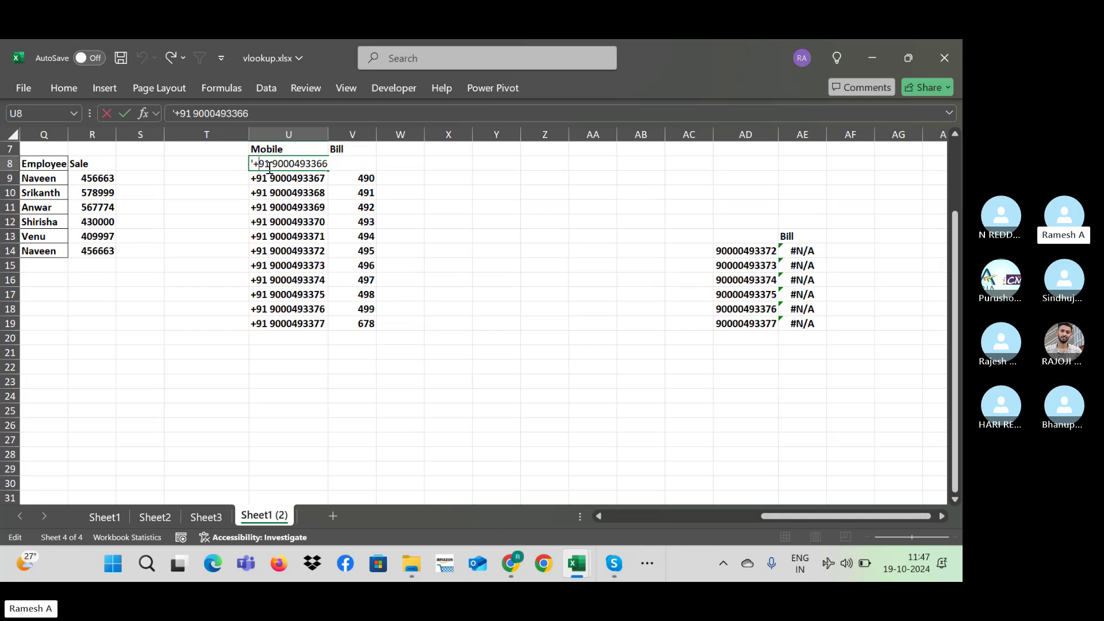
key("Escape")
double_click(851, 251)
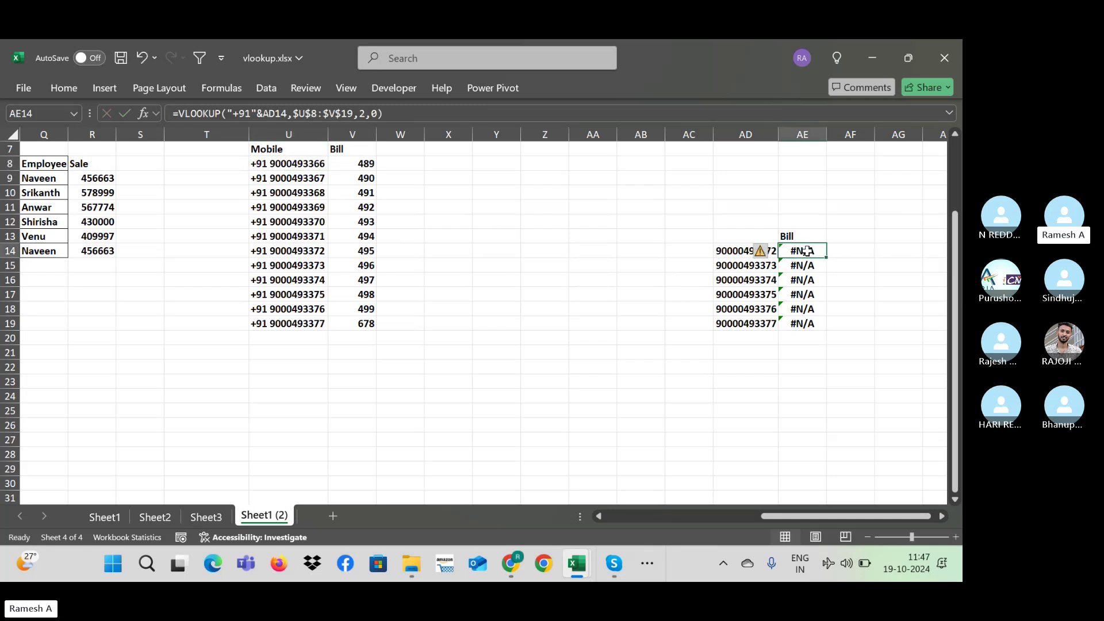
left_click(856, 252)
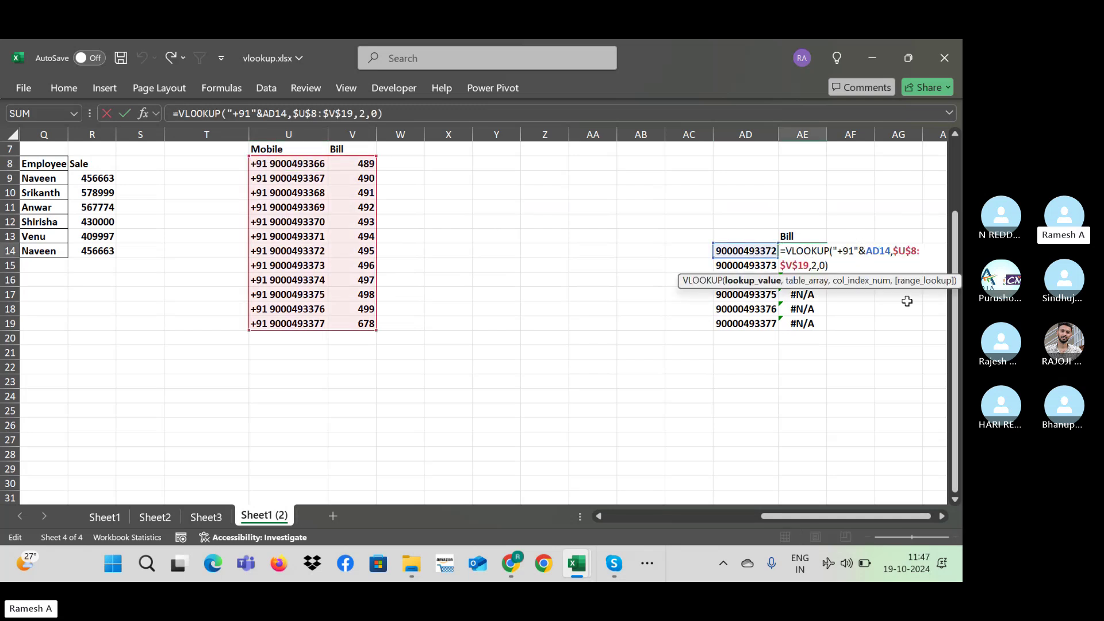
key("ctrl+Return")
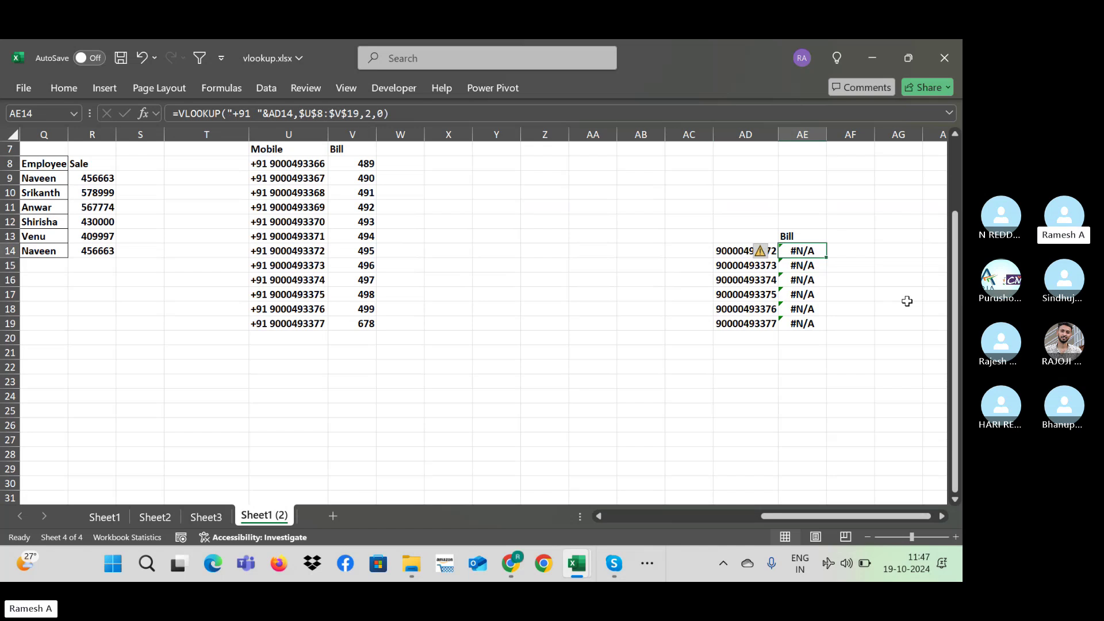
Step: Try deleting U8's leading apostrophe, cancel it, and select the Mobile numbers U8:U19
double_click(288, 163)
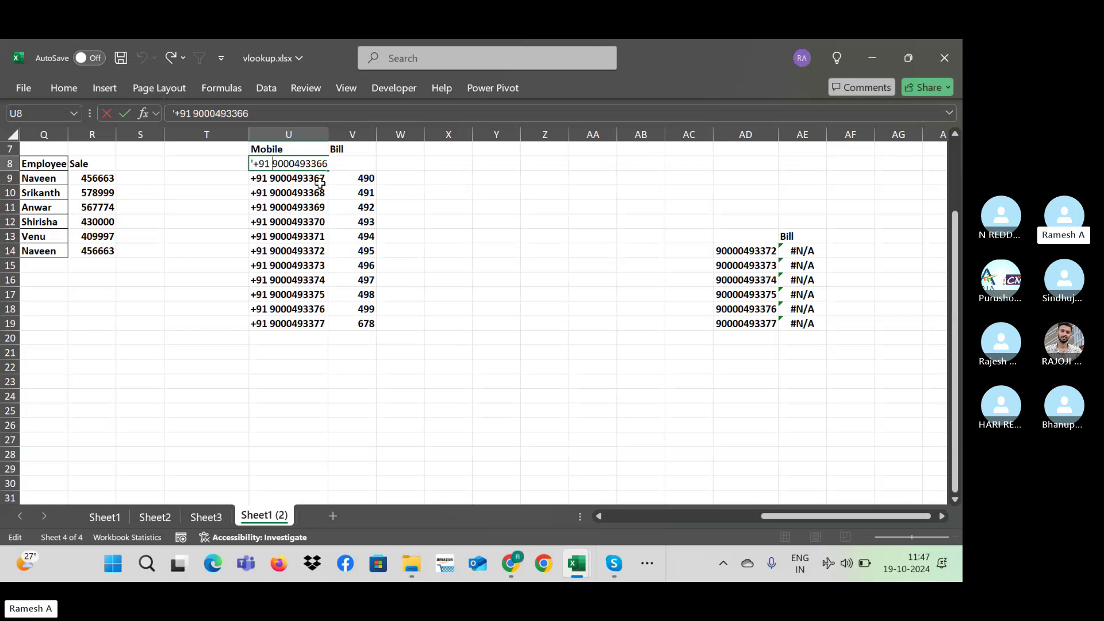
key("Home")
key("Delete")
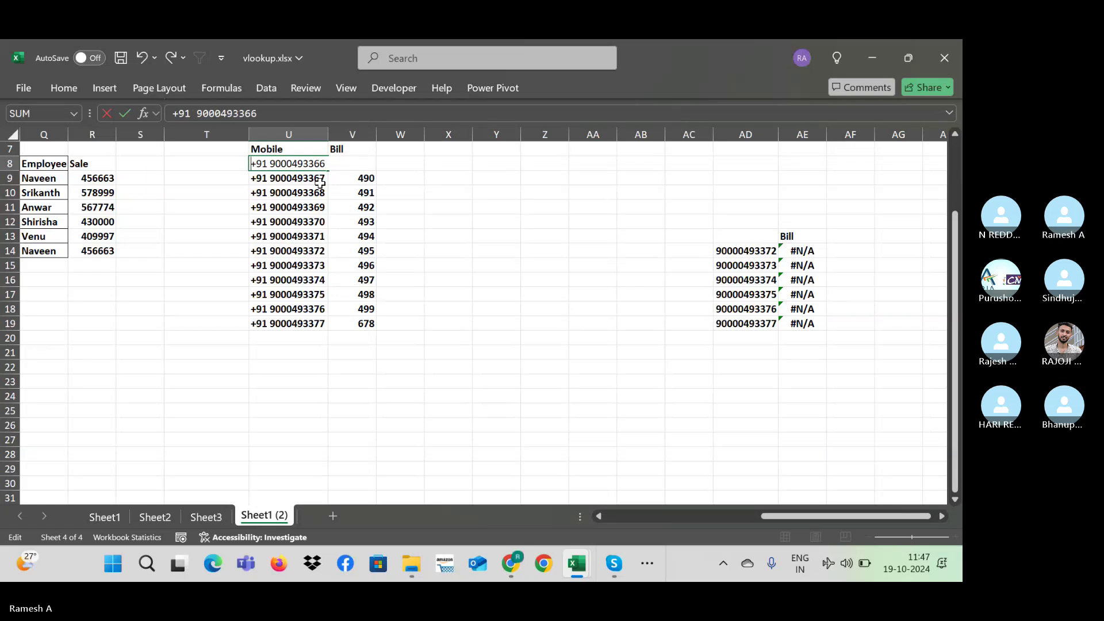
key("Return")
key("Escape")
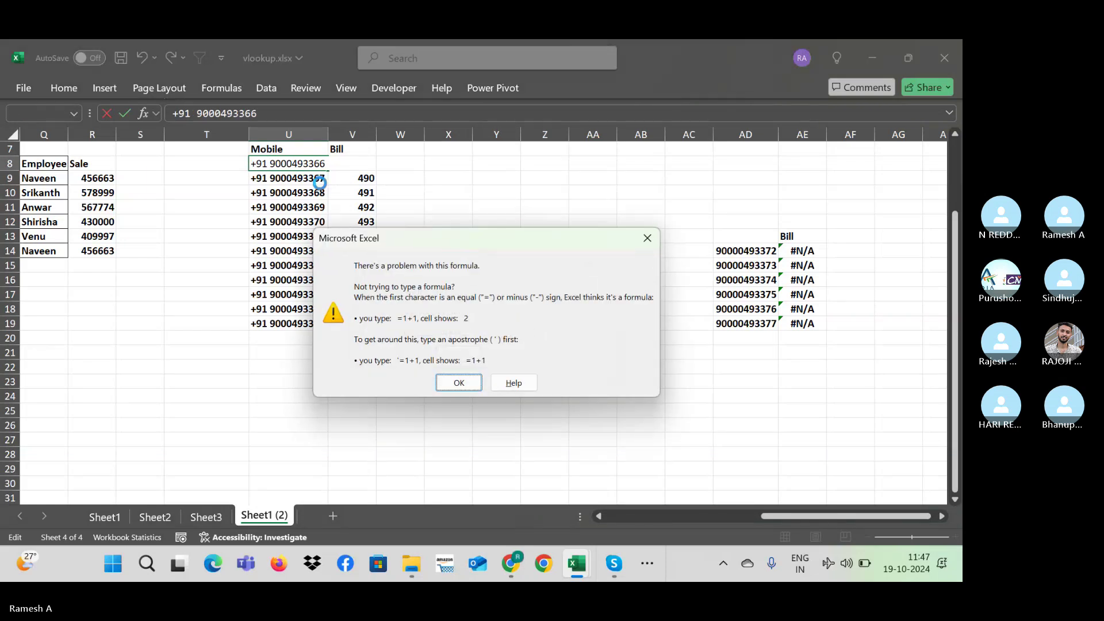
key("Return")
key("Escape")
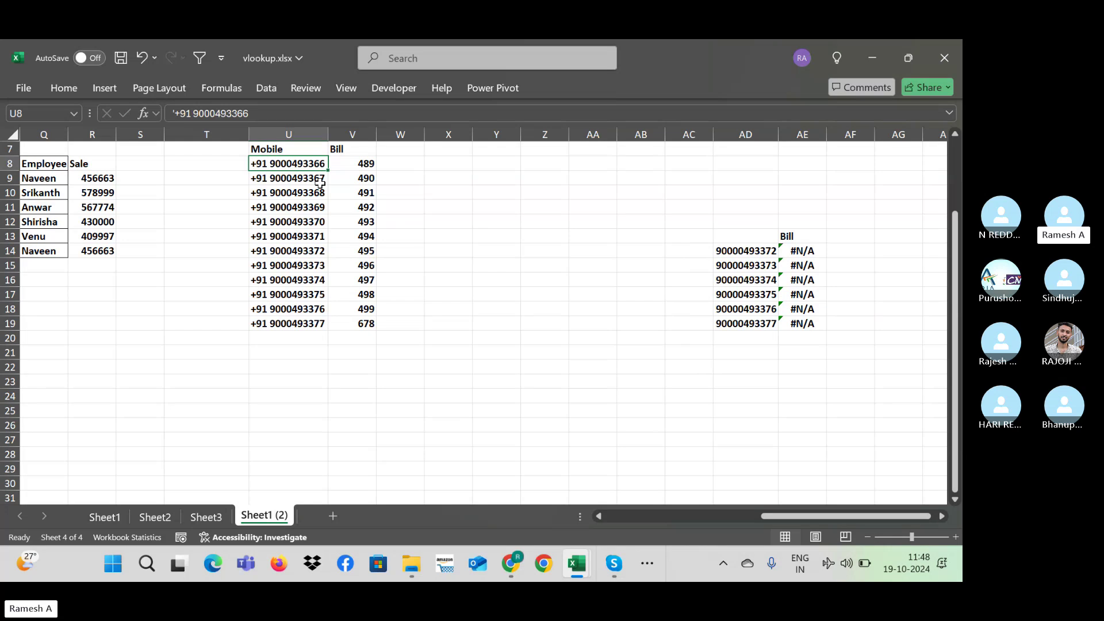
key("ctrl+shift+Down")
Step: Apply the Text number format to the Mobile numbers in U8:U19
left_click(57, 86)
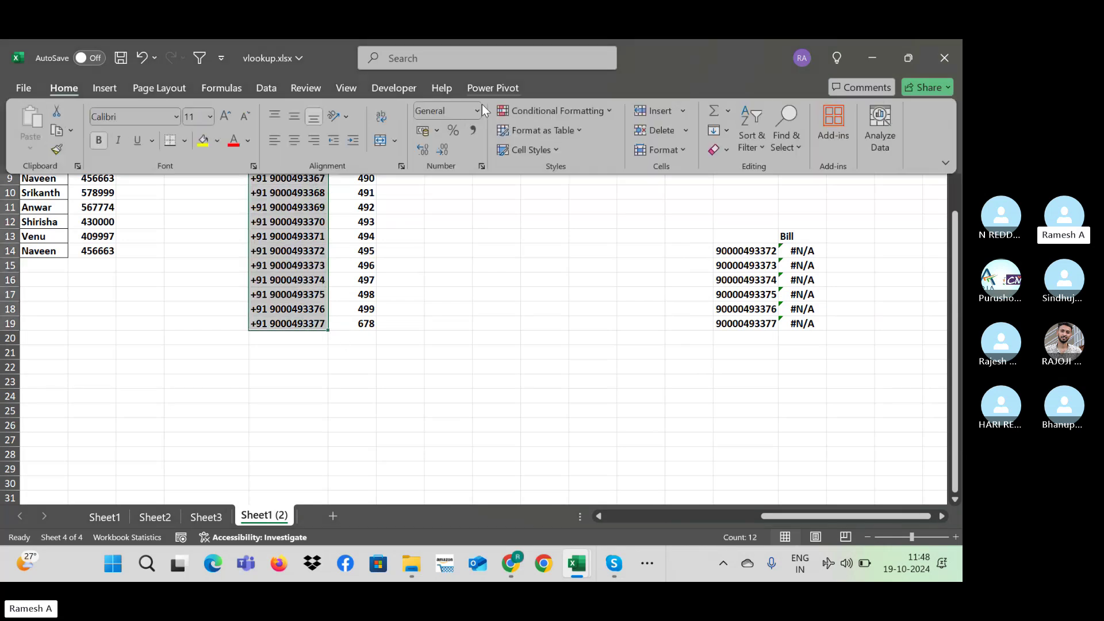
left_click(477, 112)
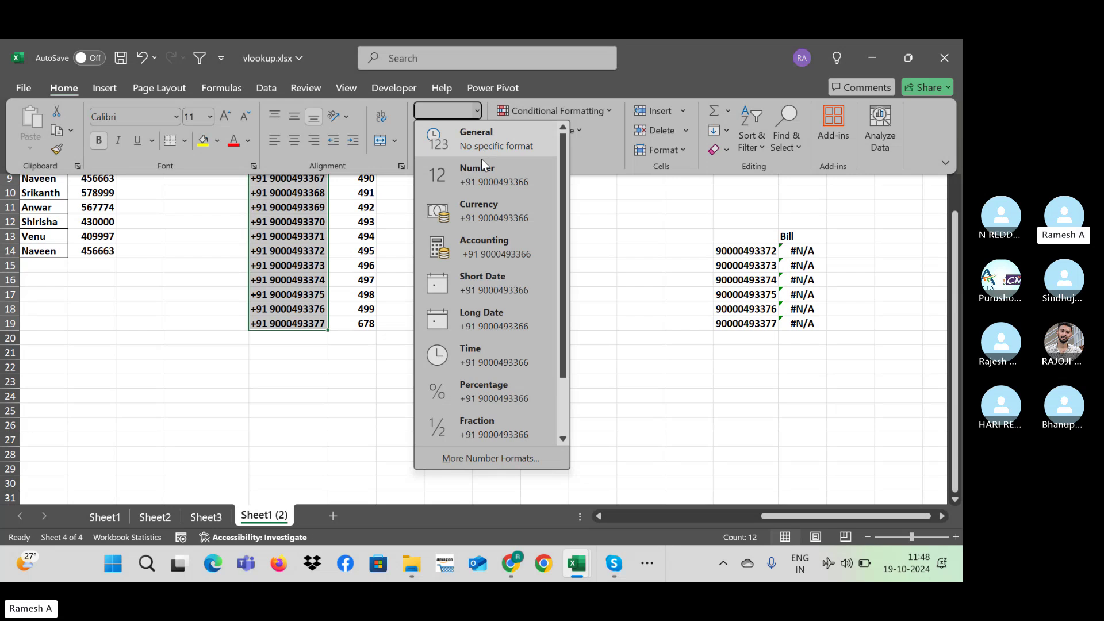
key("Escape")
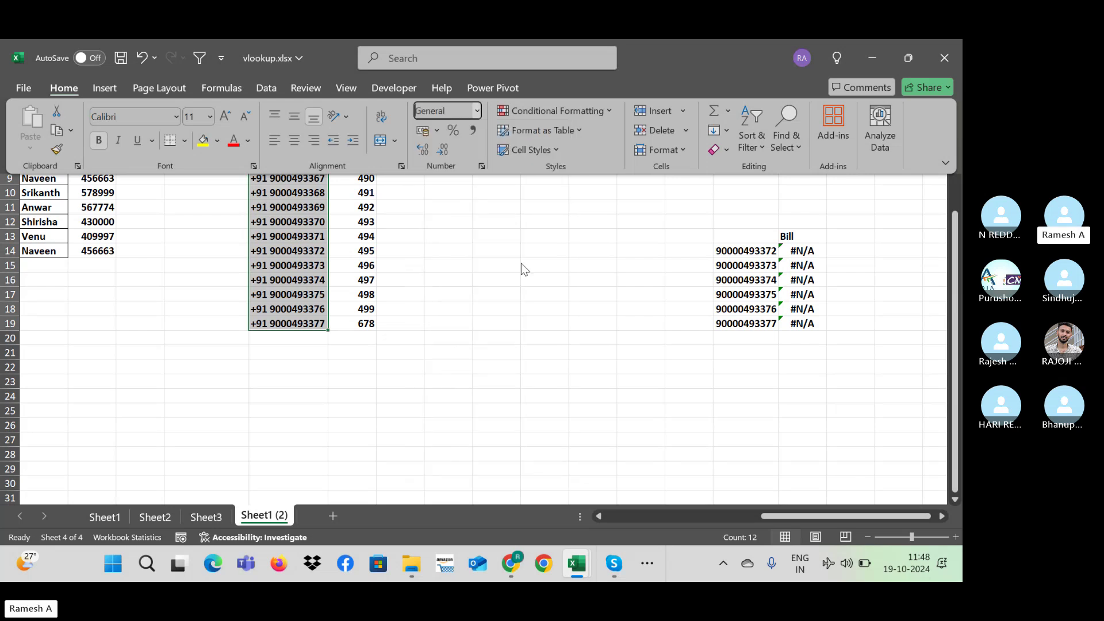
key("Escape")
key("ctrl+1")
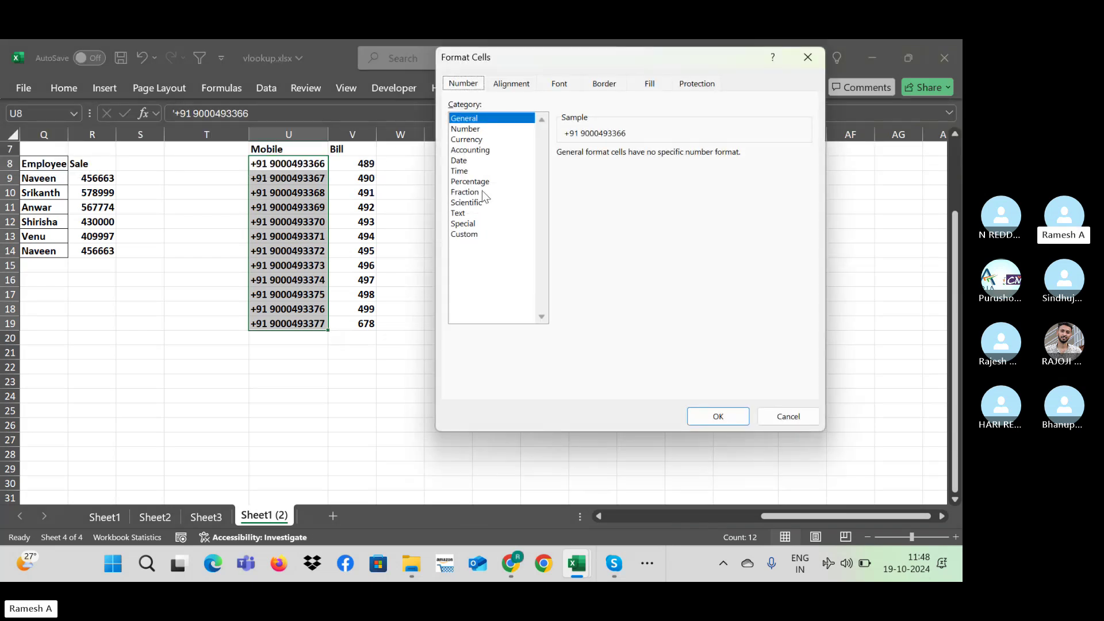
left_click(476, 203)
left_click(467, 213)
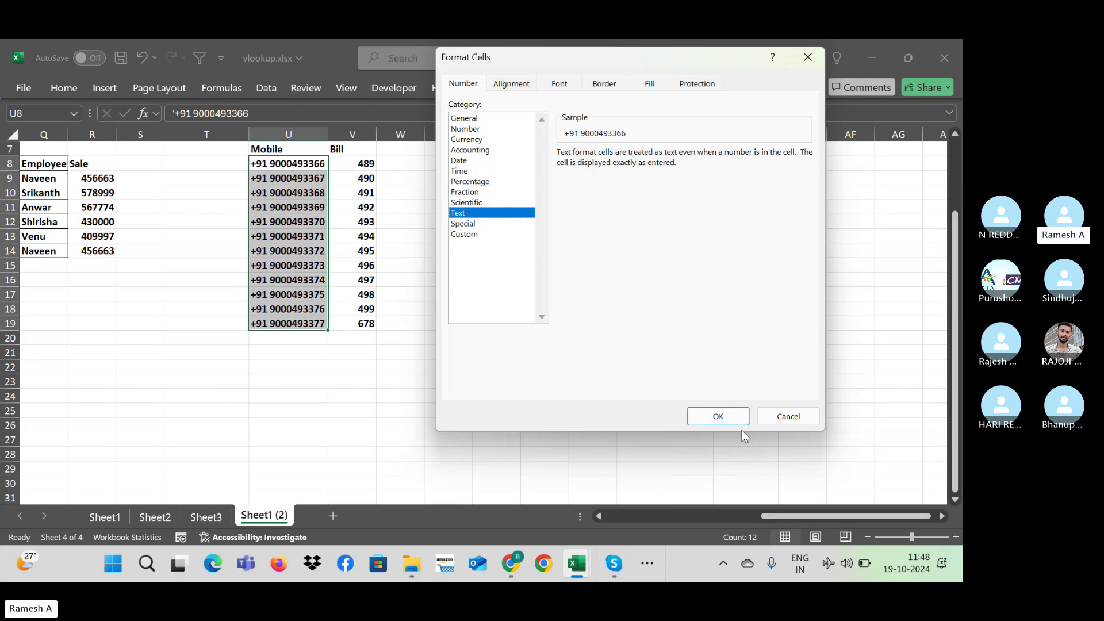
left_click(736, 415)
Step: Add an apostrophe inside the lookup value of the AE14 VLOOKUP
left_click(802, 252)
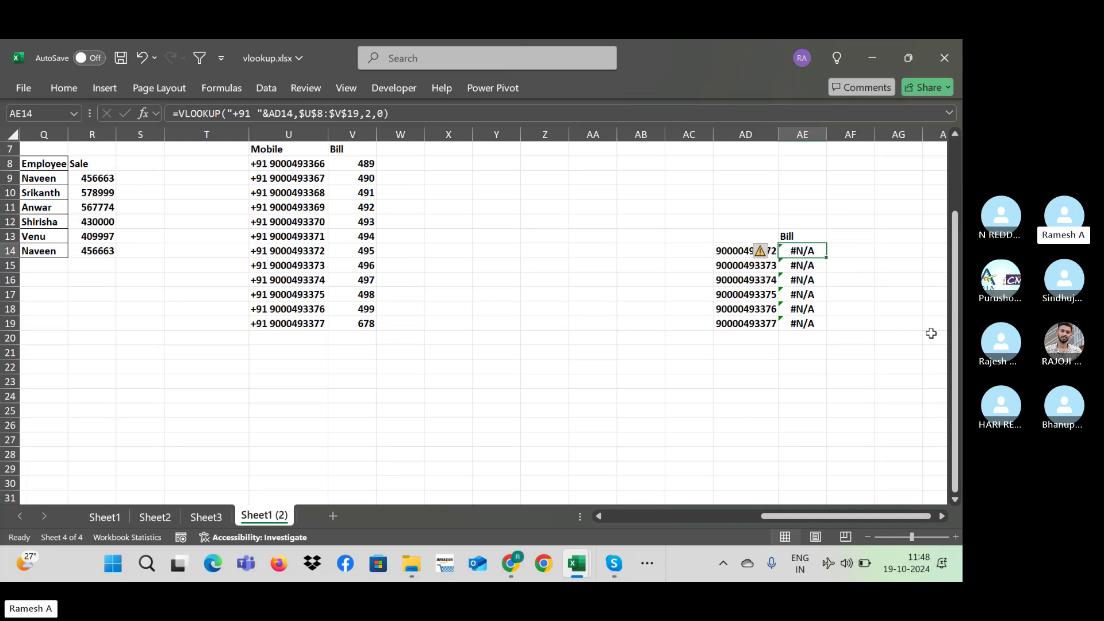
left_click(759, 251)
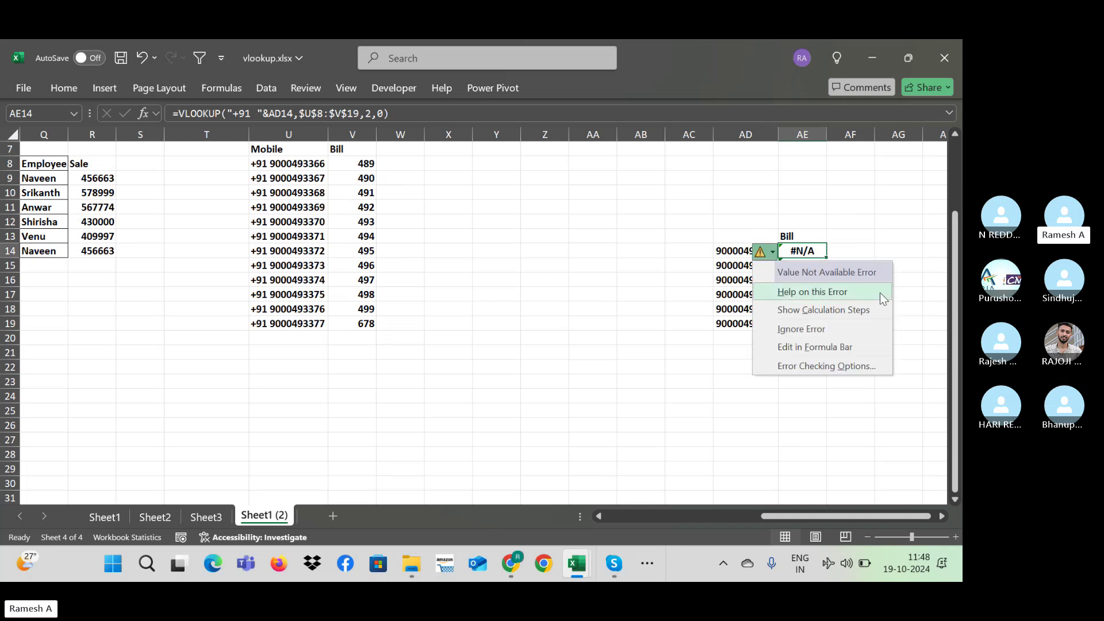
left_click(804, 251)
double_click(804, 251)
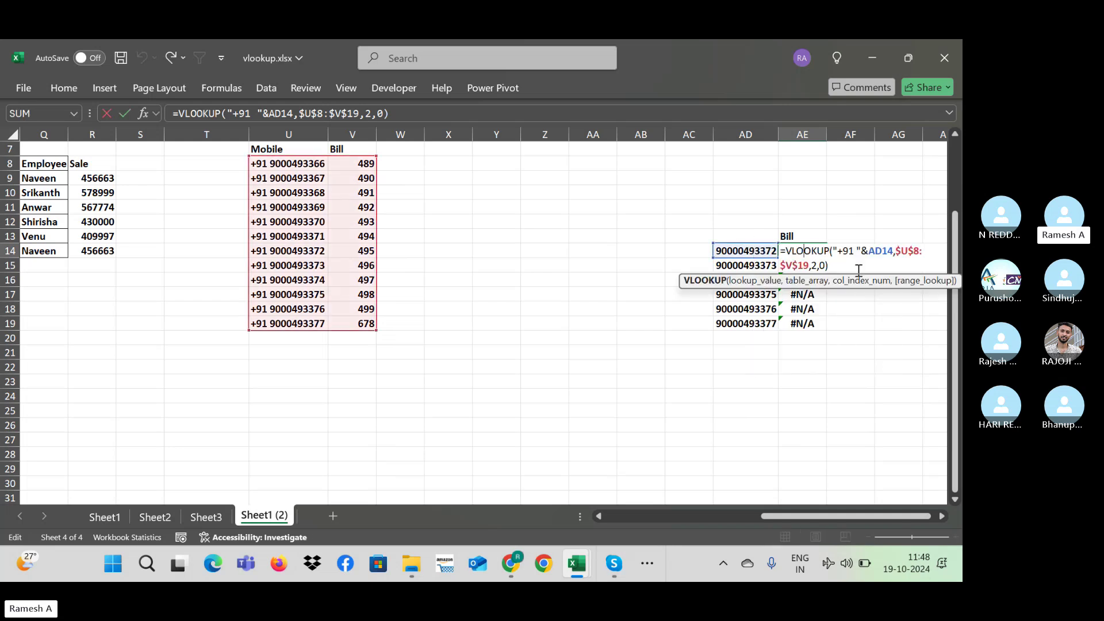
left_click(836, 254)
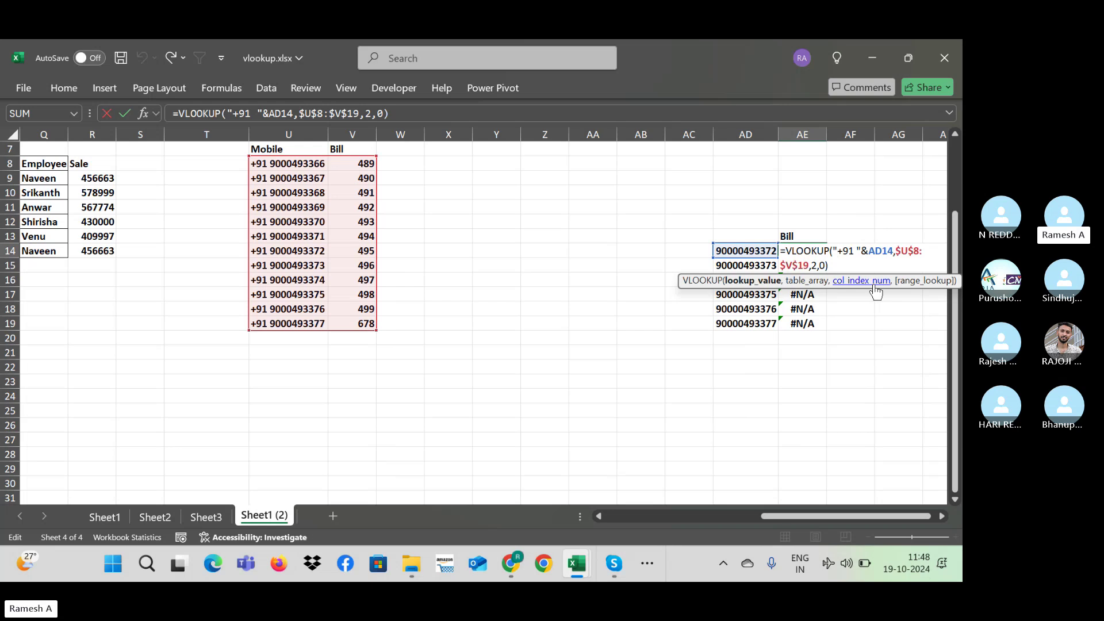
type("'")
key("Return")
Step: Delete the #N/A lookup formulas in AE14:AE19
key("Up")
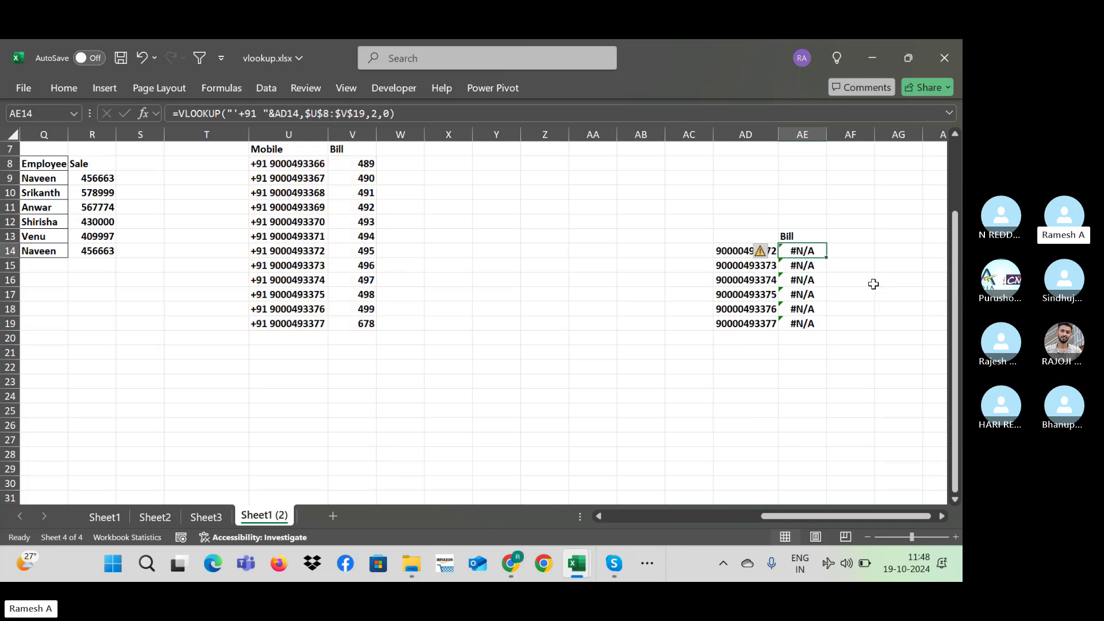
key("ctrl+shift+Down")
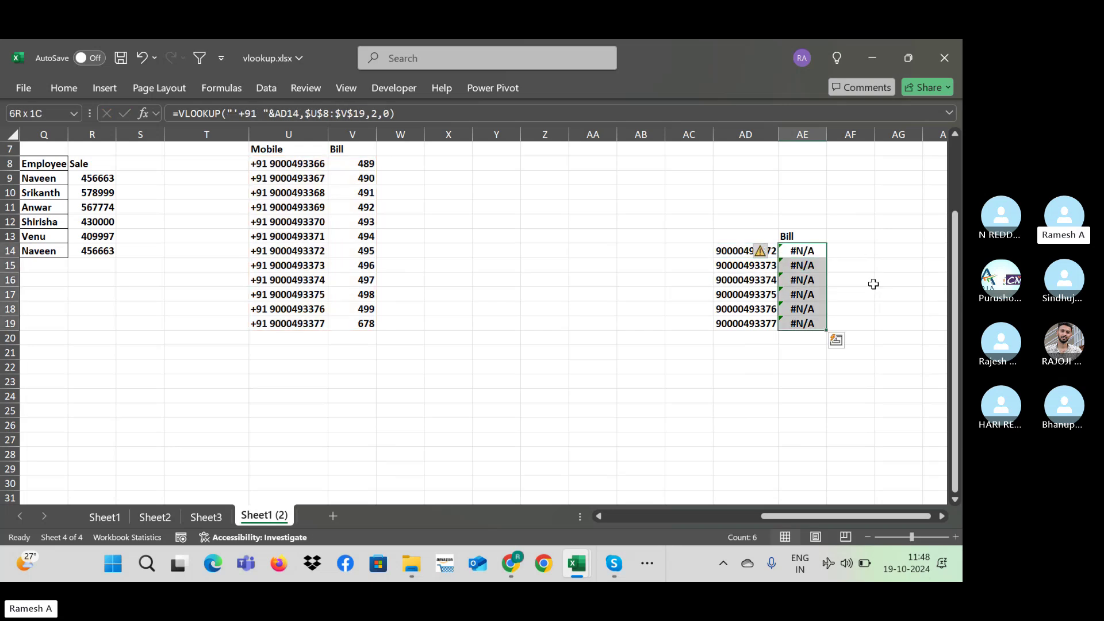
key("Delete")
key("Left")
key("Left")
key("Right")
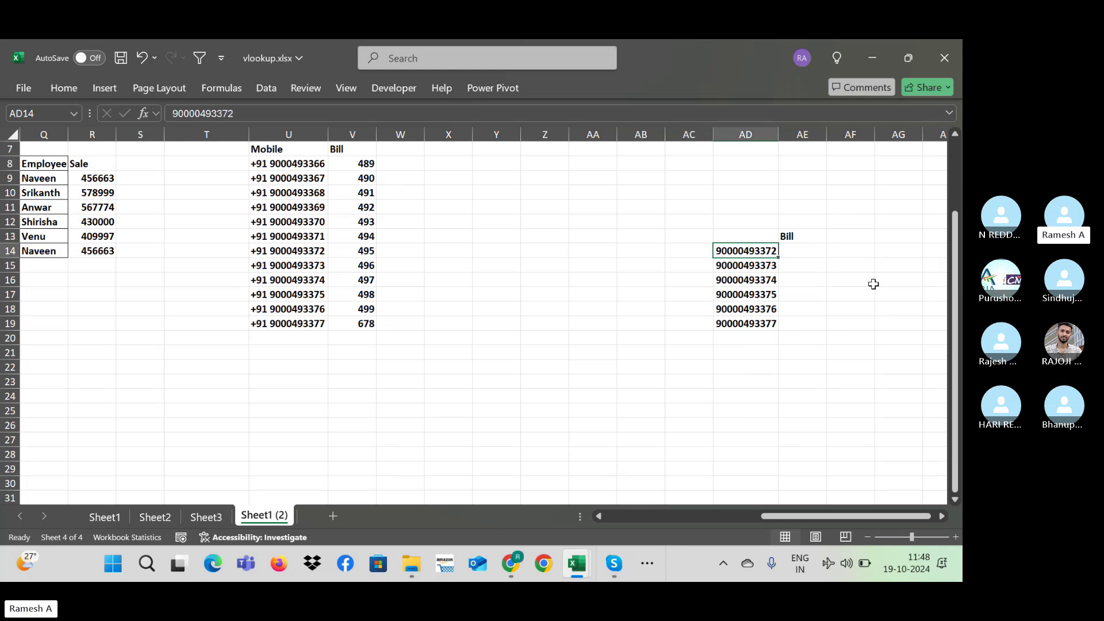
key("Down")
key("Up")
key("ctrl+c")
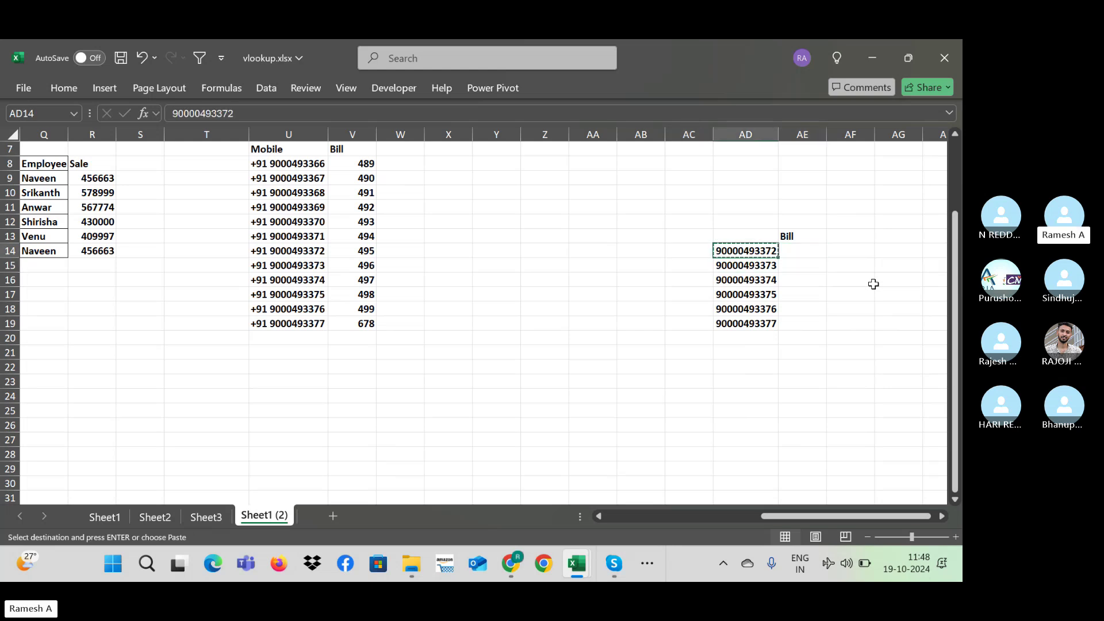
key("ctrl+f")
key("ctrl+v")
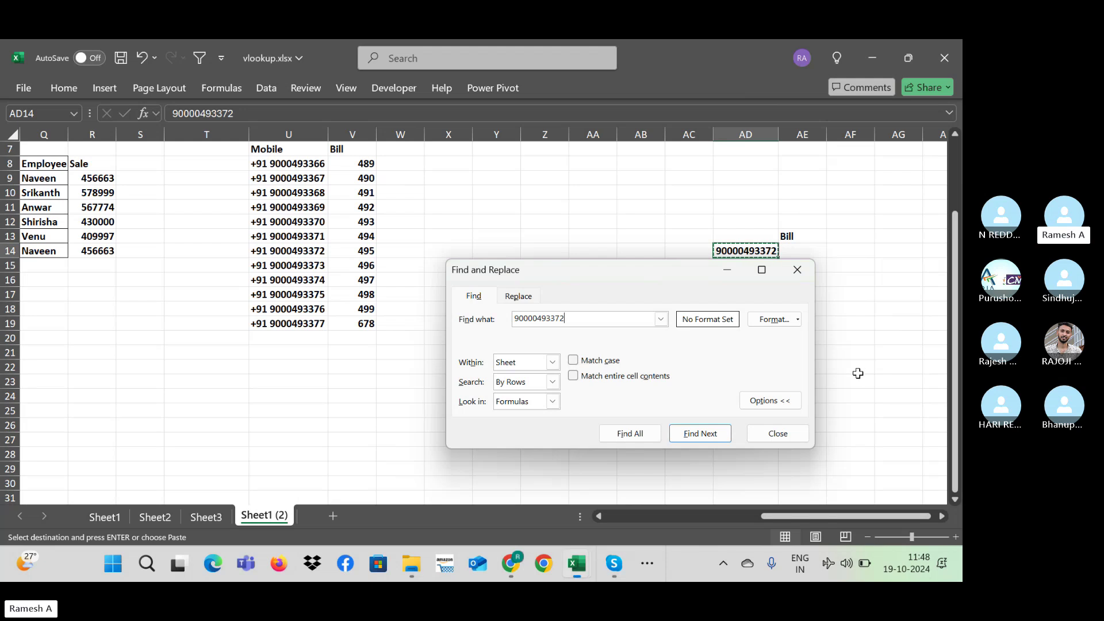
key("Escape")
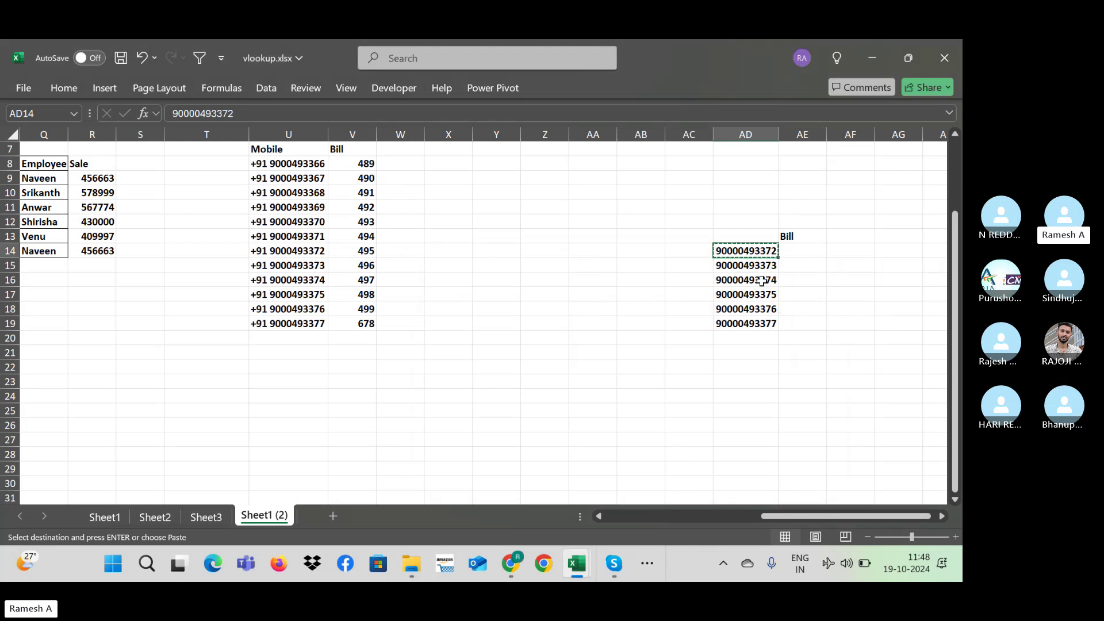
double_click(310, 251)
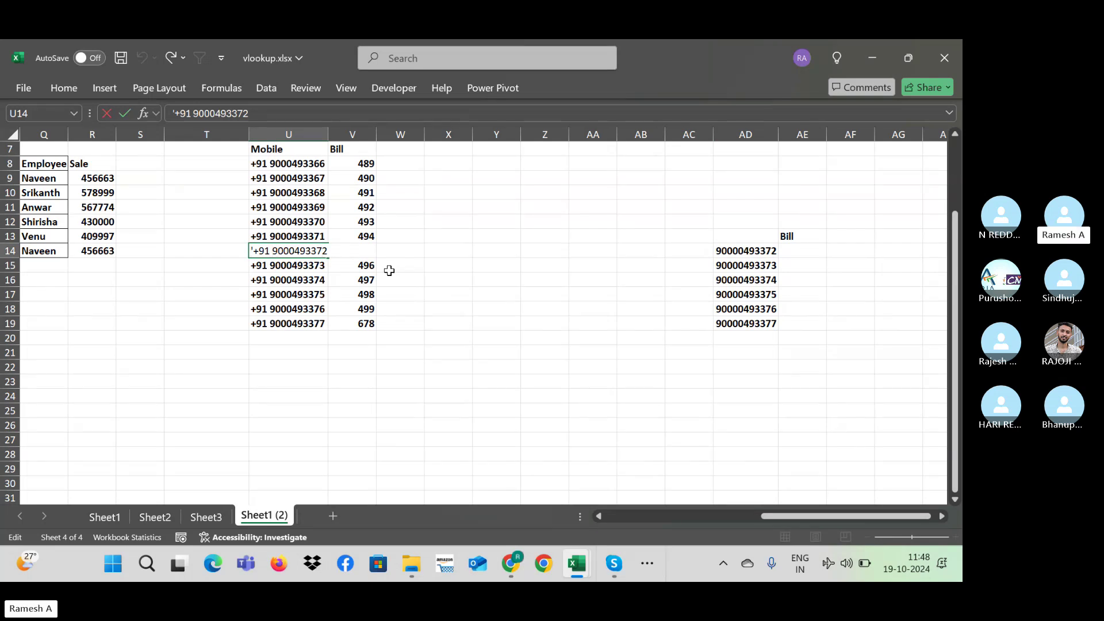
key("BackSpace")
key("Escape")
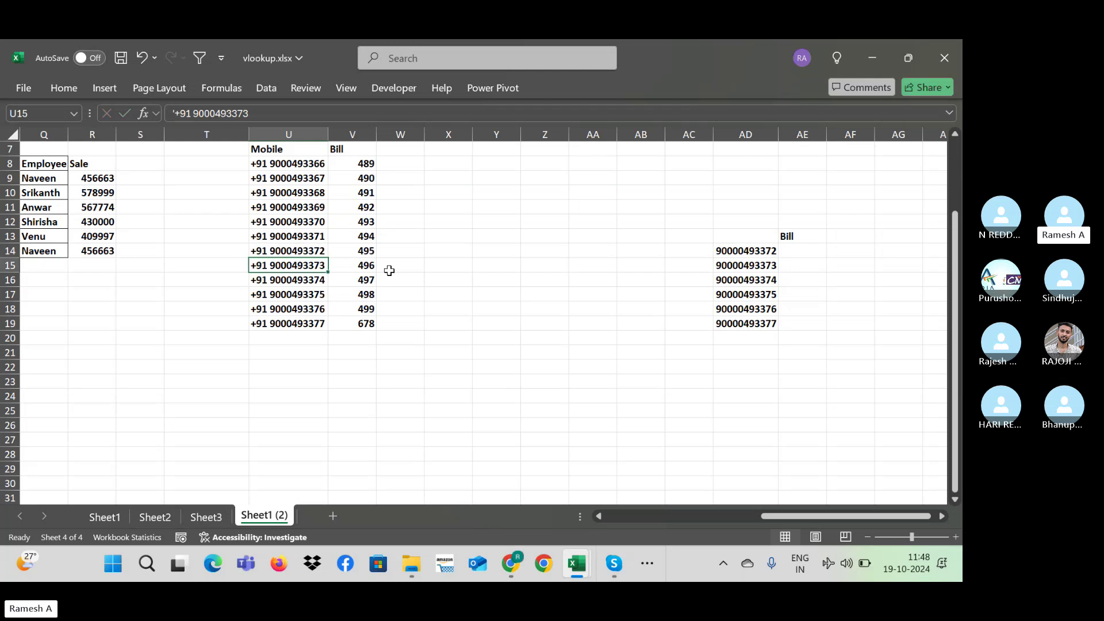
key("Right")
key("Right")
key("Right")
key("Right")
key("Right")
key("Right")
key("Right")
key("Right")
key("Right")
key("Right")
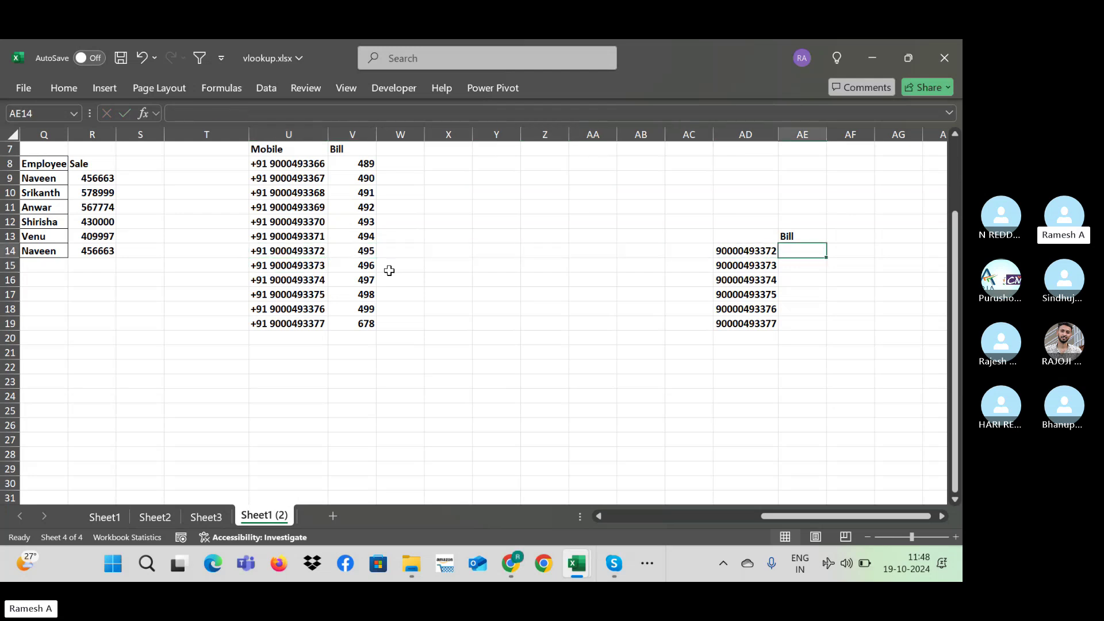
type("=vl")
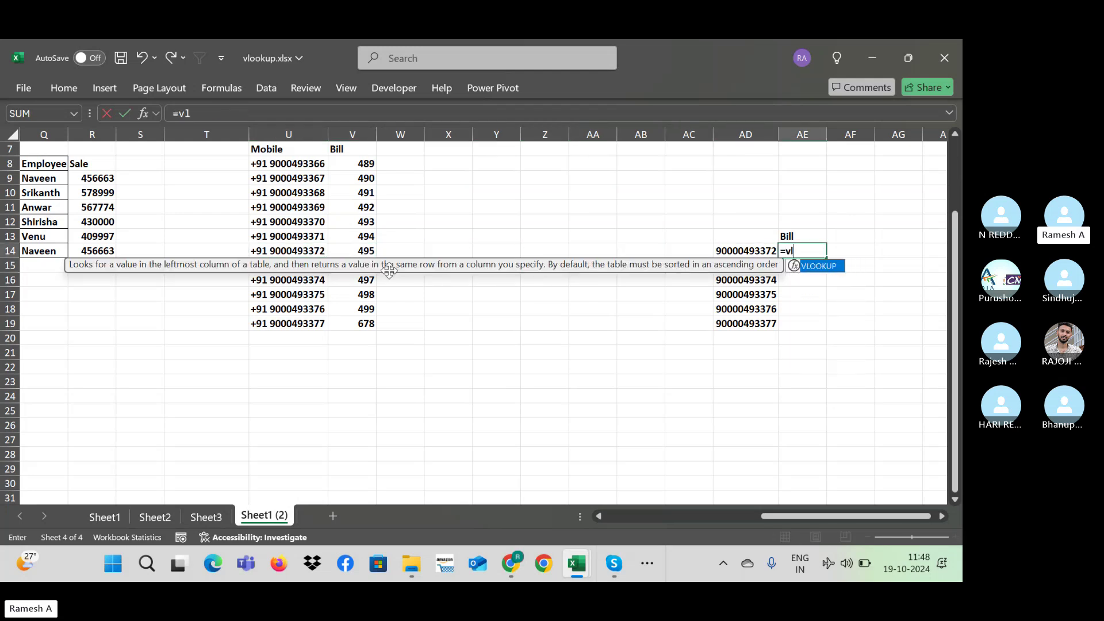
key("Escape")
key("Left")
key("ctrl+c")
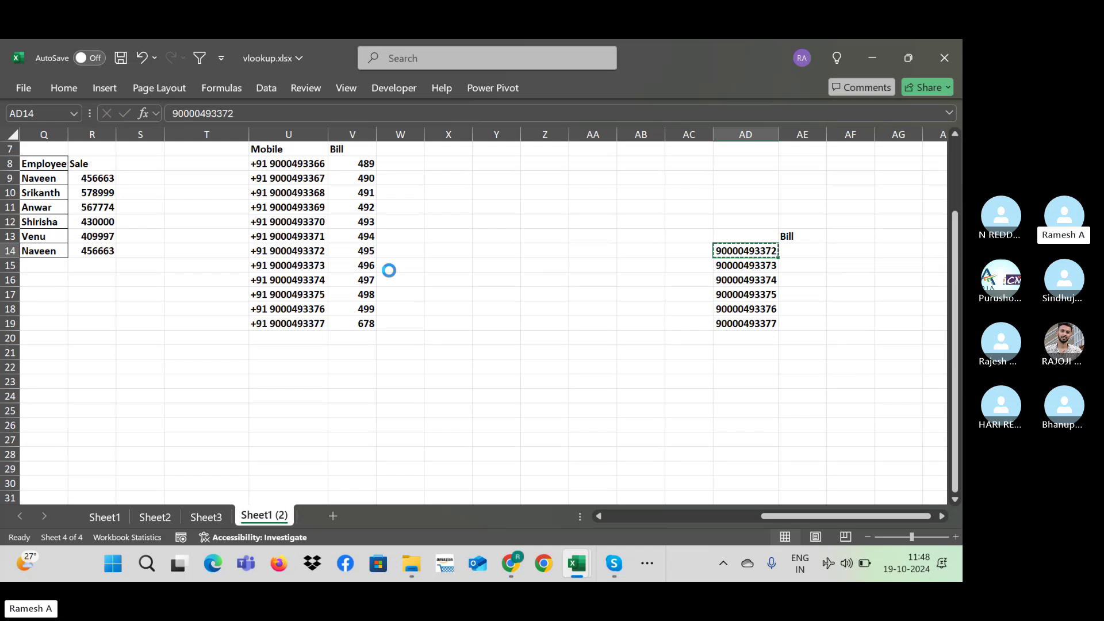
key("ctrl+f")
key("ctrl+v")
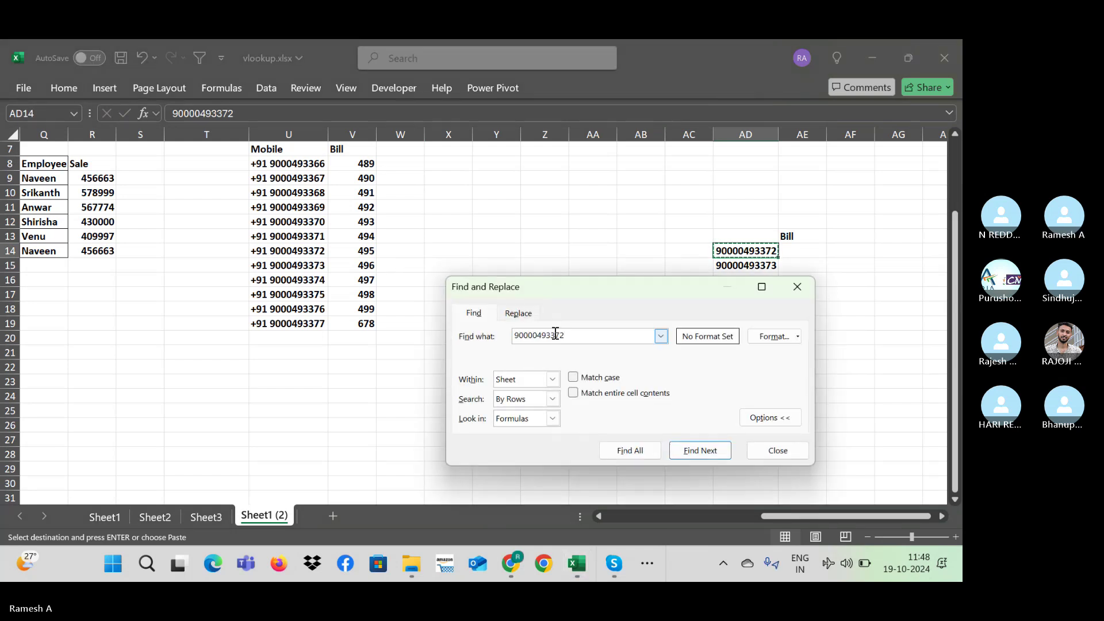
key("Escape")
Step: Inspect the U8 mobile entry to check for a leading apostrophe
left_click(275, 163)
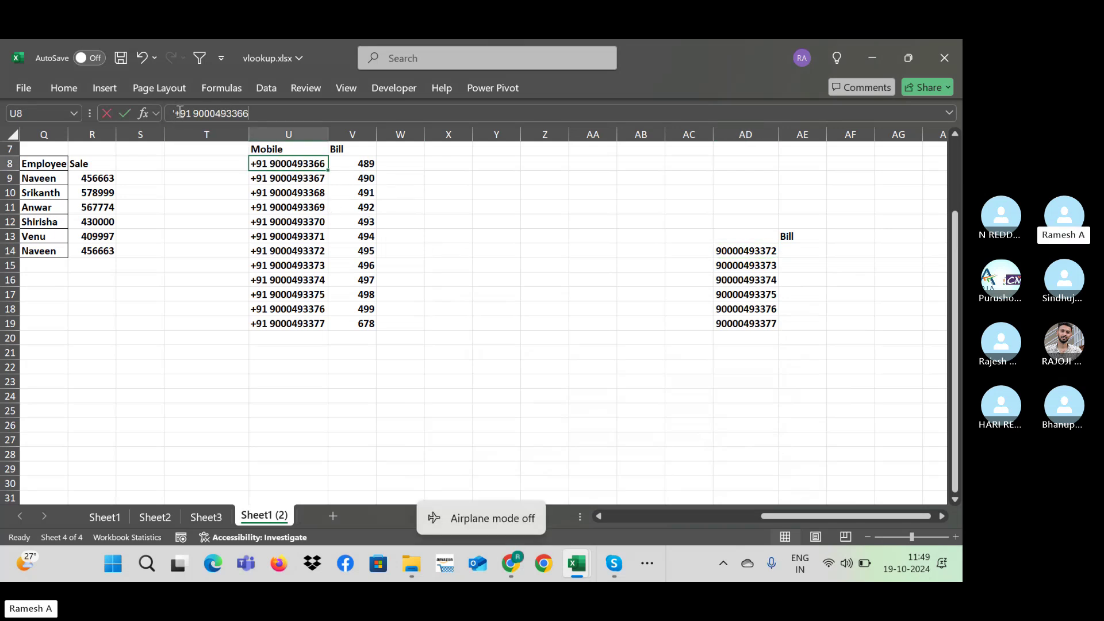
key("F2")
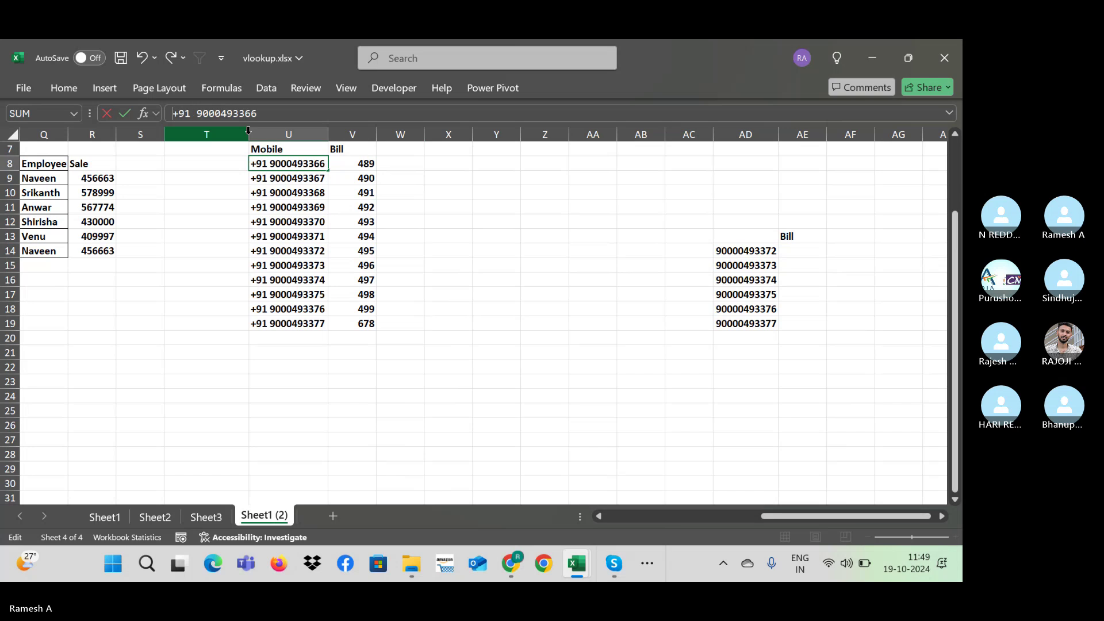
key("Return")
key("Up")
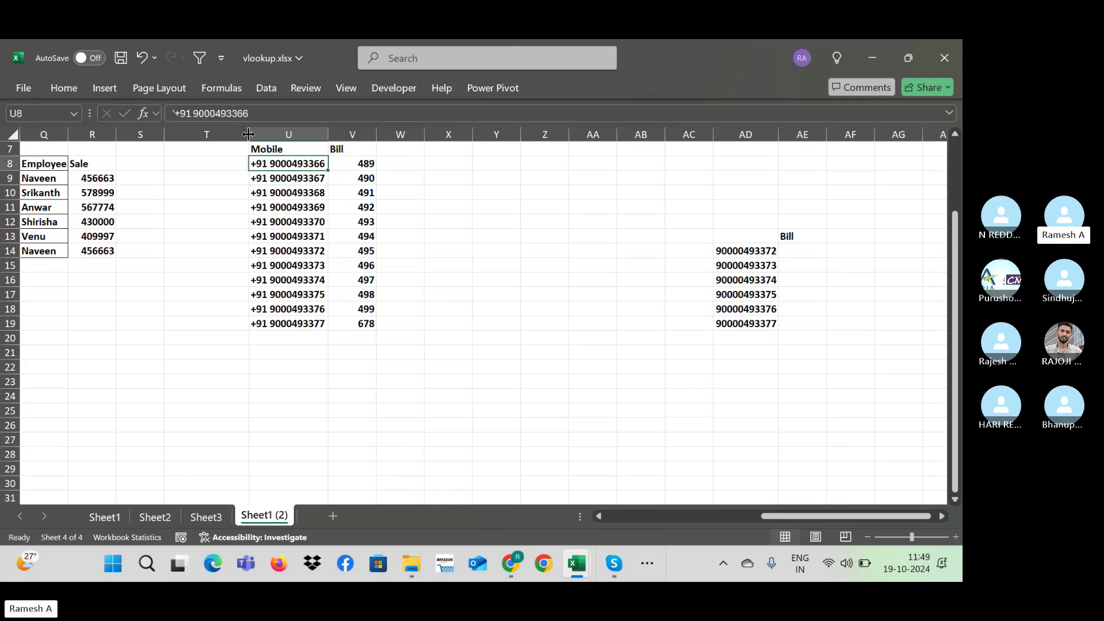
key("Down")
key("Up")
left_click(204, 113)
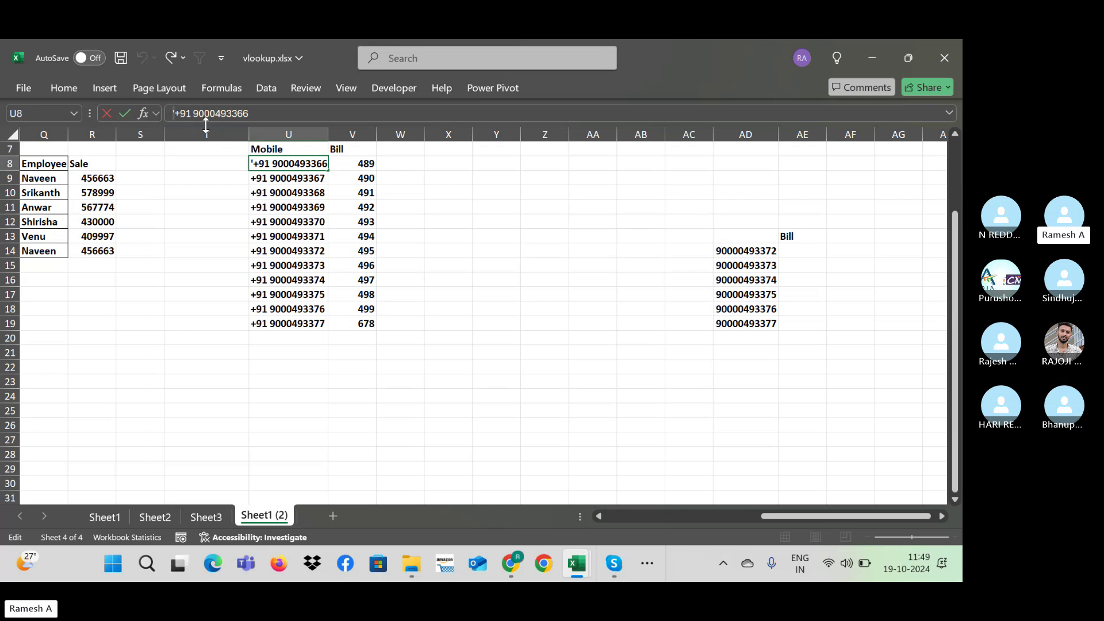
key("Escape")
Step: Replace all apostrophes in U8:U19 with nothing; none are found
key("ctrl+shift+Down")
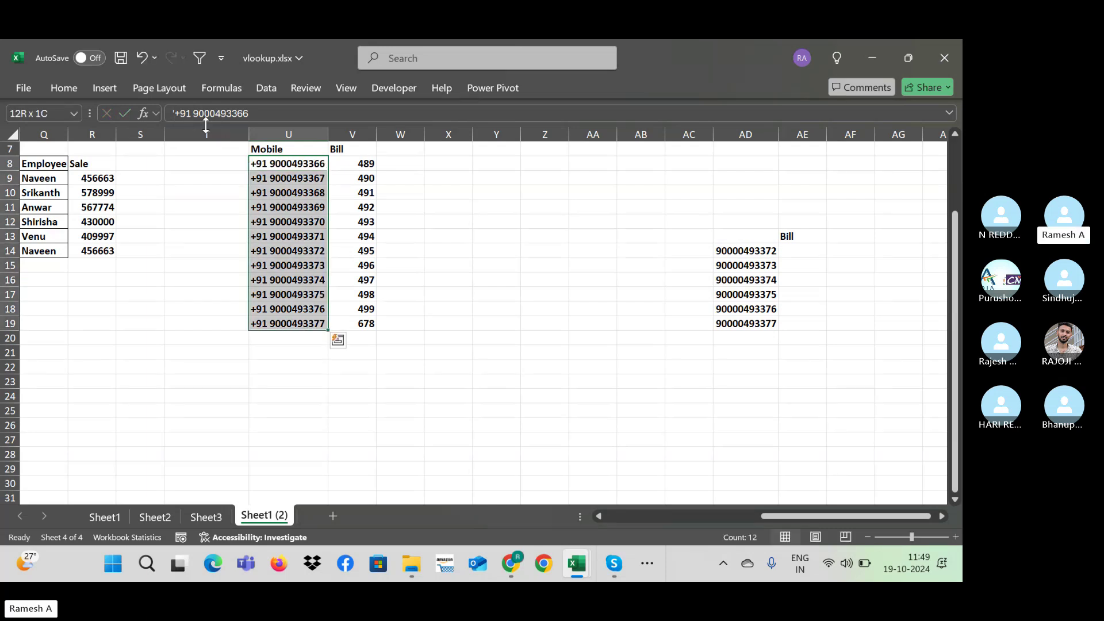
key("ctrl+f")
type("'")
key("ctrl+h")
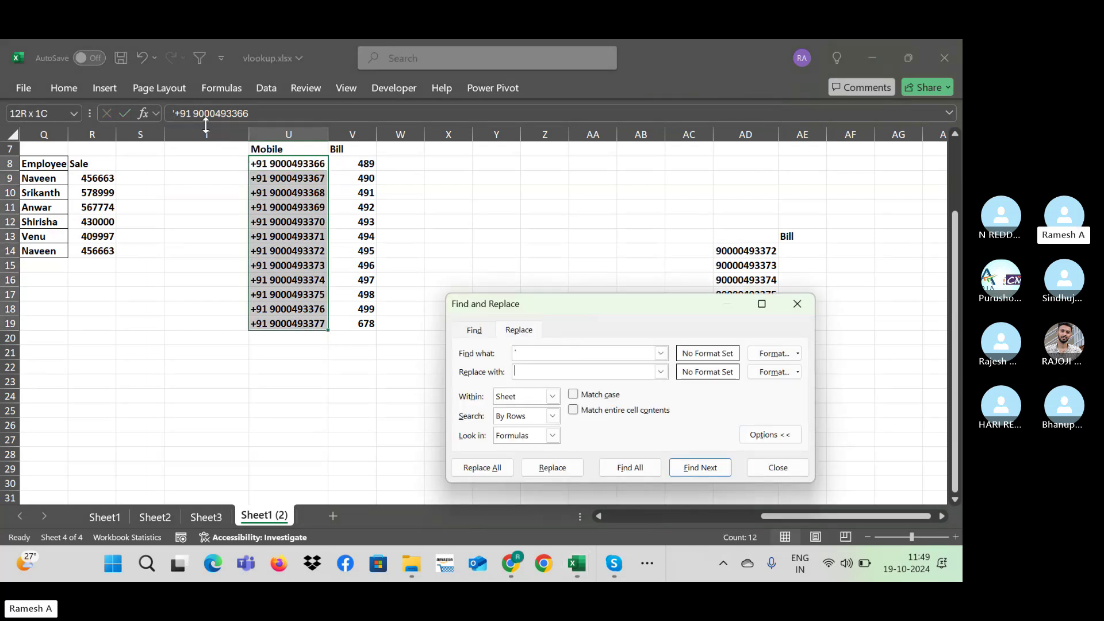
key("alt+a")
key("Return")
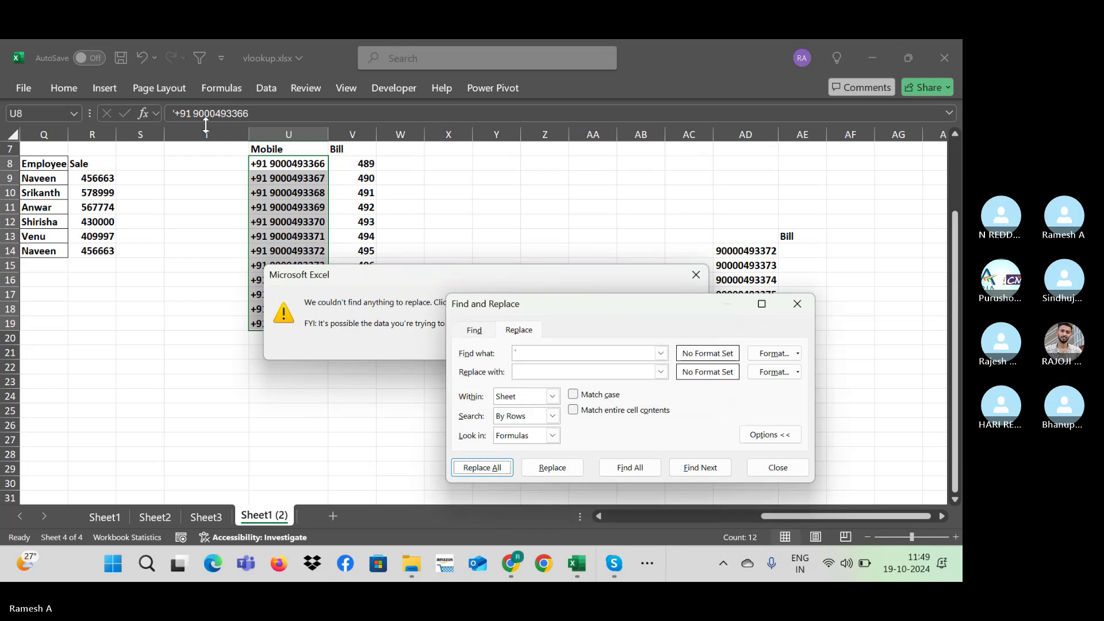
key("Escape")
key("Down")
key("ctrl+z")
key("F2")
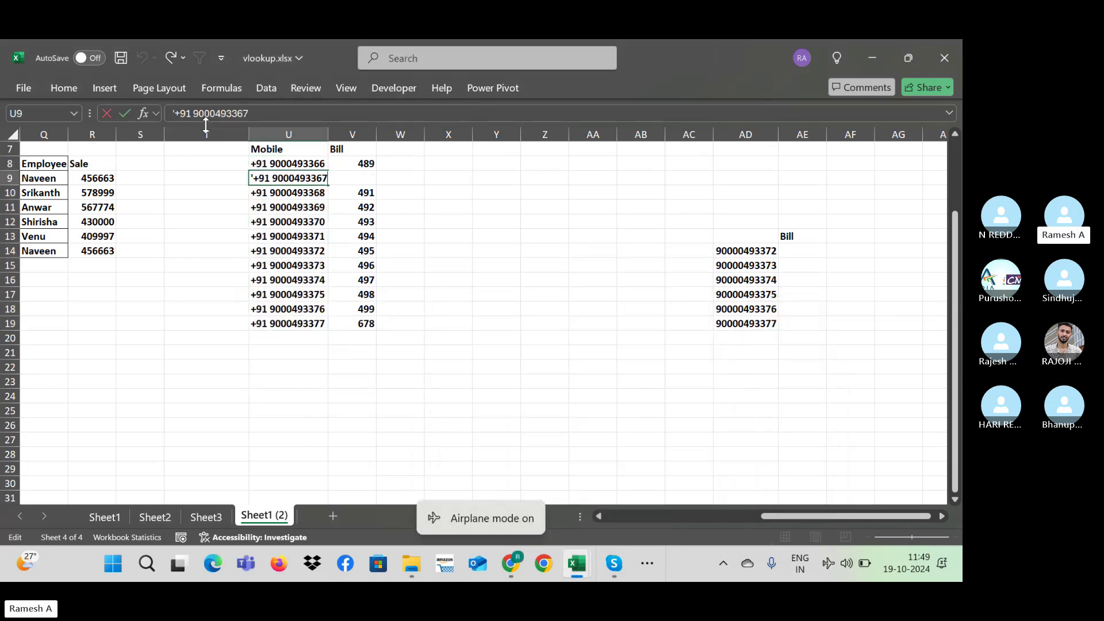
key("ctrl+Left")
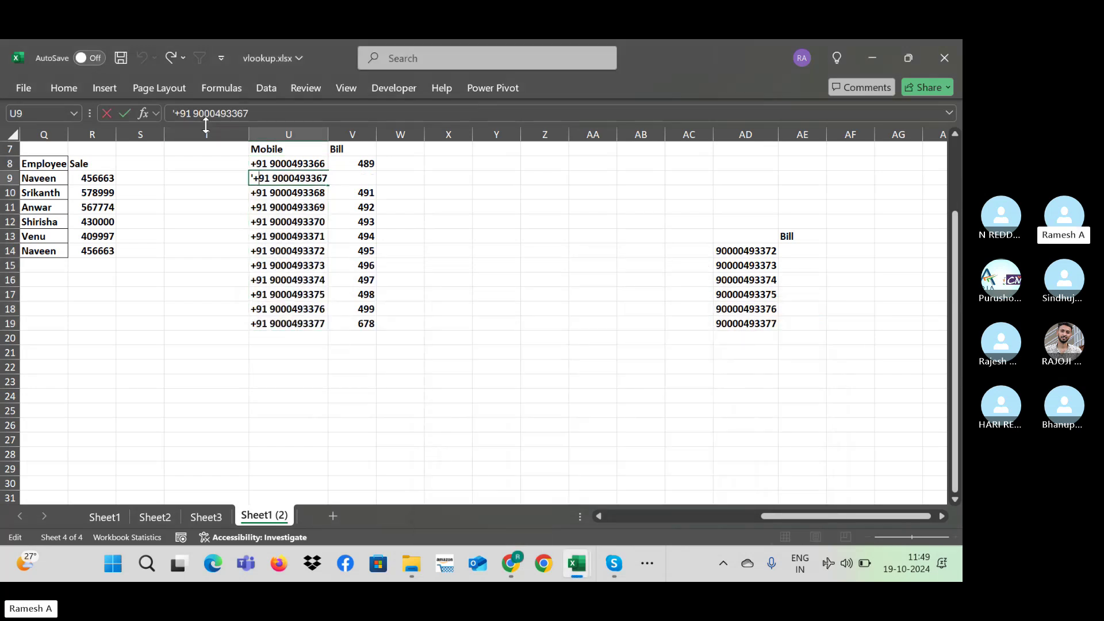
key("BackSpace")
type("+")
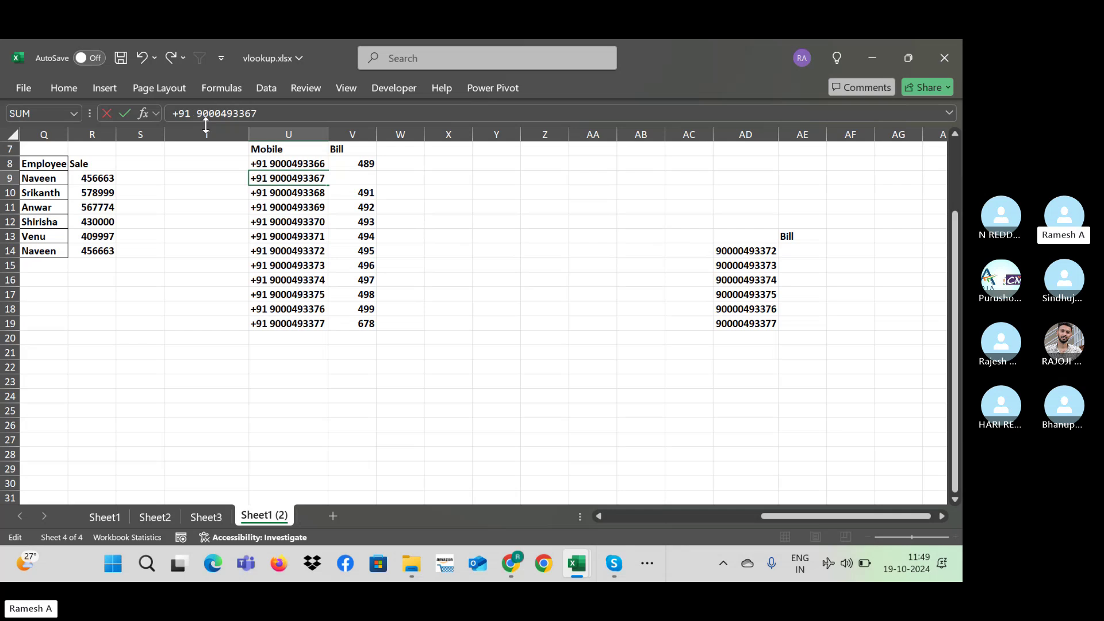
key("Return")
key("Up")
key("Up")
key("ctrl+c")
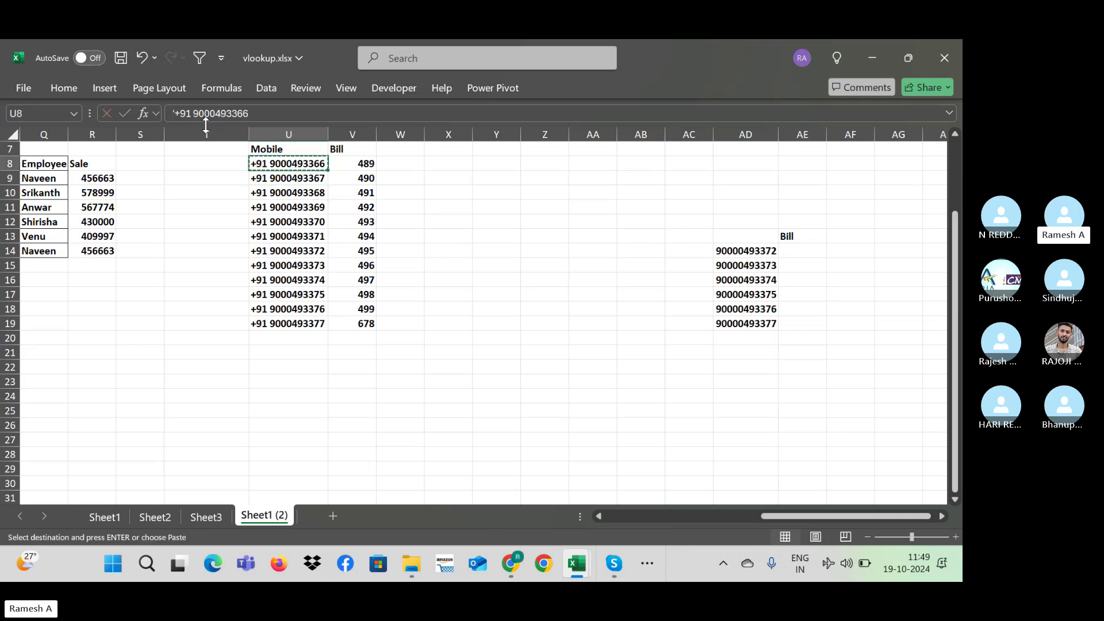
key("Escape")
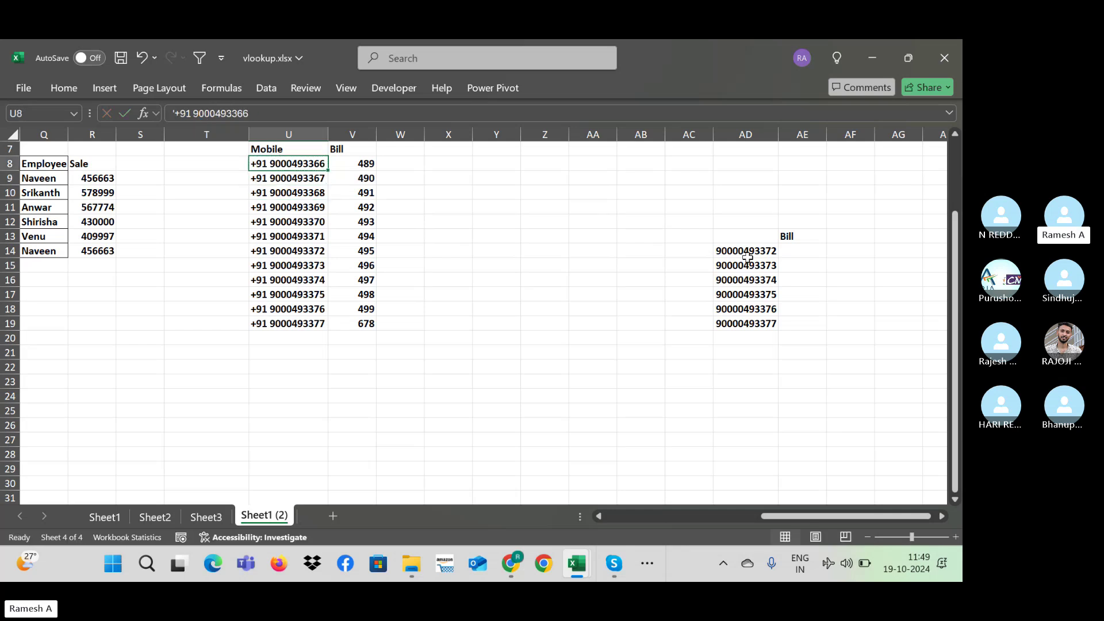
left_click(751, 254)
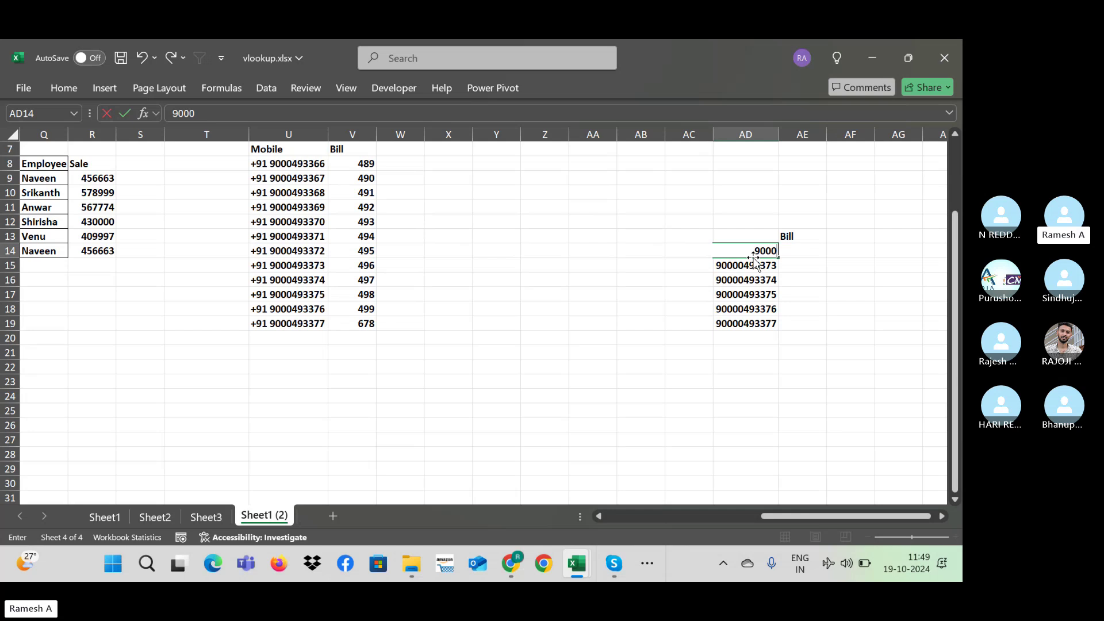
key("Return")
Step: Start an AE14 VLOOKUP using "+91 "&AD14 as the lookup value
key("Up")
key("Right")
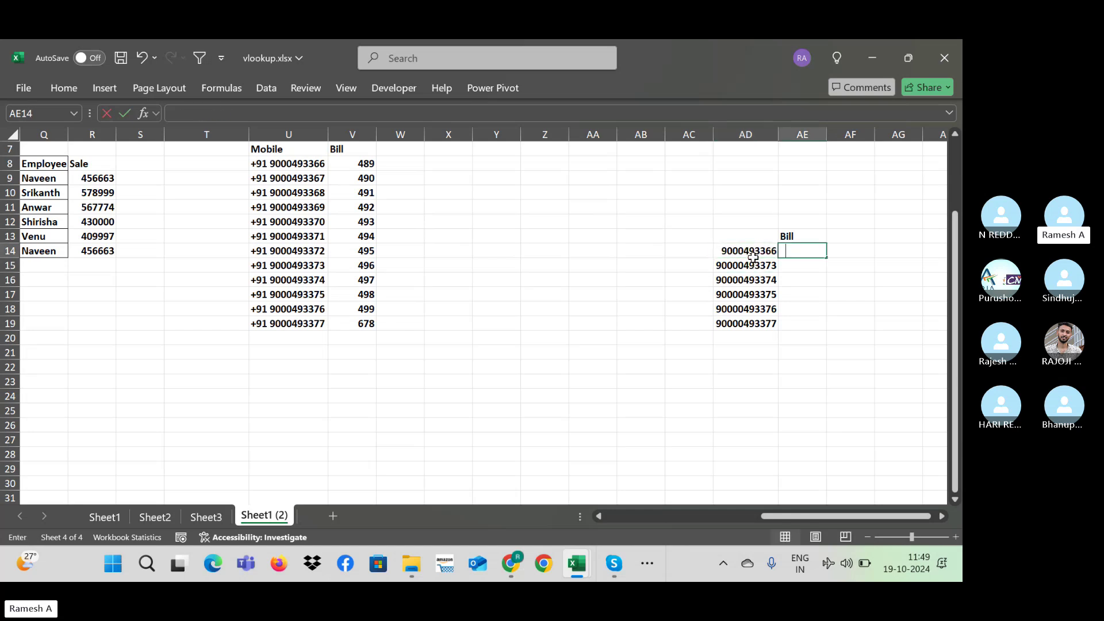
type("=vlookup")
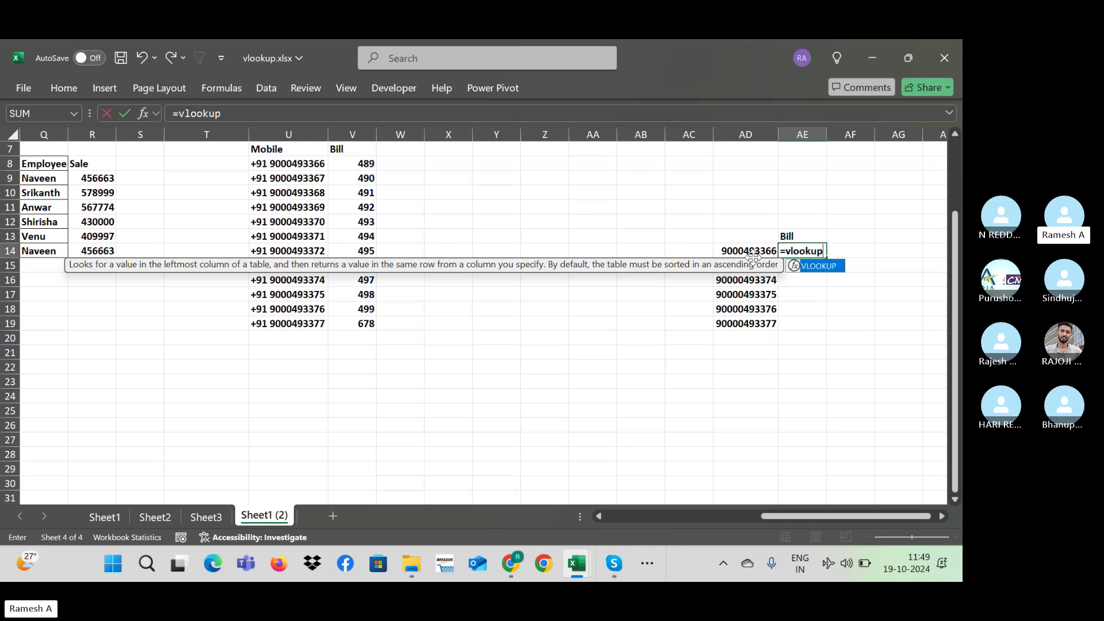
type("(\"+91")
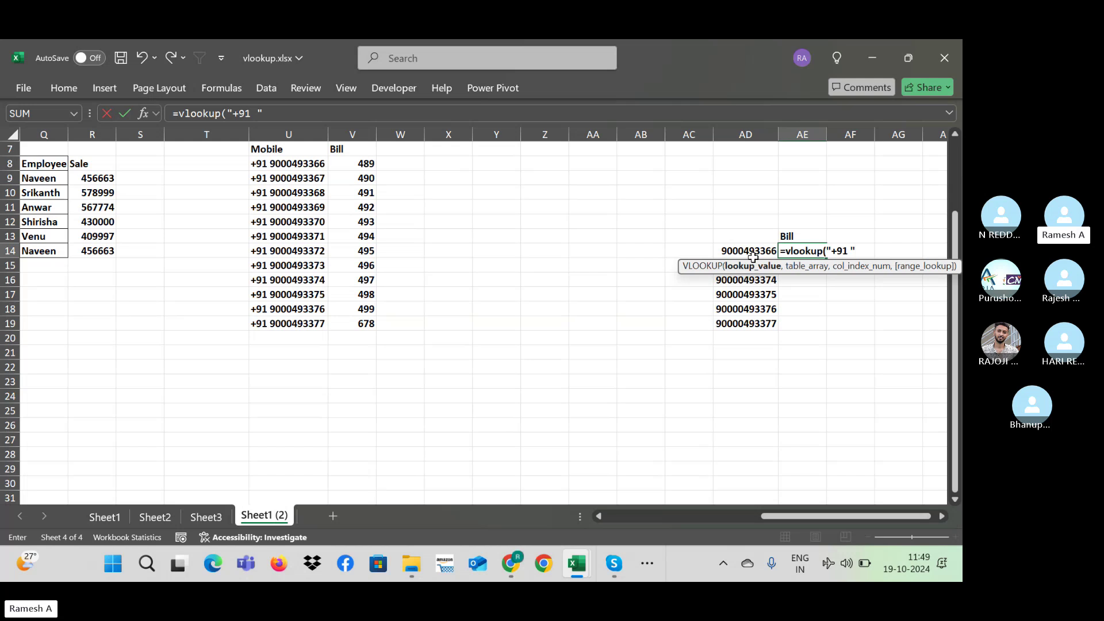
type(",")
key("BackSpace")
left_click(742, 248)
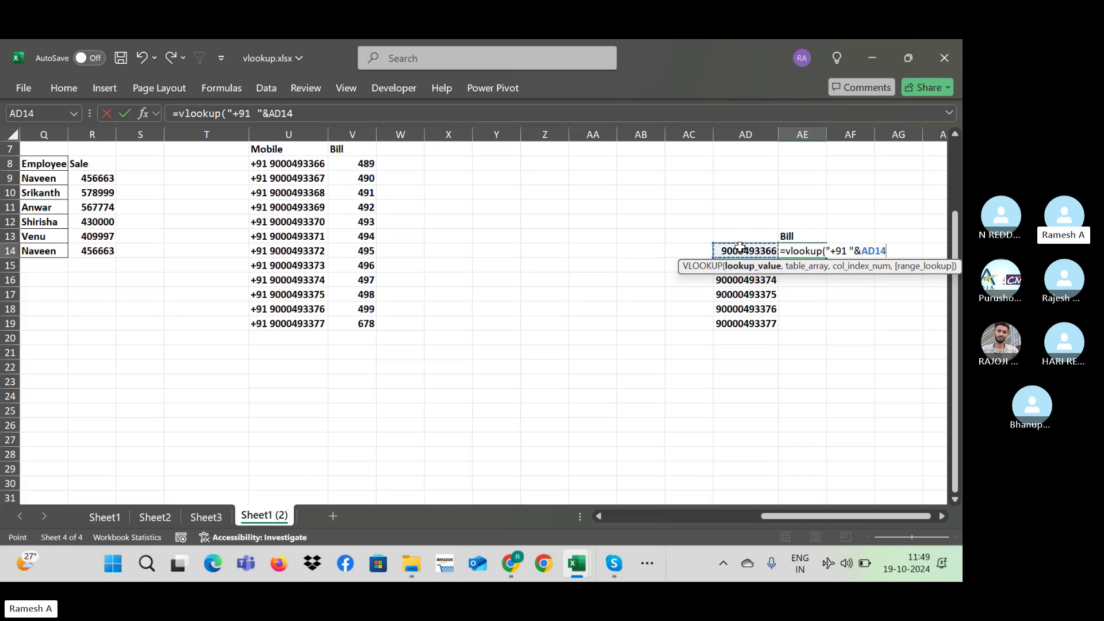
Step: Finish it with range $U$8:$V$19, column 2, exact match, returning 489
type(",")
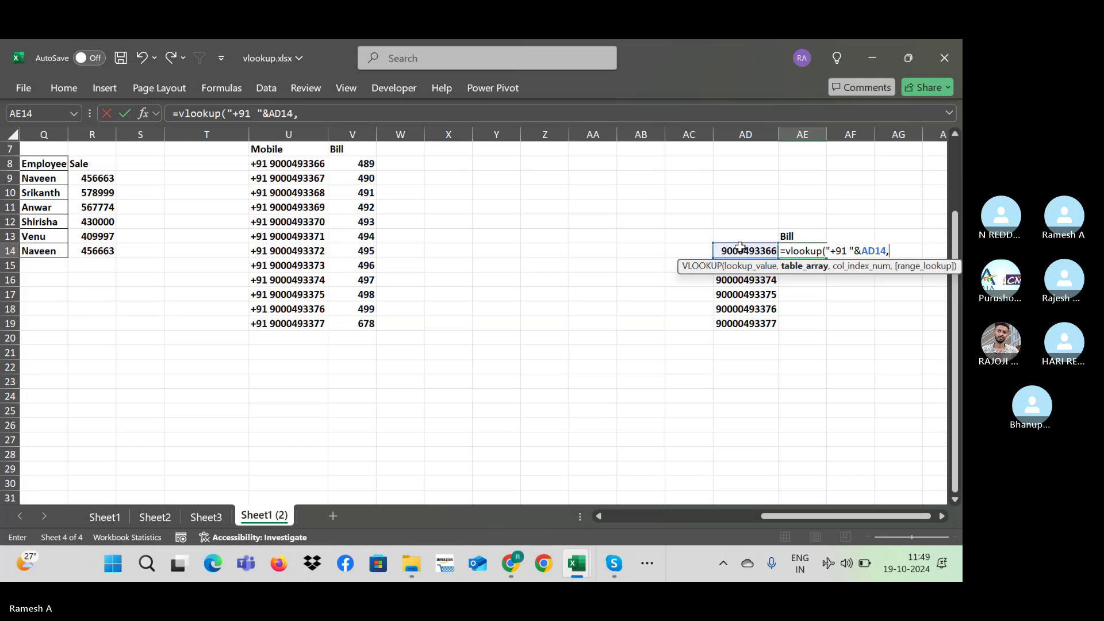
left_click(280, 165)
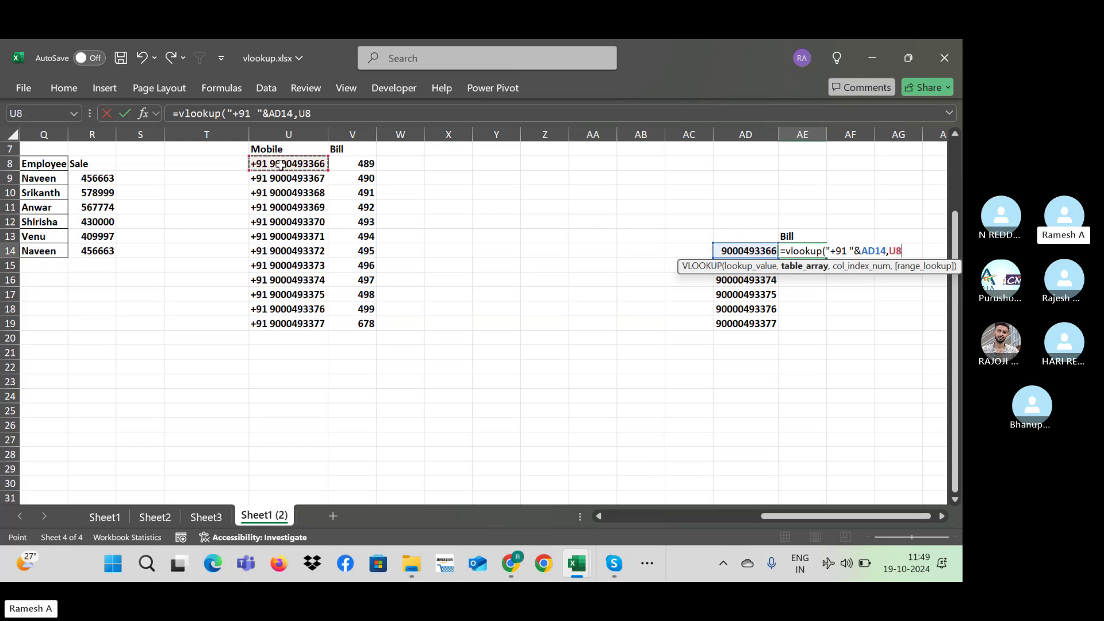
key("shift+Right")
key("ctrl+shift+Down")
key("F4")
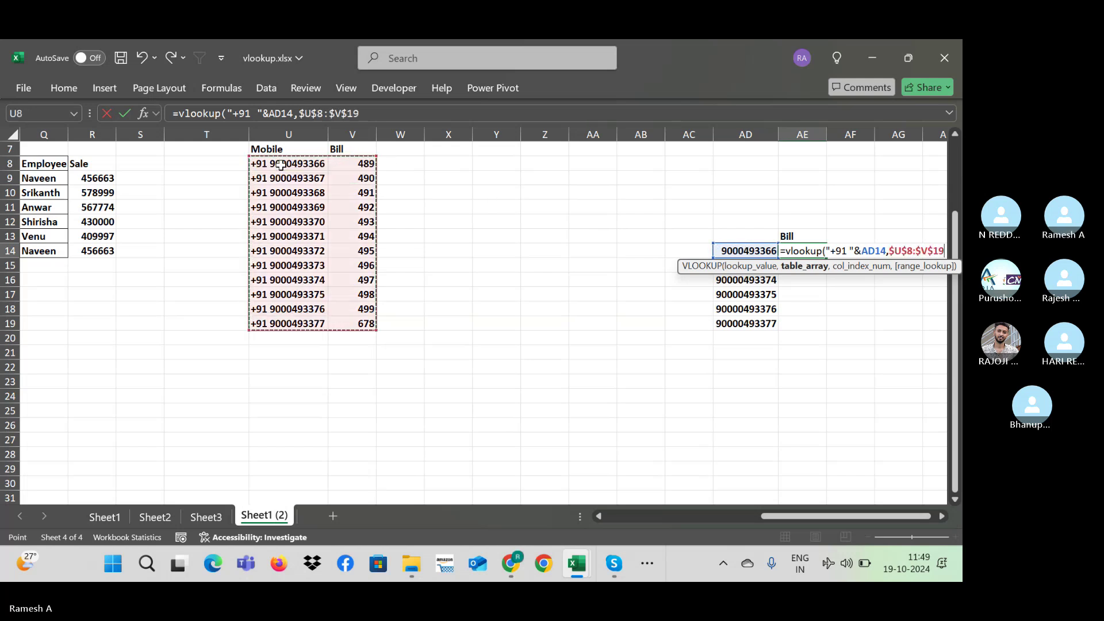
type(",2,0")
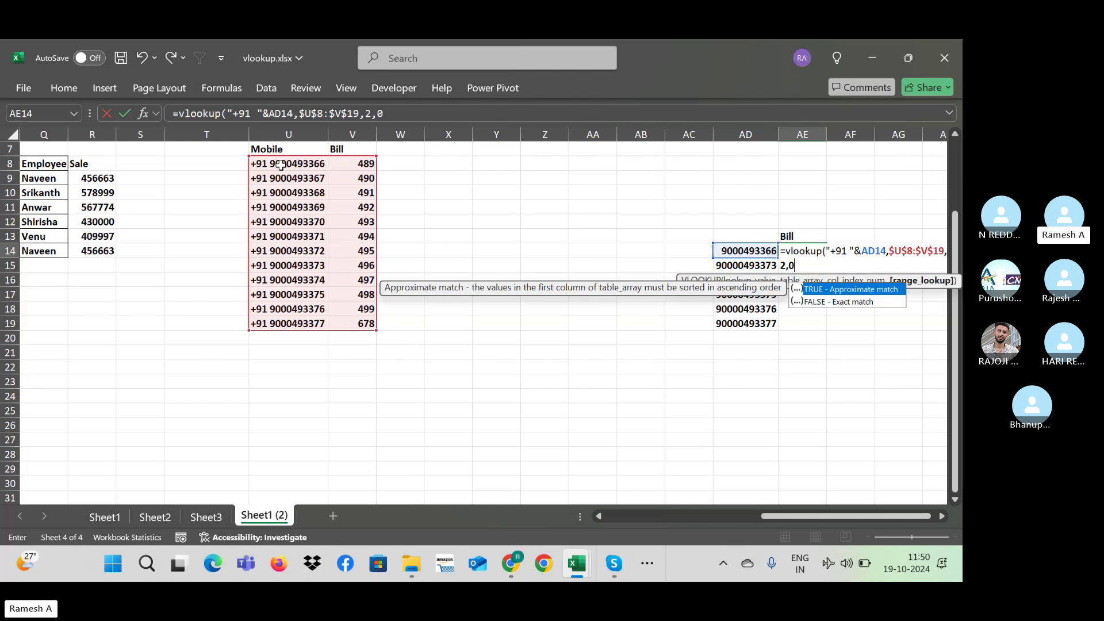
type(")")
key("Return")
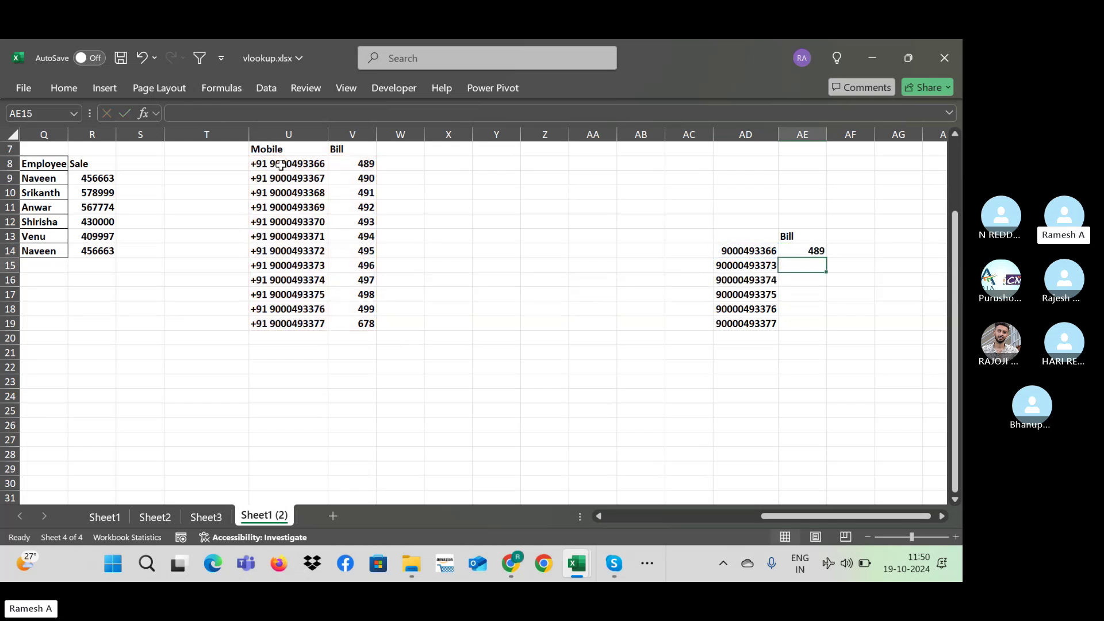
key("Up")
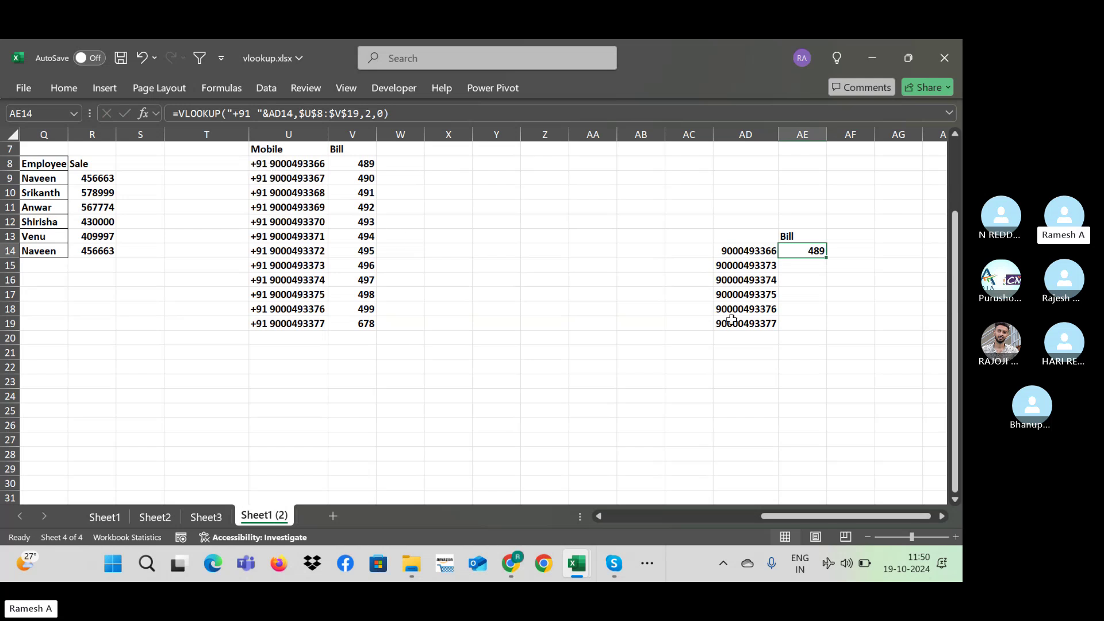
Step: Fill the AE14 lookup formula down to AE19
key("Left")
key("ctrl+Down")
key("Right")
key("ctrl+shift+Up")
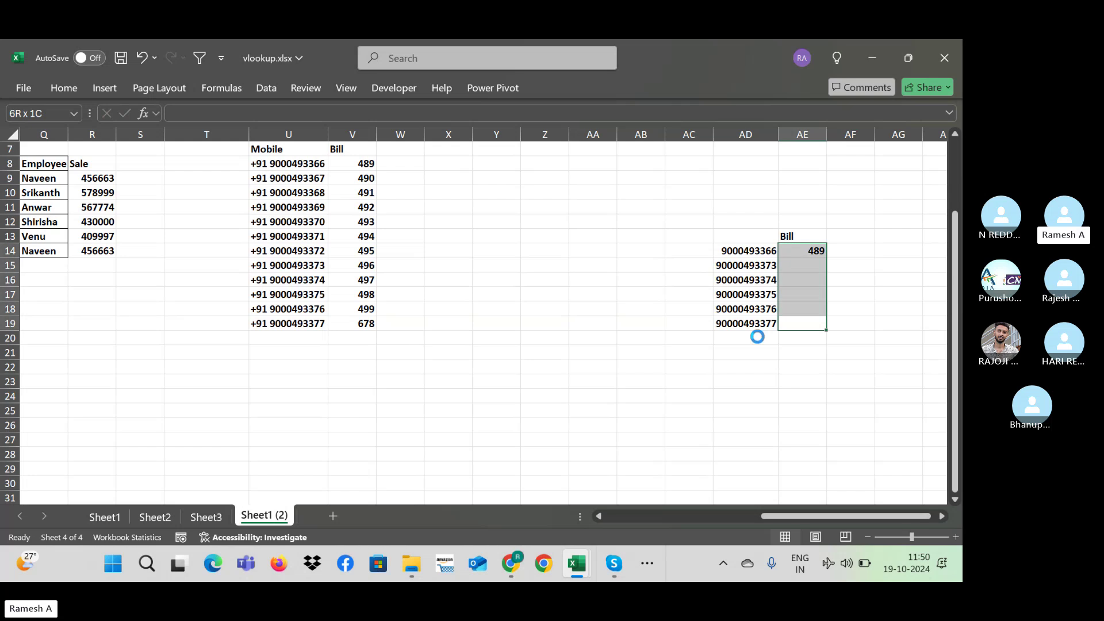
key("ctrl+d")
key("Down")
key("Up")
key("Up")
key("Up")
key("Up")
key("Up")
key("Up")
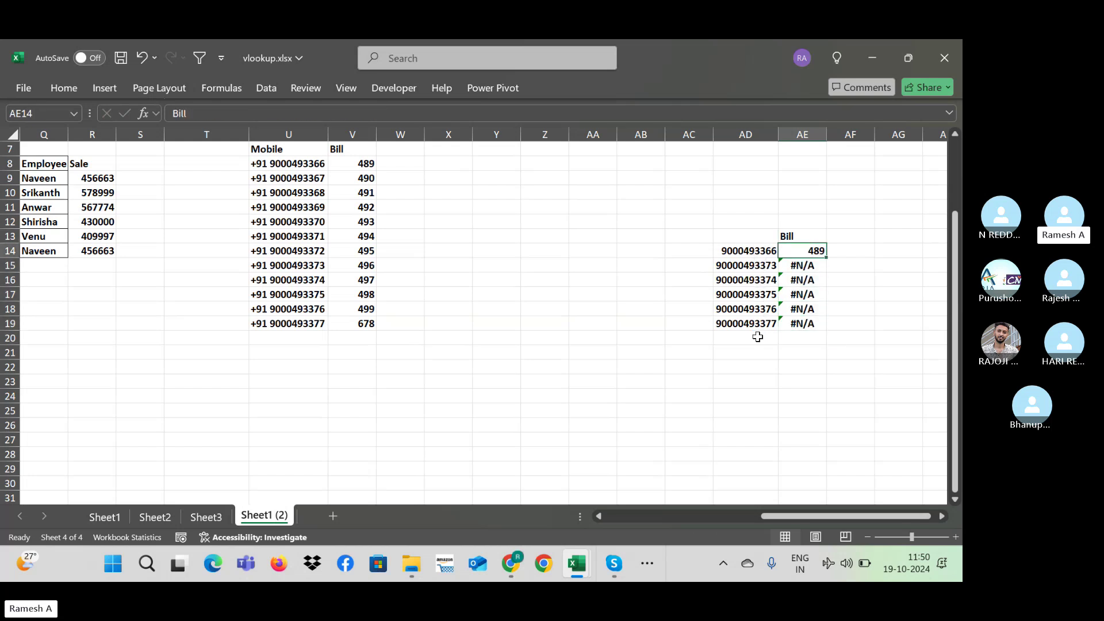
Step: Inspect AD15, the U15 mobile entry and the AE15 formula to diagnose the #N/A
key("Down")
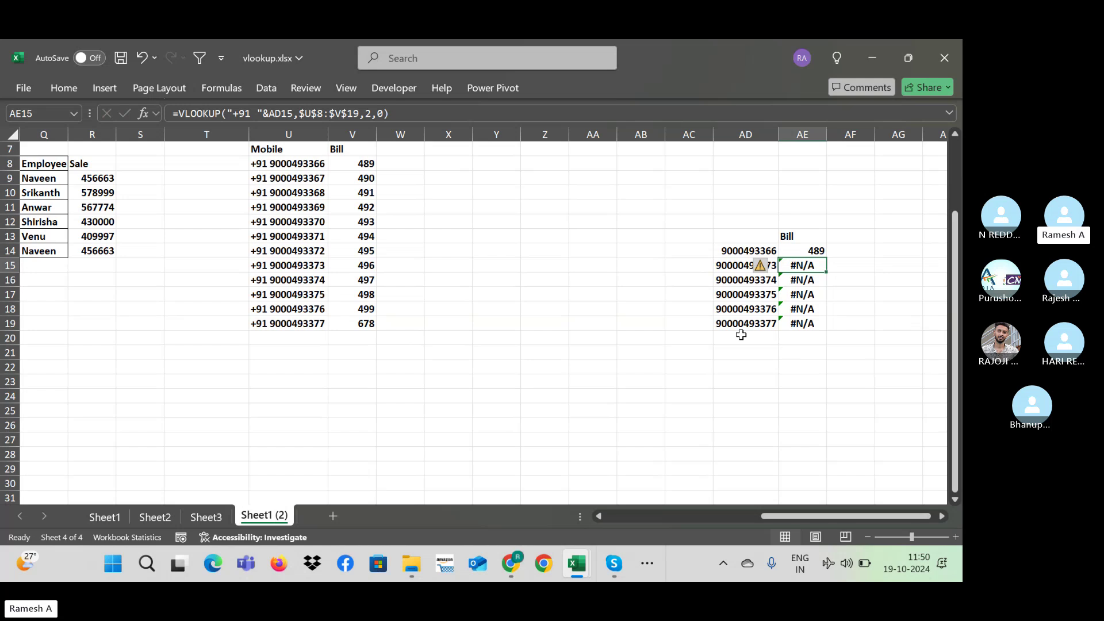
left_click(693, 263)
left_click(741, 267)
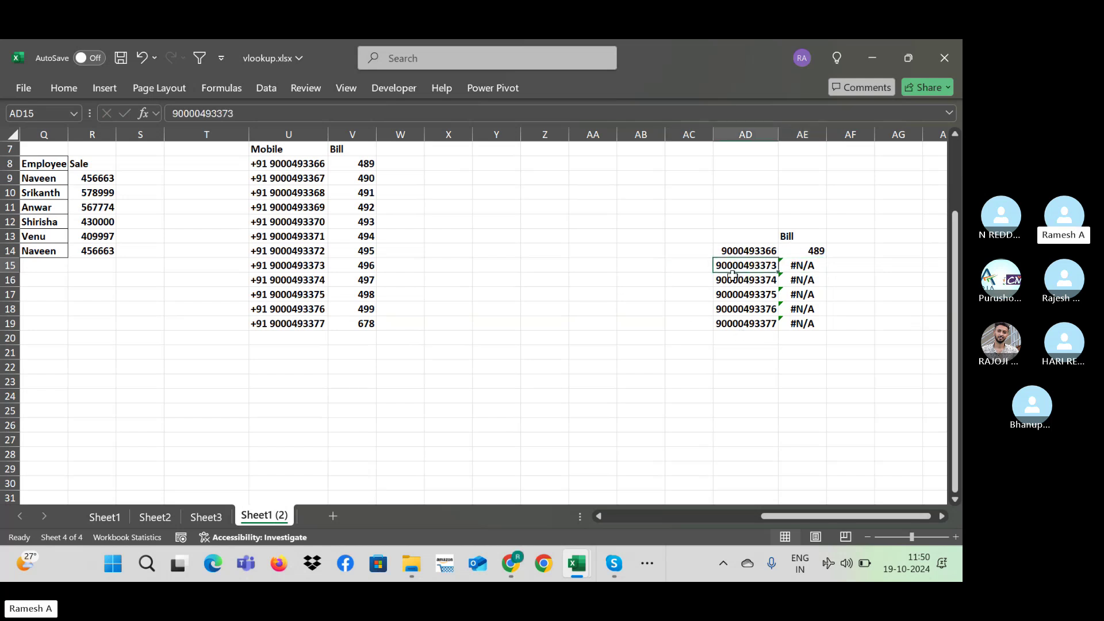
double_click(304, 264)
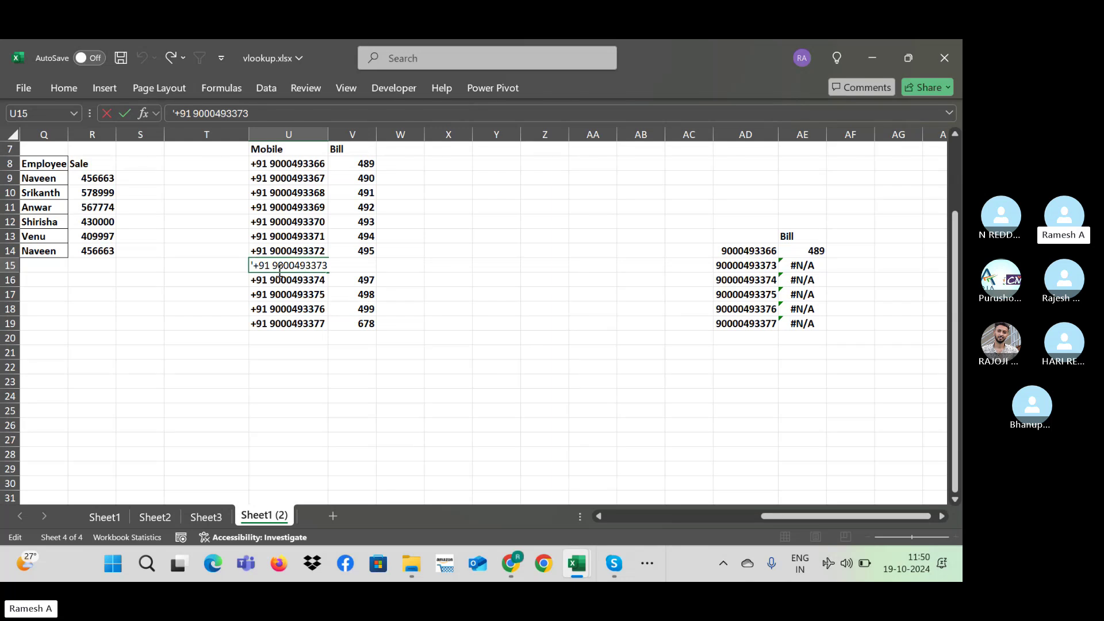
key("Return")
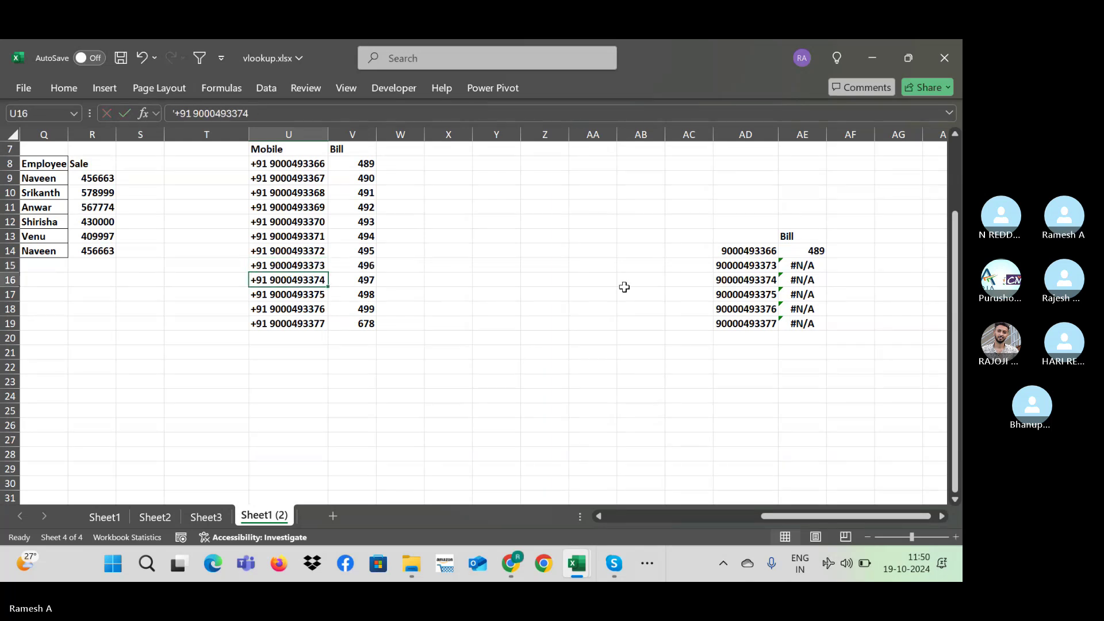
left_click(748, 265)
double_click(808, 265)
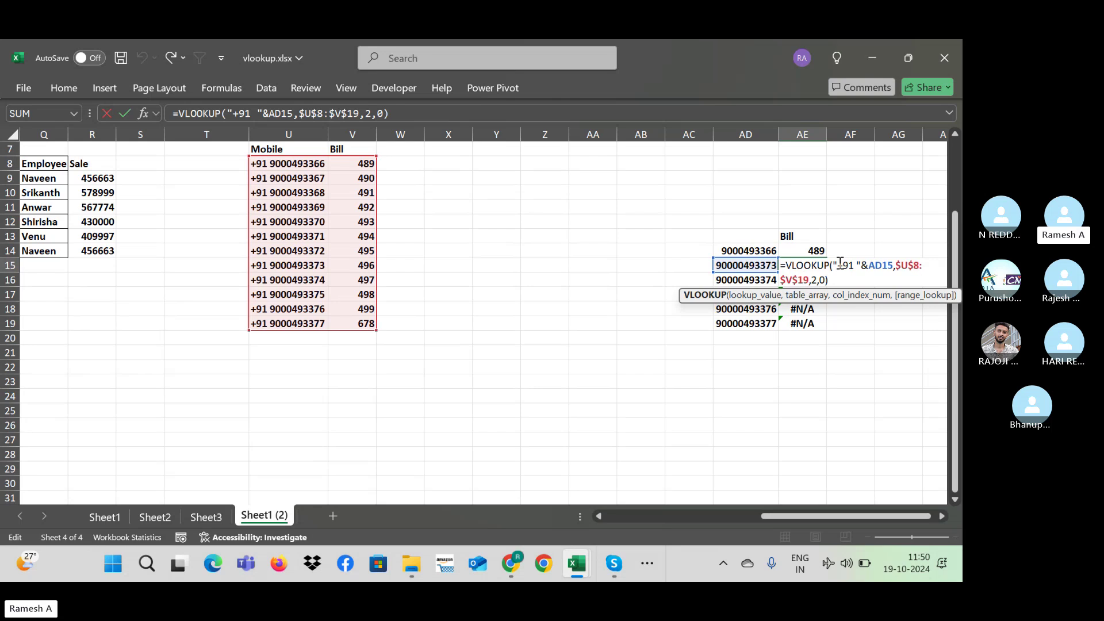
left_click(840, 262)
key("Escape")
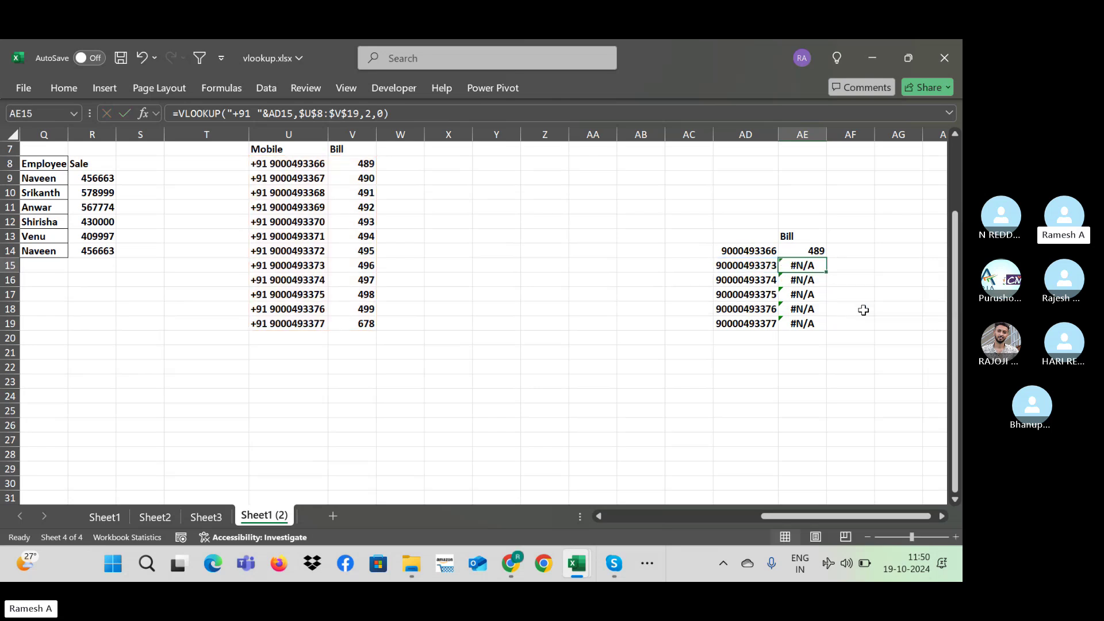
key("Down")
key("ctrl+Left")
key("ctrl+Left")
Step: Clear the mobile numbers in U9:U19
key("Left")
key("Up")
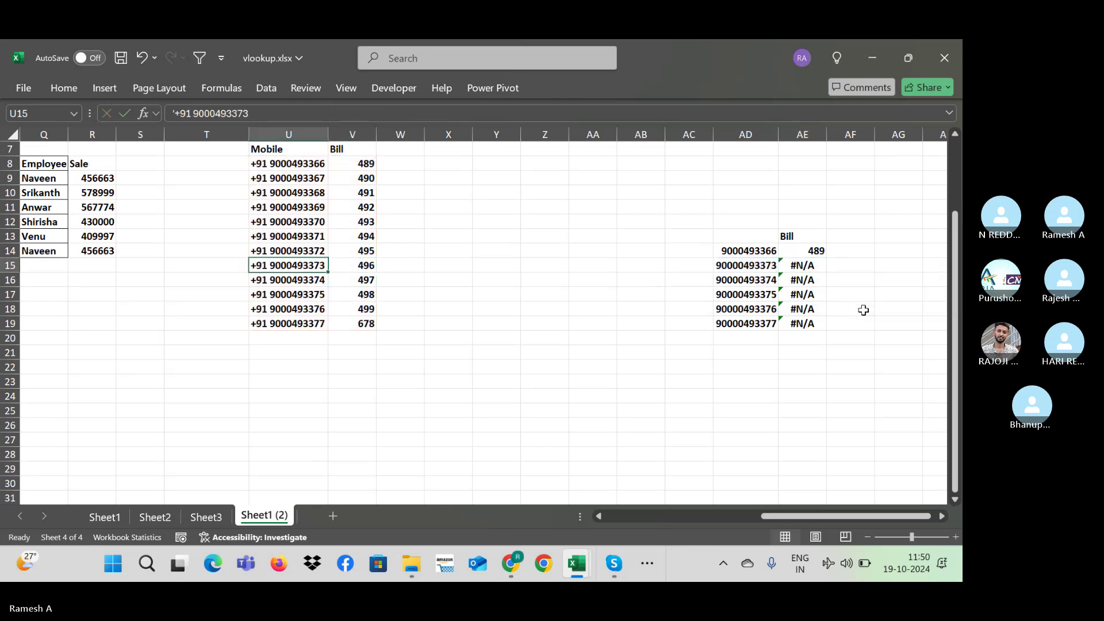
key("Up")
key("Up")
key("Up")
key("Up")
key("Up")
key("Up")
key("Up")
key("Down")
key("ctrl+shift+Down")
key("Delete")
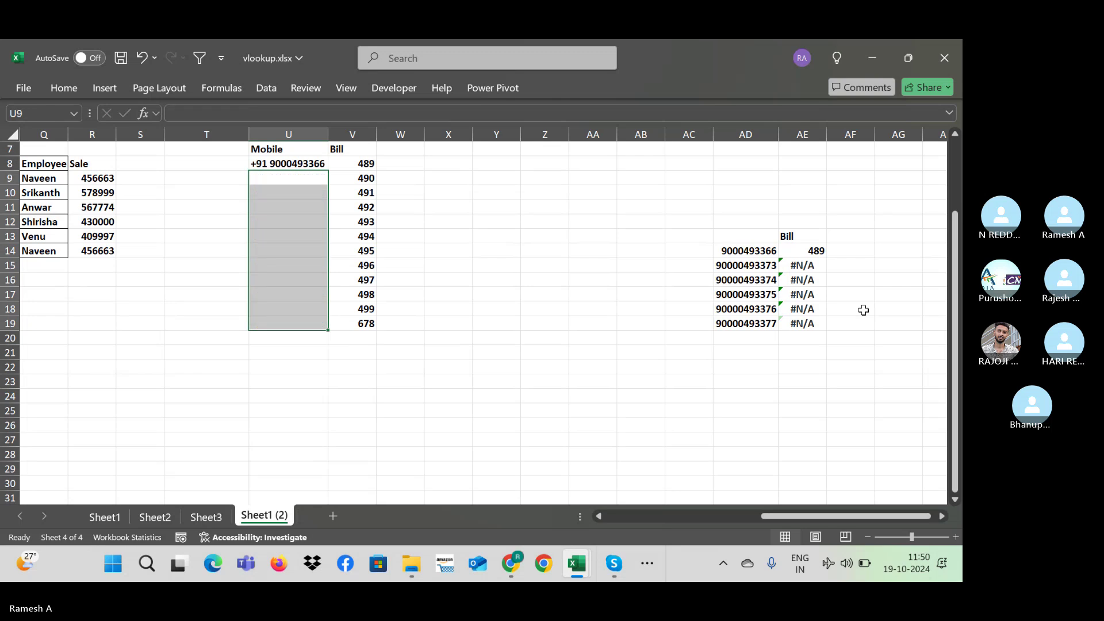
key("Up")
key("Down")
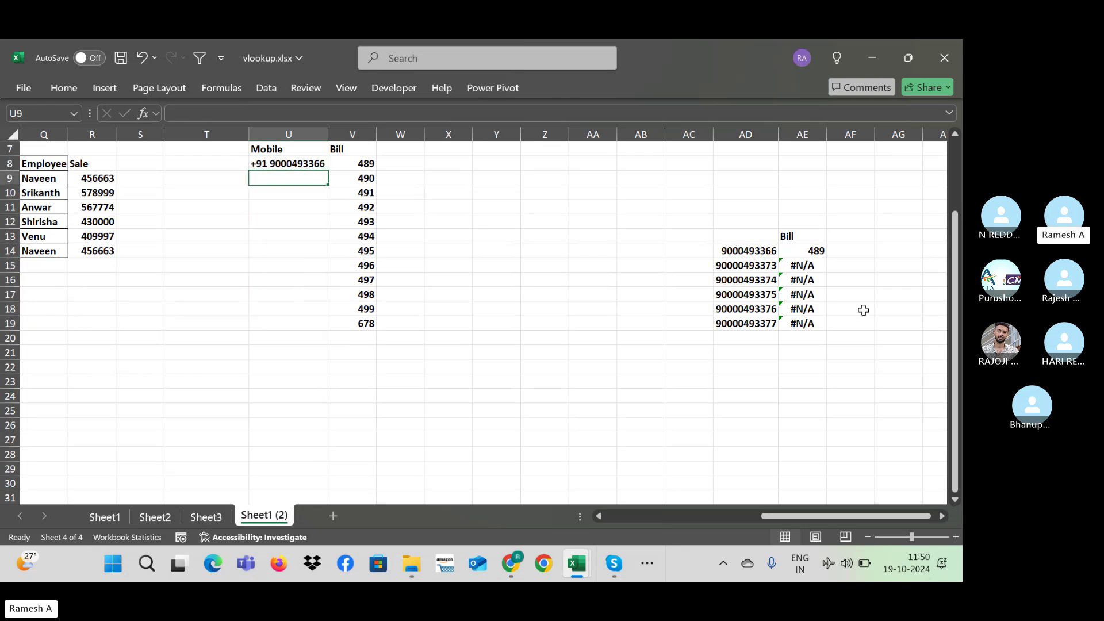
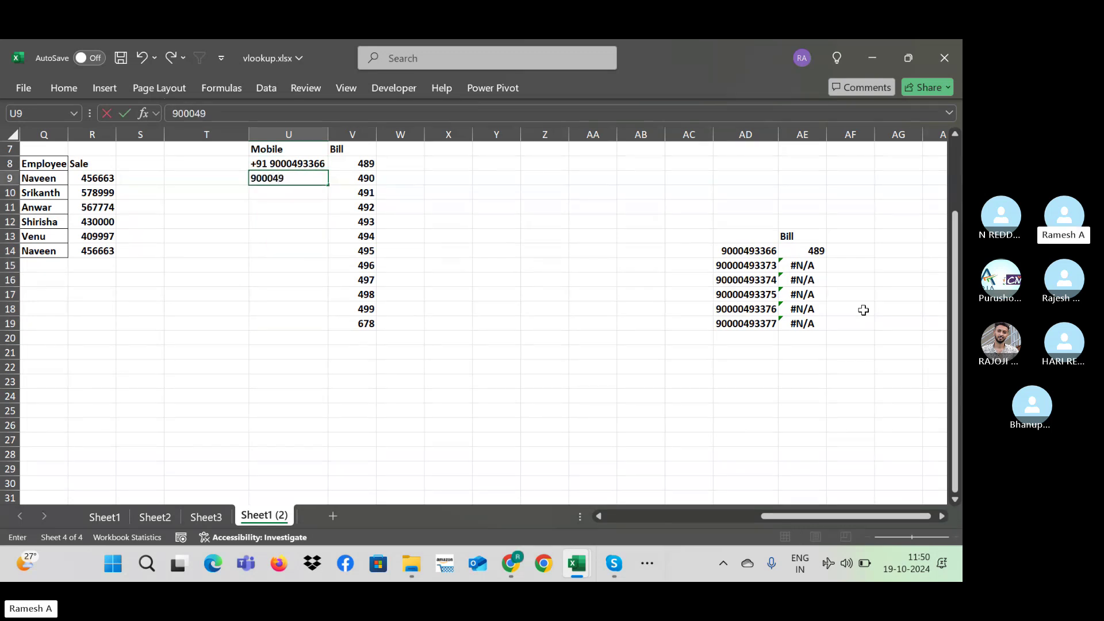
key("Return")
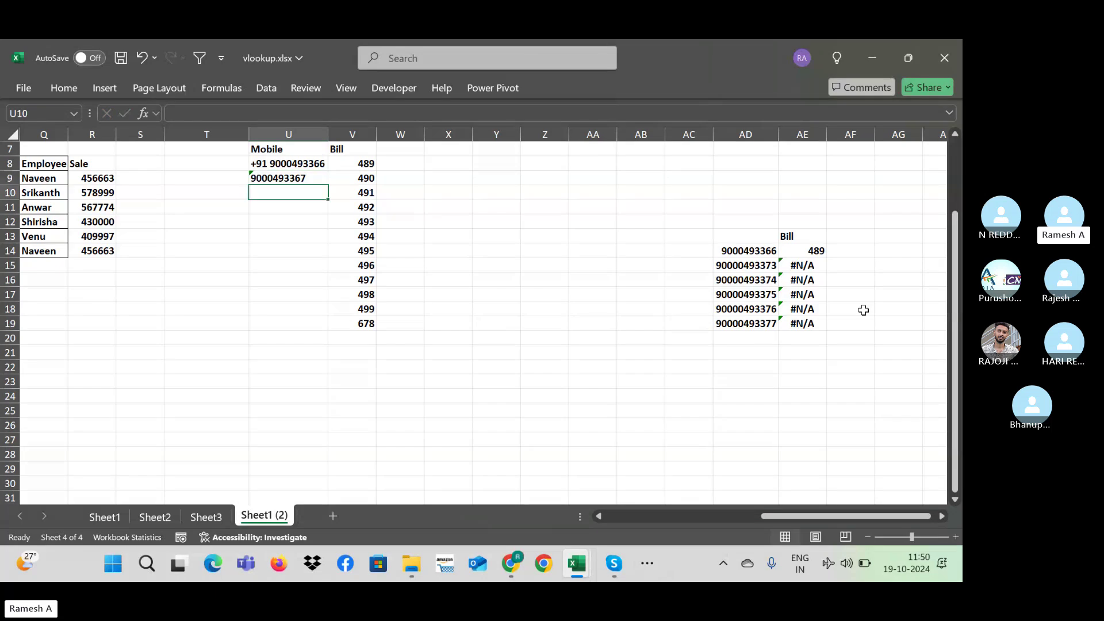
key("Up")
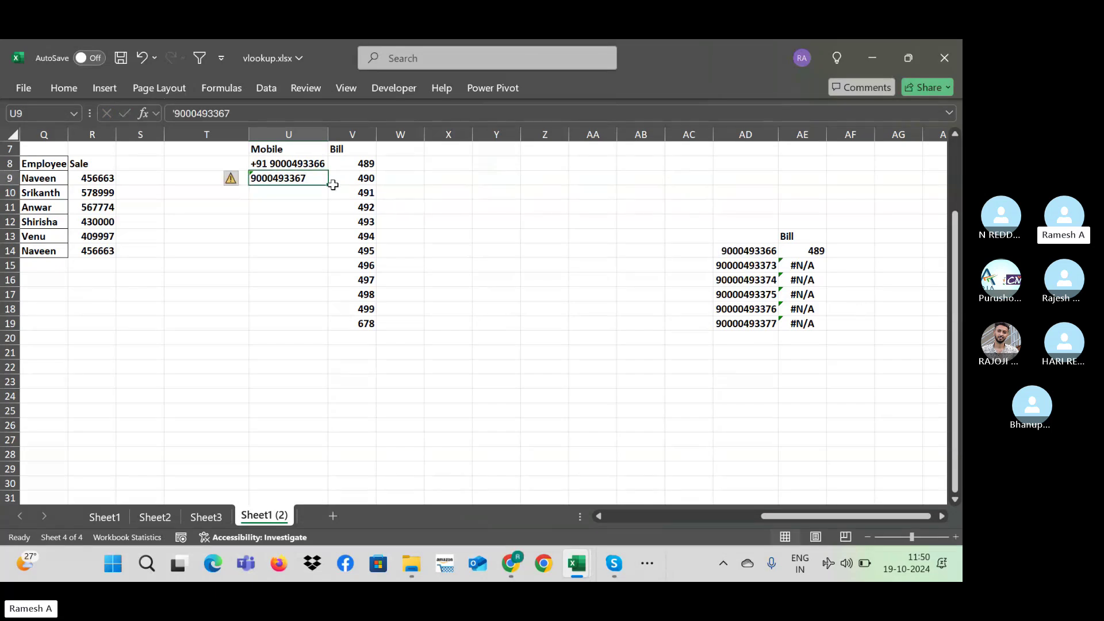
double_click(303, 184)
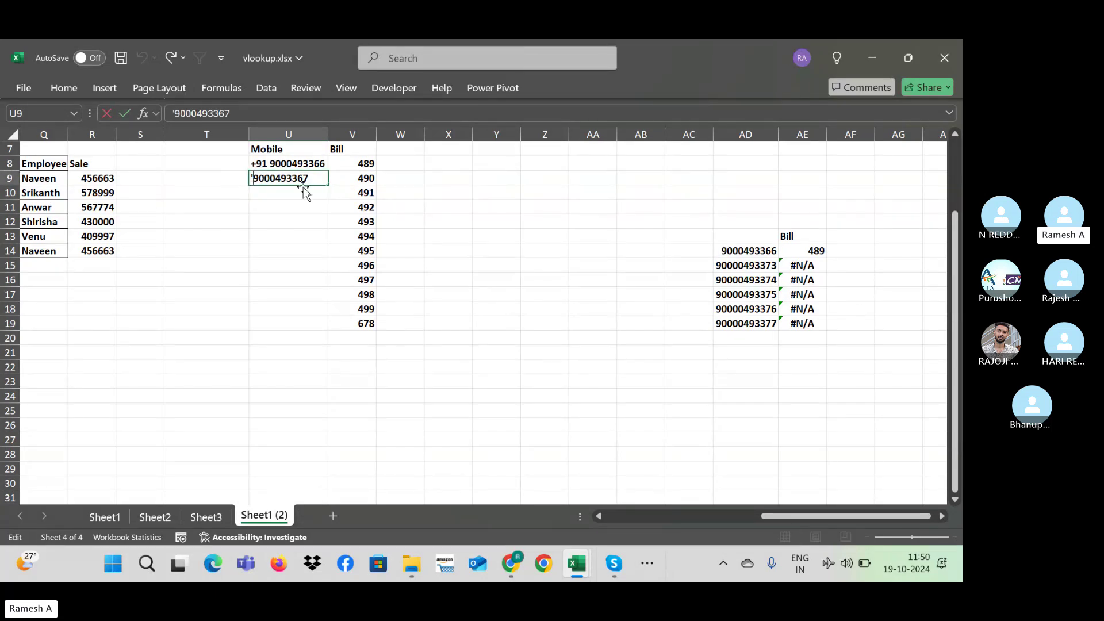
type("+91")
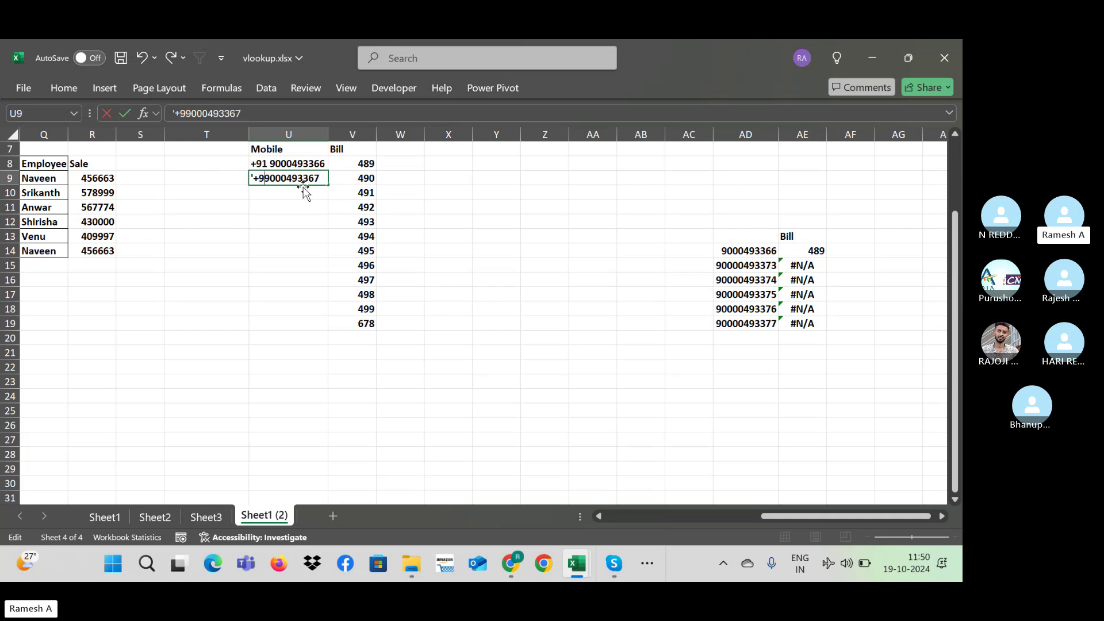
key("Return")
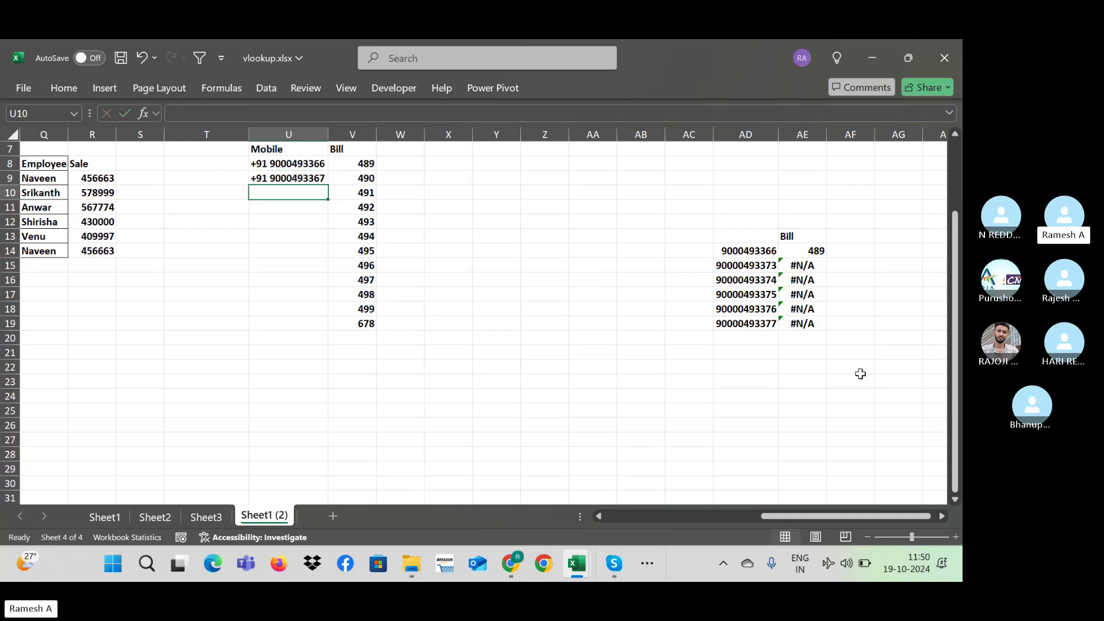
left_click(769, 266)
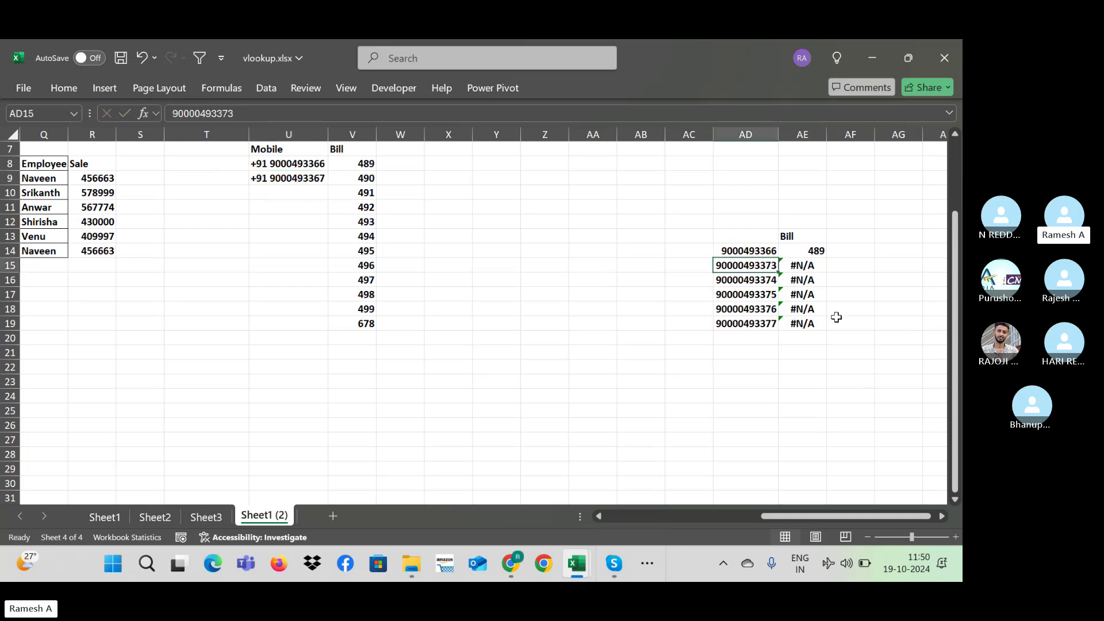
left_click(767, 253)
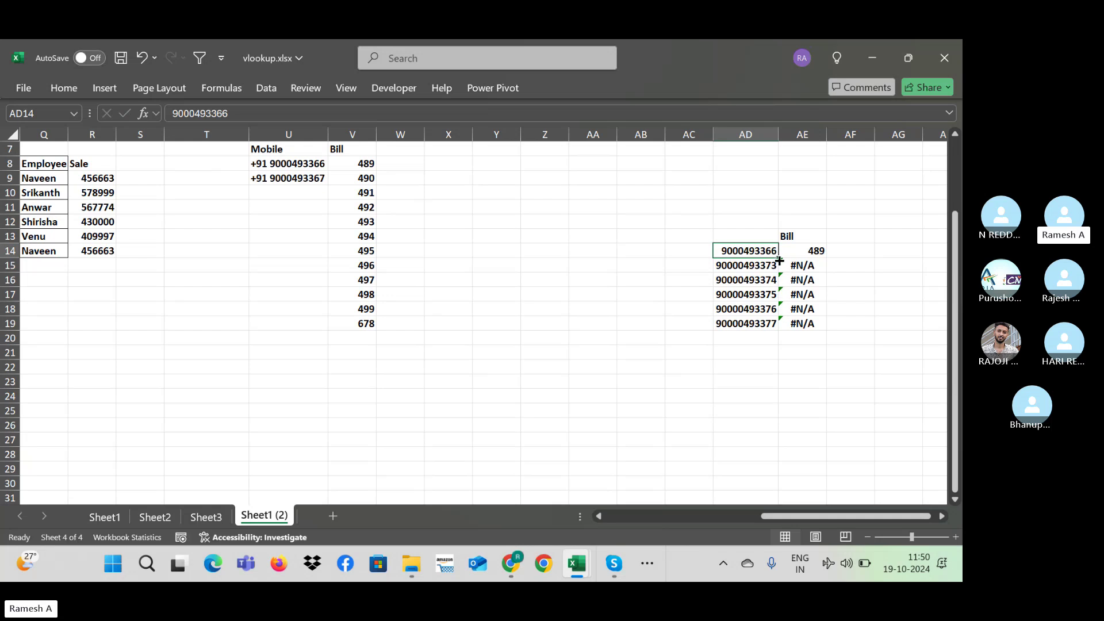
left_click_drag(780, 260, 783, 336)
left_click(785, 298)
left_click(768, 264)
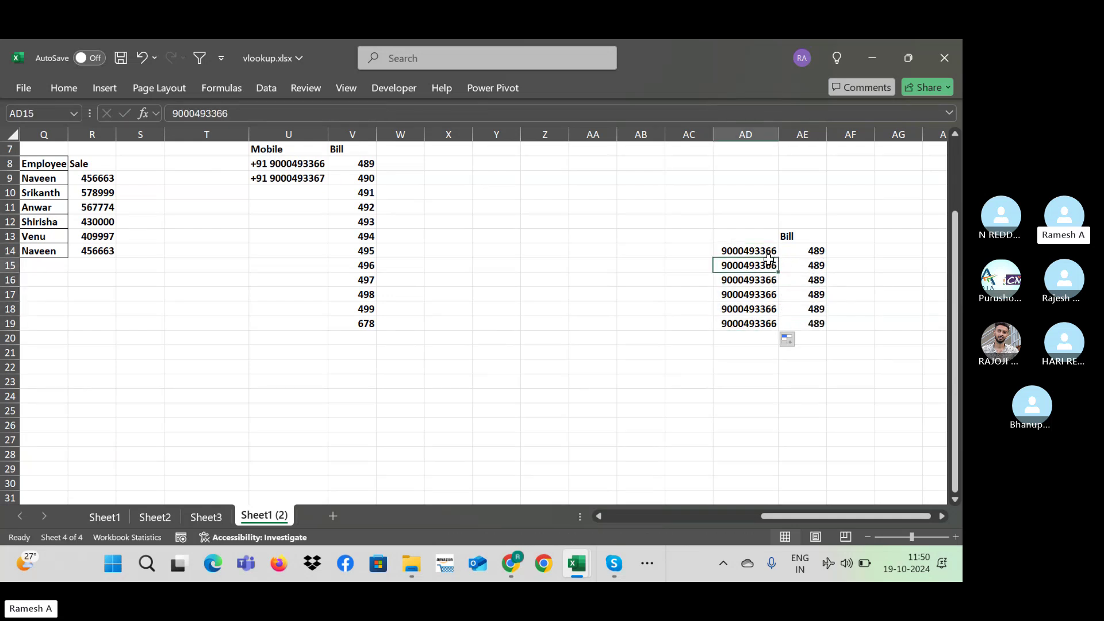
left_click(253, 118)
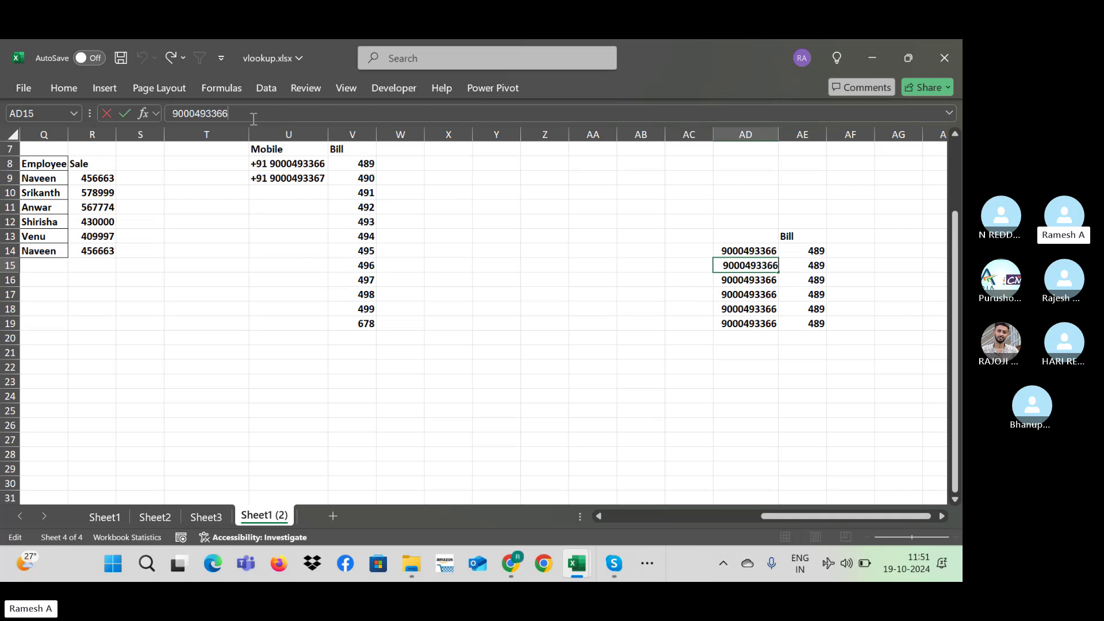
key("BackSpace")
type("7")
key("Return")
Step: Clear the extra numbers and #N/A results in AD16:AE19
key("Up")
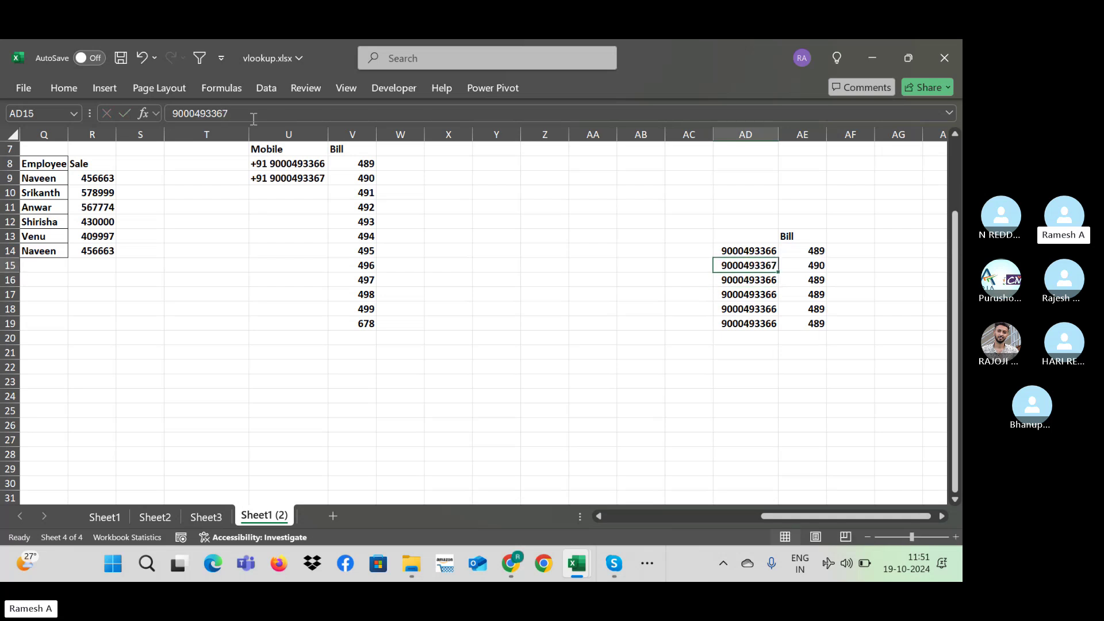
key("Down")
key("shift+Down")
key("shift+Down")
key("shift+Down")
key("Delete")
key("Right")
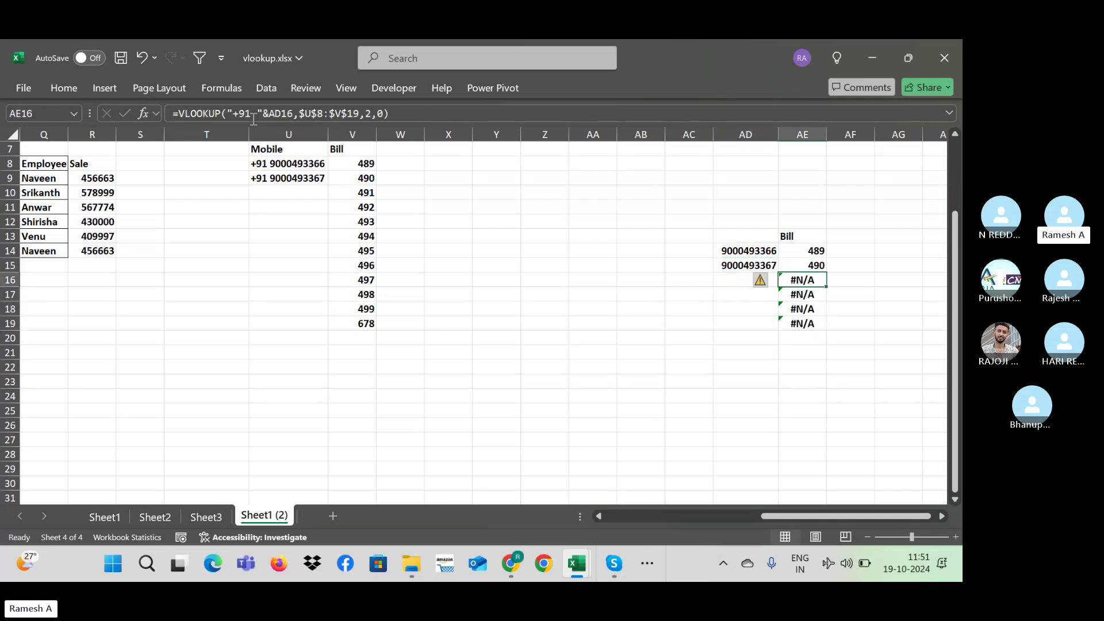
key("shift+Down")
key("shift+Down")
key("shift+Down")
key("Delete")
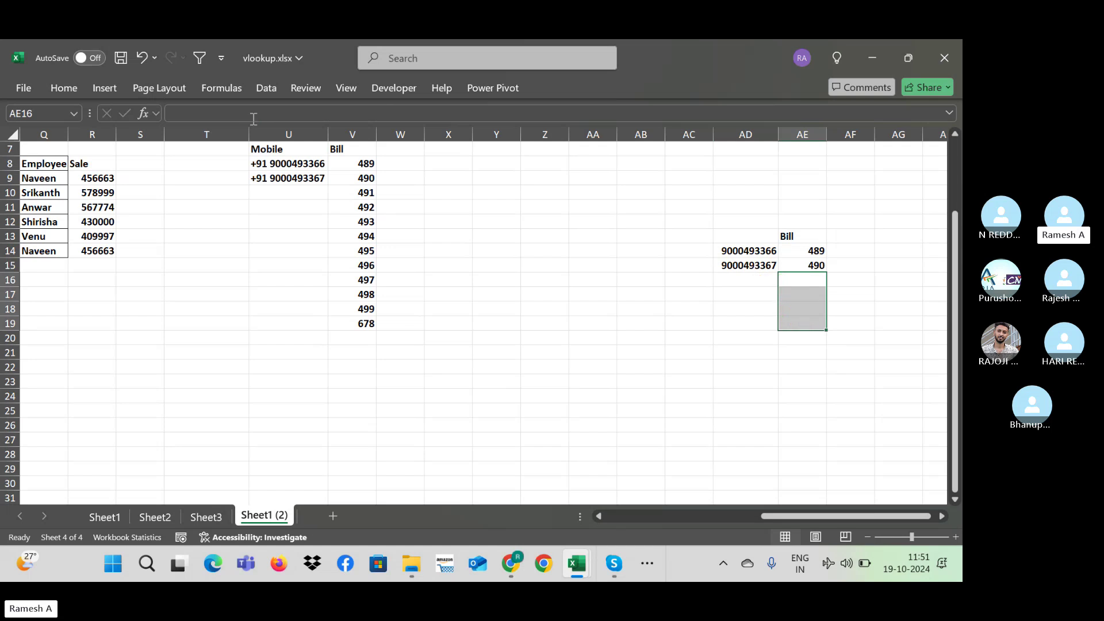
key("Up")
key("Up")
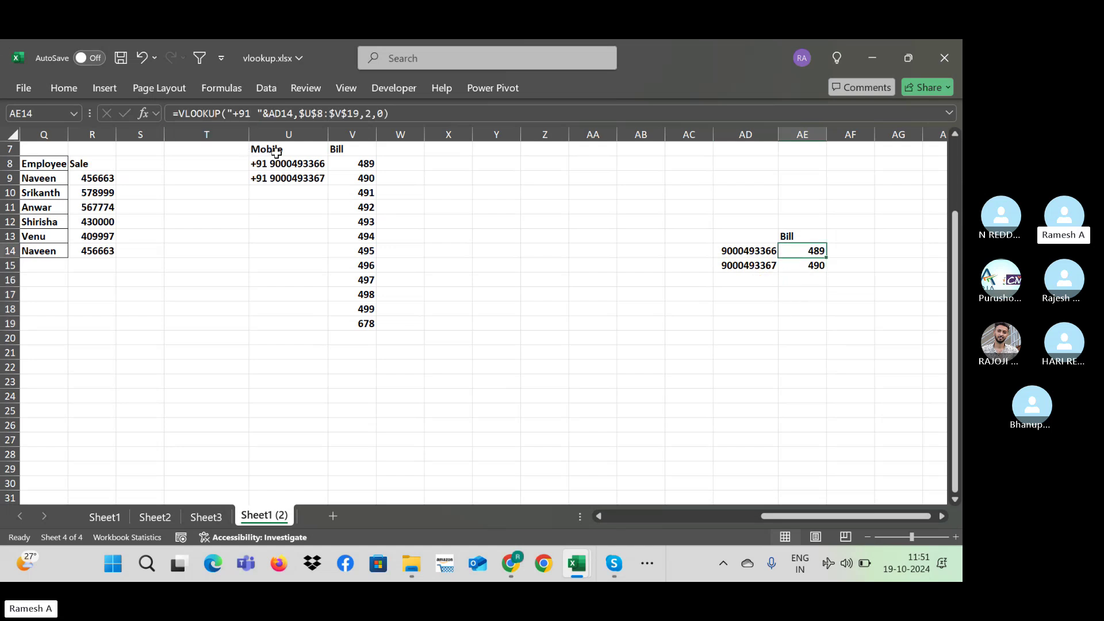
Step: Rewrite AE14's lookup value from "+91 "&AD14 to "*"&AD14, rejecting Excel's suggested correction
left_click(265, 113)
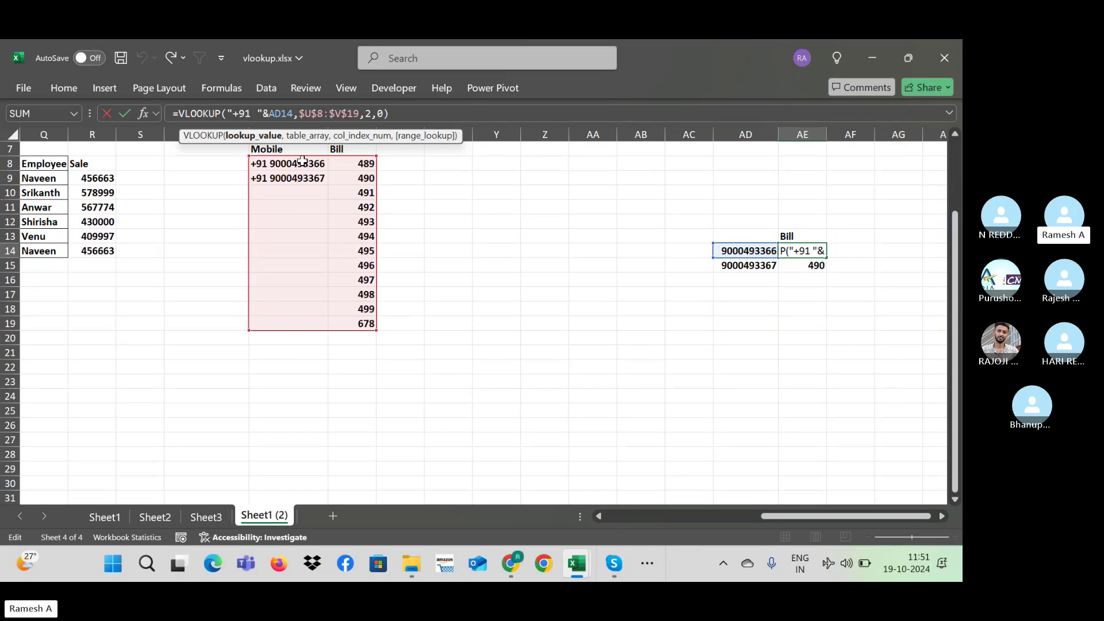
key("BackSpace")
key("BackSpace")
key("BackSpace")
key("BackSpace")
key("BackSpace")
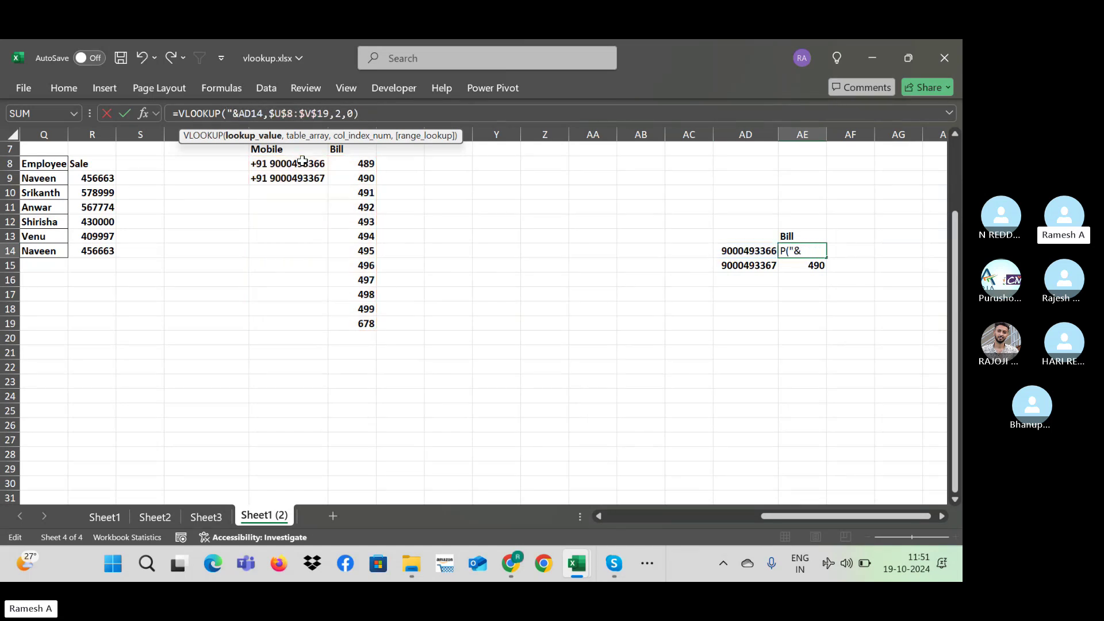
type("P")
key("BackSpace")
type("P")
key("BackSpace")
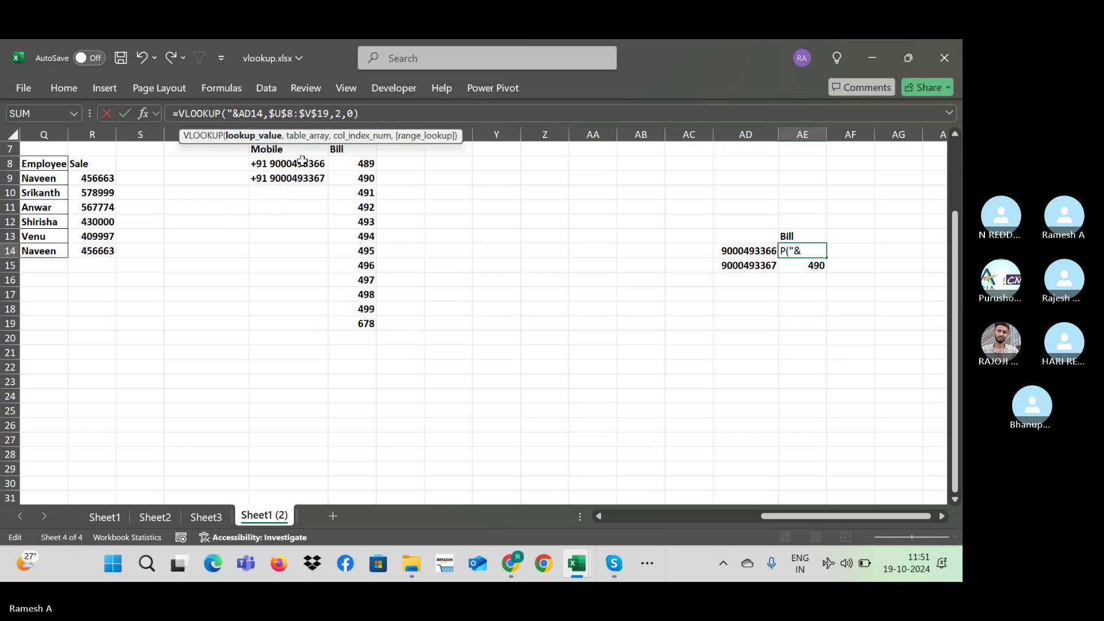
type("*")
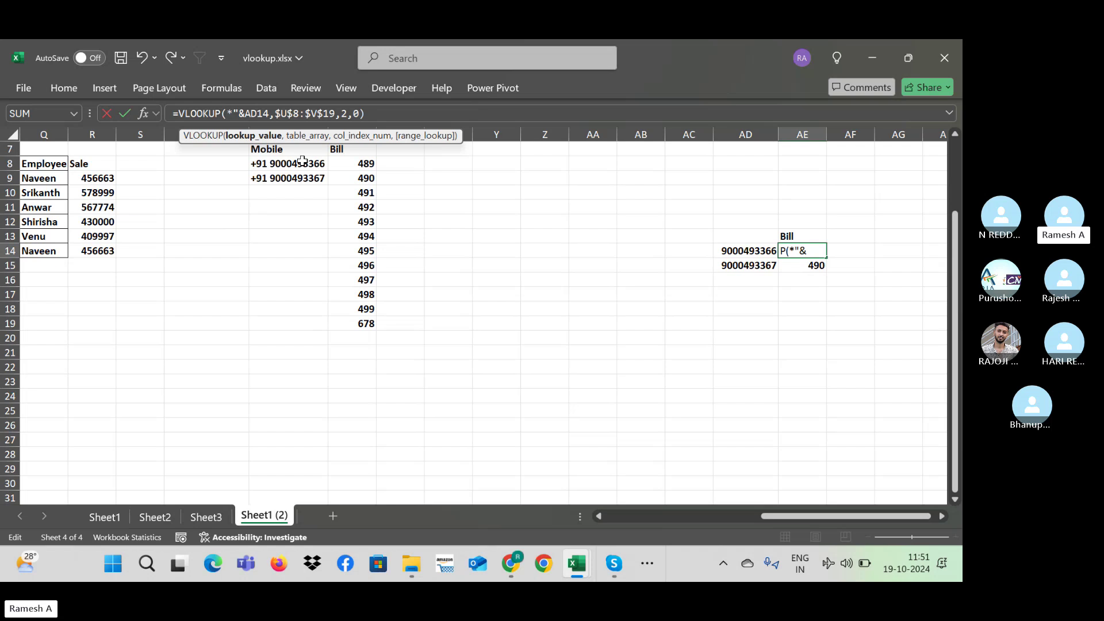
key("Left")
type("\"")
key("Right")
type("\"")
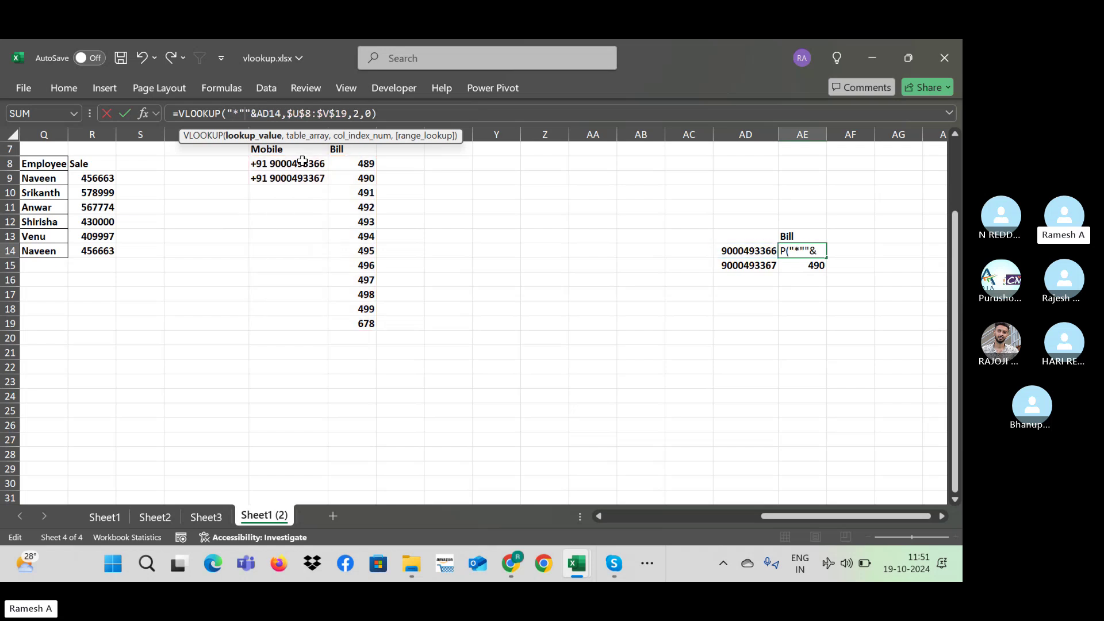
key("Left")
type("&")
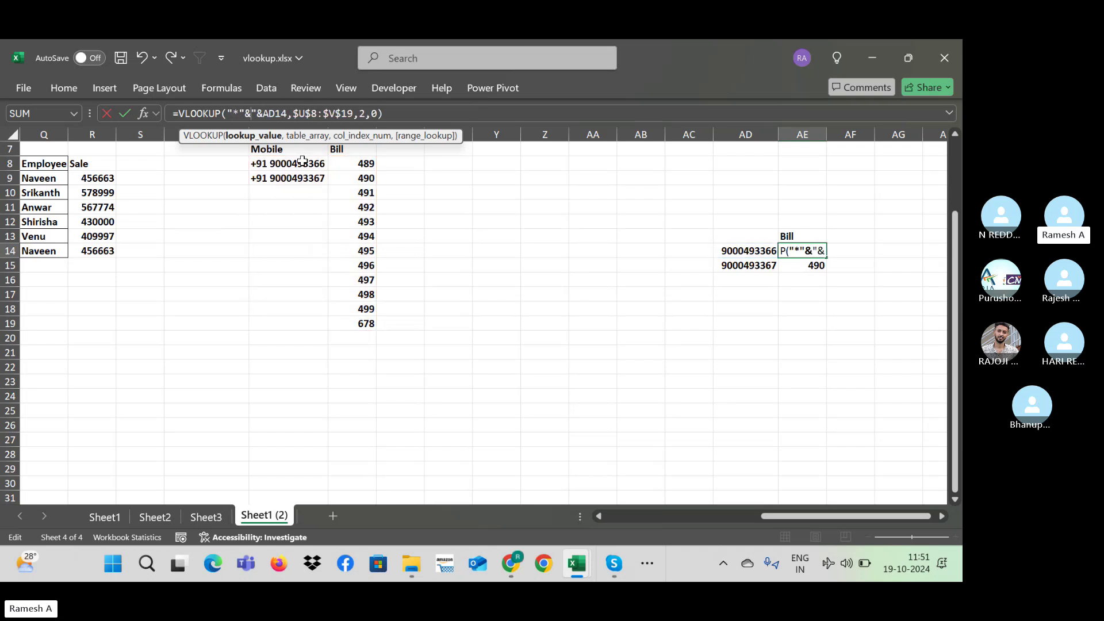
key("Return")
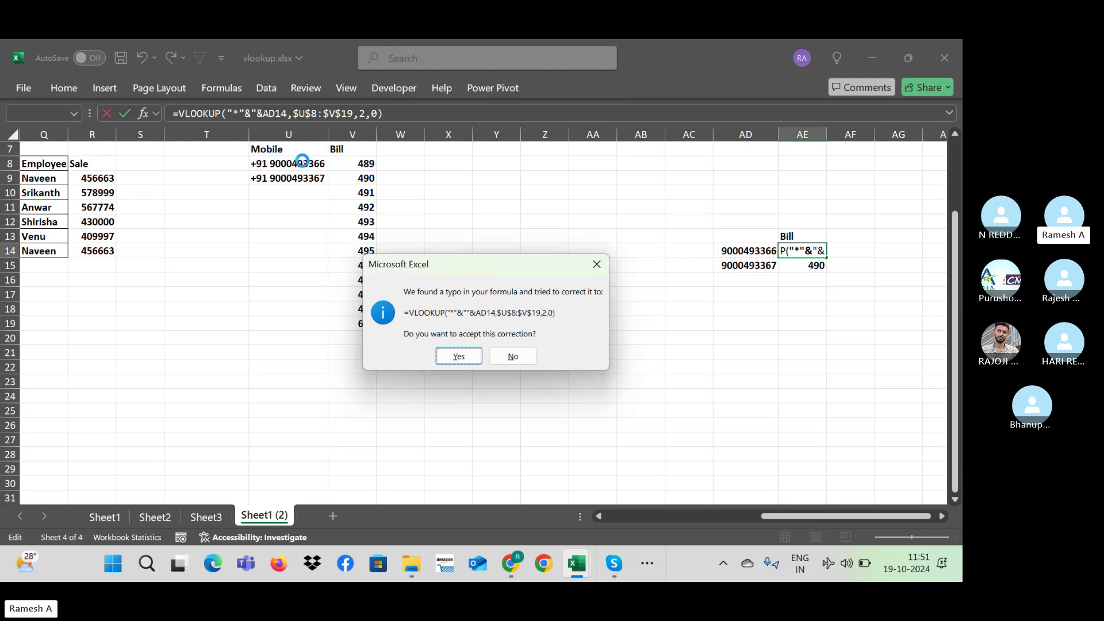
key("n")
key("Return")
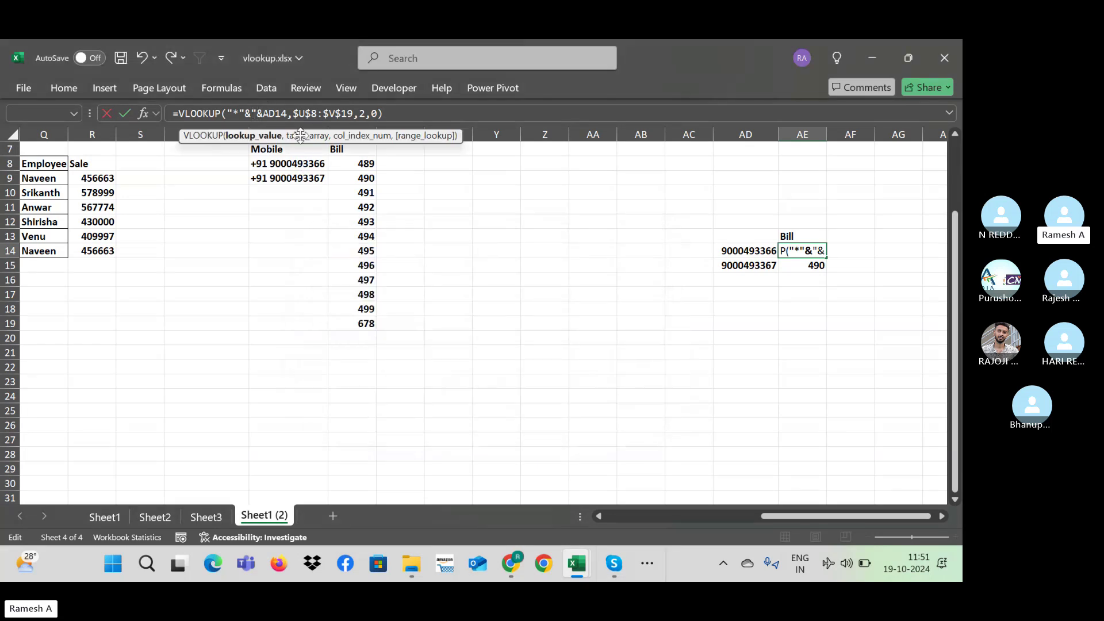
Step: Remove the extra quote and ampersand so AE14 returns 489, then copy it into AE15
key("BackSpace")
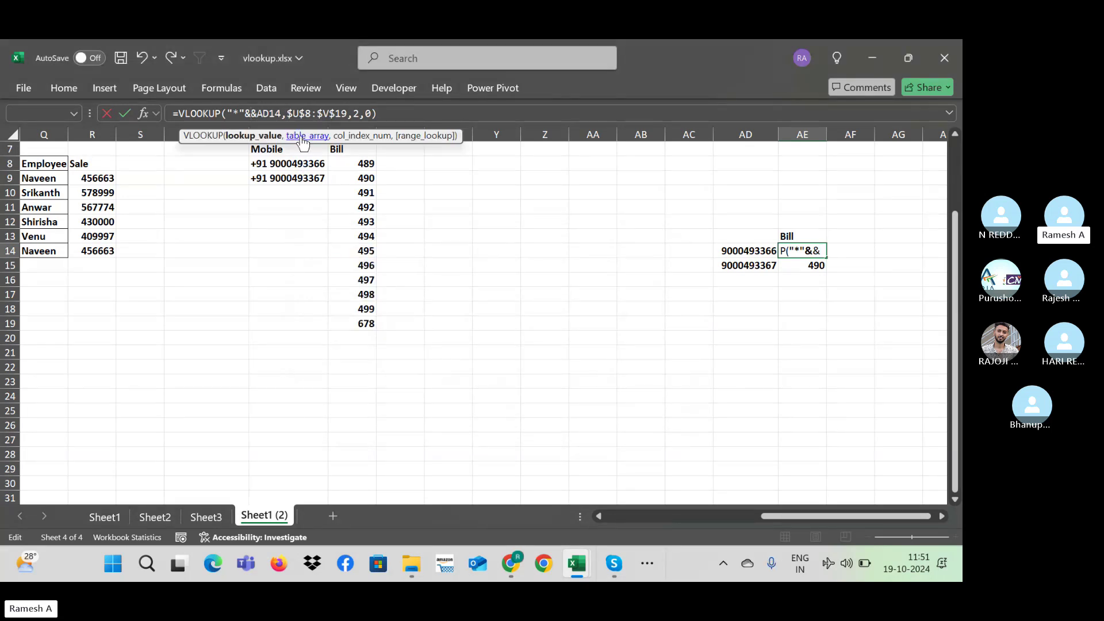
key("BackSpace")
key("Return")
key("Up")
key("shift+Down")
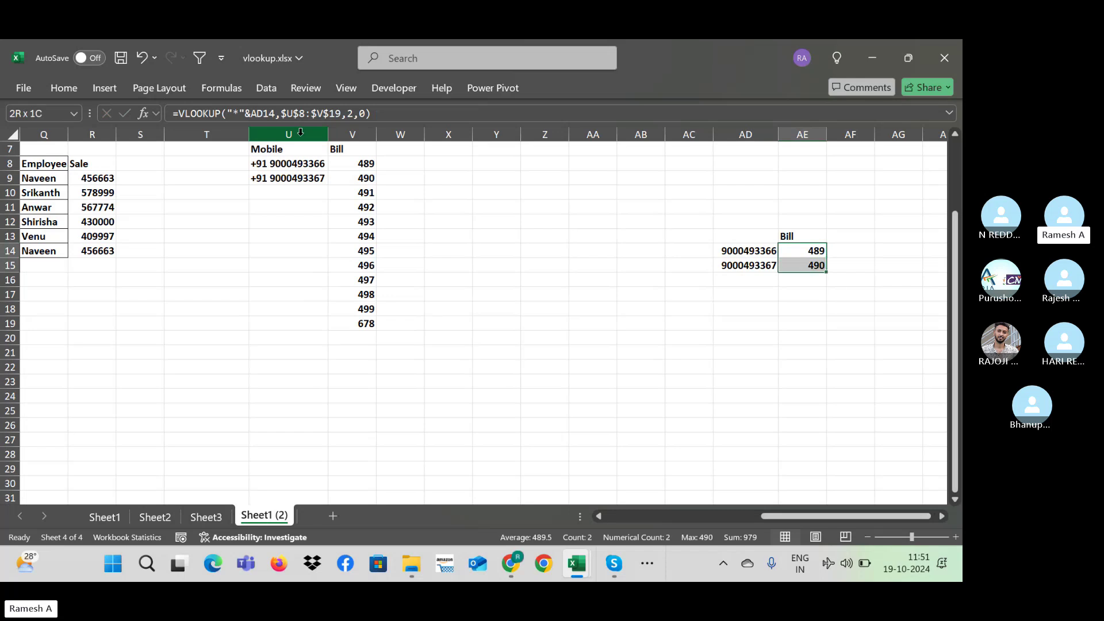
key("Down")
key("Up")
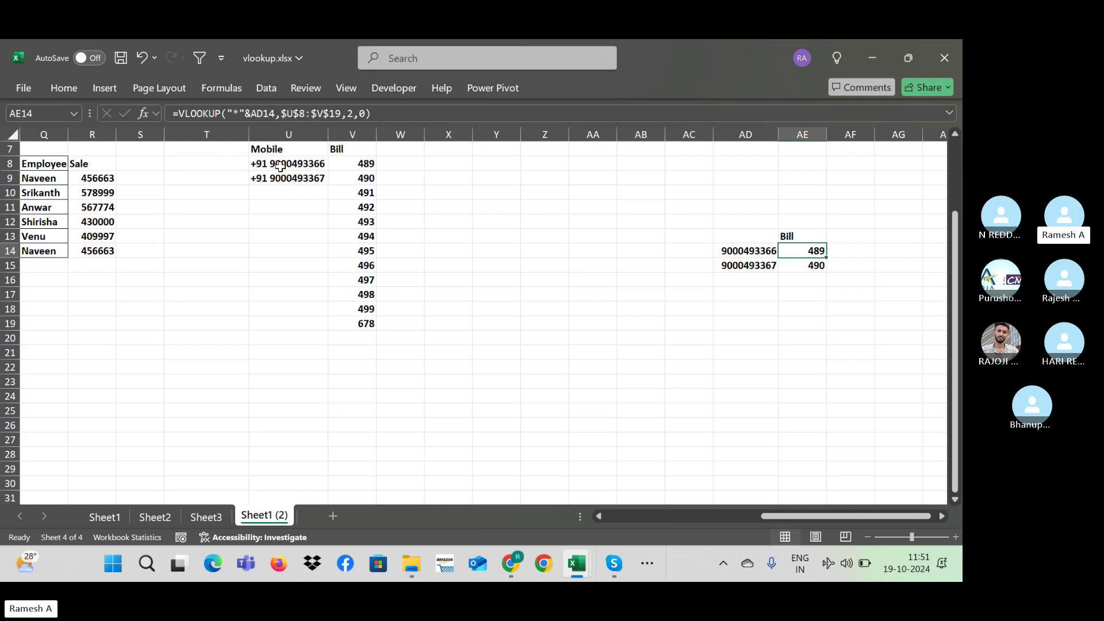
Step: Replace the "*" in AE14's lookup with "????" and fill the formula into AE15
left_click(241, 115)
left_click(241, 115)
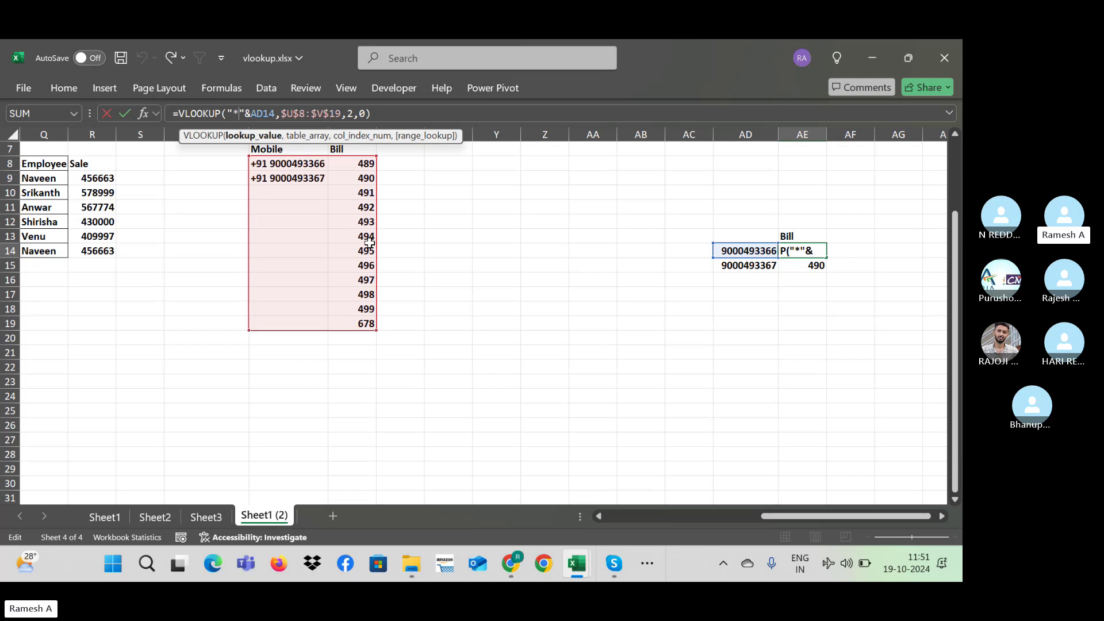
key("BackSpace")
type("??")
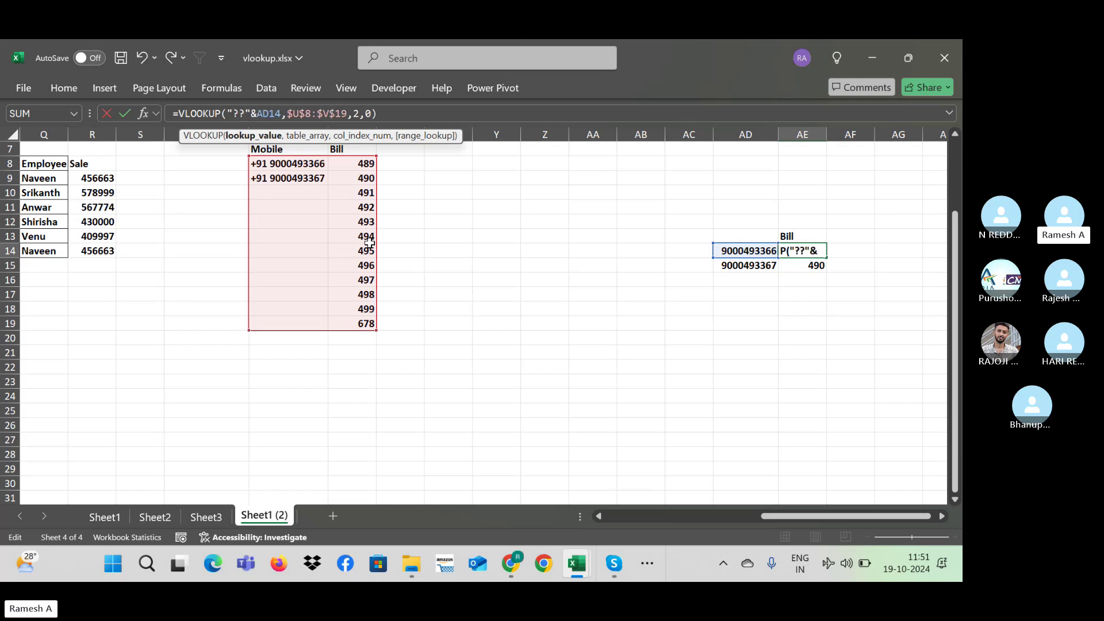
type("??")
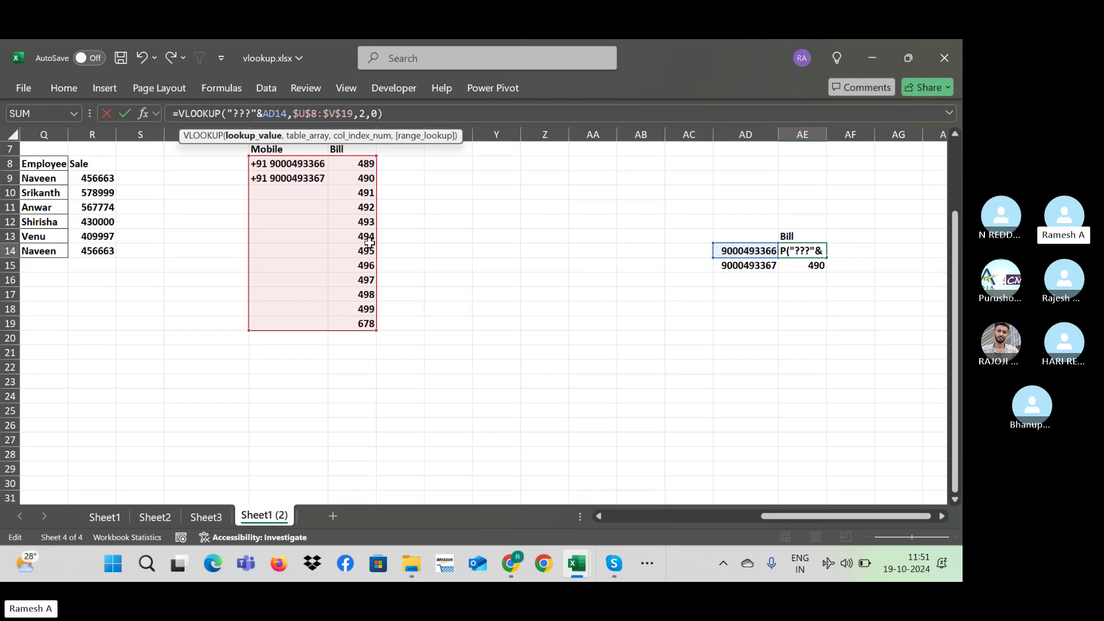
key("ctrl+Return")
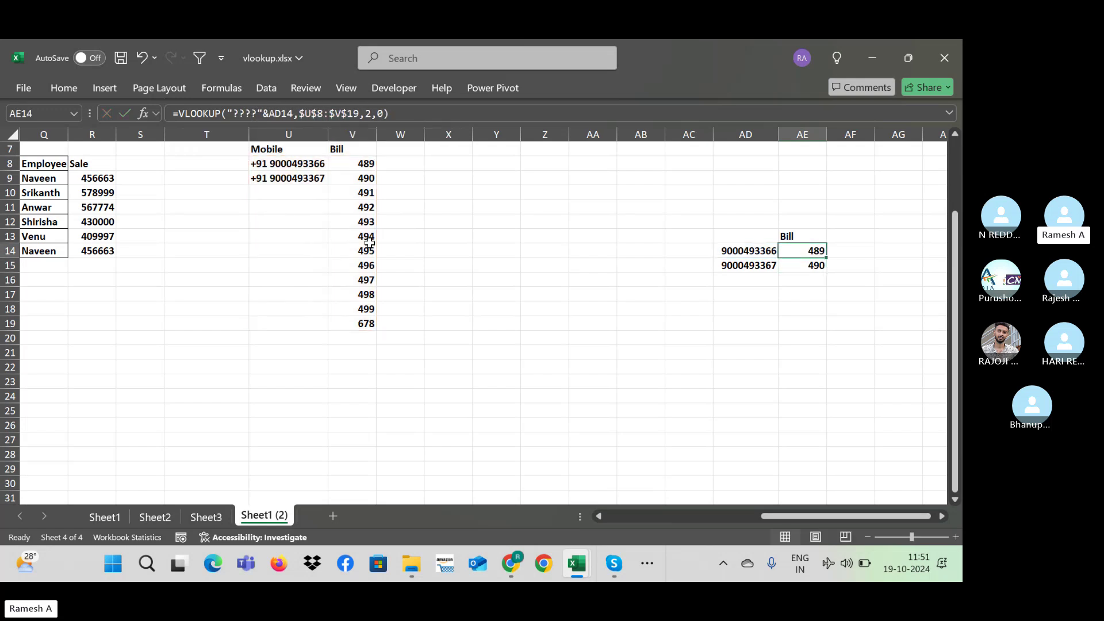
key("shift+Down")
key("ctrl+d")
key("Down")
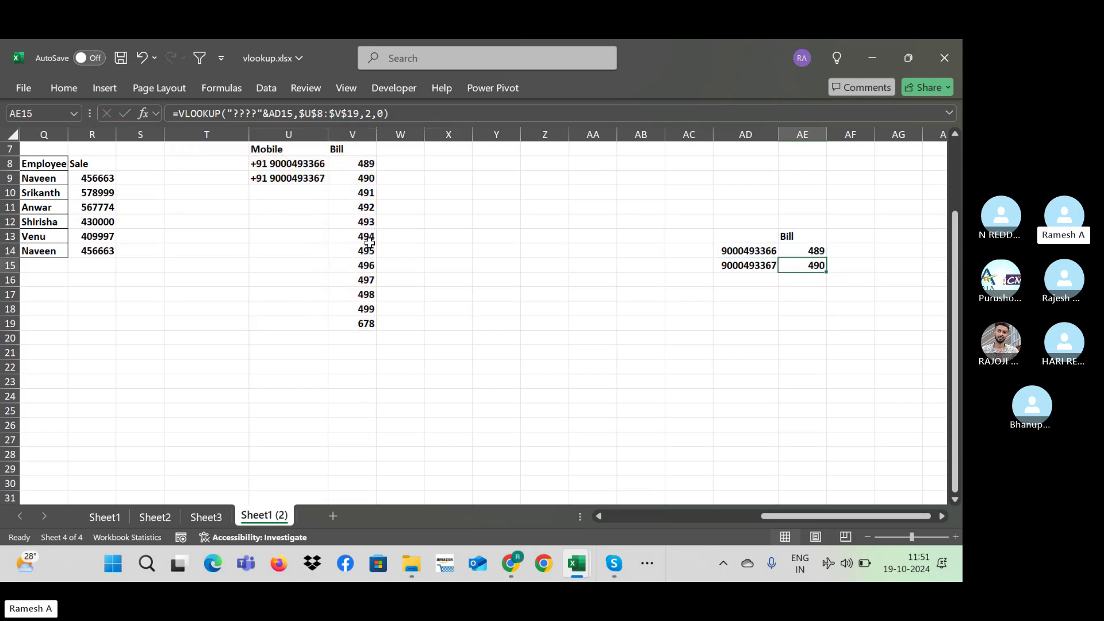
key("Up")
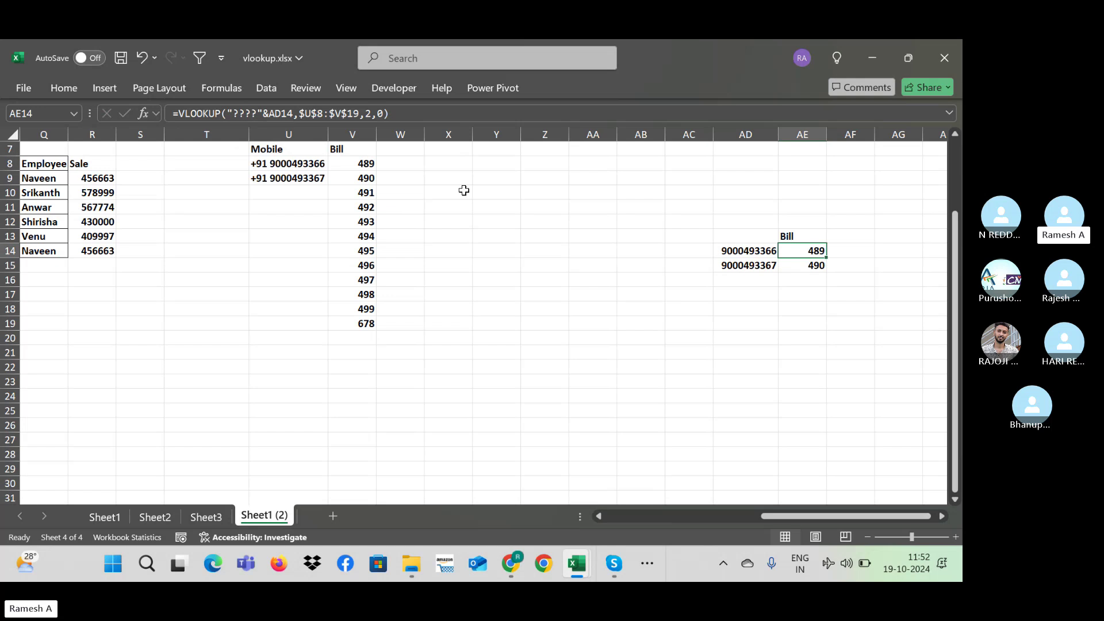
left_click(502, 164)
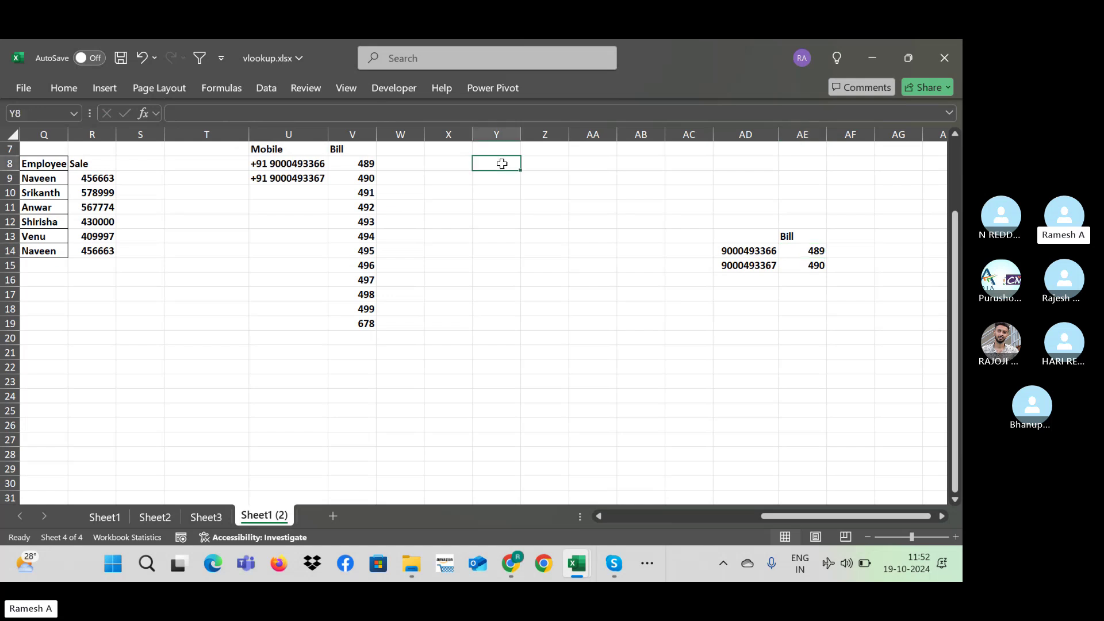
left_click(320, 164)
left_click(816, 249)
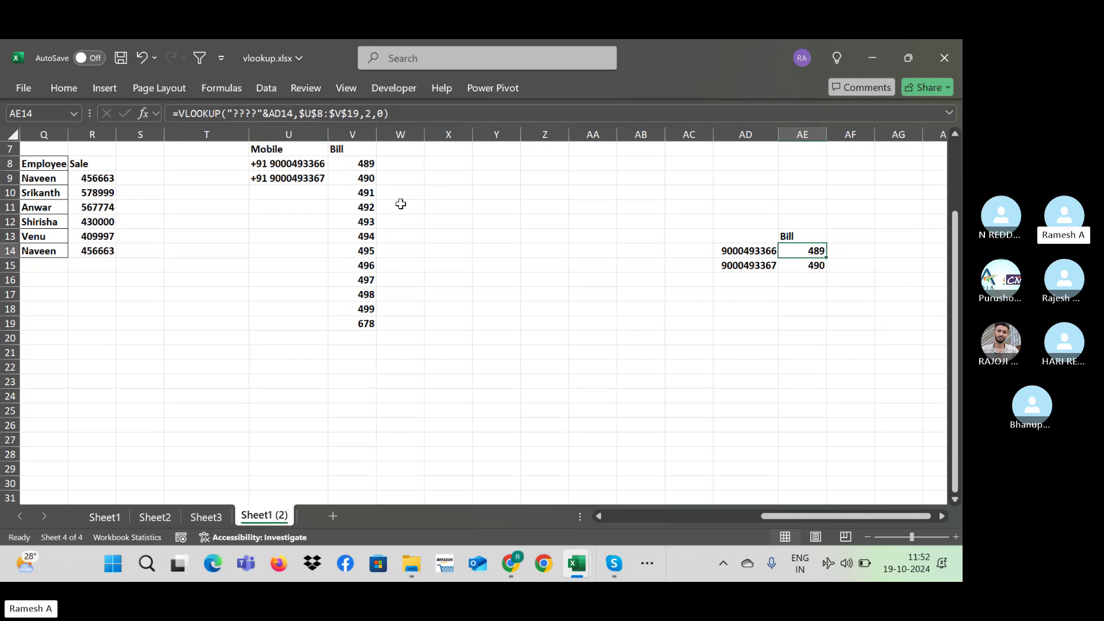
left_click(311, 178)
double_click(269, 164)
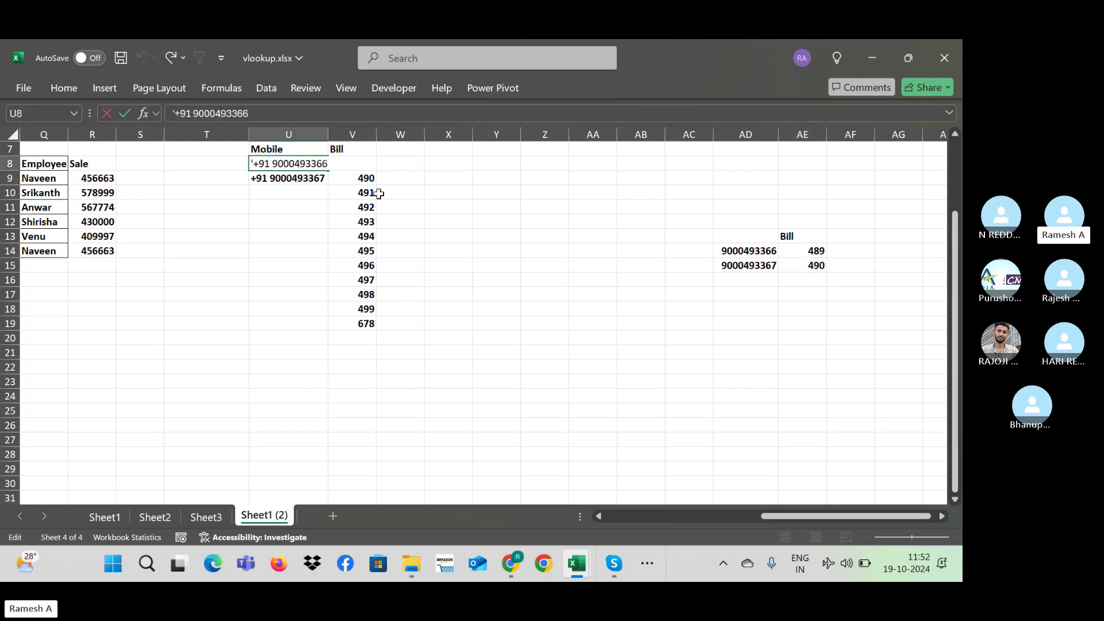
type("?")
key("Return")
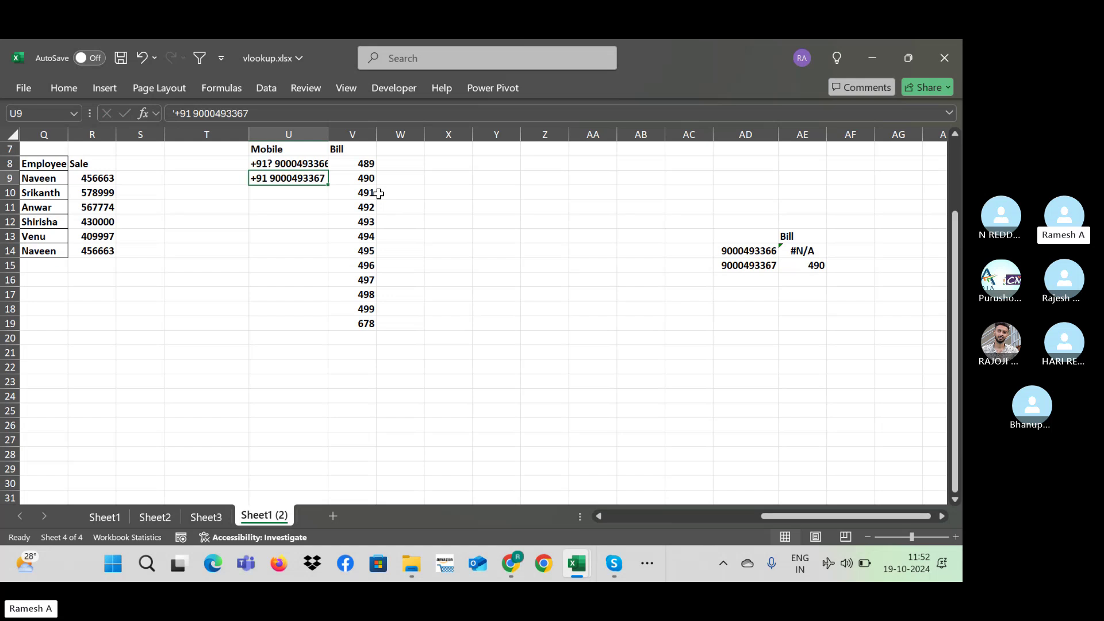
key("ctrl+Up")
key("ctrl+Up")
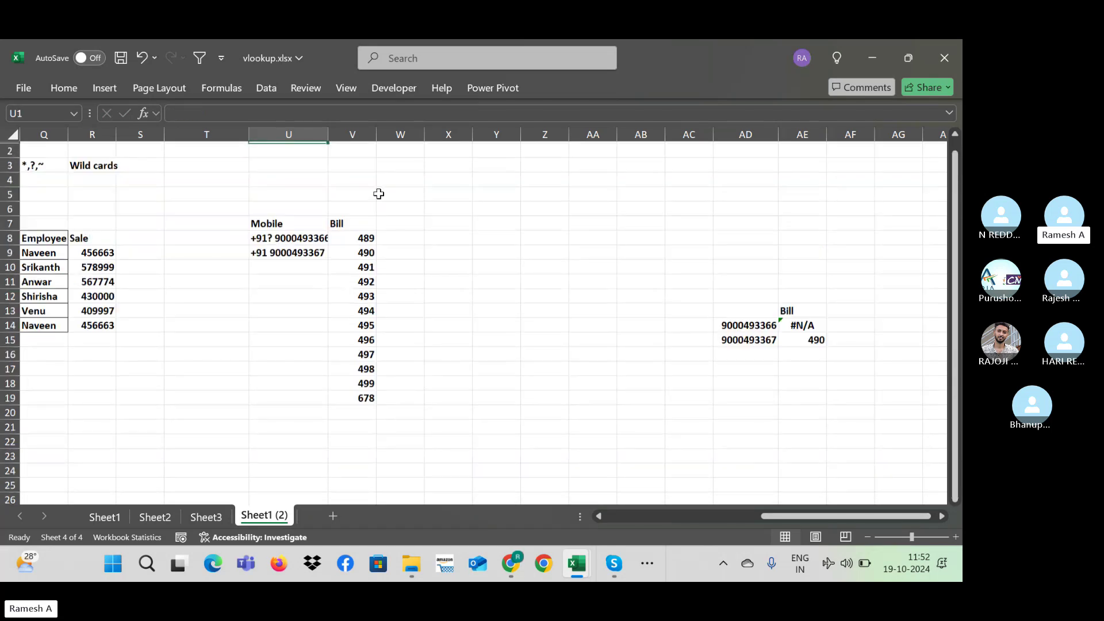
key("Down")
key("Down")
key("ctrl+Left")
key("ctrl+Left")
key("Right")
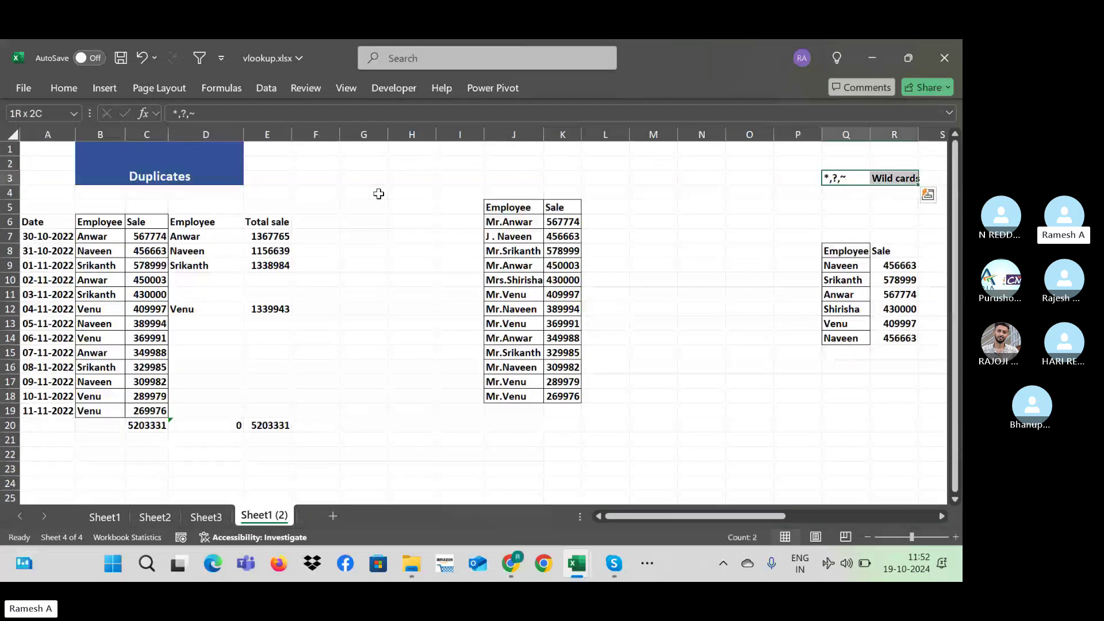
key("Left")
key("Left")
key("Right")
key("Right")
key("Left")
key("Left")
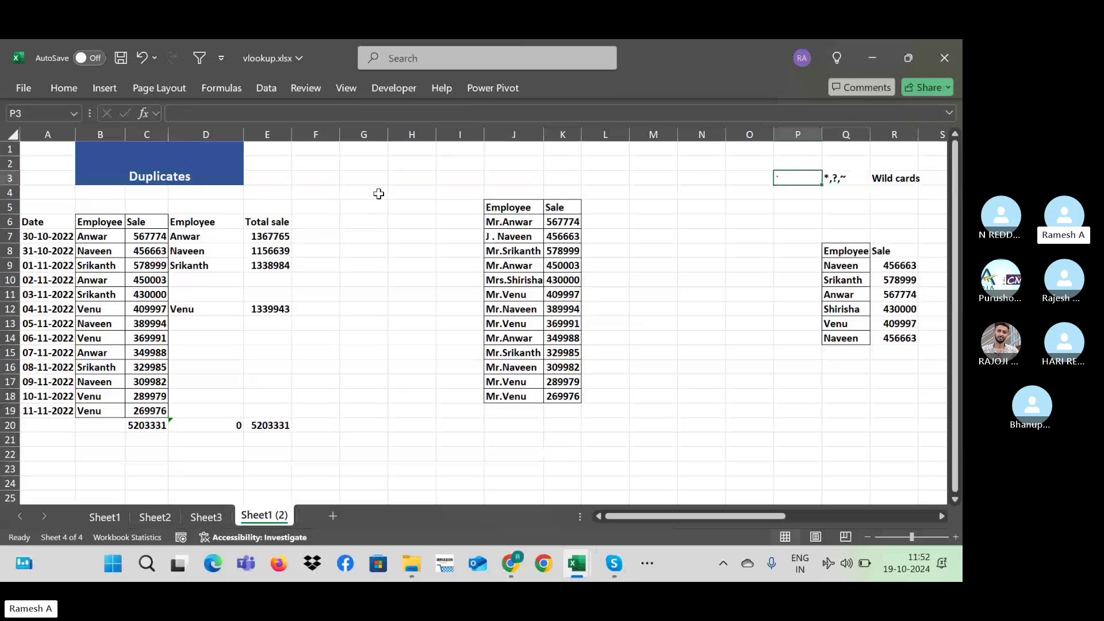
key("Right")
key("Right")
key("Right")
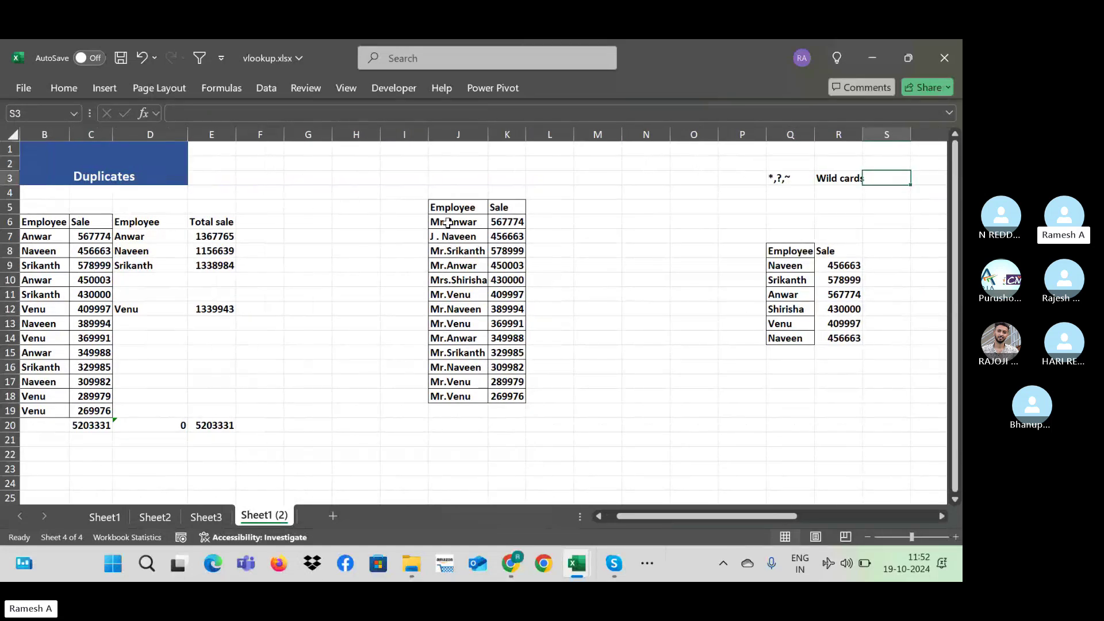
left_click(851, 263)
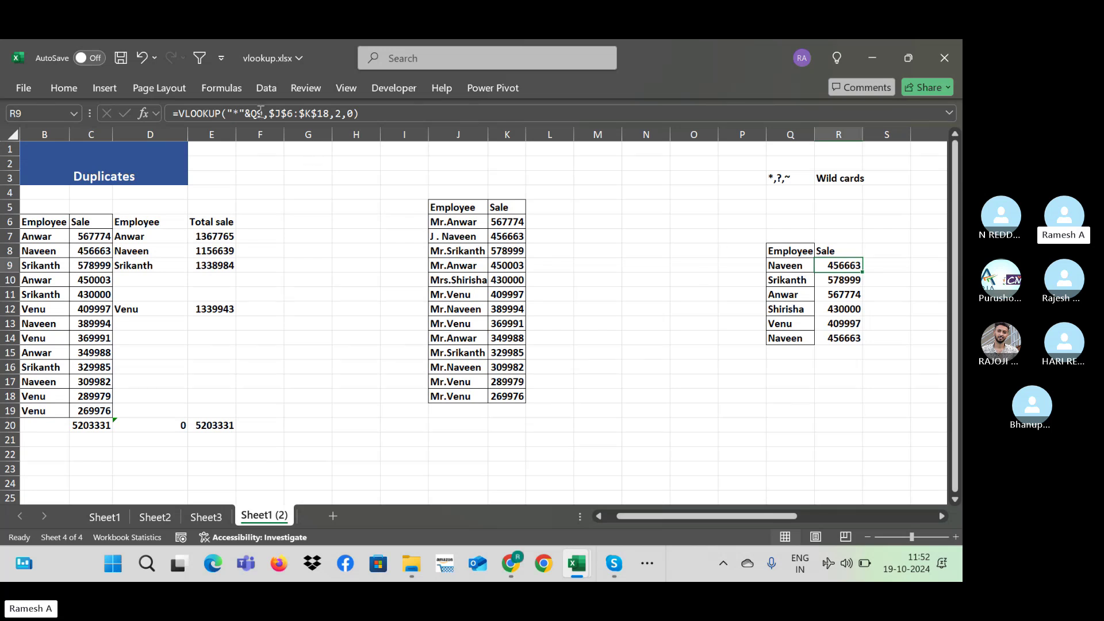
Step: Rename J8 from Mr.Srikanth to 'rere wr.Srikanth' and autofit column J
double_click(445, 253)
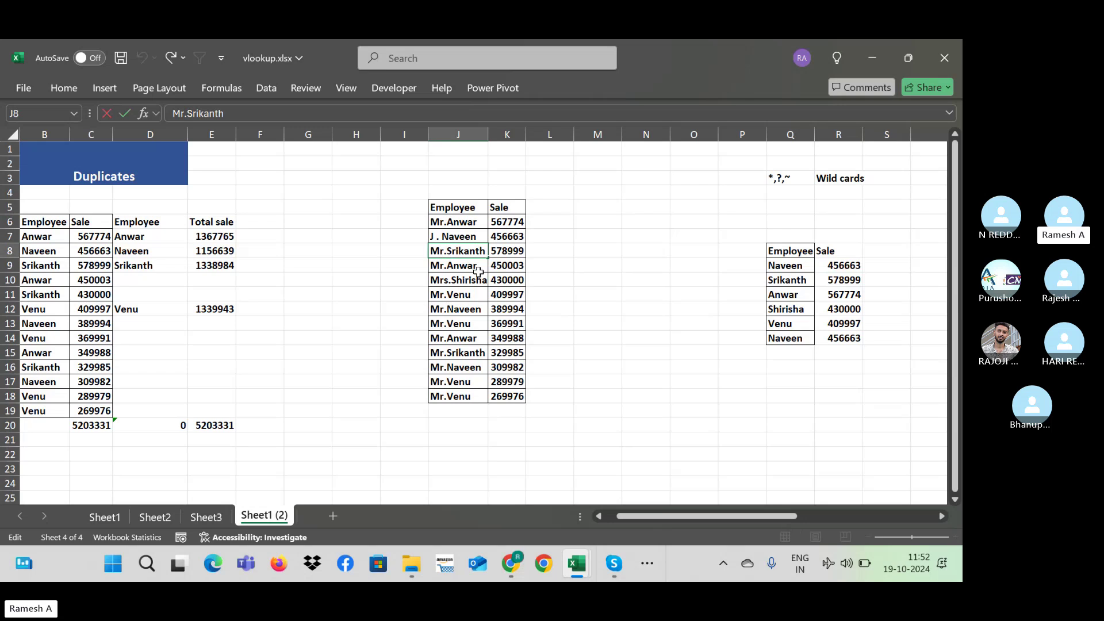
key("BackSpace")
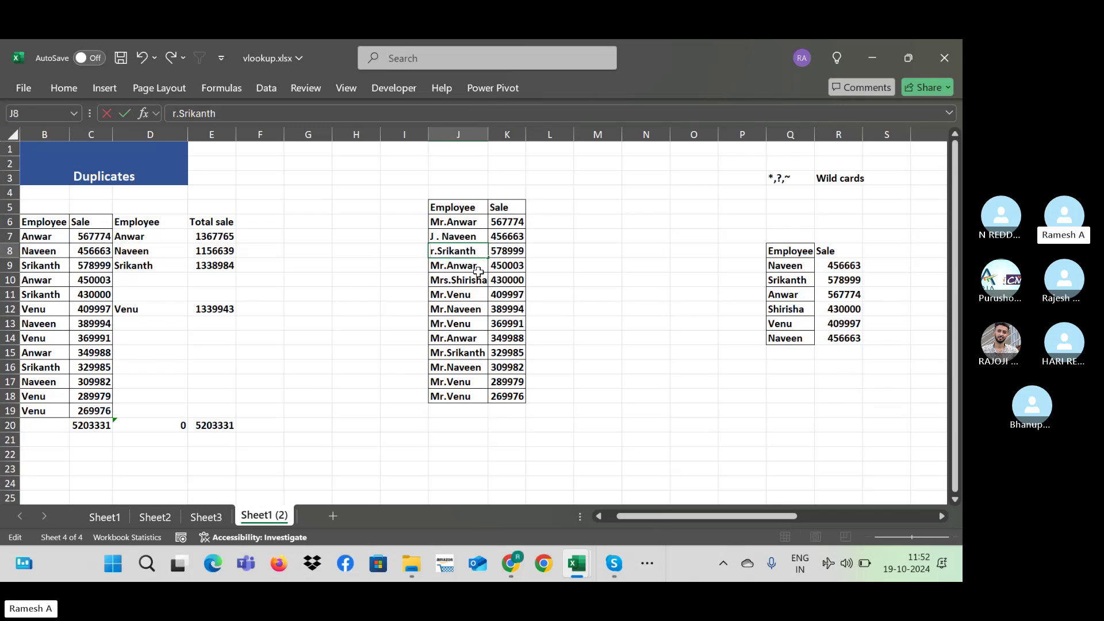
type("rere w")
left_click(469, 280)
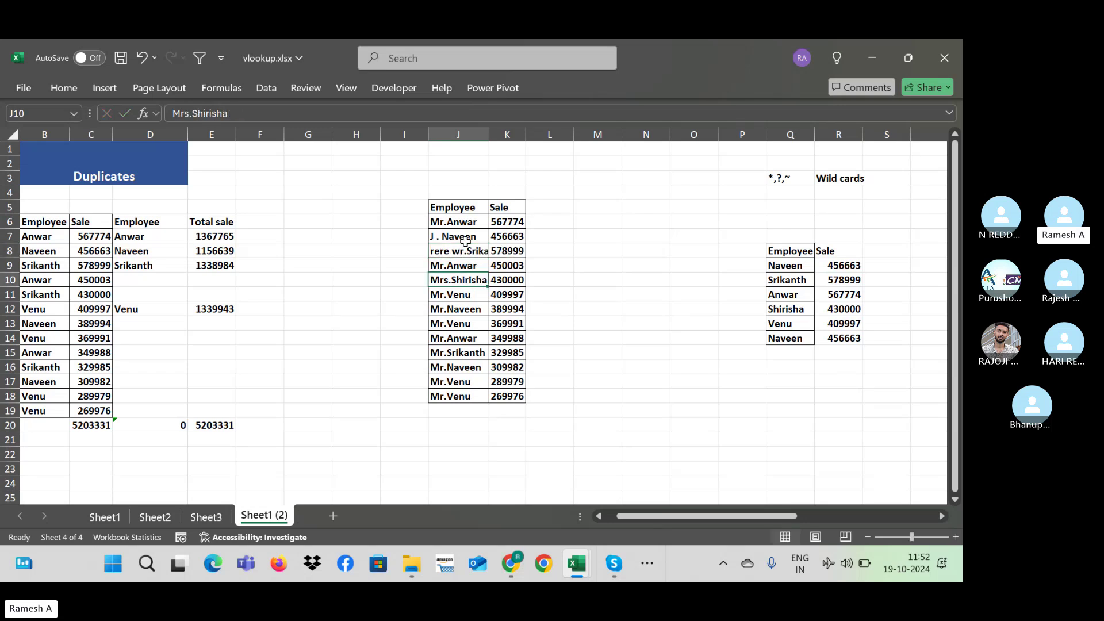
double_click(488, 134)
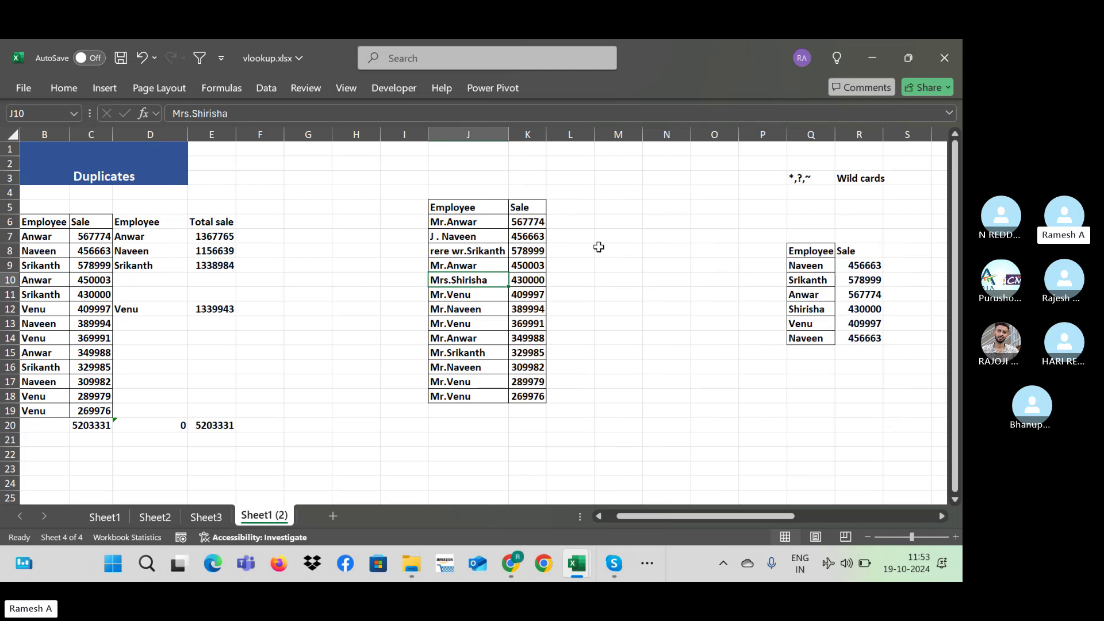
Step: Inspect R9's lookup formula without changing it, then switch to the Skype call
double_click(870, 265)
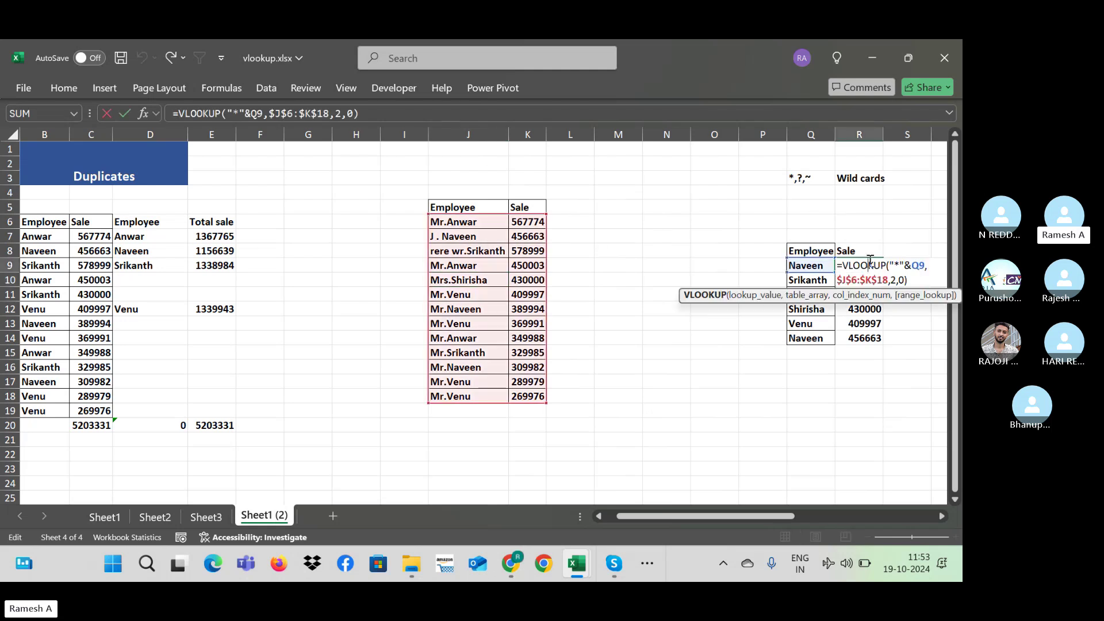
key("ctrl+Return")
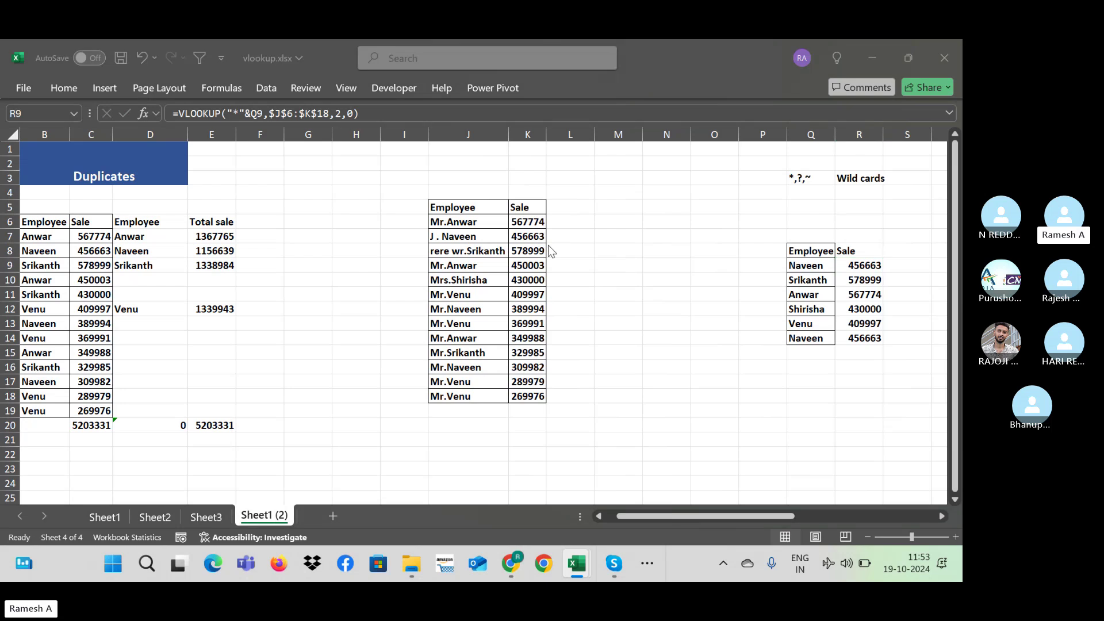
key("alt+Tab")
key("alt+Tab")
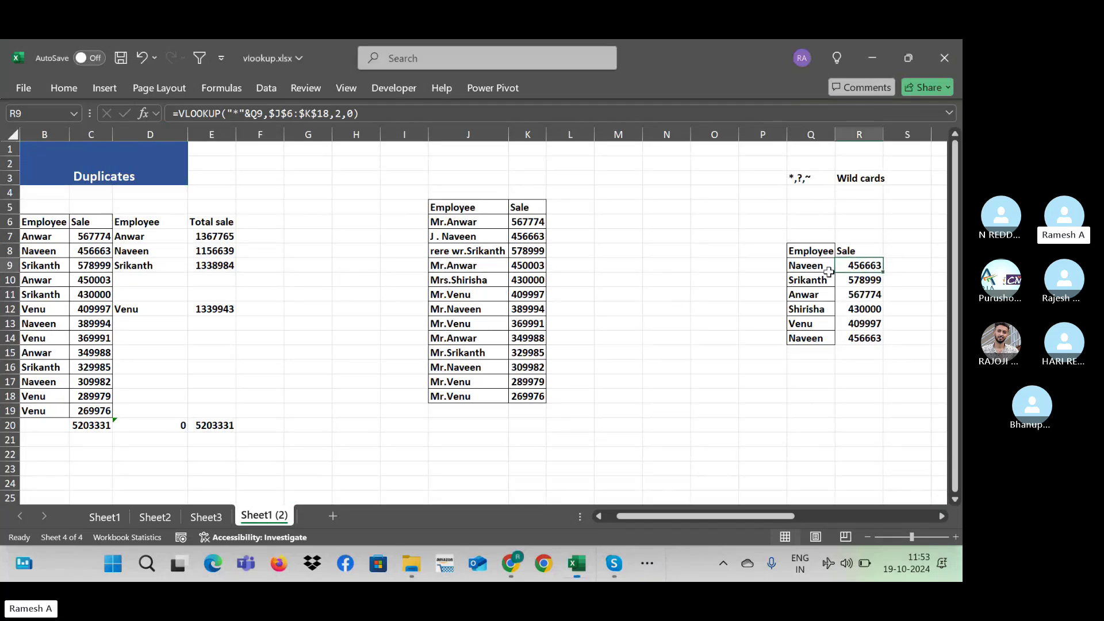
Step: Clear the six Sale results in R9:R14
left_click_drag(856, 267, 913, 328)
key("Delete")
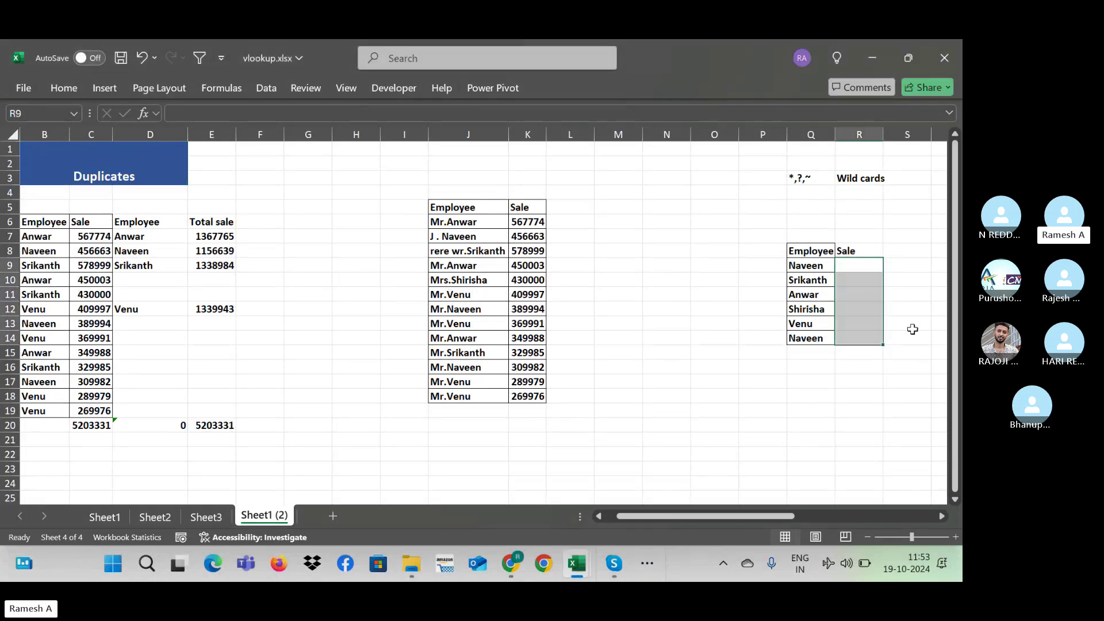
key("Up")
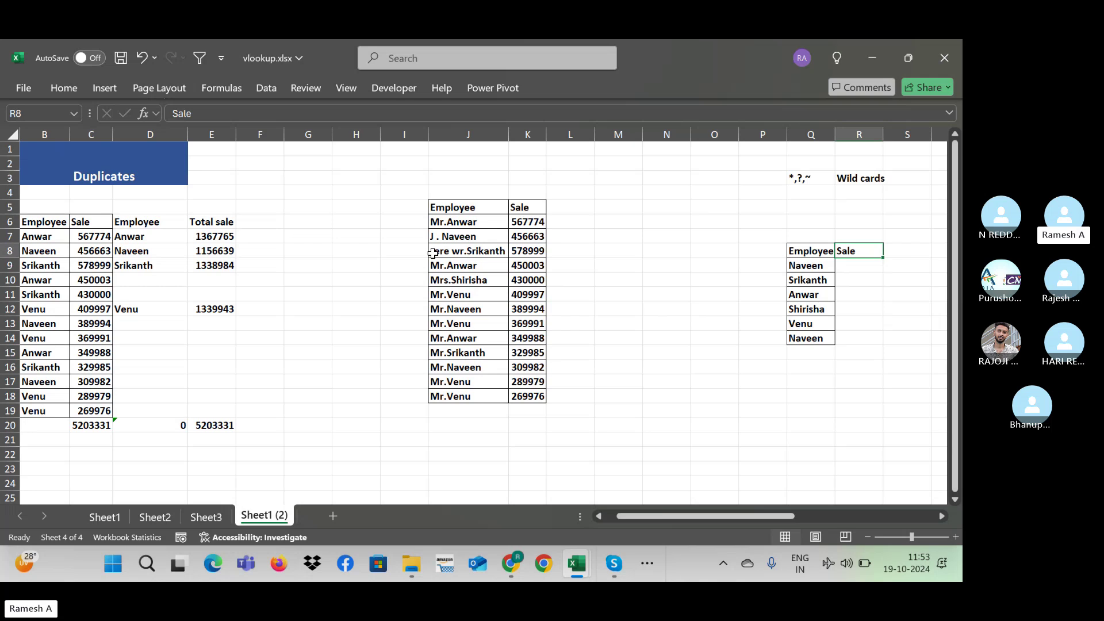
key("Down")
Step: Enter =VLOOKUP("Mr."&Q9,$J$6:$K$18,2,0) in R9
type("=")
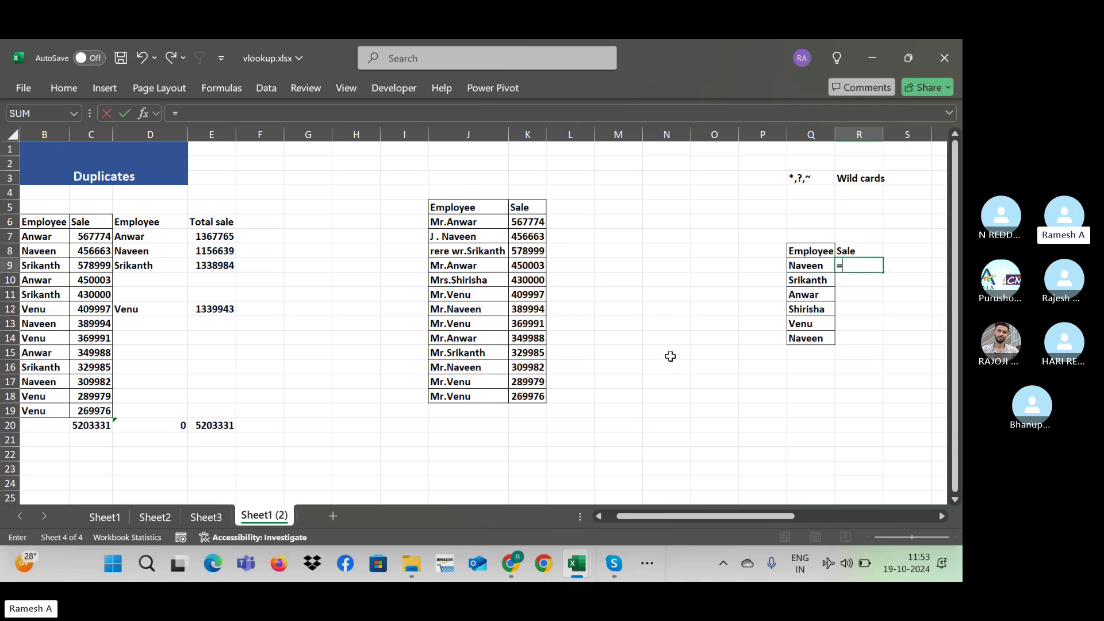
type("vlookup(")
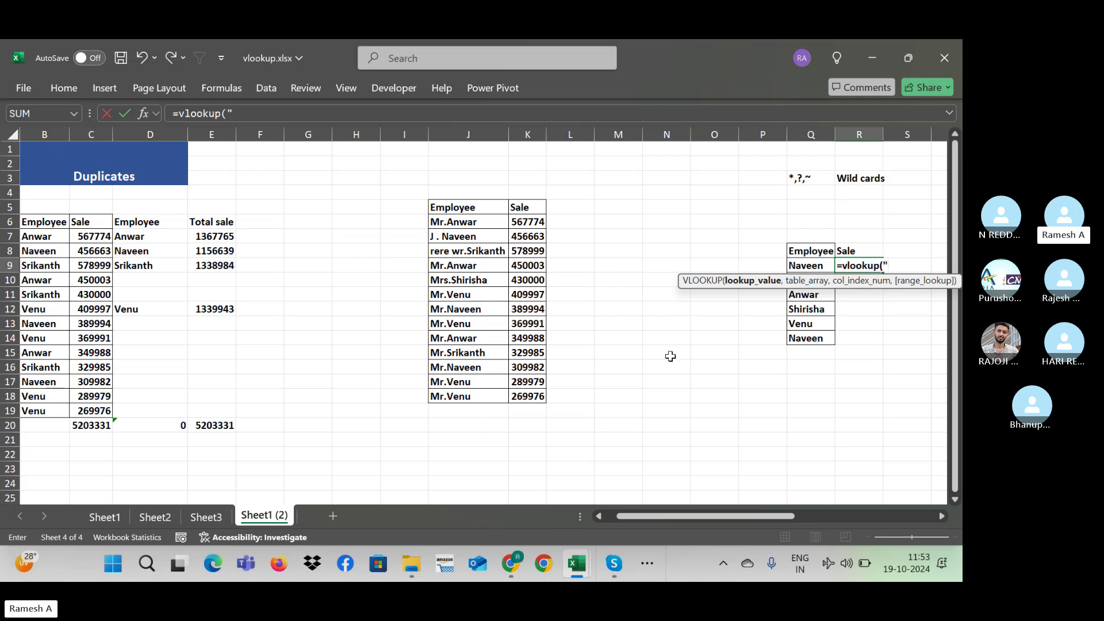
type("\"Mr")
type(".\"&")
left_click(808, 264)
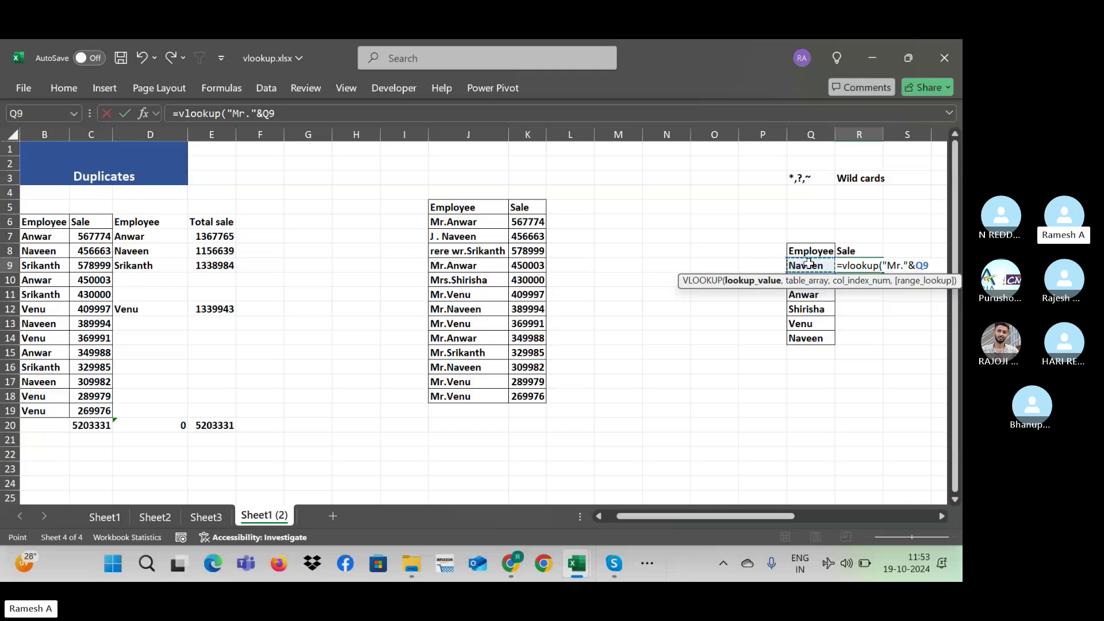
type(",")
left_click(457, 221)
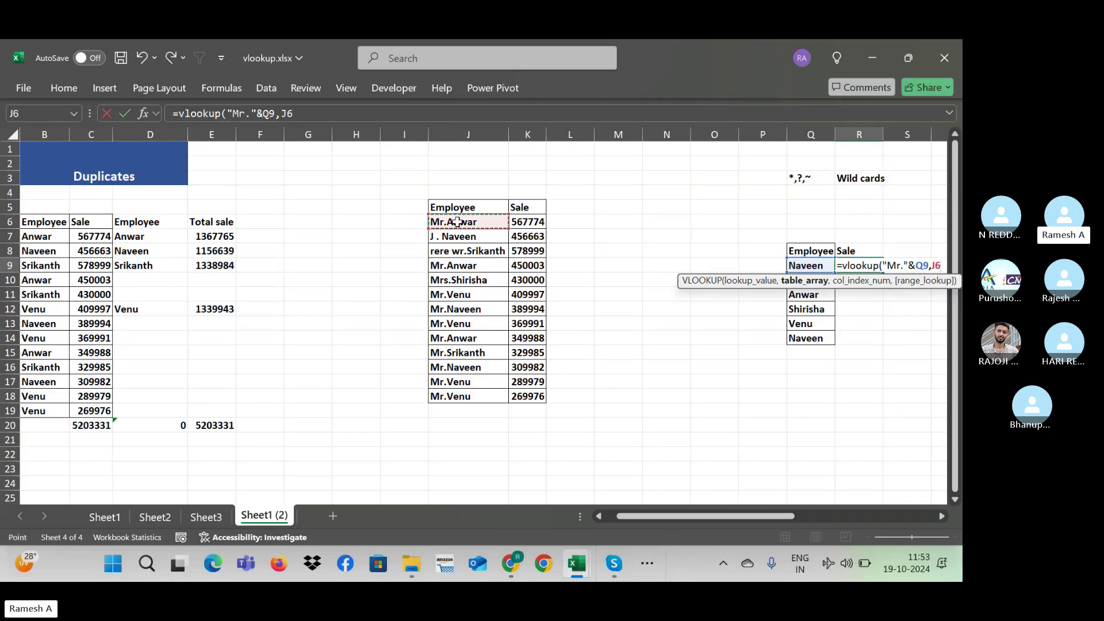
key("shift+Right")
key("ctrl+shift+Down")
key("F4")
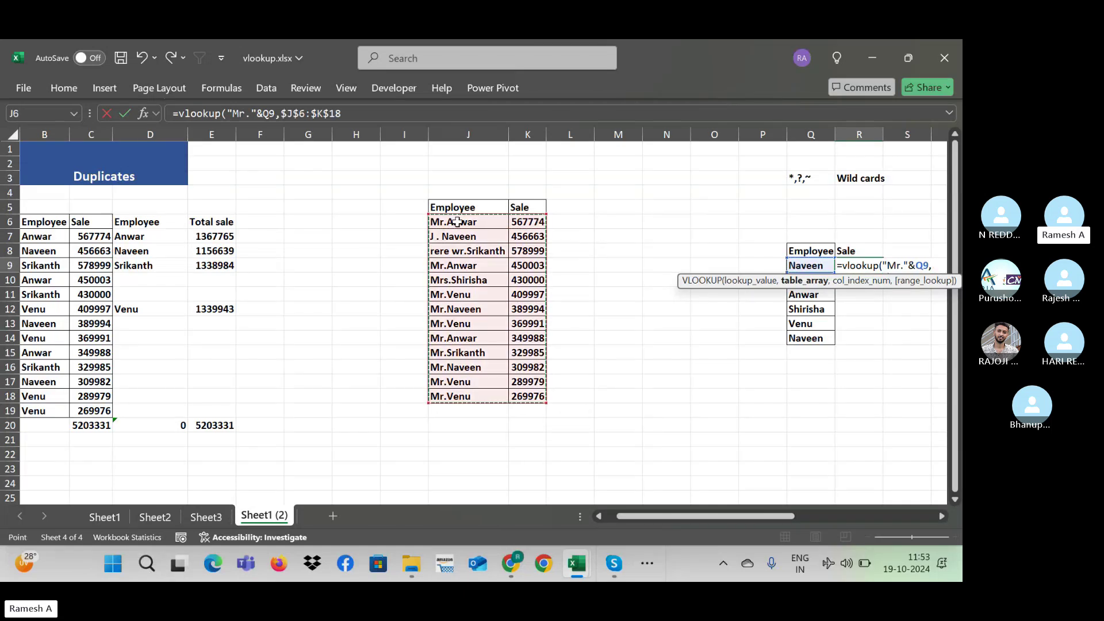
type(",2,0)")
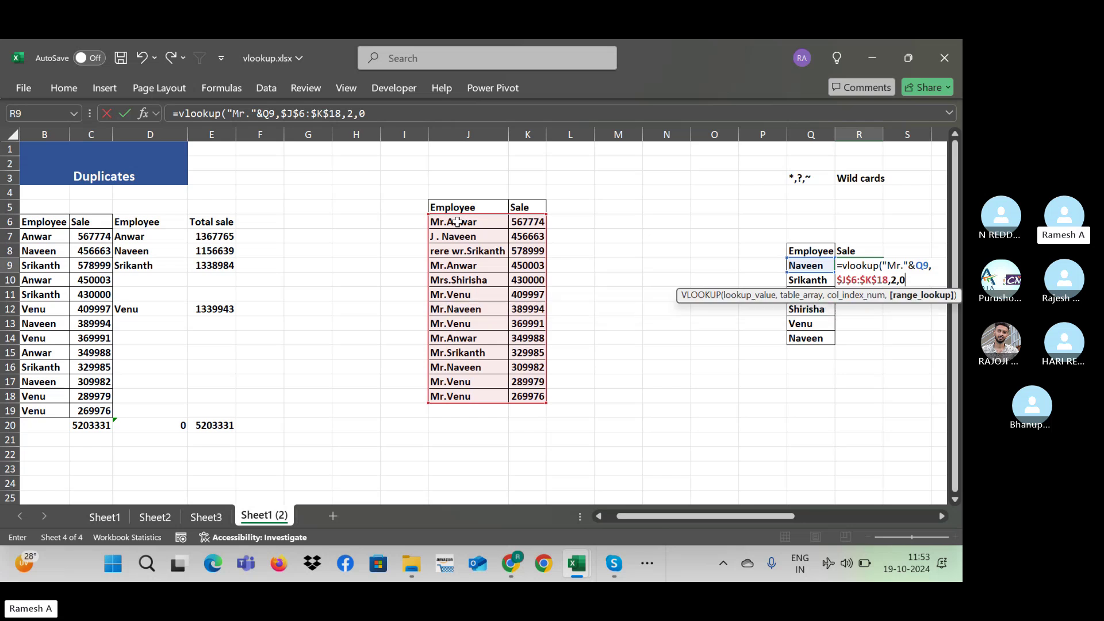
key("Return")
Step: Fill the Mr.-prefixed lookup down to R14, review R9, then clear R9:R14 again
key("Down")
key("Down")
key("Down")
key("Down")
key("ctrl+shift+Up")
key("ctrl+d")
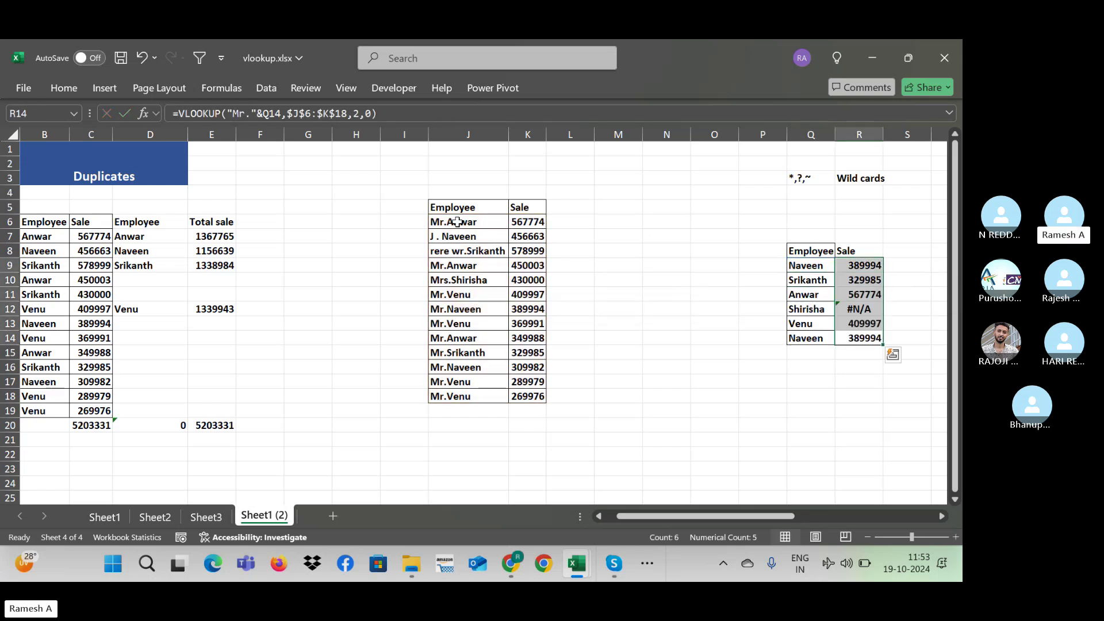
key("Up")
key("Up")
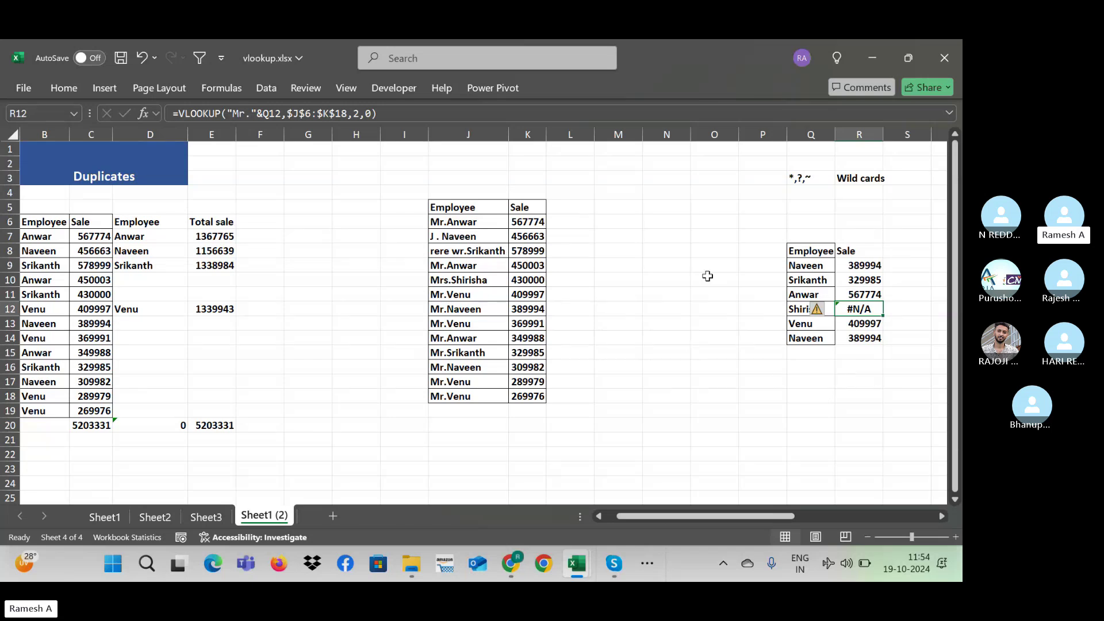
double_click(862, 265)
key("Escape")
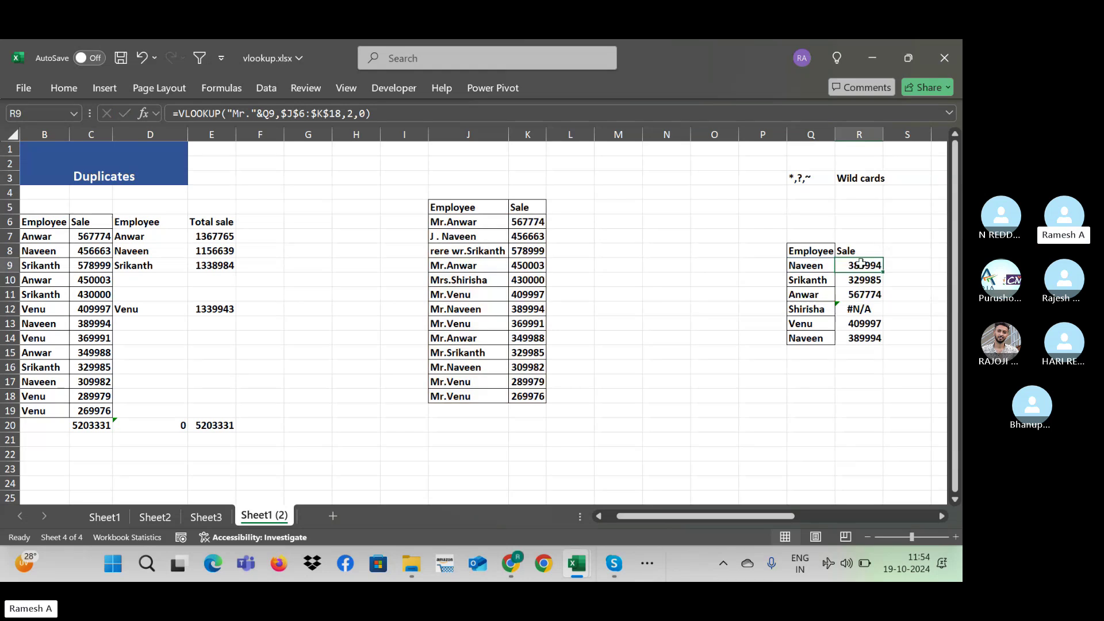
key("ctrl+shift+Down")
key("Delete")
Step: Enter =VLOOKUP("*"&Q9,$J$6:$K$18,2,0) in R9
left_click(861, 264)
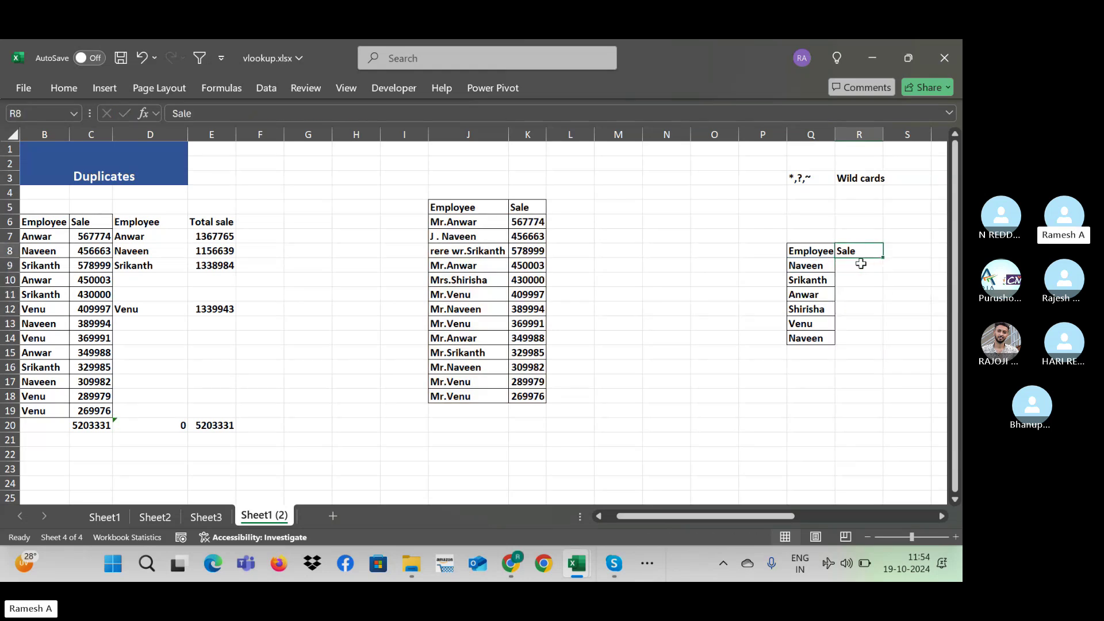
type("=v")
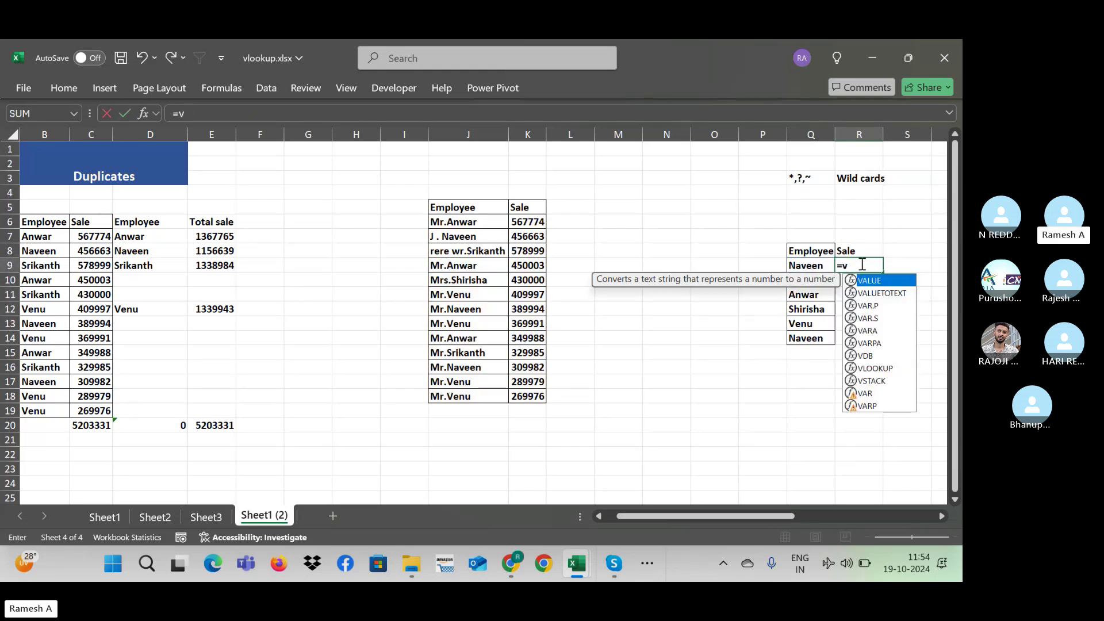
type("lookup(\"*")
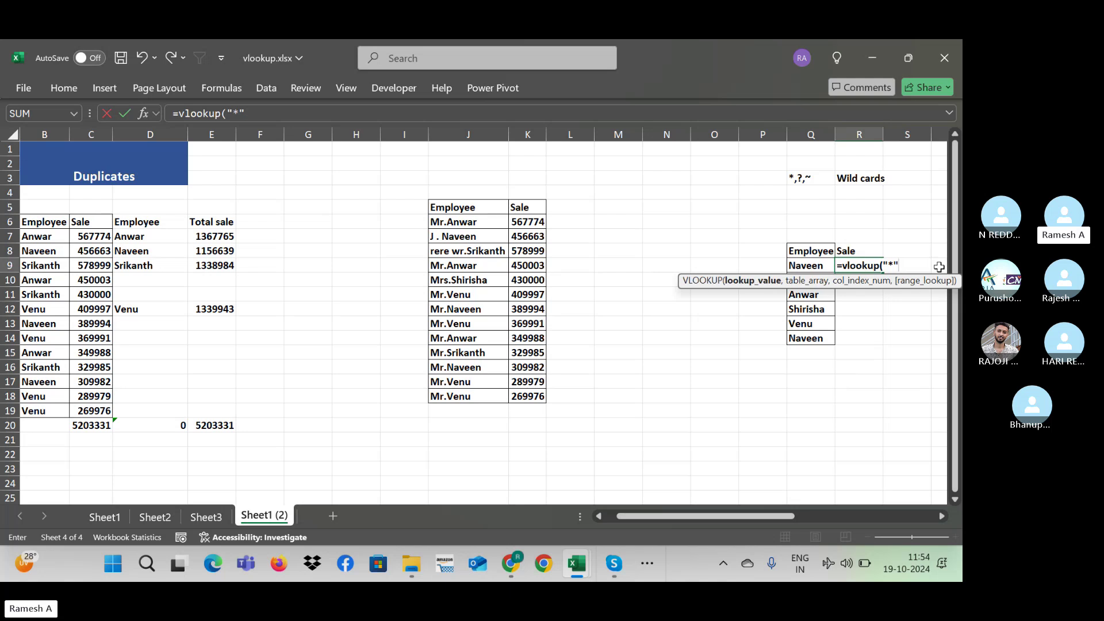
type("&")
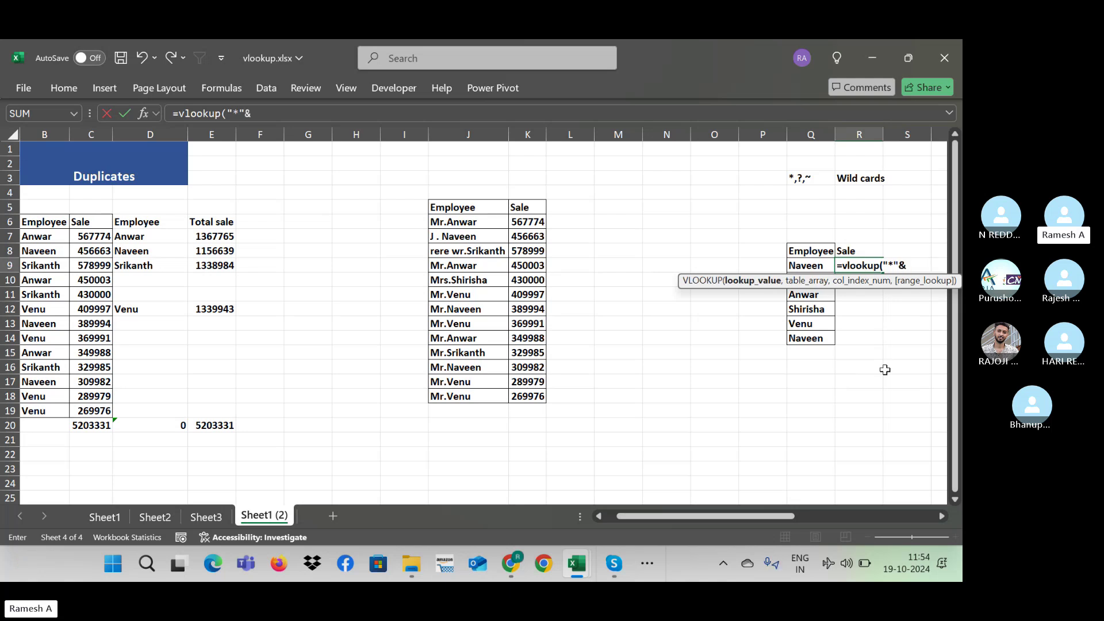
left_click(816, 265)
type(",")
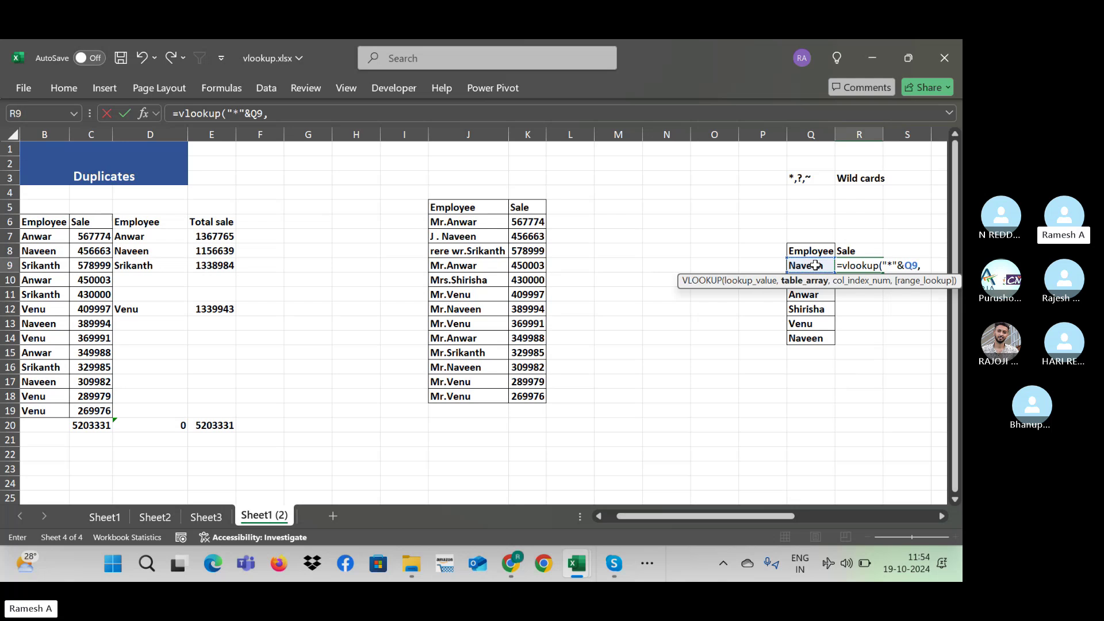
left_click(455, 221)
left_click_drag(454, 220, 541, 400)
key("F4")
type(",2,")
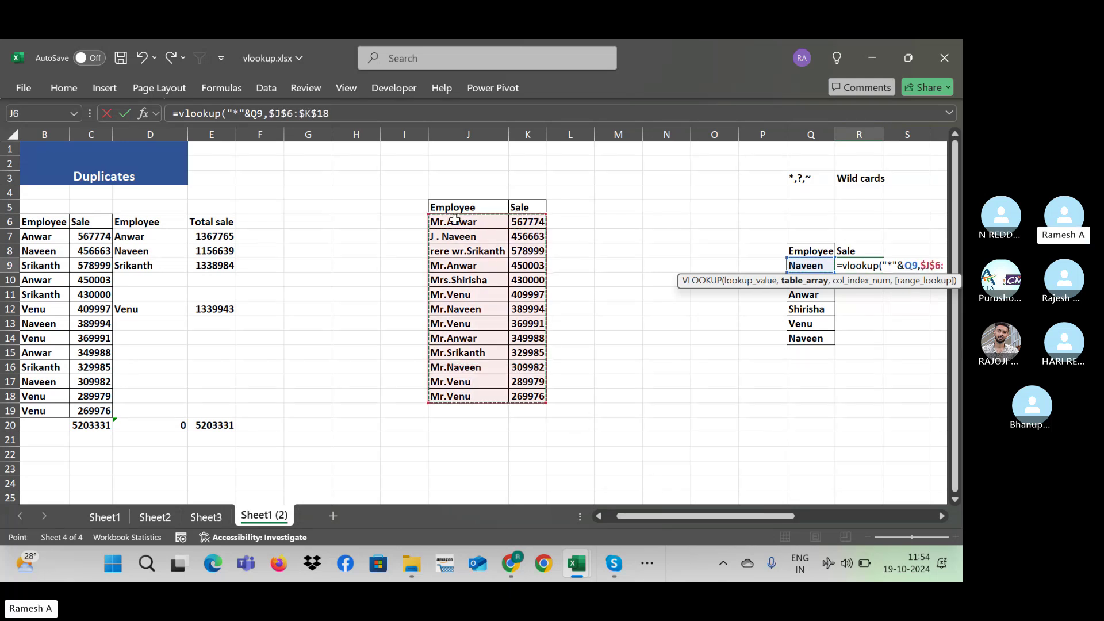
type("0")
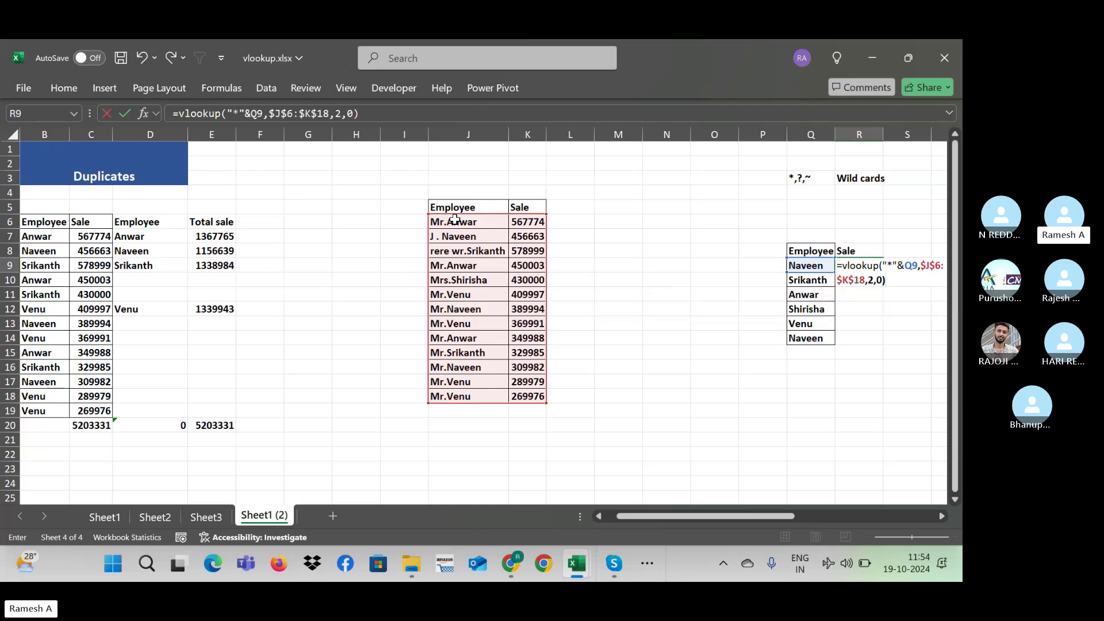
key("Return")
Step: Fill the wildcard lookup down R9:R14 so all six employees return sales, then select J7
key("Left")
key("ctrl+Down")
key("Right")
key("ctrl+shift+Up")
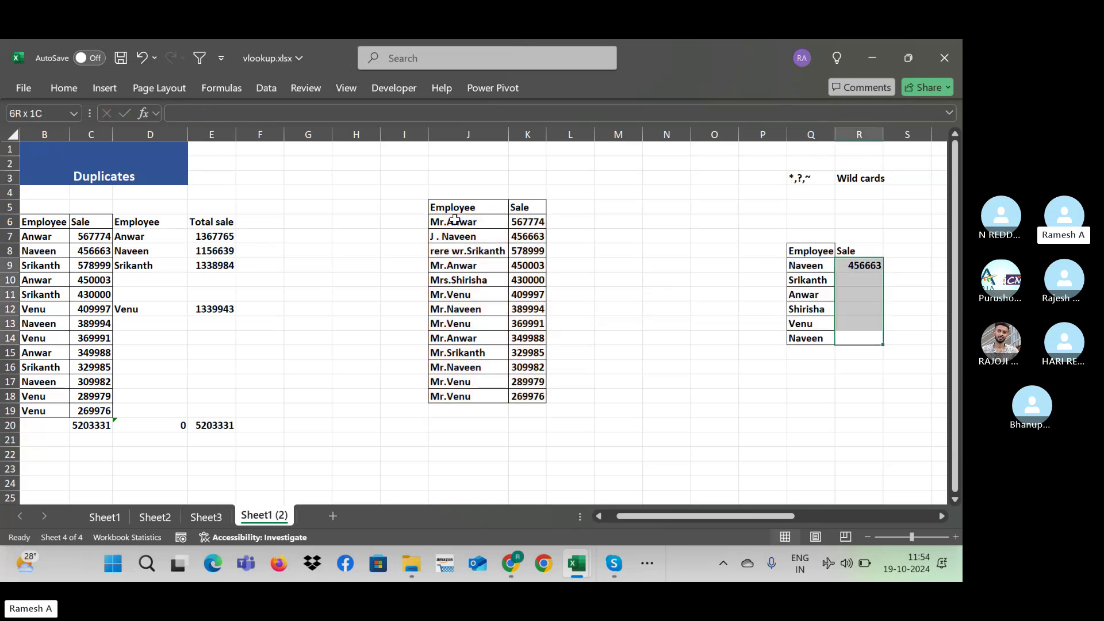
key("ctrl+d")
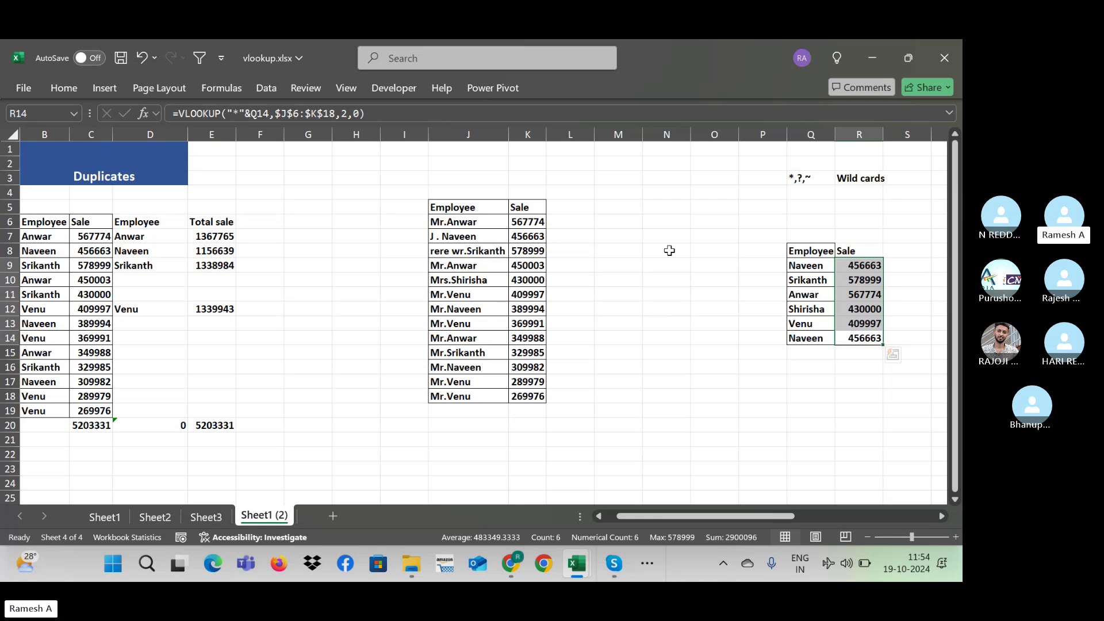
left_click(440, 239)
Step: Overwrite J7 with 'erwe rwer', then clear the employee names in J7:J18
double_click(439, 239)
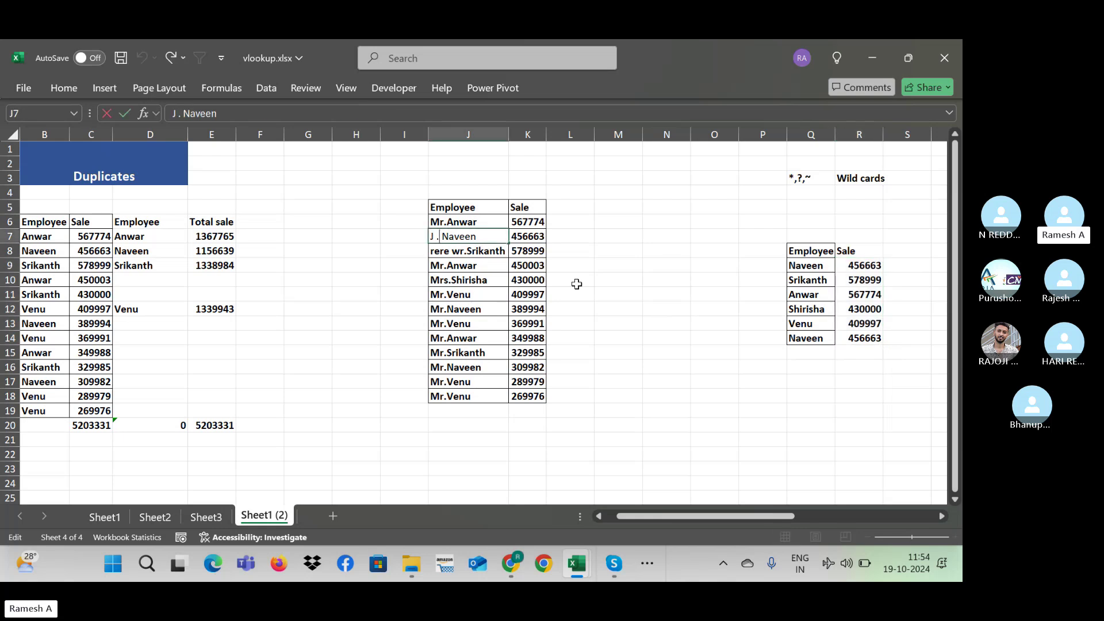
type("erwe rwer")
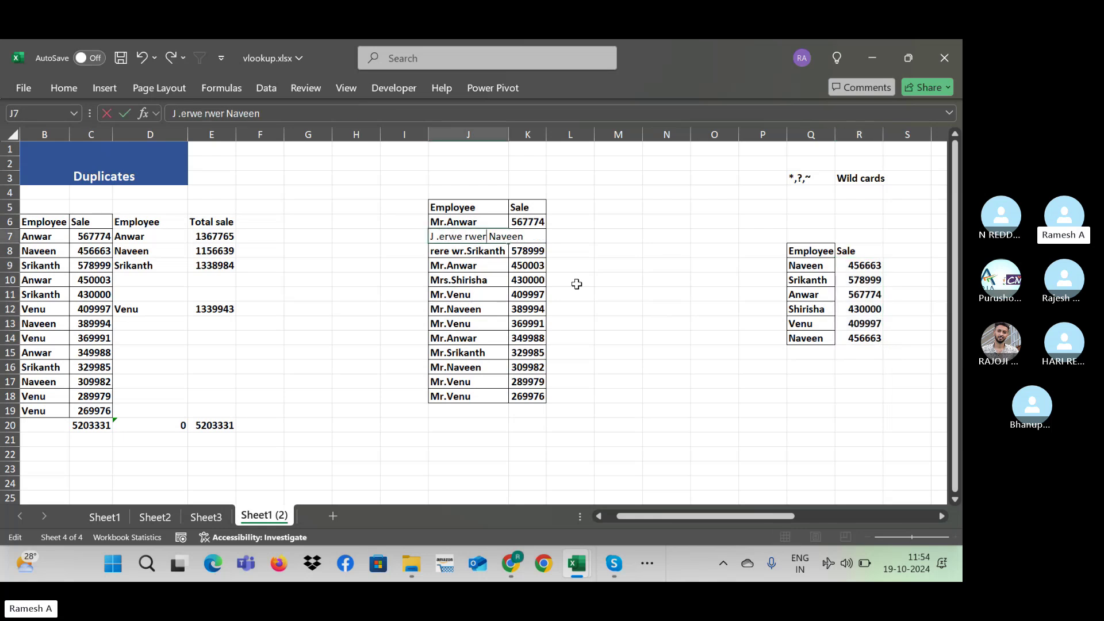
key("Return")
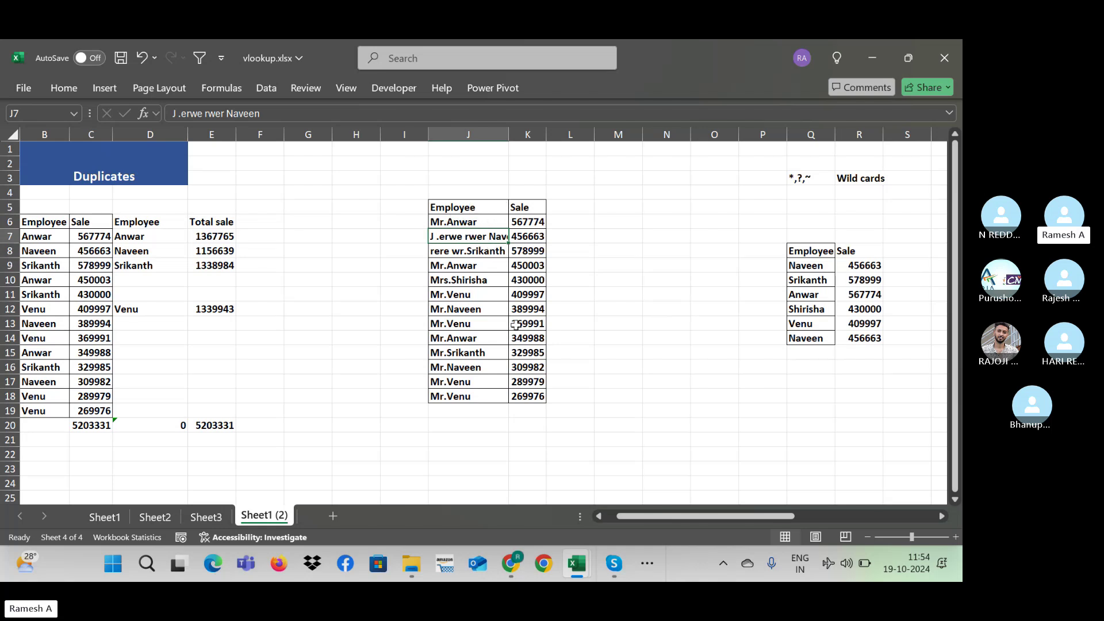
key("Down")
key("Up")
key("ctrl+shift+Down")
key("Delete")
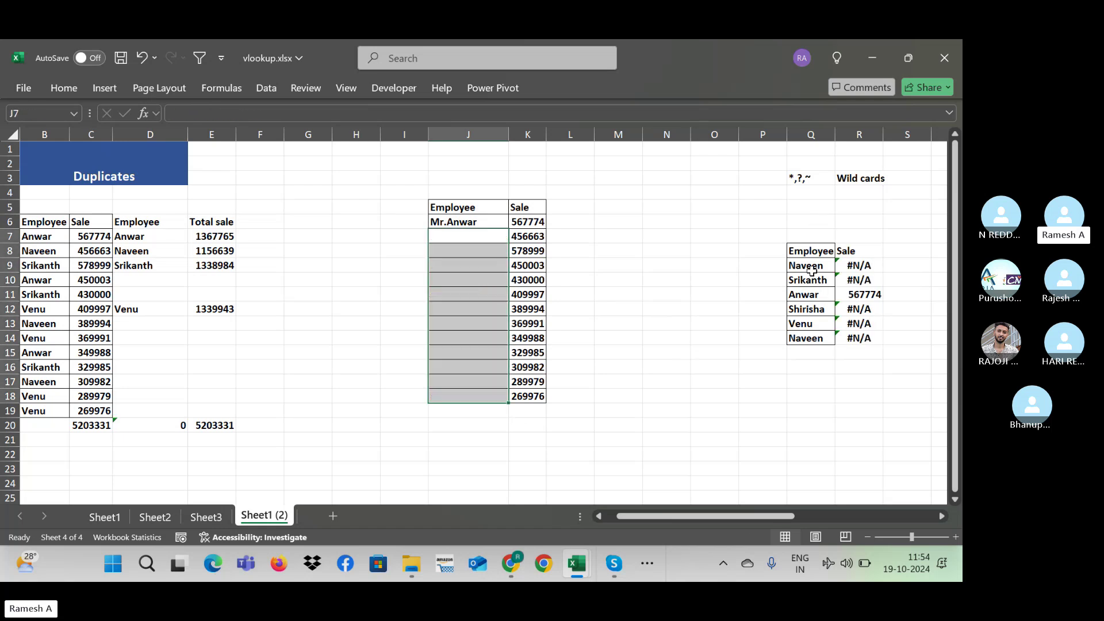
Step: Enter 'Naveen fdsfsd' in J7 and open R9's lookup formula for editing
type("N")
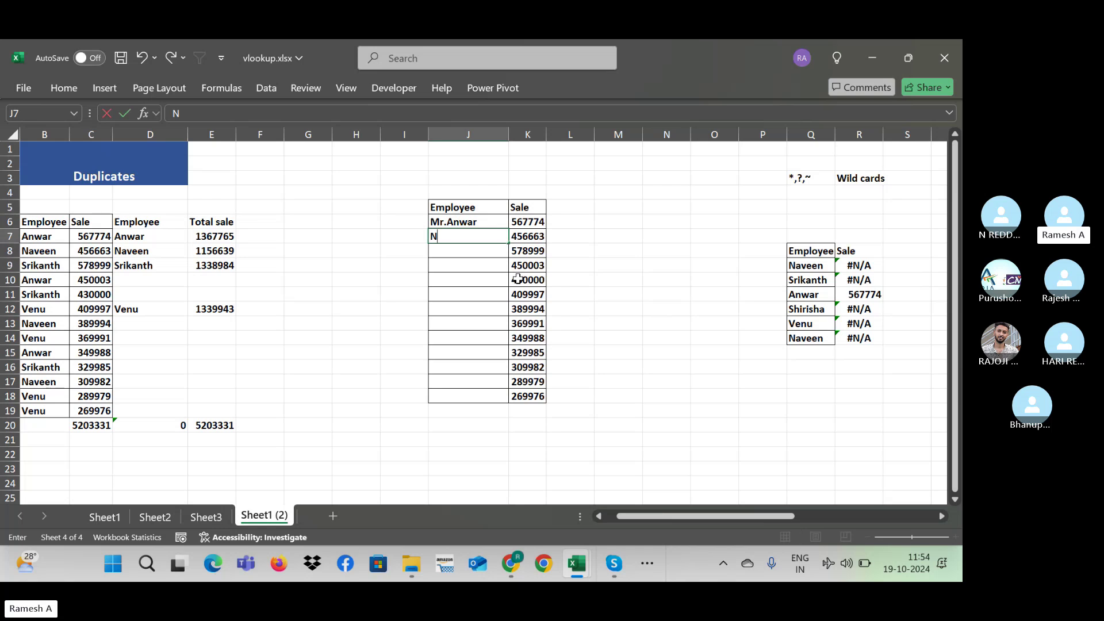
type("aveen")
key("Return")
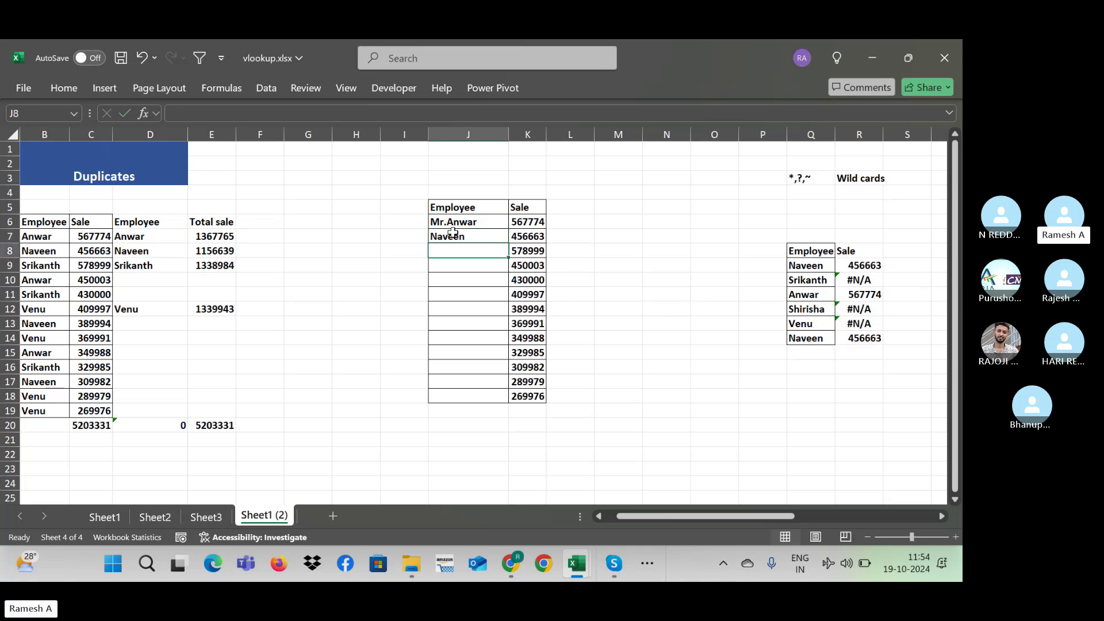
left_click(471, 234)
double_click(471, 234)
type("f")
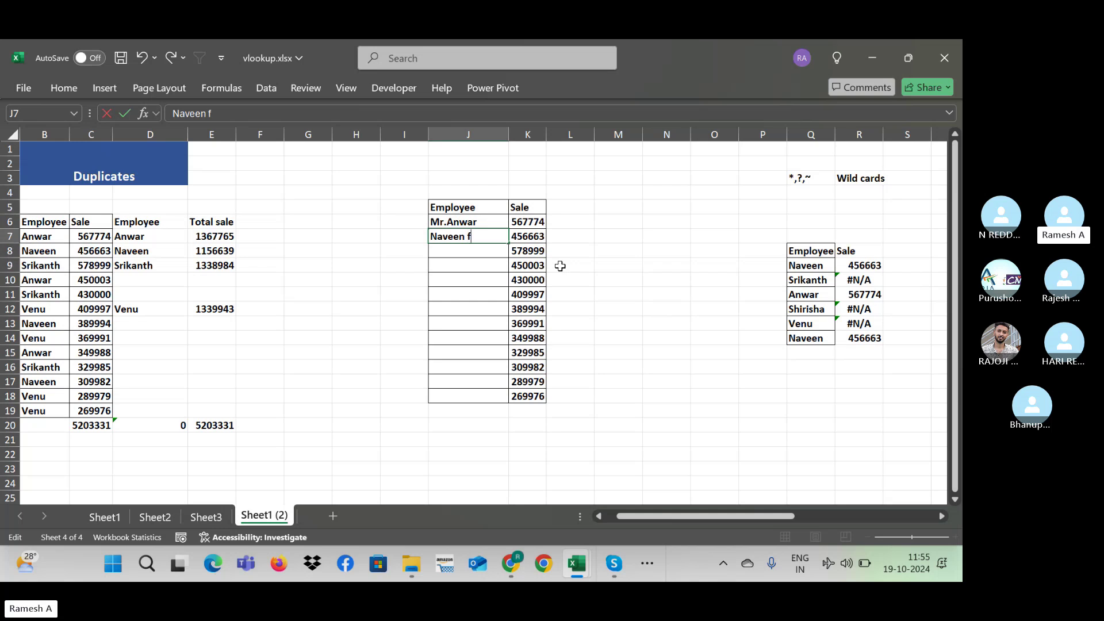
type("dsfsd")
key("Return")
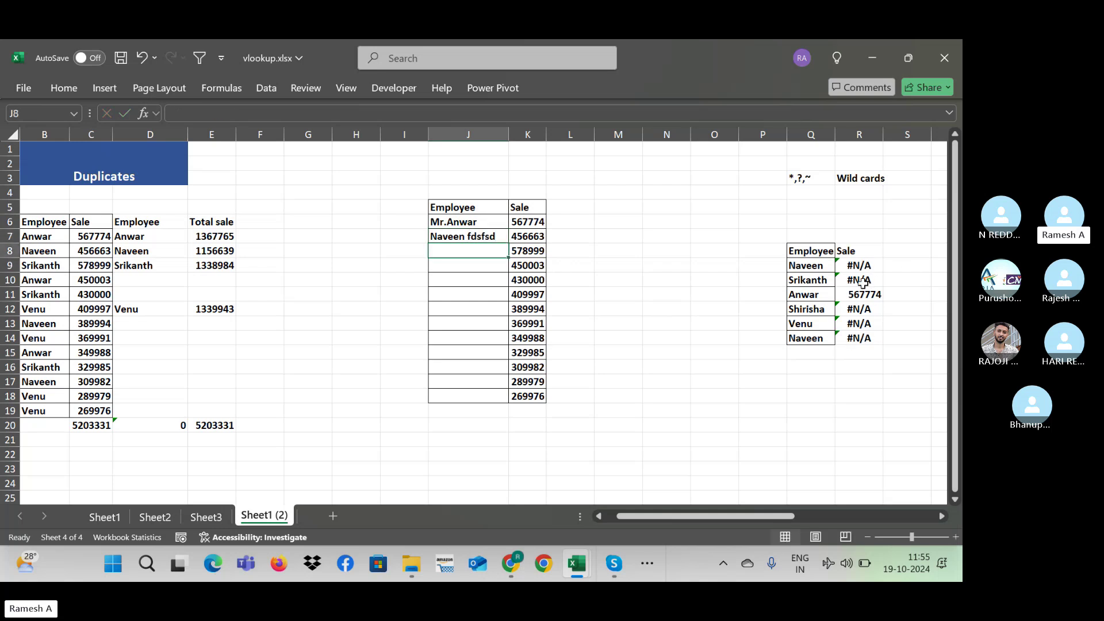
left_click(863, 278)
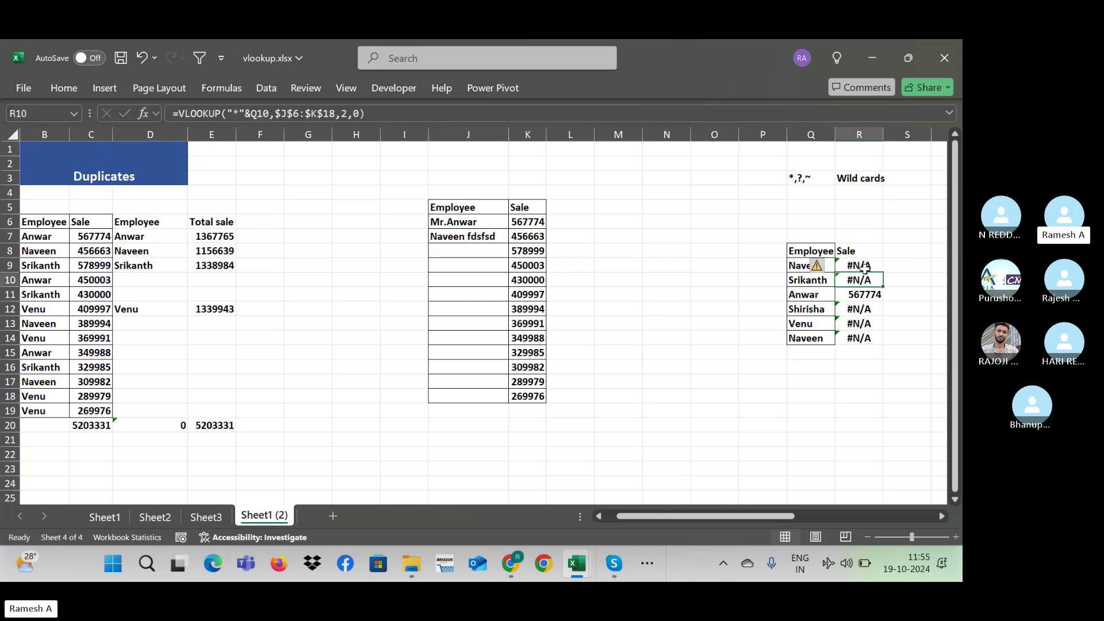
double_click(867, 266)
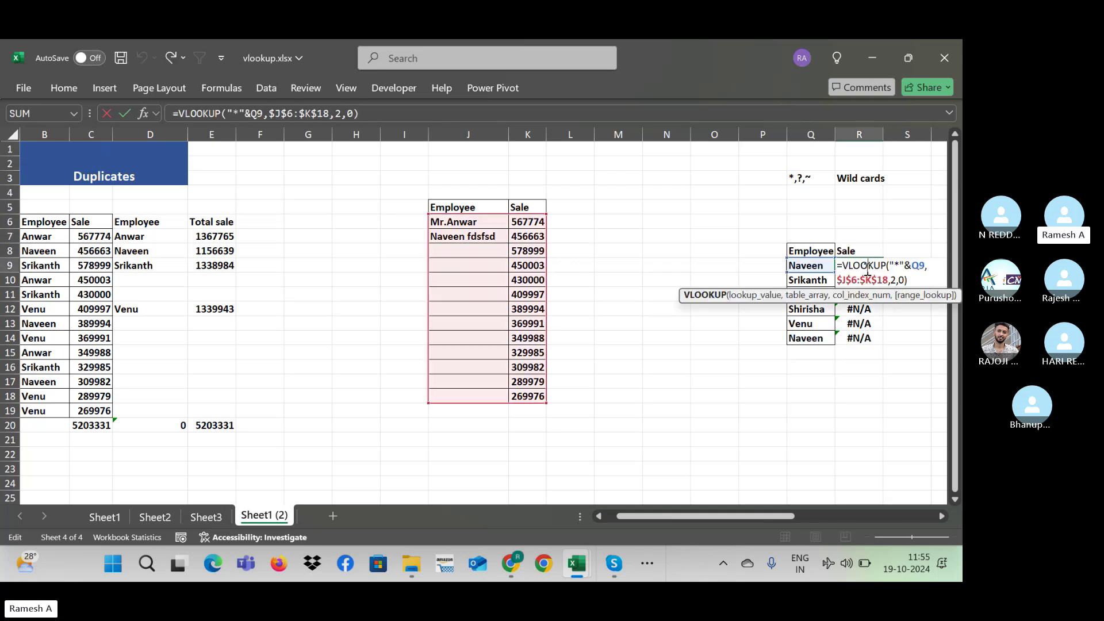
Step: Append &"*" after Q9 in R9's lookup so Naveen returns 456663, then select R9:R14
left_click(259, 112)
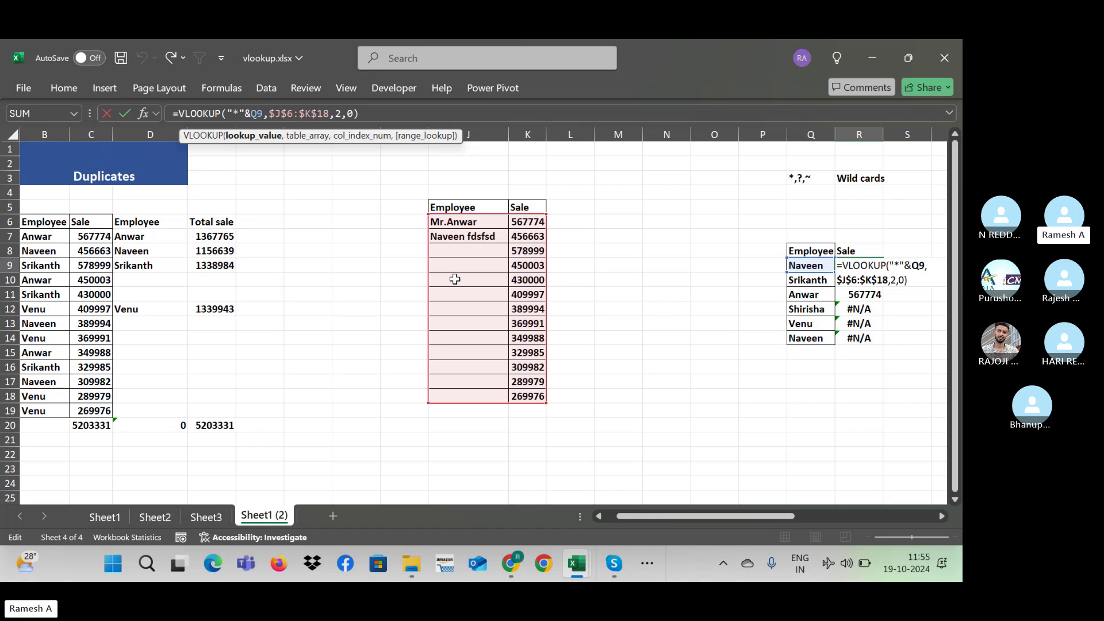
type("&\"")
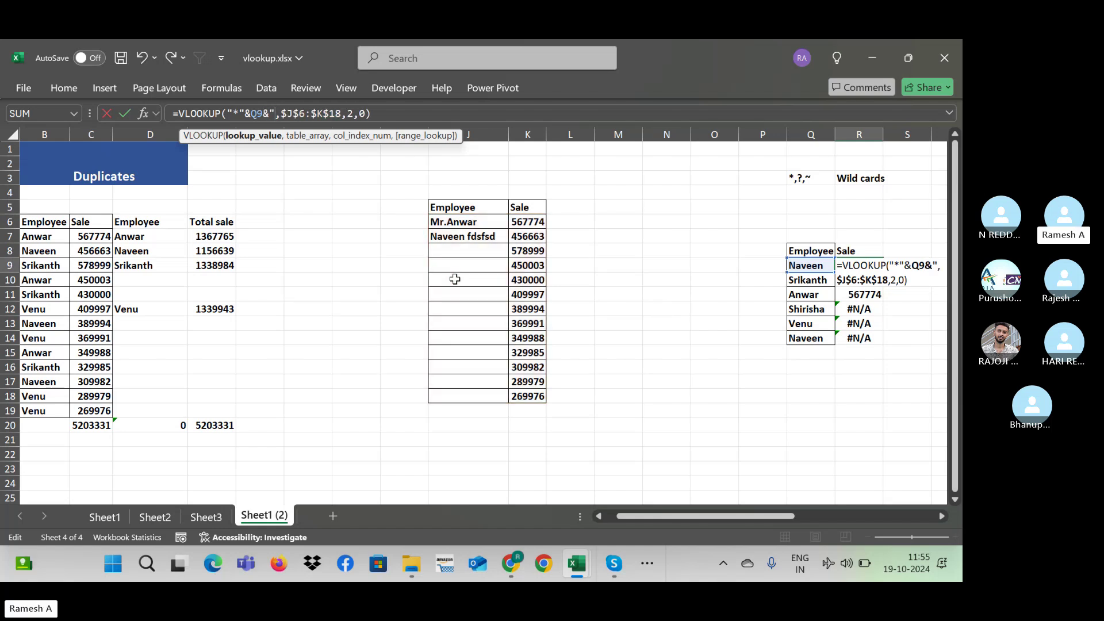
type("*\"")
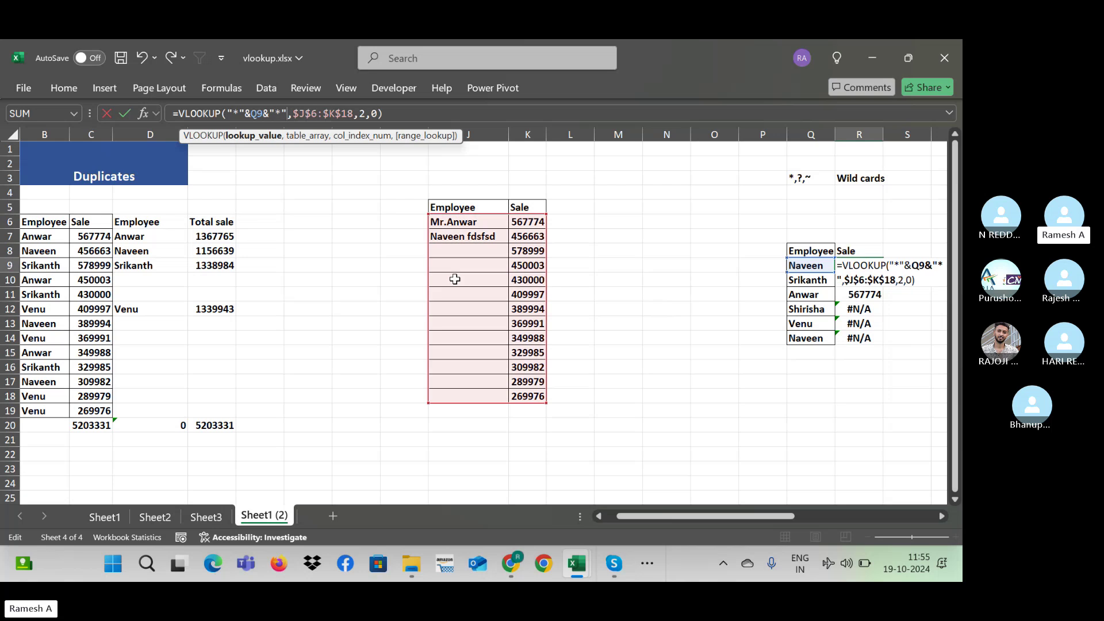
key("ctrl+Return")
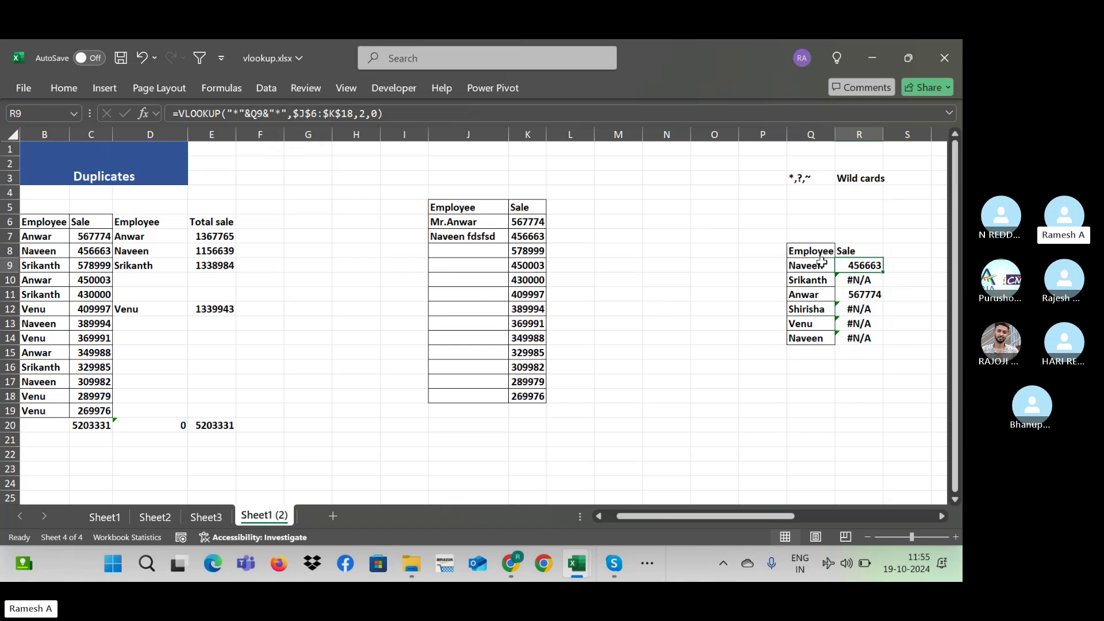
key("ctrl+shift+Down")
Step: Fill the R9 formula down to R14 and enter the label 'Employee i' in cell I5
key("ctrl+d")
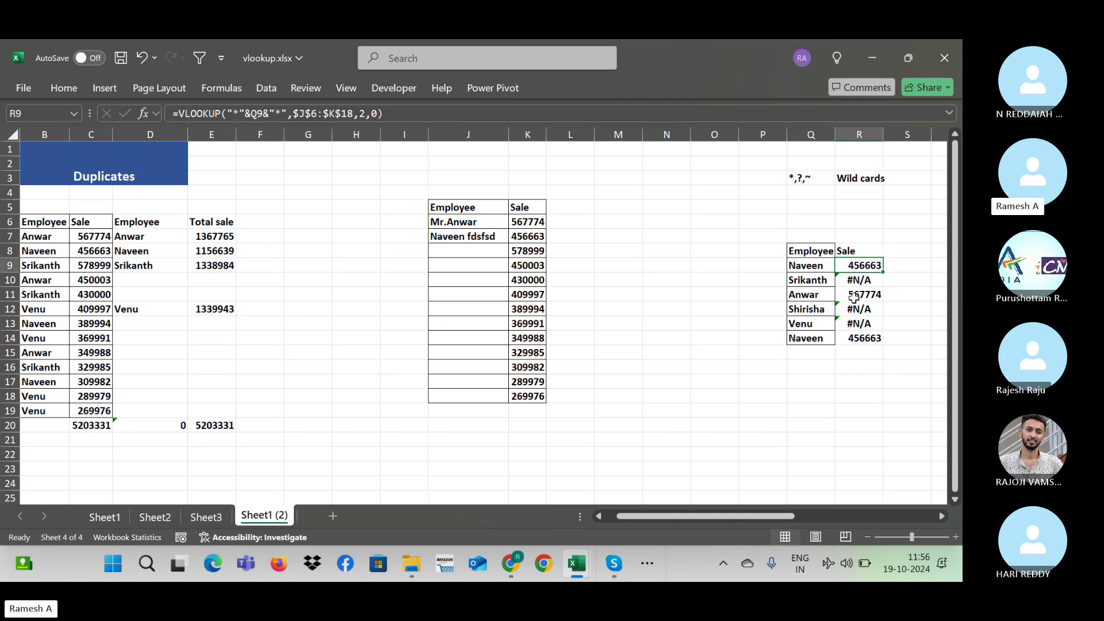
left_click(423, 221)
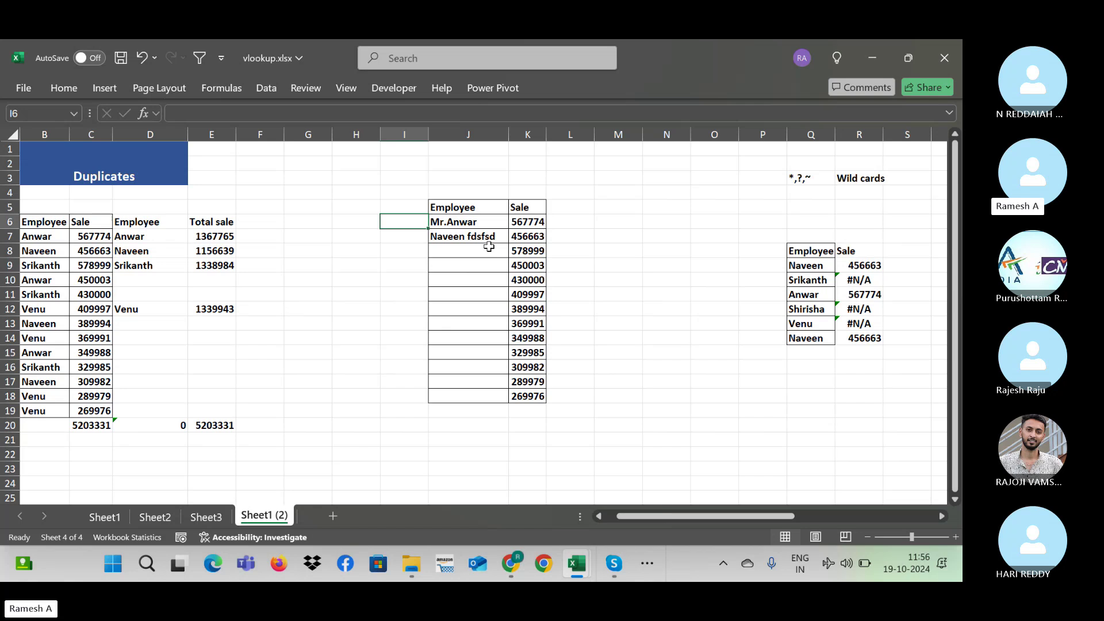
key("Up")
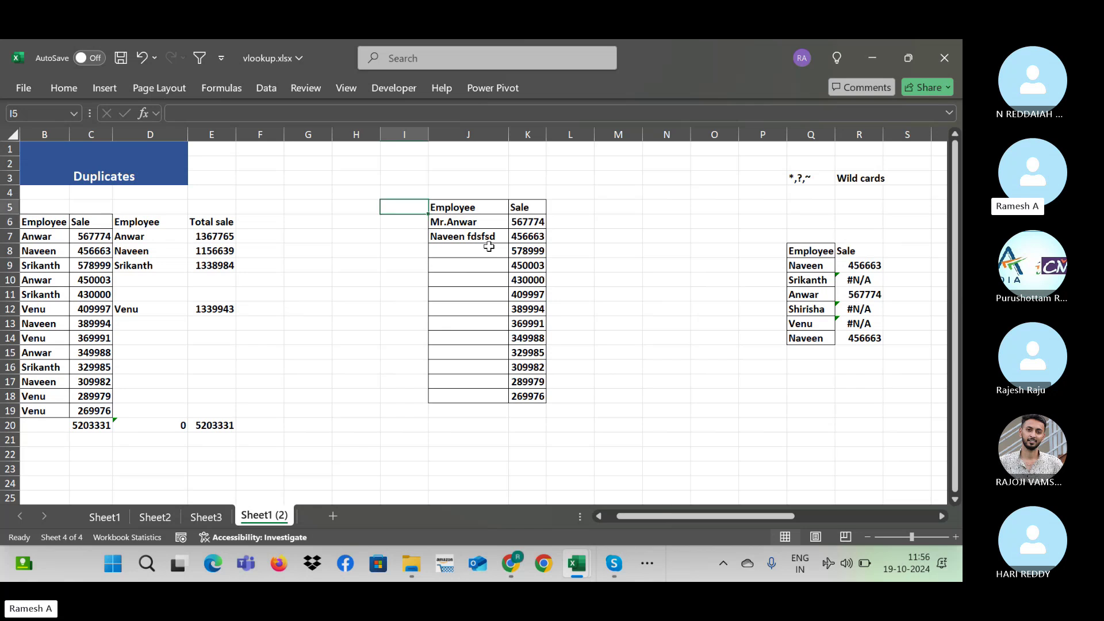
type("Emplo")
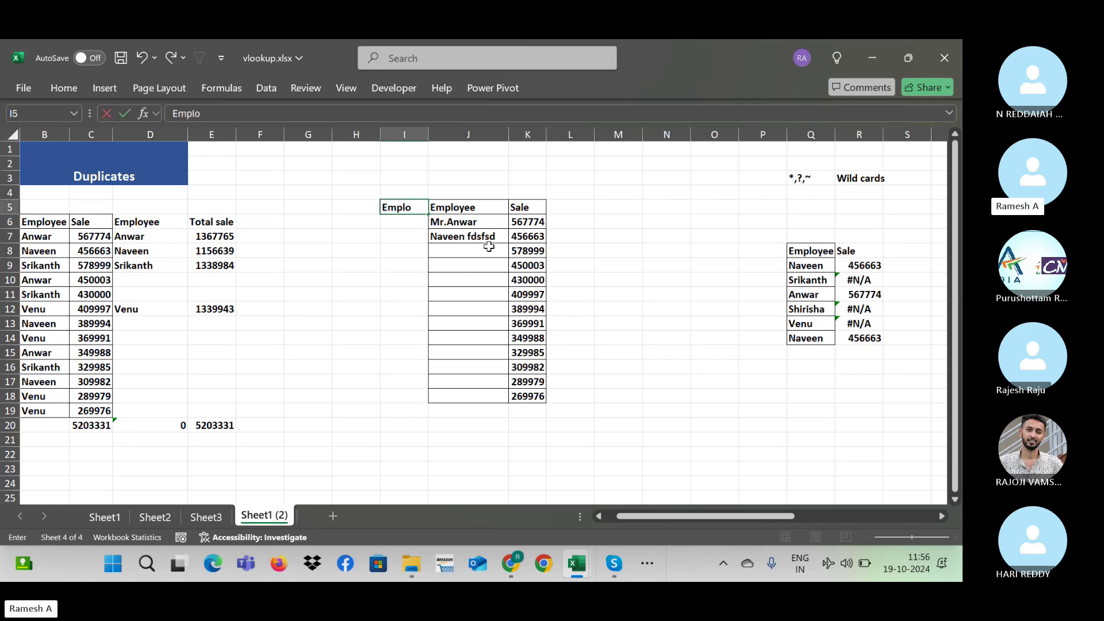
type("yee i")
key("Return")
key("Return")
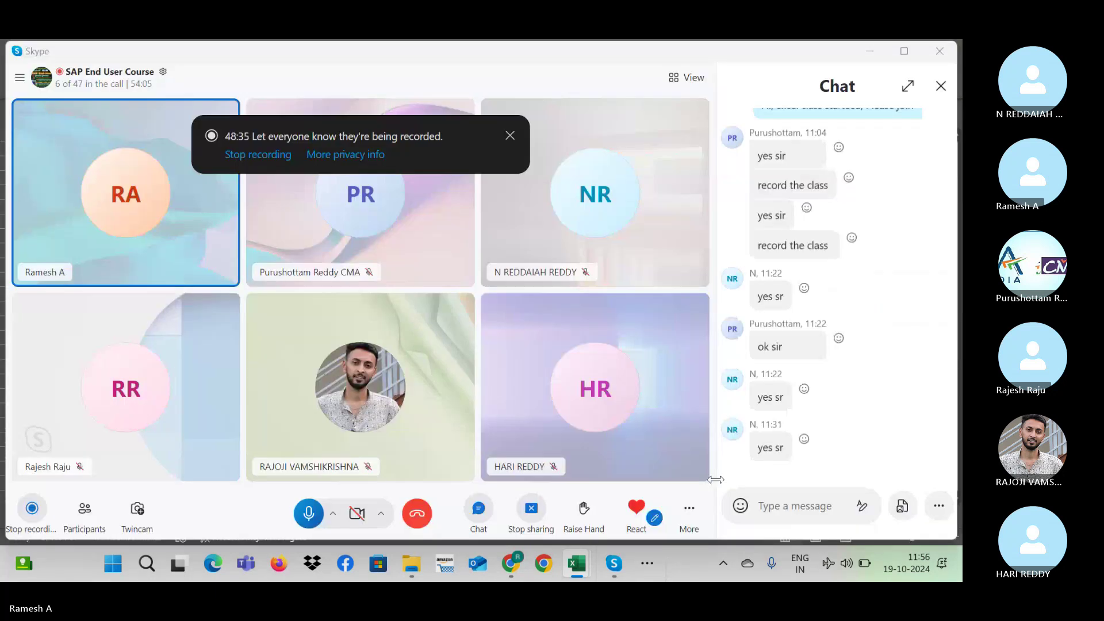
key("alt+Tab")
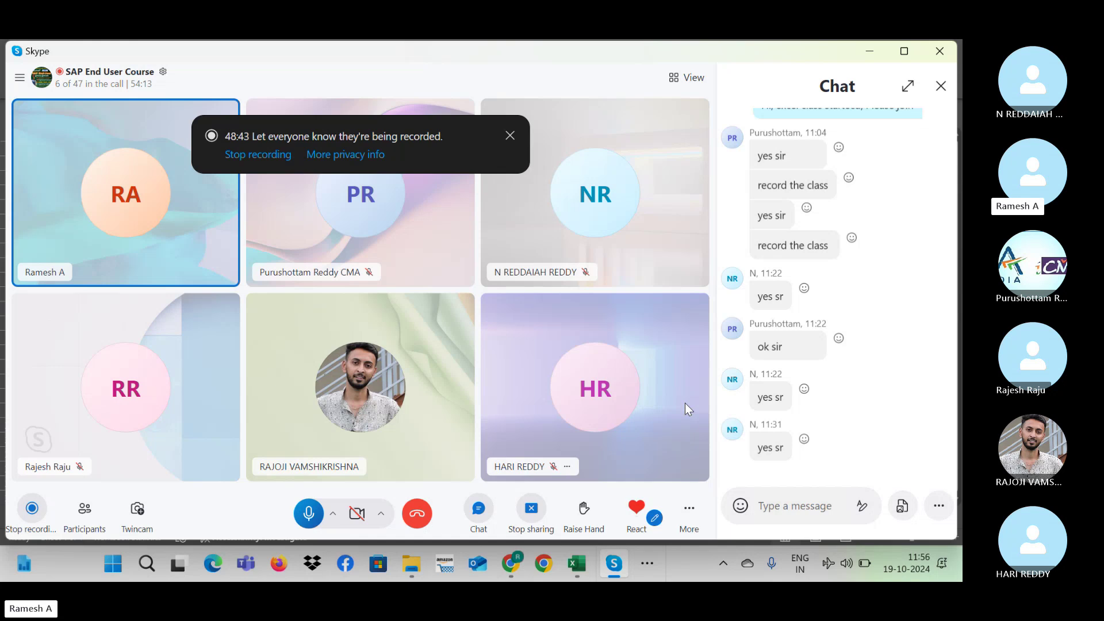
key("alt+Tab")
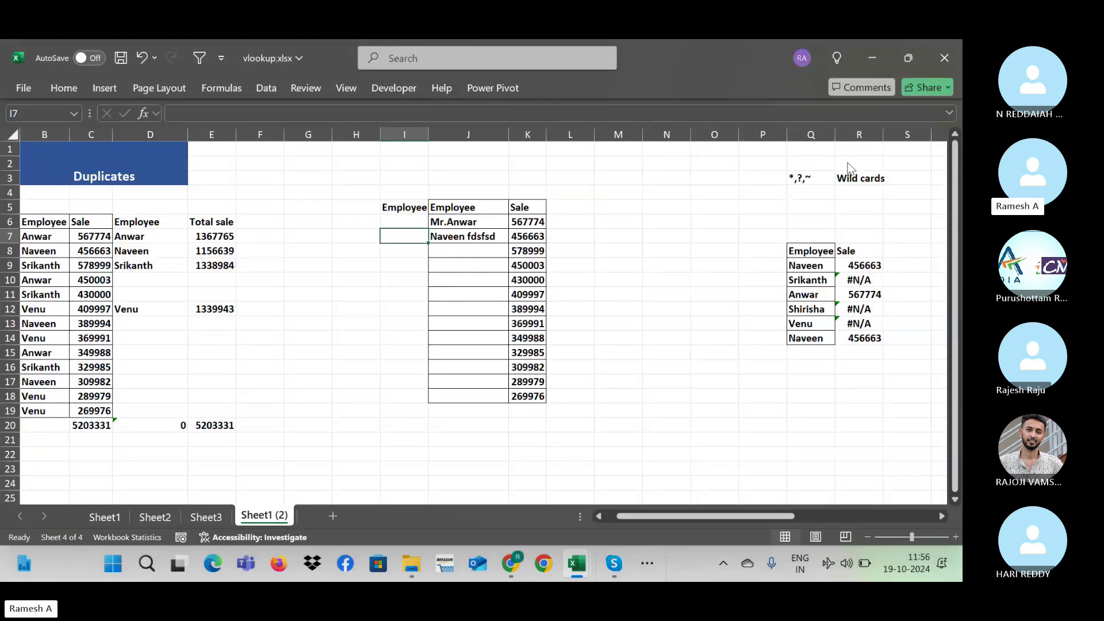
Step: Select the wildcard note in Q3 and empty cells P8 and N10, then switch to the Skype call
left_click(803, 178)
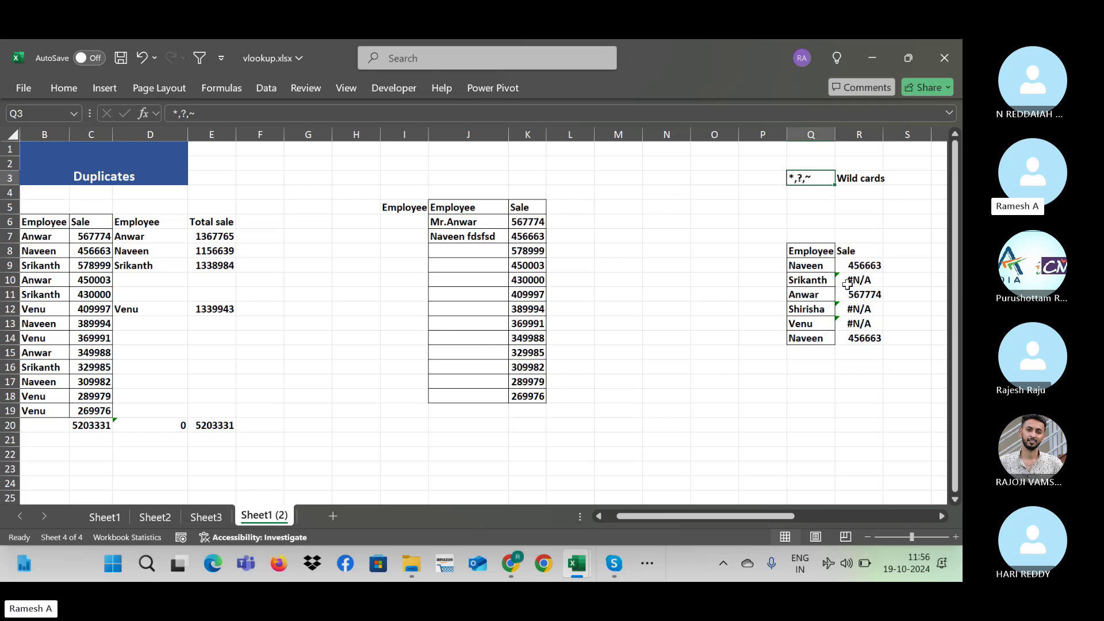
left_click(741, 249)
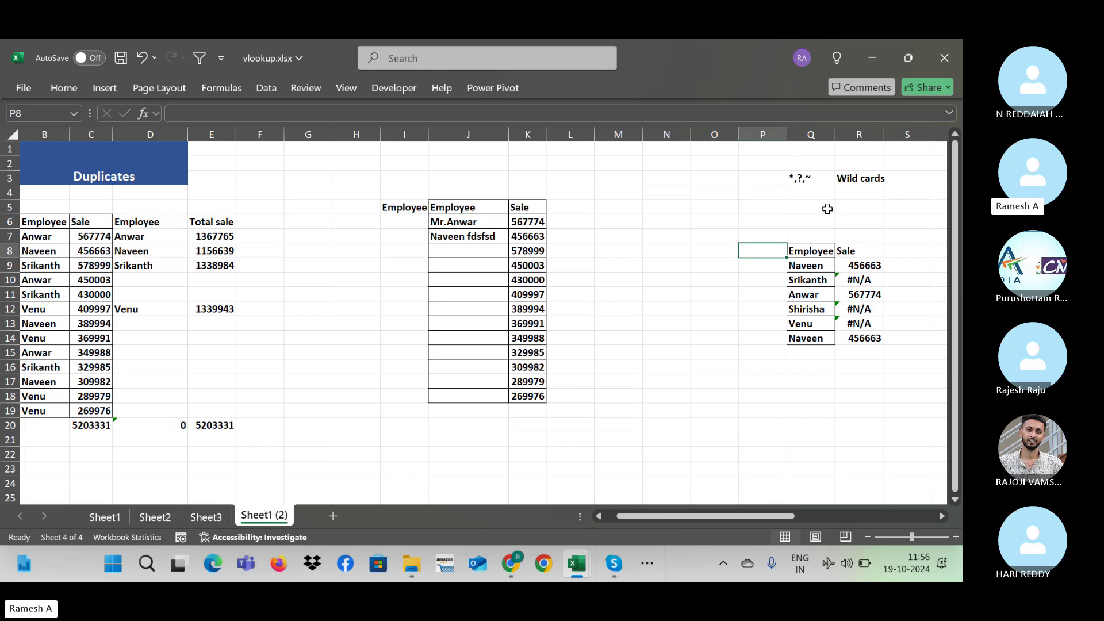
left_click(803, 173)
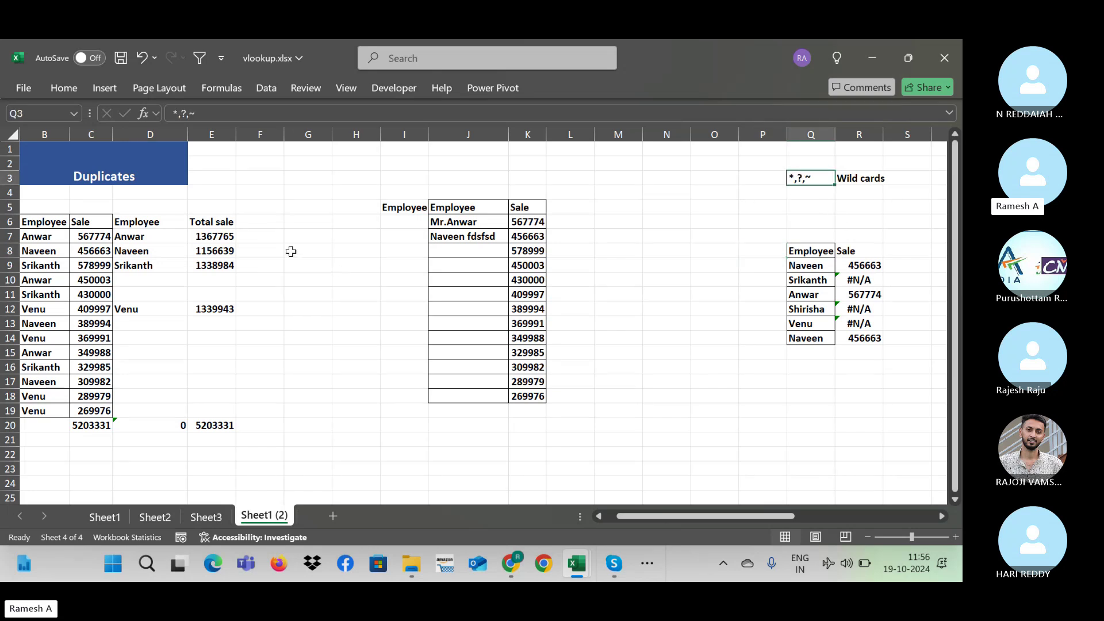
left_click(701, 281)
left_click(682, 278)
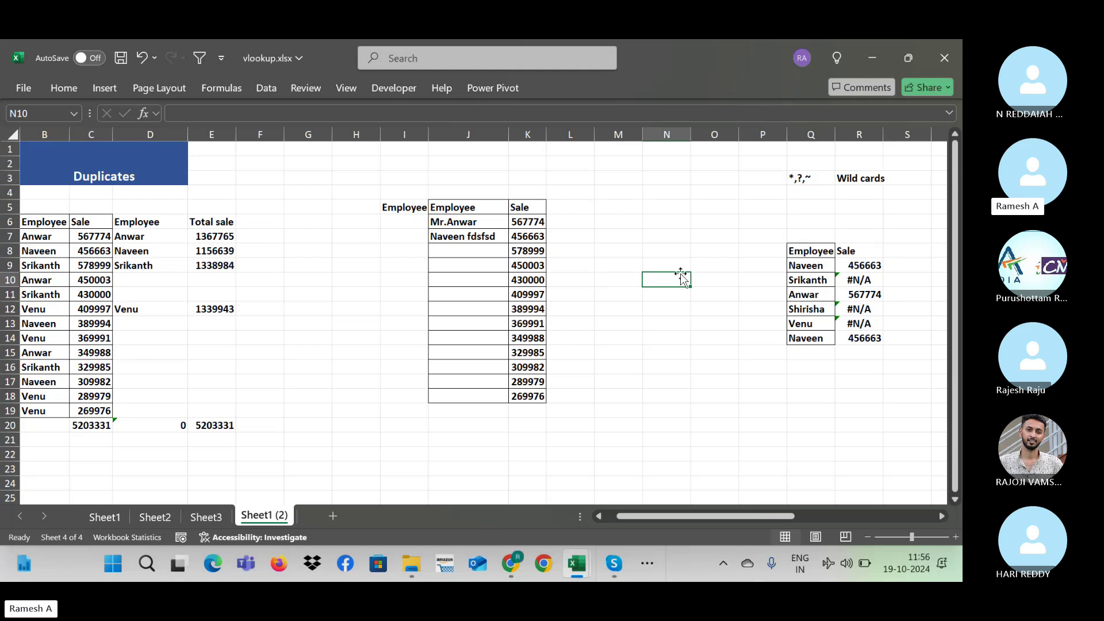
key("alt+Tab")
key("alt+Tab")
key("alt+Tab")
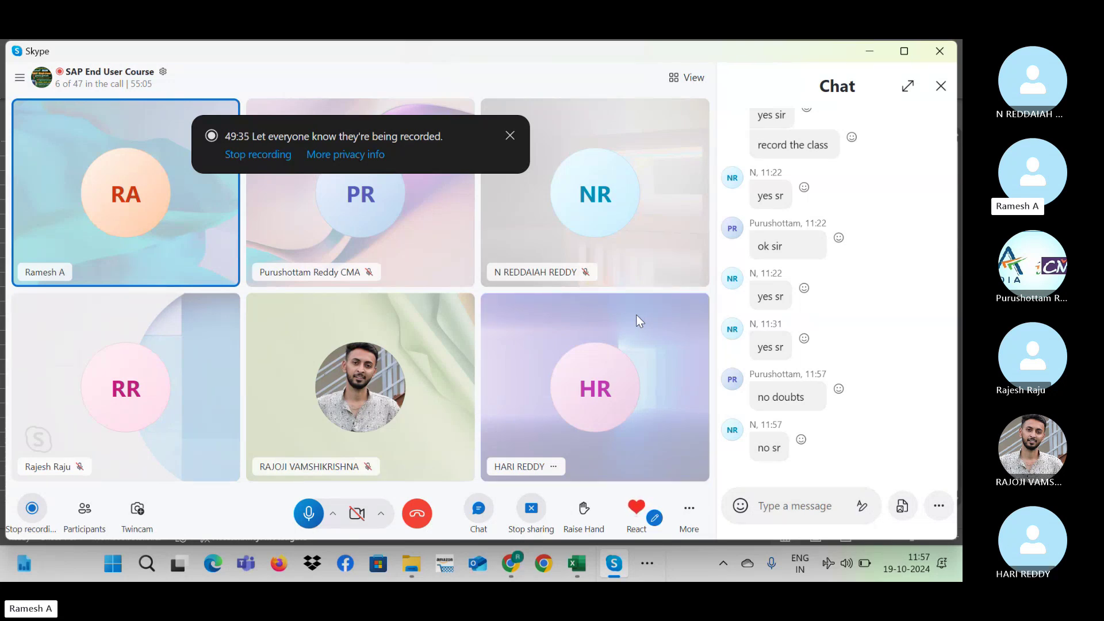
Step: Dismiss the keyboard layout flyout and hide the chat panel in the Skype call
left_click(808, 568)
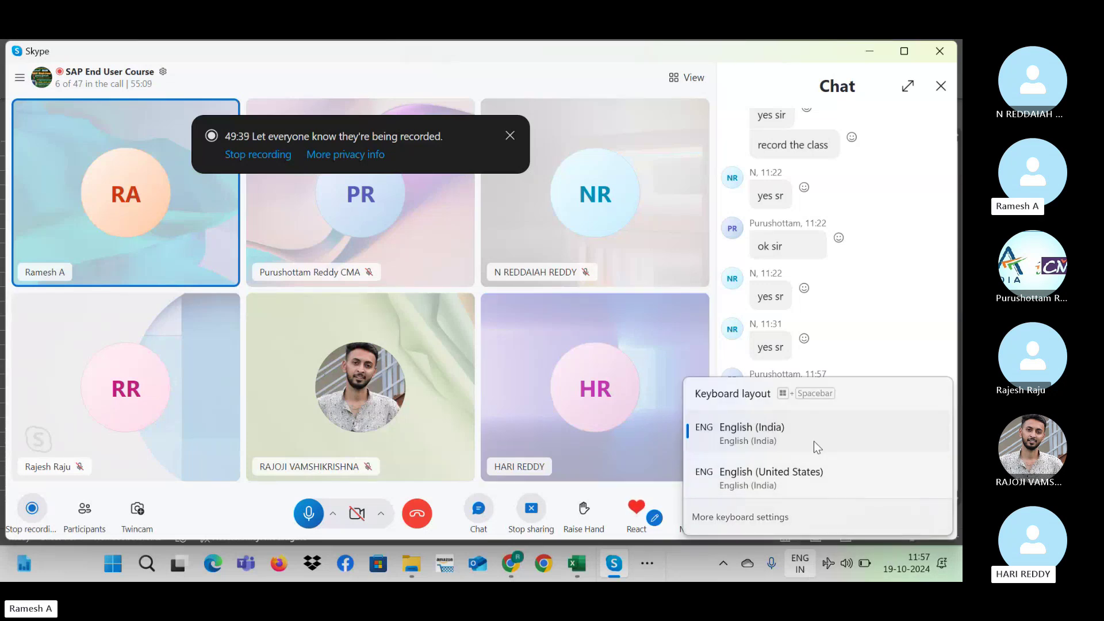
left_click(955, 287)
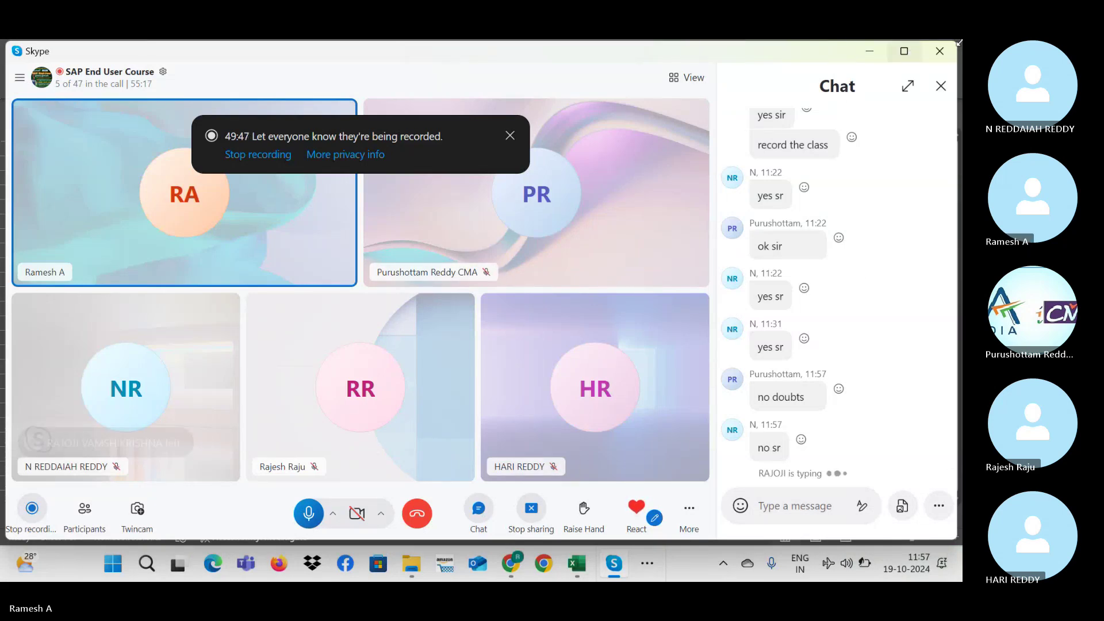
left_click(942, 86)
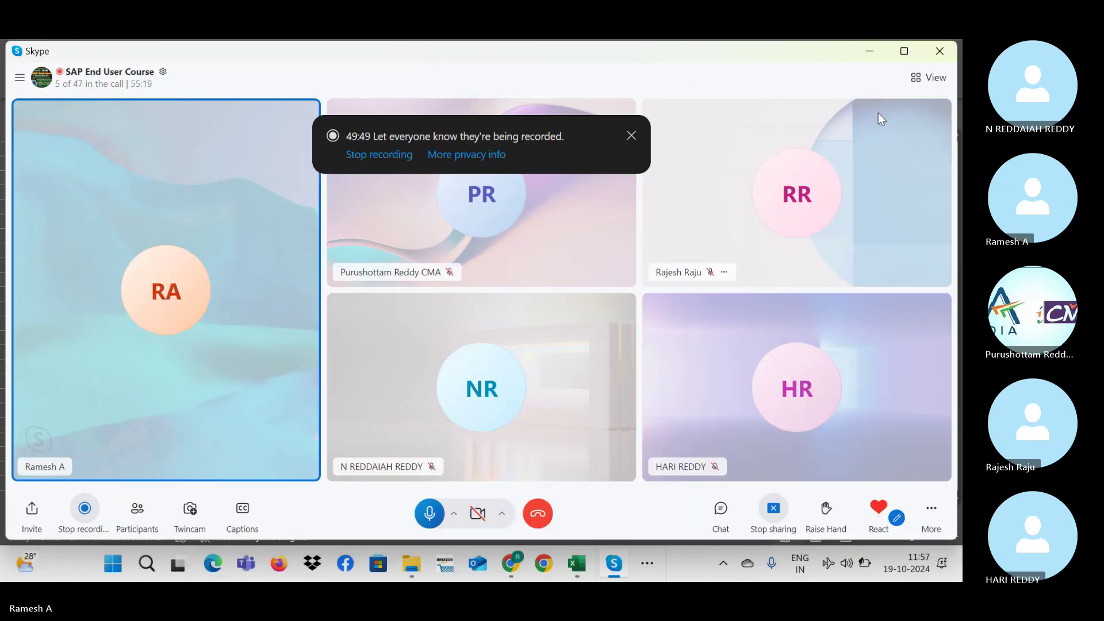